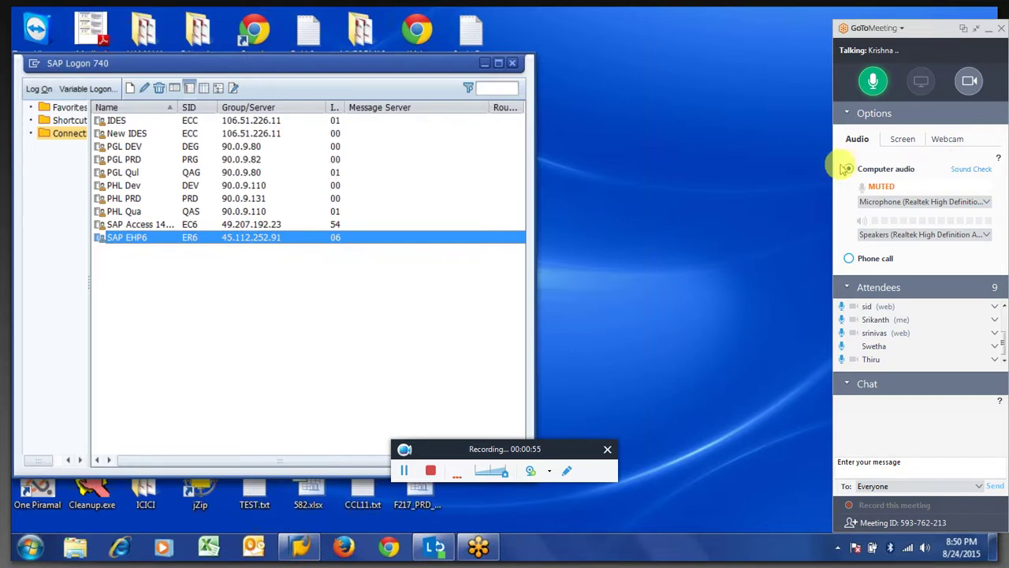
# Open the logon screen of the SAP EHP6 (ER6) connection from the SAP Logon list.
pyautogui.moveTo(500, 448); pyautogui.dragTo(504, 505)
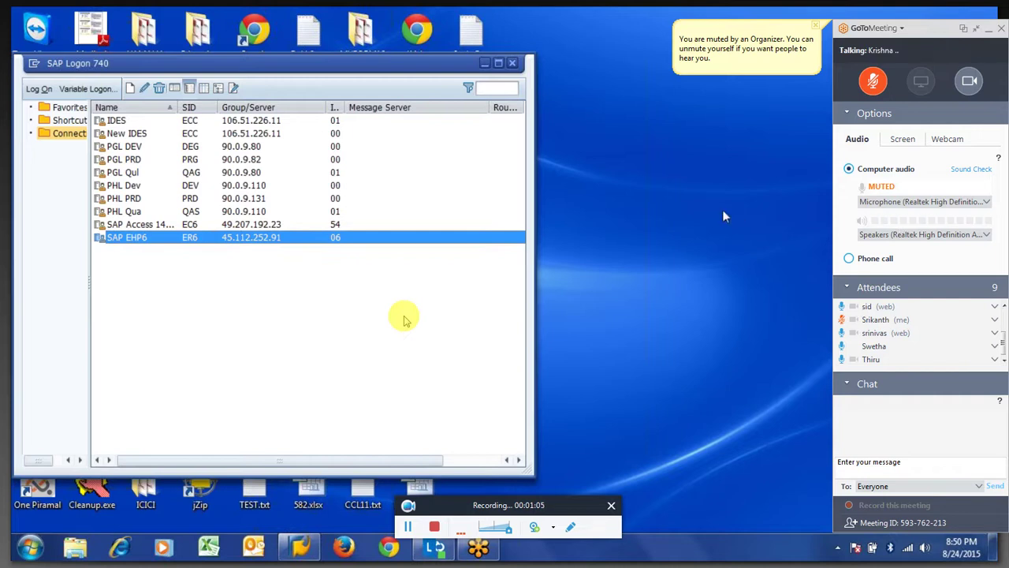
pyautogui.doubleClick(220, 238)
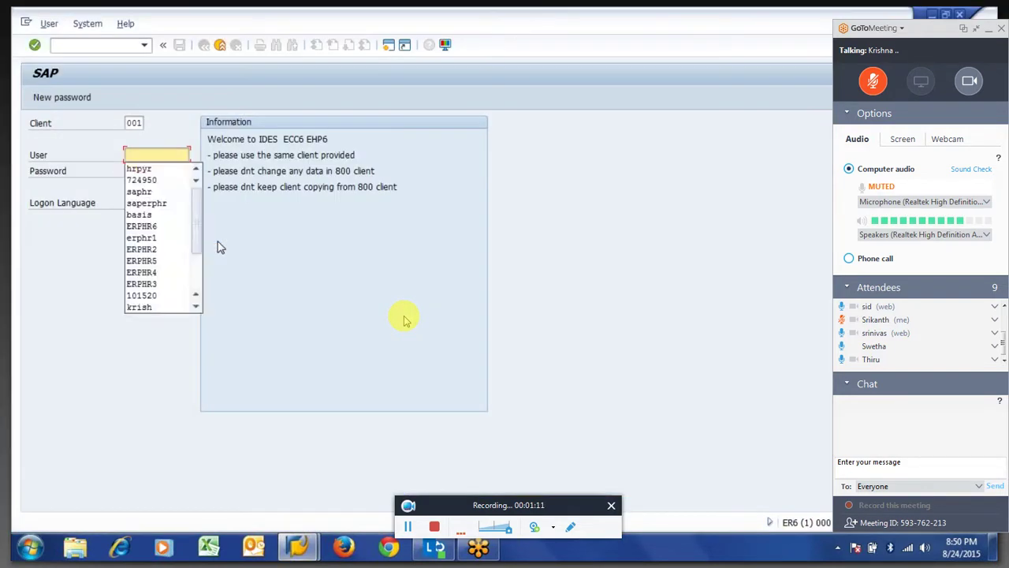
# Log on to client 800 with the saved user name and the account password.
pyautogui.press('Down')
pyautogui.press('Down')
pyautogui.press('Down')
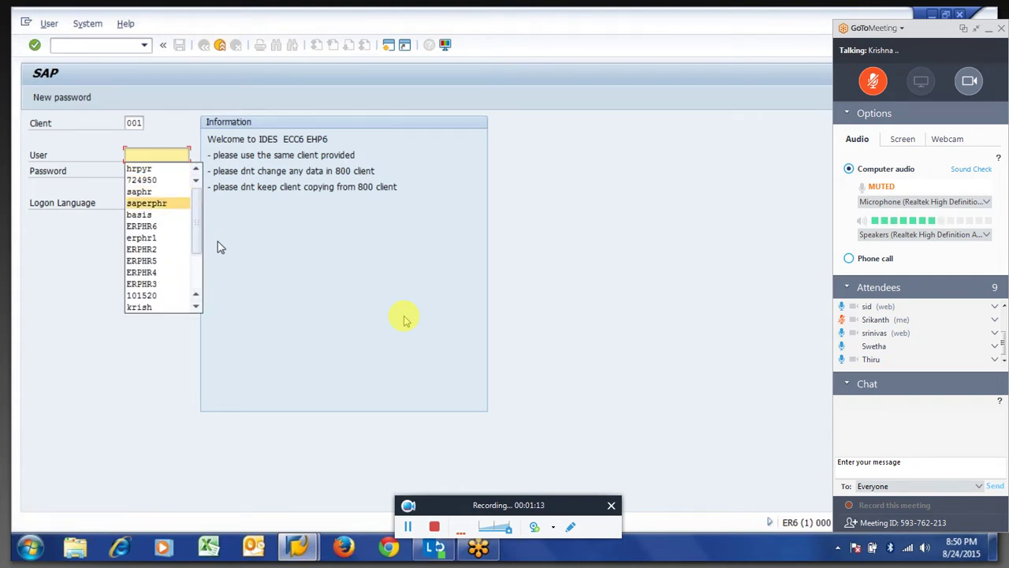
pyautogui.press('Return')
pyautogui.press('Tab')
pyautogui.write('800')
pyautogui.press('Tab')
pyautogui.press('Tab')
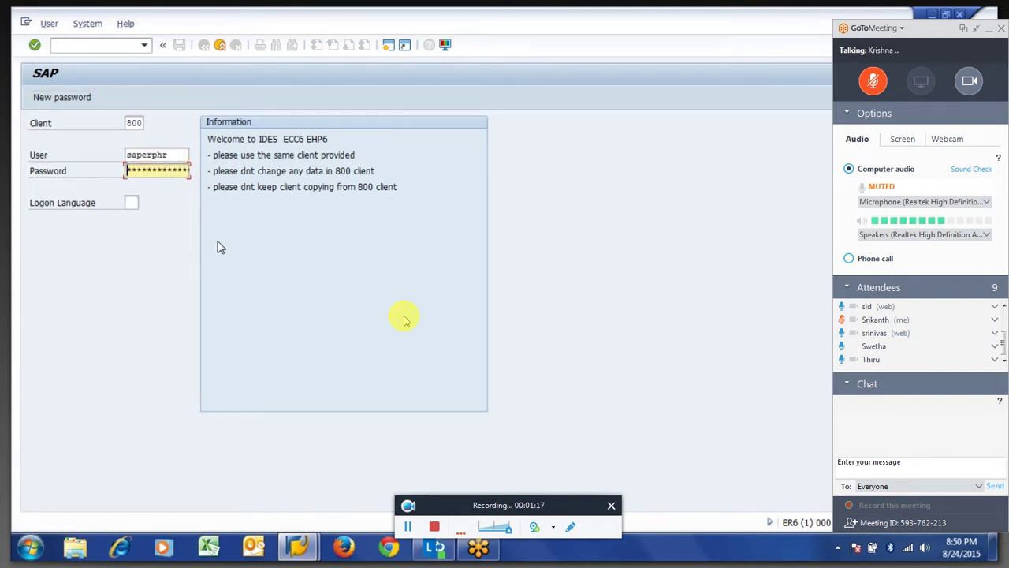
pyautogui.press('Right')
pyautogui.press('Right')
pyautogui.press('Right')
pyautogui.press('Right')
pyautogui.press('Right')
pyautogui.press('Right')
pyautogui.press('Right')
pyautogui.press('Right')
pyautogui.press('Right')
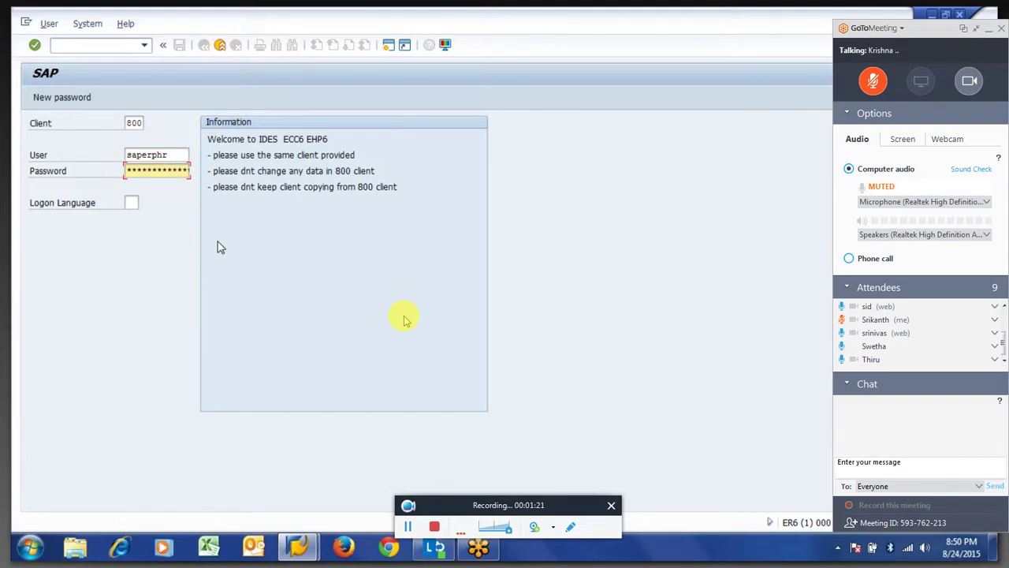
pyautogui.press('Return')
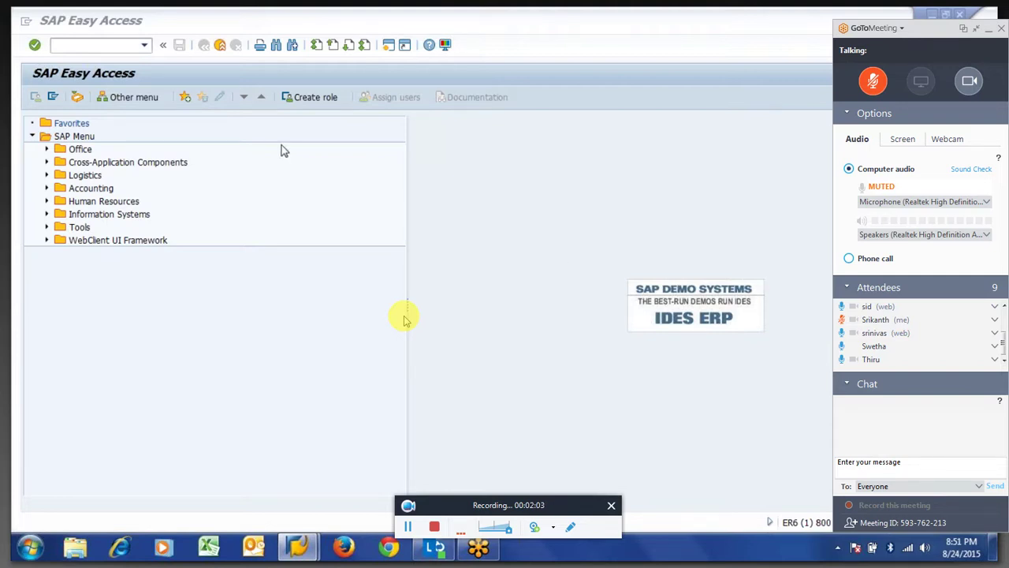
# Open PE01, go back to Easy Access, then start time evaluation transaction PT60.
pyautogui.click(104, 46)
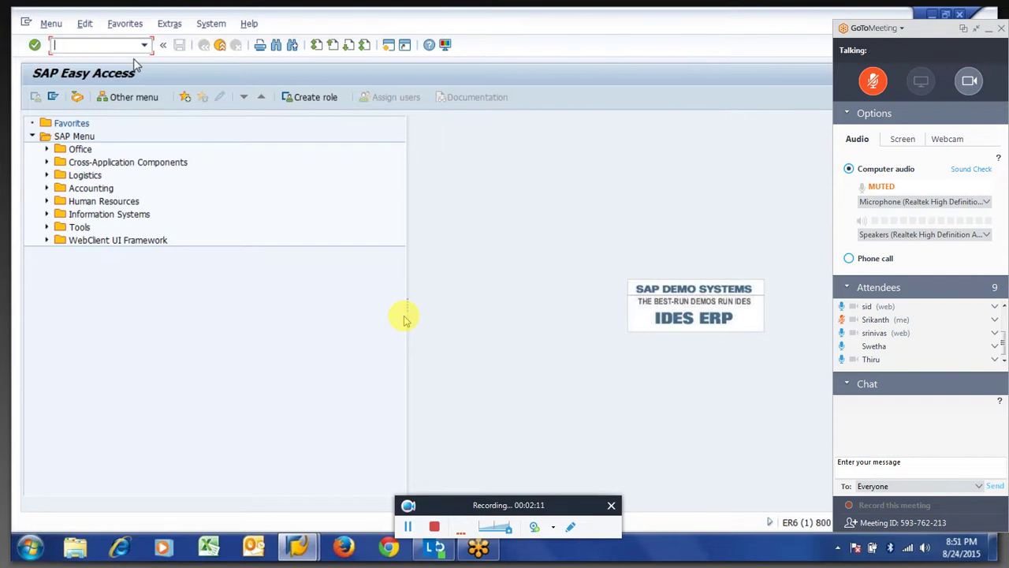
pyautogui.write('pe01')
pyautogui.press('Return')
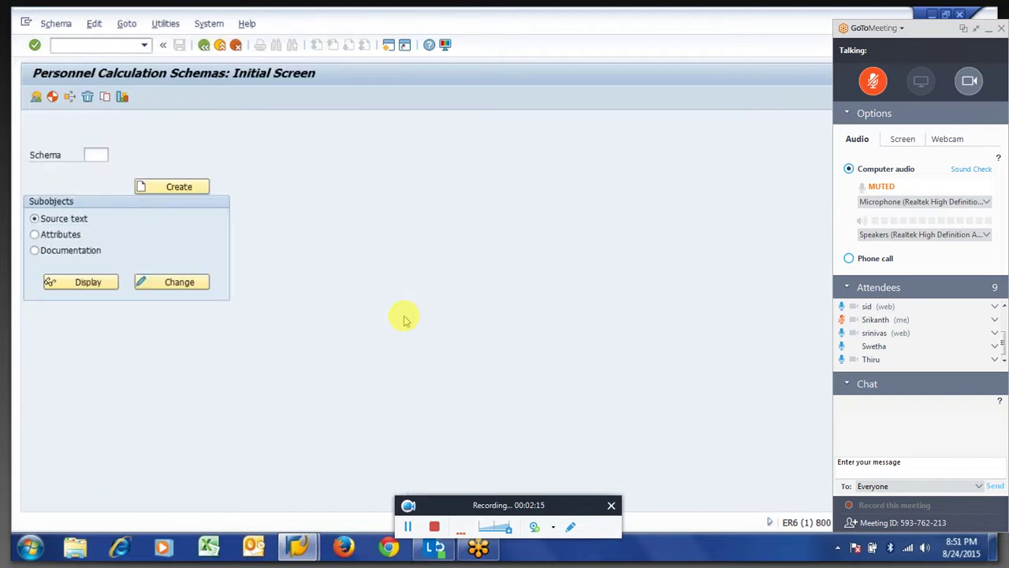
pyautogui.press('F3')
pyautogui.write('pt76')
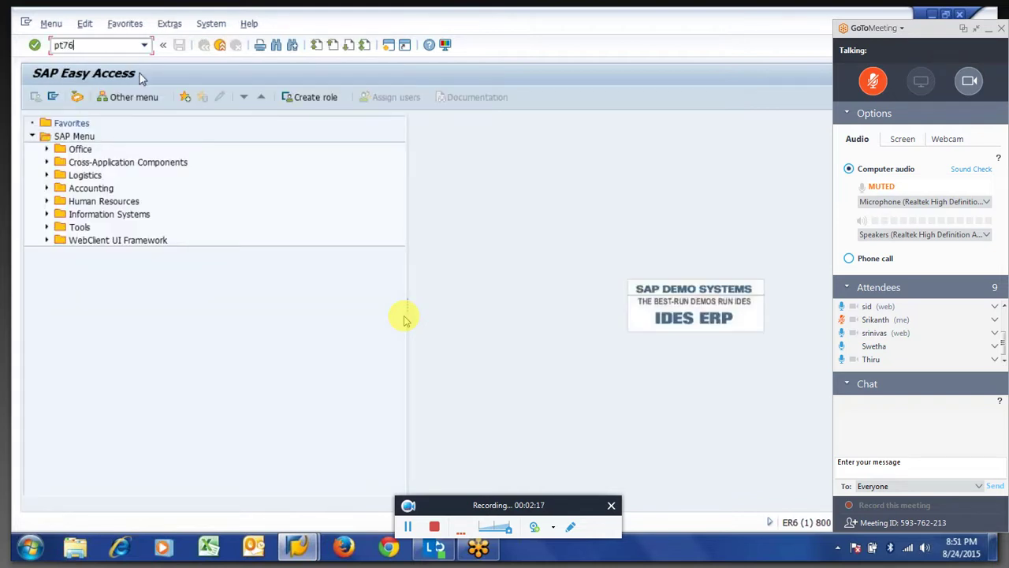
pyautogui.write('60')
pyautogui.press('Return')
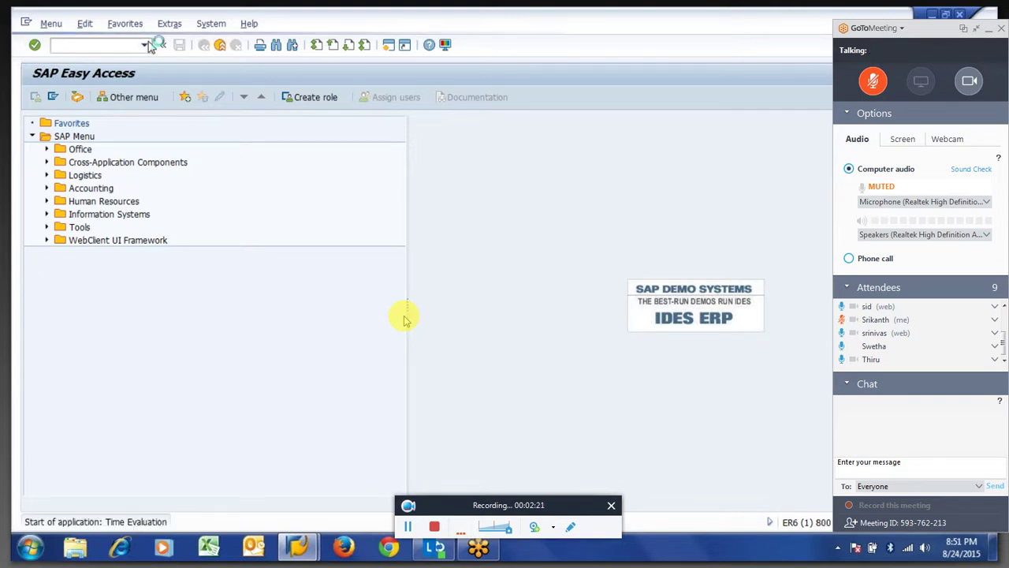
# Enter personnel number 101, schema ZM64, recalculation from 01.04.2015 and evaluation up to 30.04.2015.
pyautogui.write('101')
pyautogui.press('Tab')
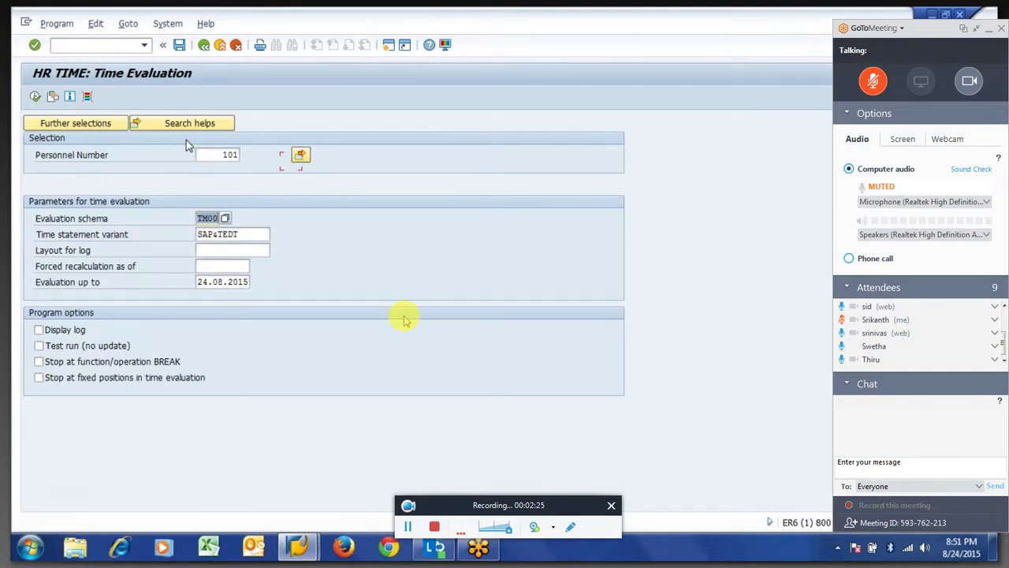
pyautogui.write('zm64')
pyautogui.press('Tab')
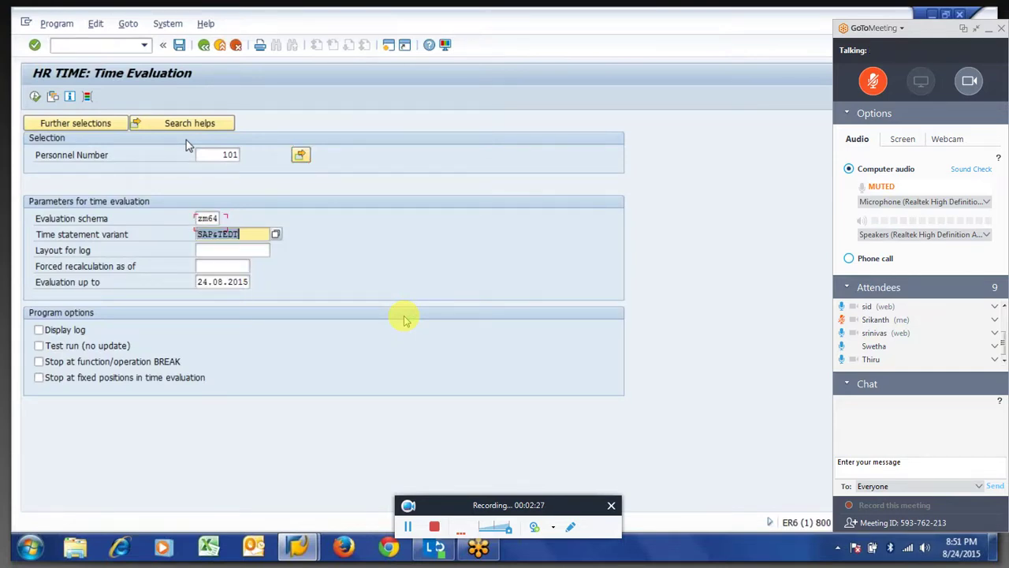
pyautogui.press('Tab')
pyautogui.press('Tab')
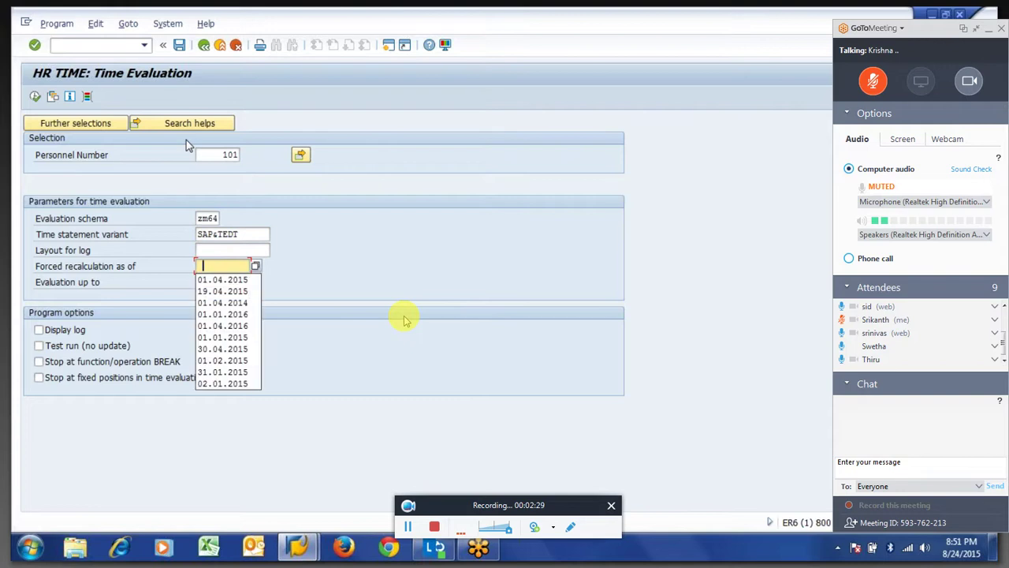
pyautogui.press('Return')
pyautogui.press('Tab')
pyautogui.press('Delete')
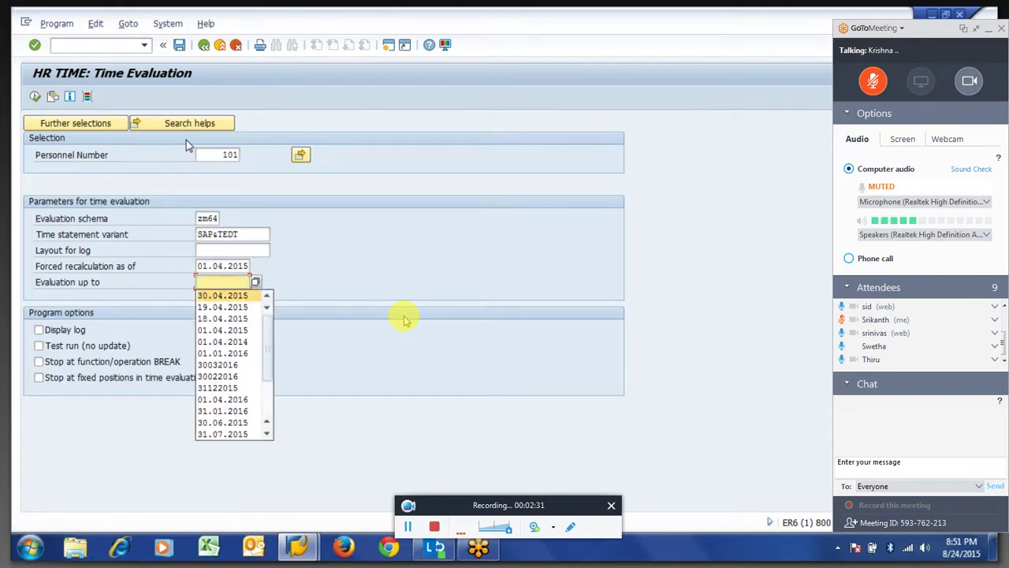
pyautogui.press('Return')
pyautogui.press('F8')
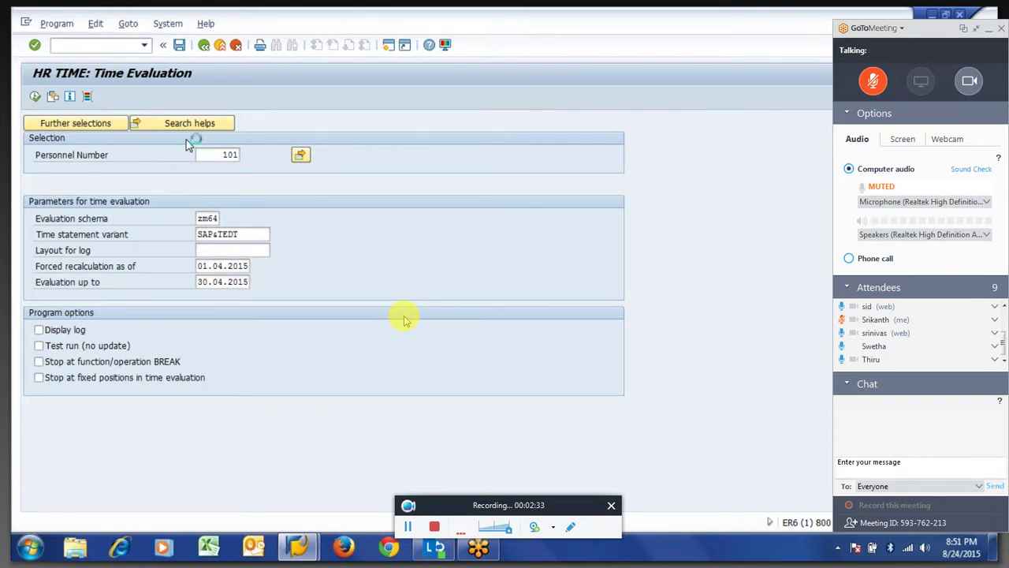
# Tick Display log and Test run, then execute the time evaluation.
pyautogui.click(56, 332)
pyautogui.click(56, 346)
pyautogui.press('F8')
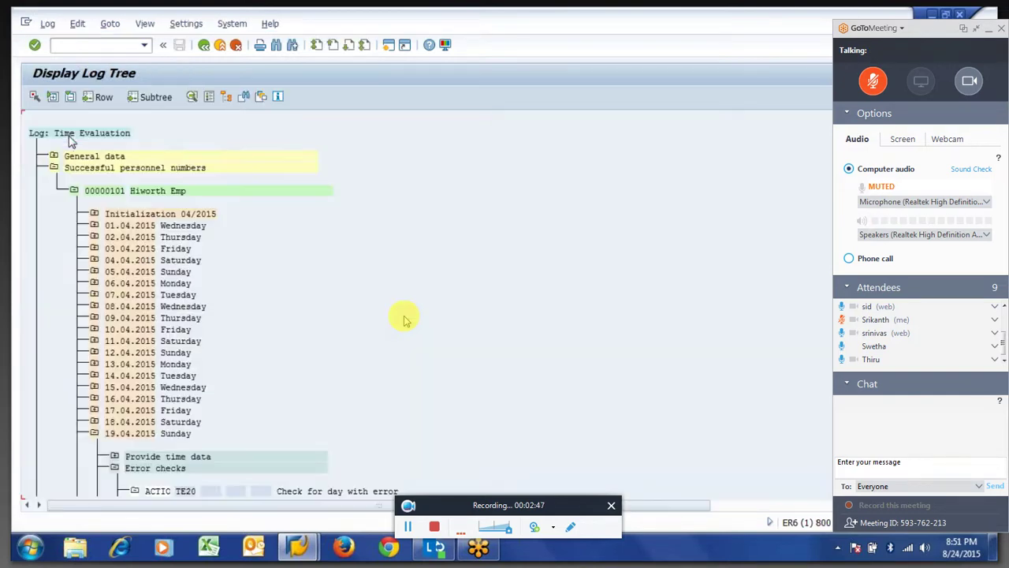
# Expand 30.04.2015 > Manage time accounts > QUOTA in the log and open the ABWKONTI details.
pyautogui.click(73, 192)
pyautogui.click(74, 191)
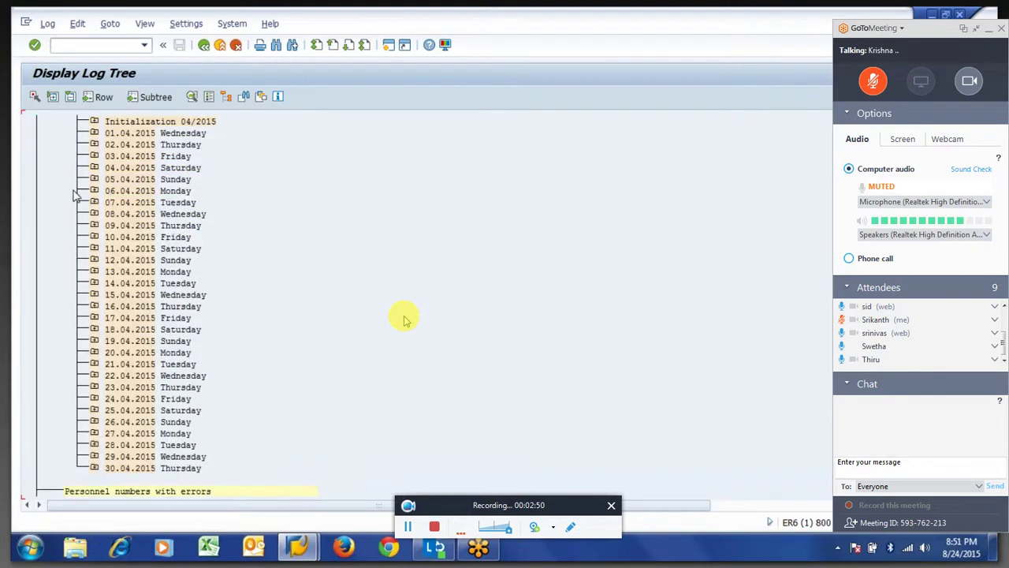
pyautogui.click(93, 469)
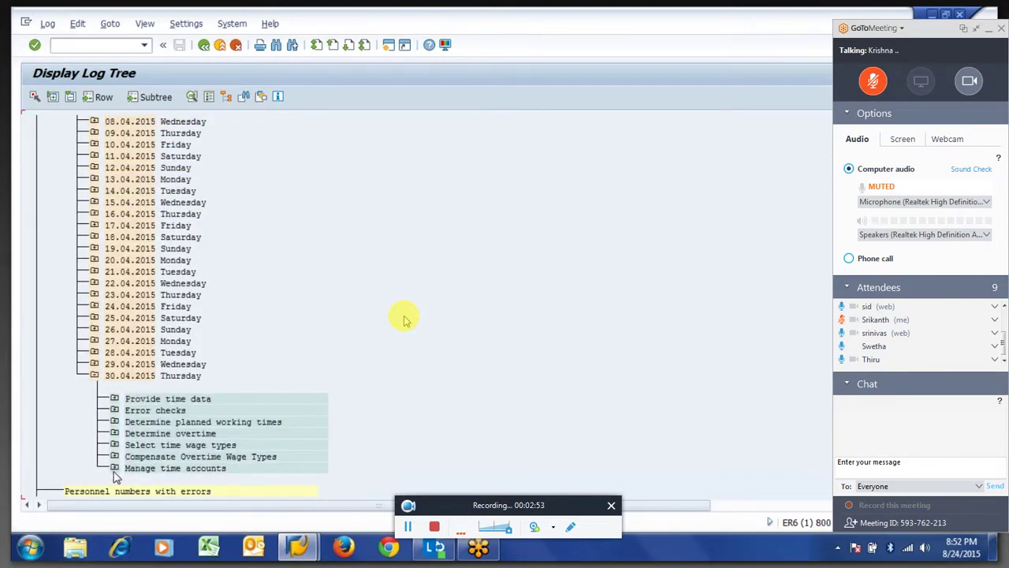
pyautogui.click(115, 468)
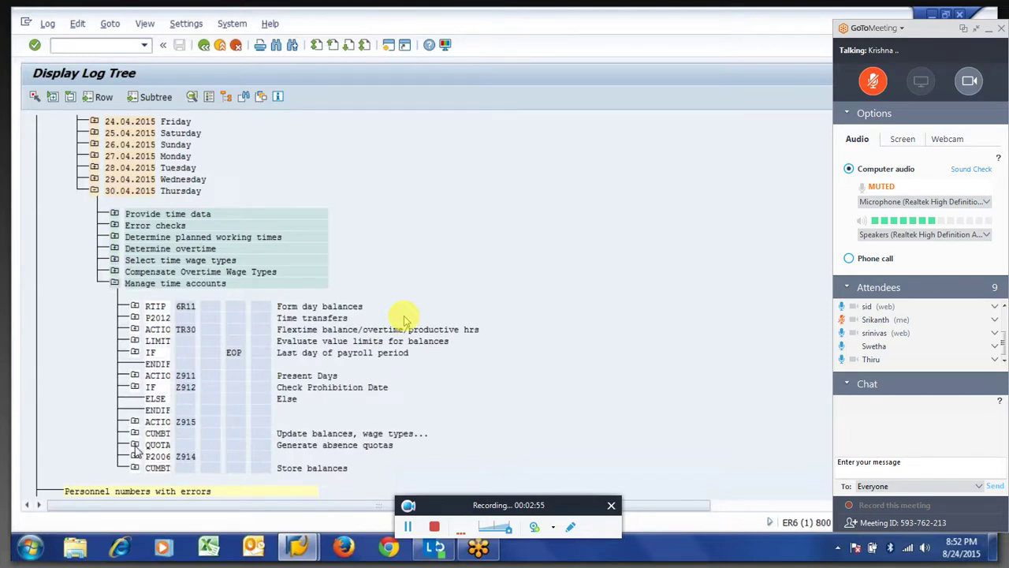
pyautogui.click(134, 445)
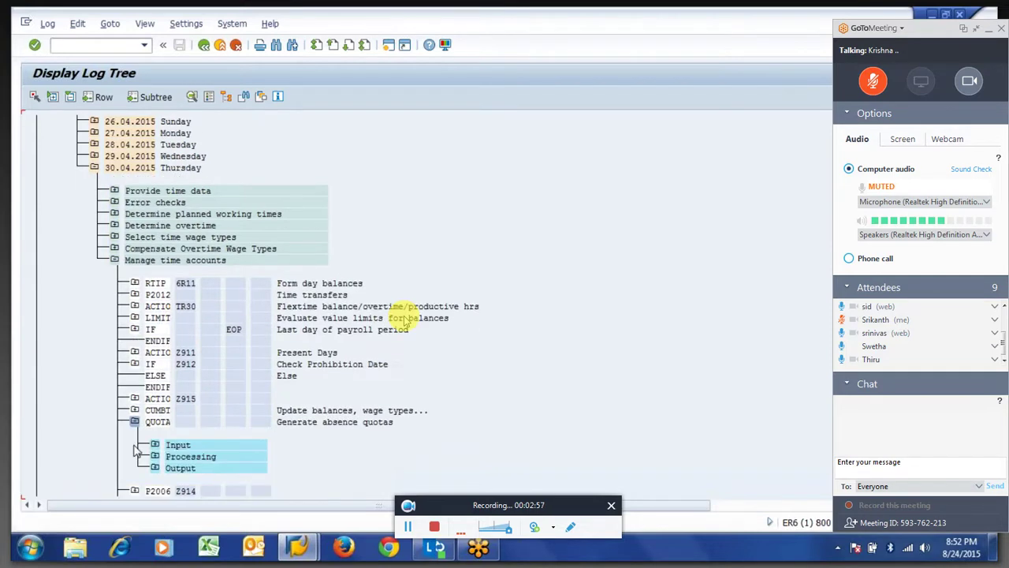
pyautogui.doubleClick(136, 446)
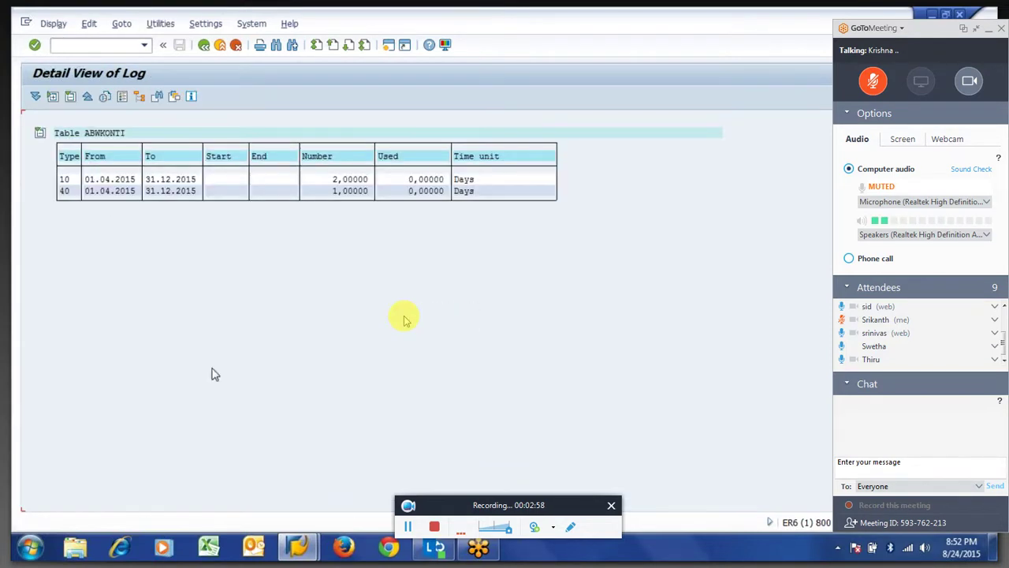
# Review quota type 10 (2,00000) and type 40 (1,00000) rows, then return to the log tree.
pyautogui.click(64, 181)
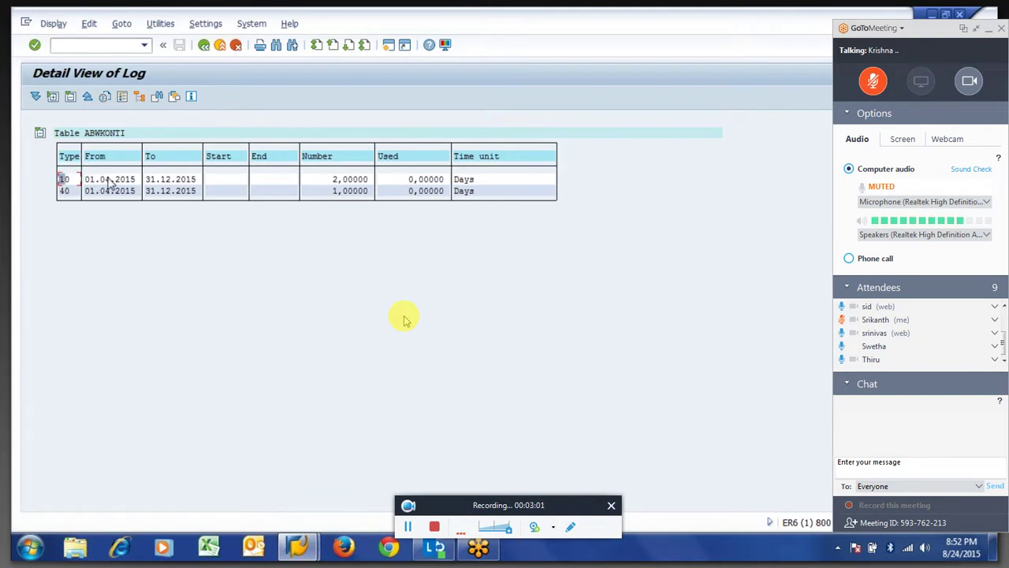
pyautogui.click(65, 191)
pyautogui.click(335, 193)
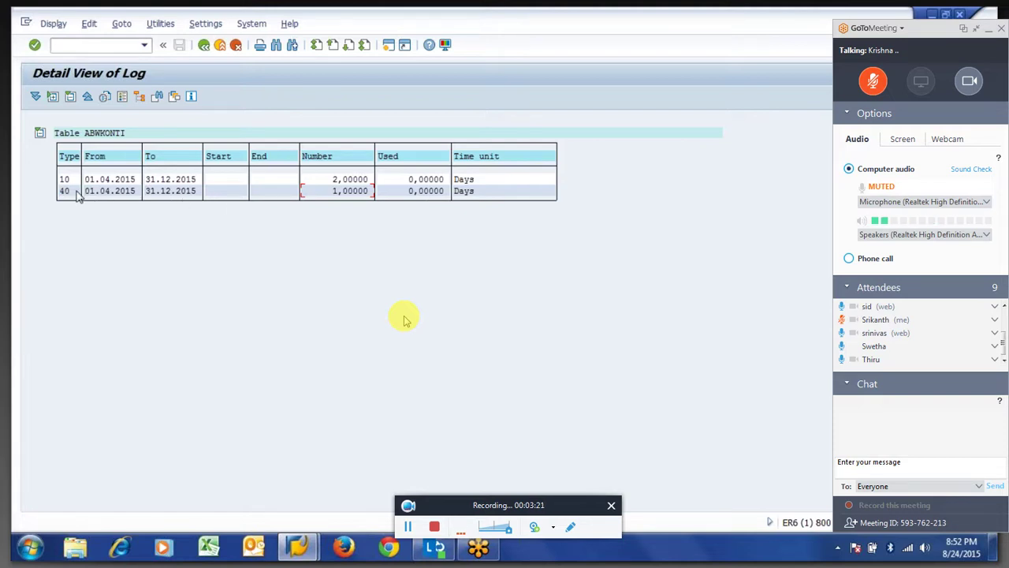
pyautogui.click(138, 193)
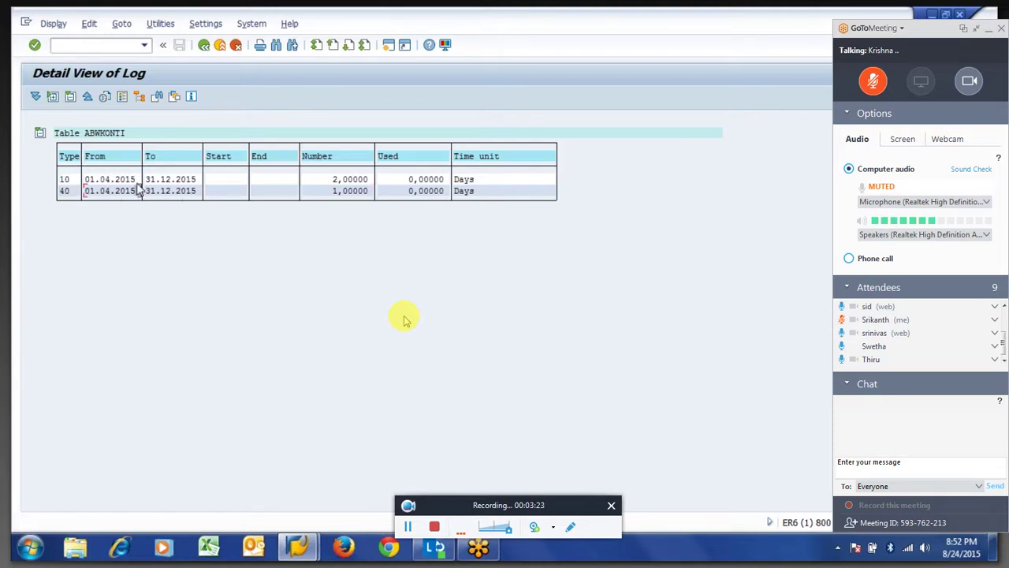
pyautogui.click(65, 181)
pyautogui.click(339, 180)
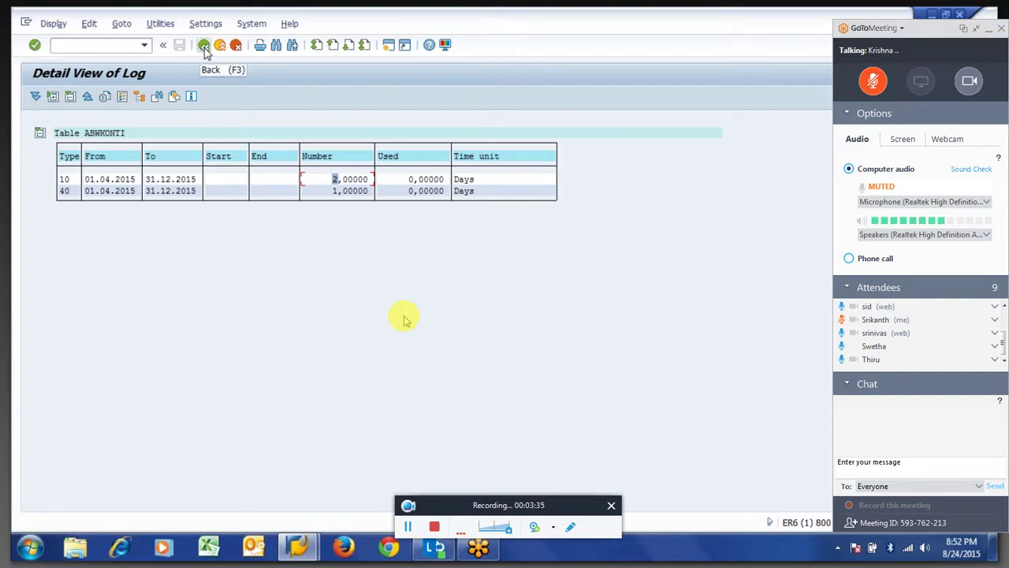
pyautogui.click(203, 46)
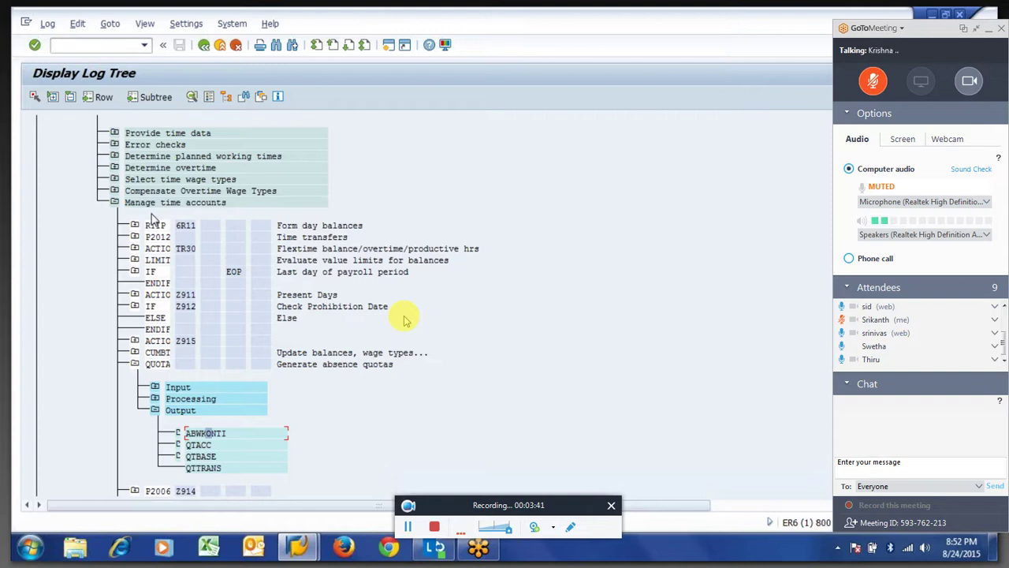
# Reopen ABWKONTI to recheck the 2,00000 type 10 quota, then return to the log tree.
pyautogui.doubleClick(207, 433)
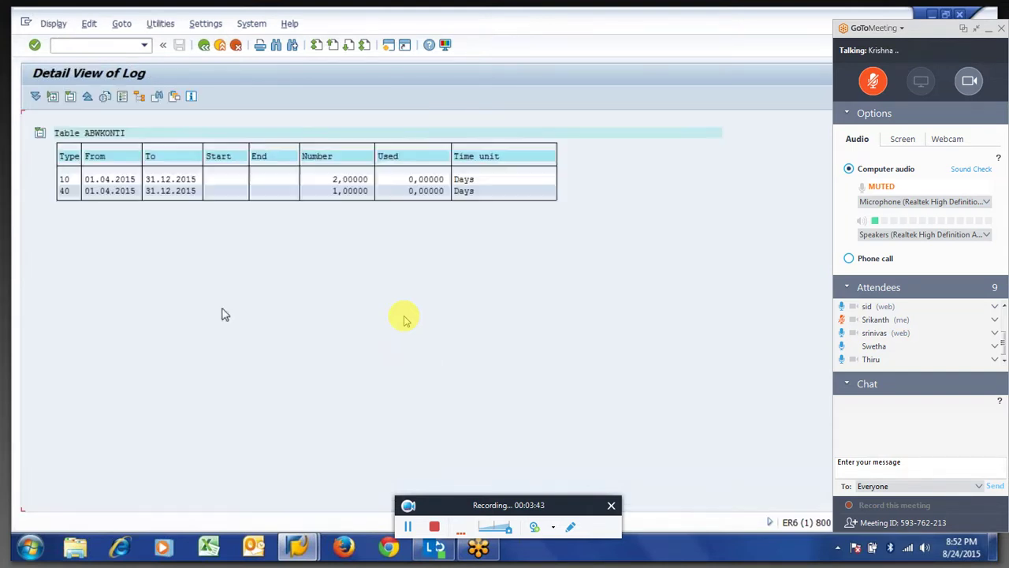
pyautogui.click(333, 178)
pyautogui.click(203, 47)
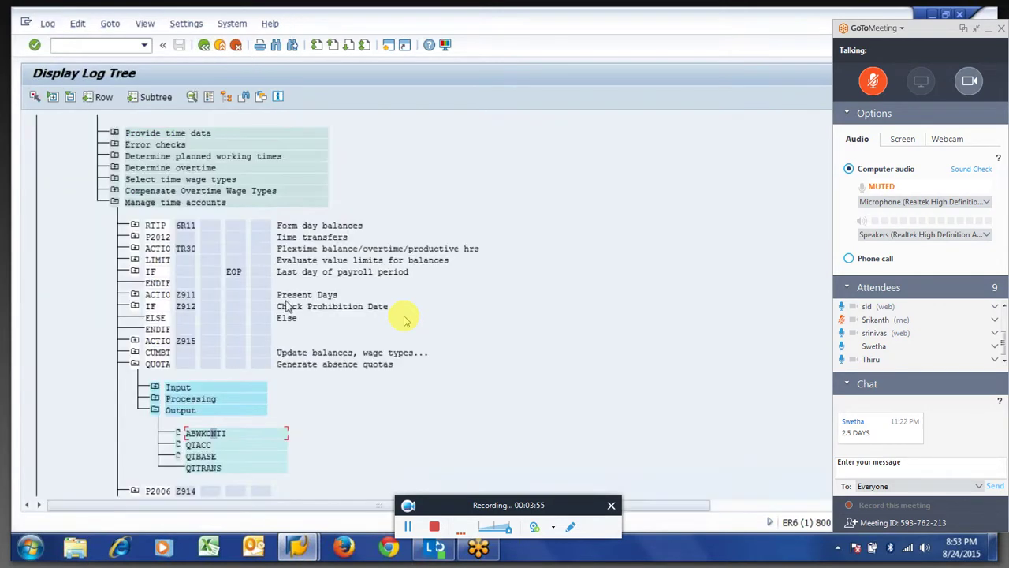
# Expand the Z911 Present Days action and show its detail view.
pyautogui.click(187, 296)
pyautogui.click(186, 342)
pyautogui.click(134, 295)
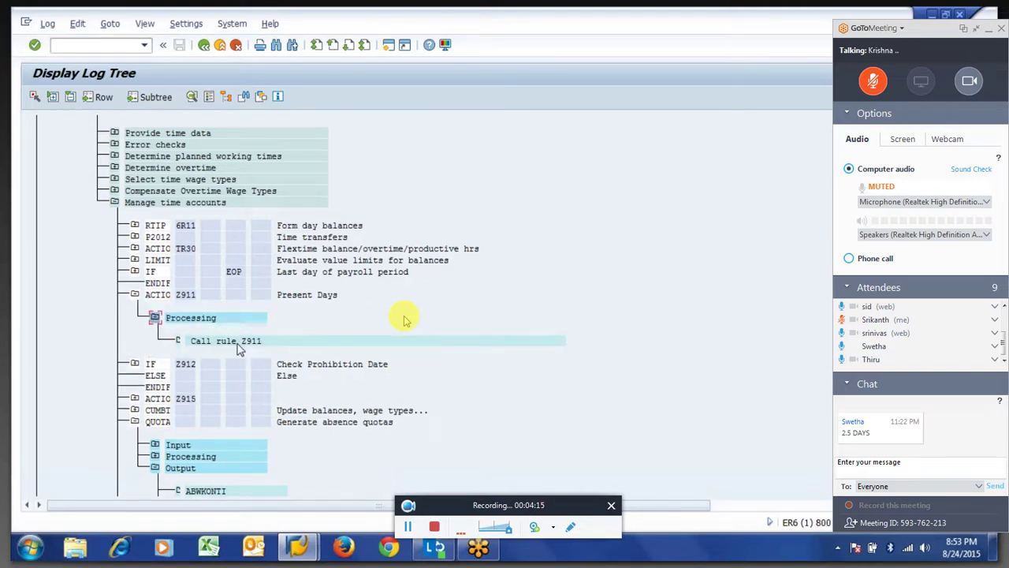
pyautogui.press('F2')
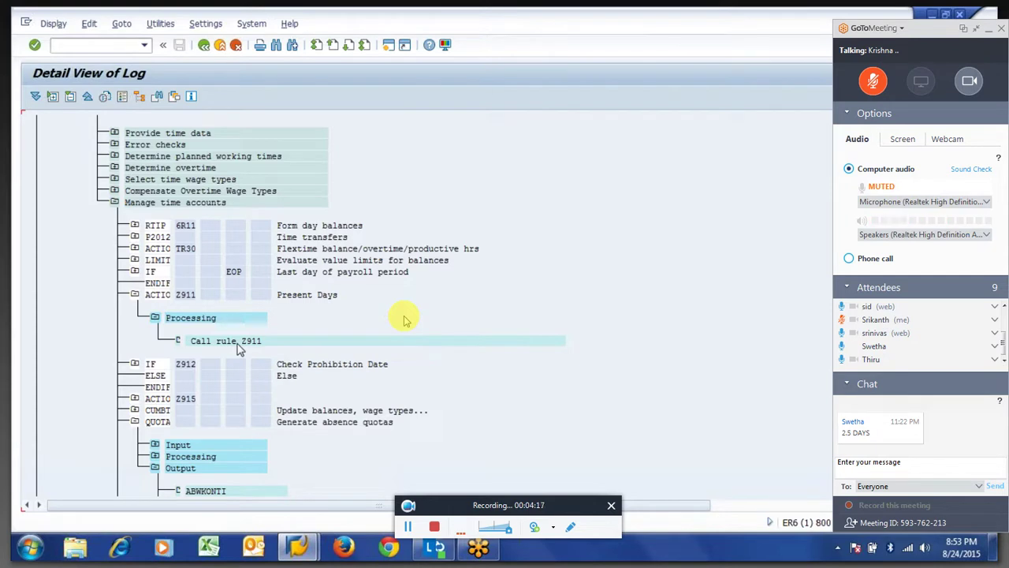
# View Call rule Z911's operations, then expand the Z912 branch and Z910 action's Processing step.
pyautogui.doubleClick(238, 350)
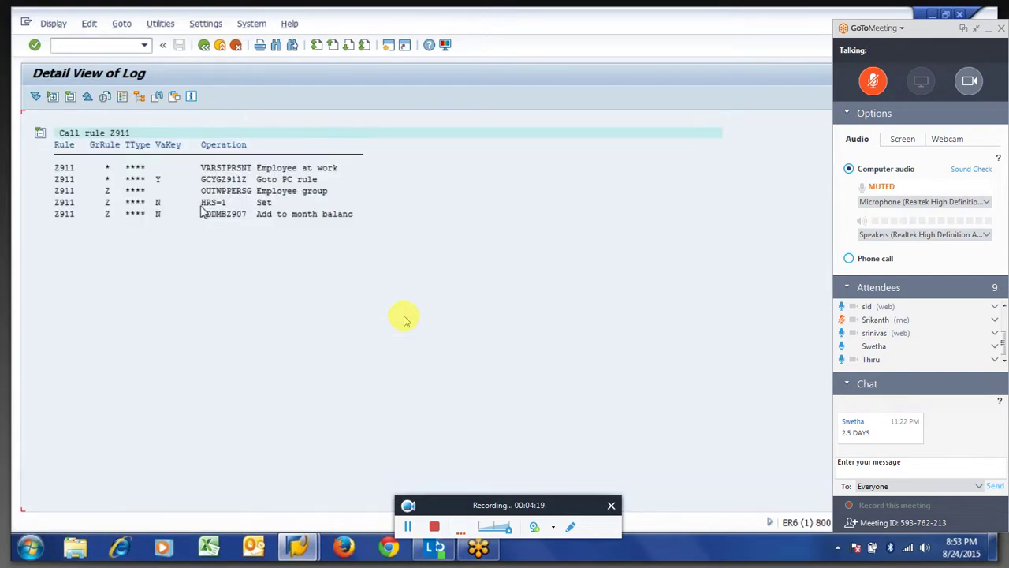
pyautogui.click(204, 46)
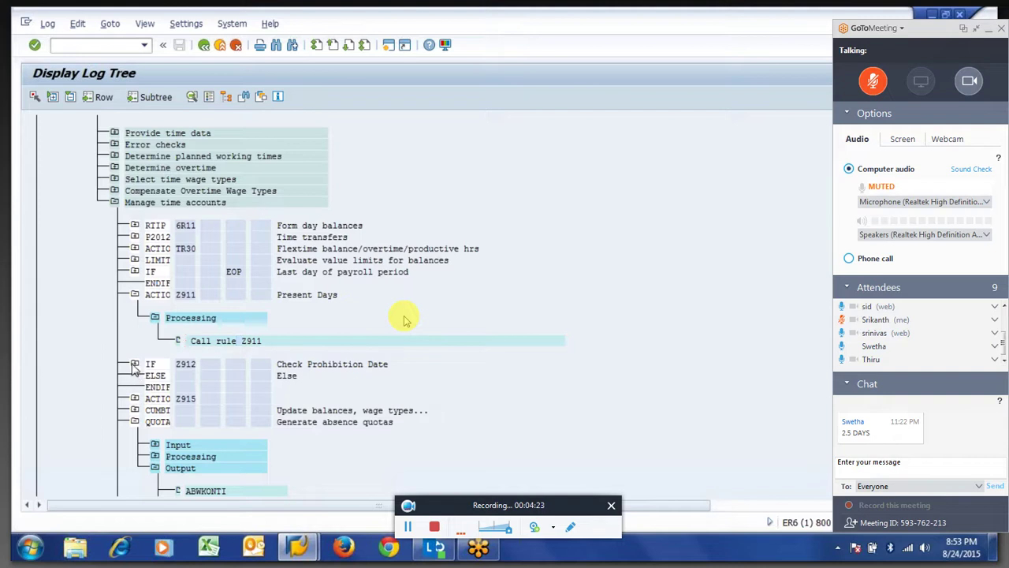
pyautogui.click(134, 365)
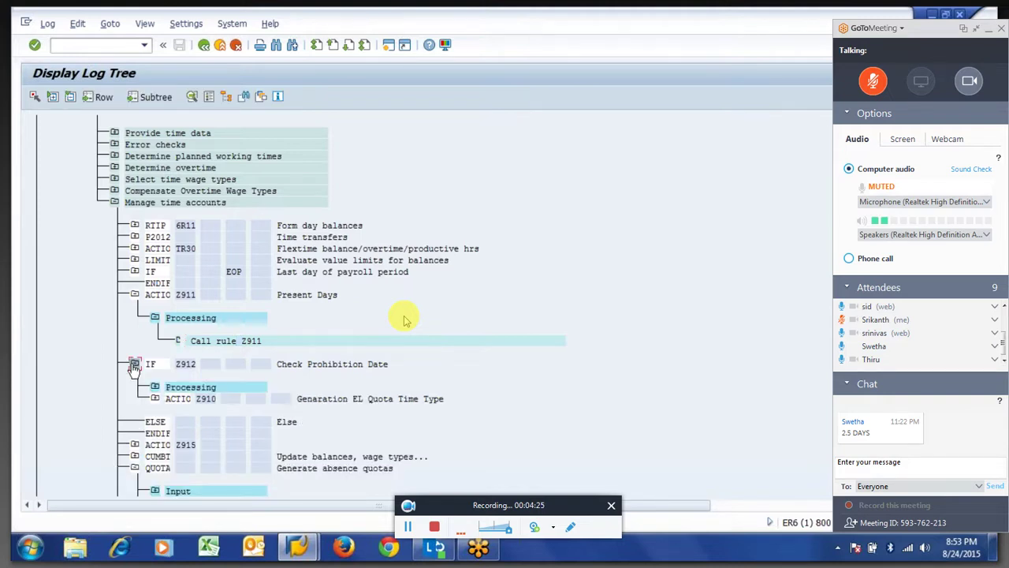
pyautogui.click(155, 398)
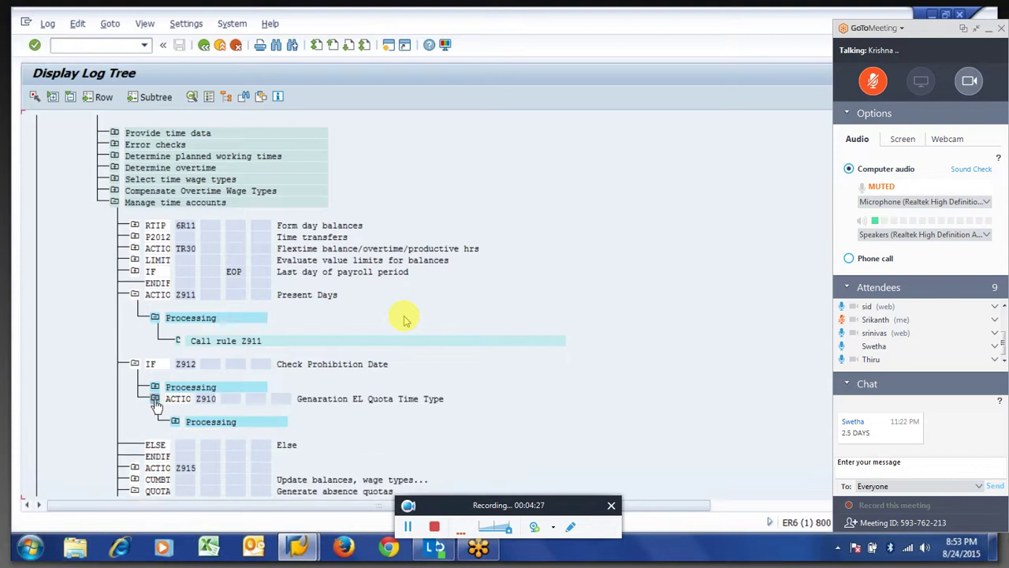
pyautogui.click(175, 422)
# Open Call rule Z910, copy its operations, mark ADDDBZ901, and return to the log tree.
pyautogui.doubleClick(246, 446)
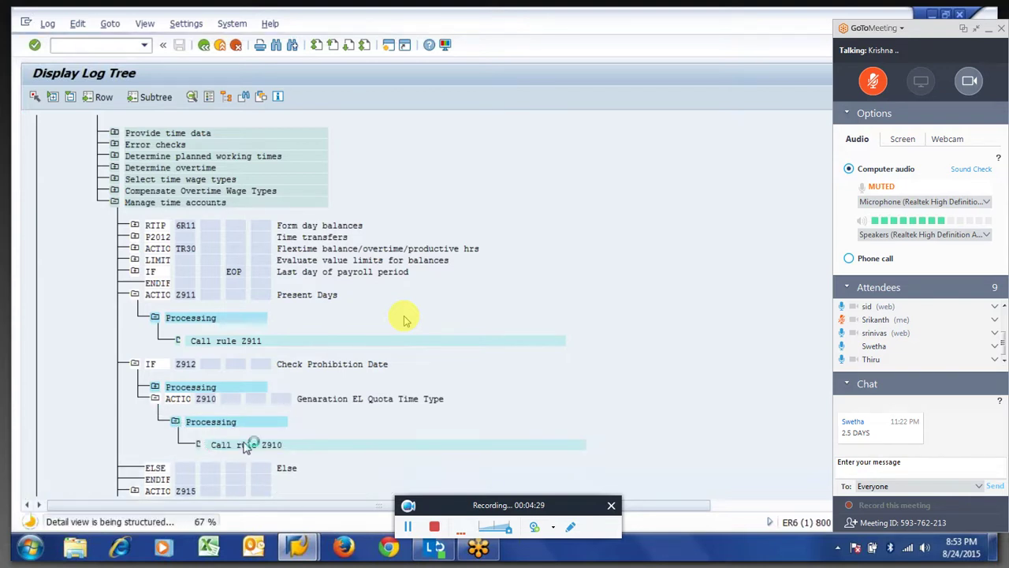
pyautogui.moveTo(199, 166); pyautogui.dragTo(249, 406)
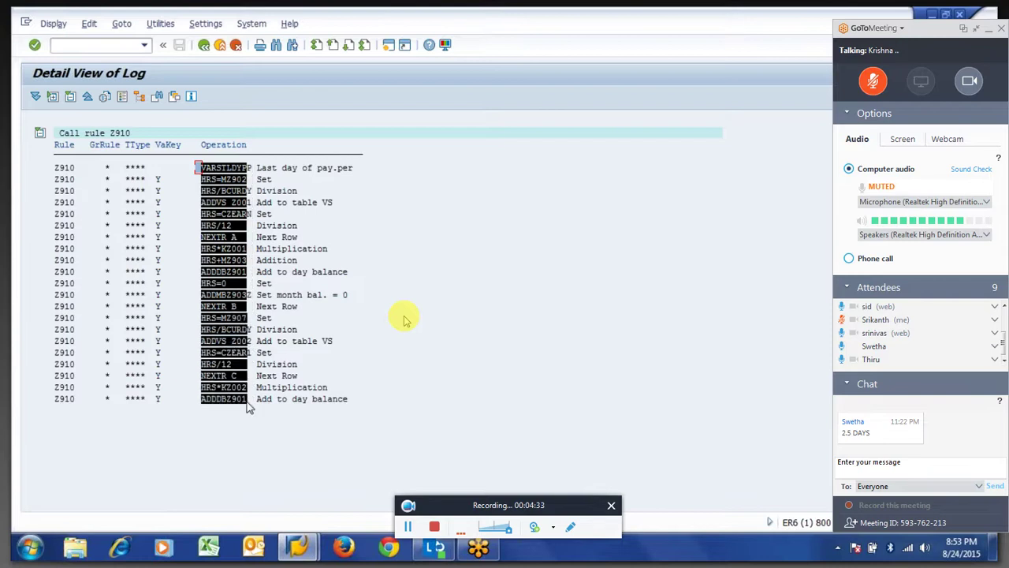
pyautogui.hotkey('ctrl', 'c')
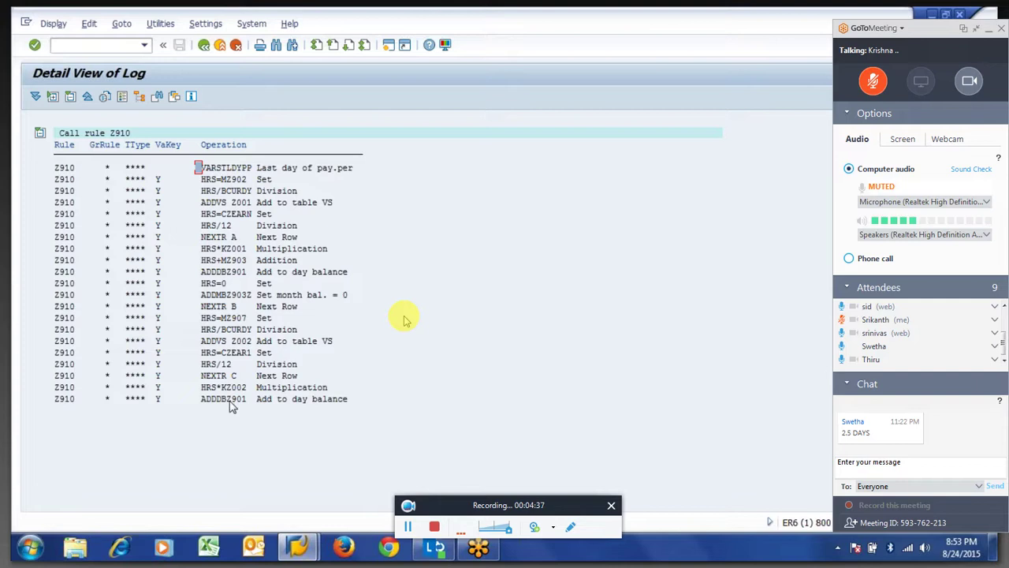
pyautogui.click(230, 399)
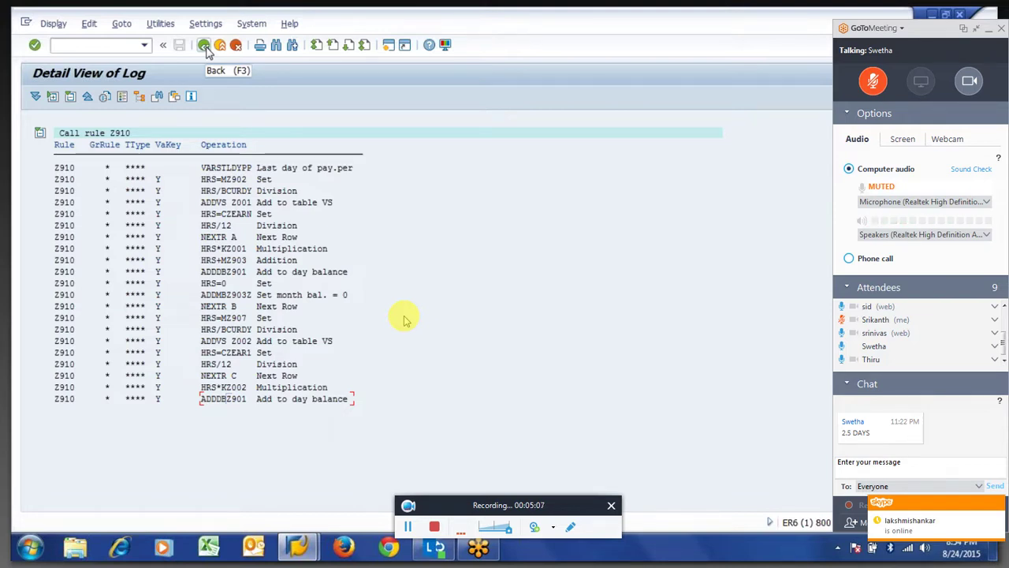
pyautogui.click(203, 45)
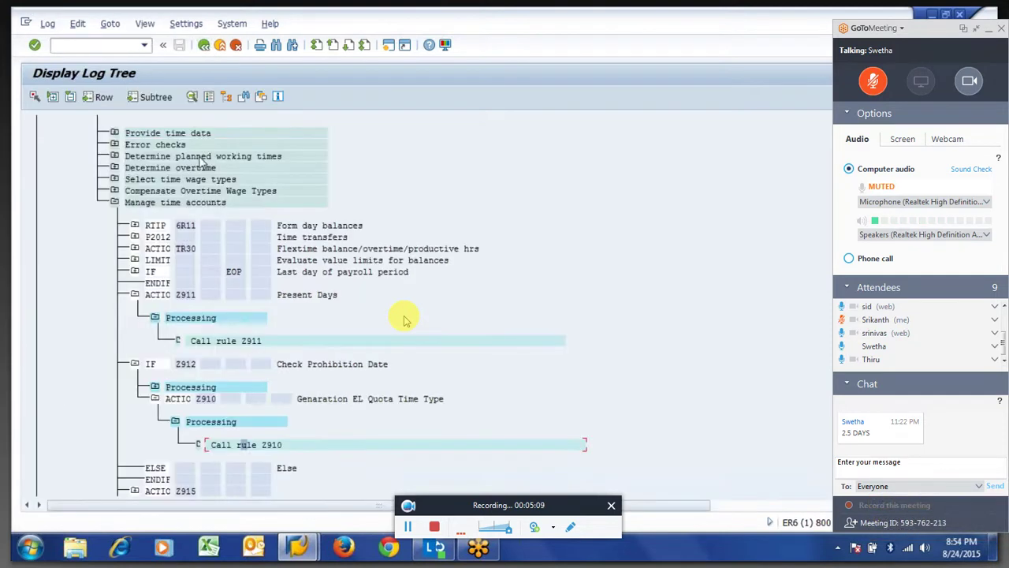
# Mark rules Z912 and Z910 in the tree, then open a new session with pe02 entered.
pyautogui.moveTo(175, 364); pyautogui.dragTo(200, 371)
pyautogui.click(197, 369)
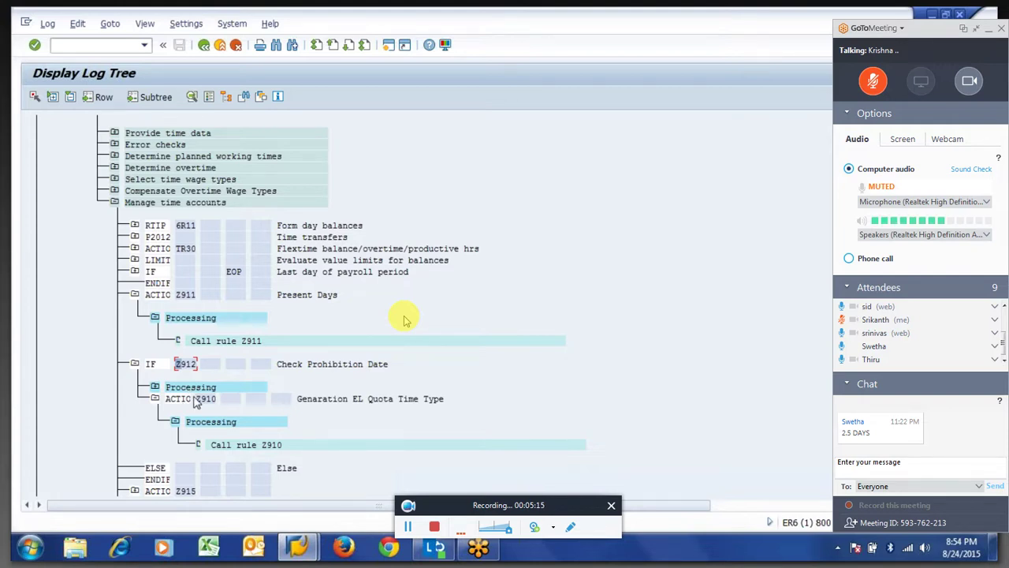
pyautogui.click(197, 399)
pyautogui.hotkey('alt', 'Tab')
pyautogui.hotkey('alt', 'Tab')
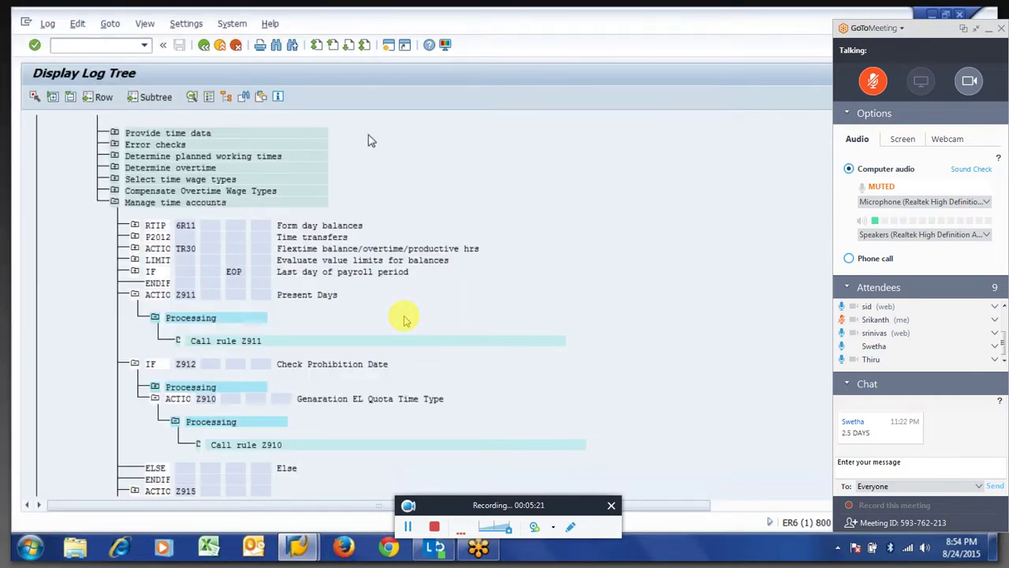
pyautogui.hotkey('alt', 'Tab')
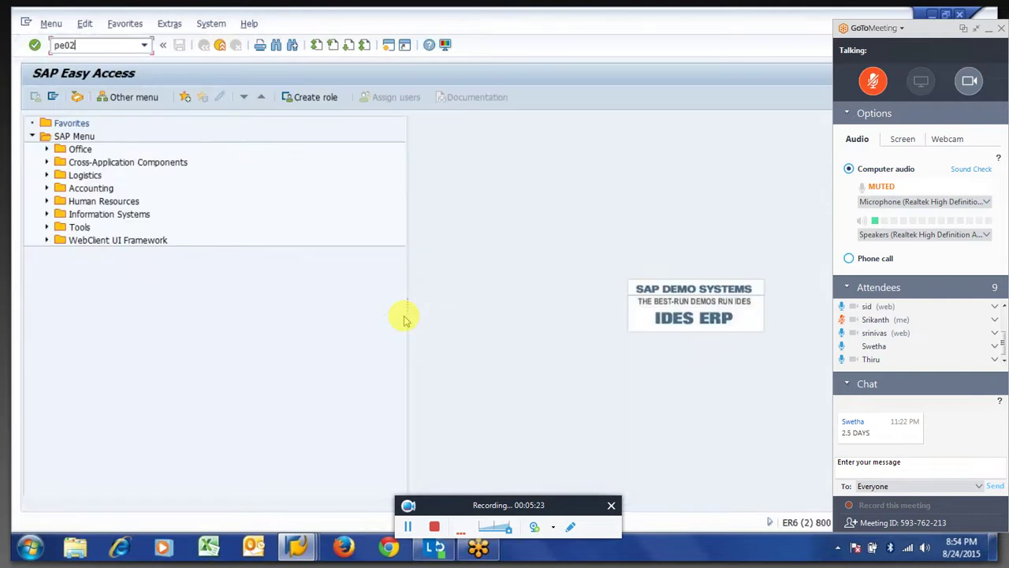
# Start PE02 on rule Z901, check the speaker volume, and view the shared screen full size.
pyautogui.hotkey('alt', 'Tab')
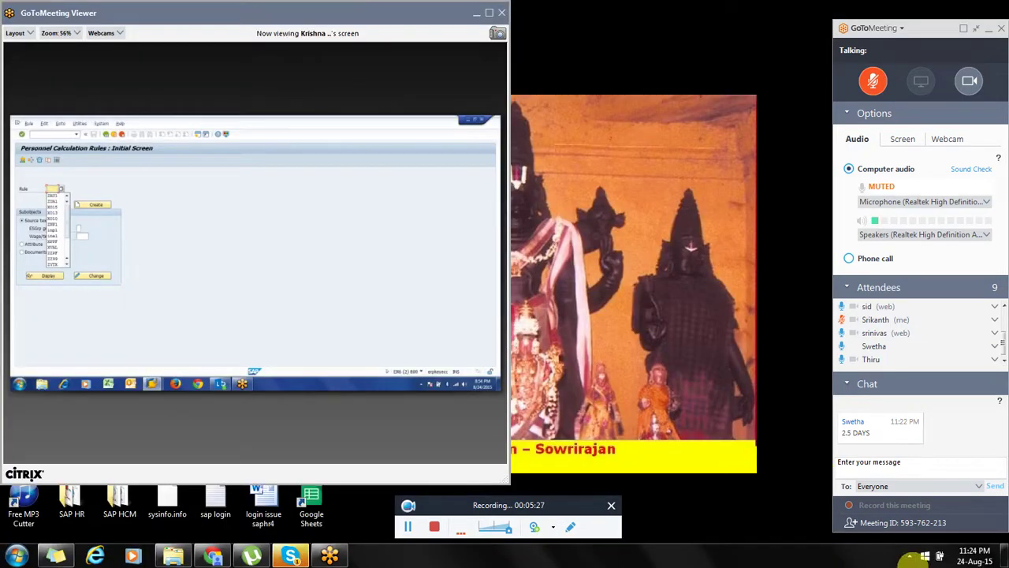
pyautogui.click(909, 555)
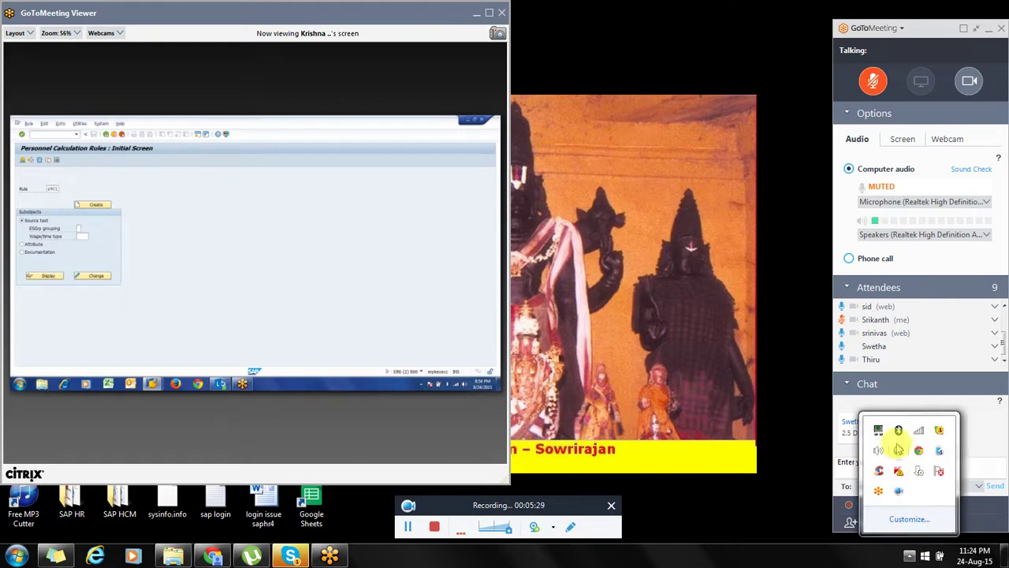
pyautogui.click(883, 451)
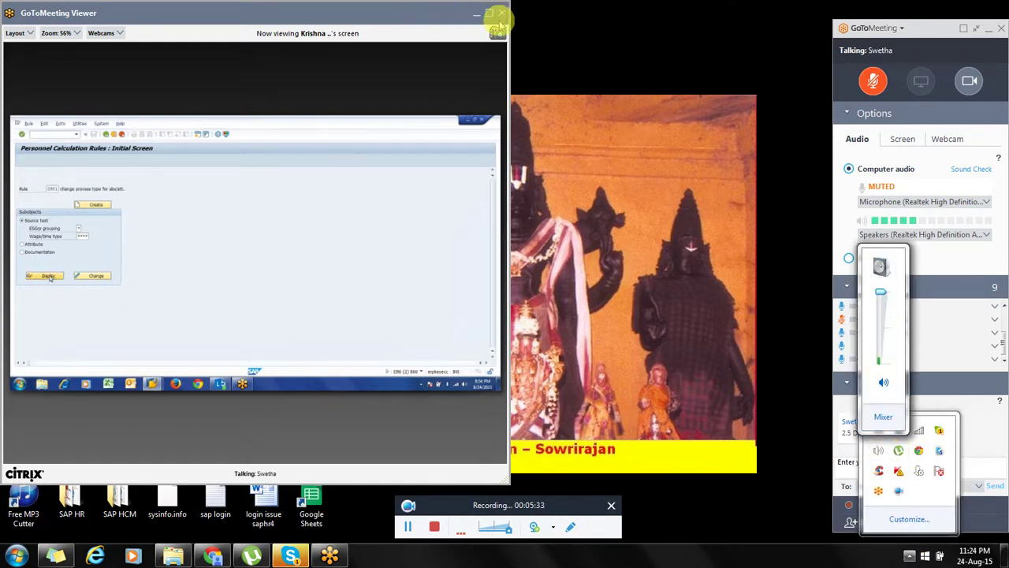
pyautogui.click(489, 14)
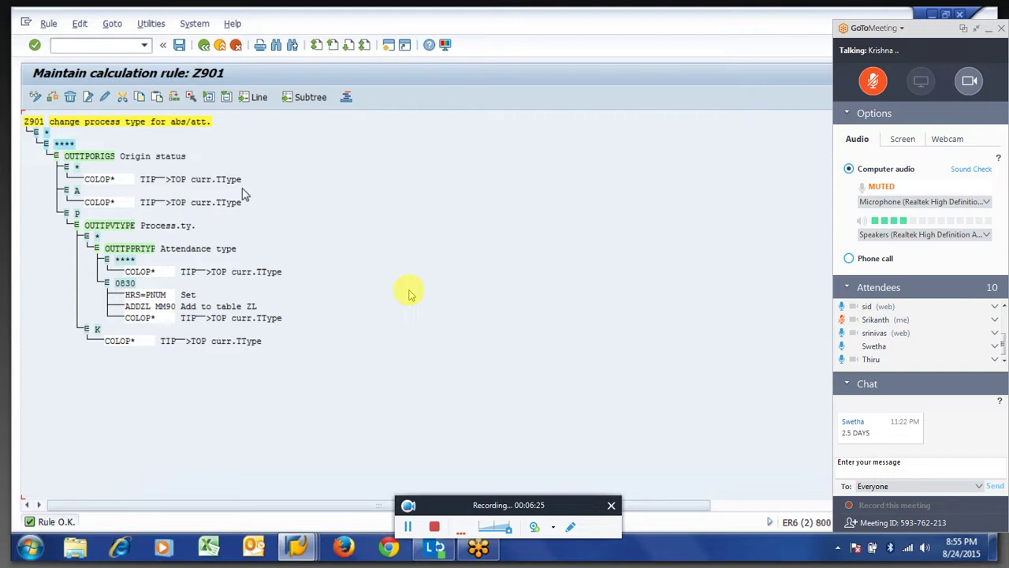
# Leave rule Z901 and go back to the Personnel Calculation Rules initial screen.
pyautogui.press('F3')
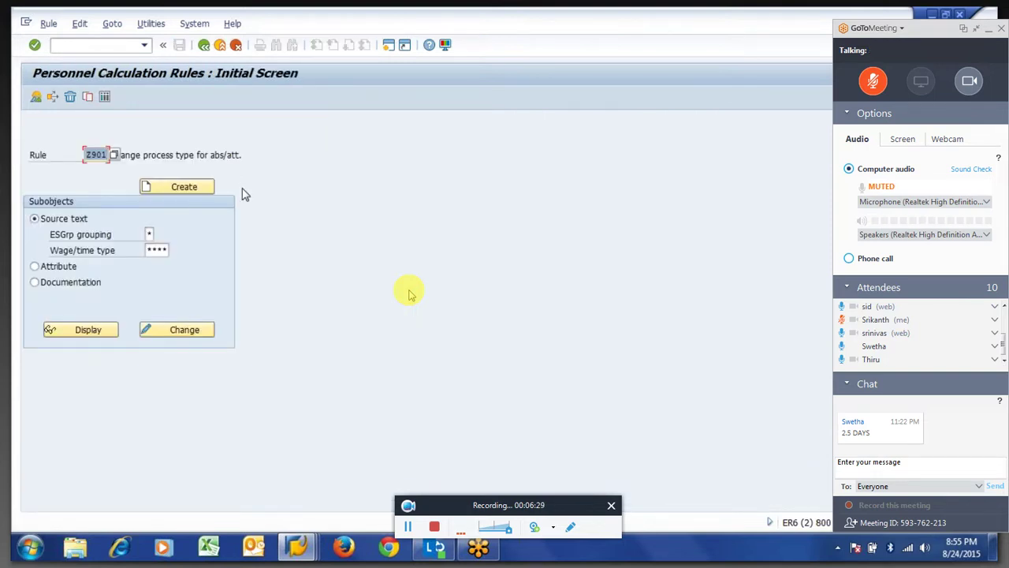
# In the time evaluation log, inspect Call rule Z910's operations, VARSTLDYPP through ADDDBZ901.
pyautogui.hotkey('alt', 'Tab')
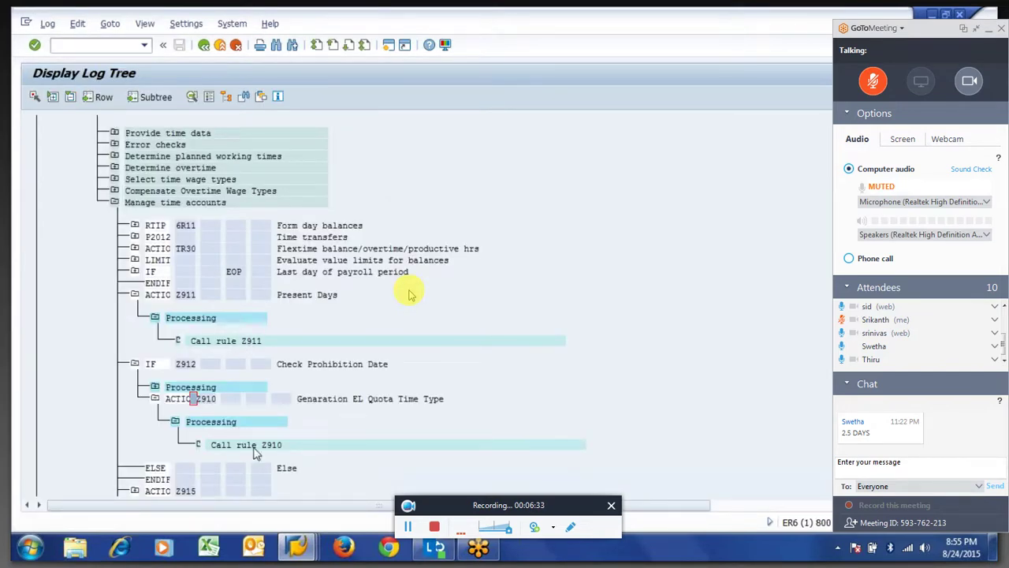
pyautogui.doubleClick(253, 448)
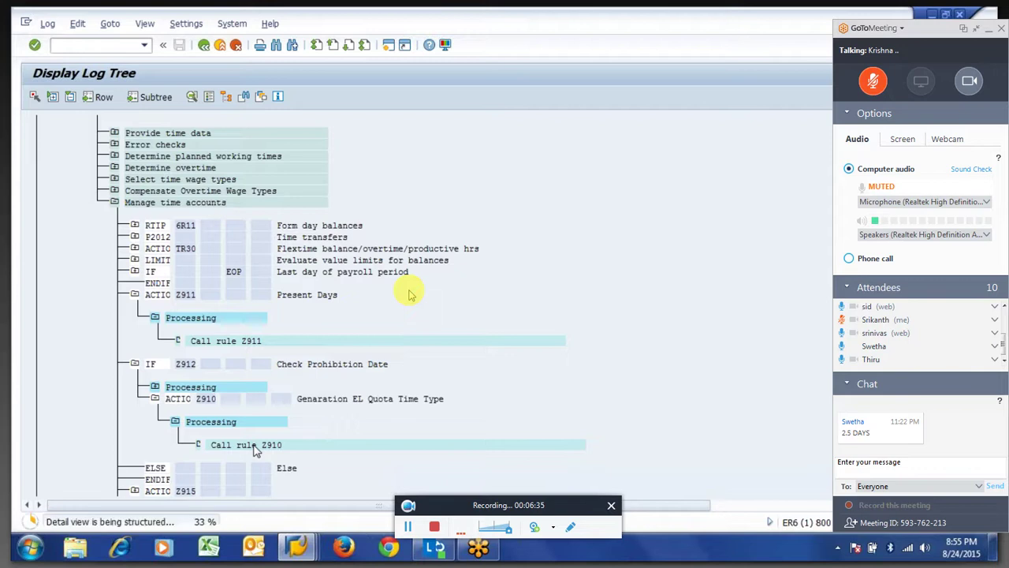
pyautogui.moveTo(228, 399); pyautogui.dragTo(247, 400)
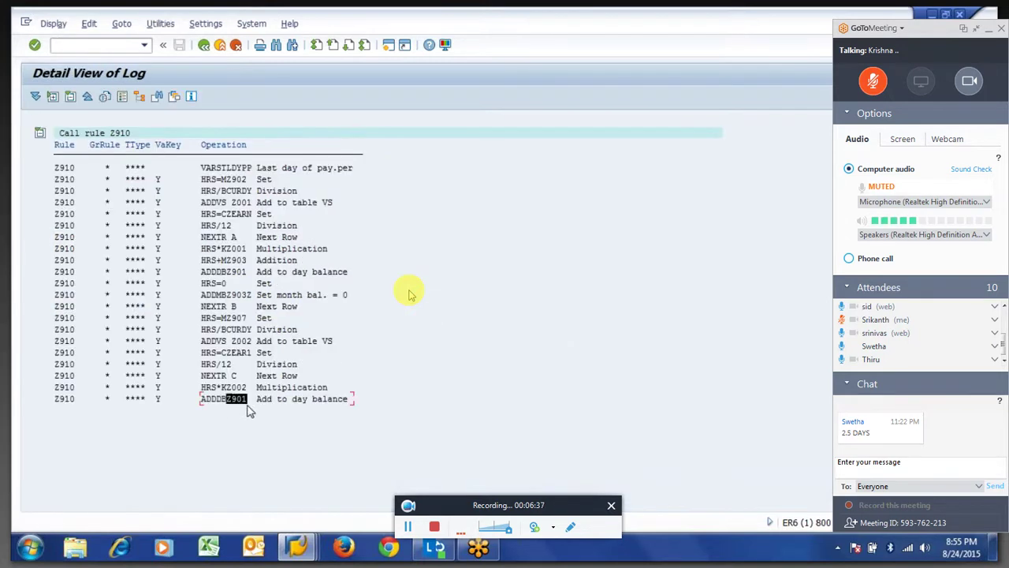
pyautogui.click(248, 409)
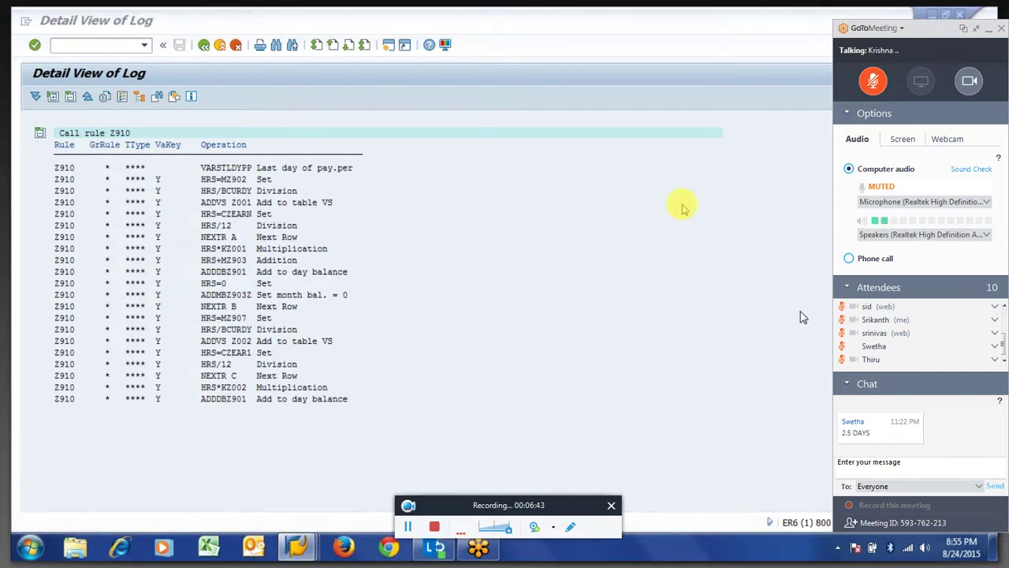
pyautogui.click(977, 30)
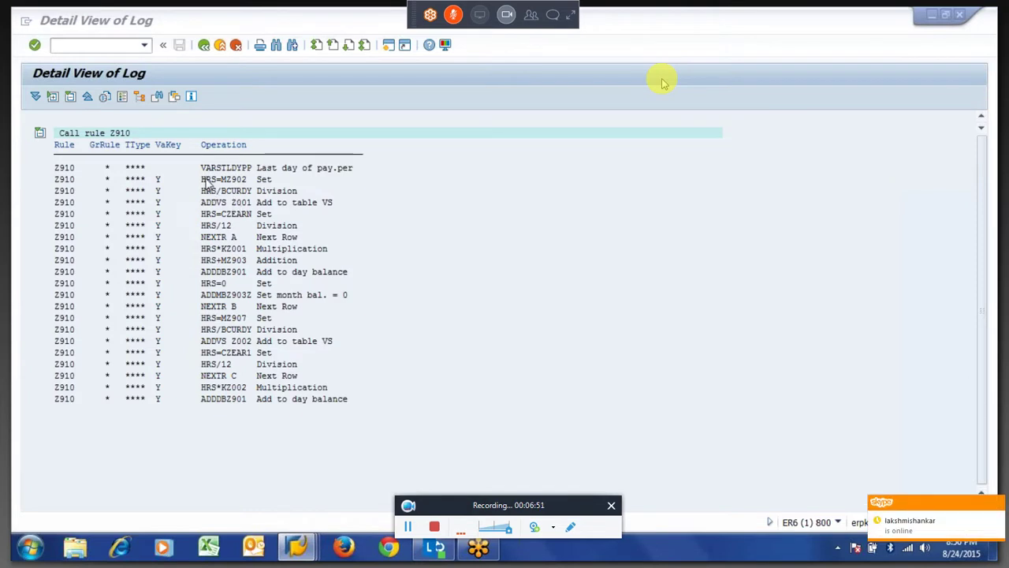
pyautogui.moveTo(203, 172); pyautogui.dragTo(256, 340)
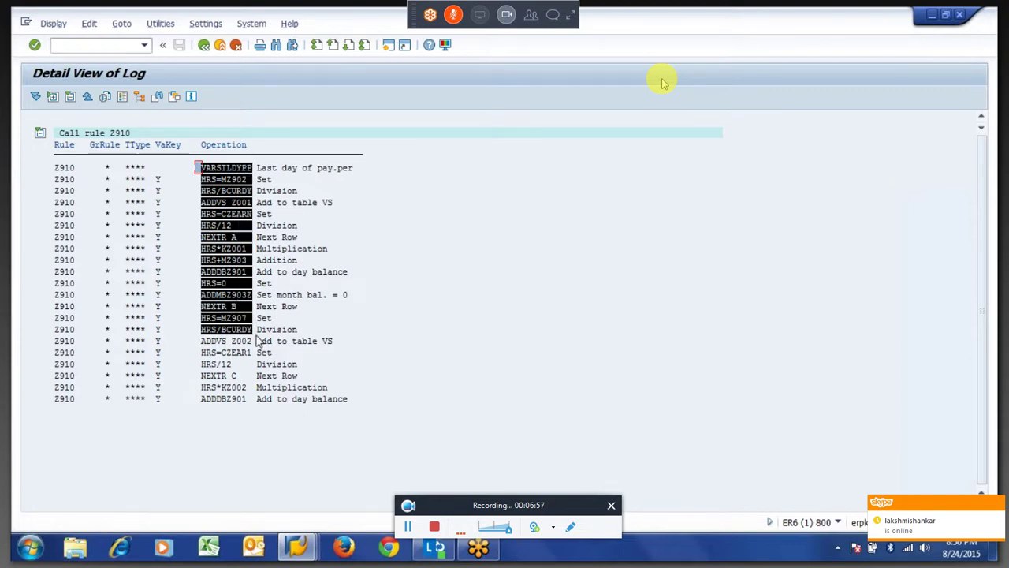
pyautogui.press('F3')
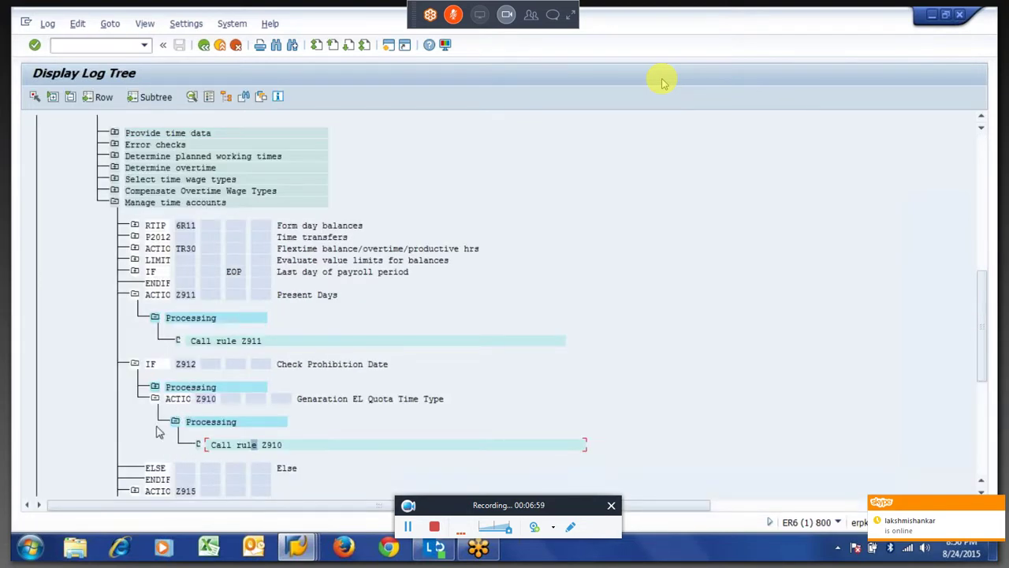
# Collapse the Z910 branch, refresh Manage time accounts, and begin PA30 in the second session.
pyautogui.click(155, 399)
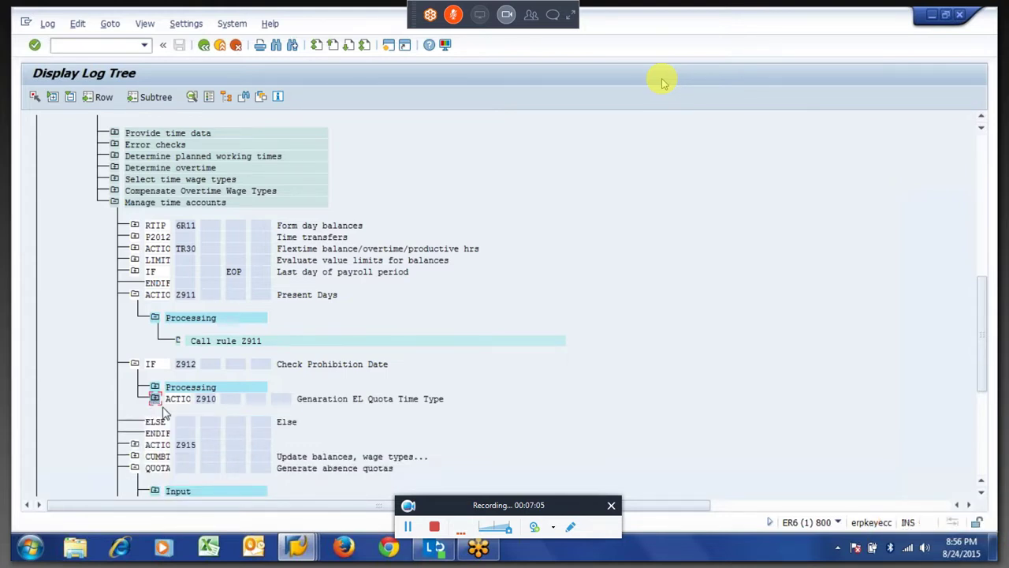
pyautogui.click(115, 203)
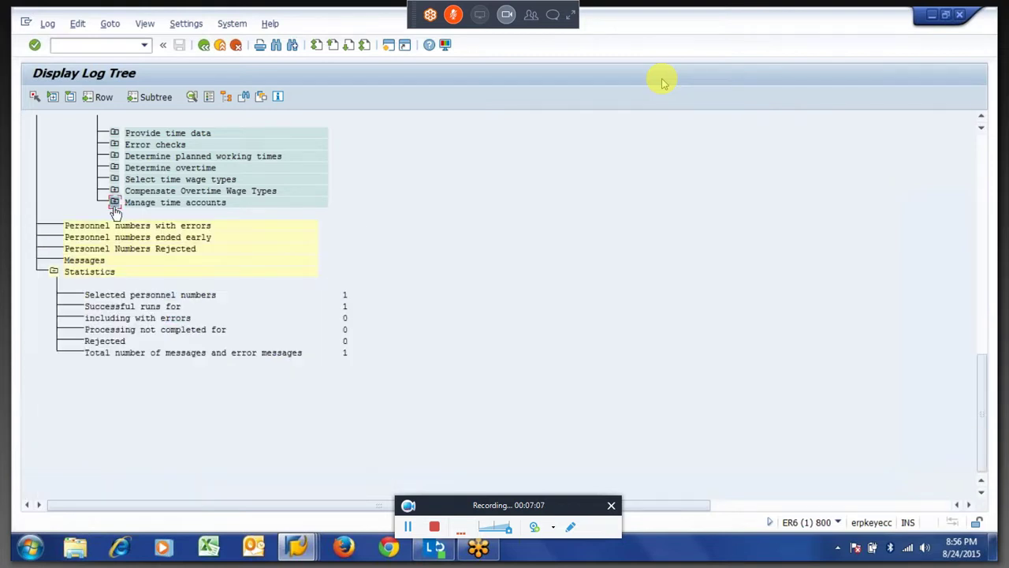
pyautogui.click(114, 203)
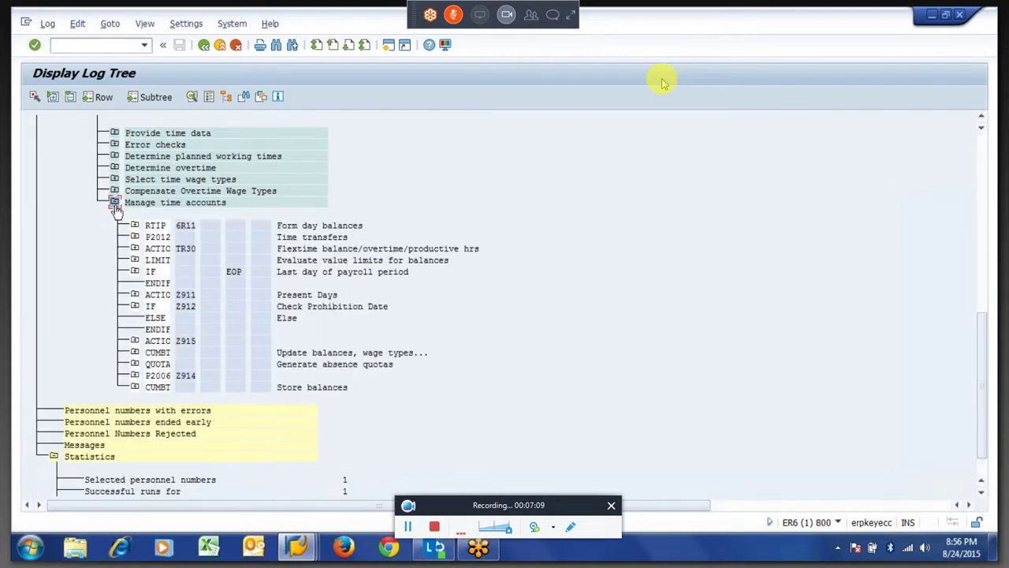
pyautogui.hotkey('alt', 'Tab')
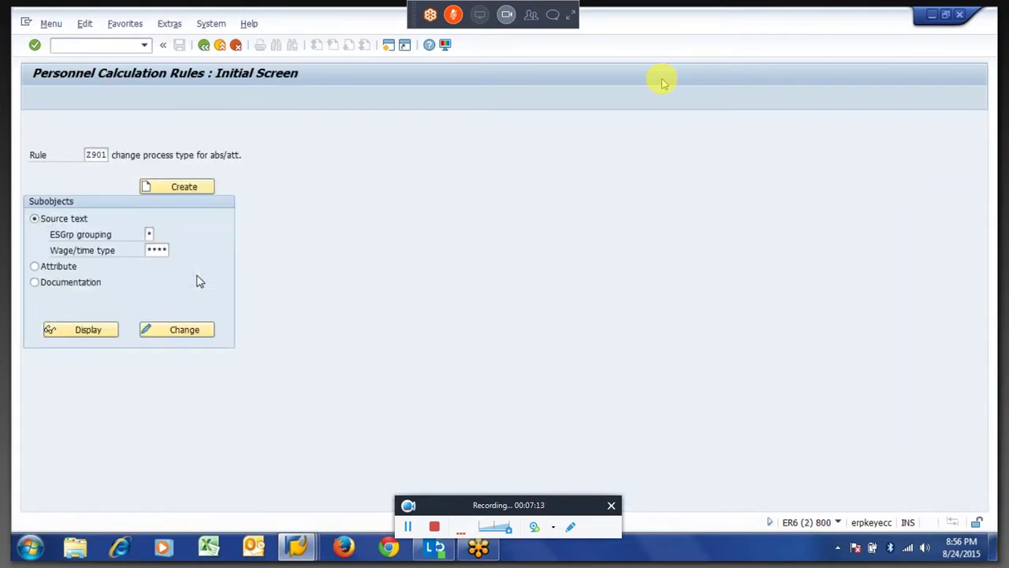
pyautogui.write('pa30')
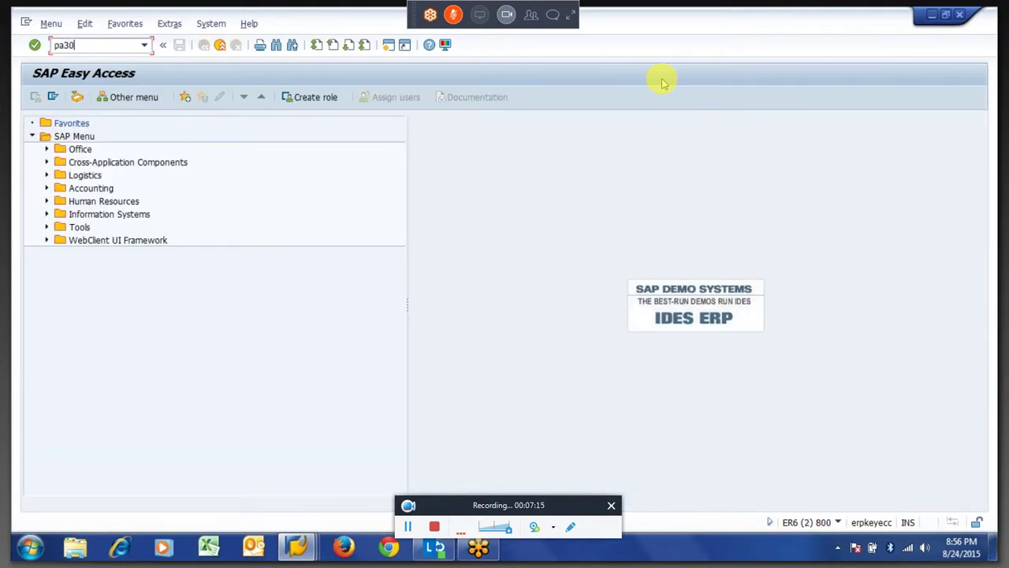
# Run PA30 for personnel number 101 and list its Organizational Assignment records.
pyautogui.press('Return')
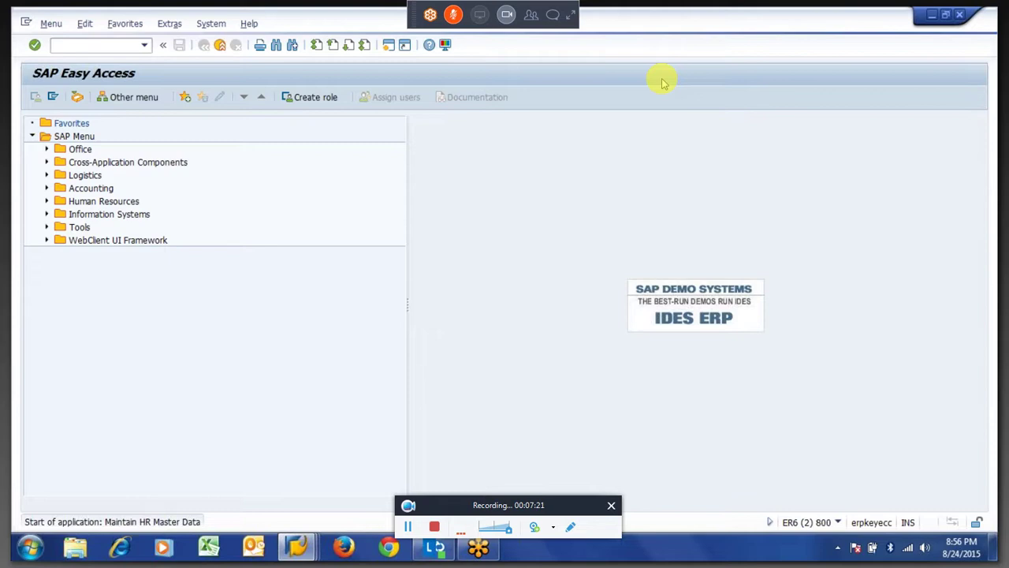
pyautogui.write('1001')
pyautogui.press('BackSpace')
pyautogui.press('BackSpace')
pyautogui.press('BackSpace')
pyautogui.press('BackSpace')
pyautogui.write('101')
pyautogui.press('Return')
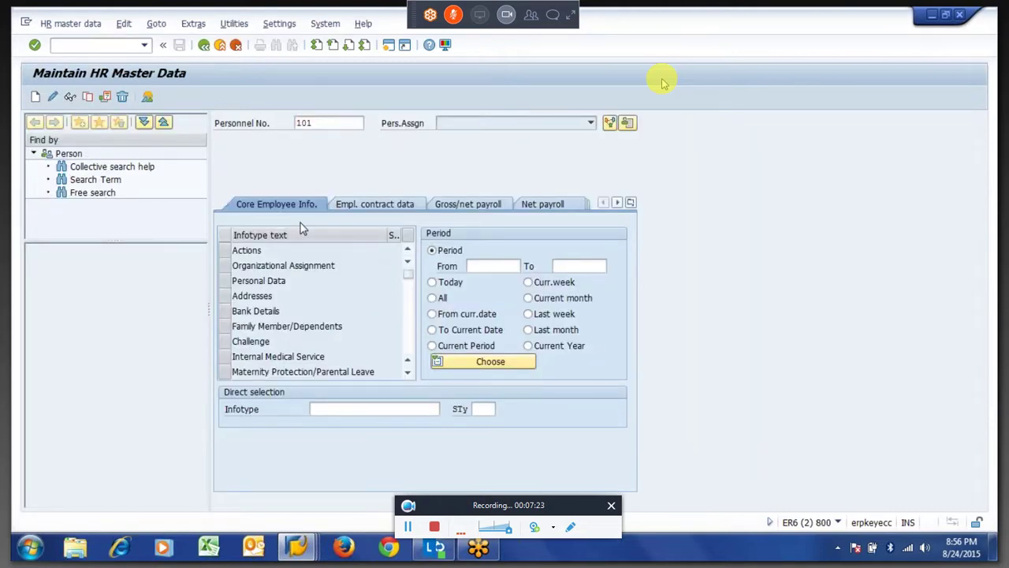
pyautogui.click(226, 268)
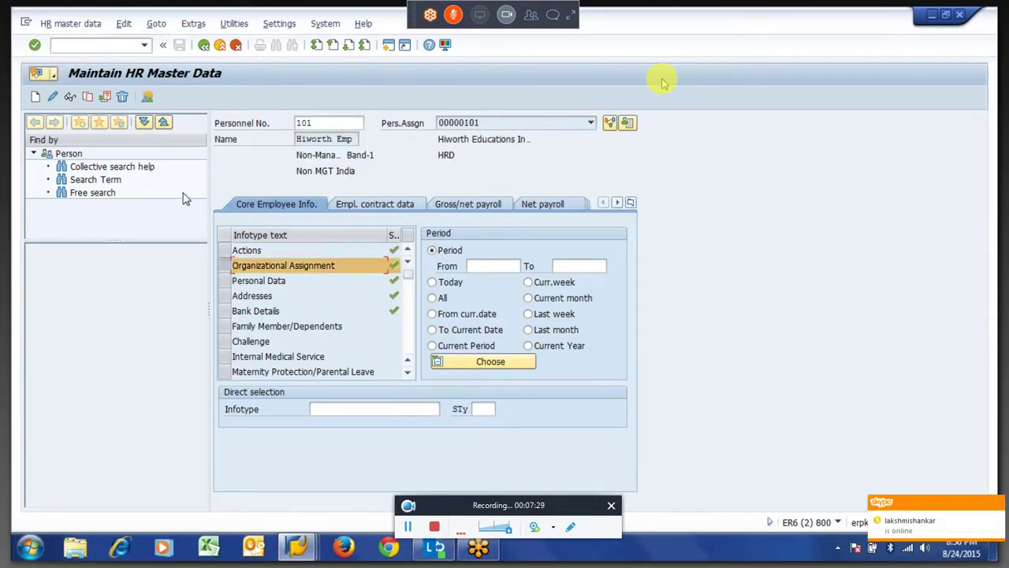
pyautogui.click(147, 97)
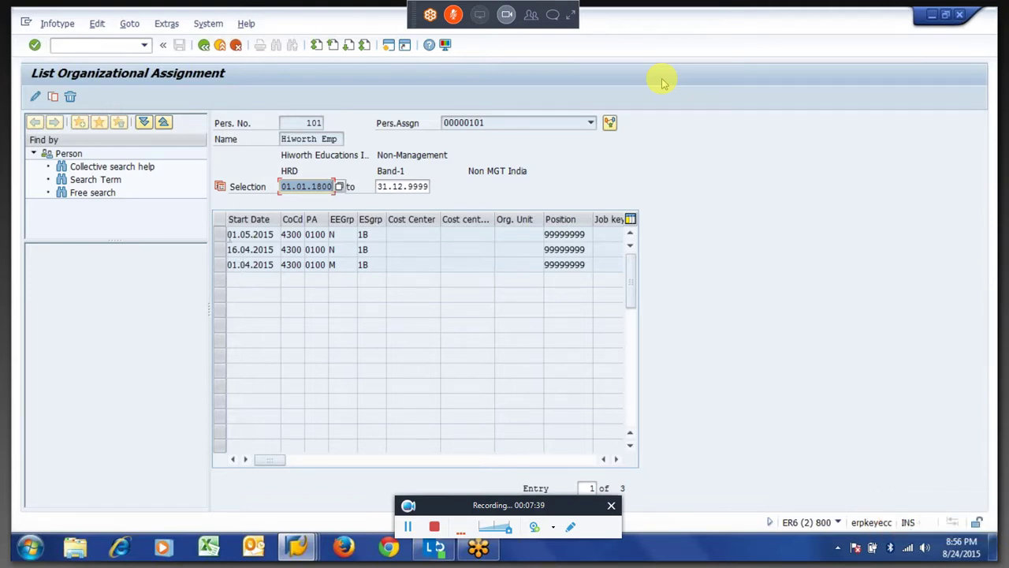
# Select the Organizational Assignment record starting 01.05.2015 and open it for deletion.
pyautogui.click(220, 237)
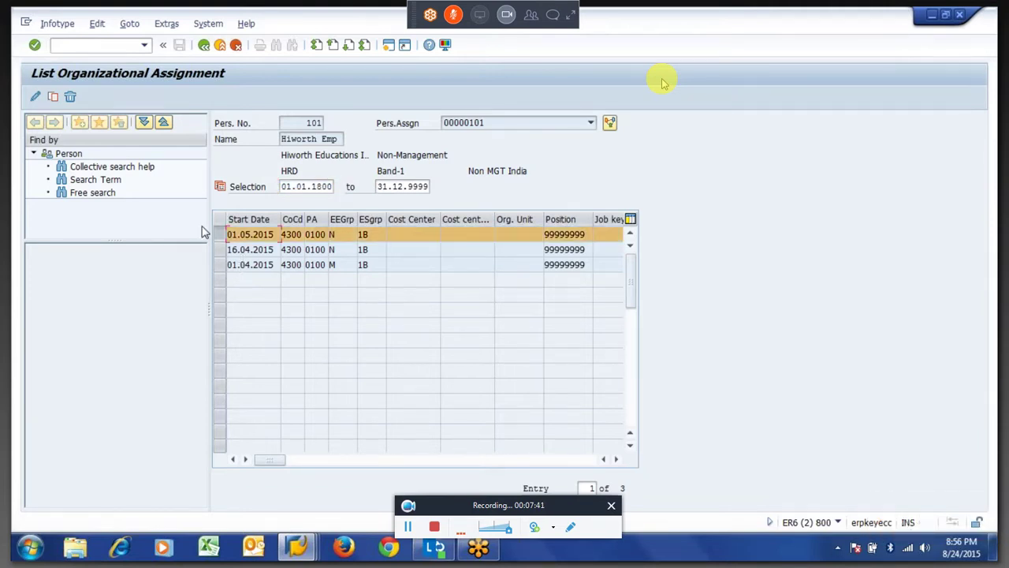
pyautogui.click(36, 99)
pyautogui.press('F3')
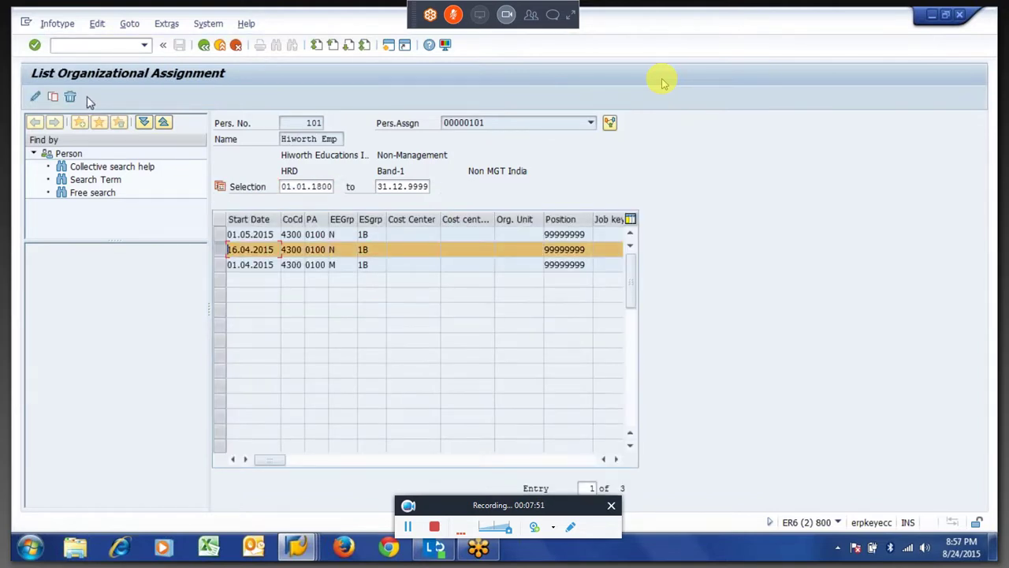
pyautogui.click(222, 235)
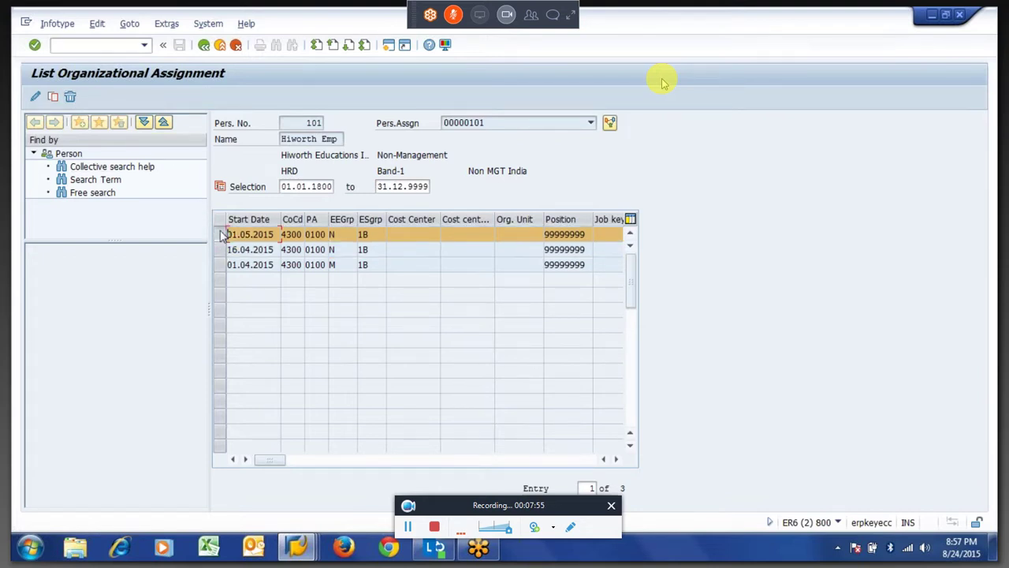
pyautogui.click(74, 97)
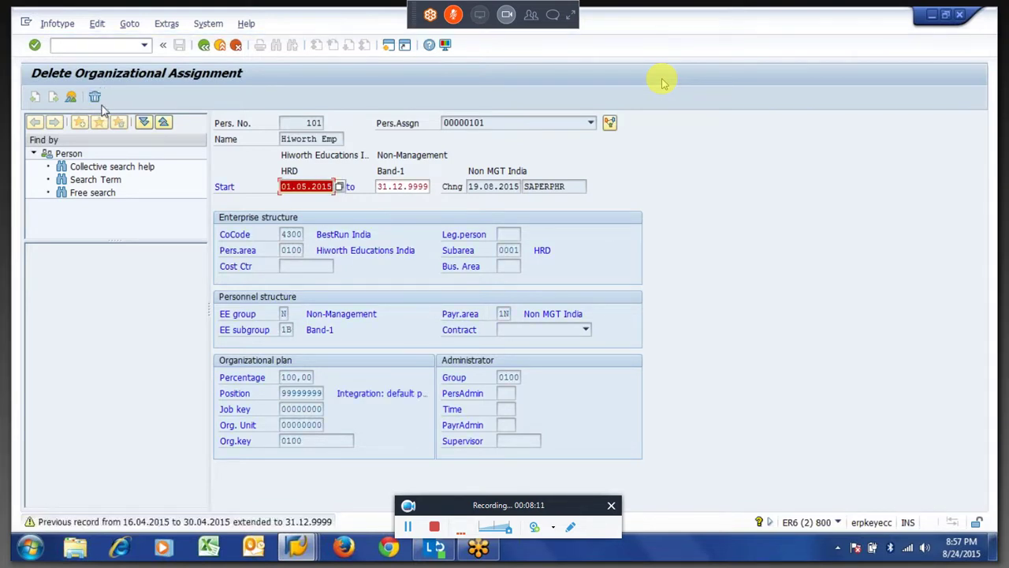
# Confirm deletion of the 01.05.2015 record, then delete the 16.04.2015 record too.
pyautogui.click(94, 96)
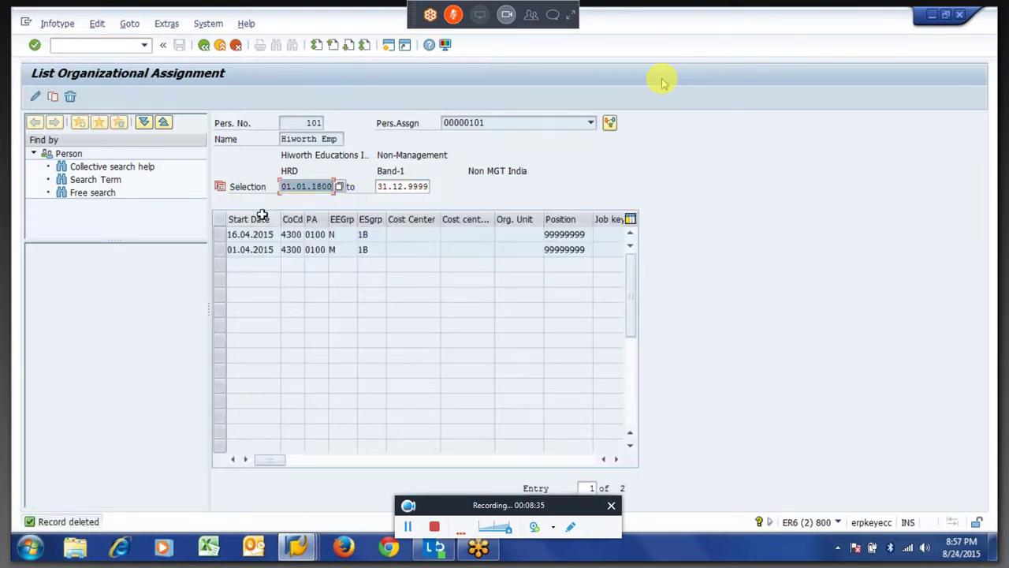
pyautogui.click(221, 239)
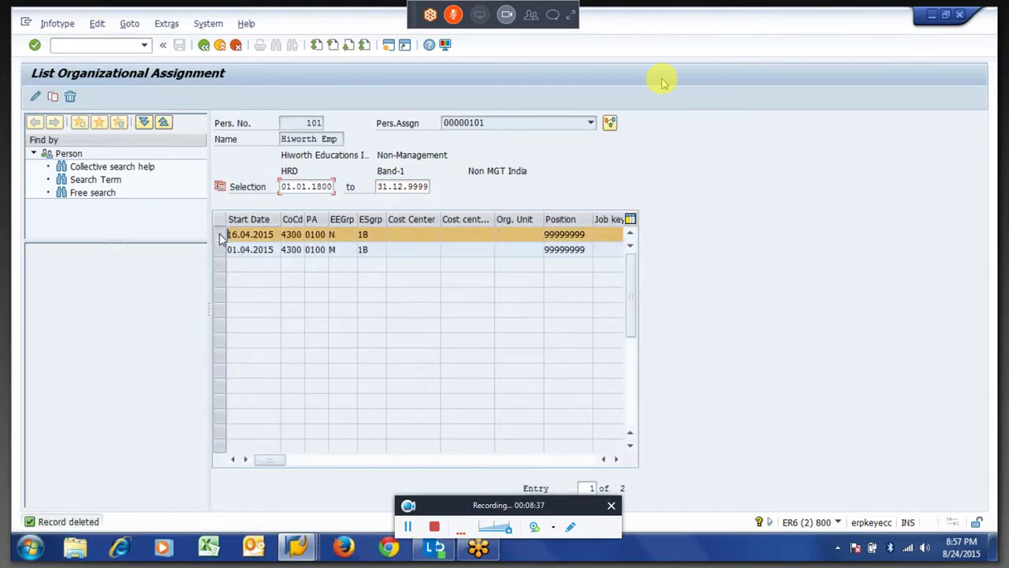
pyautogui.click(70, 96)
pyautogui.click(95, 98)
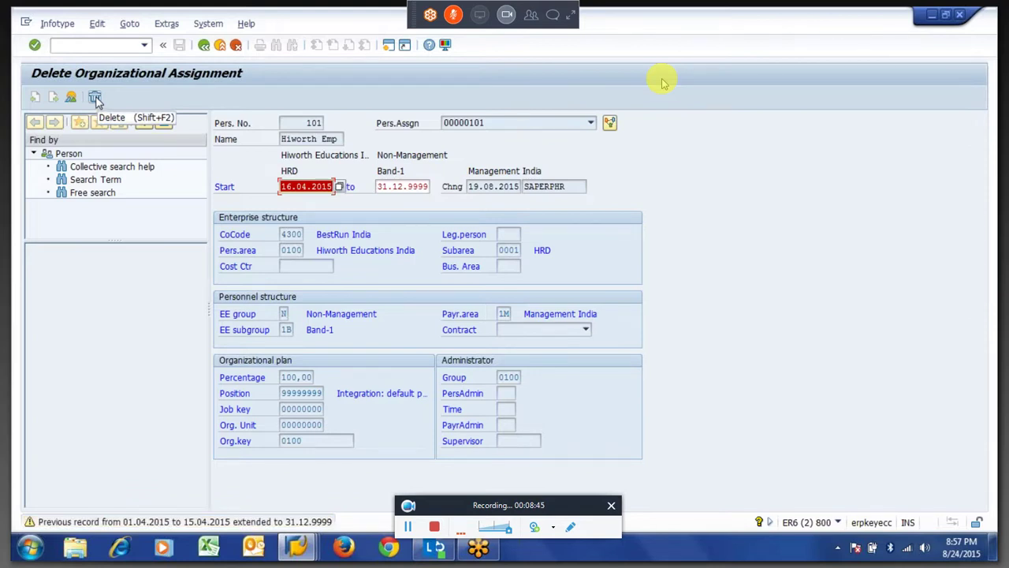
pyautogui.click(94, 98)
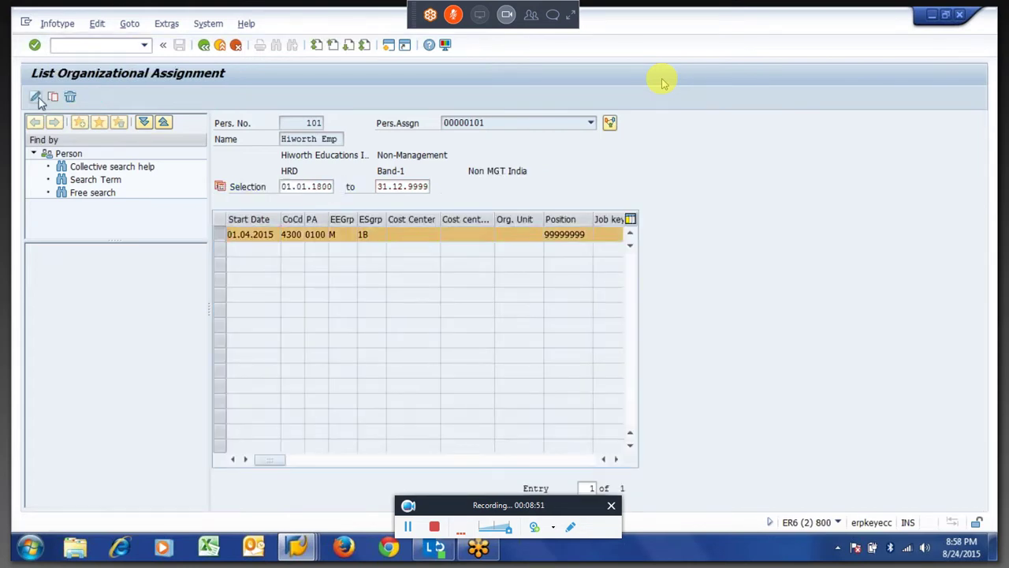
# Open the remaining 01.04.2015 record and check its employee group entry.
pyautogui.click(36, 97)
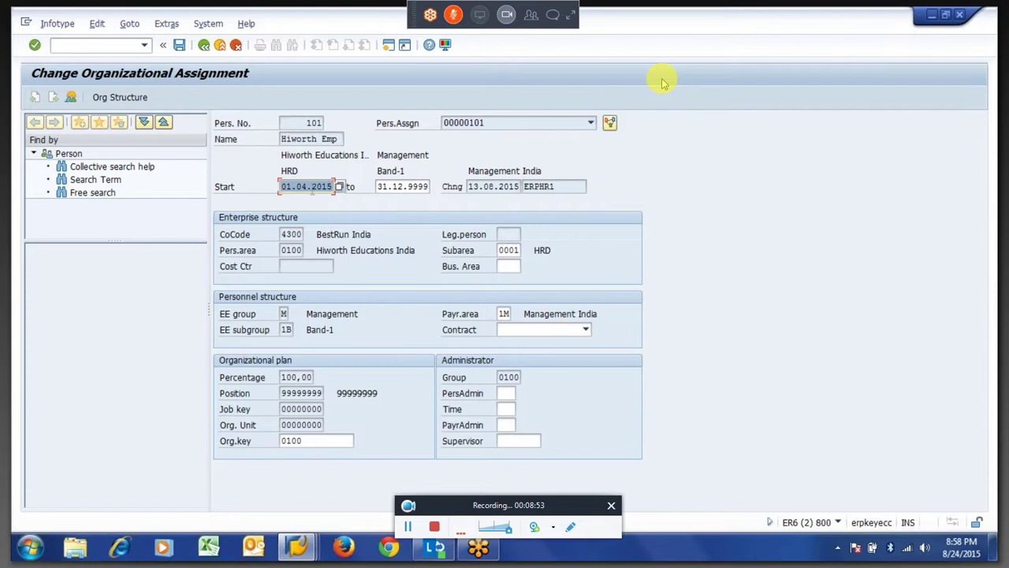
pyautogui.press('Tab')
pyautogui.press('Tab')
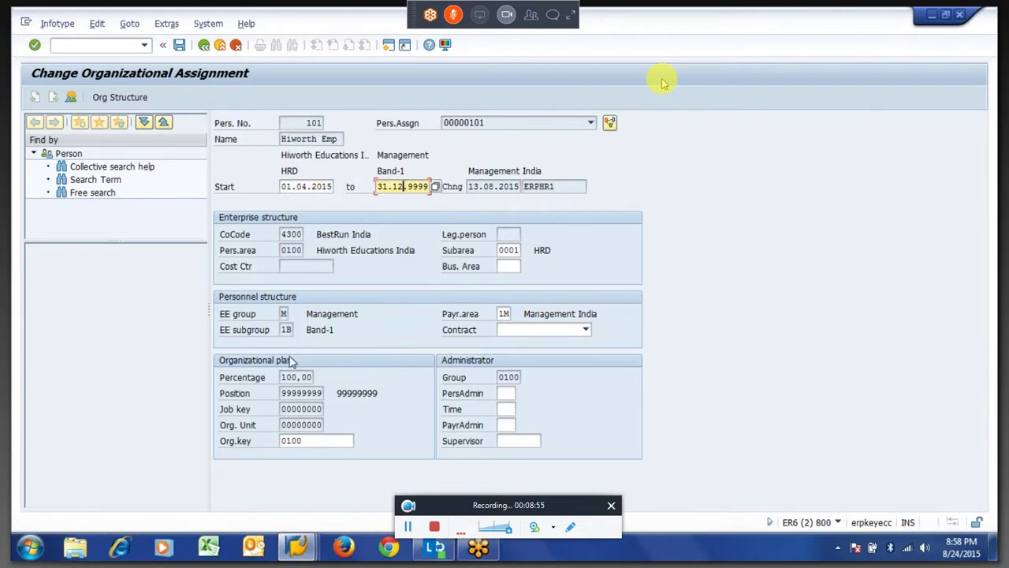
pyautogui.click(284, 314)
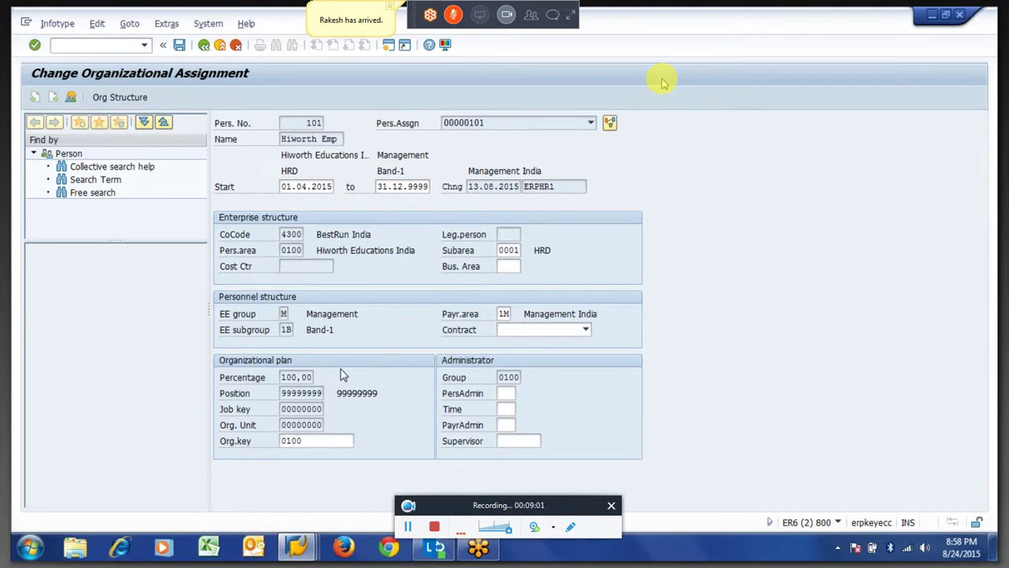
pyautogui.hotkey('ctrl', 's')
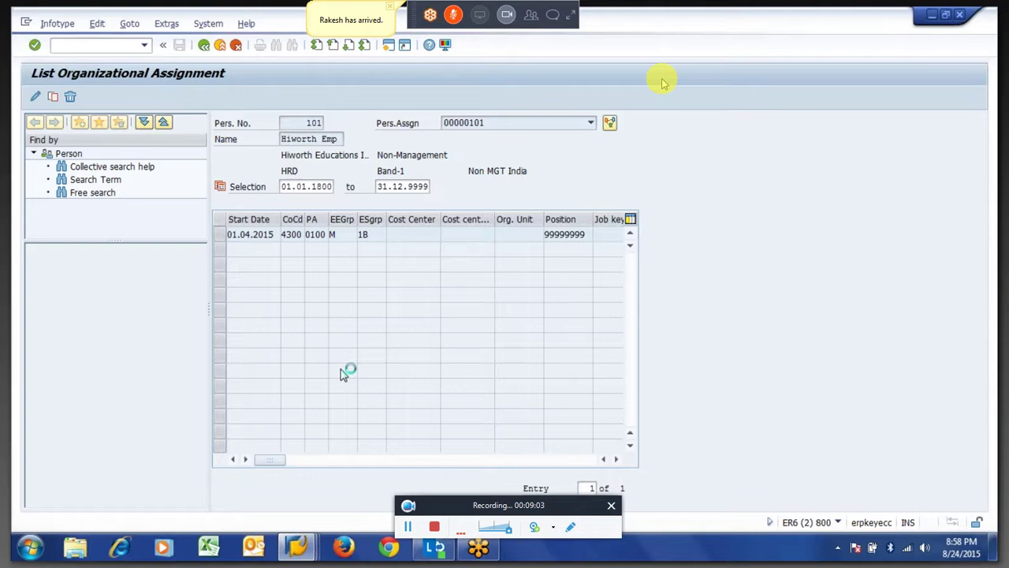
# Return to the HR master data start screen for employee 101, at the infotype field.
pyautogui.press('F3')
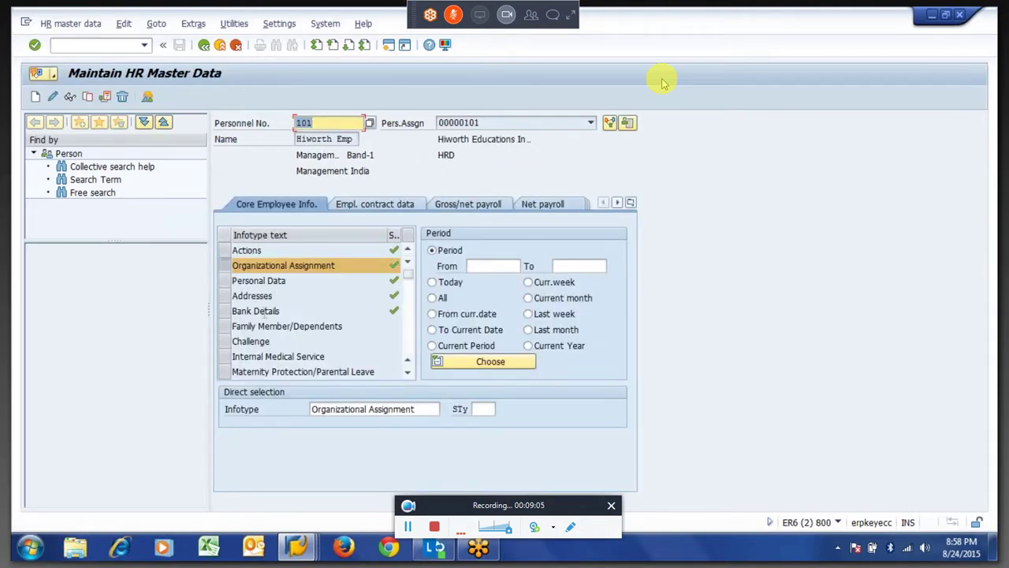
pyautogui.click(355, 408)
pyautogui.press('Tab')
pyautogui.hotkey('shift', 'Tab')
# Through infotype 0000 Actions, delete employee 101's 16.04.2015 Change of Position action.
pyautogui.write('0000')
pyautogui.press('Return')
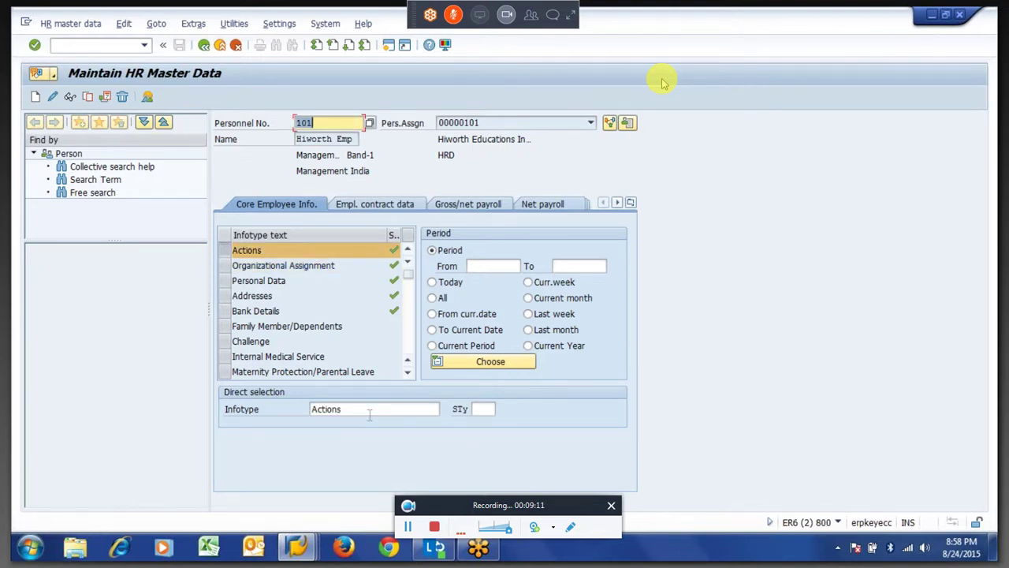
pyautogui.click(369, 416)
pyautogui.press('F7')
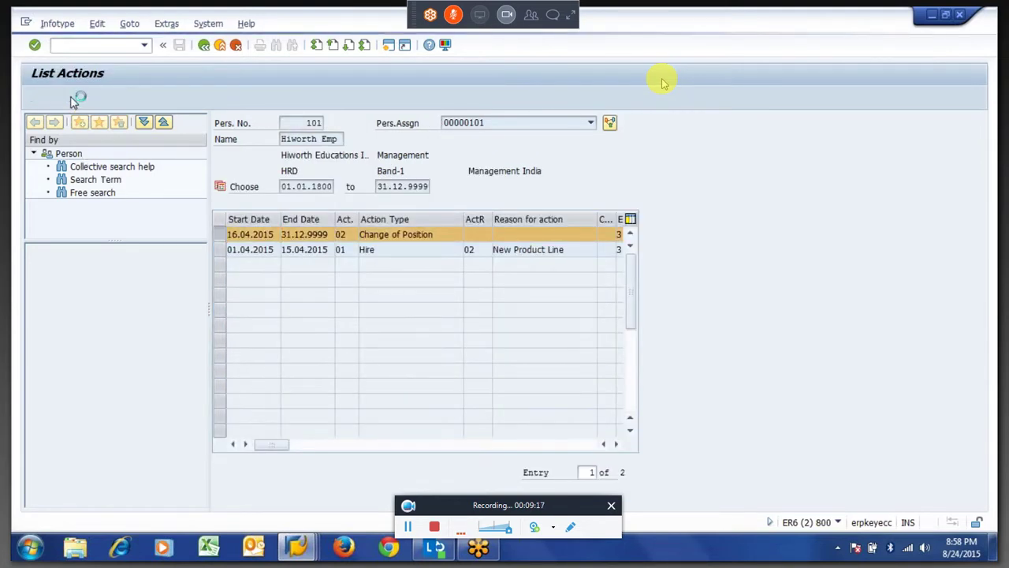
pyautogui.click(70, 99)
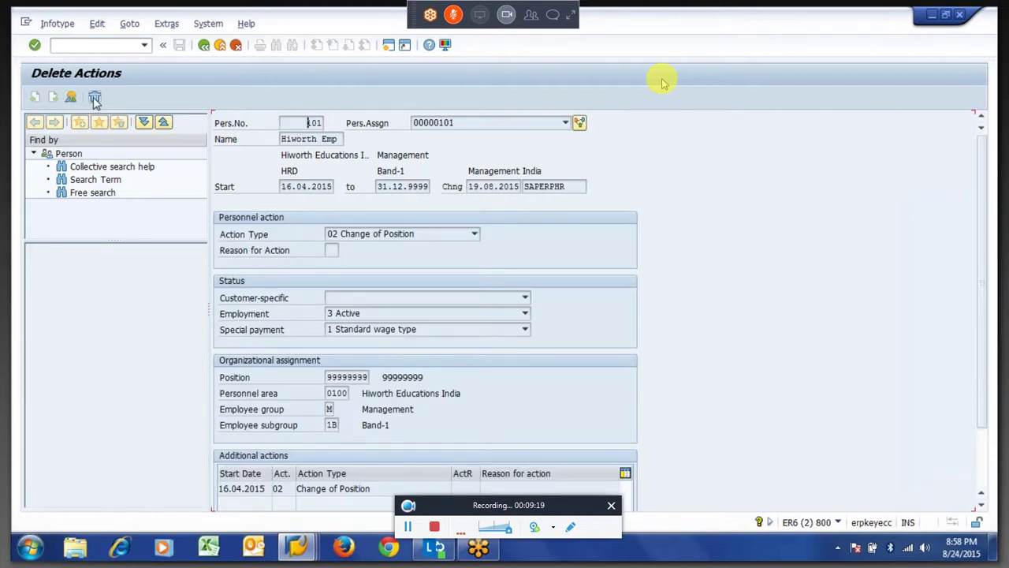
pyautogui.click(95, 98)
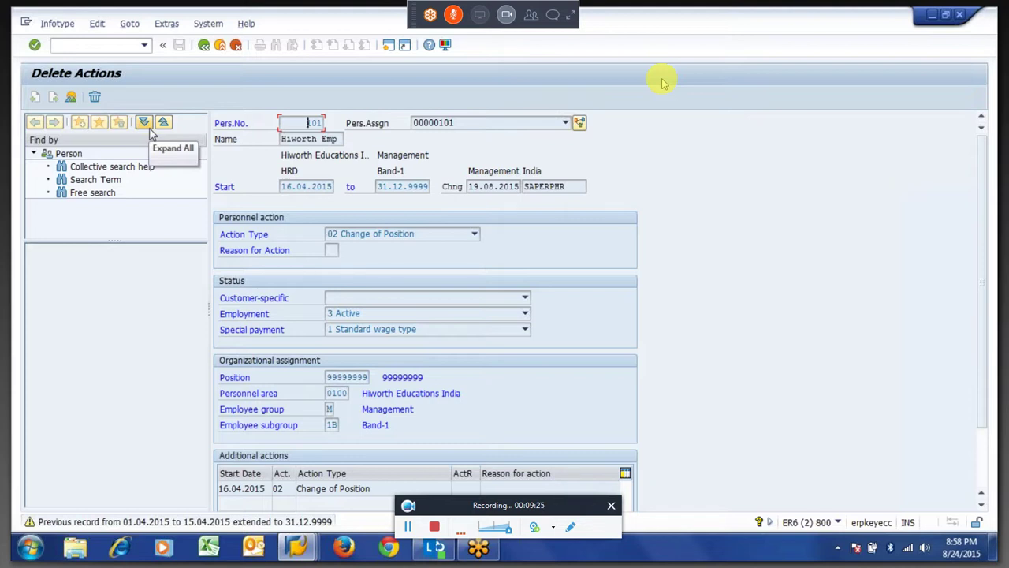
pyautogui.click(93, 98)
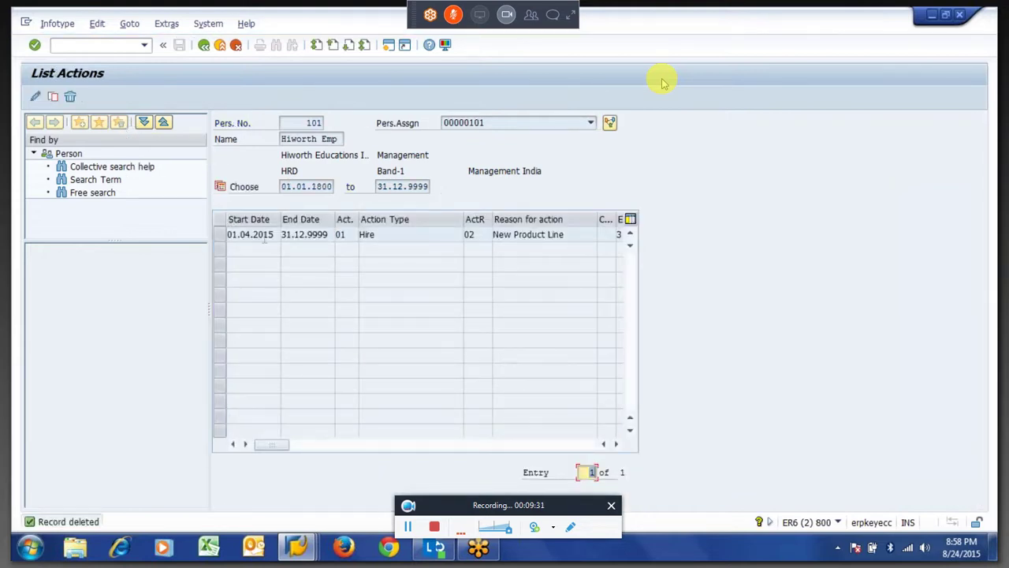
pyautogui.doubleClick(399, 314)
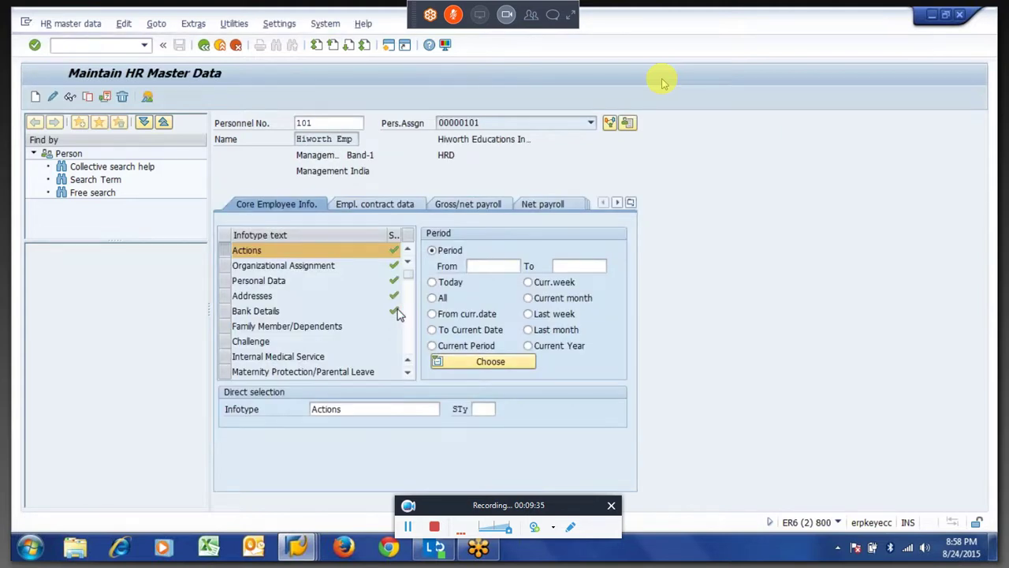
# Go back to the time evaluation window and rerun it for employee 101.
pyautogui.press('F3')
pyautogui.hotkey('alt', 'Tab')
pyautogui.press('F3')
pyautogui.click(35, 96)
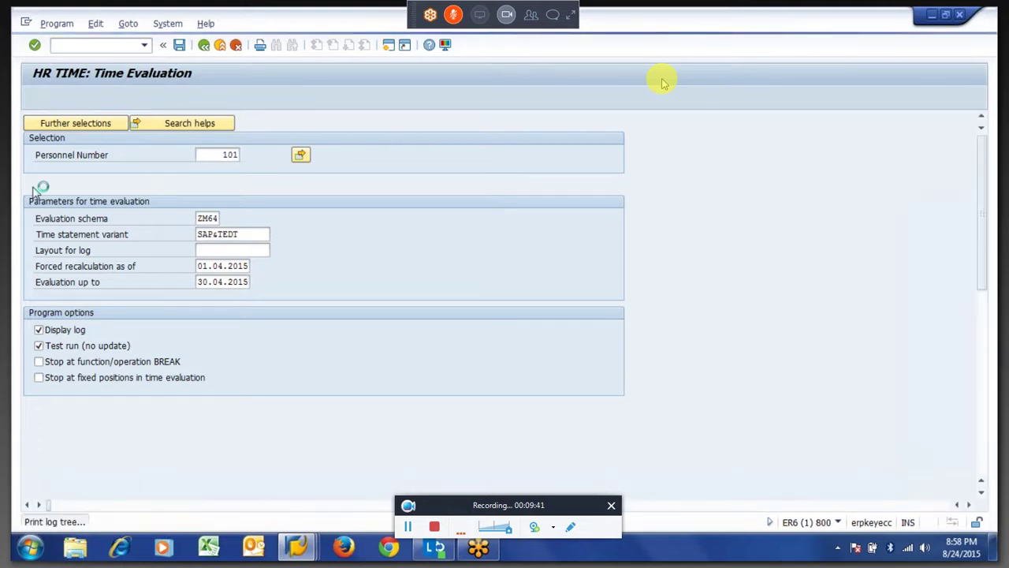
# Expand 00000101, 30.04.2015, Manage time accounts and QUOTA output, then open ABWKONTI.
pyautogui.click(74, 190)
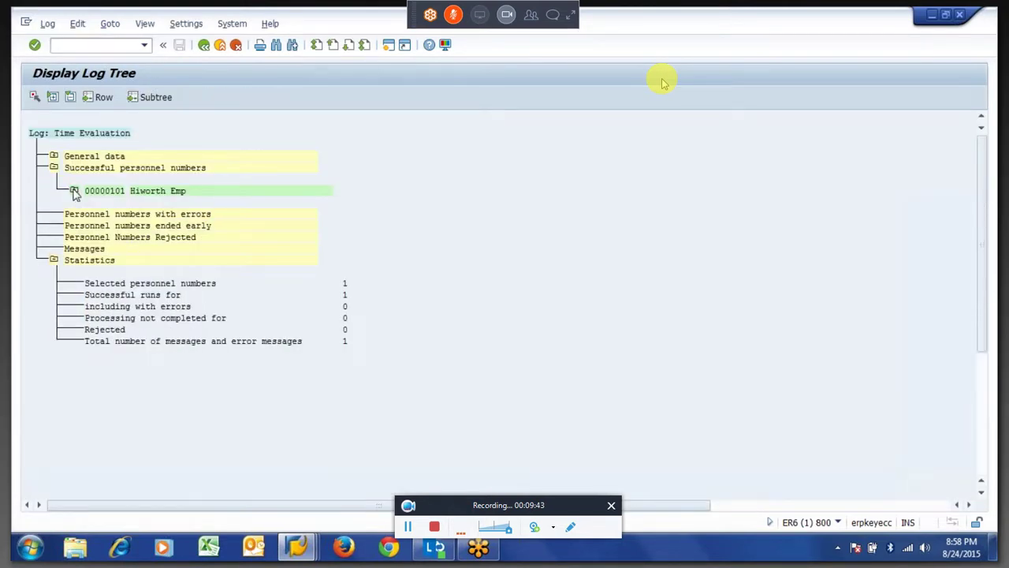
pyautogui.click(73, 190)
pyautogui.click(94, 469)
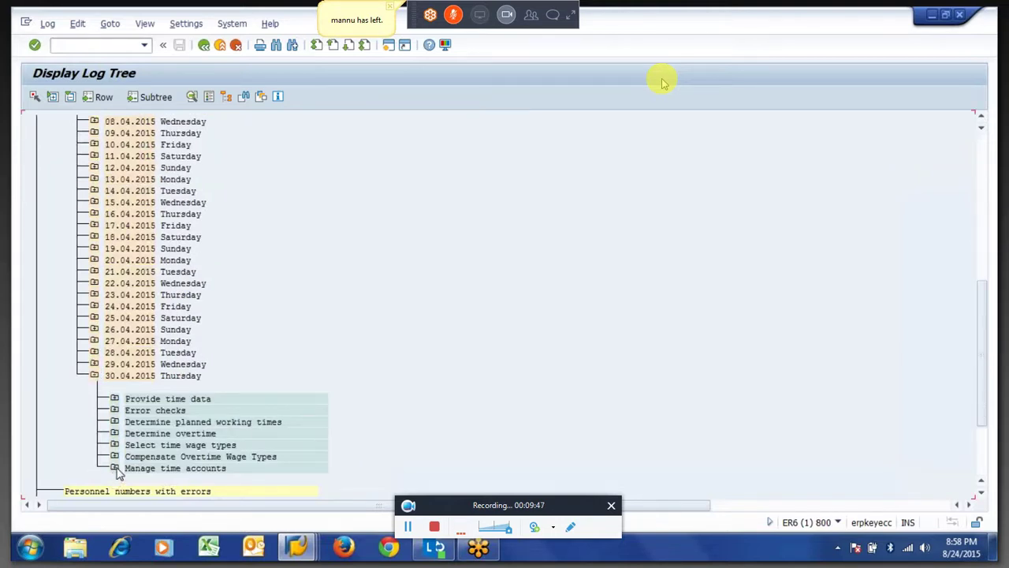
pyautogui.click(115, 468)
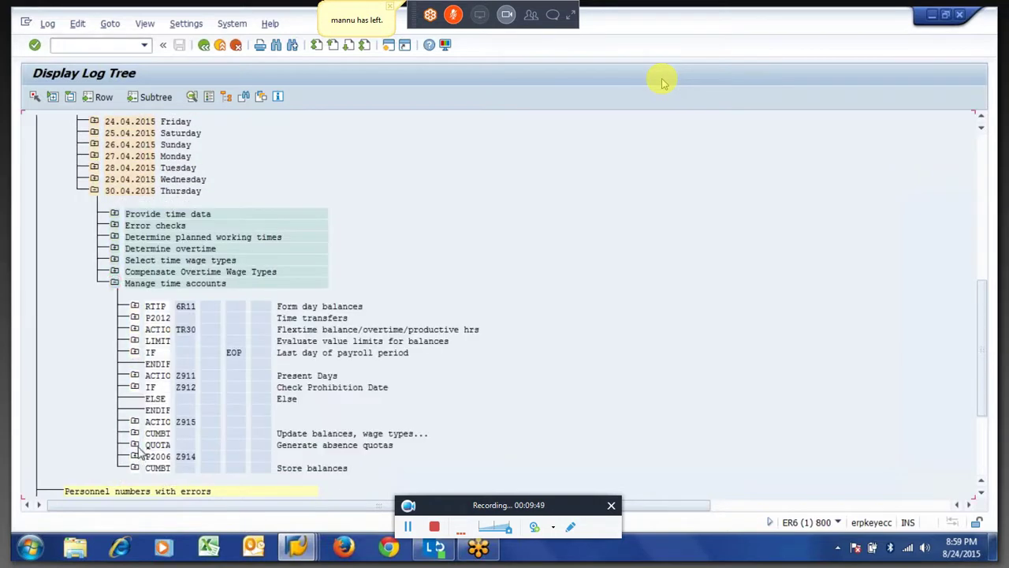
pyautogui.click(135, 452)
pyautogui.click(154, 476)
pyautogui.doubleClick(208, 433)
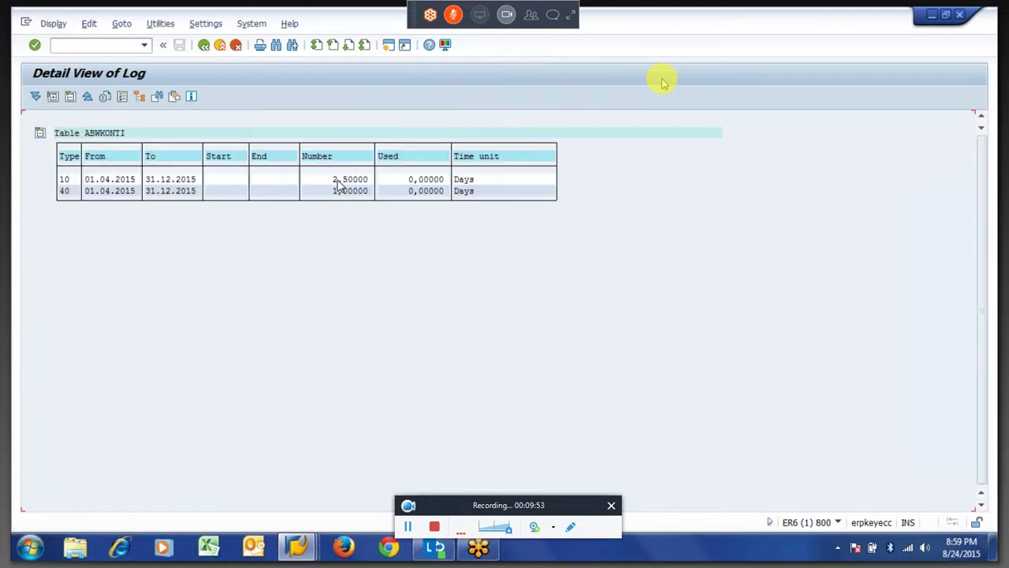
# Highlight quota type 10's 2,50000 days in the ABWKONTI Number column.
pyautogui.moveTo(333, 180); pyautogui.dragTo(369, 181)
pyautogui.click(371, 183)
pyautogui.moveTo(331, 180); pyautogui.dragTo(371, 181)
pyautogui.click(376, 182)
pyautogui.moveTo(323, 180); pyautogui.dragTo(379, 196)
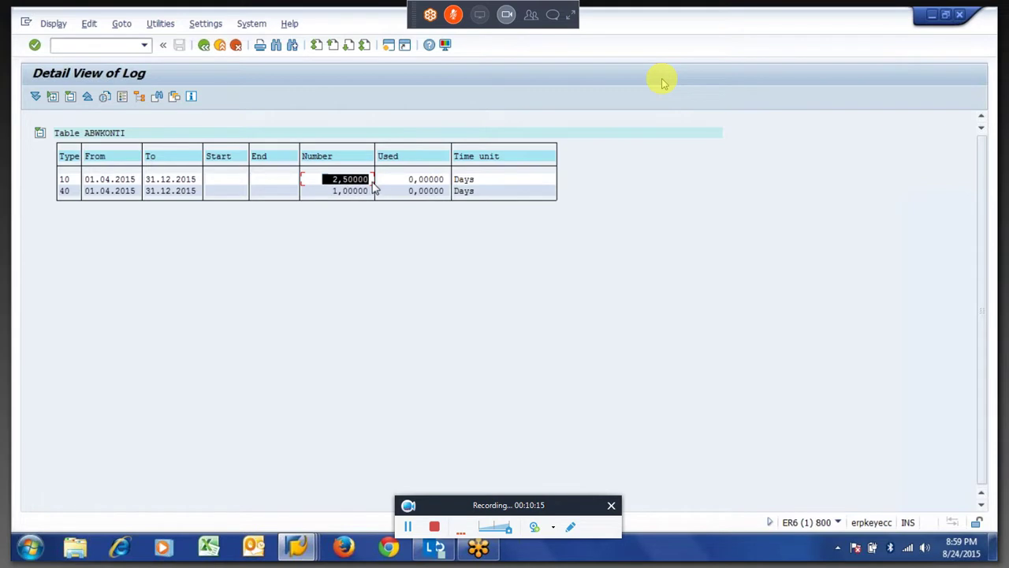
pyautogui.press('Home')
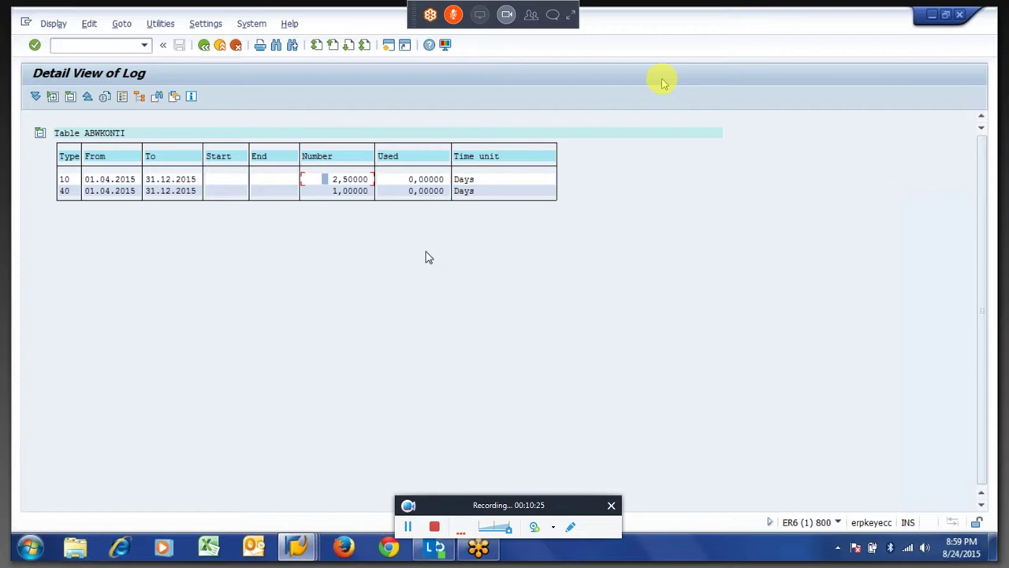
# Leave the log, run PE02 and begin creating personnel calculation rule Z908.
pyautogui.press('F3')
pyautogui.write('pe02')
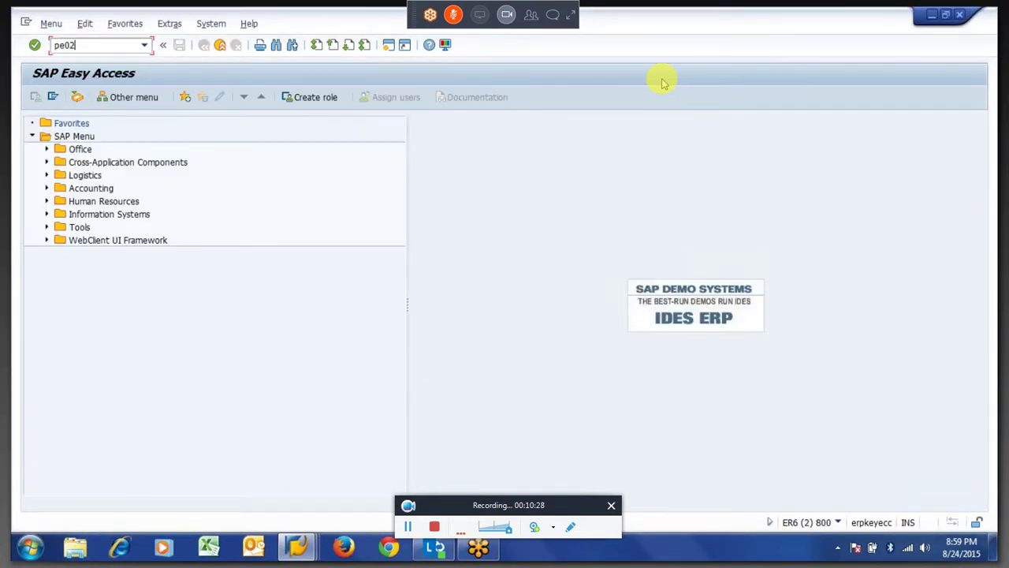
pyautogui.press('Return')
pyautogui.write('Z90')
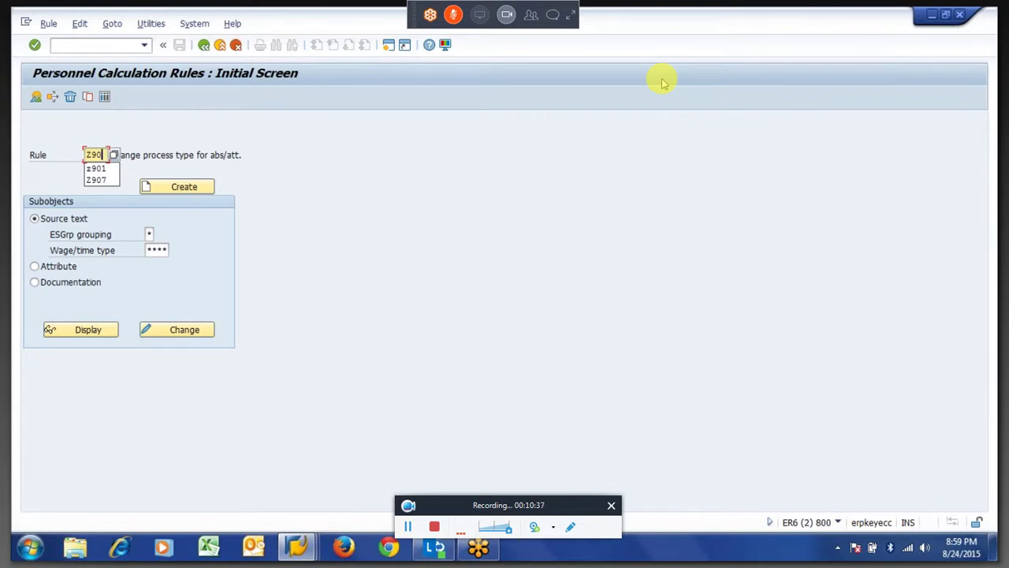
pyautogui.press('BackSpace')
pyautogui.write('08')
pyautogui.press('Return')
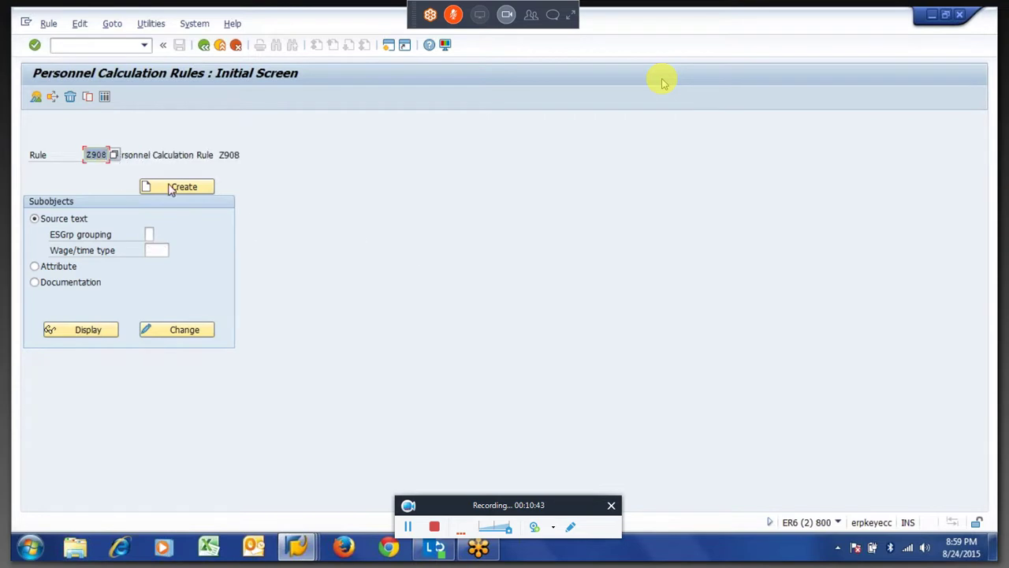
pyautogui.click(170, 188)
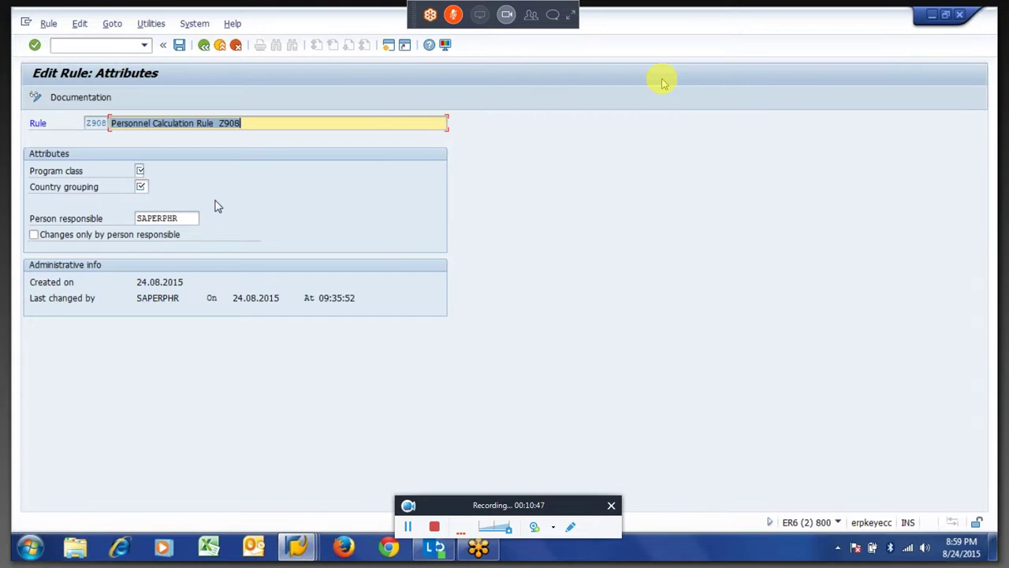
# Describe Z908 as 'Earned Leave at Speration' with program class T and country grouping *.
pyautogui.write('Ea')
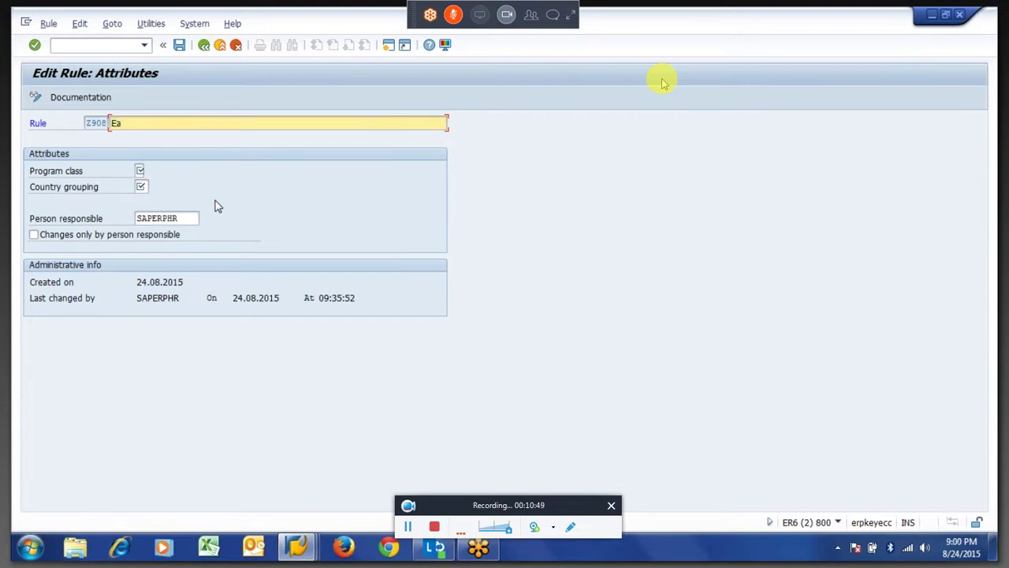
pyautogui.write('rned Leave at Speration')
pyautogui.press('Tab')
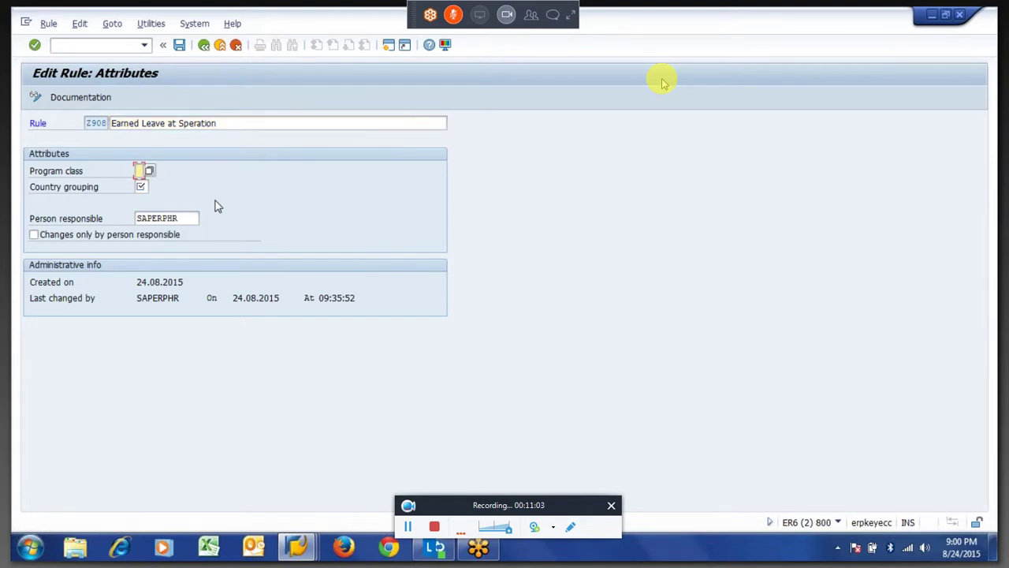
pyautogui.write('T')
pyautogui.press('Tab')
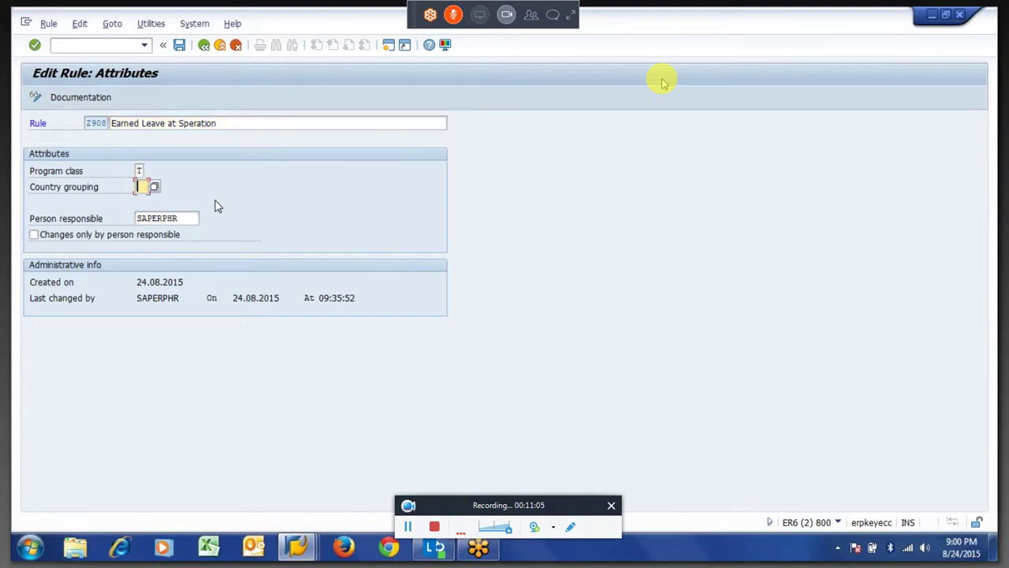
pyautogui.write('*')
pyautogui.press('Return')
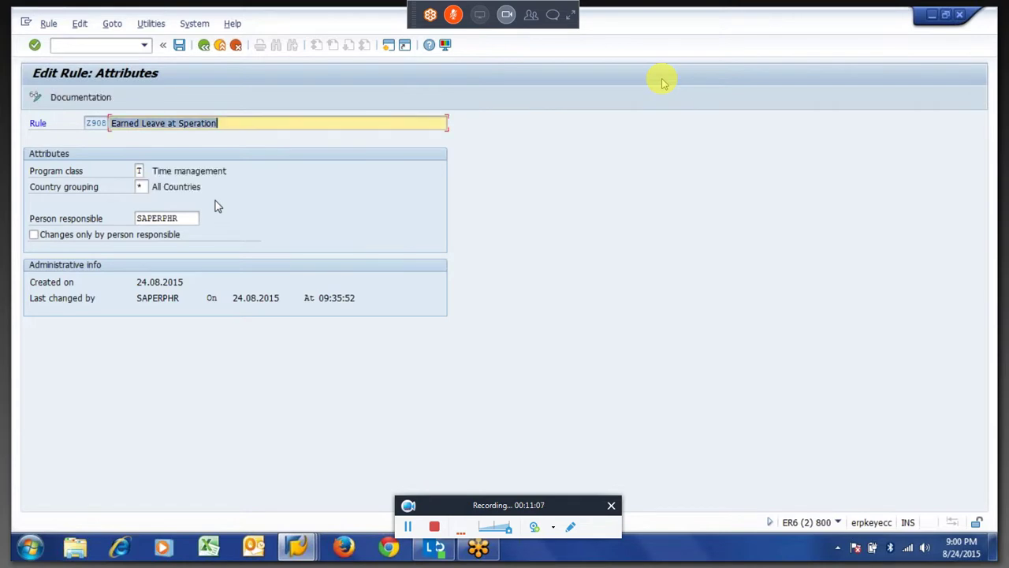
# Save rule Z908 under the change request and return to the initial screen.
pyautogui.press('F3')
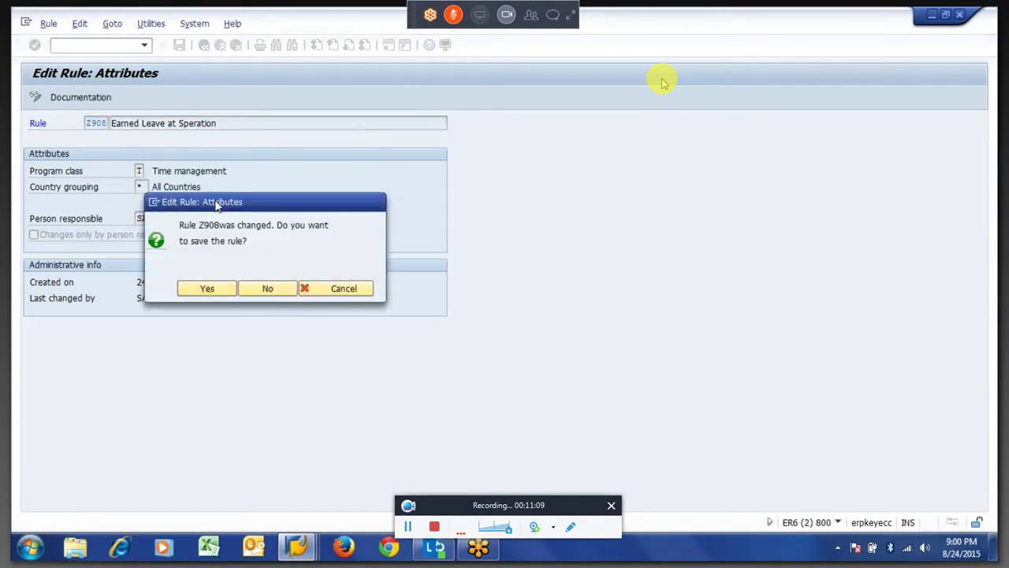
pyautogui.press('Return')
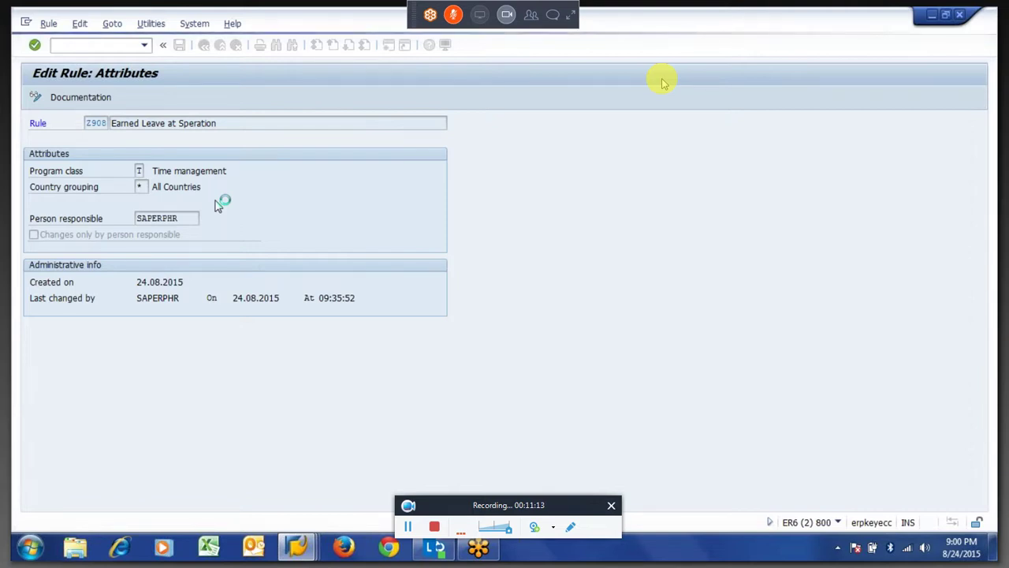
pyautogui.press('Return')
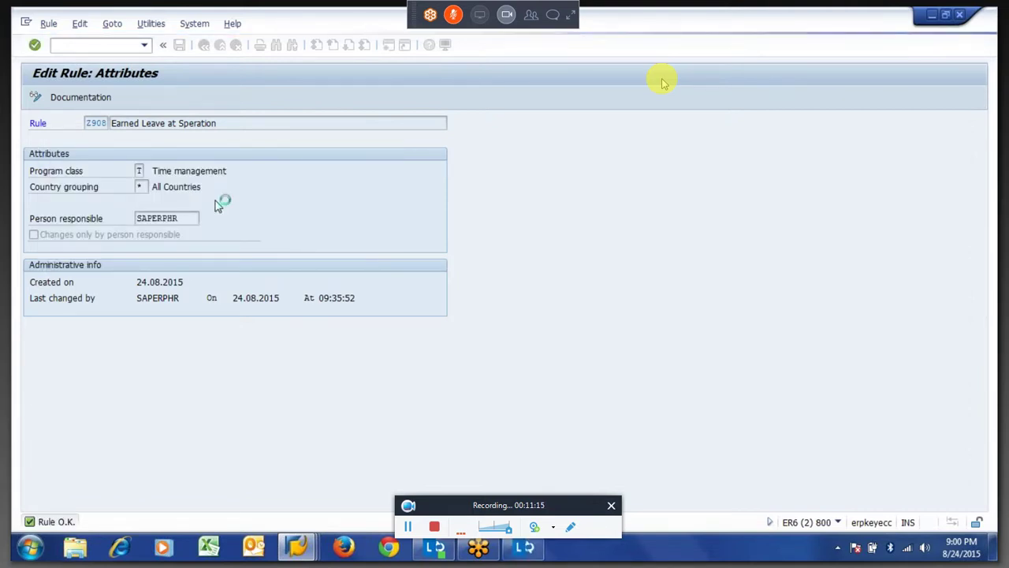
pyautogui.press('Return')
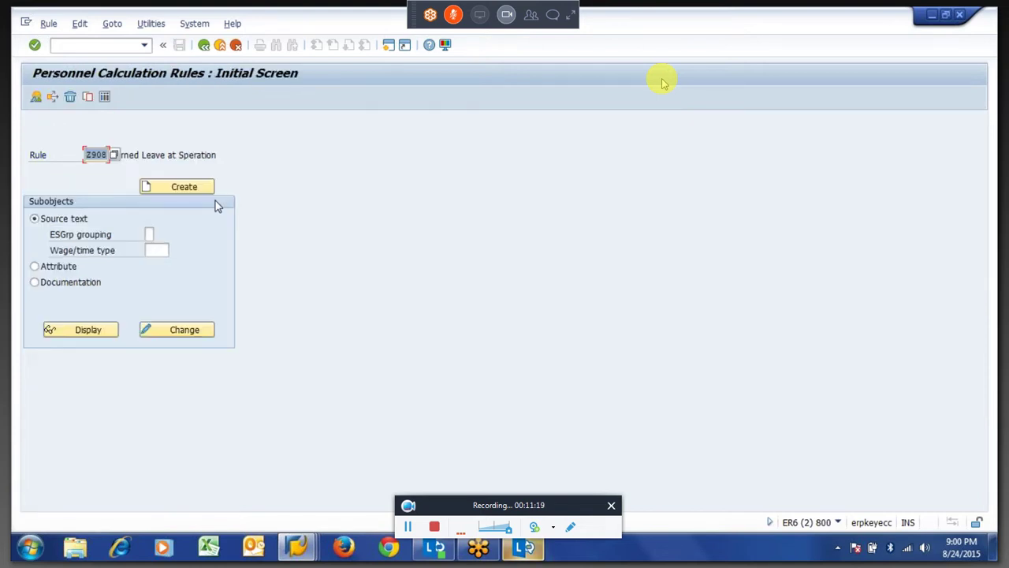
# Open Z908 in change mode and insert a * grouping node beneath it.
pyautogui.click(197, 332)
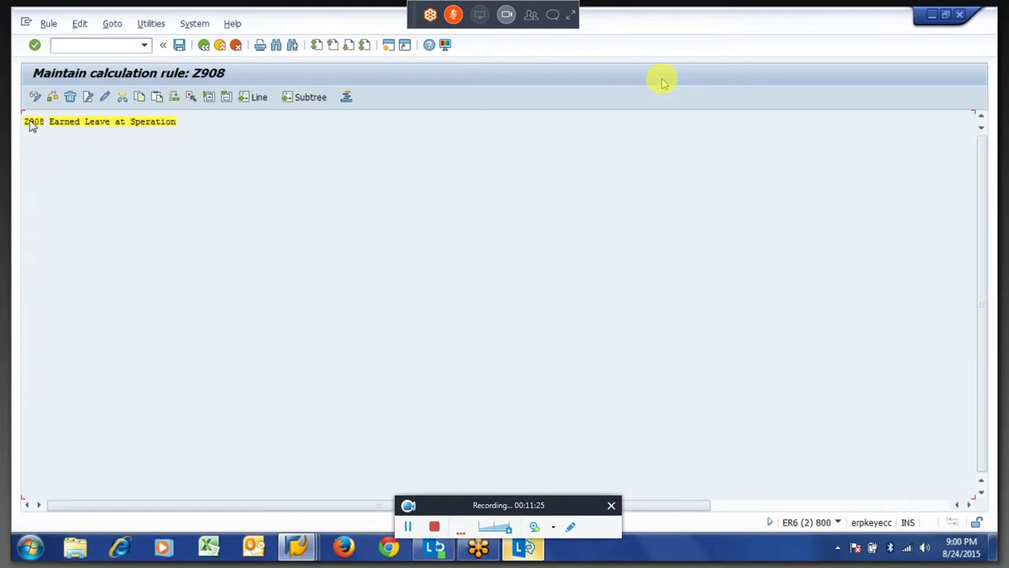
pyautogui.doubleClick(32, 125)
pyautogui.click(46, 131)
pyautogui.click(89, 98)
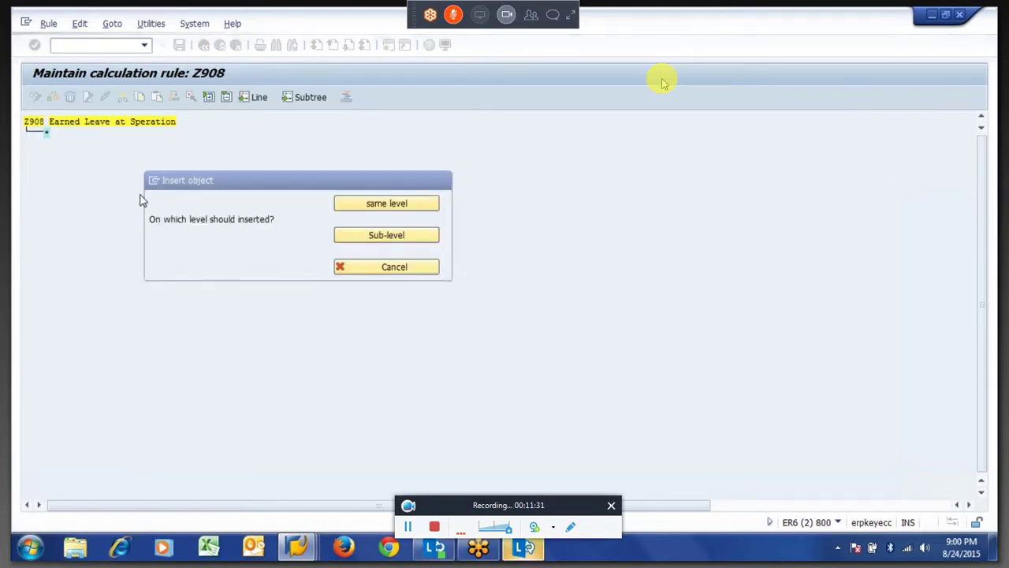
pyautogui.press('Return')
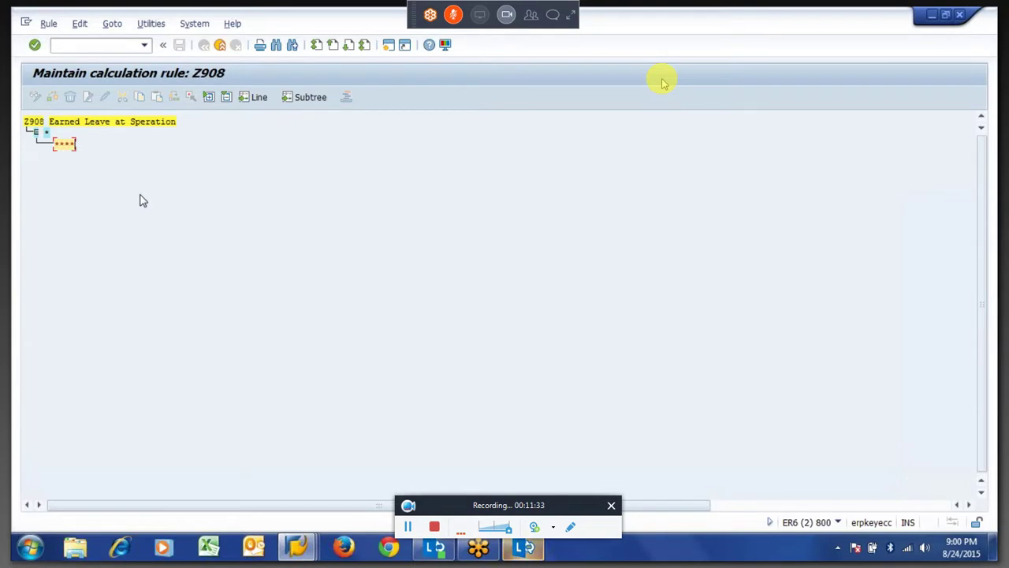
# Add a **** wage type node under the * node, discarding the extra empty entry.
pyautogui.click(67, 145)
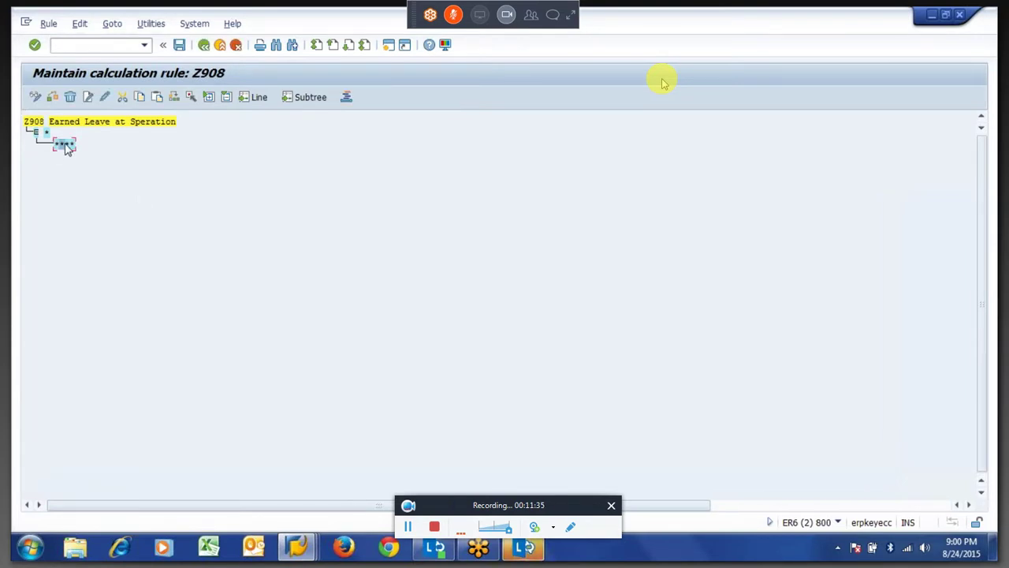
pyautogui.click(89, 97)
pyautogui.press('Tab')
pyautogui.press('Return')
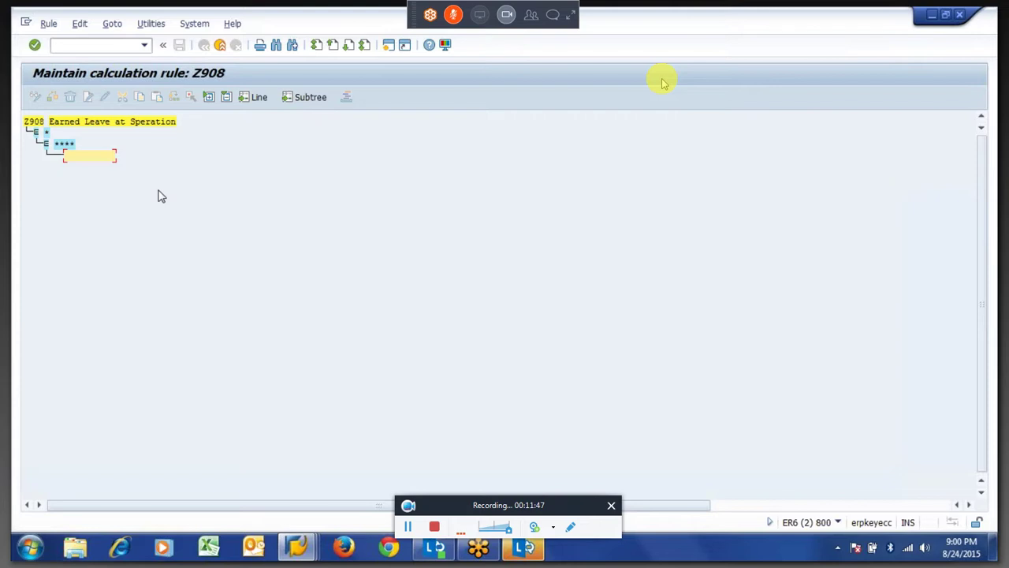
pyautogui.click(387, 45)
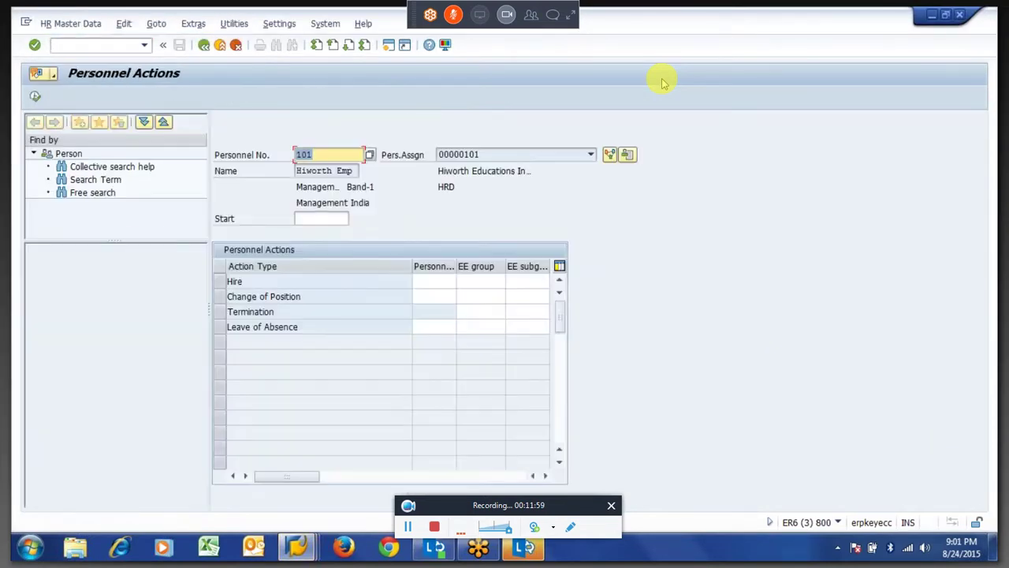
# Run a Termination action for employee 101 with start date 16.04.2015.
pyautogui.click(221, 314)
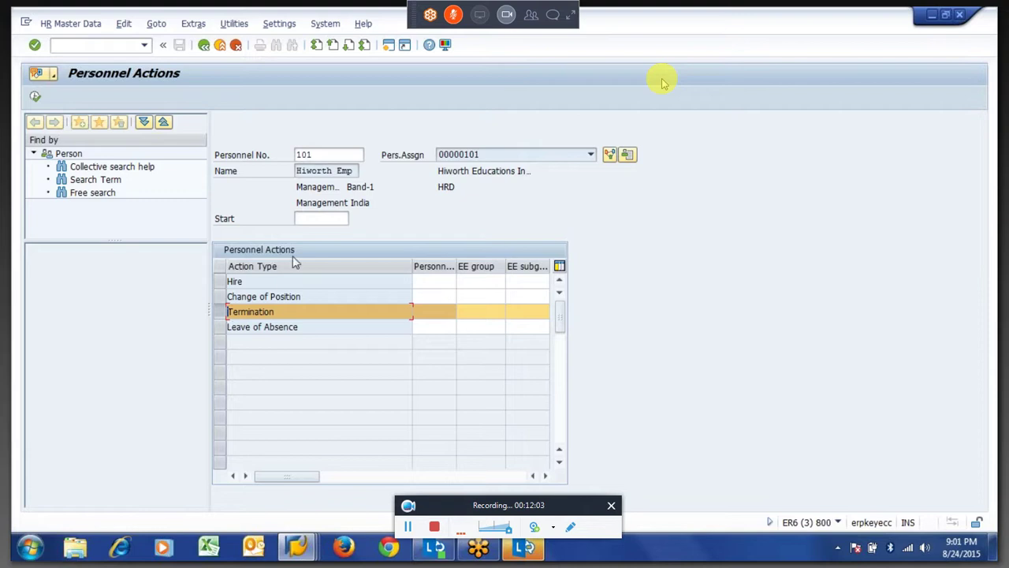
pyautogui.click(320, 220)
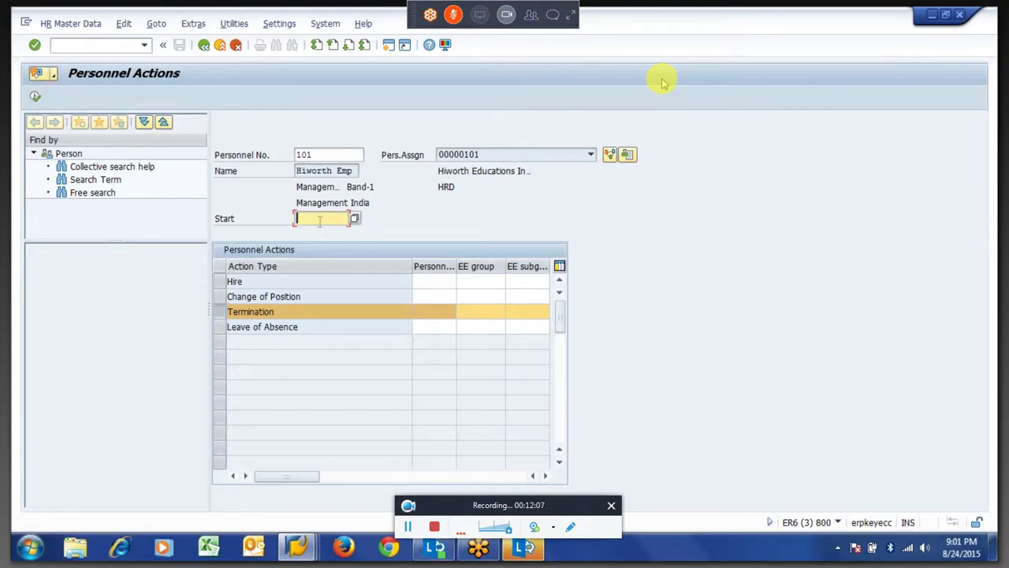
pyautogui.write('16042015')
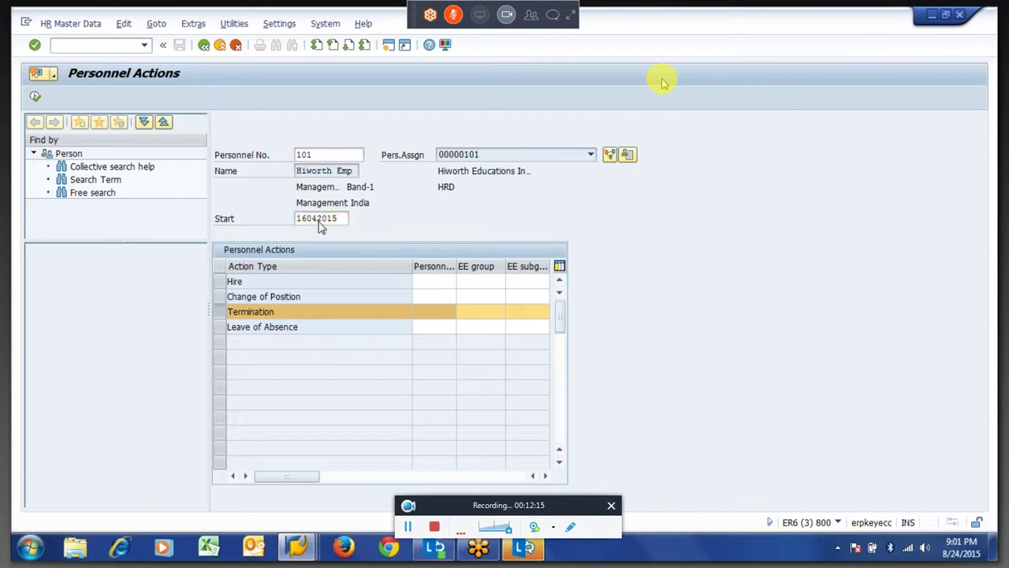
pyautogui.press('Return')
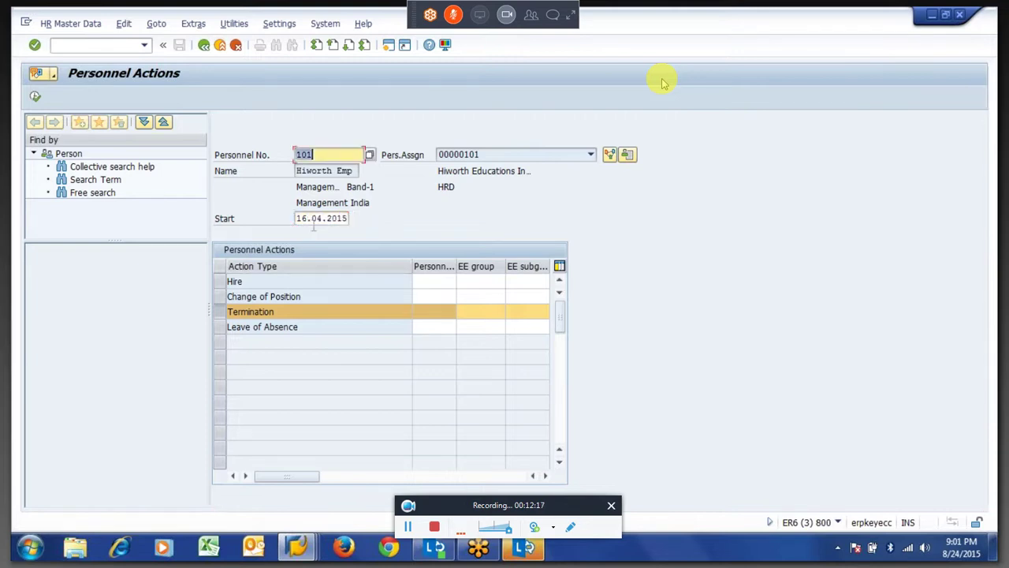
pyautogui.press('F8')
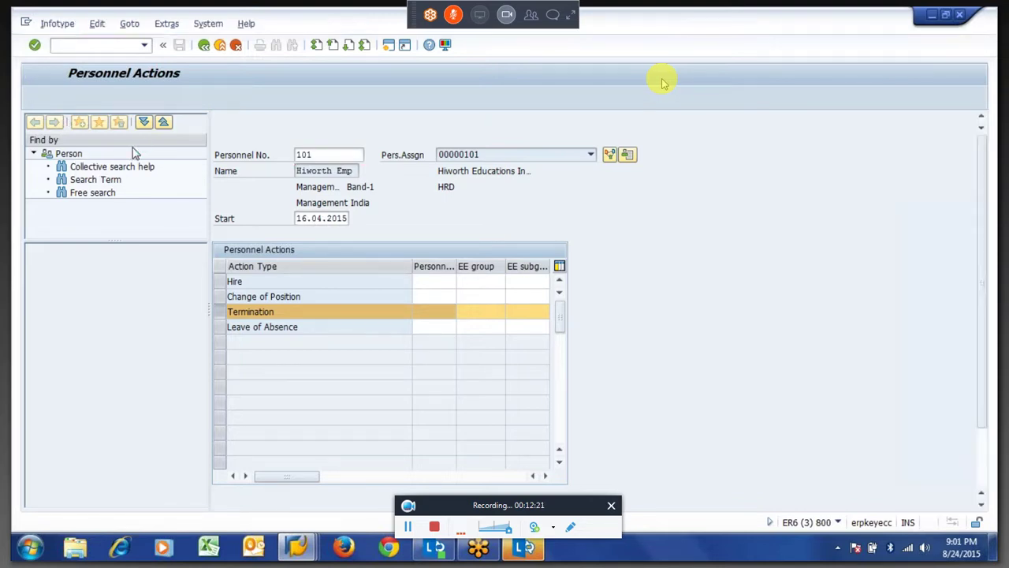
pyautogui.press('BackSpace')
pyautogui.write('6')
pyautogui.press('Return')
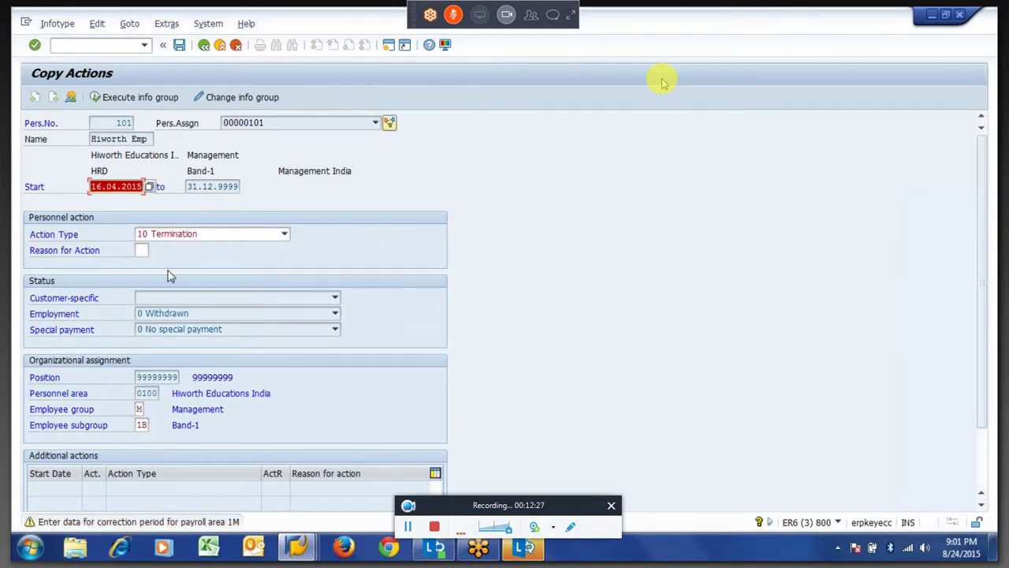
# Save the Termination action and organizational assignment records, returning to Easy Access with PA20 entered.
pyautogui.press('Return')
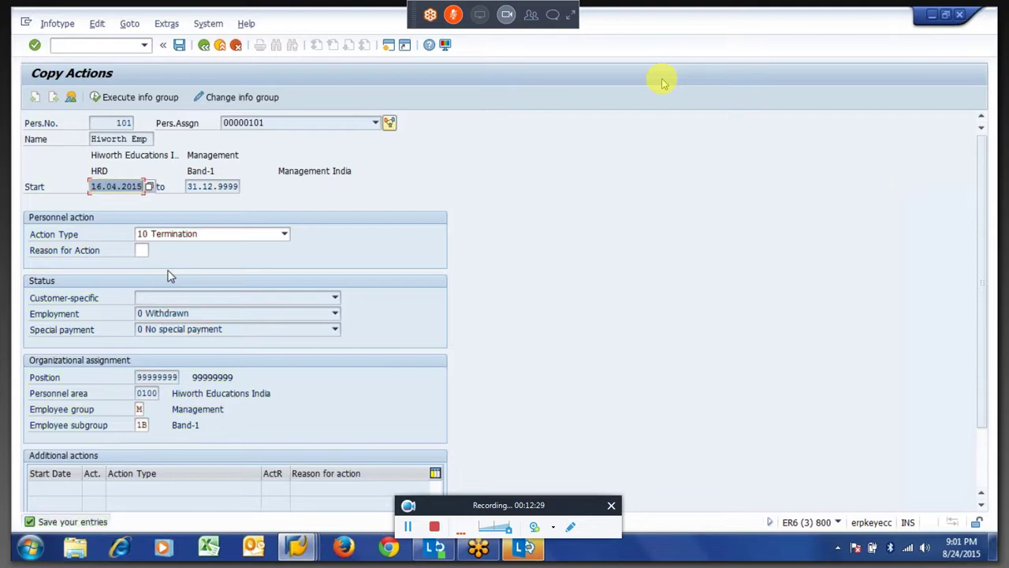
pyautogui.hotkey('ctrl', 's')
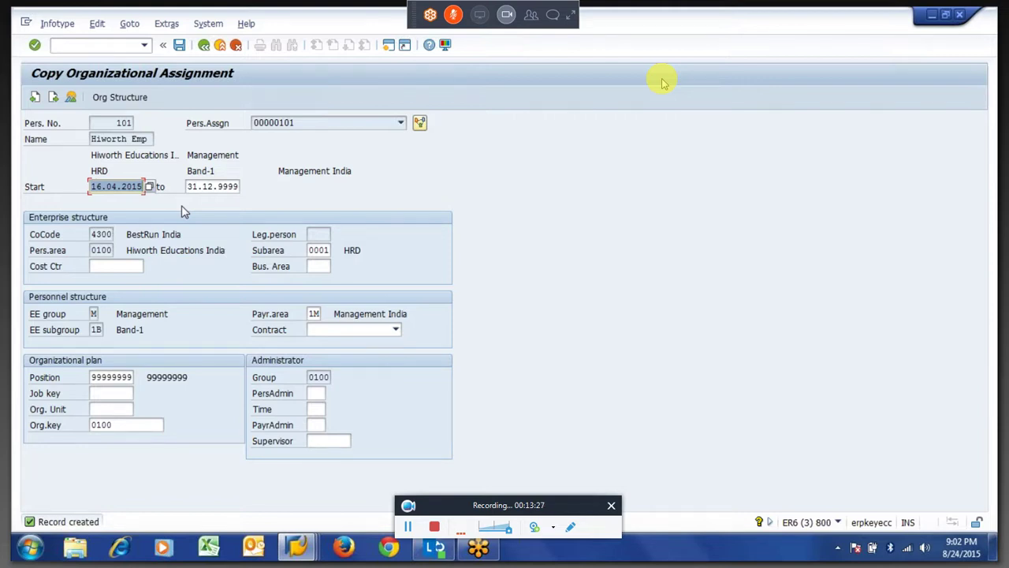
pyautogui.press('Return')
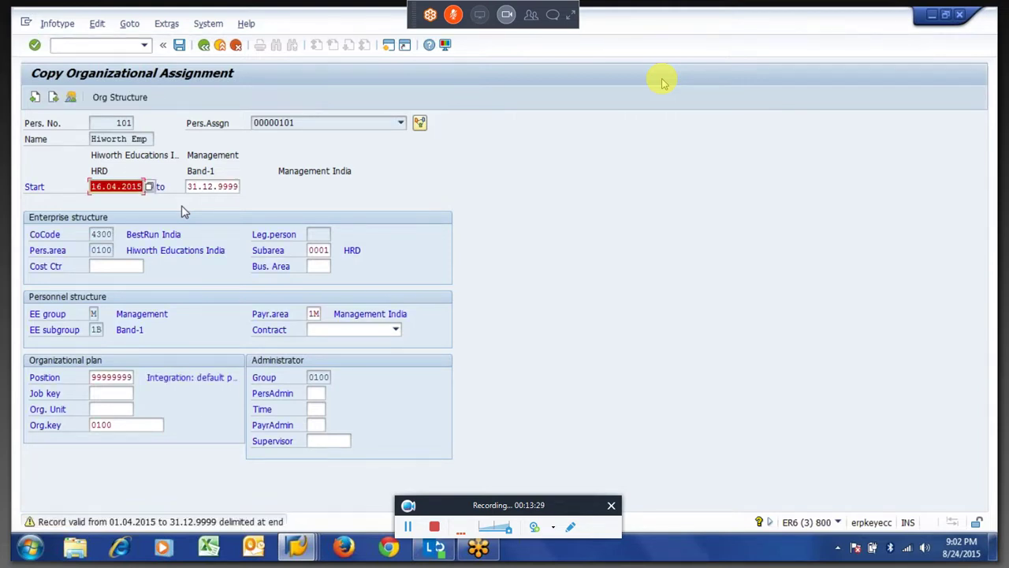
pyautogui.press('Escape')
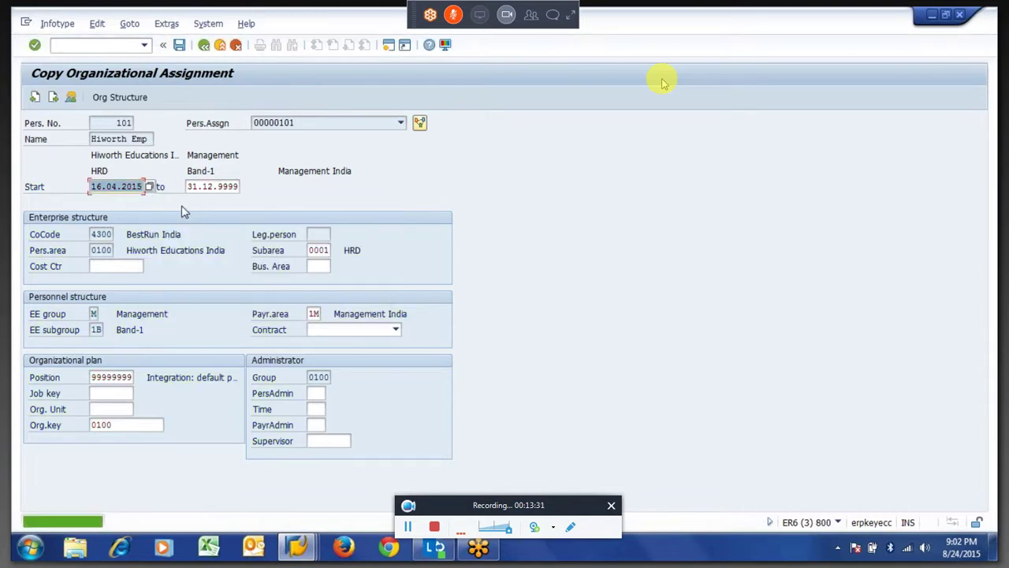
pyautogui.press('F3')
pyautogui.press('Escape')
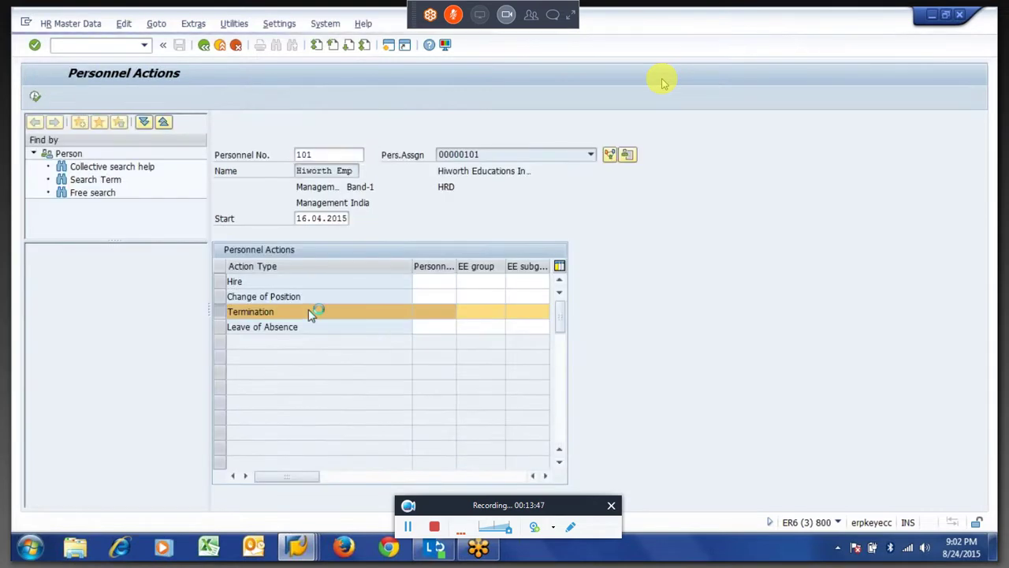
pyautogui.press('F3')
pyautogui.write('PA20')
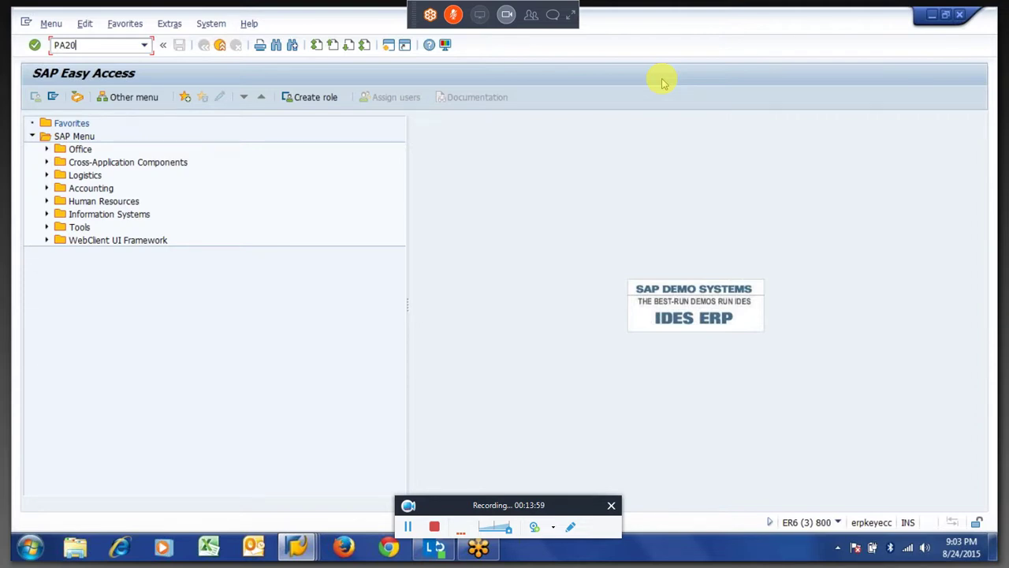
# In PA30, review employee 101's 16.04.2015 Termination action with Withdrawn employment status.
pyautogui.press('BackSpace')
pyautogui.press('BackSpace')
pyautogui.press('BackSpace')
pyautogui.press('BackSpace')
pyautogui.write('PA30')
pyautogui.press('Return')
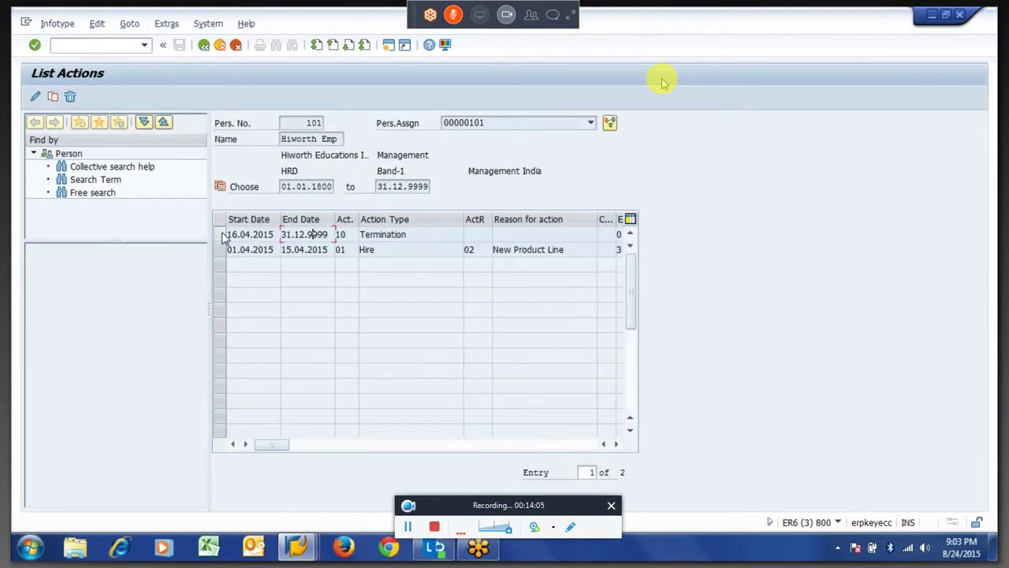
pyautogui.click(221, 235)
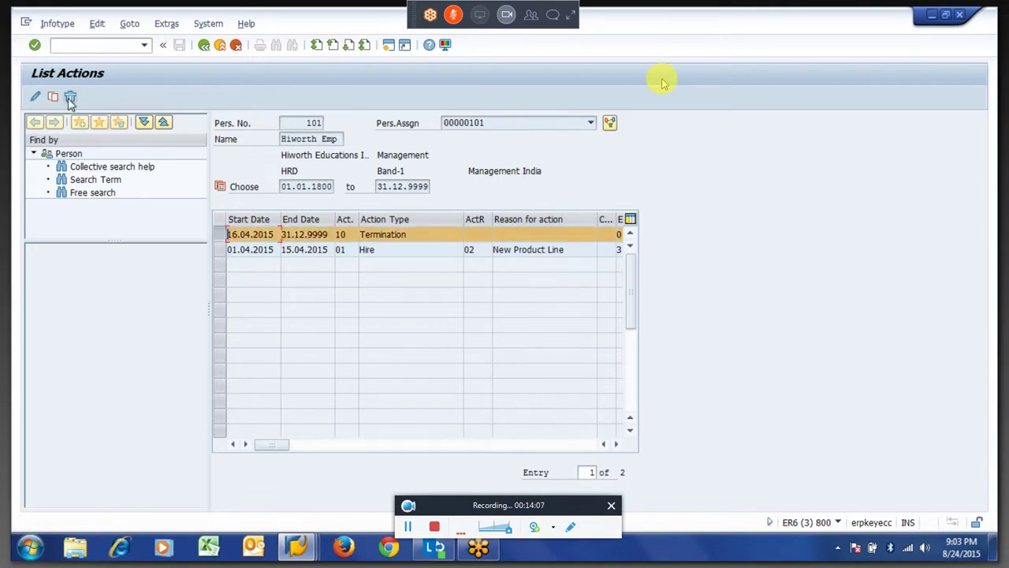
pyautogui.click(40, 96)
pyautogui.click(42, 97)
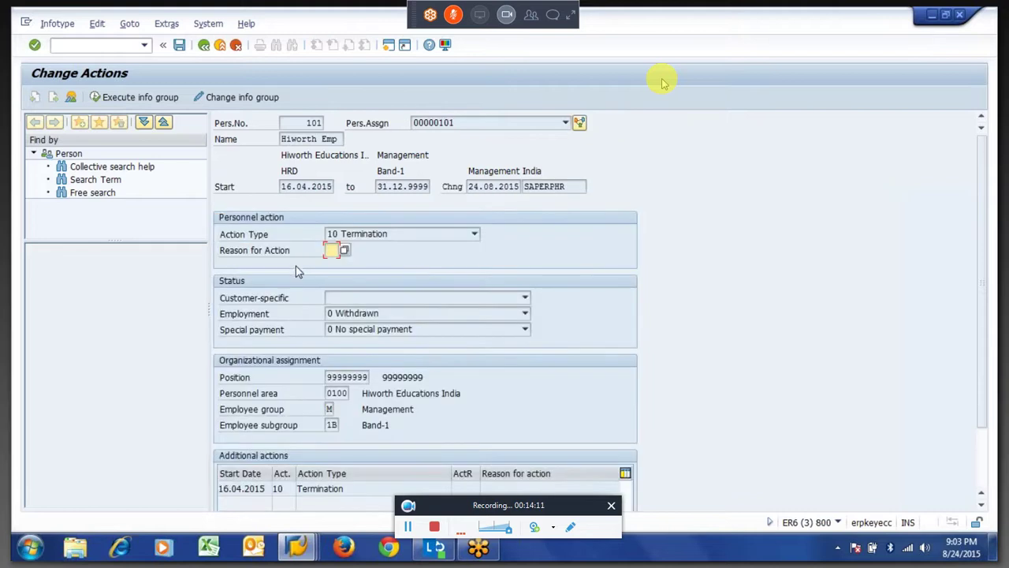
pyautogui.click(393, 313)
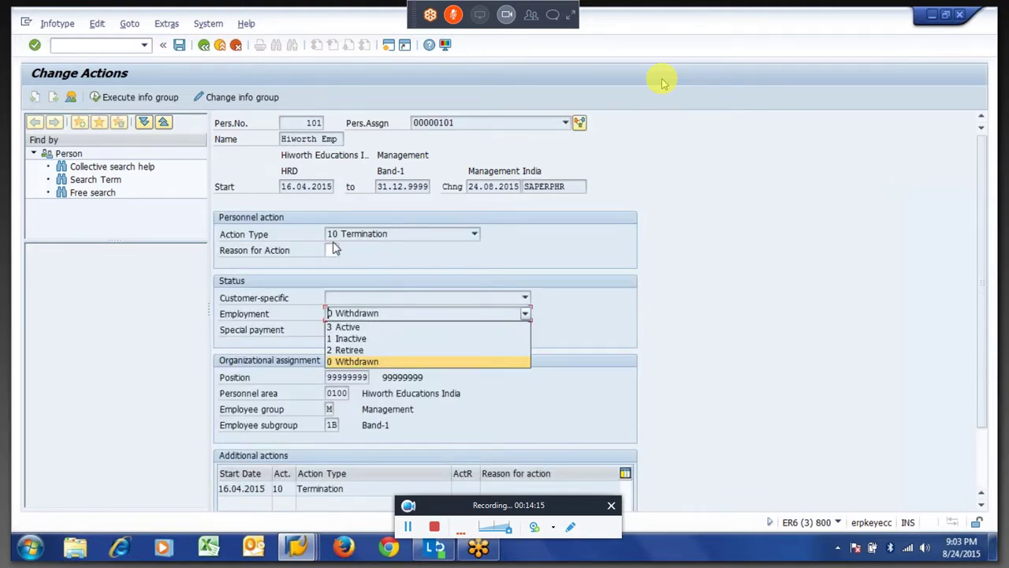
pyautogui.click(282, 189)
pyautogui.click(282, 189)
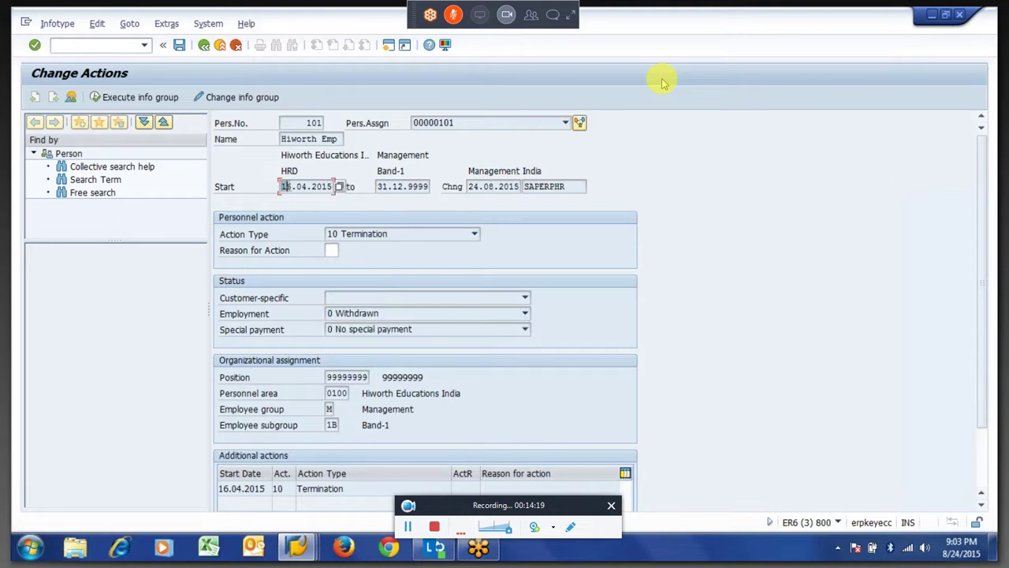
pyautogui.moveTo(284, 187); pyautogui.dragTo(347, 197)
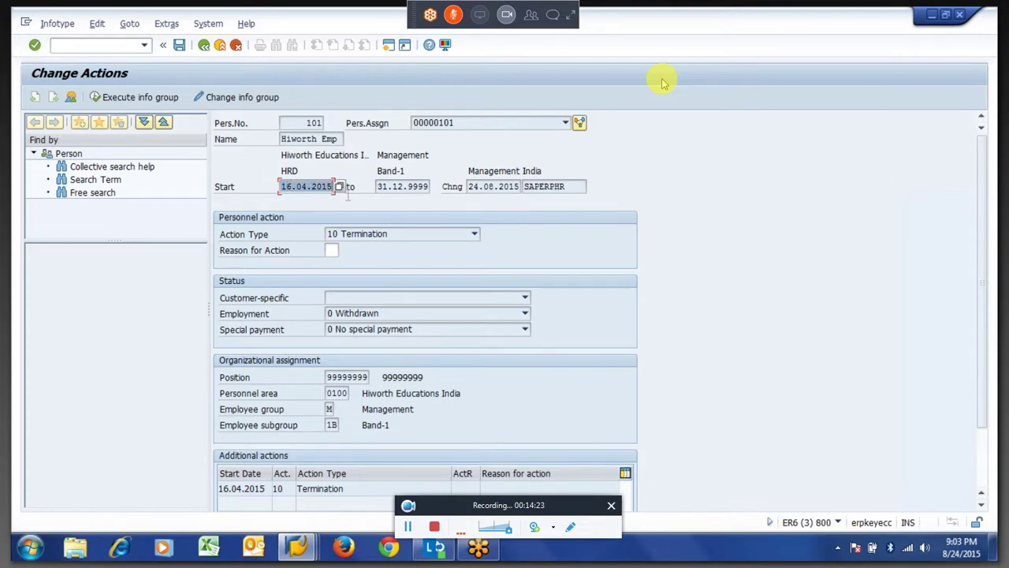
pyautogui.press('F3')
pyautogui.press('F3')
# Open infotype 41 Date Specifications and move to an empty date type row.
pyautogui.write('41')
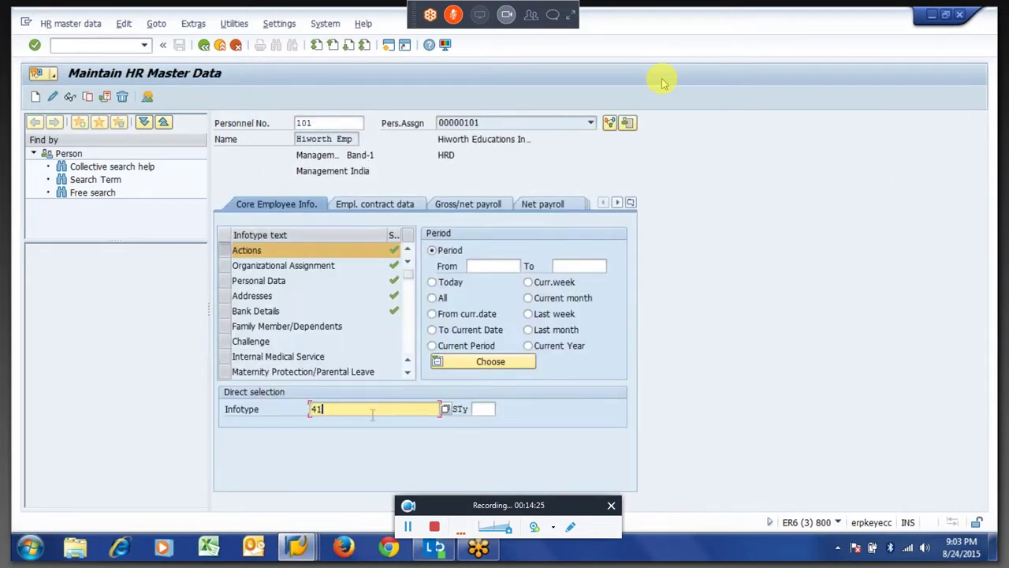
pyautogui.press('Return')
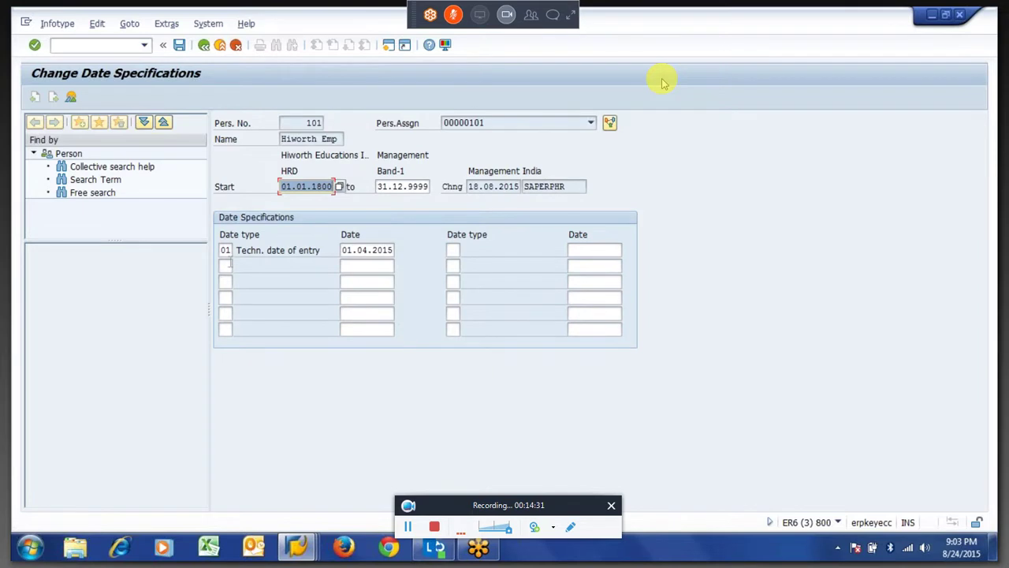
pyautogui.click(227, 266)
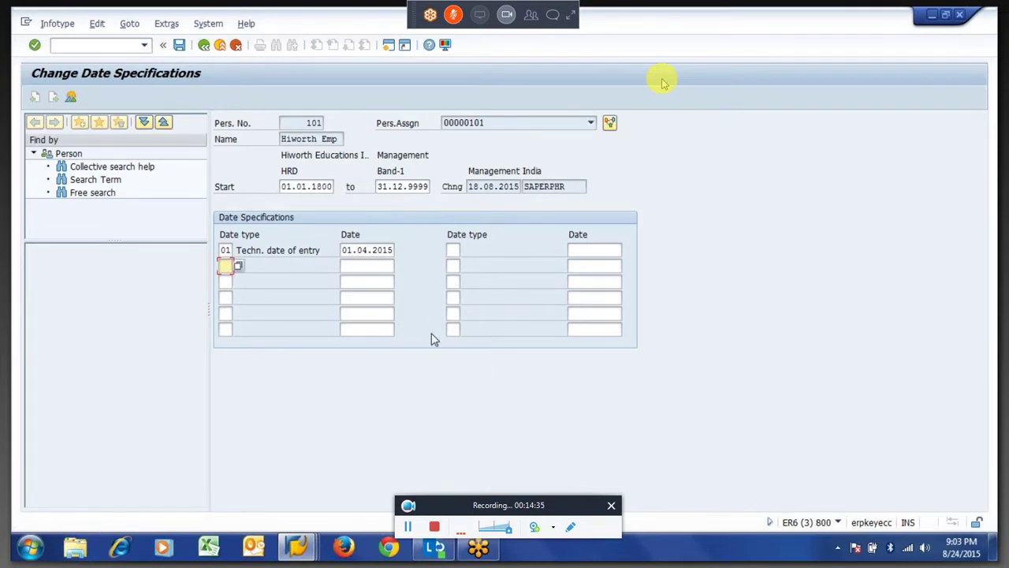
pyautogui.click(454, 330)
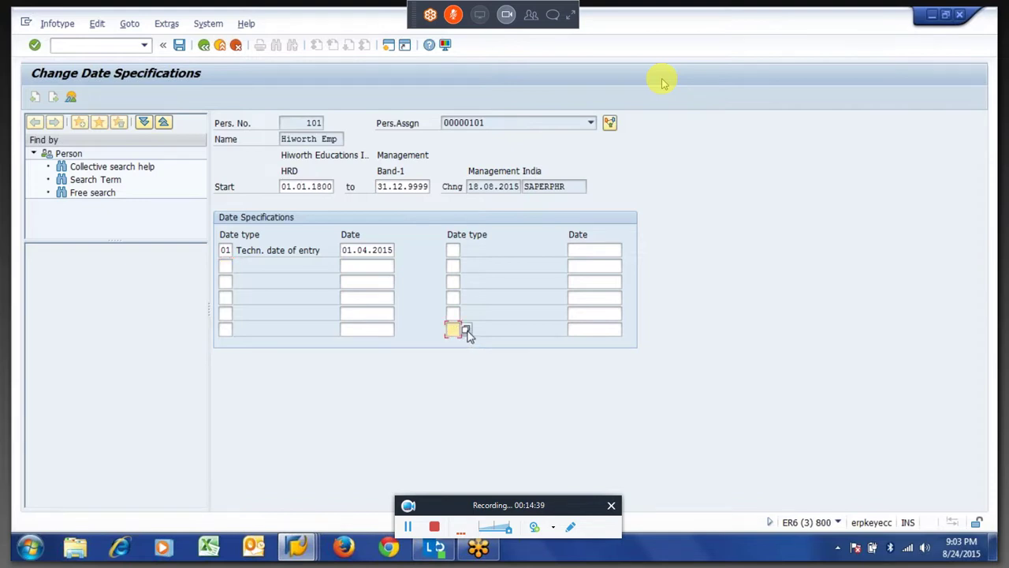
# Pick date type 42, Last working day, from the date type list.
pyautogui.click(466, 331)
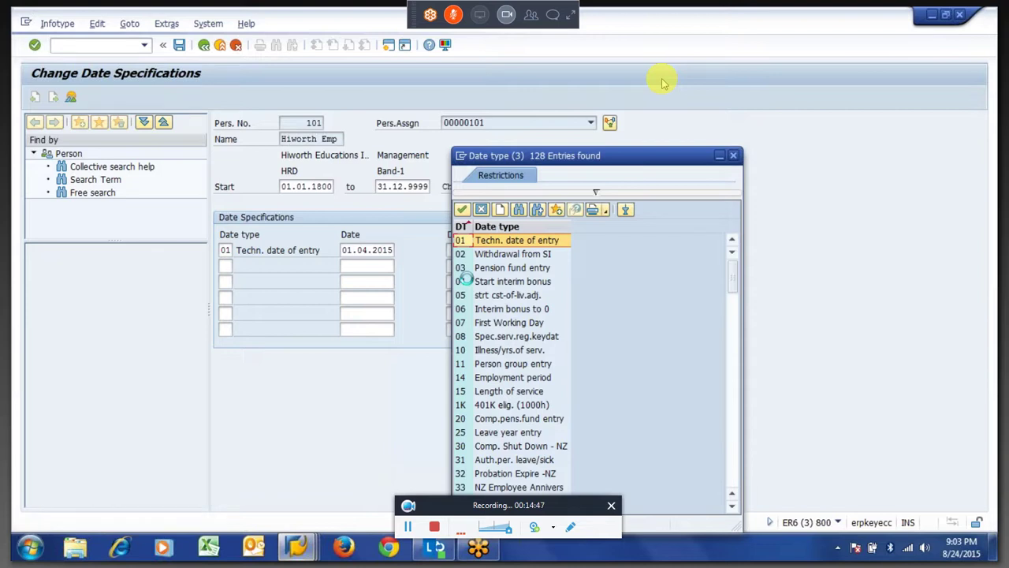
pyautogui.click(497, 309)
pyautogui.scroll(-15, 511, 308)
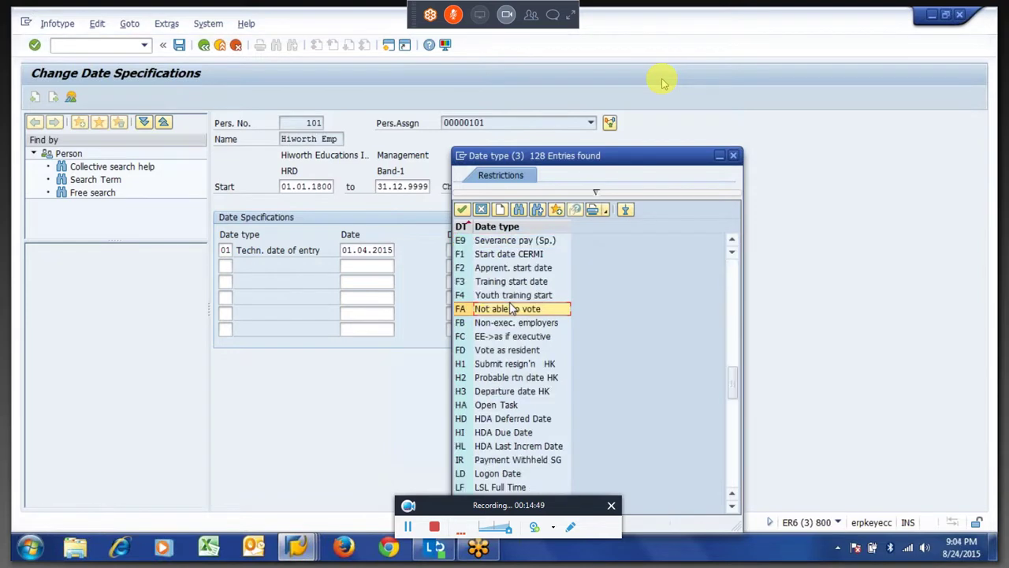
pyautogui.scroll(-10, 511, 308)
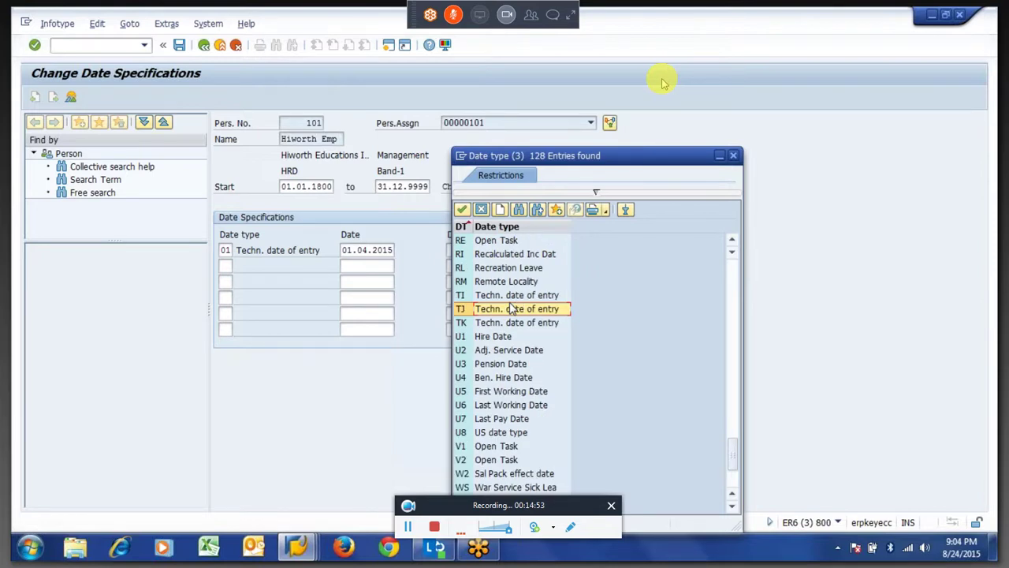
pyautogui.scroll(-3, 511, 309)
pyautogui.scroll(7, 511, 308)
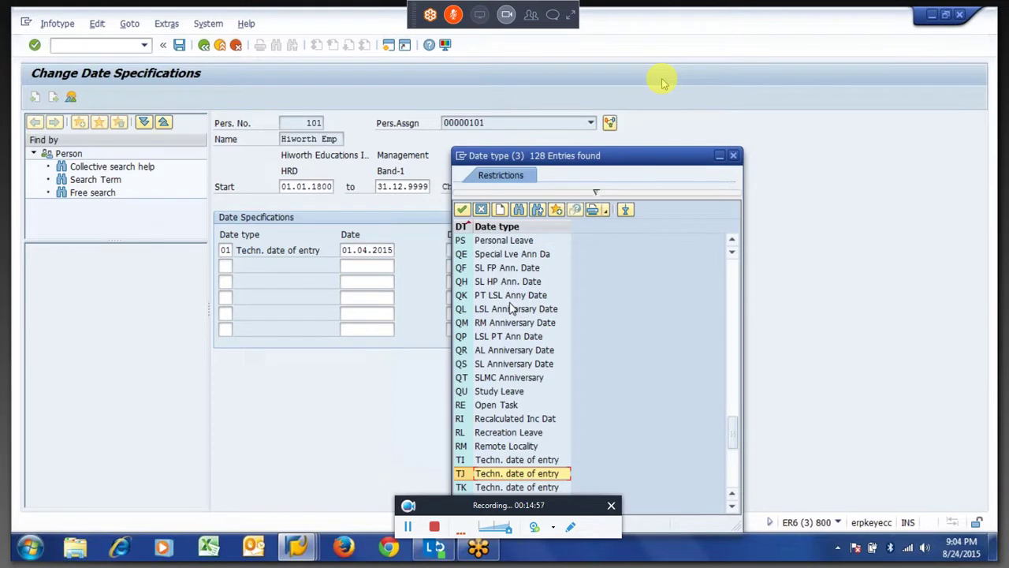
pyautogui.scroll(7, 511, 308)
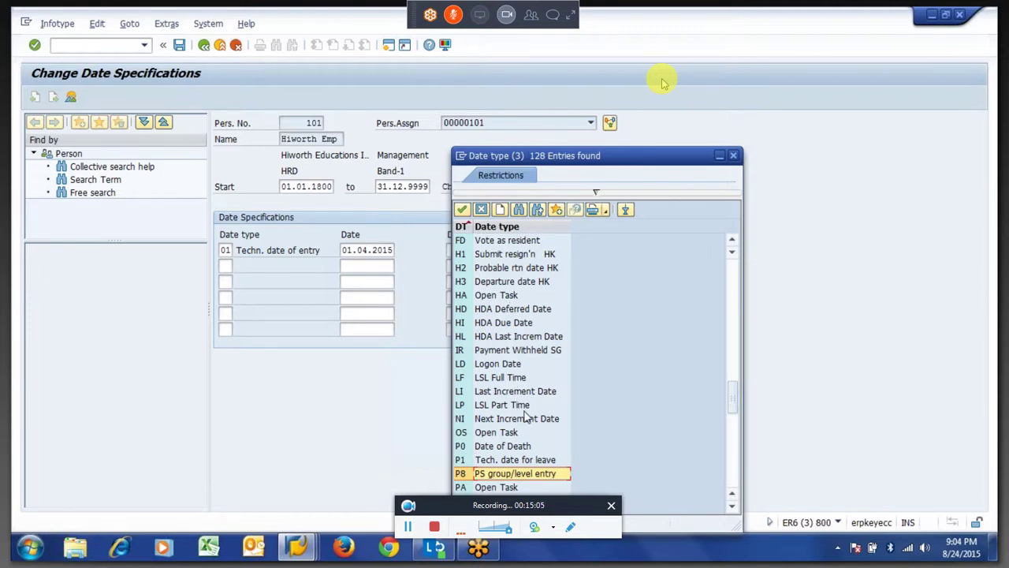
pyautogui.scroll(-7, 527, 418)
pyautogui.scroll(-5, 526, 418)
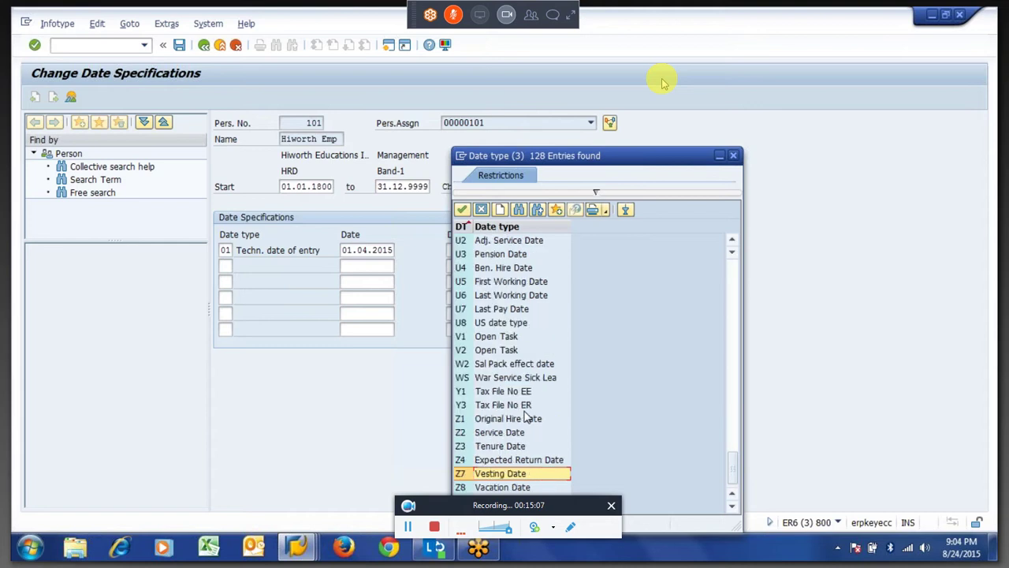
pyautogui.scroll(5, 526, 418)
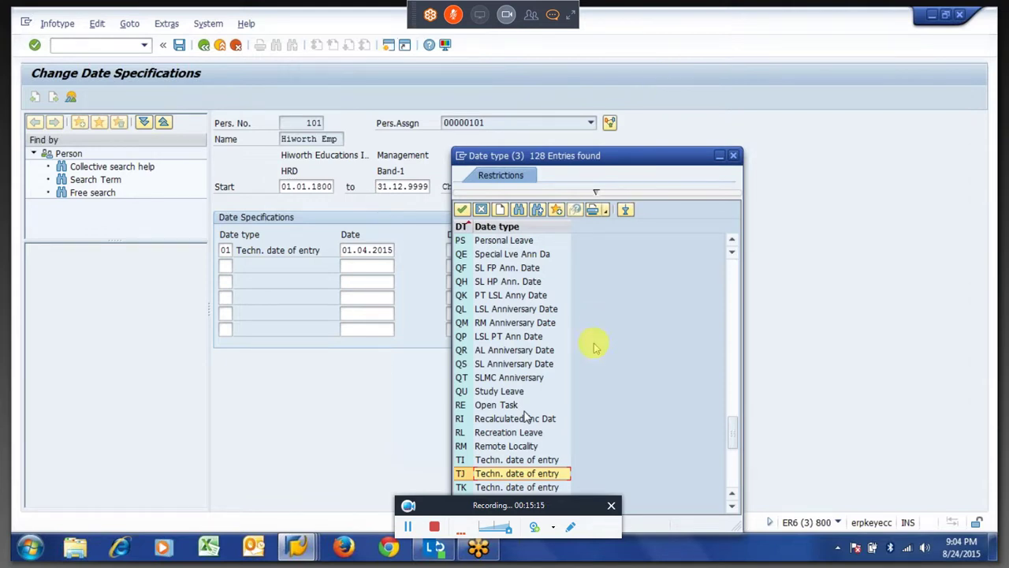
pyautogui.scroll(5, 592, 342)
pyautogui.scroll(5, 527, 417)
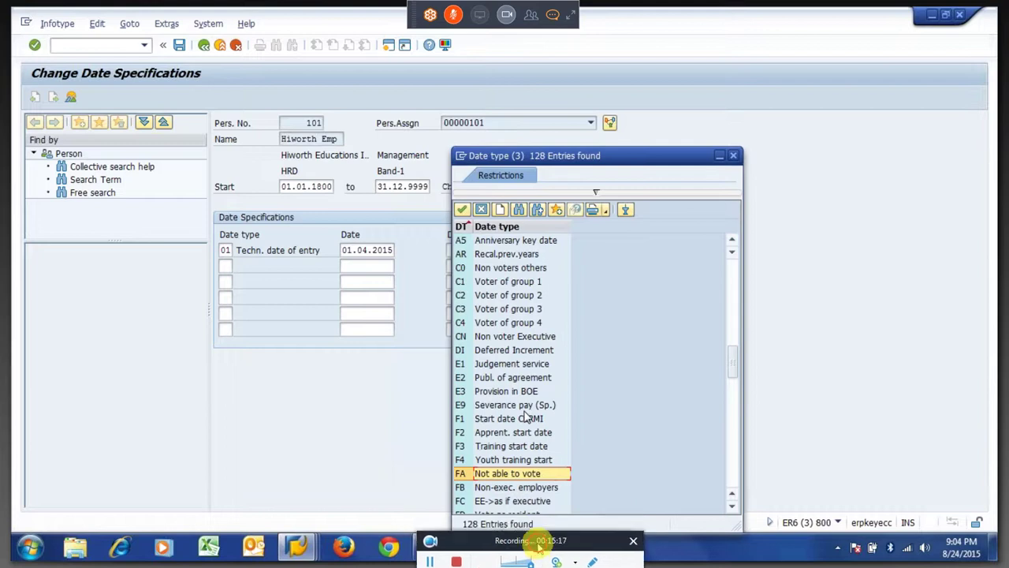
pyautogui.scroll(5, 527, 418)
pyautogui.scroll(5, 527, 418)
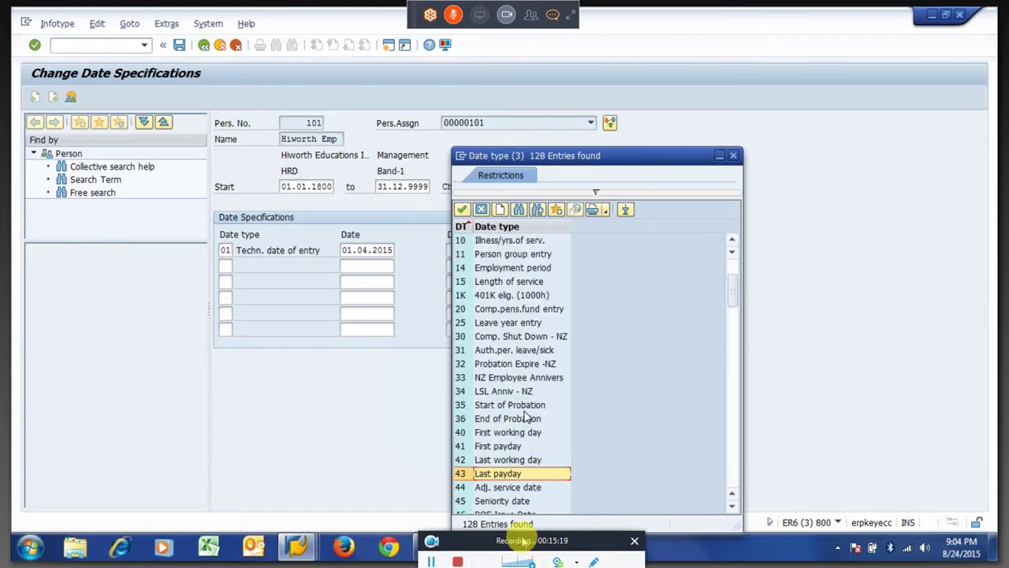
pyautogui.press('Up')
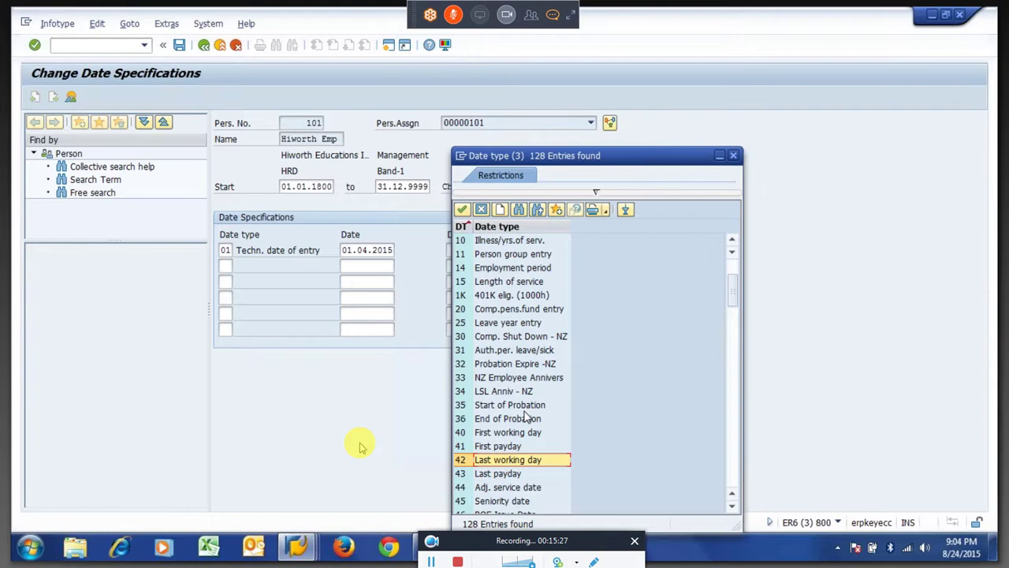
pyautogui.press('Return')
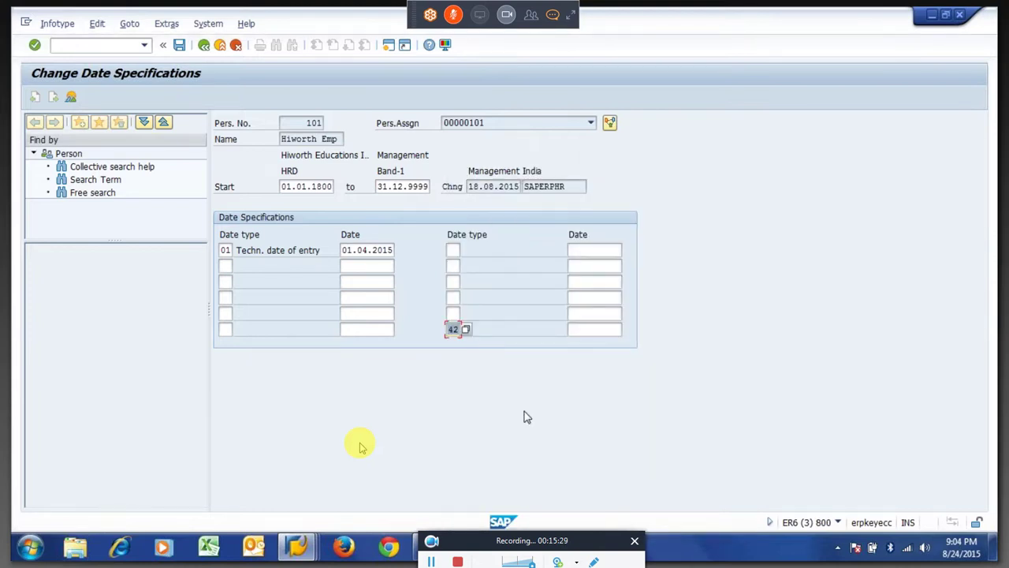
# Enter 16.04.2015 for Last working day, save the record and return to Easy Access.
pyautogui.press('Tab')
pyautogui.write('16')
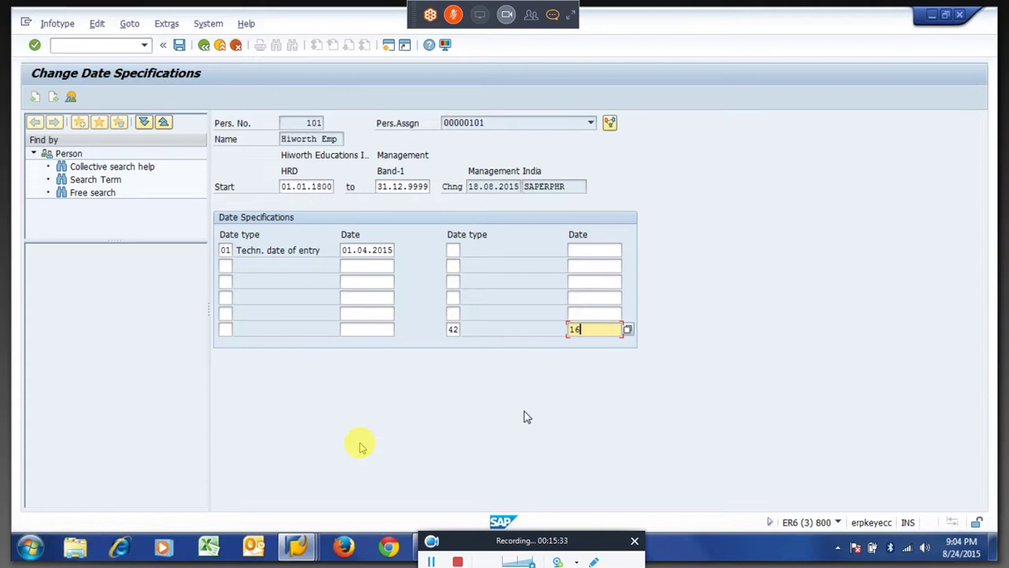
pyautogui.write('042015')
pyautogui.press('Return')
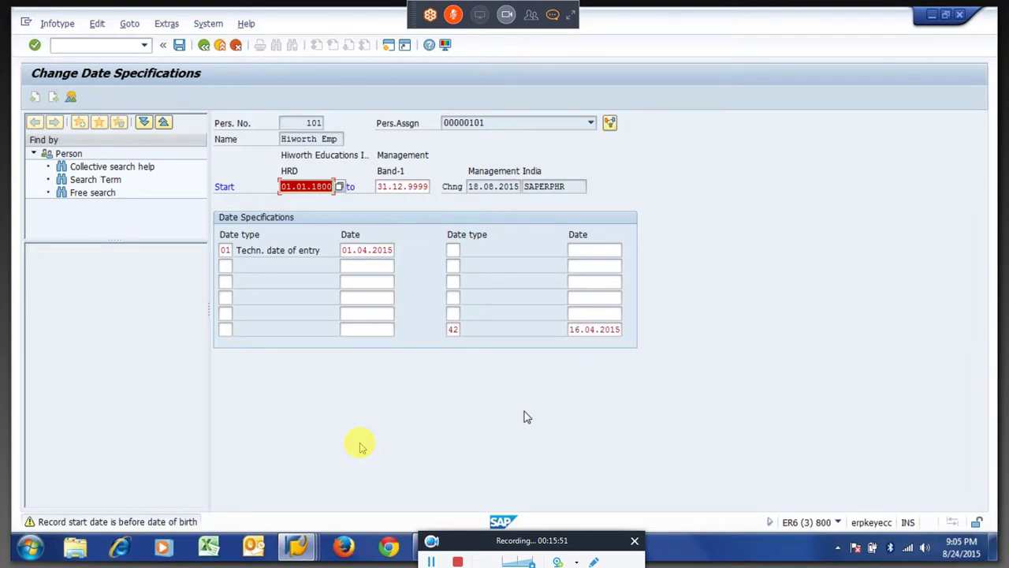
pyautogui.press('Return')
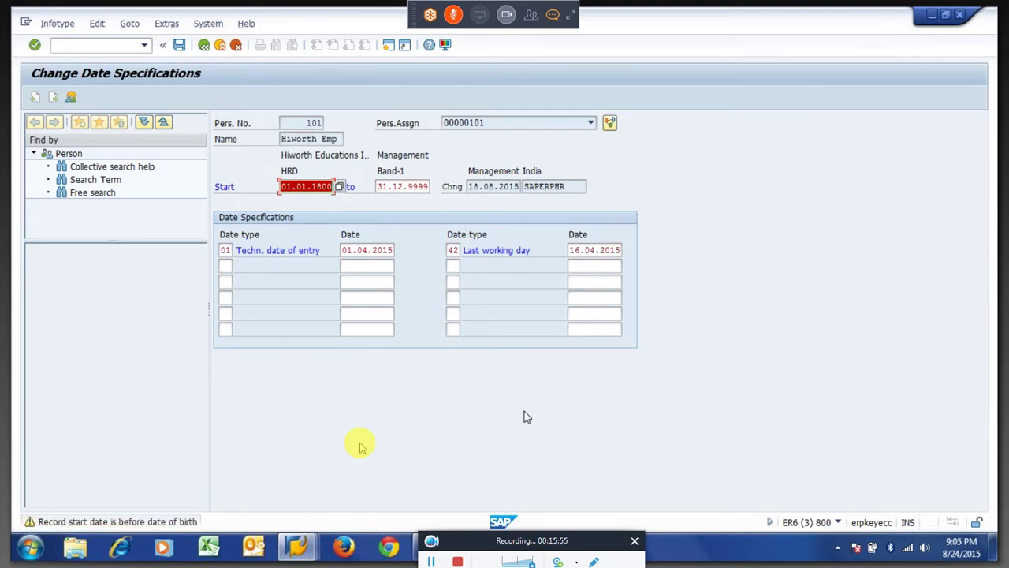
pyautogui.press('Return')
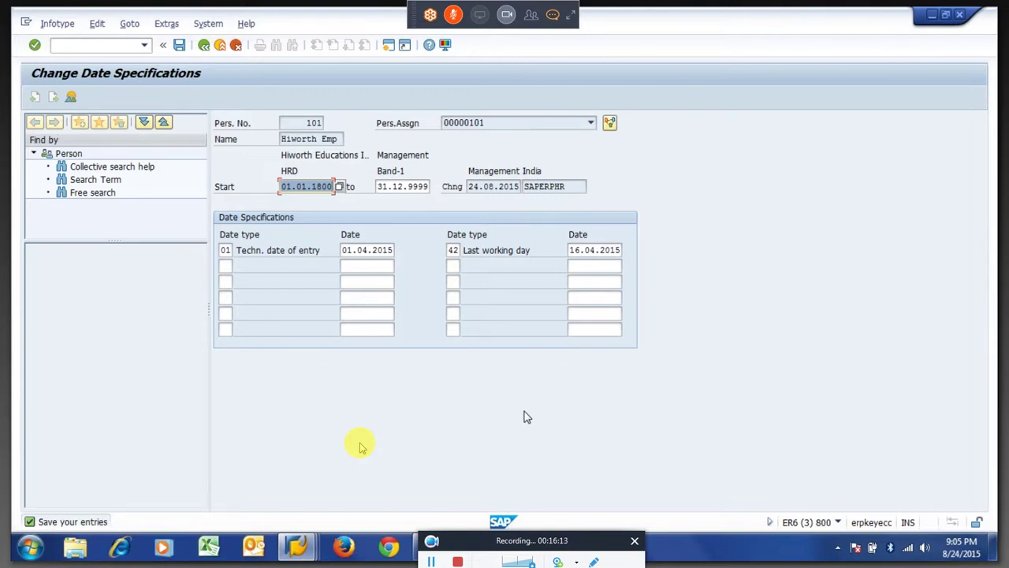
pyautogui.press('Return')
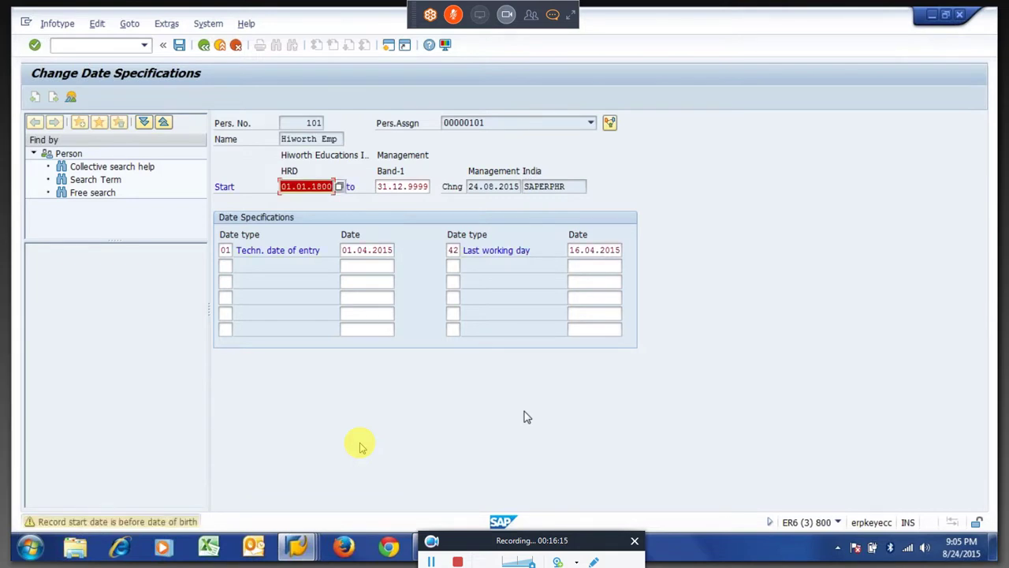
pyautogui.hotkey('ctrl', 's')
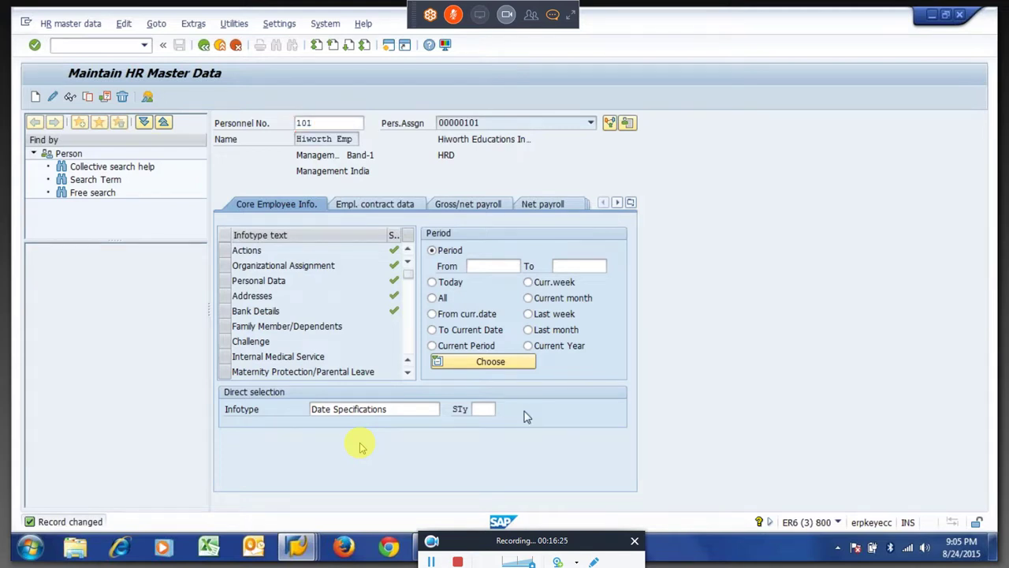
pyautogui.press('F3')
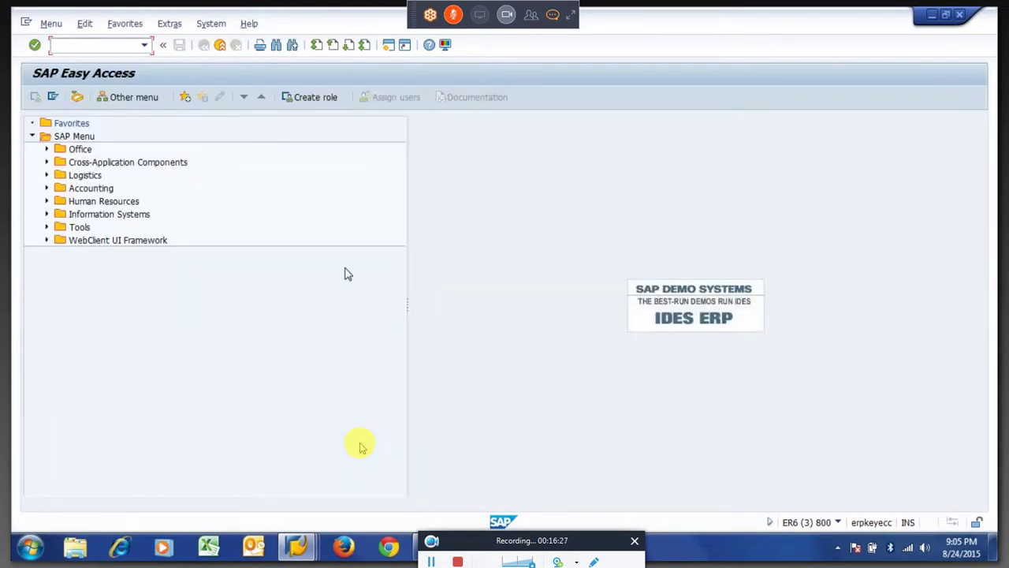
# Add the operation HRS=YSAA42 under rule Z908's **** node.
pyautogui.press('F3')
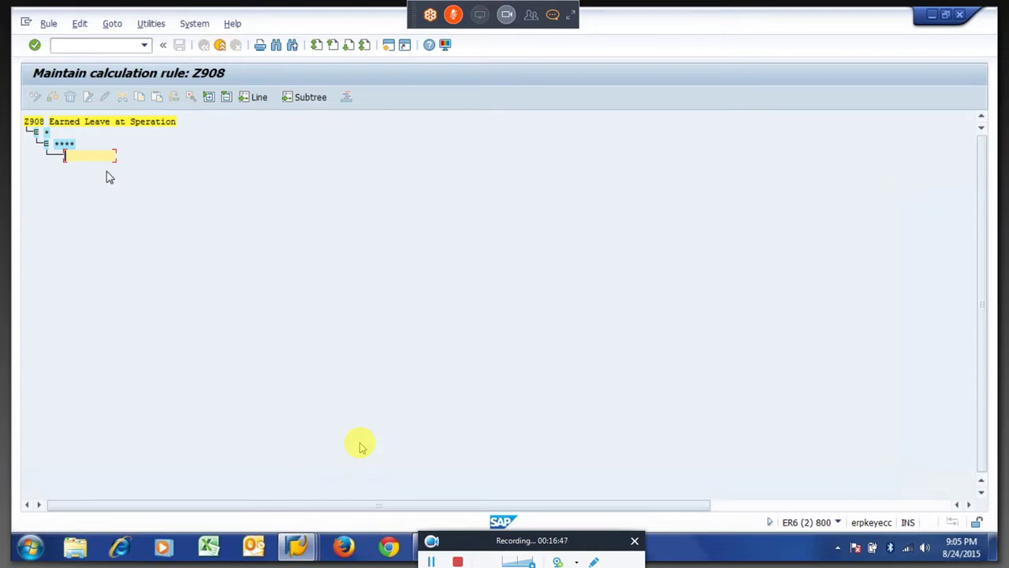
pyautogui.write('hrs')
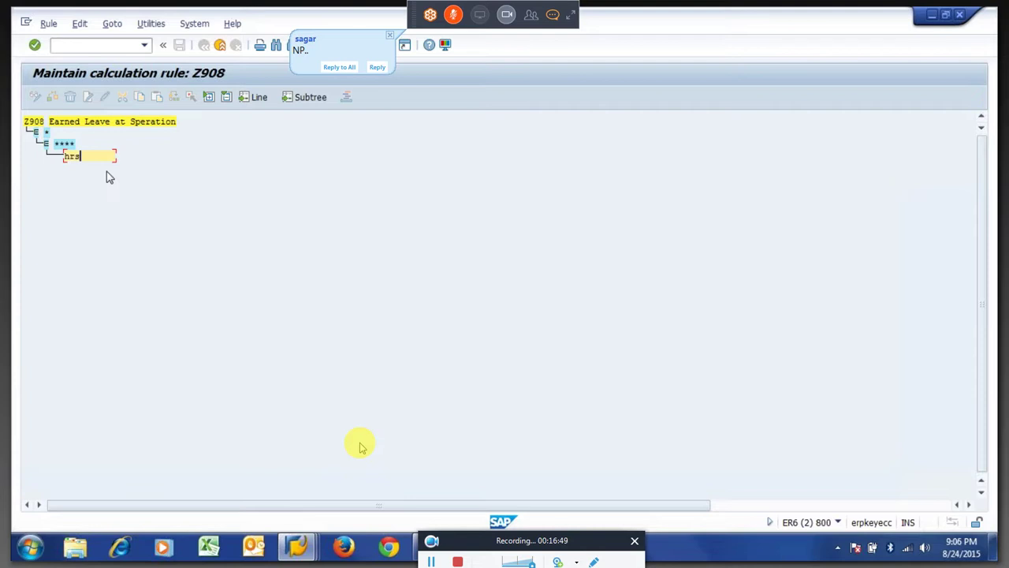
pyautogui.write('=')
pyautogui.write('ysaa')
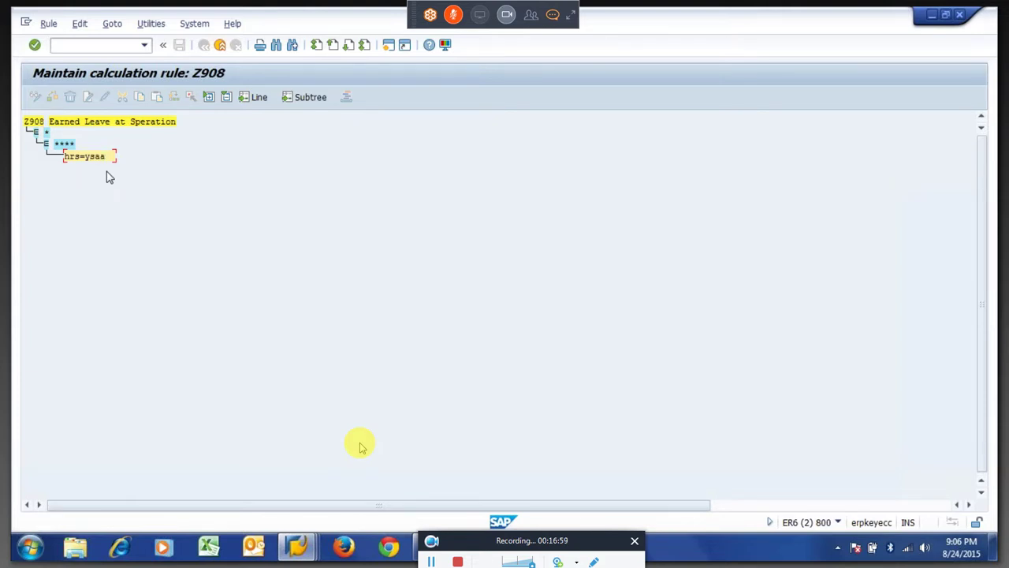
pyautogui.write('42')
pyautogui.press('Return')
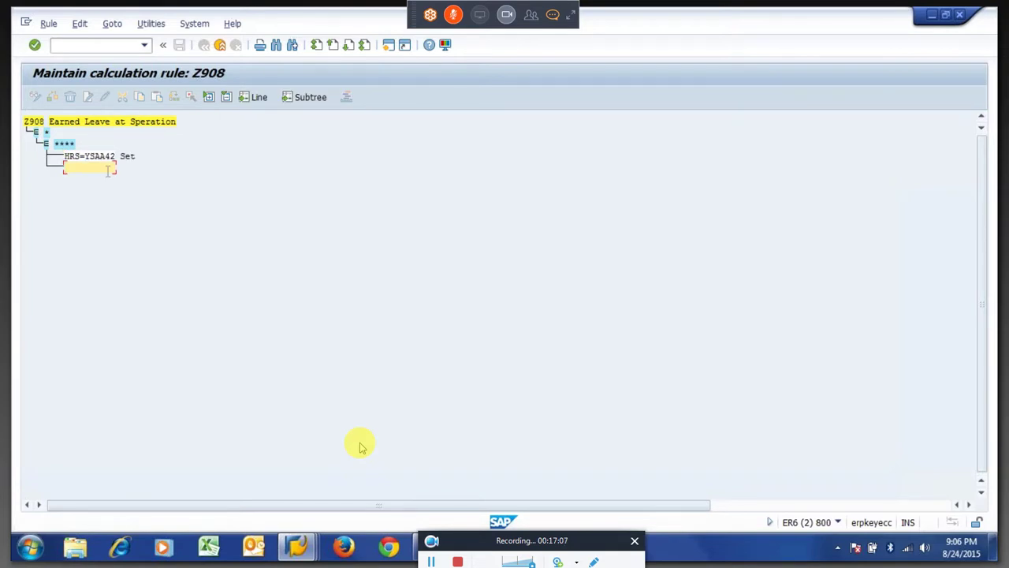
# Open PA28 to display employee 101's HR master data.
pyautogui.press('F3')
pyautogui.write('pa28')
pyautogui.press('Return')
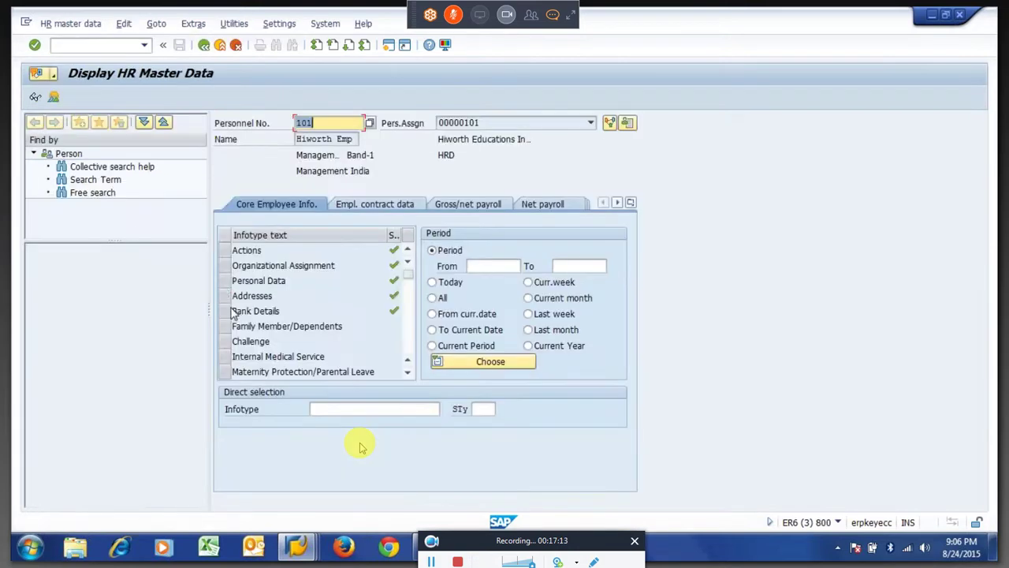
# Display infotype 41 to confirm Last working day 16.04.2015, then go back.
pyautogui.click(355, 408)
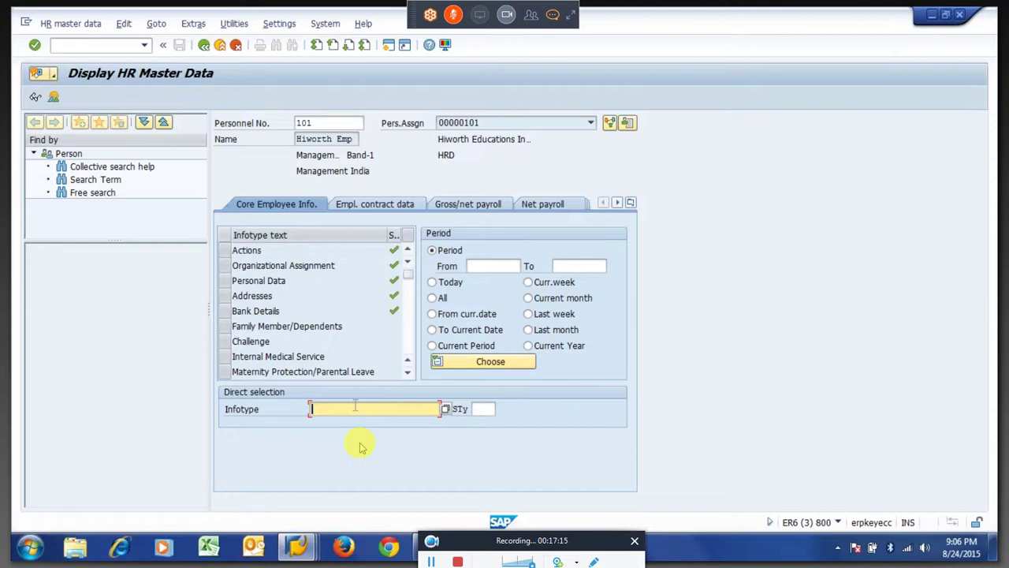
pyautogui.write('41')
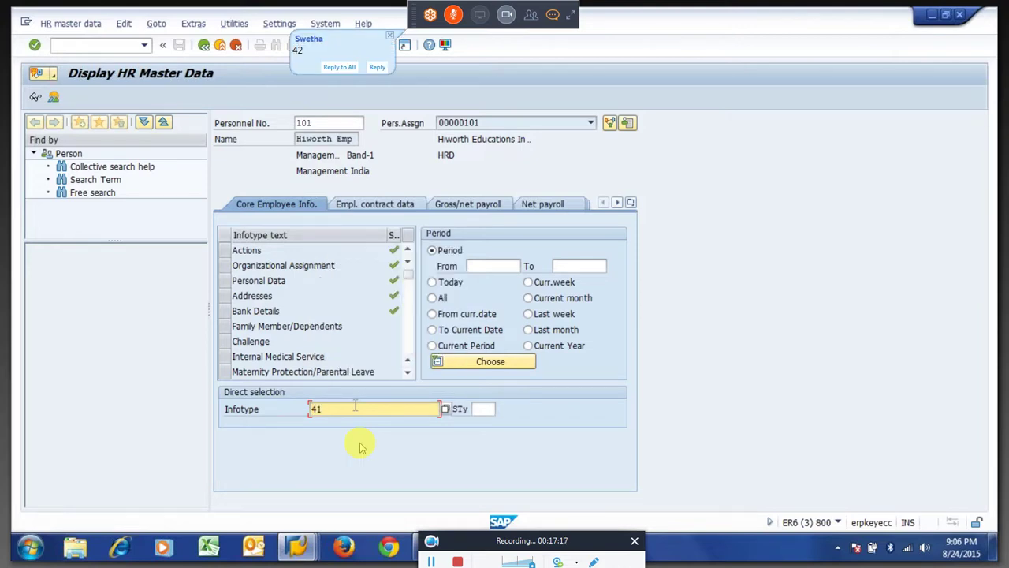
pyautogui.click(35, 97)
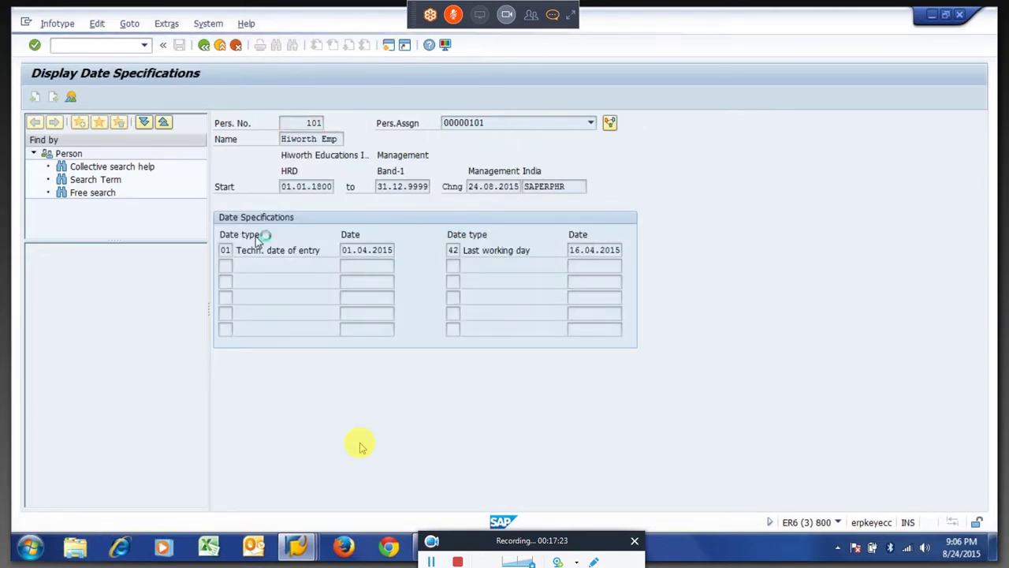
pyautogui.press('F3')
pyautogui.press('F3')
# Return to rule Z908 and put the HRS=YSAA42 operation line into editing.
pyautogui.hotkey('alt', 'Tab')
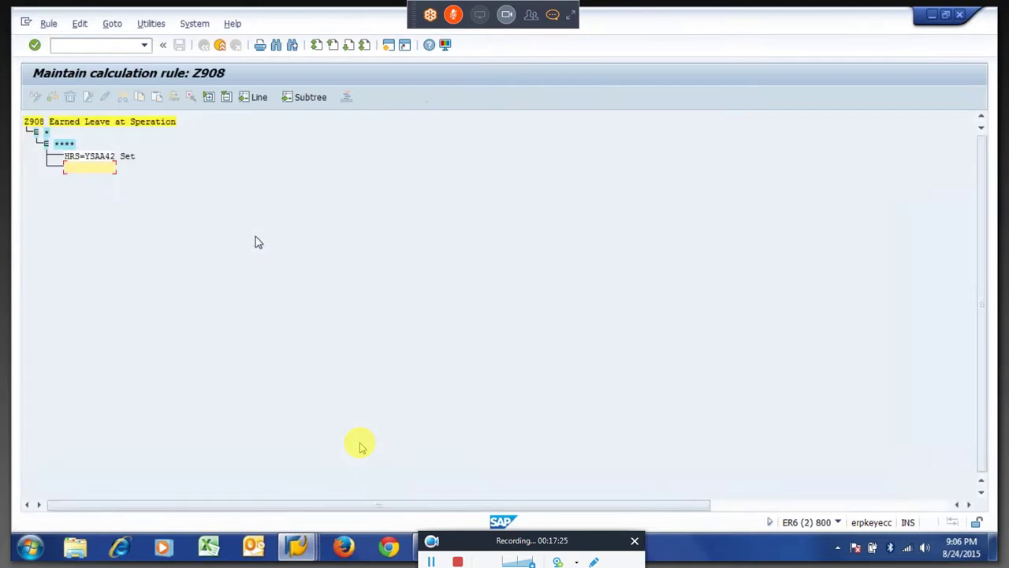
pyautogui.click(95, 160)
pyautogui.press('Return')
pyautogui.click(93, 161)
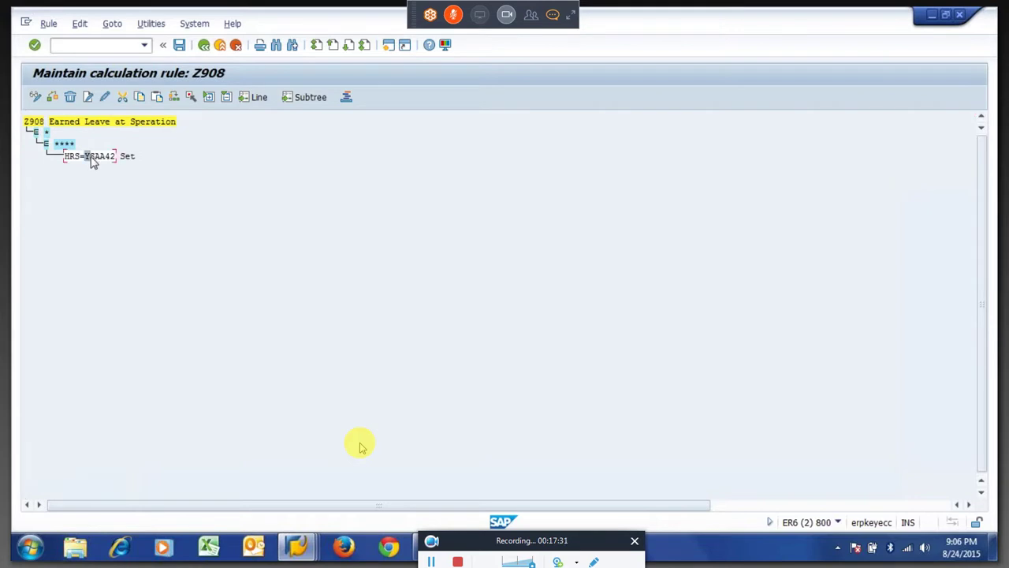
# Switch rule Z908 to change mode and mark an A in the YSAA42 operand.
pyautogui.moveTo(93, 161)
pyautogui.mouseDown()
pyautogui.moveTo(119, 166)
pyautogui.moveTo(94, 156)
pyautogui.mouseUp()
pyautogui.click(92, 164)
pyautogui.click(100, 168)
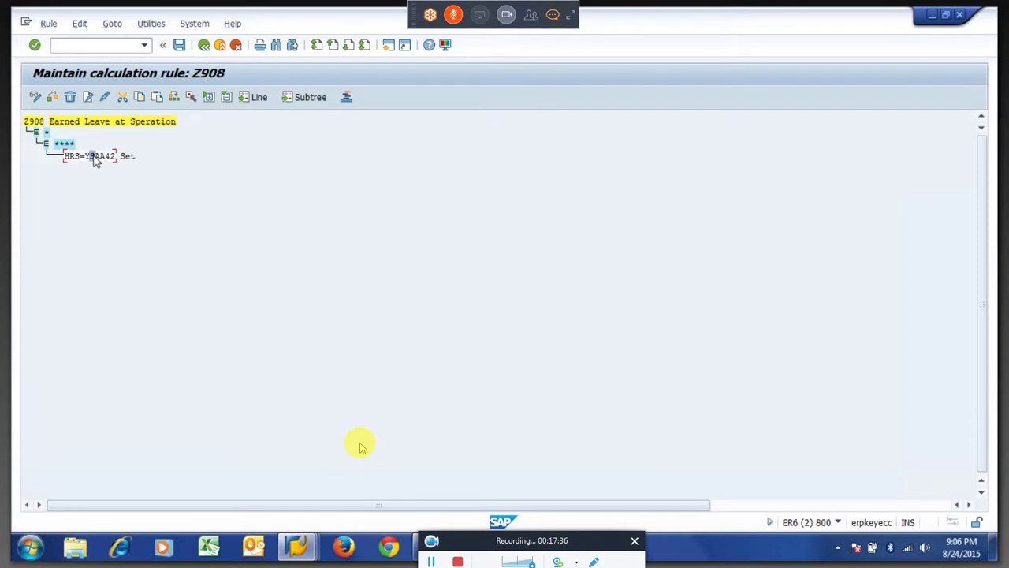
pyautogui.click(103, 97)
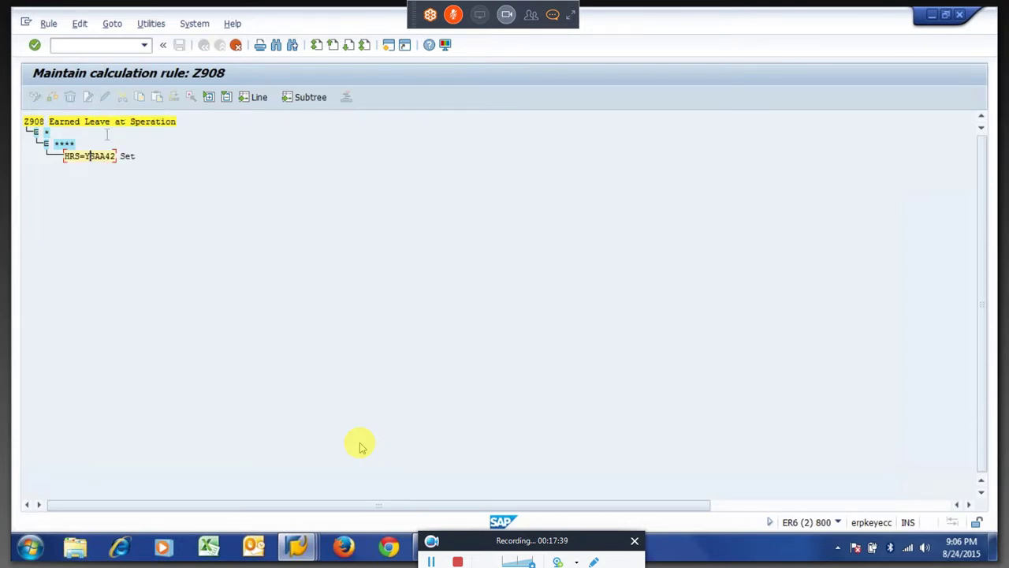
pyautogui.moveTo(105, 161); pyautogui.dragTo(100, 163)
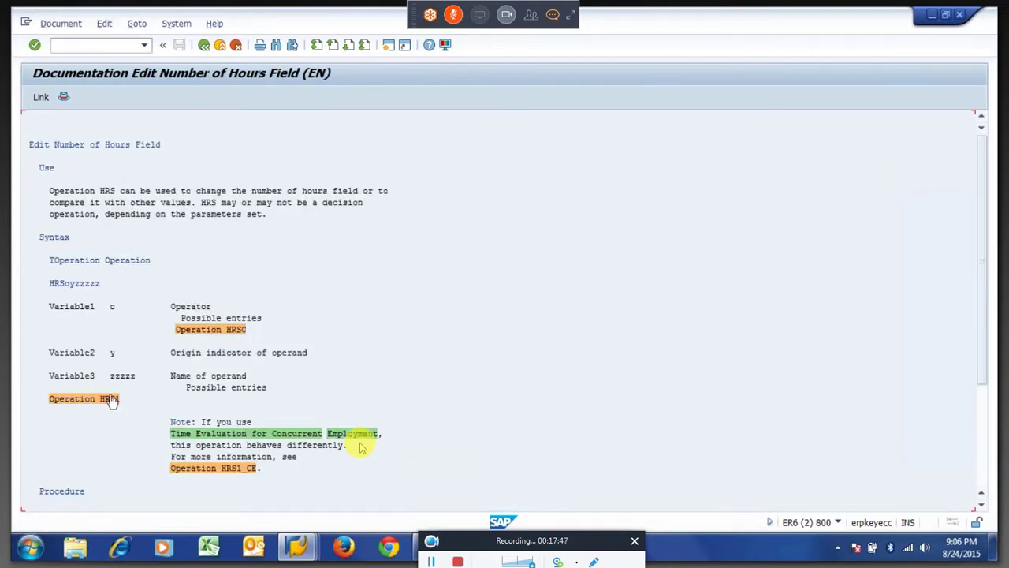
# Open the Operation HRS1 operands page and mark the Y entry for date intervals.
pyautogui.click(109, 399)
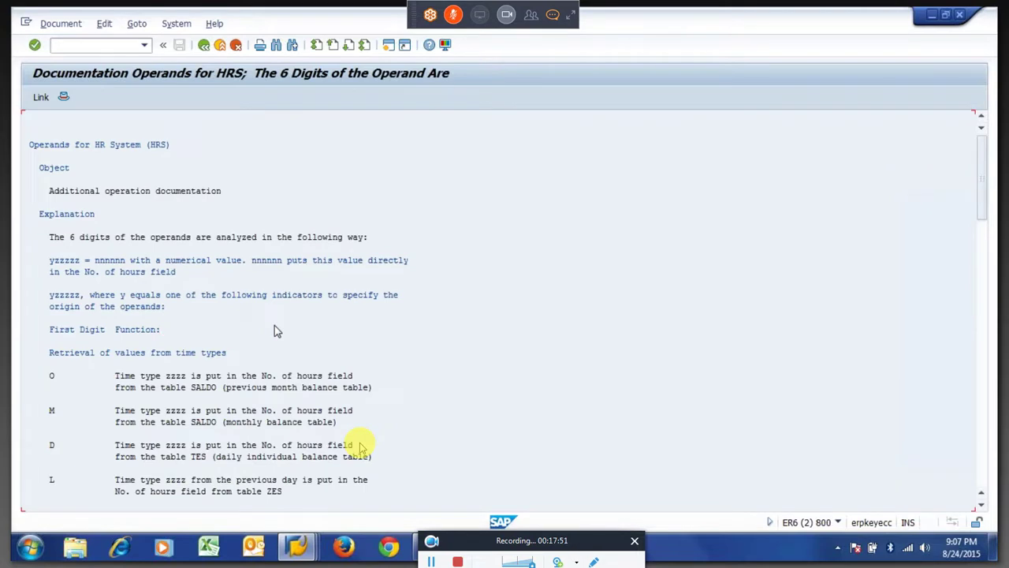
pyautogui.scroll(-10, 273, 329)
pyautogui.scroll(-10, 276, 329)
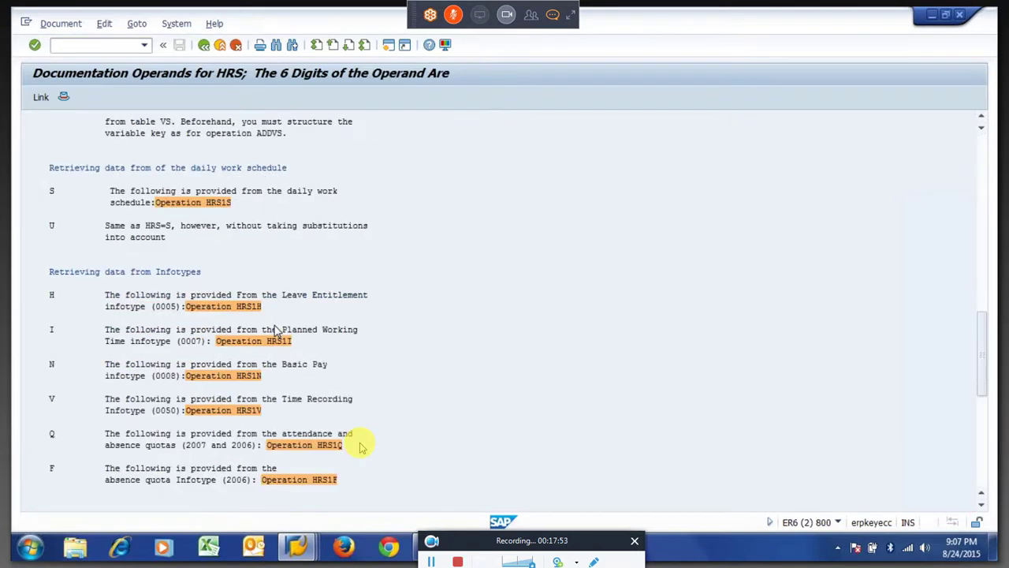
pyautogui.scroll(-10, 275, 329)
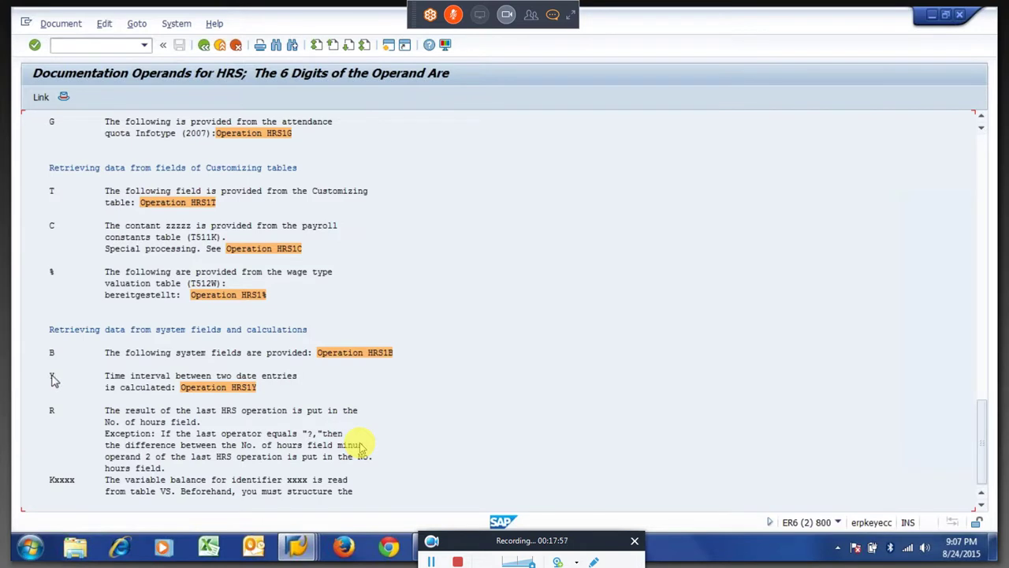
pyautogui.moveTo(52, 380); pyautogui.dragTo(296, 388)
pyautogui.hotkey('ctrl', 'c')
pyautogui.click(234, 391)
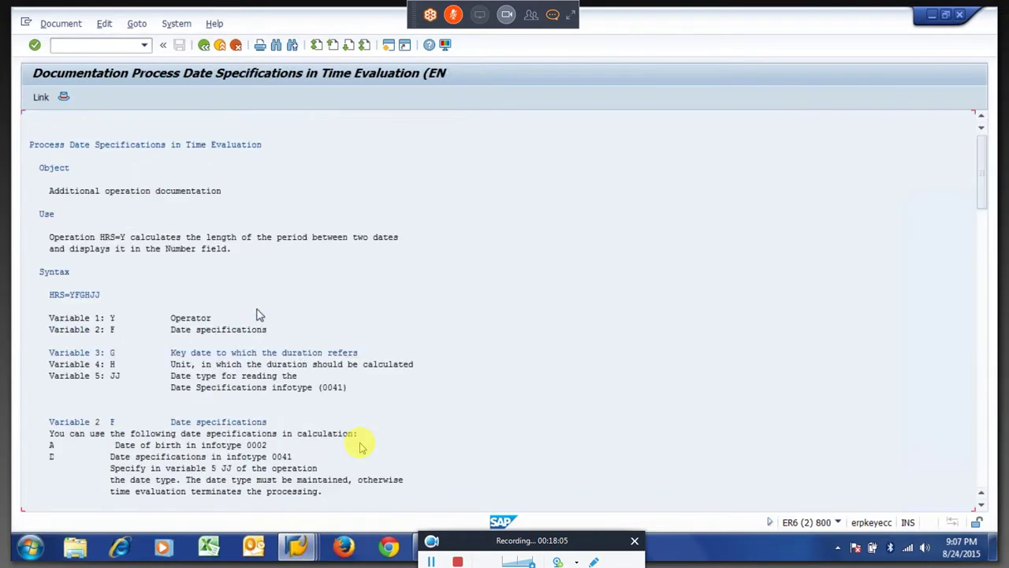
pyautogui.click(76, 299)
pyautogui.moveTo(79, 300); pyautogui.dragTo(109, 308)
pyautogui.click(109, 307)
pyautogui.moveTo(72, 294); pyautogui.dragTo(94, 308)
pyautogui.click(94, 308)
pyautogui.click(113, 423)
pyautogui.click(162, 446)
pyautogui.press('Down')
pyautogui.press('Down')
pyautogui.press('Down')
pyautogui.press('Down')
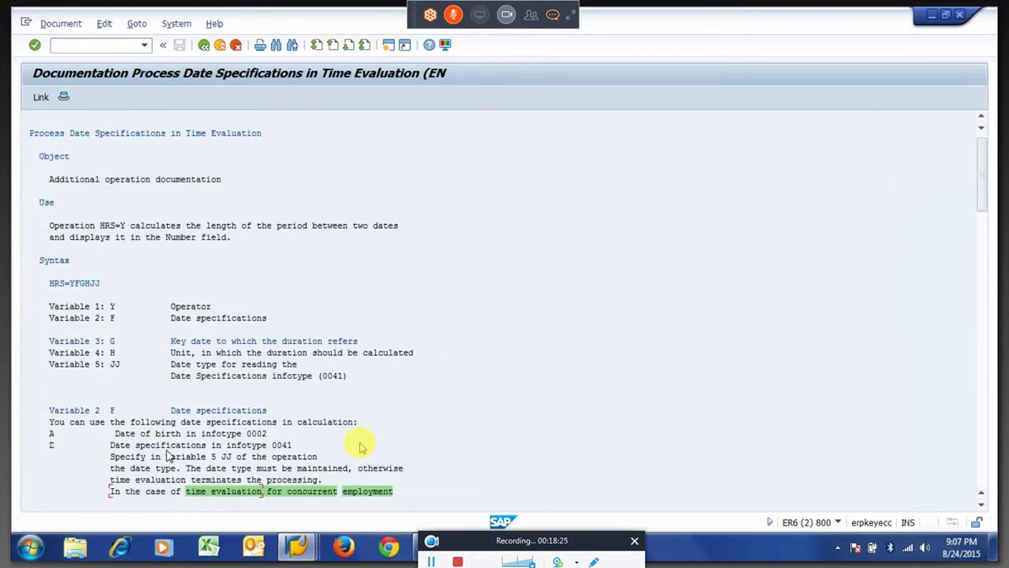
pyautogui.press('Down')
pyautogui.press('Down')
pyautogui.press('Down')
pyautogui.press('Down')
pyautogui.press('Down')
pyautogui.press('Down')
pyautogui.press('Down')
pyautogui.press('Down')
pyautogui.press('Down')
pyautogui.press('Down')
pyautogui.press('Down')
pyautogui.press('Down')
pyautogui.press('Down')
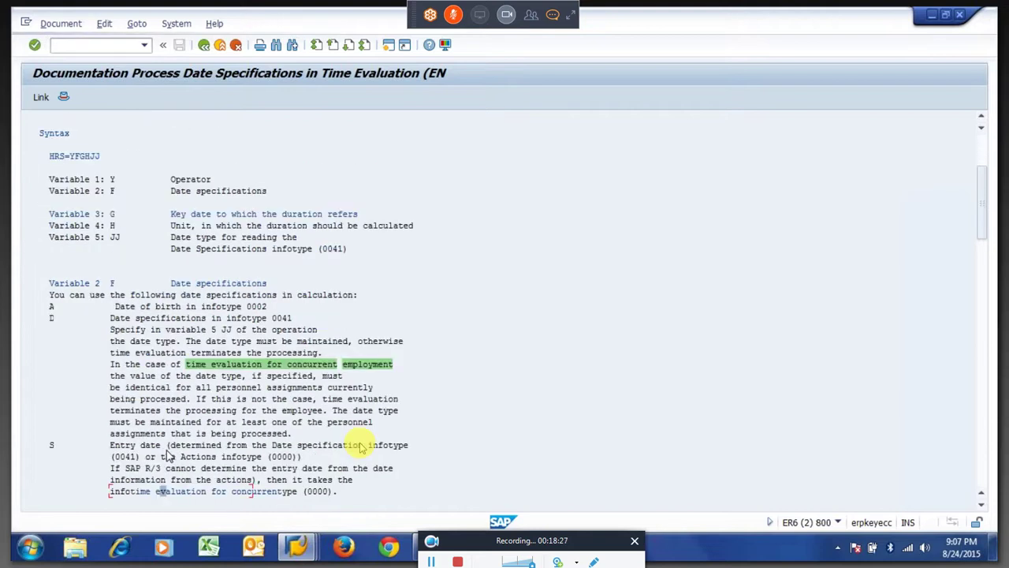
pyautogui.click(51, 410)
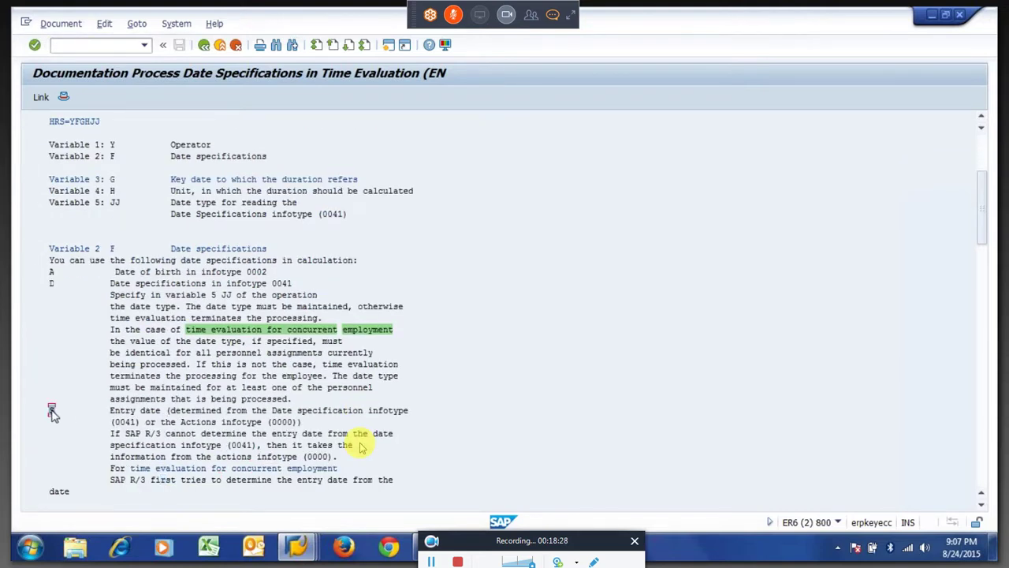
pyautogui.moveTo(121, 414)
pyautogui.mouseDown()
pyautogui.moveTo(211, 426)
pyautogui.moveTo(411, 412)
pyautogui.moveTo(119, 421)
pyautogui.moveTo(134, 425)
pyautogui.mouseUp()
pyautogui.click(134, 425)
pyautogui.moveTo(195, 425); pyautogui.dragTo(300, 430)
pyautogui.click(277, 430)
pyautogui.click(301, 430)
pyautogui.moveTo(113, 426); pyautogui.dragTo(138, 426)
pyautogui.hotkey('ctrl', 'c')
pyautogui.moveTo(116, 425); pyautogui.dragTo(132, 424)
pyautogui.hotkey('ctrl', 'c')
pyautogui.click(269, 423)
pyautogui.moveTo(271, 426); pyautogui.dragTo(300, 430)
pyautogui.hotkey('ctrl', 'c')
pyautogui.click(52, 284)
pyautogui.click(112, 285)
pyautogui.moveTo(111, 286); pyautogui.dragTo(127, 295)
pyautogui.moveTo(128, 295); pyautogui.dragTo(251, 308)
pyautogui.moveTo(110, 203); pyautogui.dragTo(128, 211)
pyautogui.click(240, 295)
pyautogui.moveTo(187, 308); pyautogui.dragTo(347, 312)
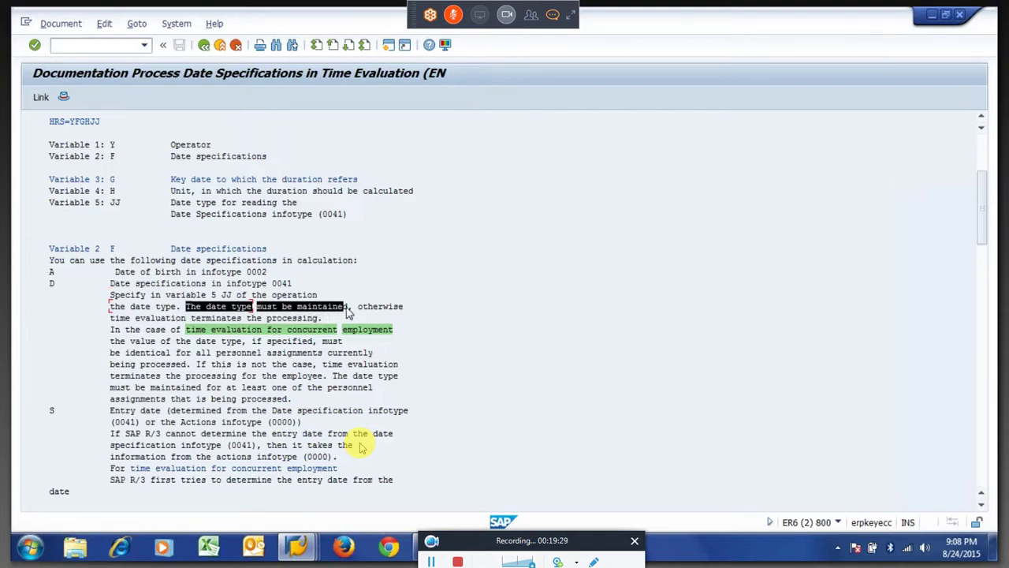
pyautogui.click(156, 325)
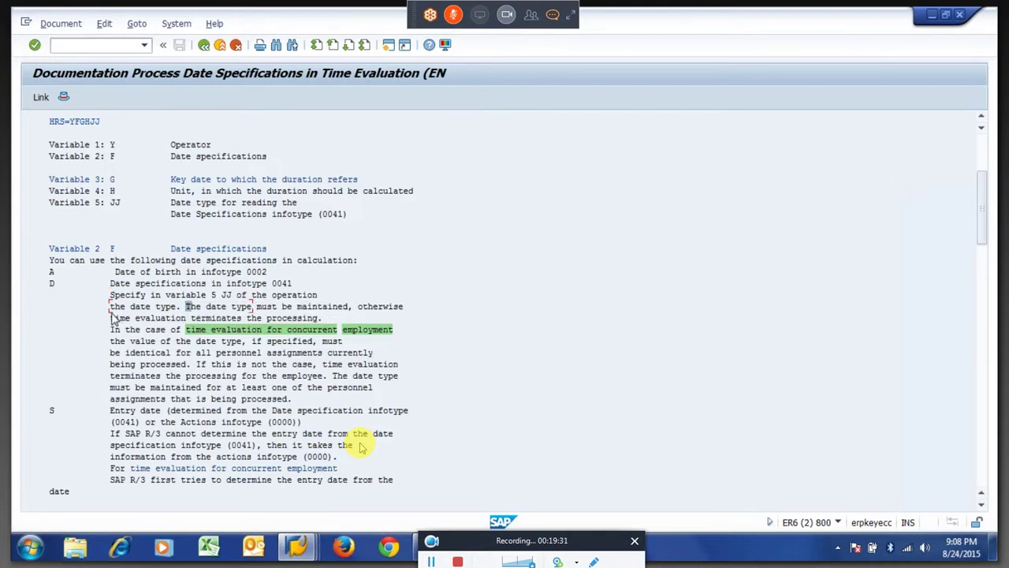
pyautogui.moveTo(113, 322); pyautogui.dragTo(229, 331)
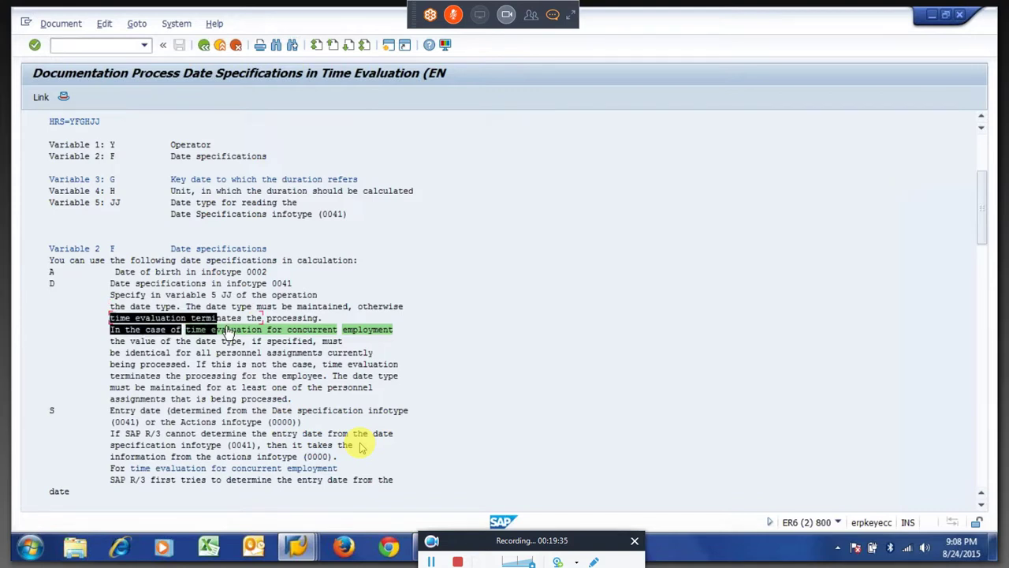
pyautogui.moveTo(227, 331); pyautogui.dragTo(221, 318)
pyautogui.click(120, 318)
pyautogui.click(52, 283)
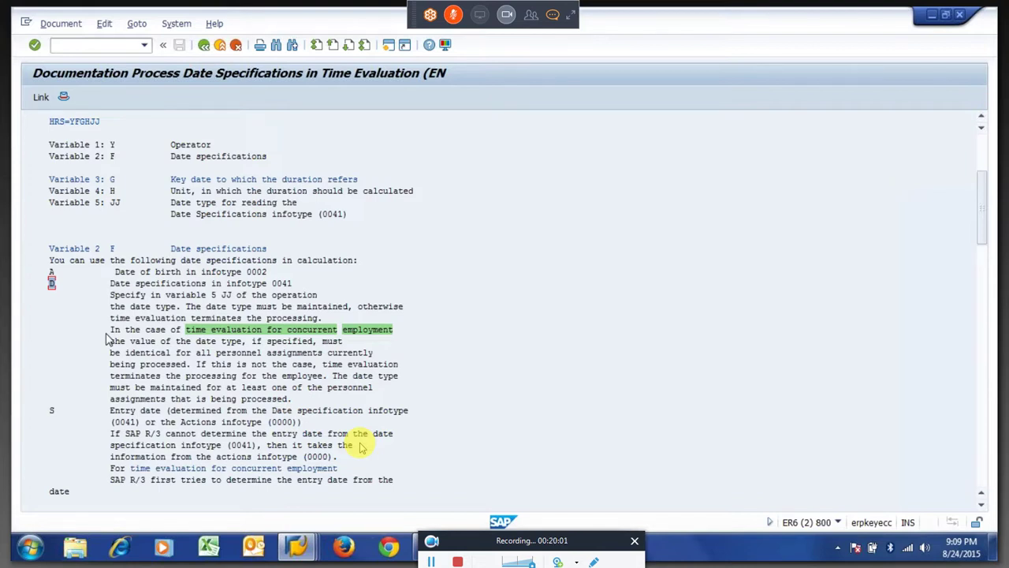
pyautogui.click(52, 411)
pyautogui.moveTo(110, 410); pyautogui.dragTo(136, 426)
pyautogui.click(113, 423)
pyautogui.click(135, 425)
pyautogui.moveTo(275, 427); pyautogui.dragTo(302, 426)
pyautogui.click(303, 428)
pyautogui.click(52, 283)
pyautogui.click(52, 410)
pyautogui.click(113, 157)
pyautogui.press('Up')
pyautogui.click(112, 157)
pyautogui.click(113, 181)
# Review Variable 3 key date codes S, A, R and G, copying 'Date of evaluated day'.
pyautogui.press('F2')
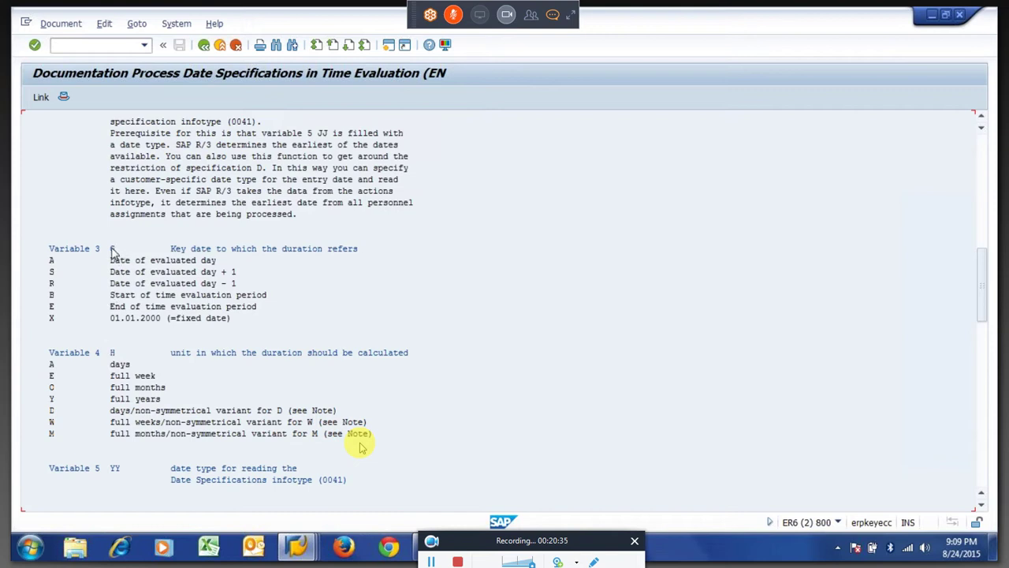
pyautogui.click(51, 272)
pyautogui.click(58, 264)
pyautogui.moveTo(106, 261); pyautogui.dragTo(226, 271)
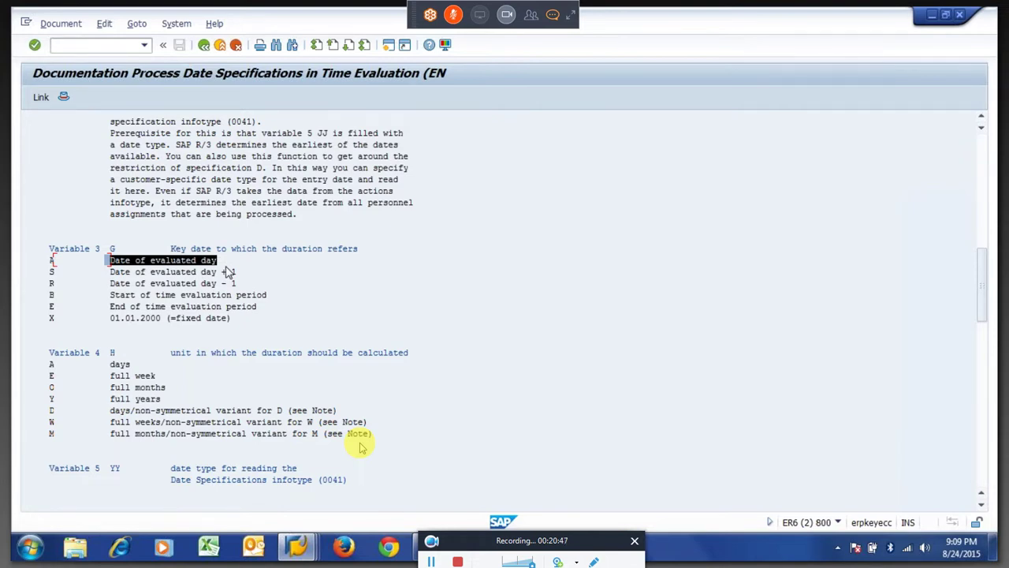
pyautogui.hotkey('ctrl', 'c')
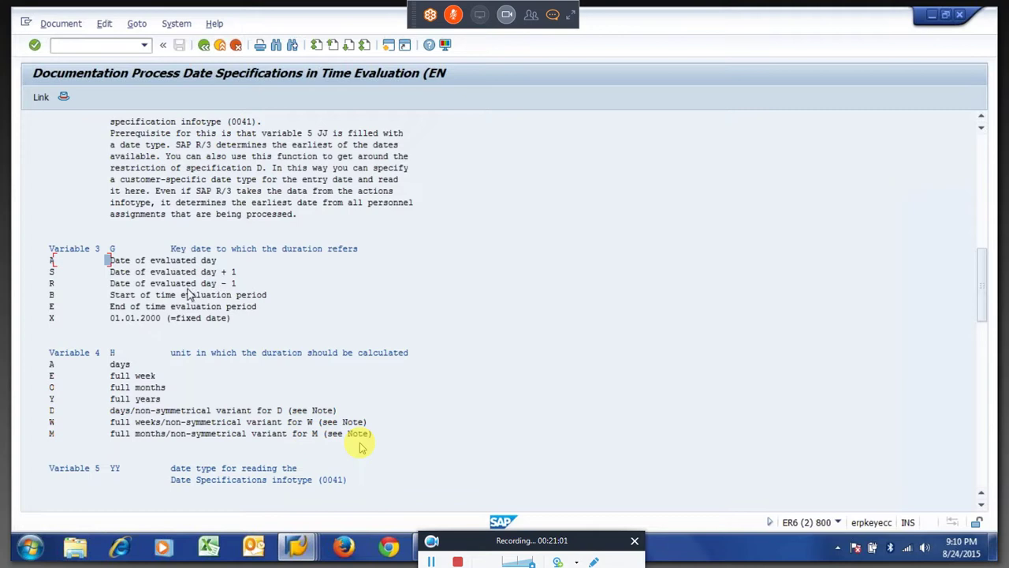
pyautogui.click(60, 287)
pyautogui.click(112, 251)
# Review Variable 4 duration units (A days, E full week), then go back to the HRS operands page.
pyautogui.click(113, 353)
pyautogui.moveTo(181, 356)
pyautogui.mouseDown()
pyautogui.moveTo(413, 371)
pyautogui.moveTo(303, 358)
pyautogui.mouseUp()
pyautogui.click(51, 365)
pyautogui.click(107, 376)
pyautogui.click(119, 410)
pyautogui.click(51, 365)
pyautogui.click(51, 261)
pyautogui.click(51, 284)
pyautogui.click(204, 46)
pyautogui.click(205, 47)
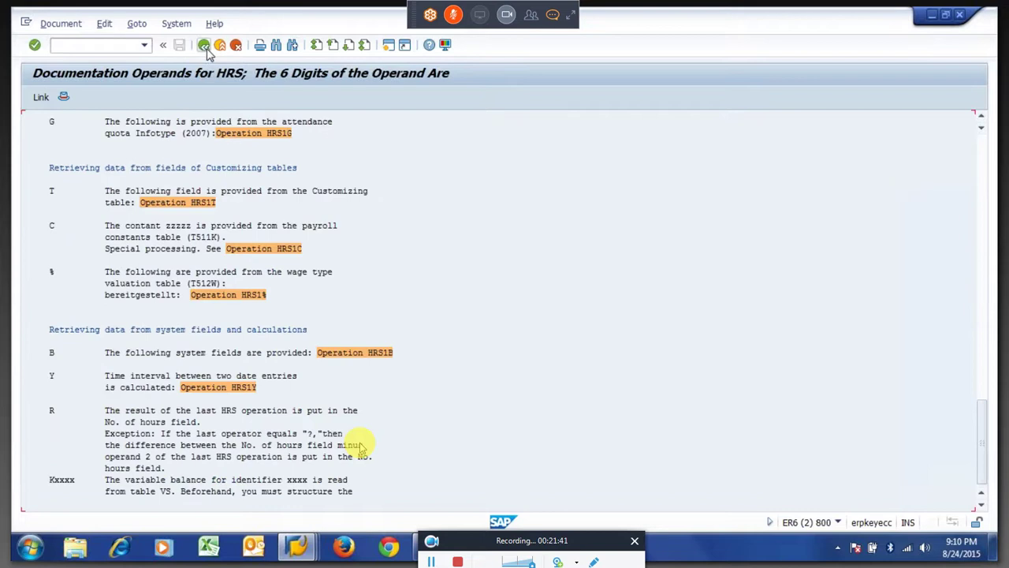
# In change mode, replace the first A in YSAA42 with R, giving HRS=YSRA42.
pyautogui.click(204, 45)
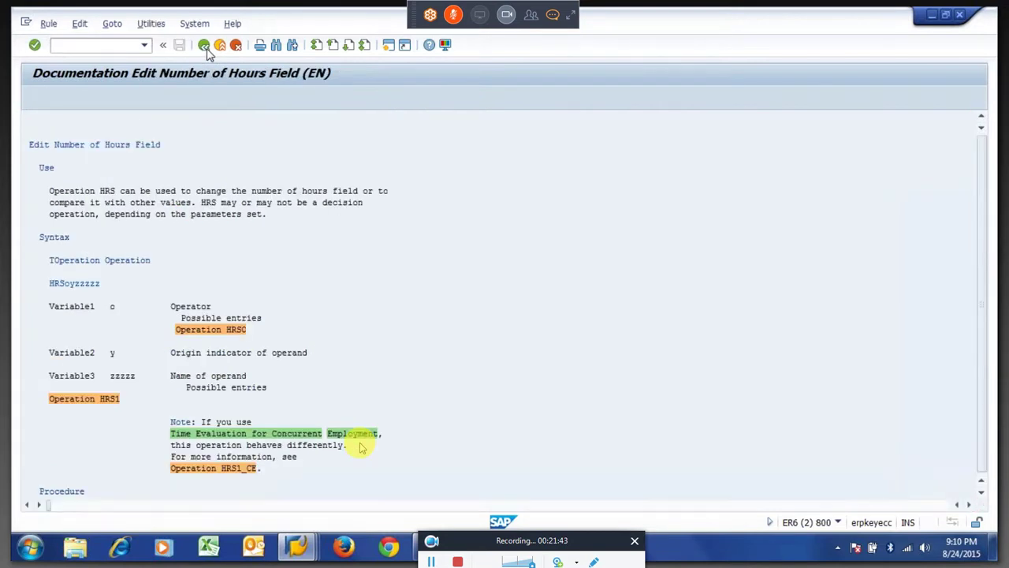
pyautogui.click(97, 156)
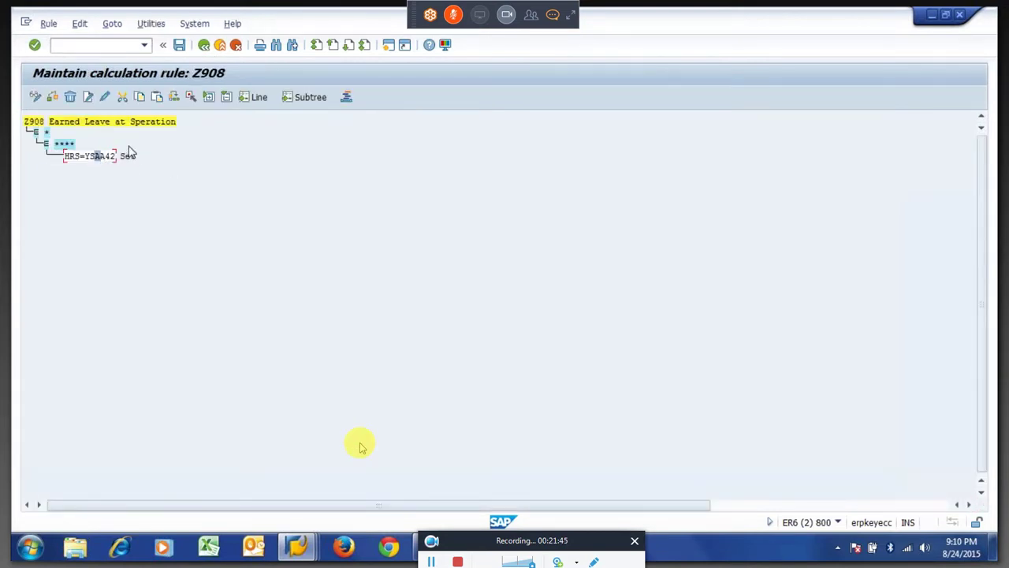
pyautogui.click(105, 97)
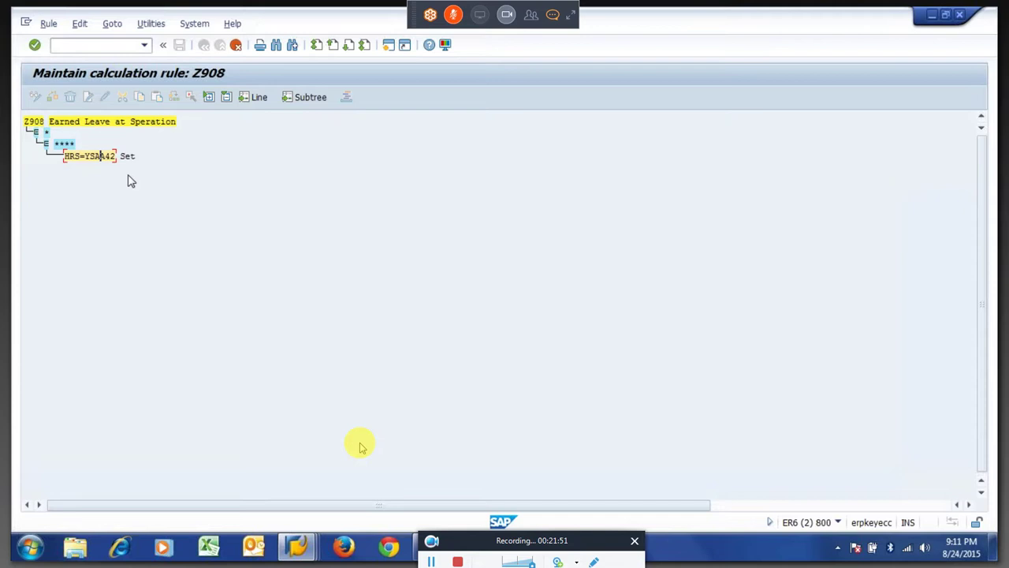
pyautogui.press('BackSpace')
pyautogui.write('R')
pyautogui.press('Return')
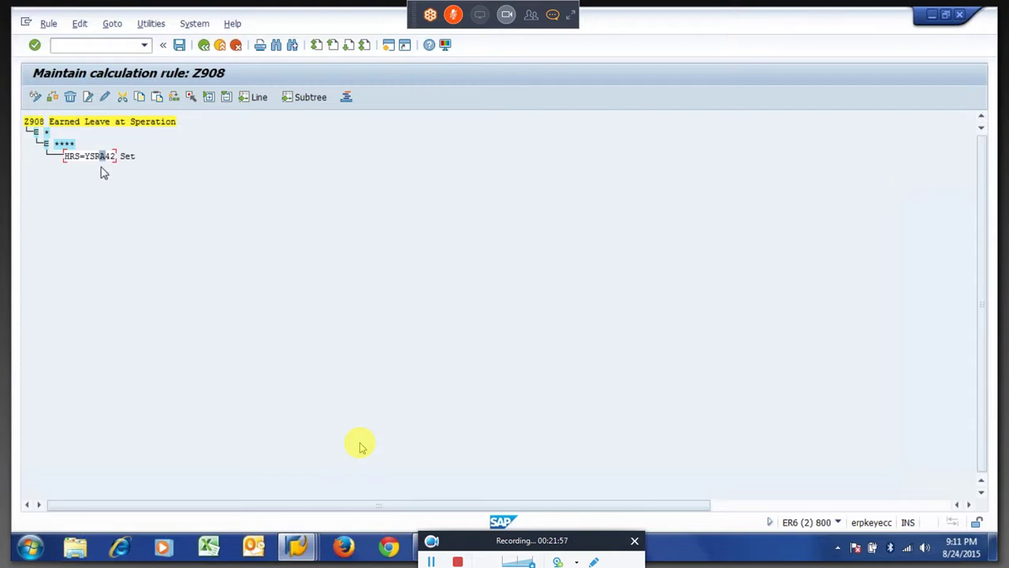
# Check the corrected HRS=YSRA42 operation and finish editing the line.
pyautogui.press('Left')
pyautogui.press('Right')
pyautogui.click(32, 122)
pyautogui.moveTo(66, 161); pyautogui.dragTo(86, 163)
pyautogui.click(149, 241)
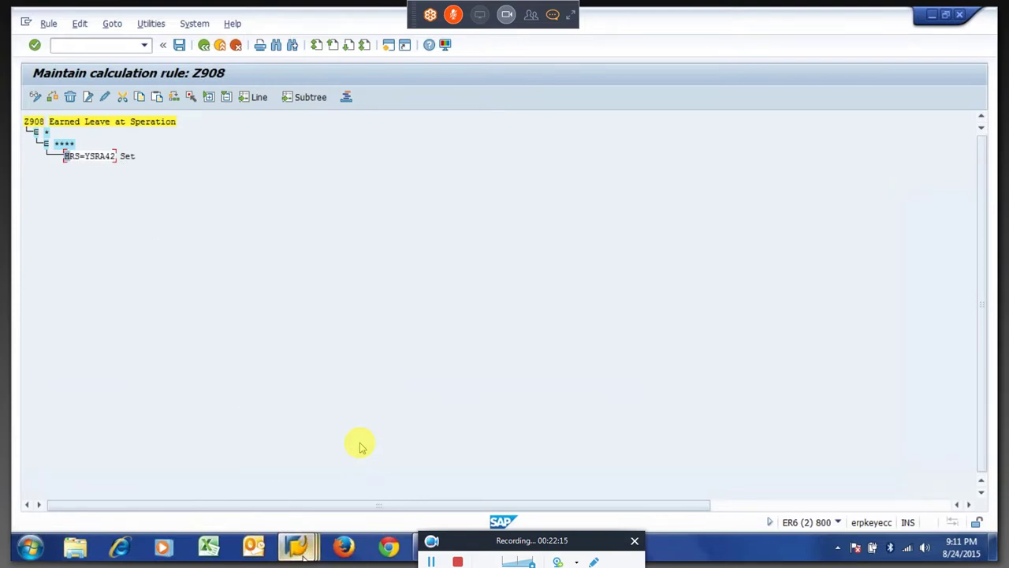
# Go from the log back to PT60 and rerun time evaluation for employee 101.
pyautogui.moveTo(298, 548)
pyautogui.click(260, 469)
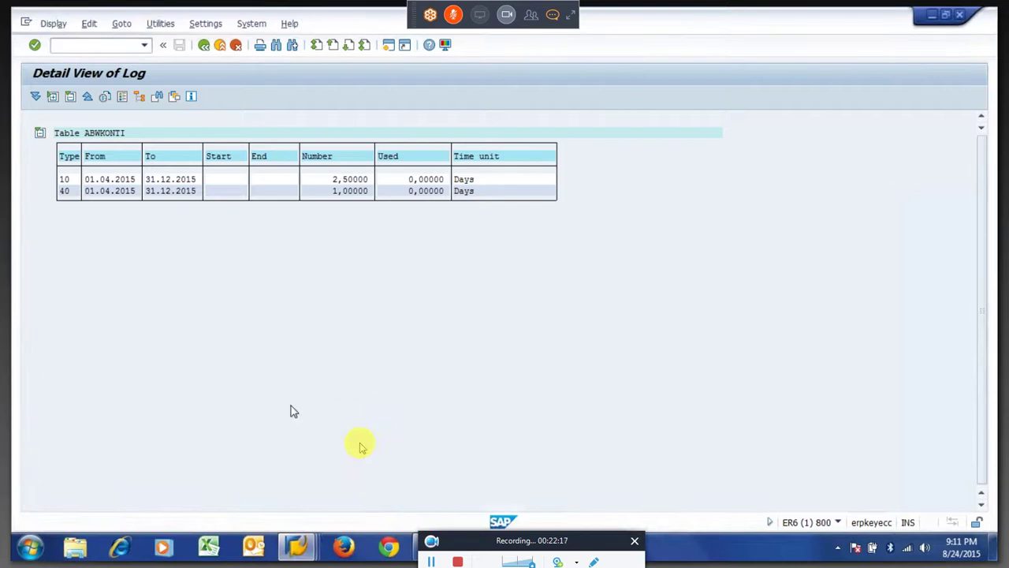
pyautogui.press('F3')
pyautogui.press('F3')
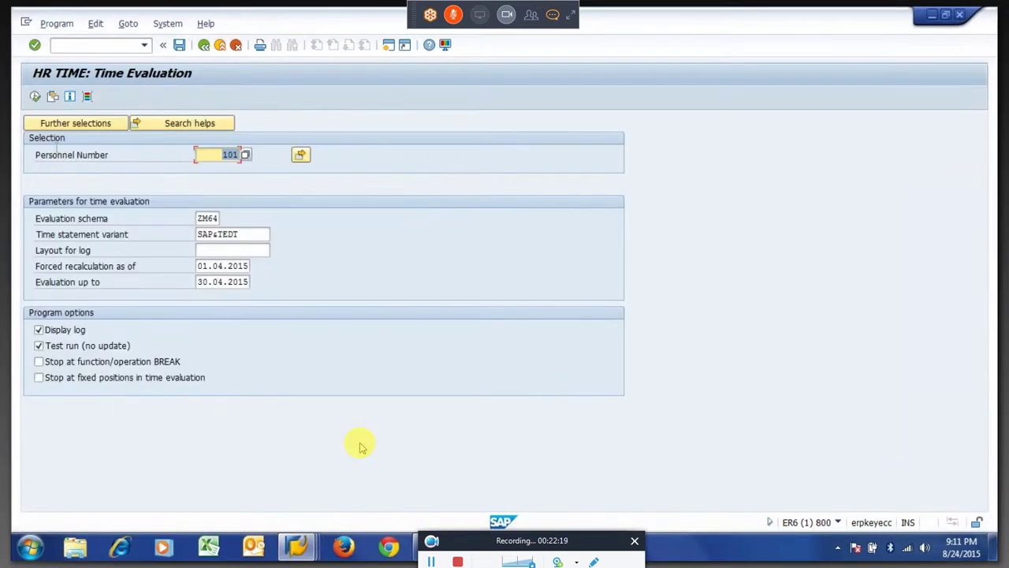
pyautogui.click(35, 96)
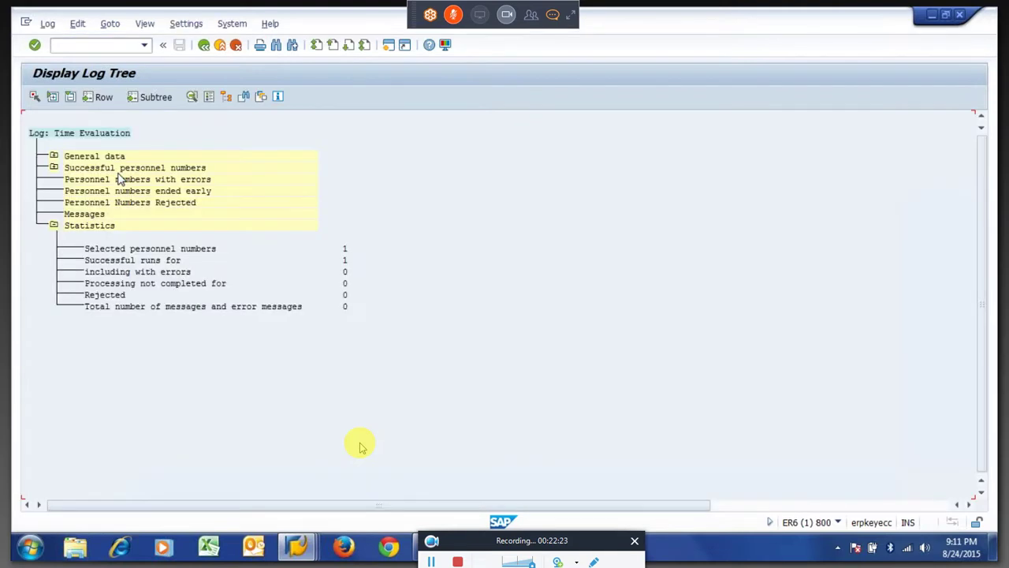
# Expand the successful personnel numbers, employee, 15.04.2015 and its Manage time accounts step.
pyautogui.click(53, 167)
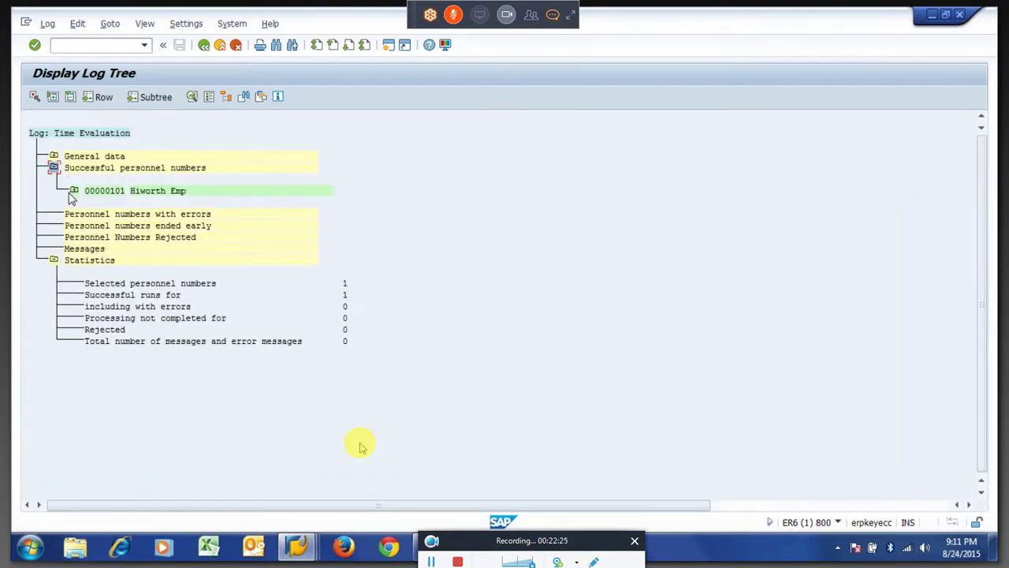
pyautogui.click(73, 192)
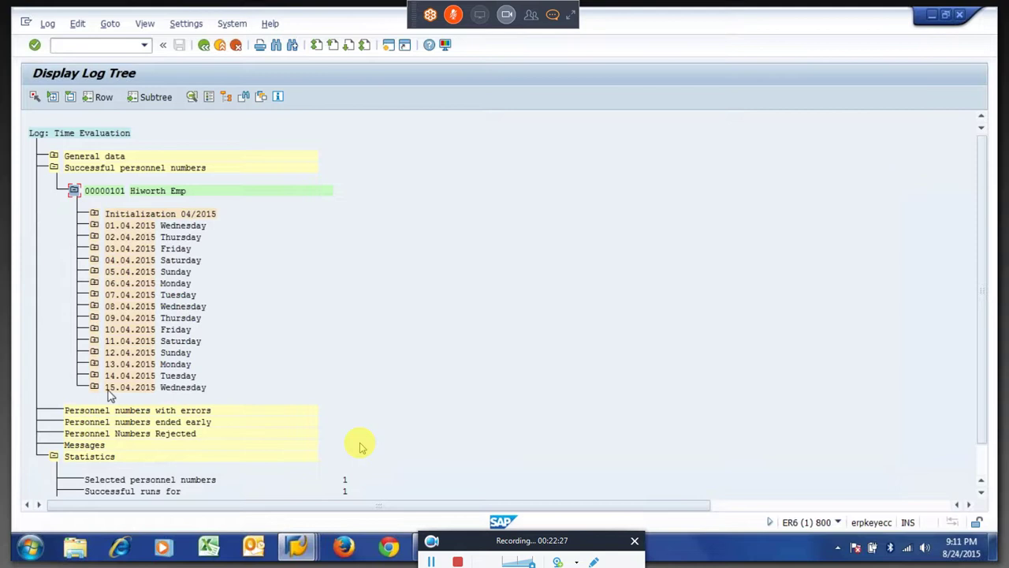
pyautogui.click(154, 388)
pyautogui.click(172, 393)
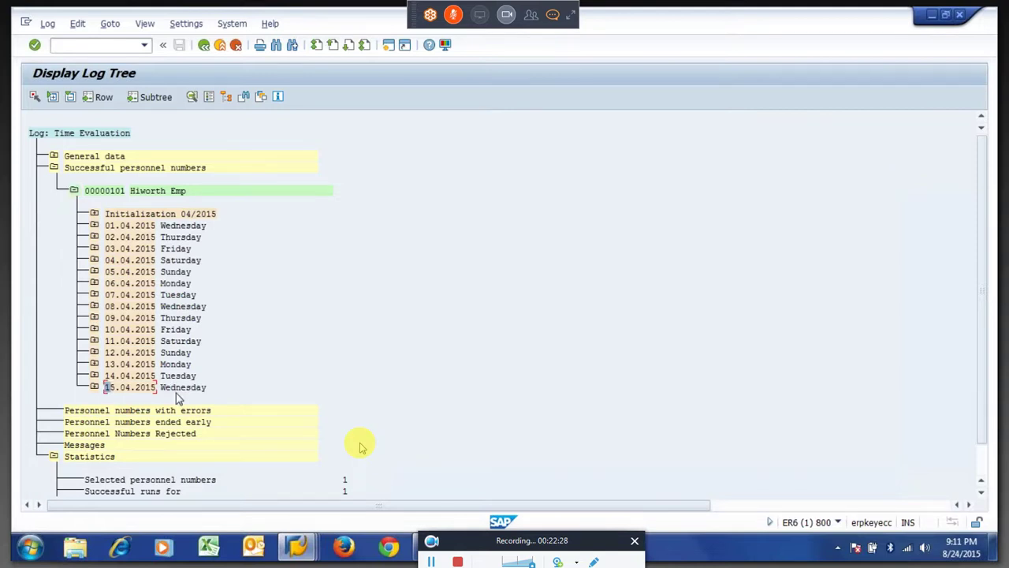
pyautogui.click(95, 387)
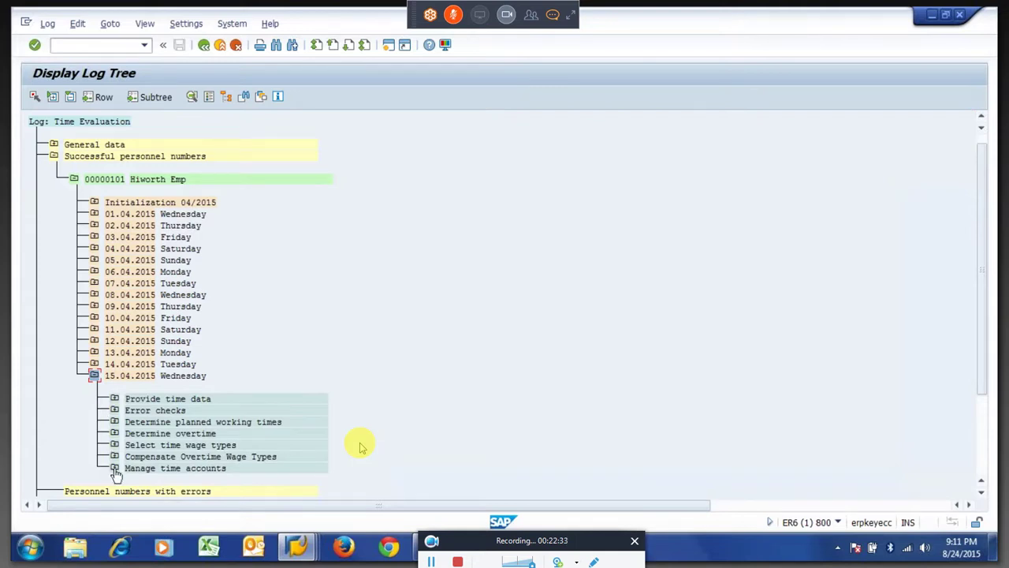
pyautogui.click(115, 469)
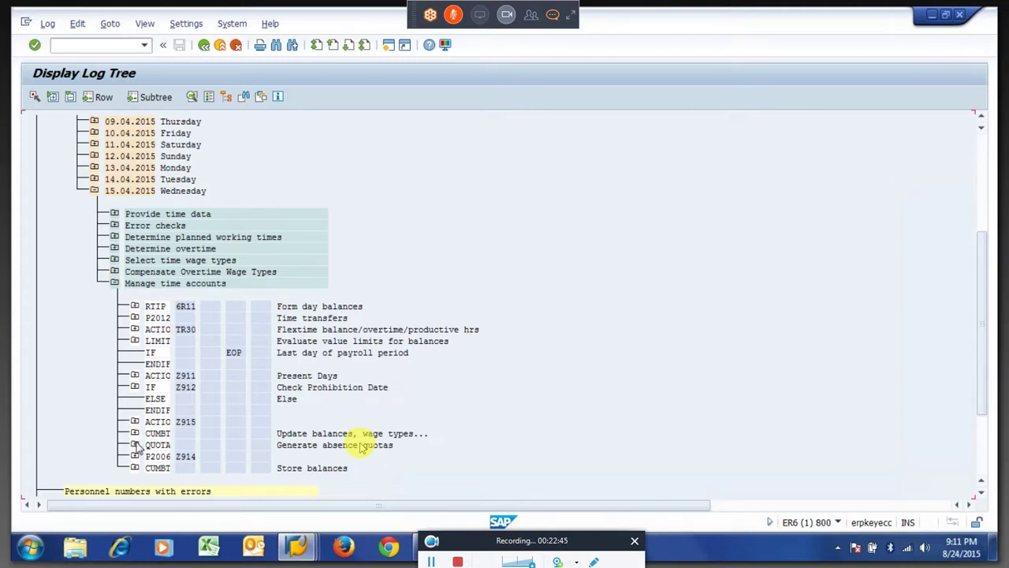
# Review the ABWKONTI table under QUOTA > Output, then return to the Z908 rule window.
pyautogui.click(135, 445)
pyautogui.click(155, 468)
pyautogui.doubleClick(223, 433)
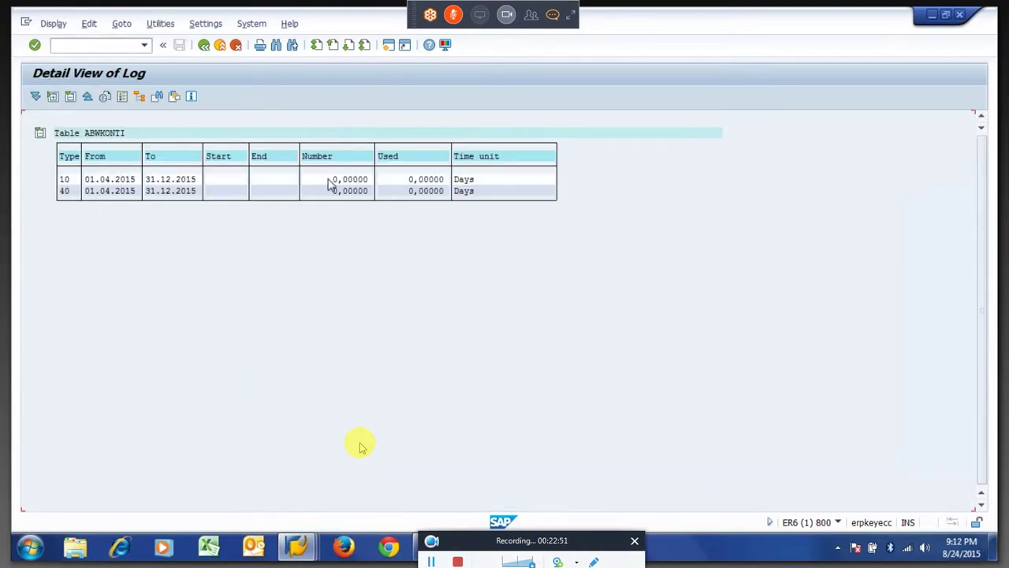
pyautogui.click(203, 47)
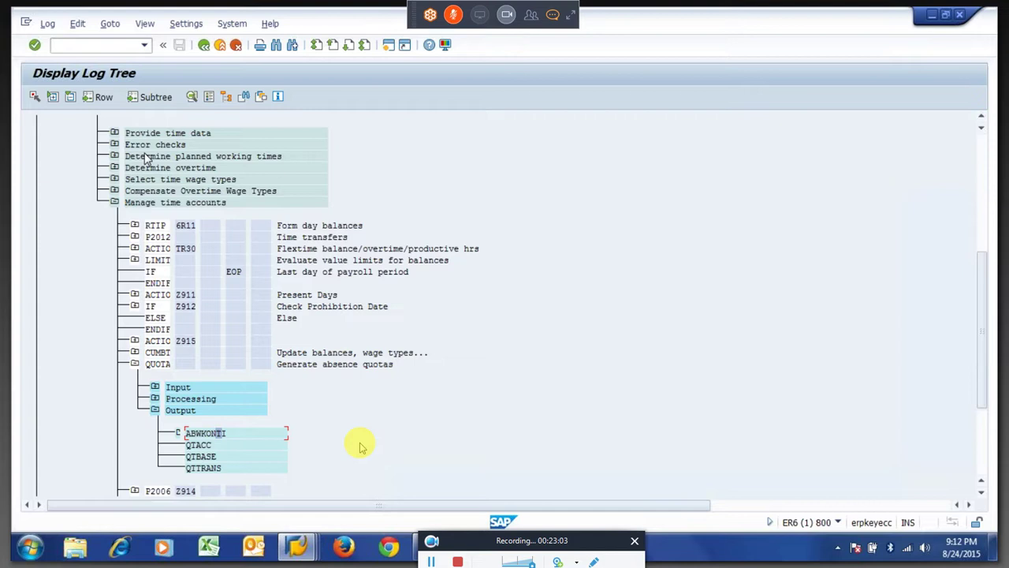
pyautogui.hotkey('alt', 'Tab')
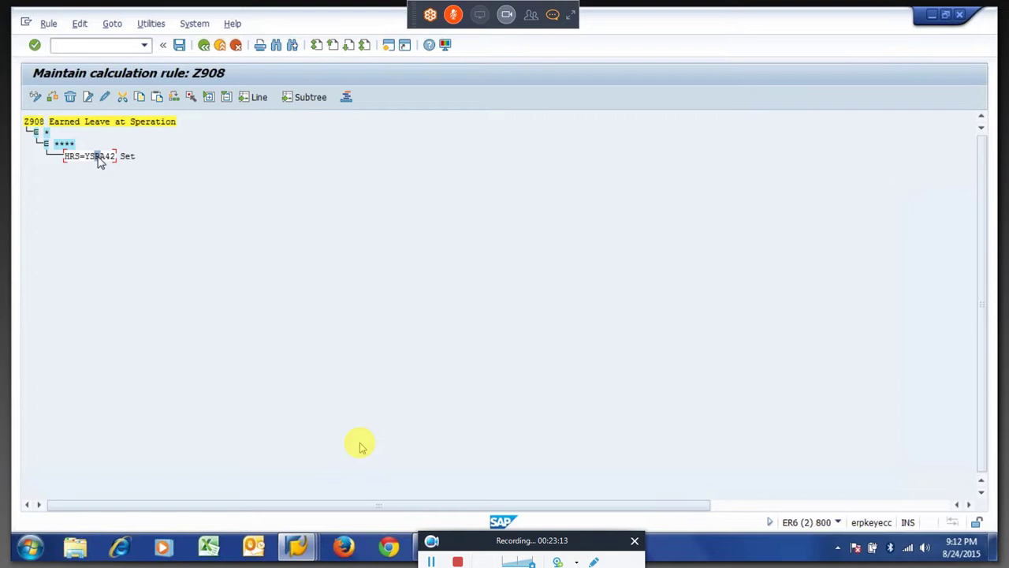
# Add an HRS?0 decision after HRS=YSRA42 with '*' and '=' branches.
pyautogui.click(89, 98)
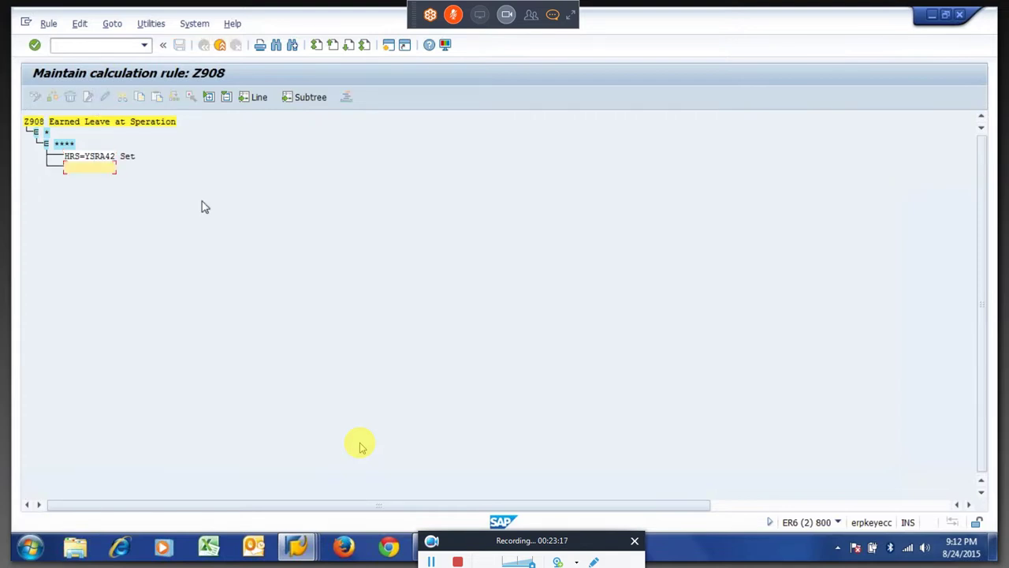
pyautogui.write('hrs?0')
pyautogui.press('Return')
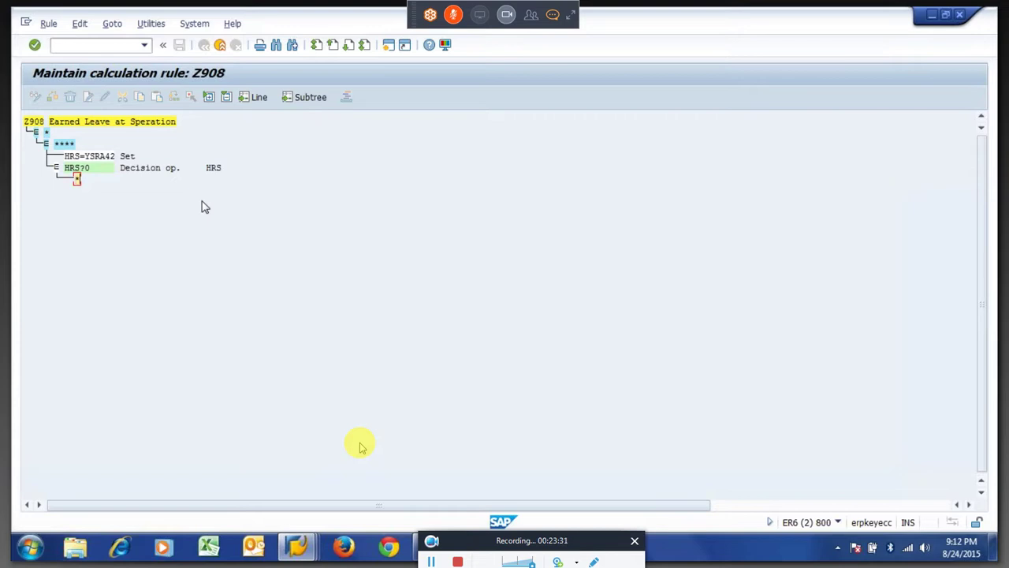
pyautogui.write('*')
pyautogui.press('Return')
pyautogui.write('=')
pyautogui.press('Return')
pyautogui.press('Return')
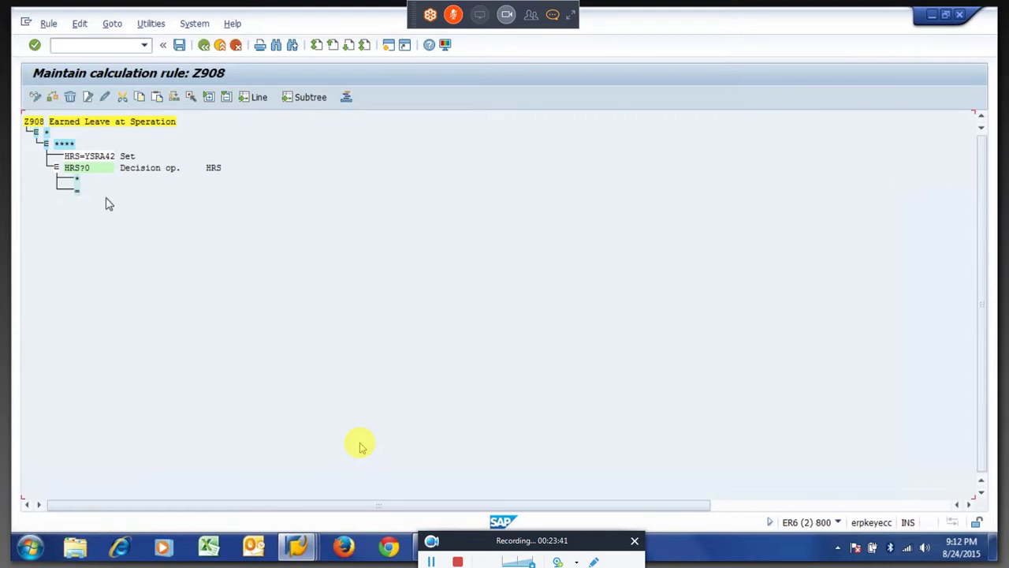
# Under the '=' branch, add the sub-level operations HRS=1 and ADDDBZ901Z.
pyautogui.click(77, 191)
pyautogui.click(88, 97)
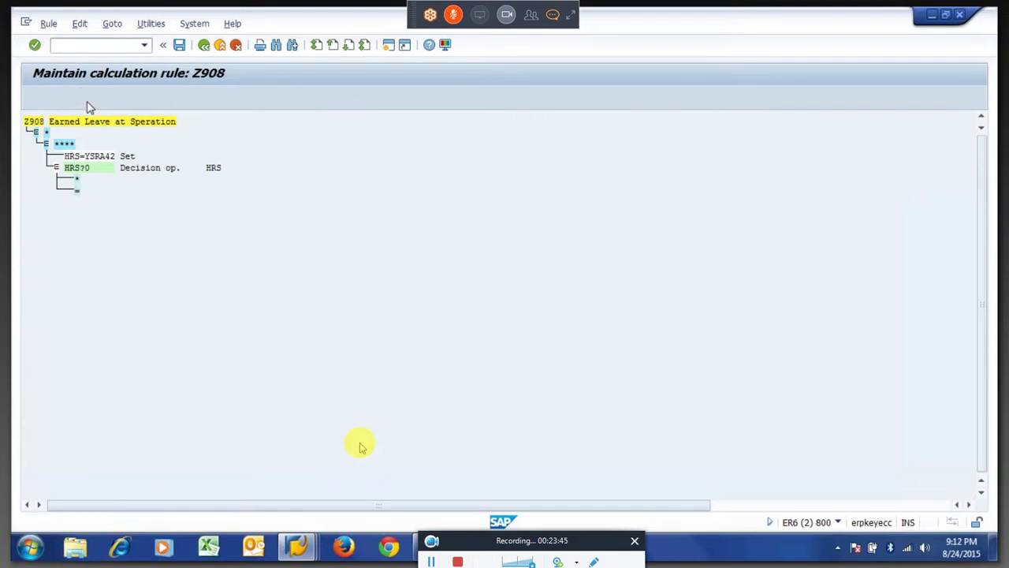
pyautogui.click(356, 234)
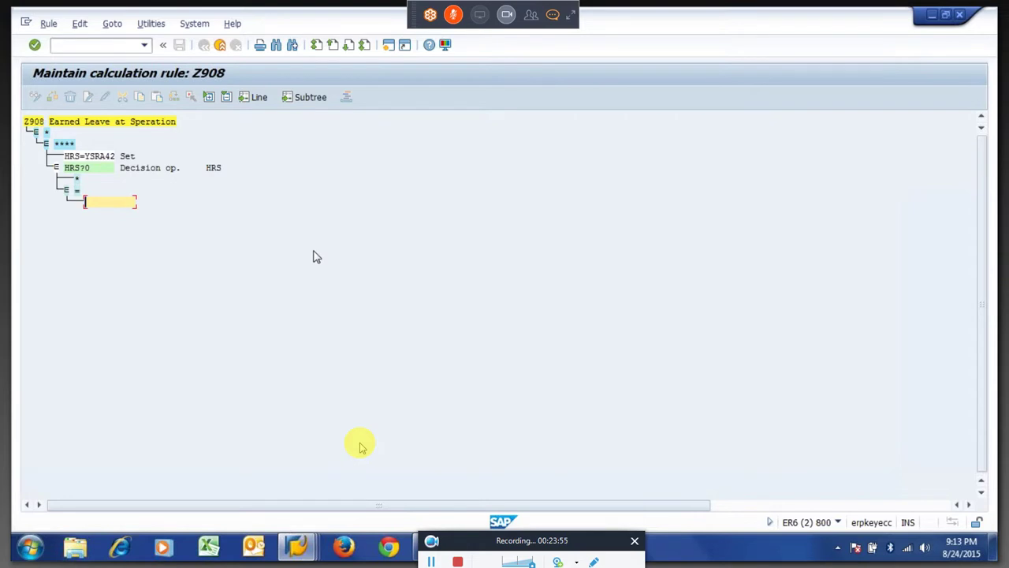
pyautogui.write('hrs=1')
pyautogui.press('Return')
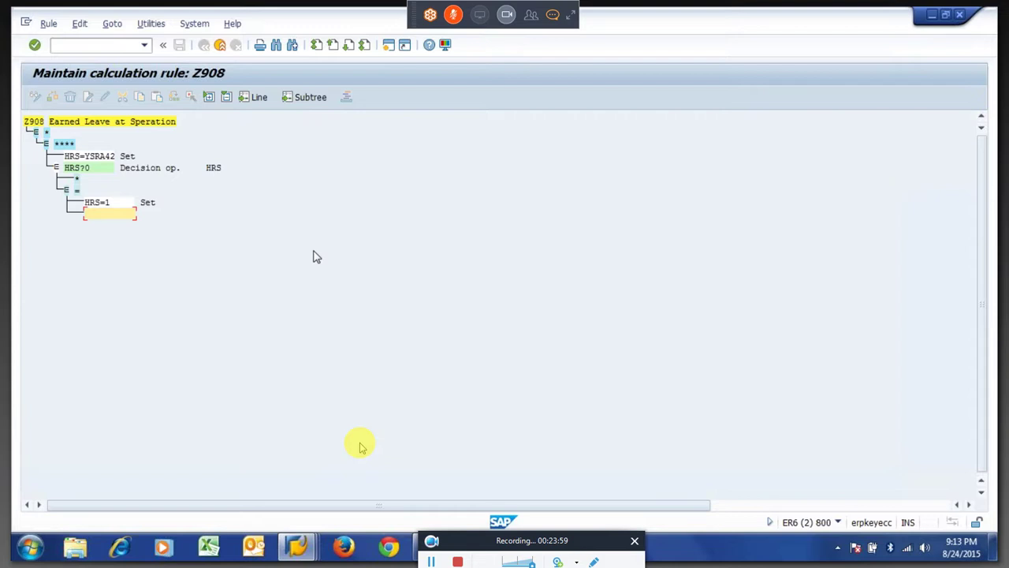
pyautogui.write('adddbz901z')
pyautogui.press('Return')
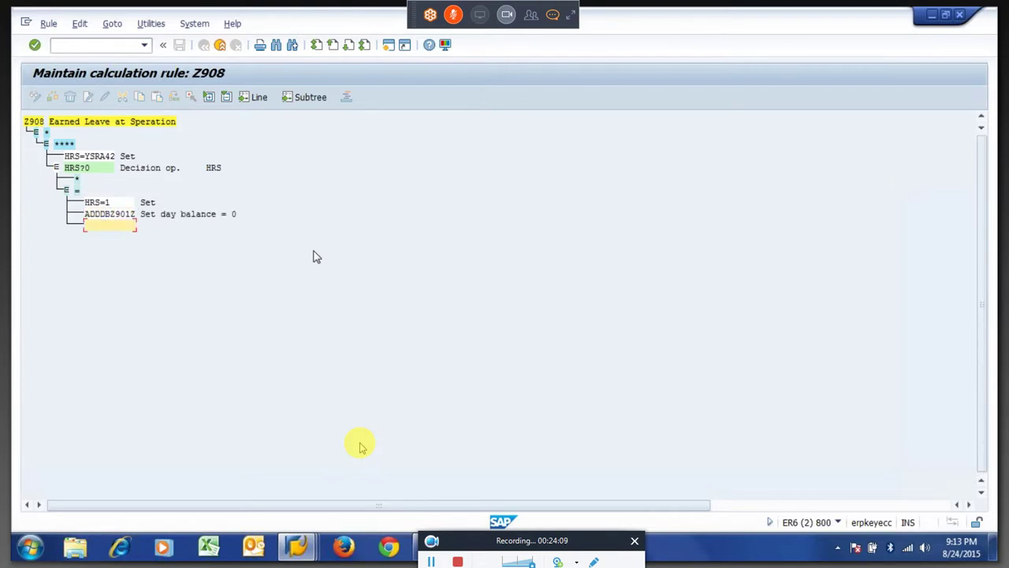
pyautogui.press('Return')
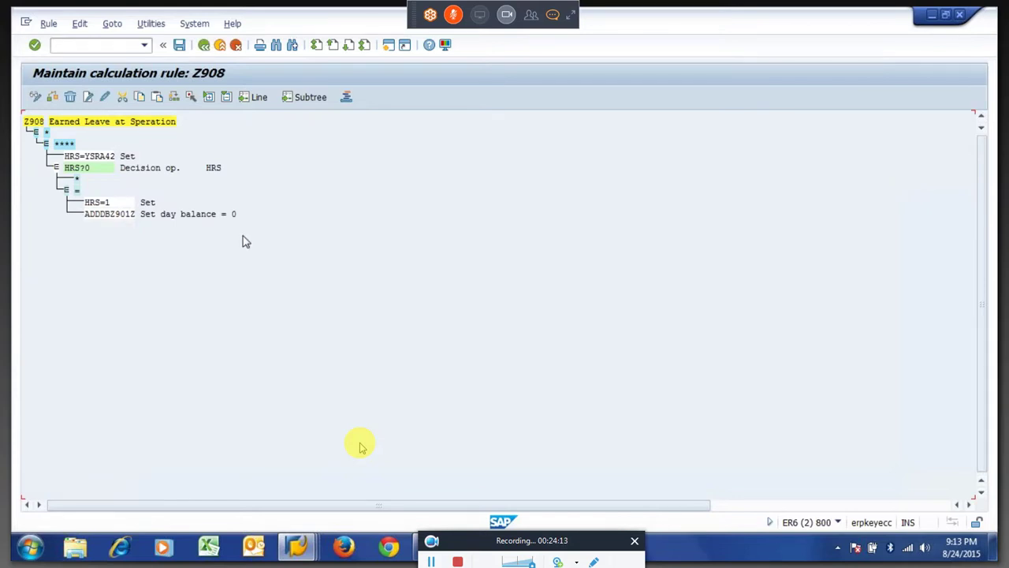
# Add a LEAVE operation under the '*' branch and save Z908 to the customizing request.
pyautogui.click(77, 180)
pyautogui.click(88, 97)
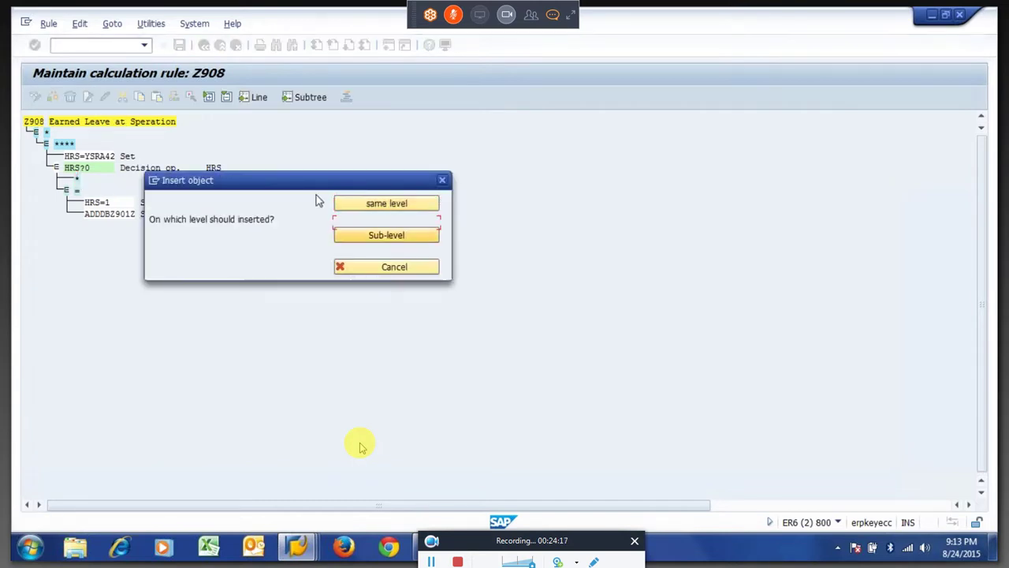
pyautogui.press('Return')
pyautogui.write('leave')
pyautogui.press('Return')
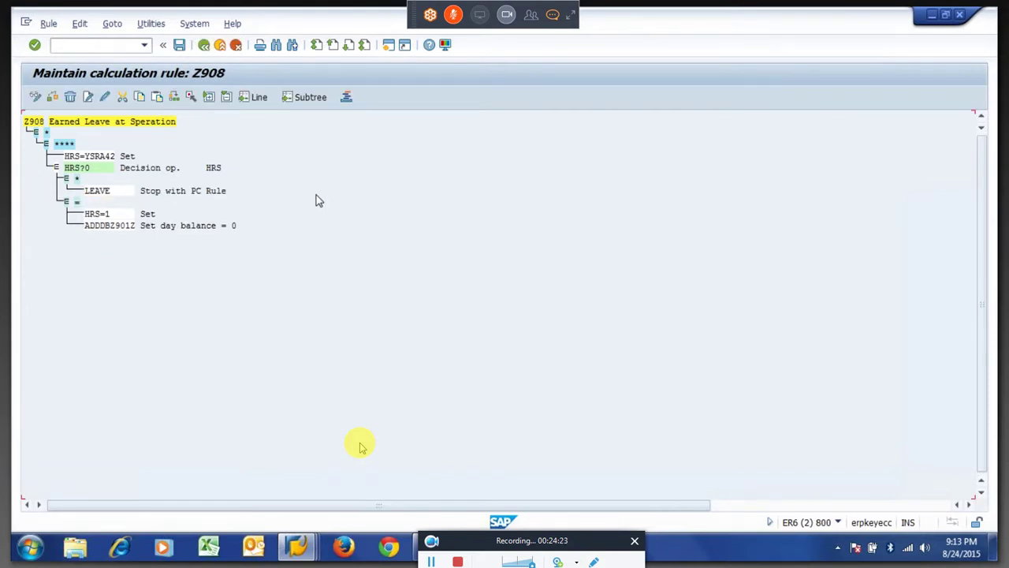
pyautogui.hotkey('ctrl', 's')
pyautogui.moveTo(68, 160); pyautogui.dragTo(117, 158)
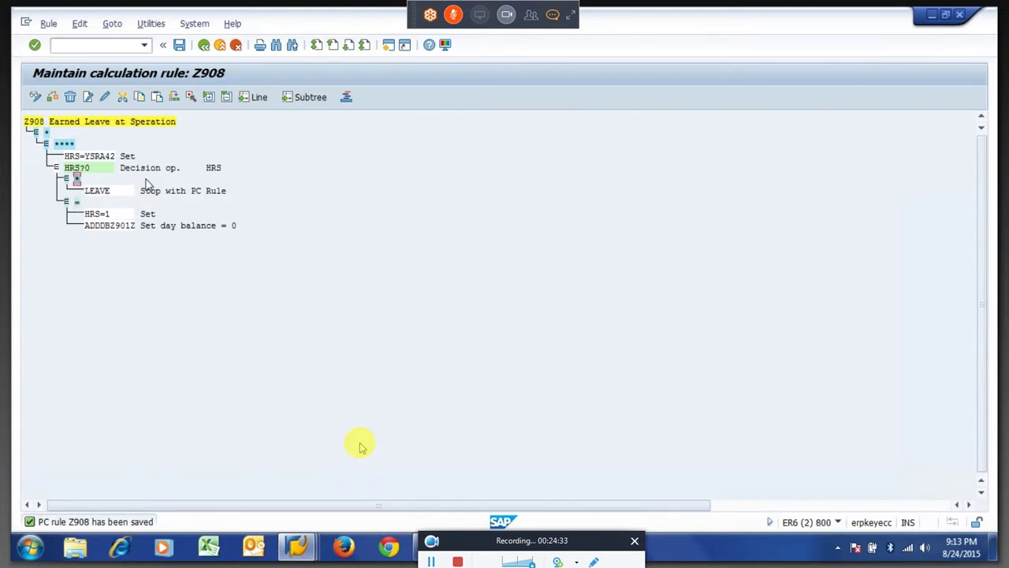
pyautogui.hotkey('ctrl', 's')
pyautogui.press('Return')
# Insert an empty '<' branch at the same level, between LEAVE and '='.
pyautogui.click(89, 97)
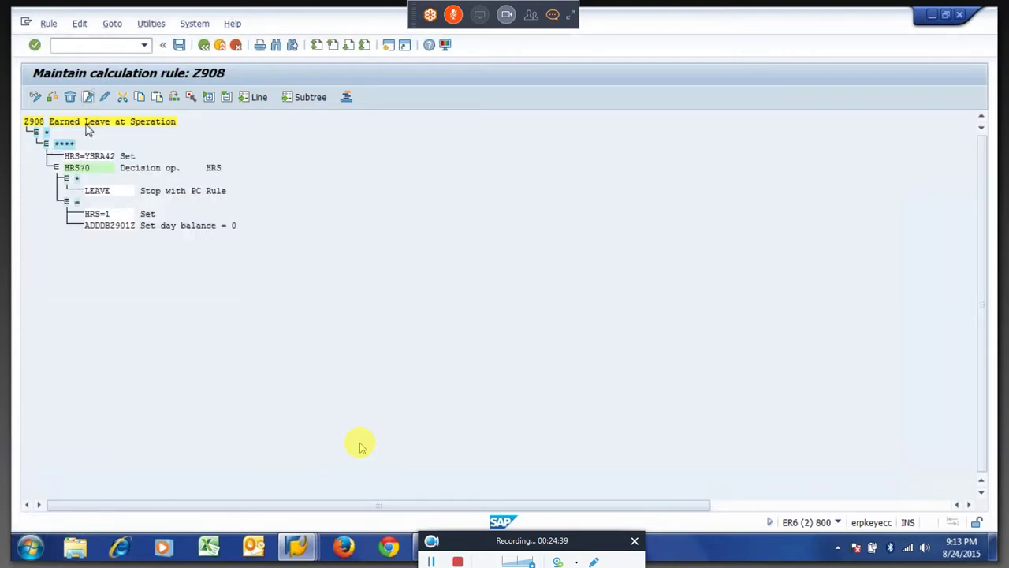
pyautogui.click(365, 237)
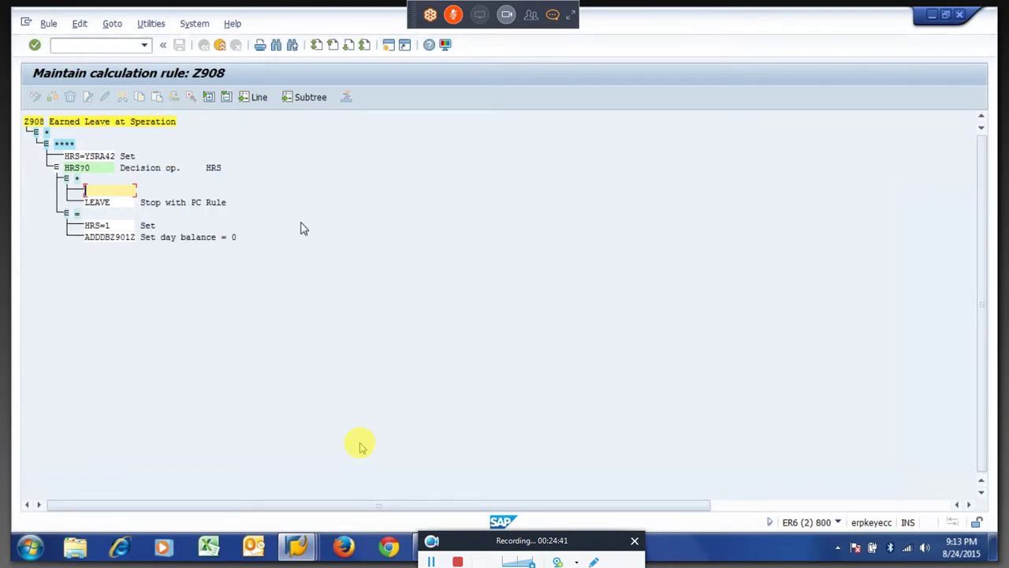
pyautogui.click(79, 180)
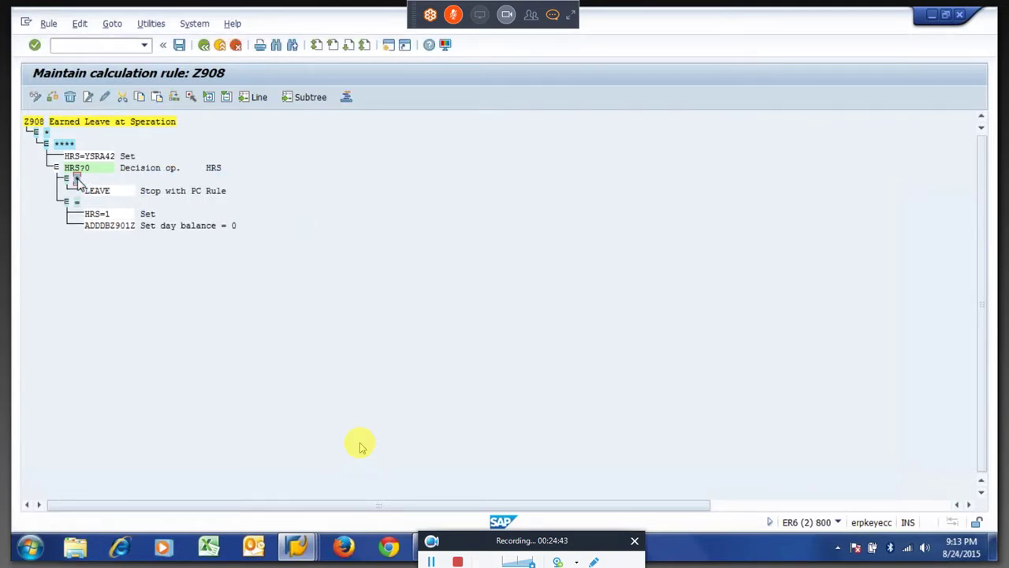
pyautogui.click(88, 97)
pyautogui.click(366, 237)
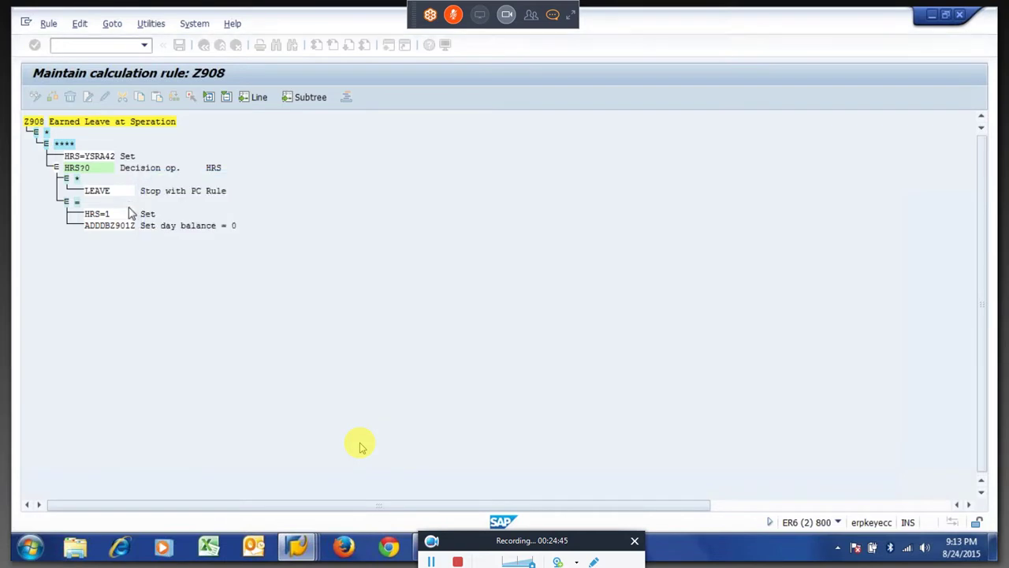
pyautogui.click(76, 180)
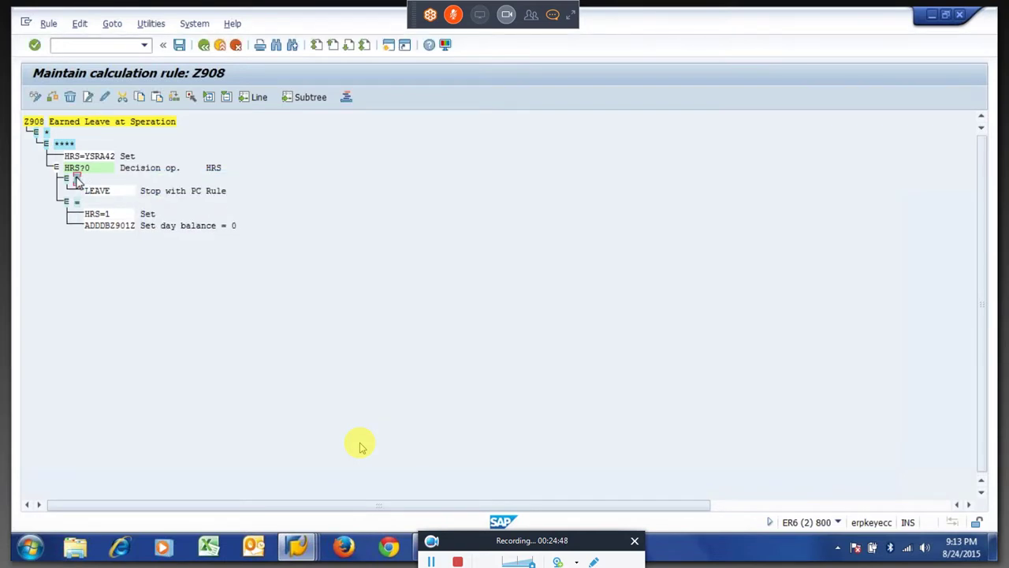
pyautogui.click(87, 97)
pyautogui.press('Return')
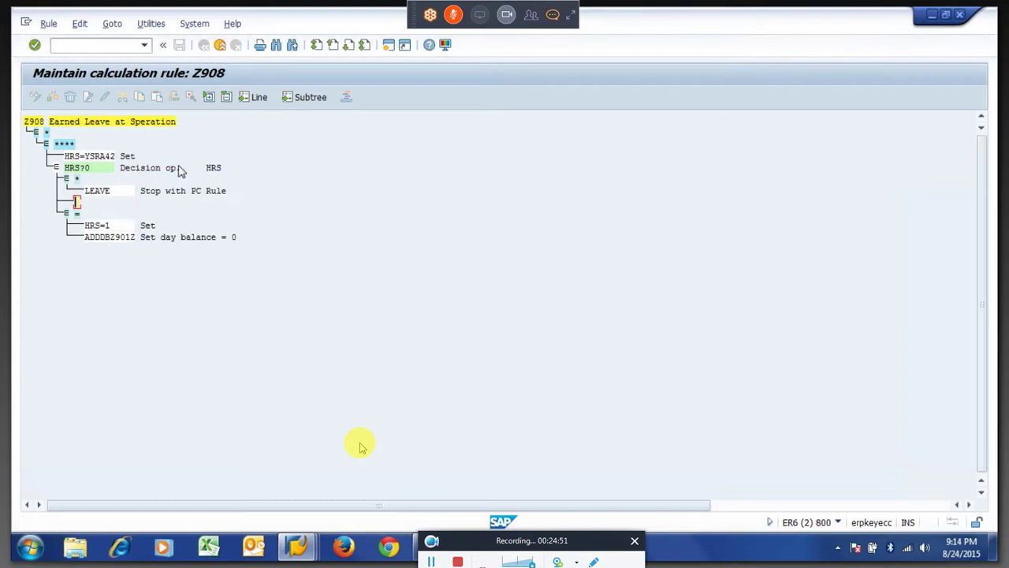
pyautogui.write('<')
pyautogui.press('Return')
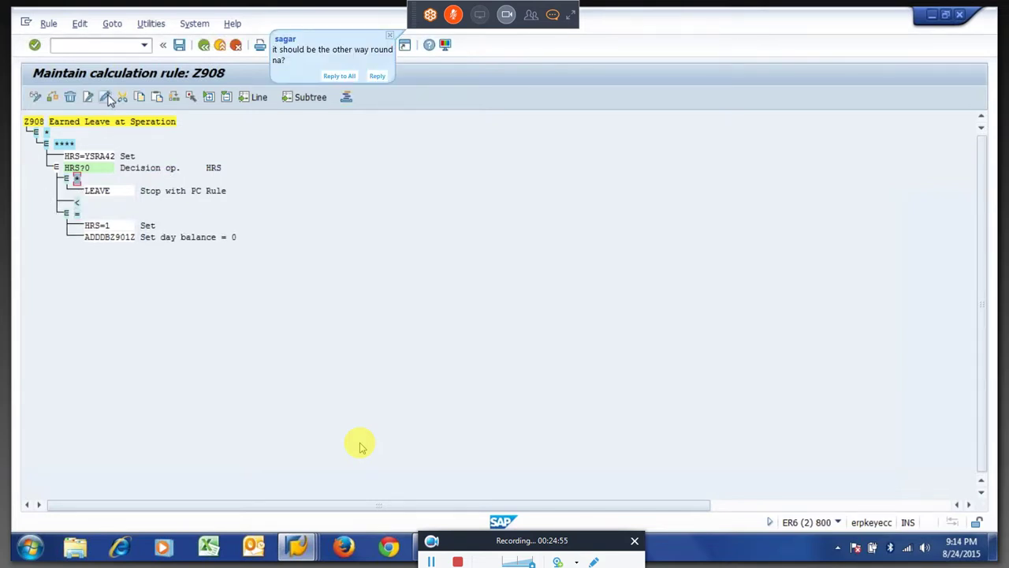
# Change the '*' branch to '>', set the second branch to '<', and save the rule.
pyautogui.doubleClick(76, 178)
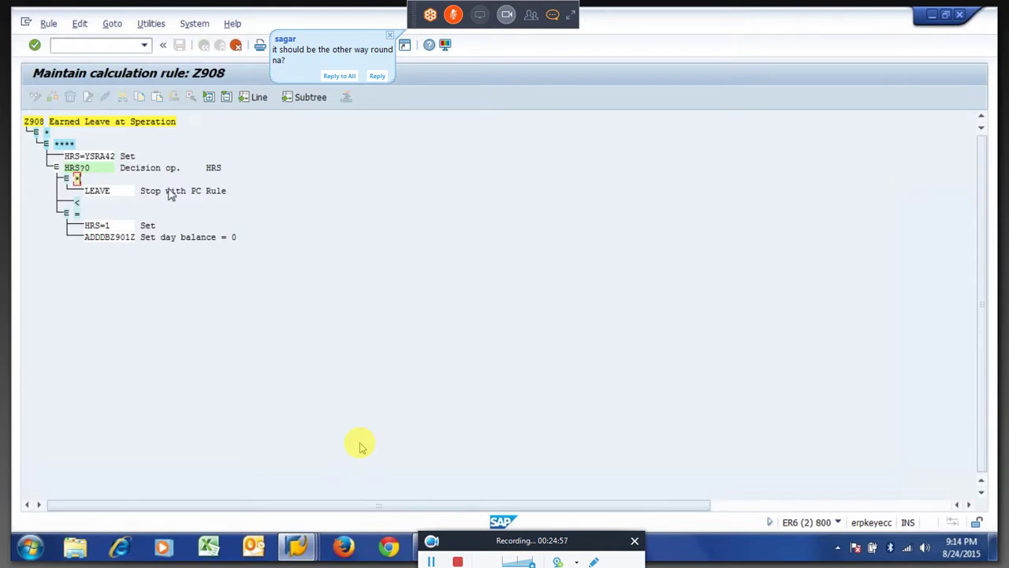
pyautogui.press('Delete')
pyautogui.write('>')
pyautogui.press('Return')
pyautogui.click(77, 203)
pyautogui.write('<')
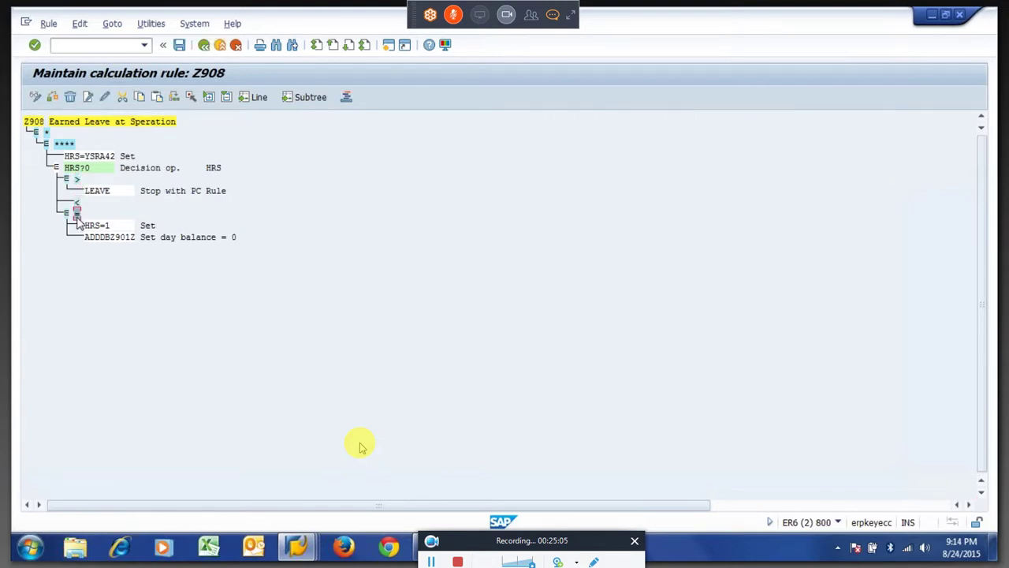
pyautogui.hotkey('ctrl', 's')
pyautogui.press('Return')
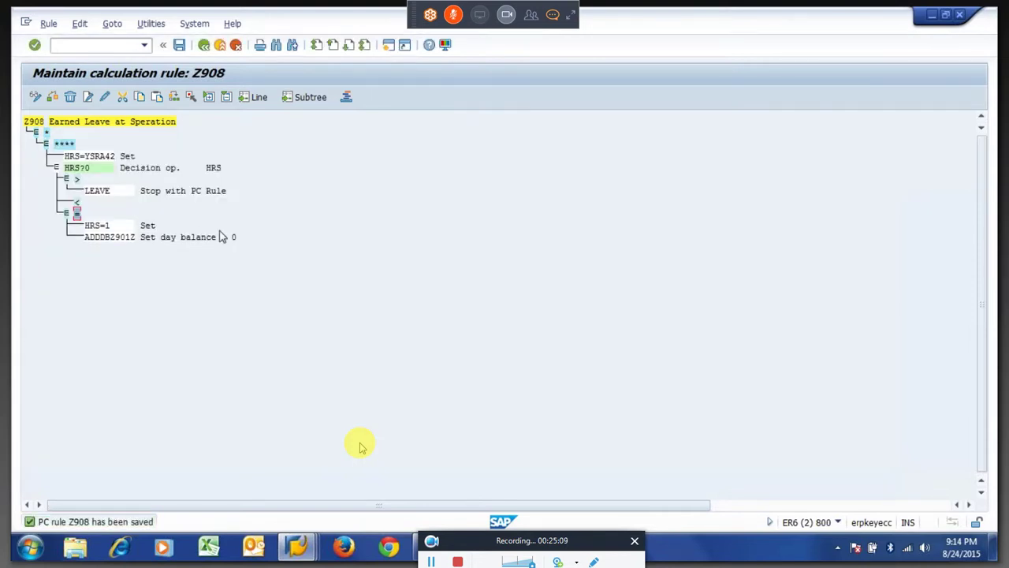
pyautogui.press('F3')
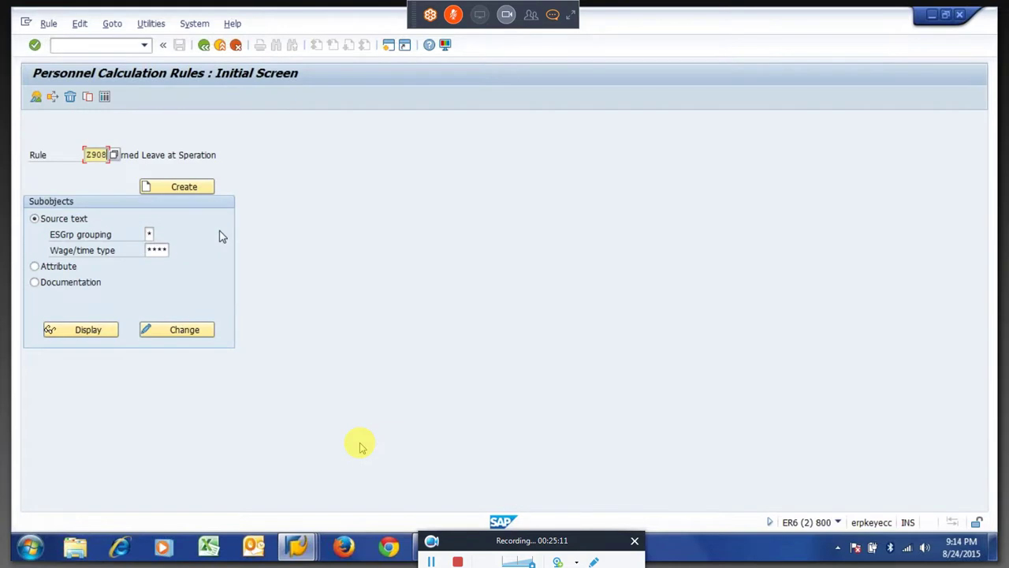
# Open schema ZM64 for editing through PE01.
pyautogui.press('Return')
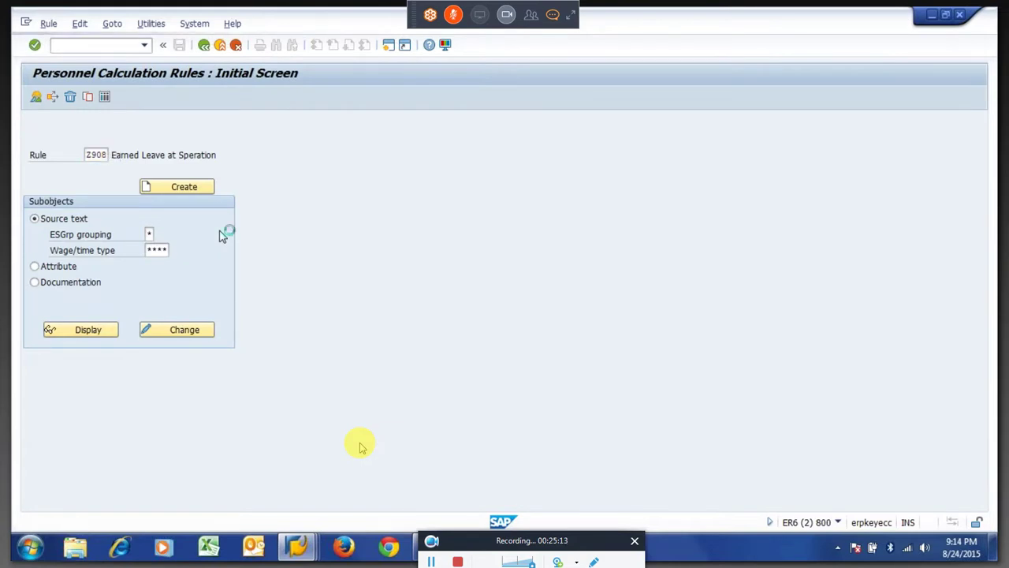
pyautogui.write('pe01')
pyautogui.press('Return')
pyautogui.write('zm')
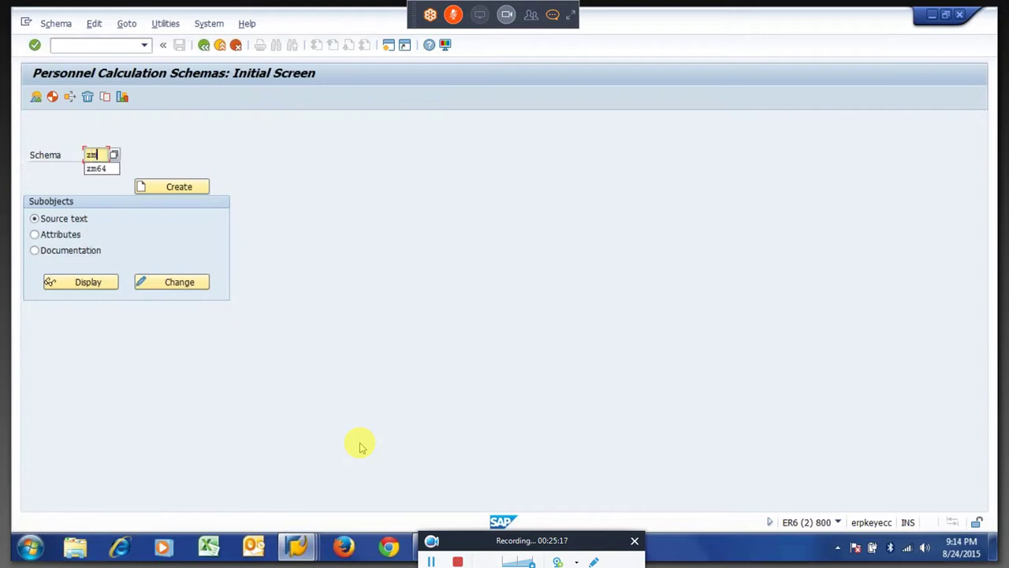
pyautogui.write('64')
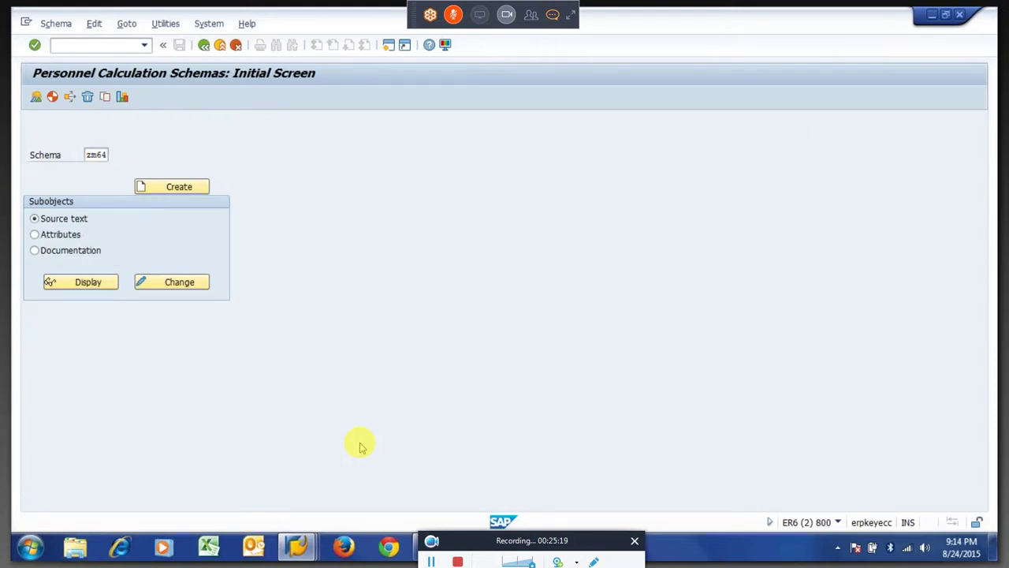
pyautogui.press('Return')
pyautogui.click(187, 289)
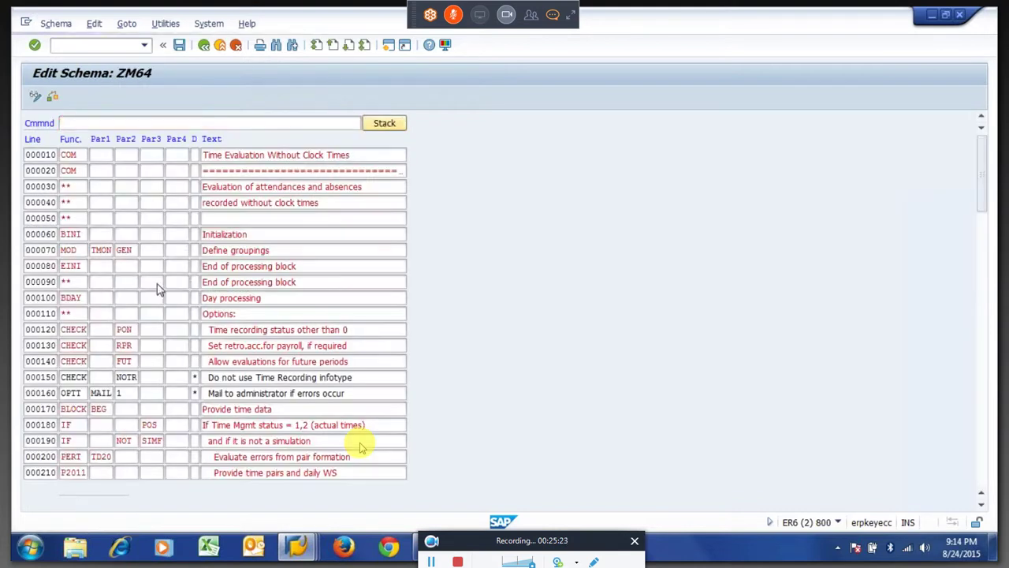
# Insert a new line after 000760 (ACTIO Z910) holding ACTIO Z908.
pyautogui.scroll(-7, 358, 447)
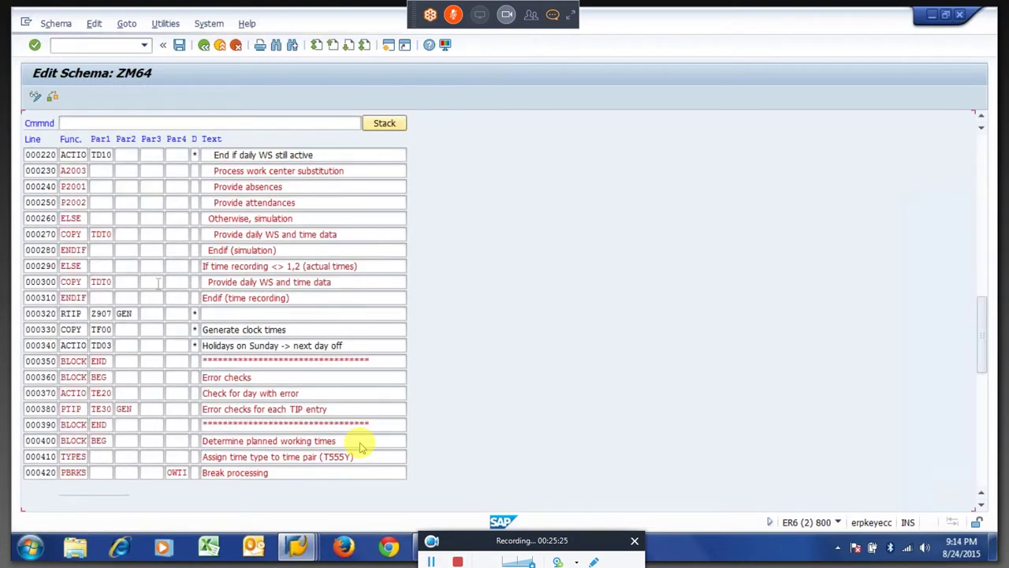
pyautogui.scroll(-7, 359, 447)
pyautogui.scroll(-7, 358, 447)
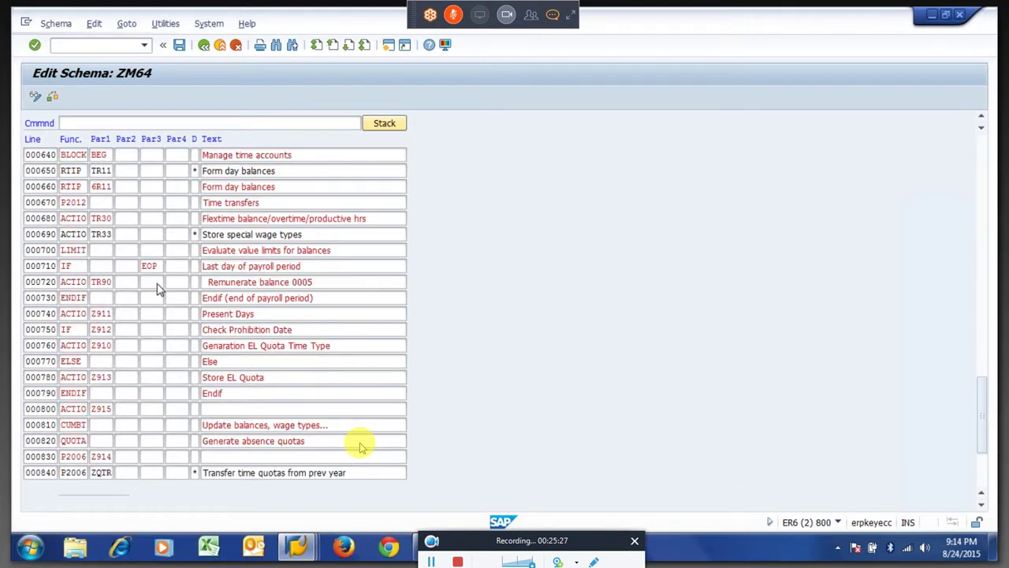
pyautogui.scroll(-7, 359, 447)
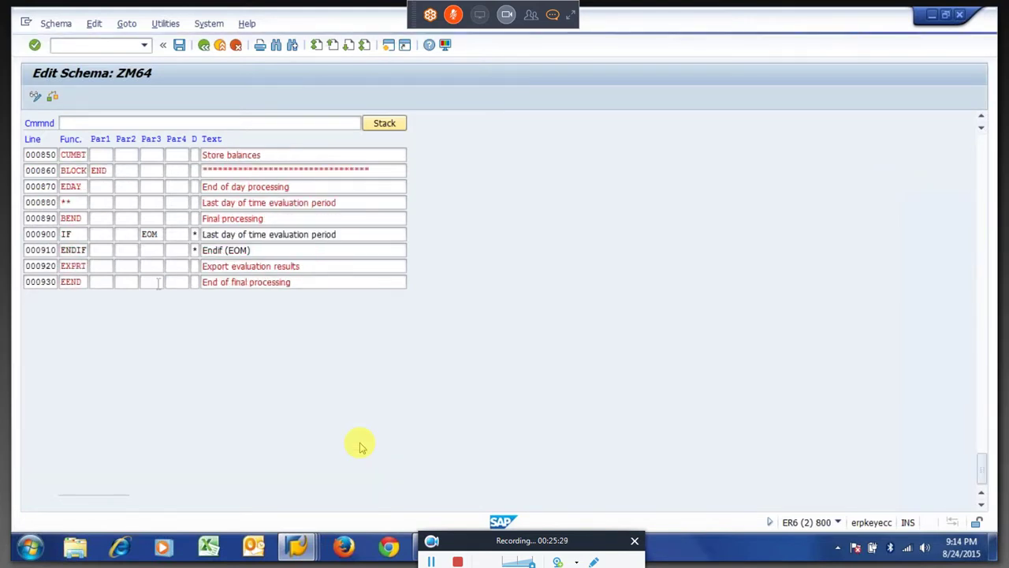
pyautogui.scroll(7, 359, 447)
pyautogui.press('Up')
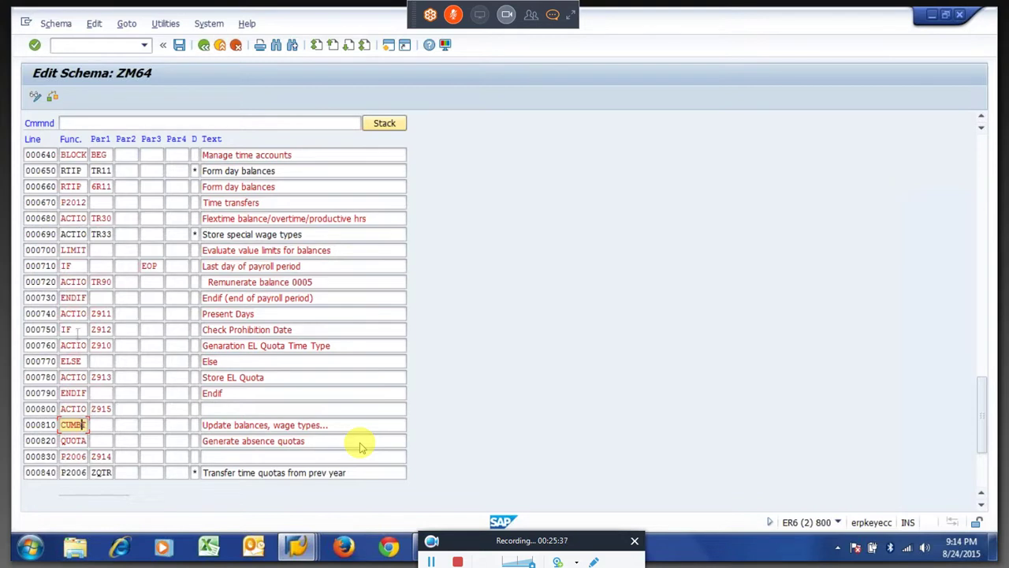
pyautogui.press('Up')
pyautogui.press('Up')
pyautogui.press('Up')
pyautogui.press('Up')
pyautogui.press('Up')
pyautogui.press('Up')
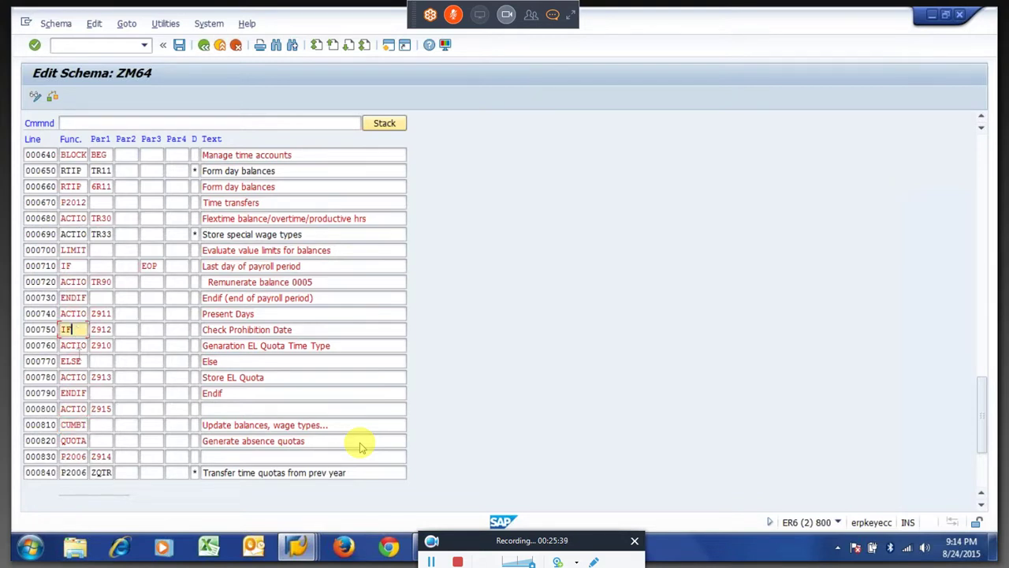
pyautogui.press('Down')
pyautogui.press('Down')
pyautogui.press('Down')
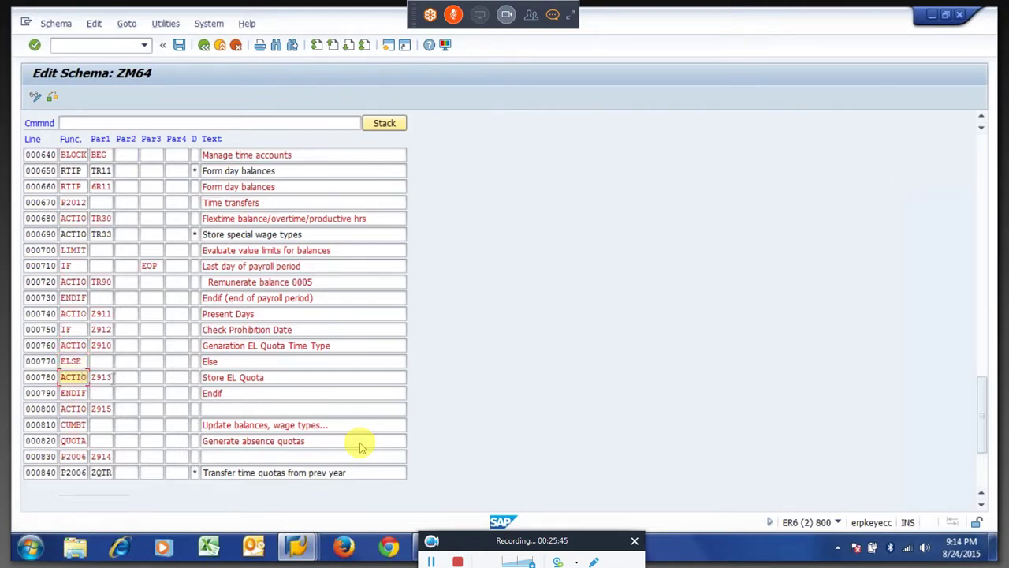
pyautogui.press('Up')
pyautogui.press('Up')
pyautogui.press('Up')
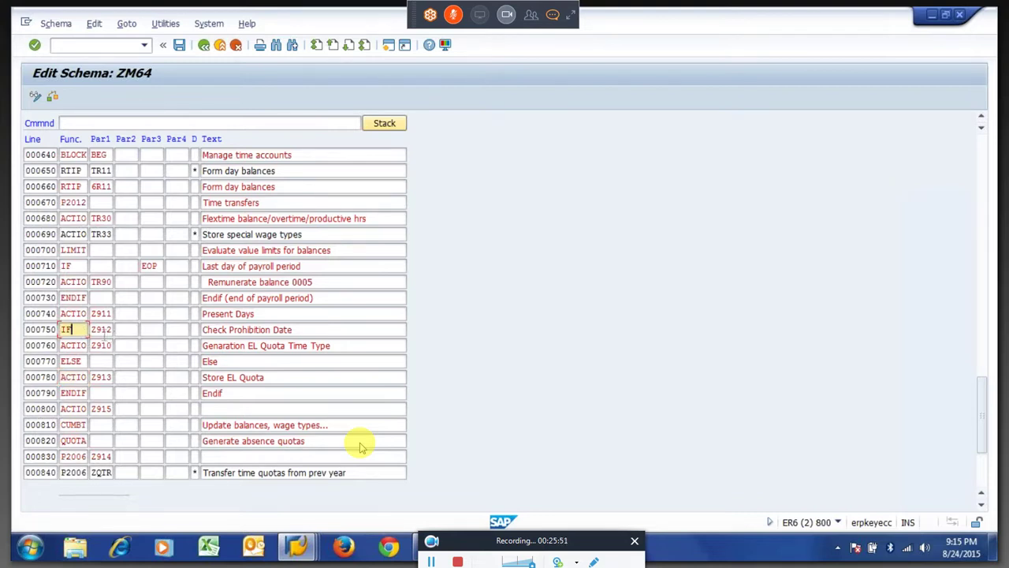
pyautogui.press('Tab')
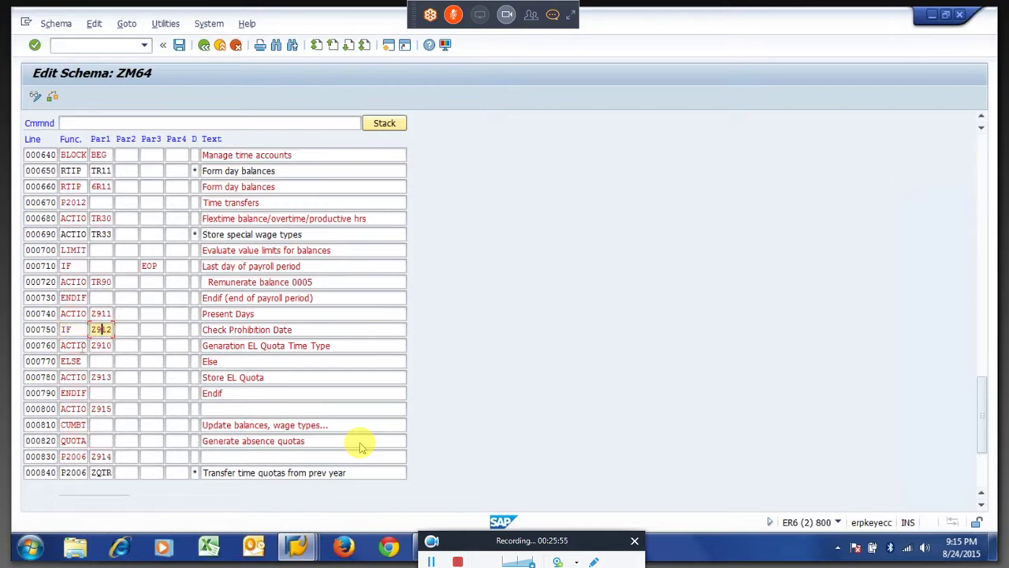
pyautogui.press('Down')
pyautogui.press('Left')
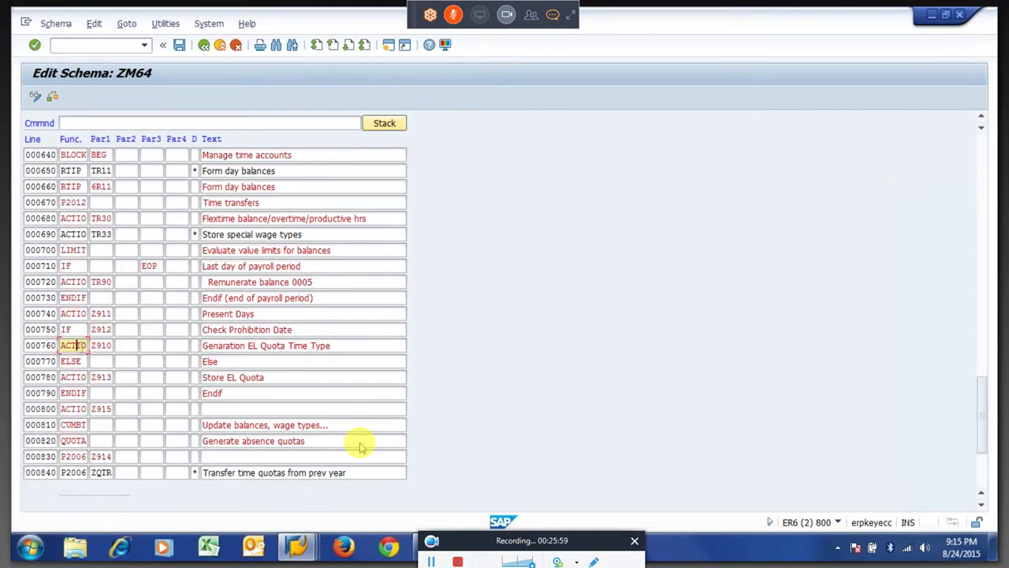
pyautogui.hotkey('shift', 'Tab')
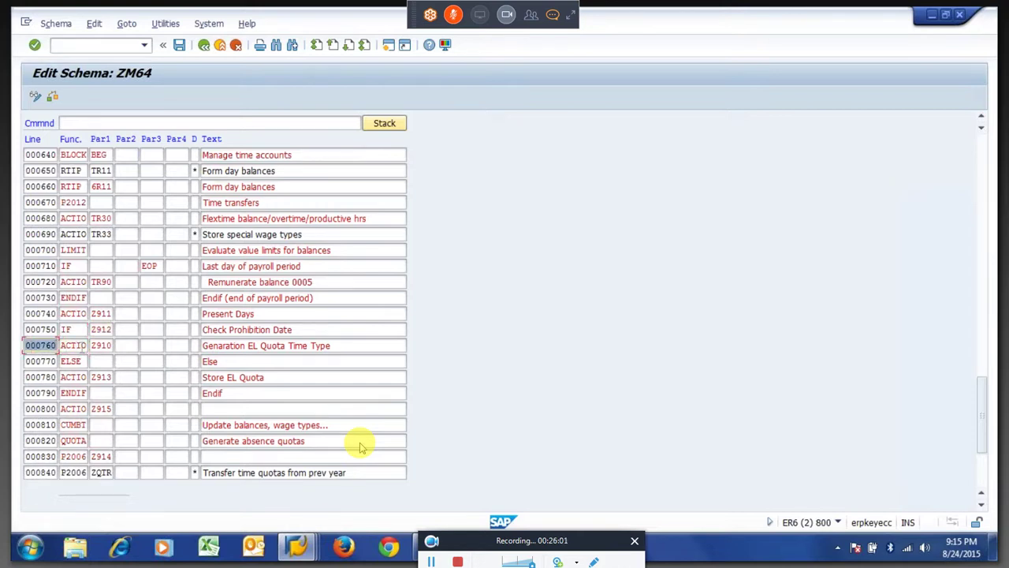
pyautogui.write('i')
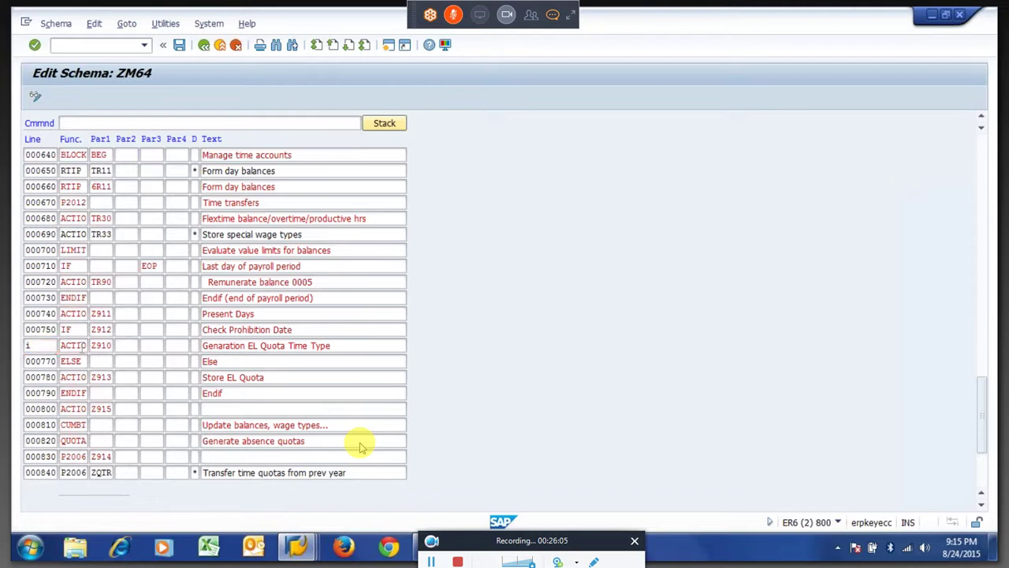
pyautogui.press('Return')
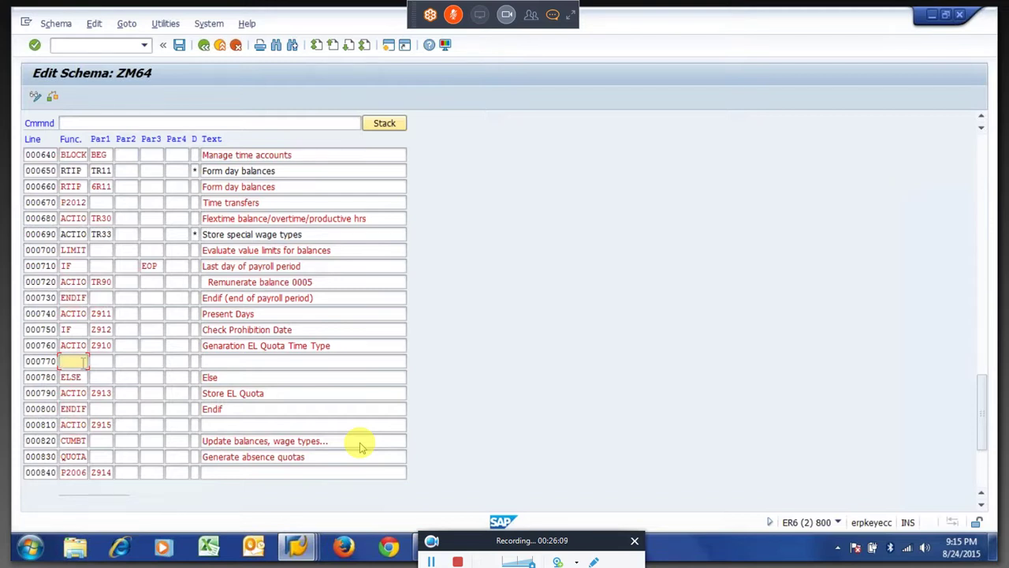
pyautogui.write('actio')
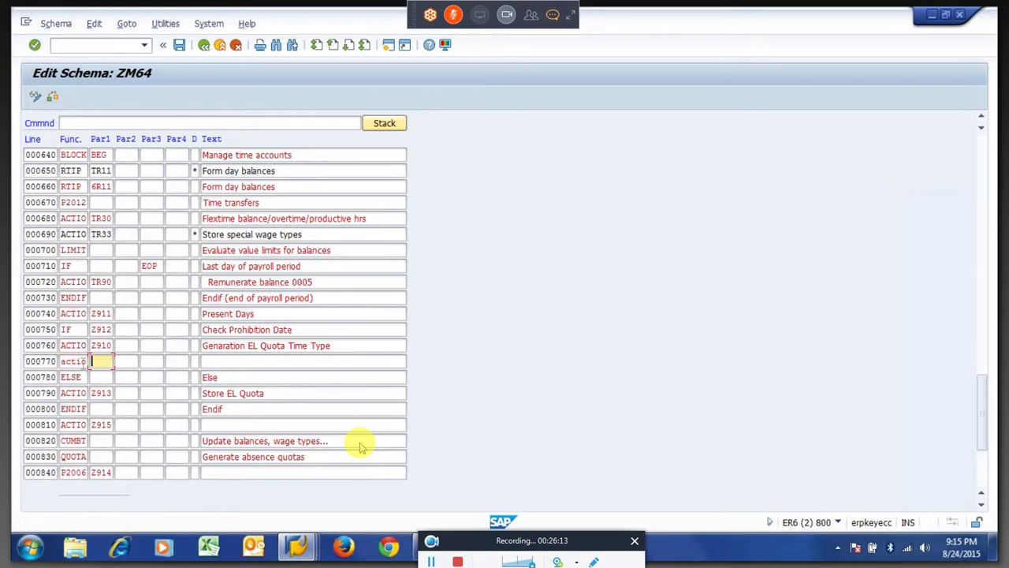
pyautogui.write('Z908')
pyautogui.press('Return')
# Confirm ACTIO Z908 sits inside the IF Z912 block, then return to the time-evaluation log.
pyautogui.hotkey('shift', 'Tab')
pyautogui.press('Up')
pyautogui.press('Up')
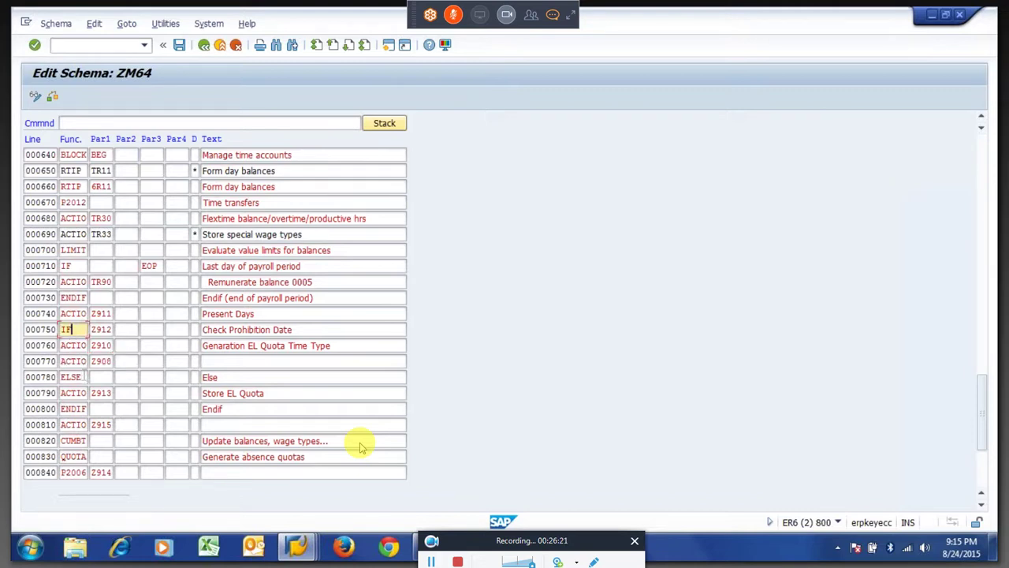
pyautogui.press('Down')
pyautogui.press('Down')
pyautogui.press('Down')
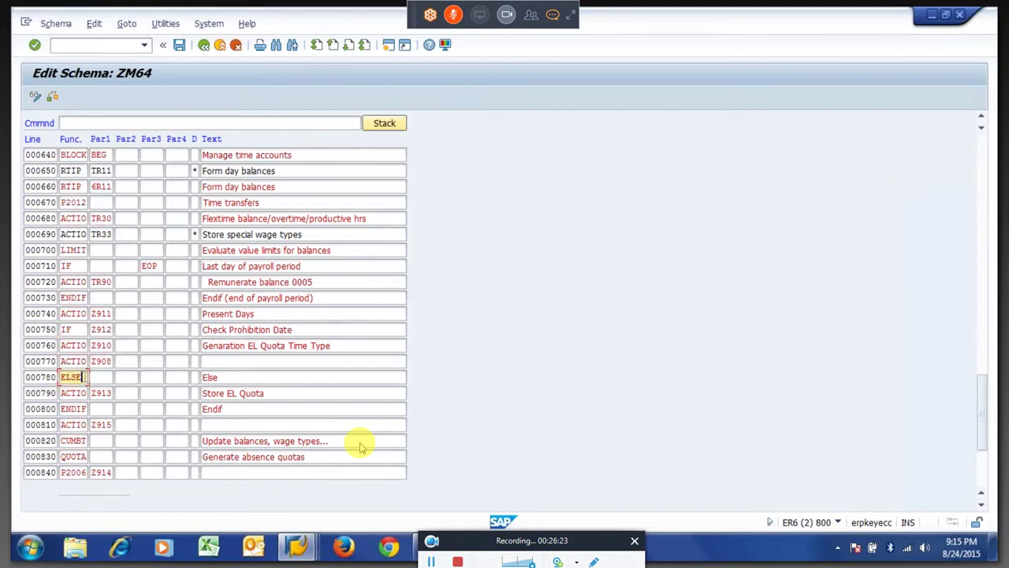
pyautogui.press('Return')
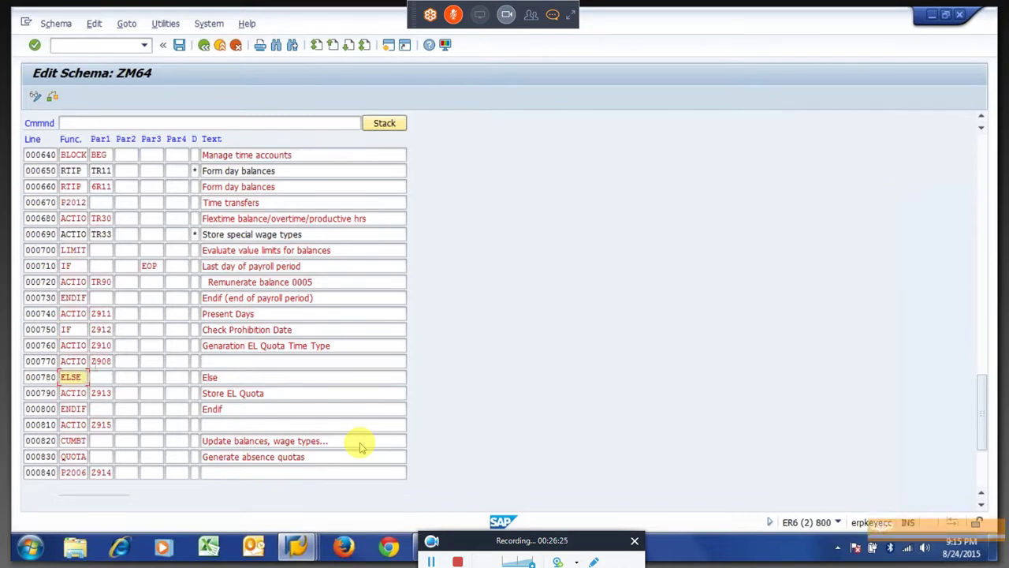
pyautogui.hotkey('shift', 'Tab')
pyautogui.press('Up')
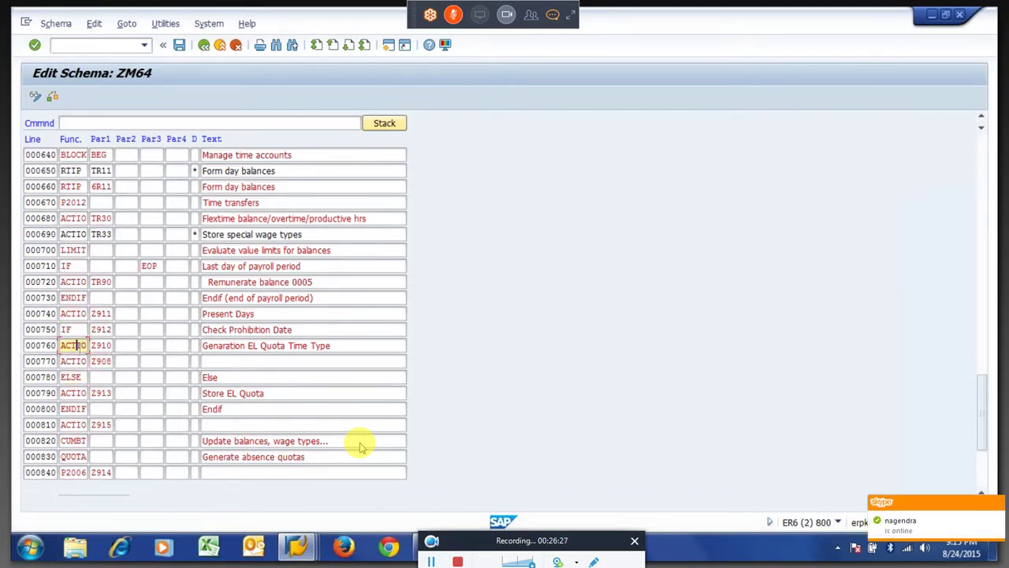
pyautogui.press('Down')
pyautogui.press('Tab')
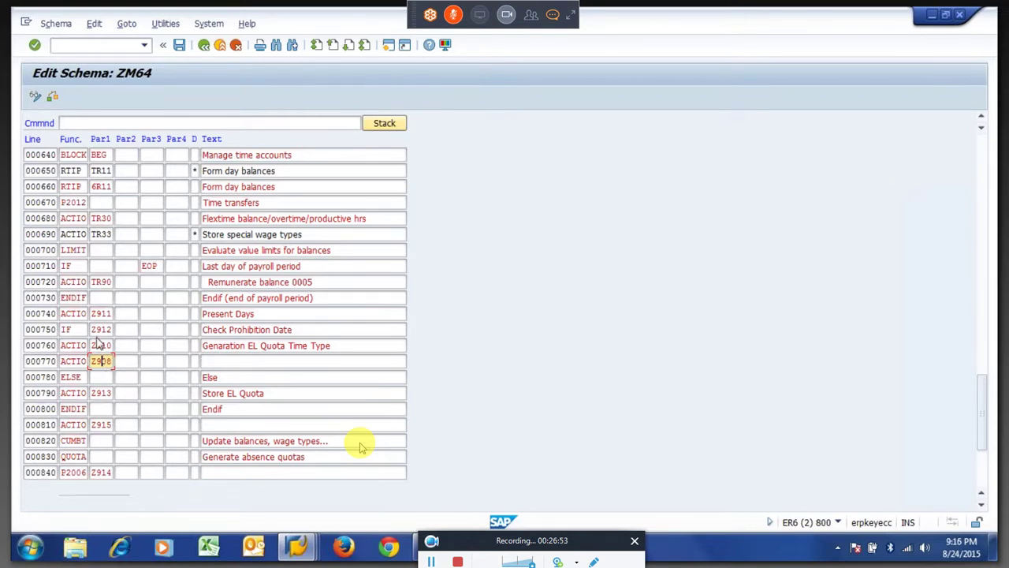
pyautogui.click(85, 328)
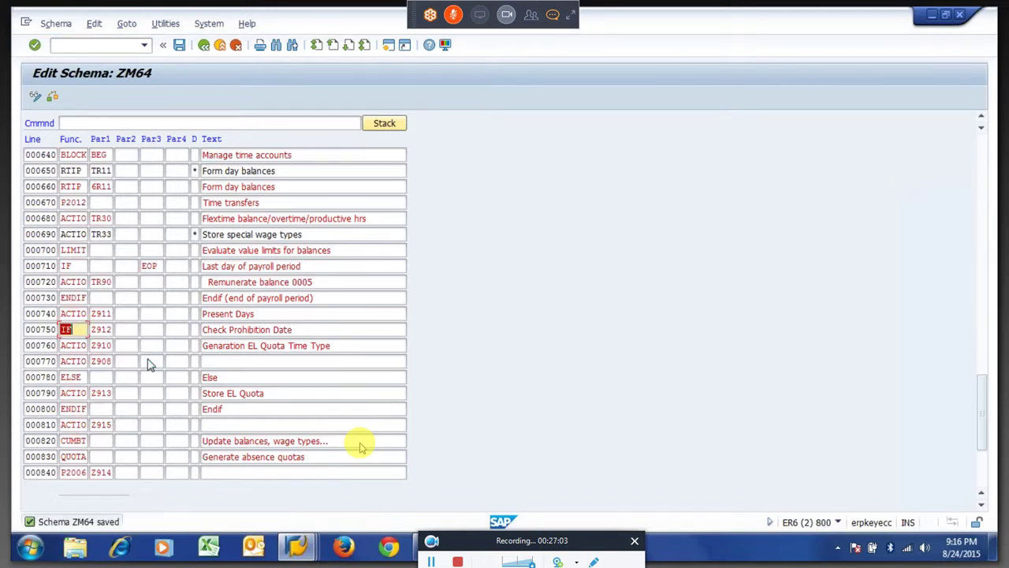
pyautogui.hotkey('alt', 'Tab')
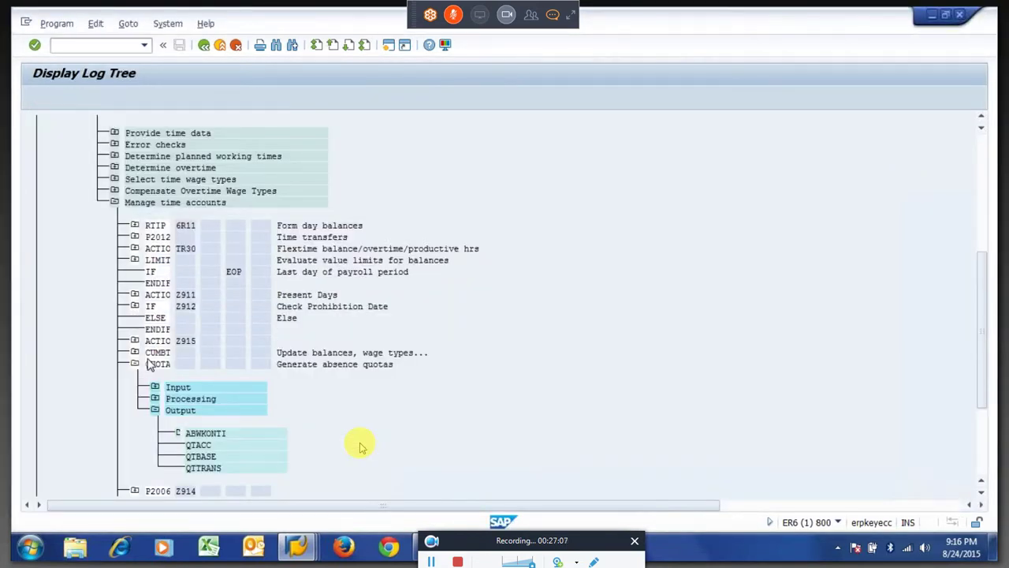
# Rerun time evaluation and open Call rule Z910 under 15.04.2015 > Manage time accounts > IF Z912.
pyautogui.press('F3')
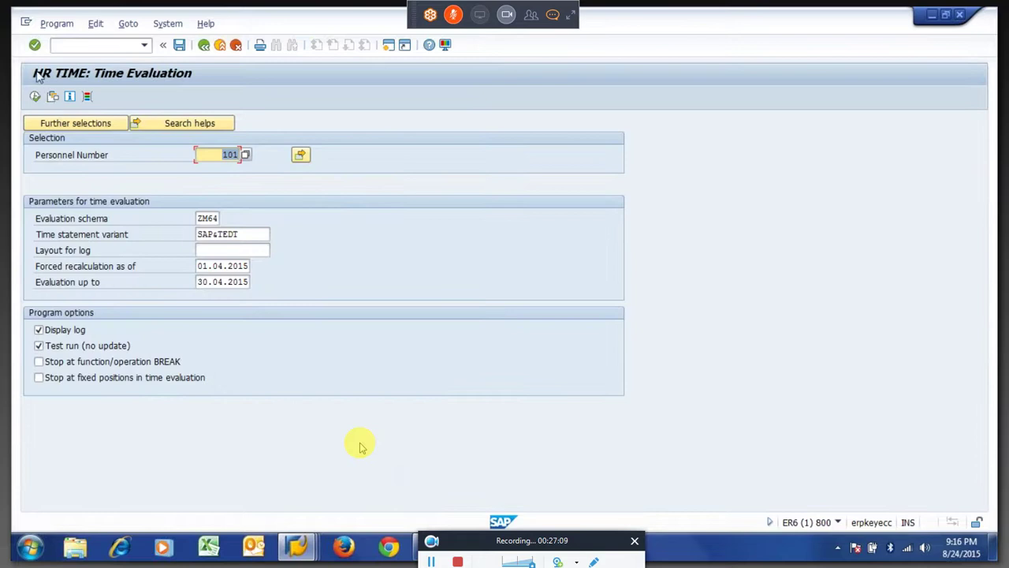
pyautogui.click(35, 97)
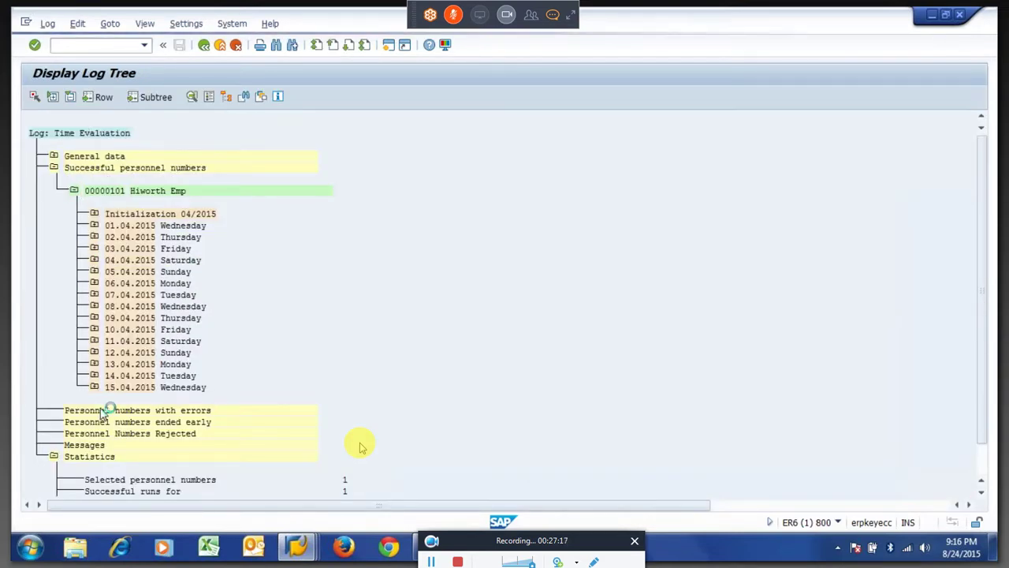
pyautogui.click(114, 466)
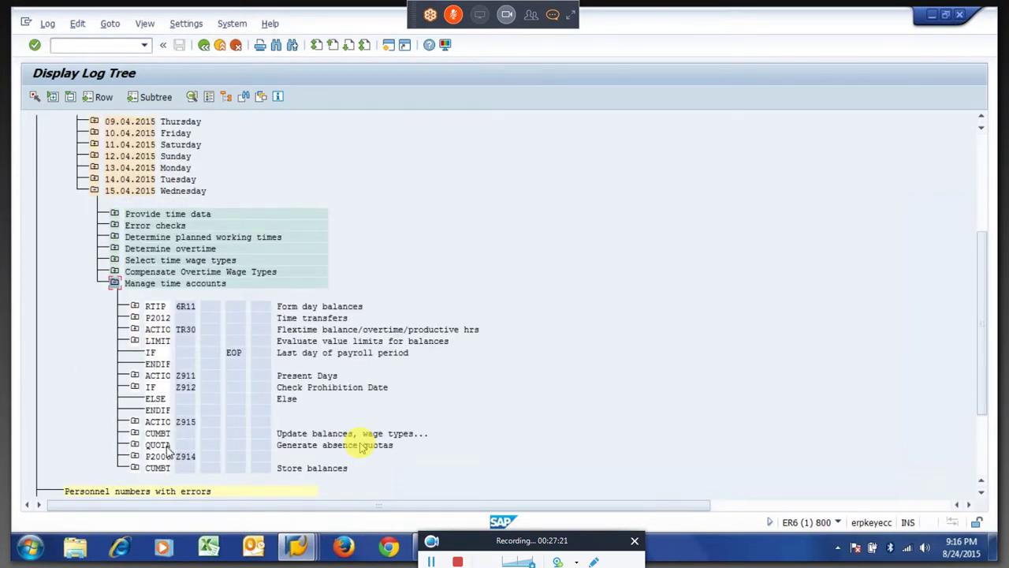
pyautogui.click(136, 387)
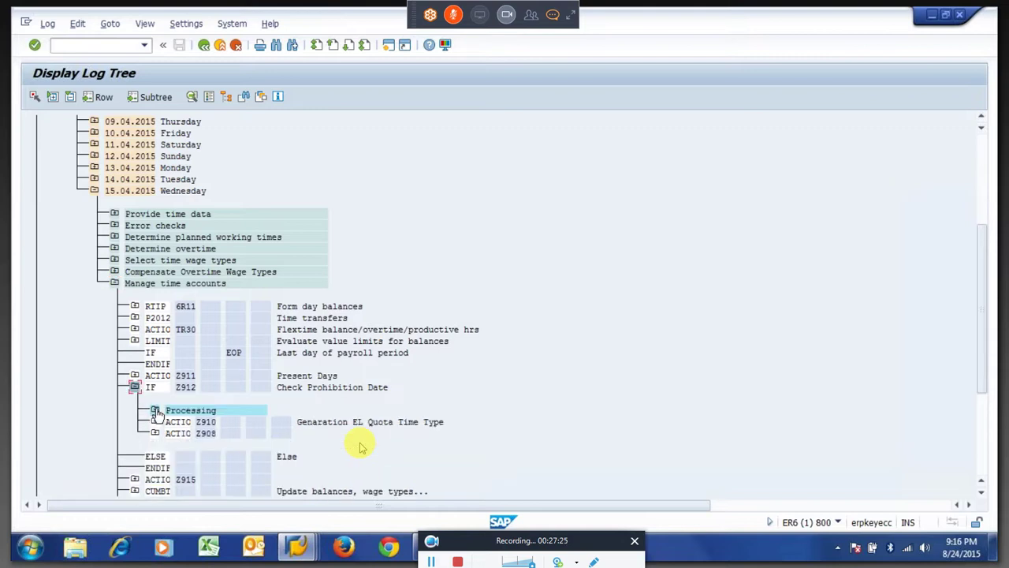
pyautogui.click(207, 422)
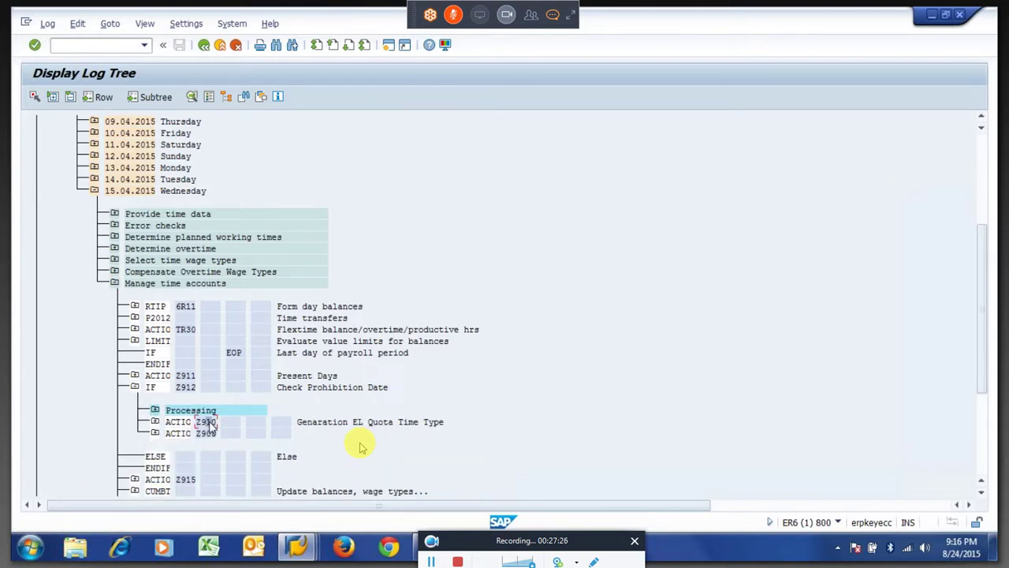
pyautogui.click(154, 422)
pyautogui.click(175, 445)
pyautogui.doubleClick(234, 467)
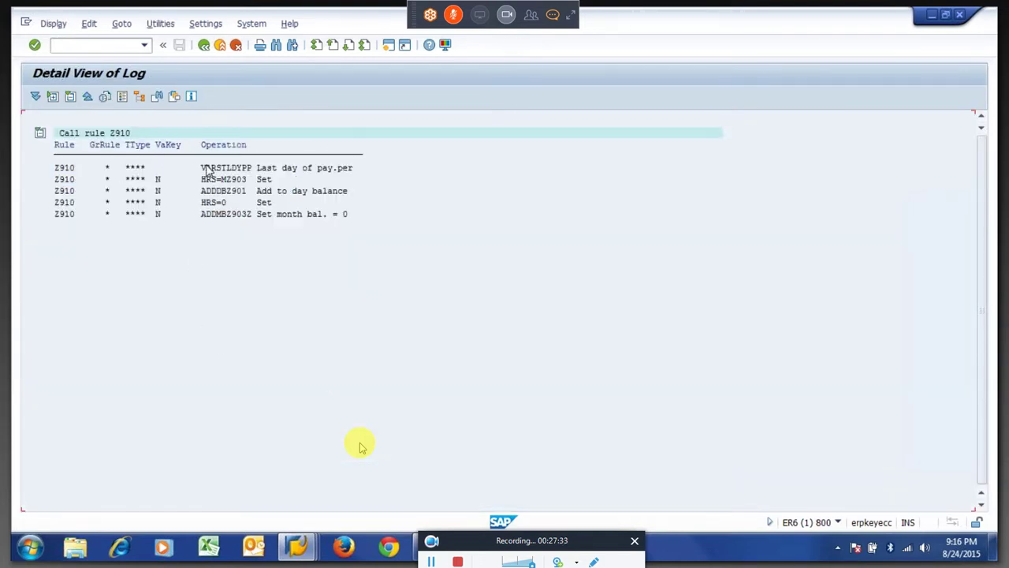
# Open the Call rule Z908 detail, check its HRS=YSRA42 operation, and switch to the ZM64 window.
pyautogui.moveTo(207, 171); pyautogui.dragTo(228, 182)
pyautogui.click(191, 181)
pyautogui.click(204, 49)
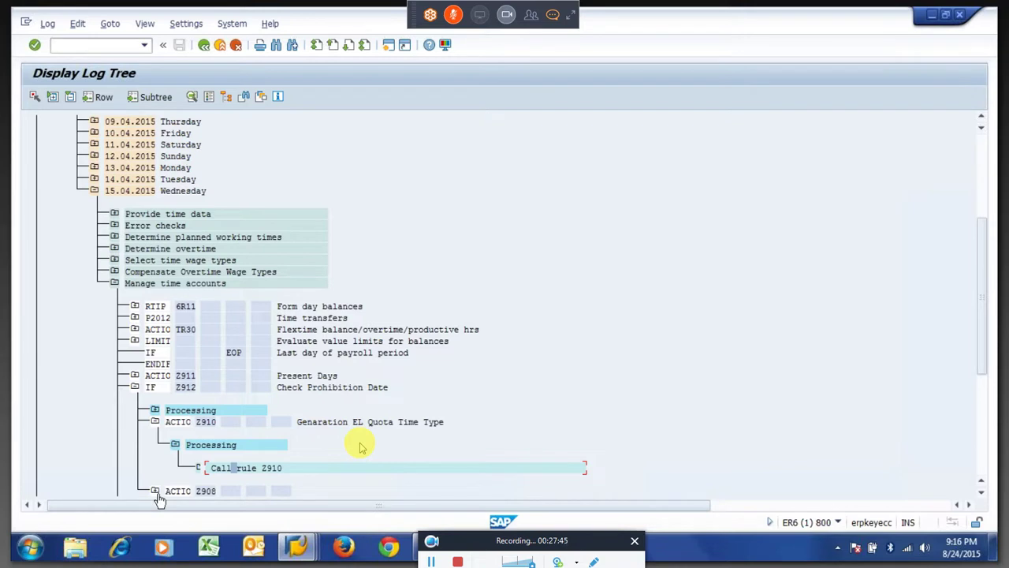
pyautogui.click(155, 491)
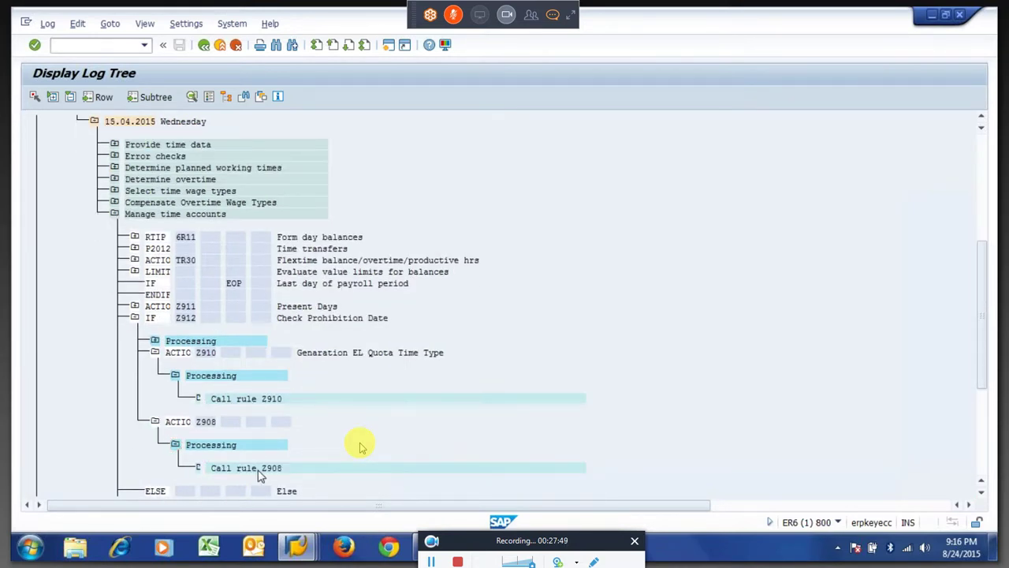
pyautogui.doubleClick(260, 470)
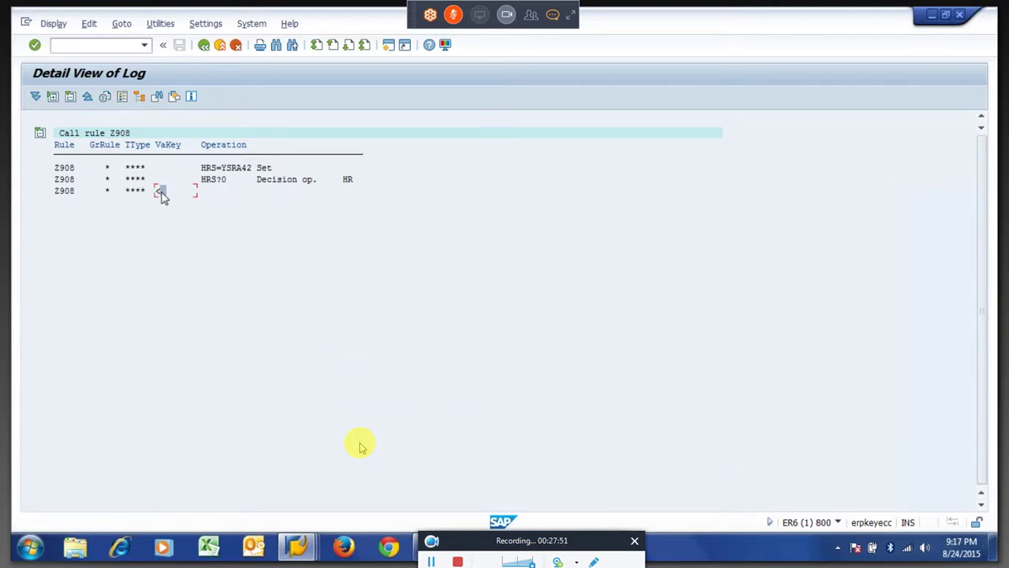
pyautogui.click(240, 171)
pyautogui.moveTo(298, 554)
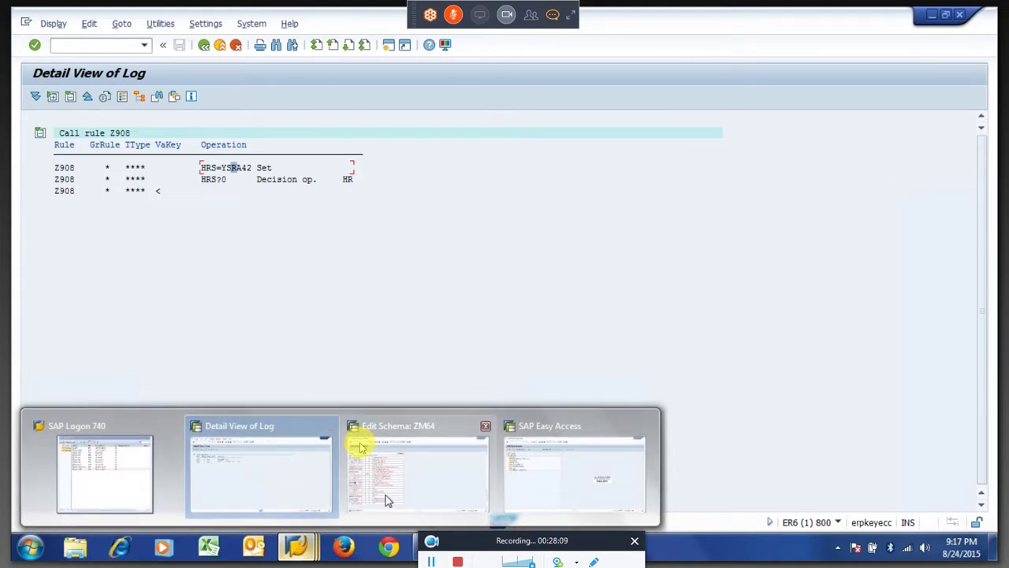
pyautogui.click(360, 448)
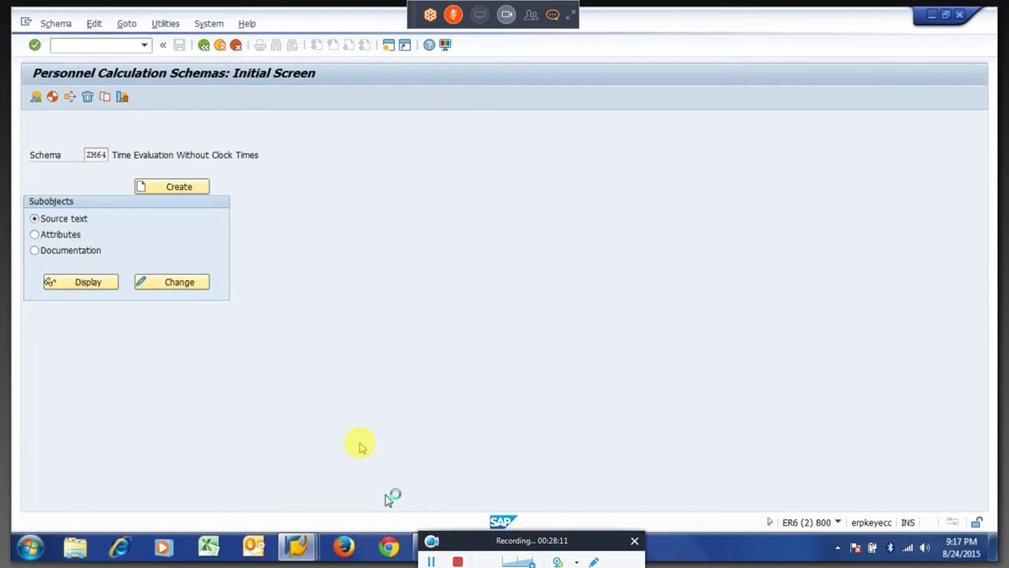
# Leave the schema and start calculation rule maintenance with PE02.
pyautogui.press('F3')
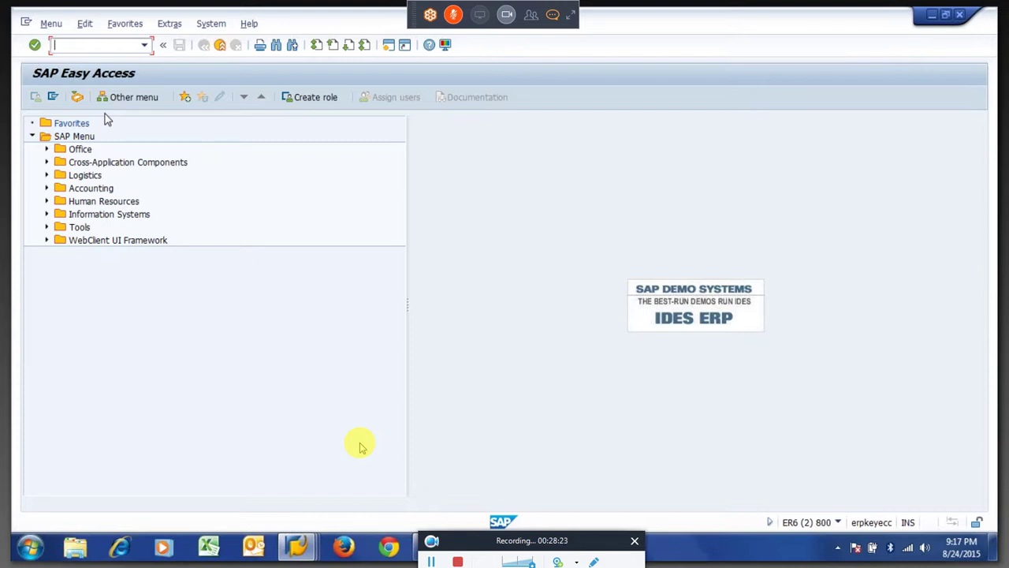
pyautogui.write('pe0')
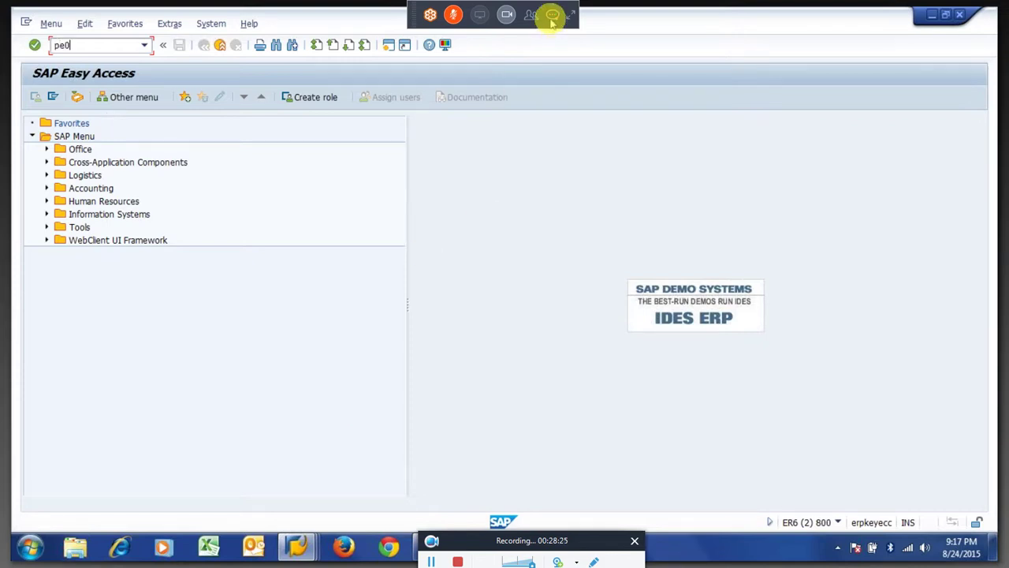
pyautogui.click(552, 18)
pyautogui.write('2')
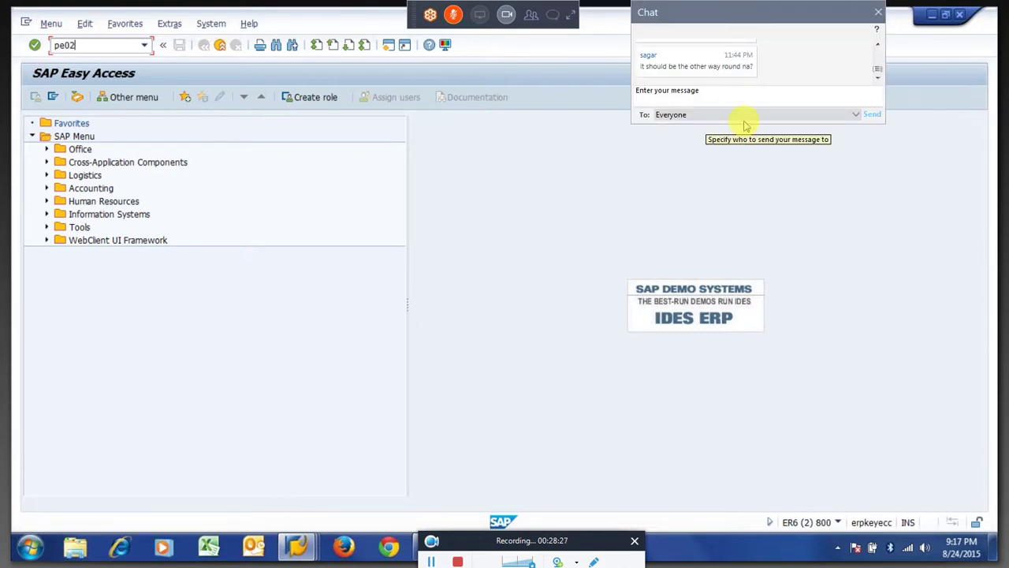
pyautogui.press('Return')
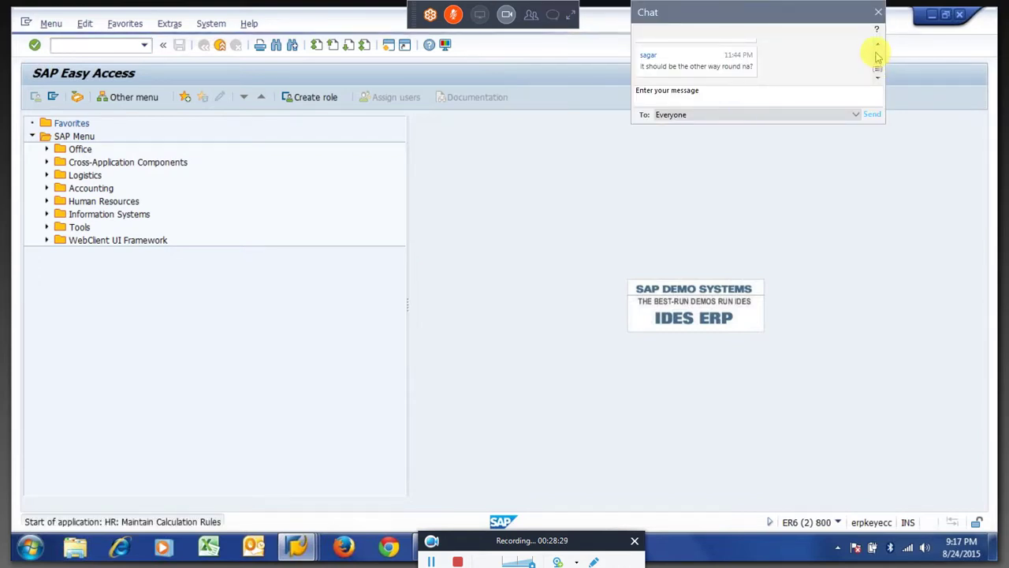
pyautogui.click(877, 46)
pyautogui.click(877, 45)
pyautogui.click(878, 45)
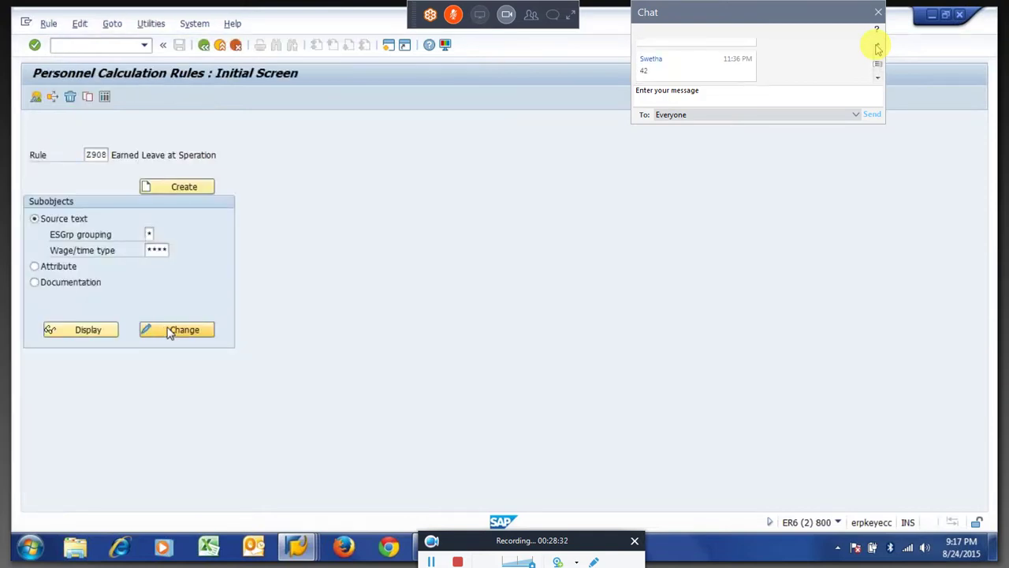
# Copy the 42 from HRS=YSRA42 in the Z908 log detail, then return to the Z908 rule tree.
pyautogui.click(554, 15)
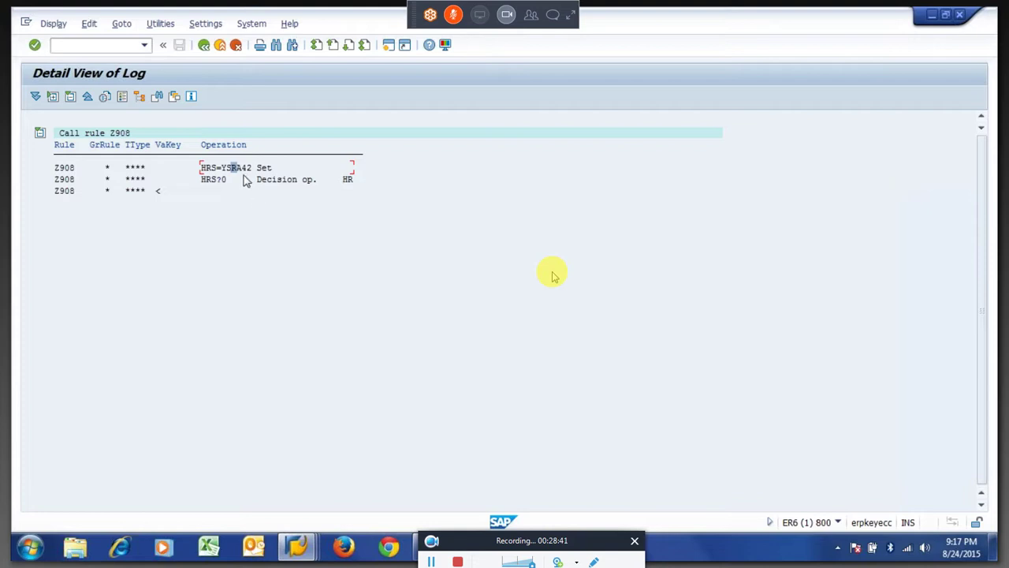
pyautogui.moveTo(242, 169); pyautogui.dragTo(253, 171)
pyautogui.hotkey('ctrl', 'c')
pyautogui.press('F3')
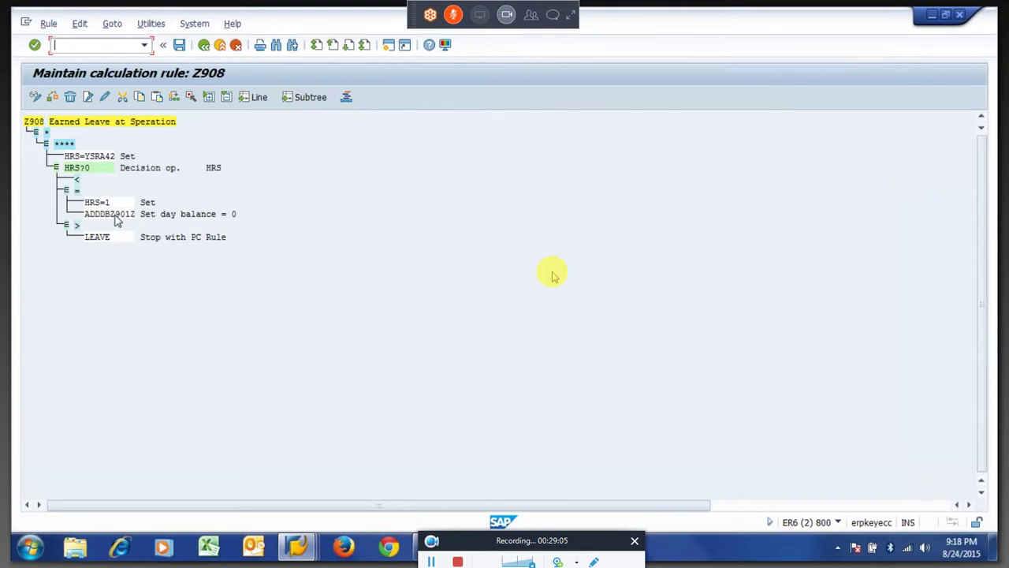
# Open the HRS=YSRA42 documentation and follow it to the date-interval calculation page.
pyautogui.click(102, 158)
pyautogui.doubleClick(110, 155)
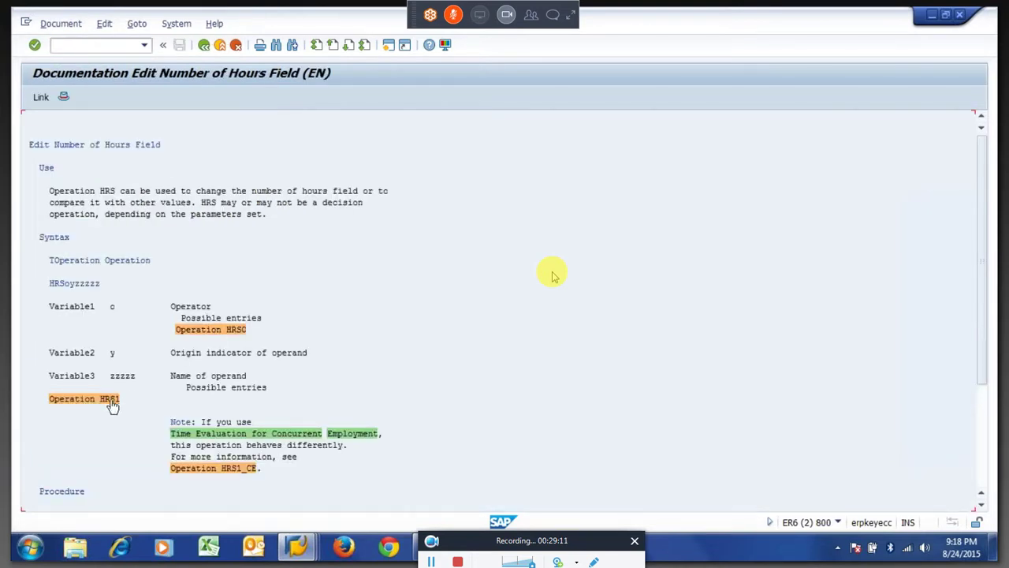
pyautogui.click(108, 397)
pyautogui.click(210, 379)
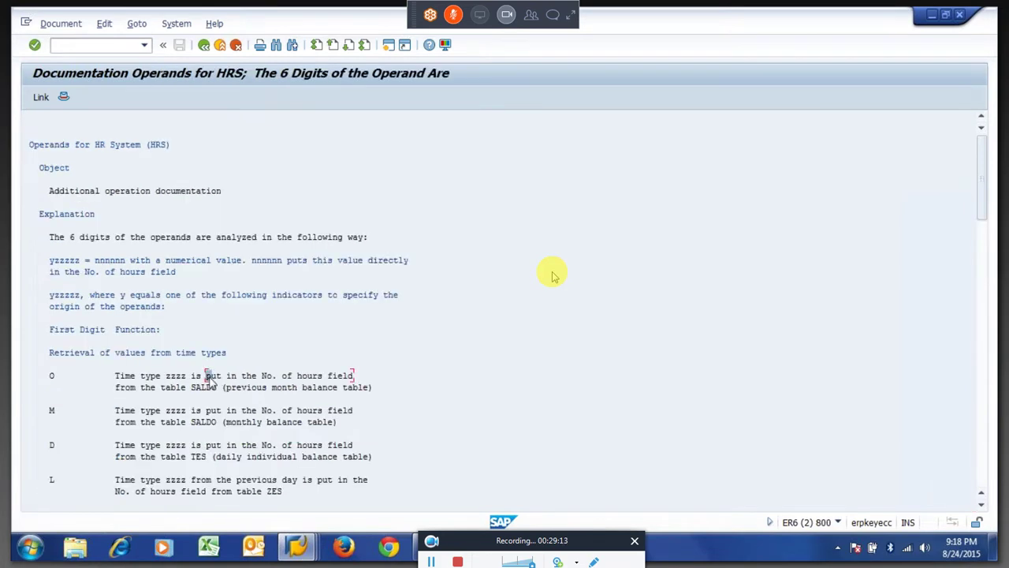
pyautogui.click(552, 276)
pyautogui.scroll(-10, 552, 276)
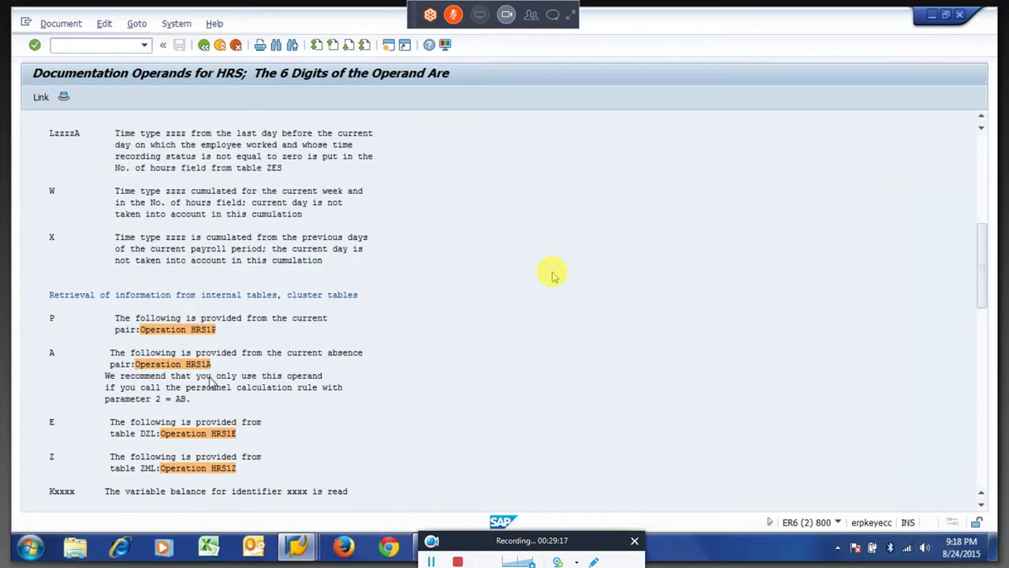
pyautogui.scroll(-15, 554, 276)
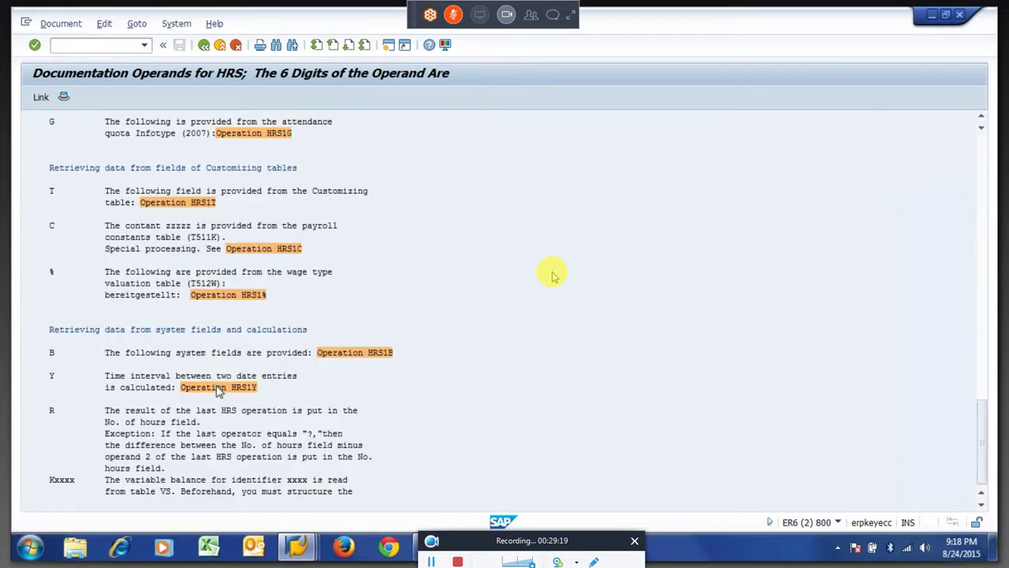
pyautogui.click(552, 276)
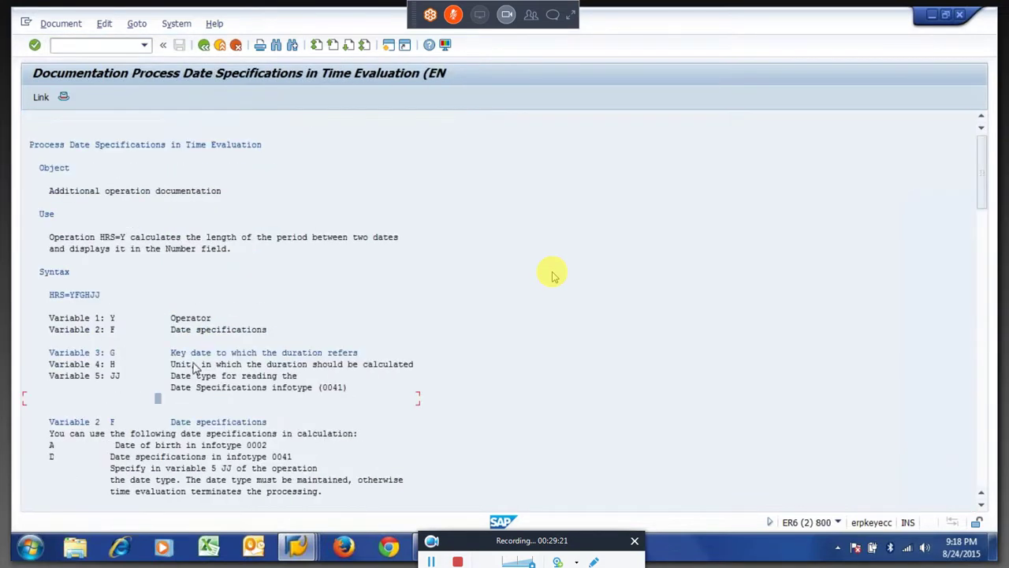
# Read Variable 3's key-date options, including G 'Date of evaluated day', then return to the log.
pyautogui.moveTo(167, 352); pyautogui.dragTo(115, 369)
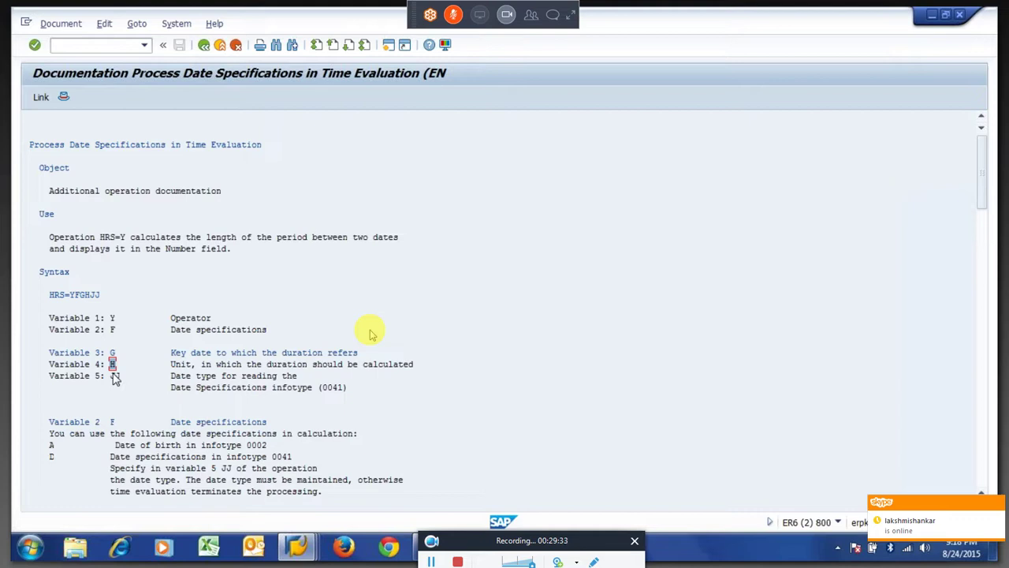
pyautogui.click(115, 378)
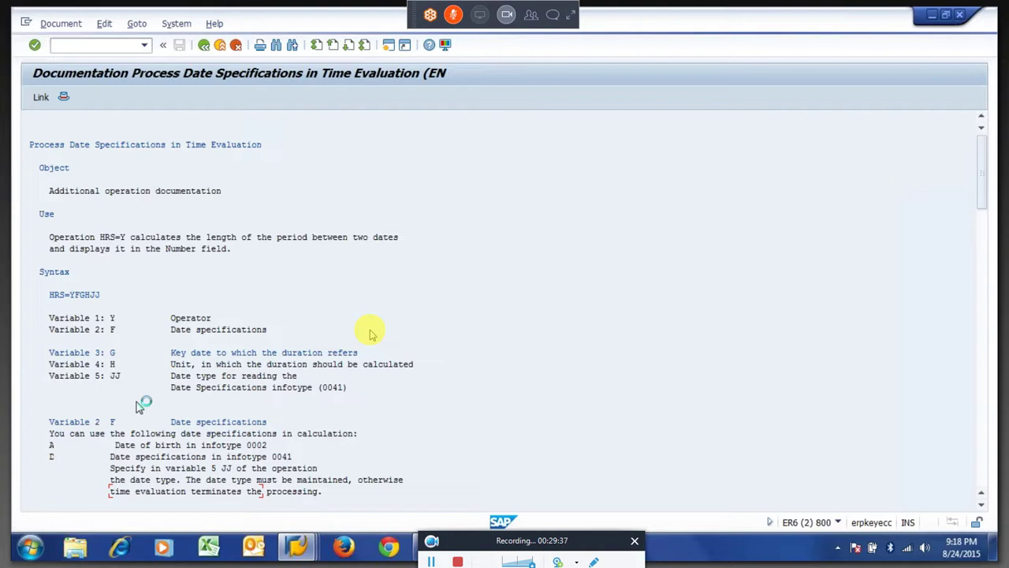
pyautogui.scroll(-1, 138, 406)
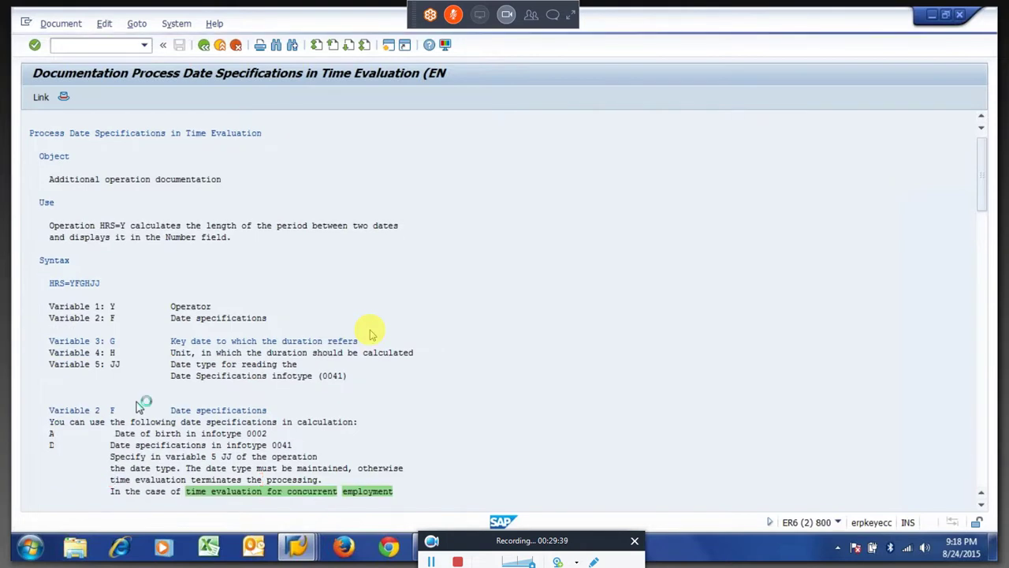
pyautogui.scroll(-12, 126, 410)
pyautogui.doubleClick(113, 412)
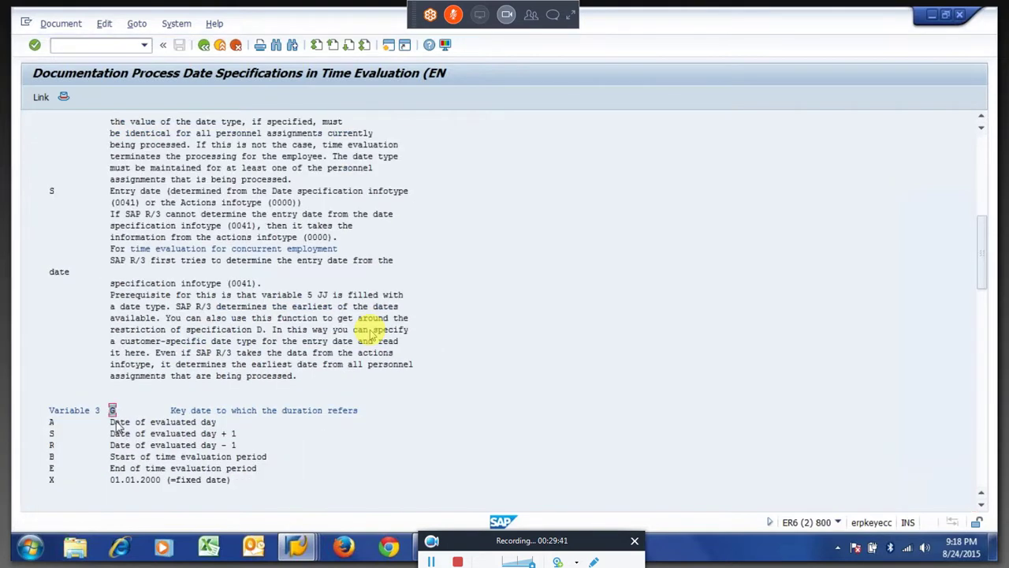
pyautogui.moveTo(121, 422); pyautogui.dragTo(219, 424)
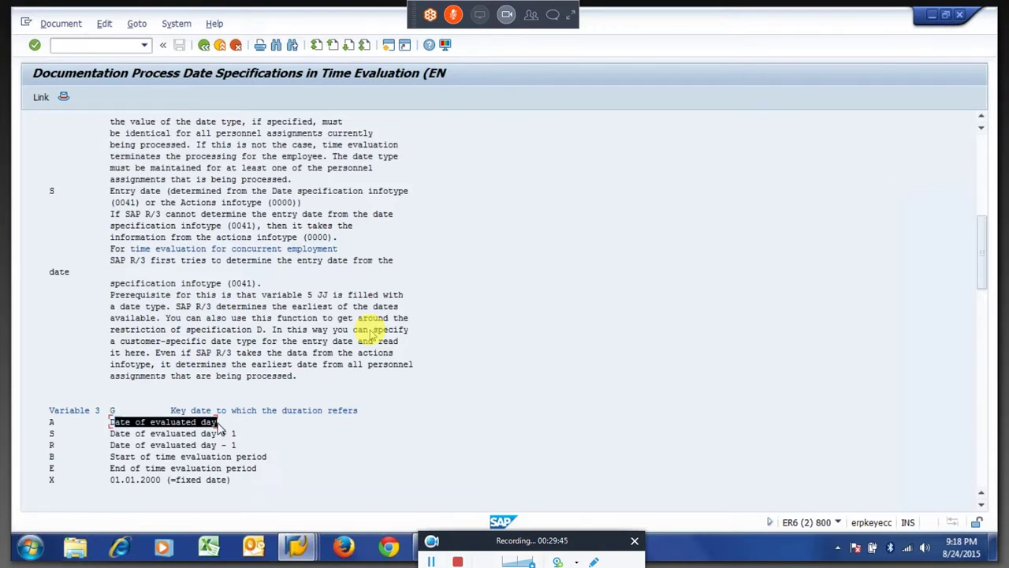
pyautogui.click(220, 427)
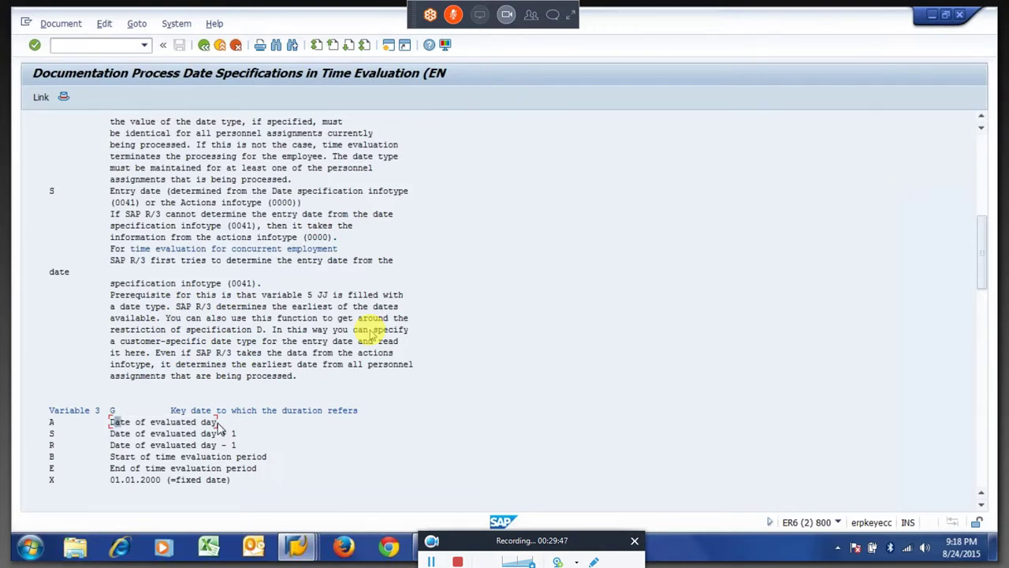
pyautogui.click(220, 424)
pyautogui.press('F3')
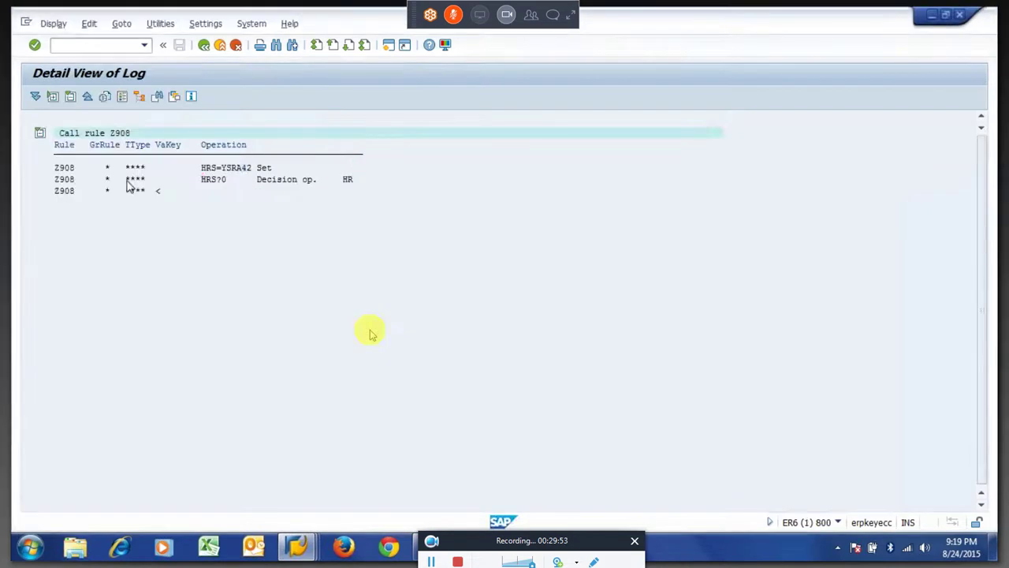
# Return to the full log tree and highlight the 15.04.2015 day node.
pyautogui.press('F3')
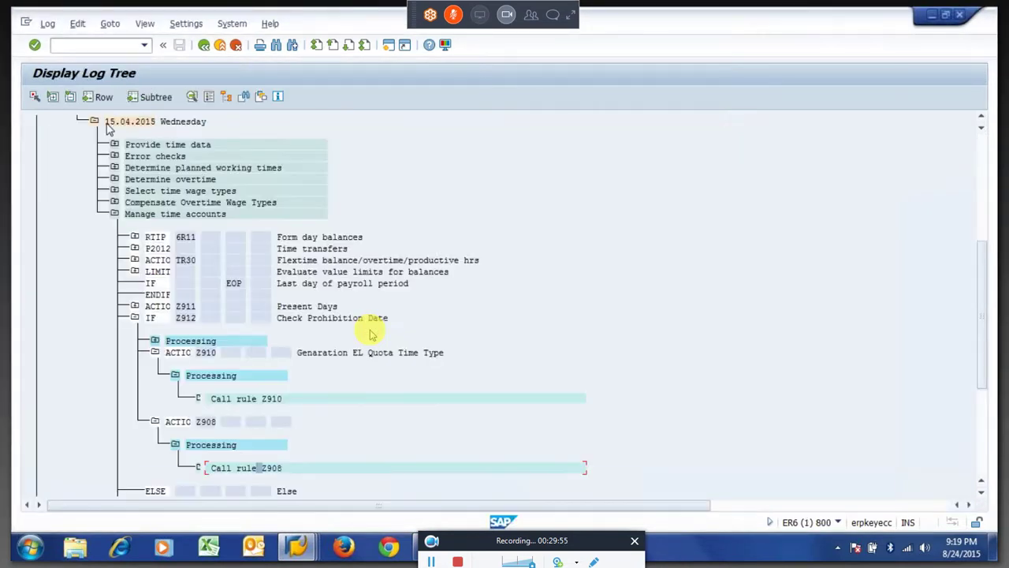
pyautogui.click(111, 124)
pyautogui.moveTo(105, 126); pyautogui.dragTo(162, 133)
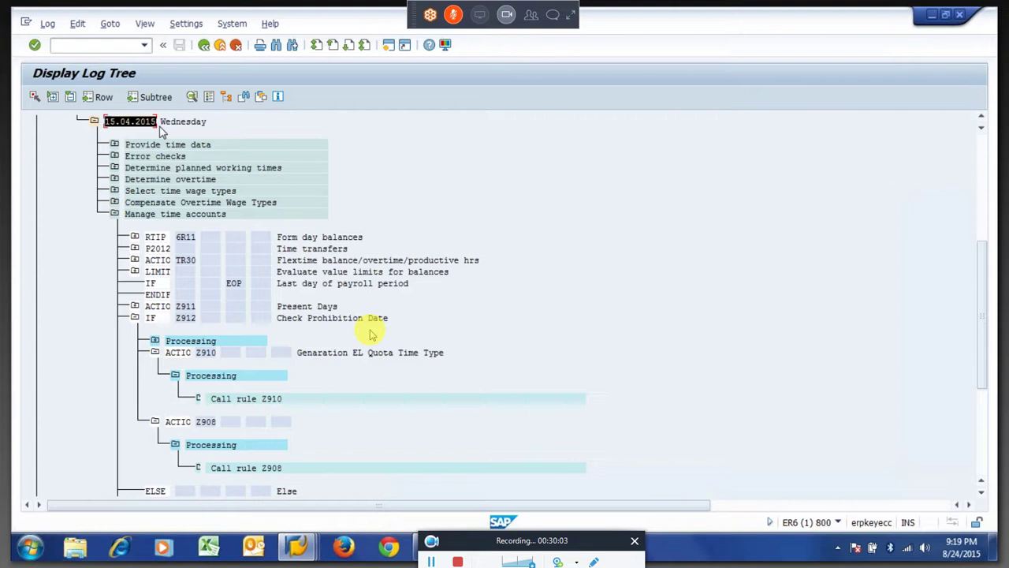
pyautogui.click(161, 132)
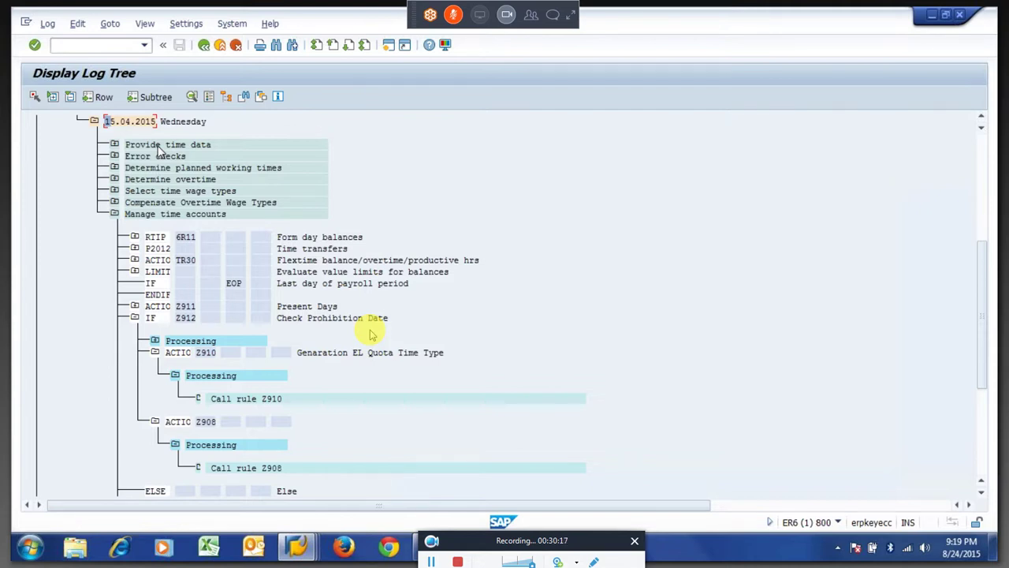
# Review the evaluated day +1 (S) and −1 (R) options under Variable 3.
pyautogui.hotkey('alt', 'Tab')
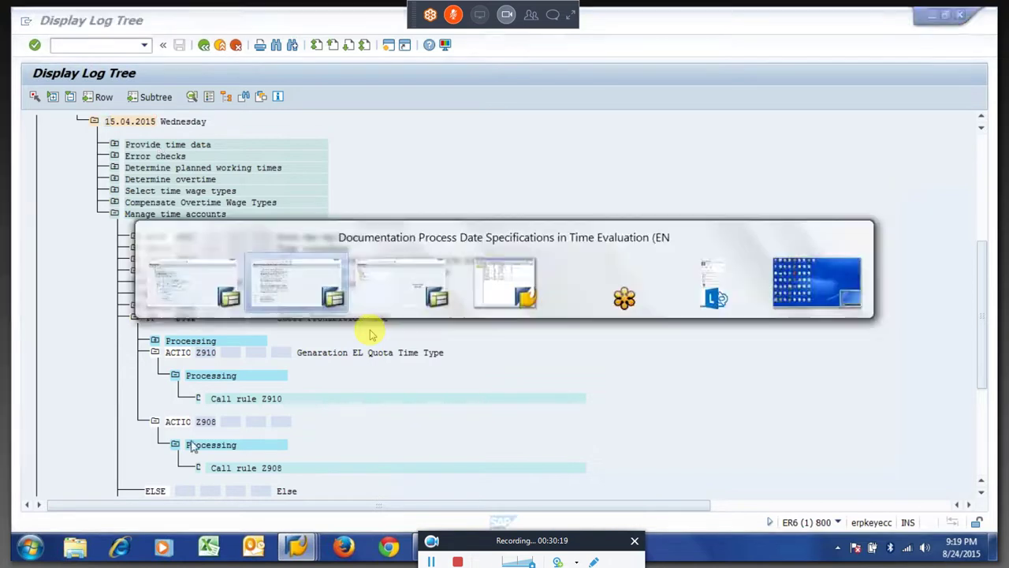
pyautogui.moveTo(52, 436); pyautogui.dragTo(233, 446)
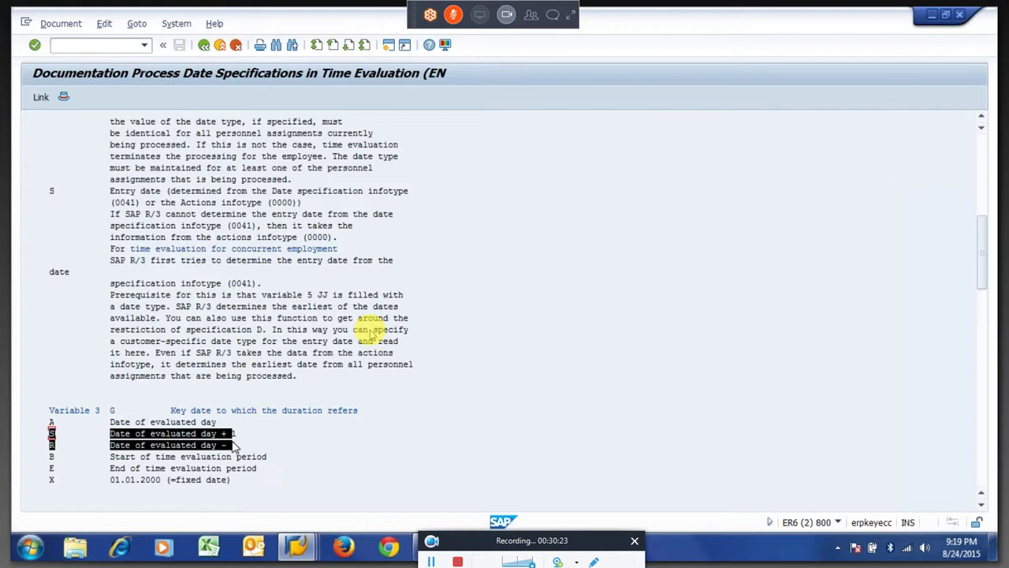
pyautogui.hotkey('ctrl', 'c')
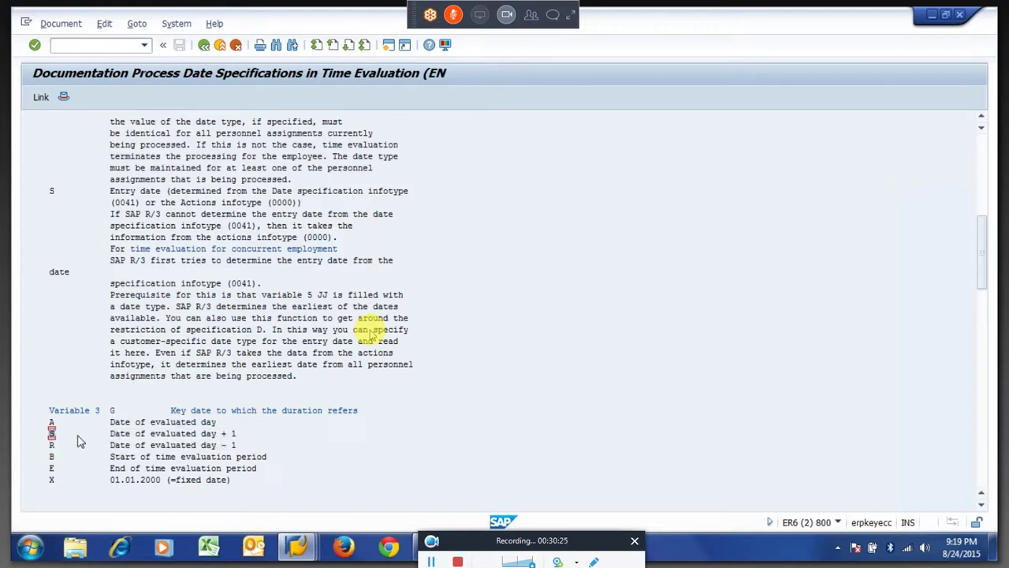
pyautogui.click(139, 434)
pyautogui.click(224, 434)
# Back out of the date-specification documentation to the HRS operation documentation.
pyautogui.click(203, 45)
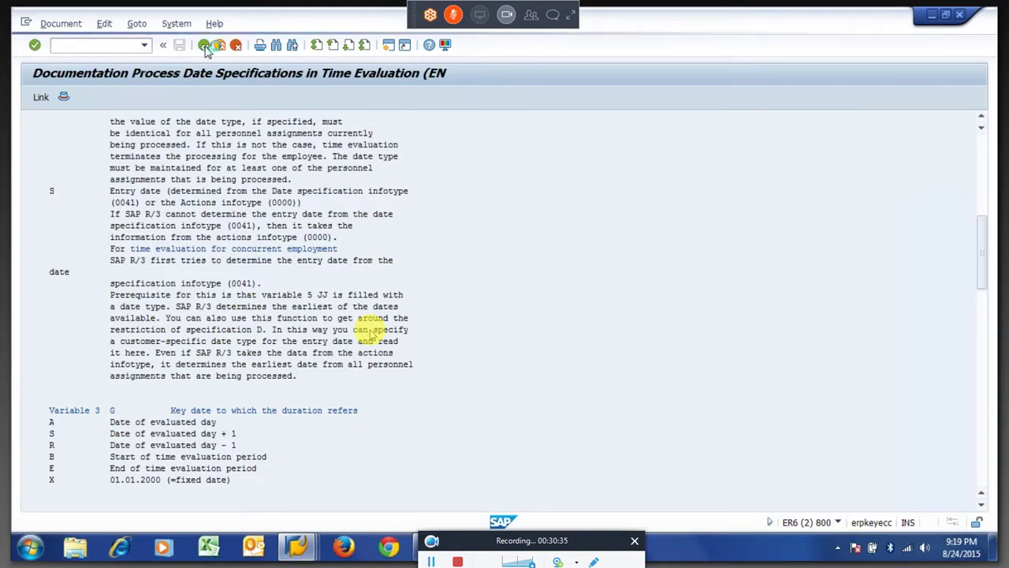
pyautogui.click(203, 45)
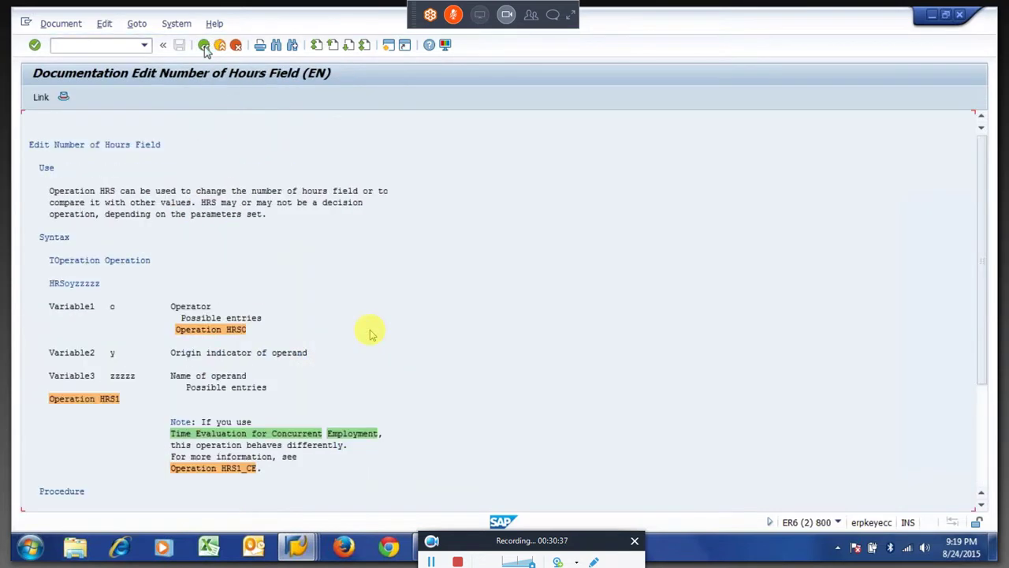
pyautogui.click(204, 45)
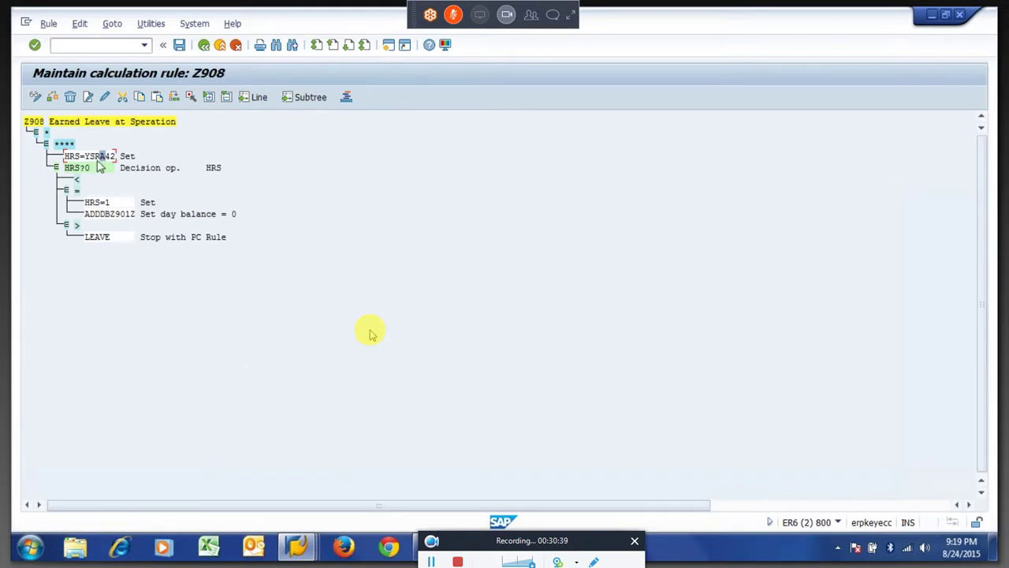
pyautogui.press('Left')
# Edit the Z908 operation from HRS=YSRA42 to HRS=YSSA42 and confirm it.
pyautogui.click(109, 96)
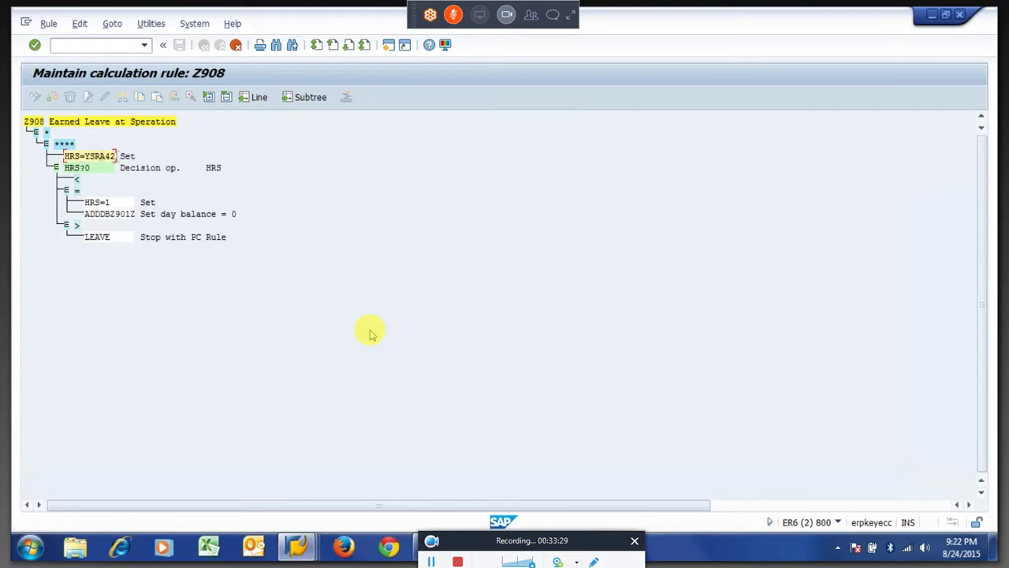
pyautogui.write('A')
pyautogui.press('BackSpace')
pyautogui.write('S')
pyautogui.press('Return')
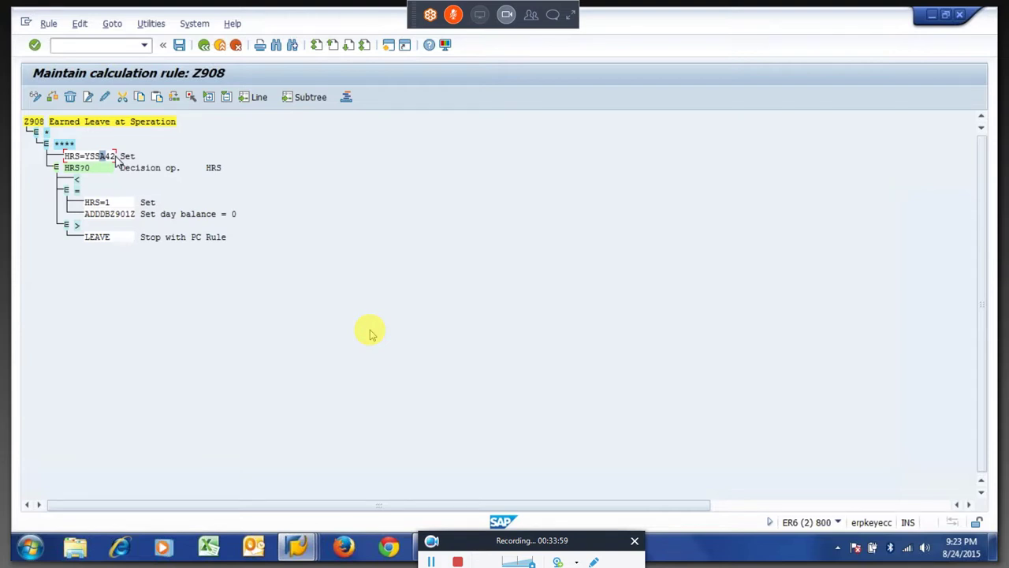
# Mark the YSSA42 operand, then select the '=' branch and the HRS=YSSA42 operation.
pyautogui.click(88, 158)
pyautogui.moveTo(85, 158); pyautogui.dragTo(128, 158)
pyautogui.click(128, 158)
pyautogui.click(76, 189)
pyautogui.click(96, 158)
# Confirm the customizing request to save Z908, then highlight SSA in HRS=YSSA42.
pyautogui.press('Return')
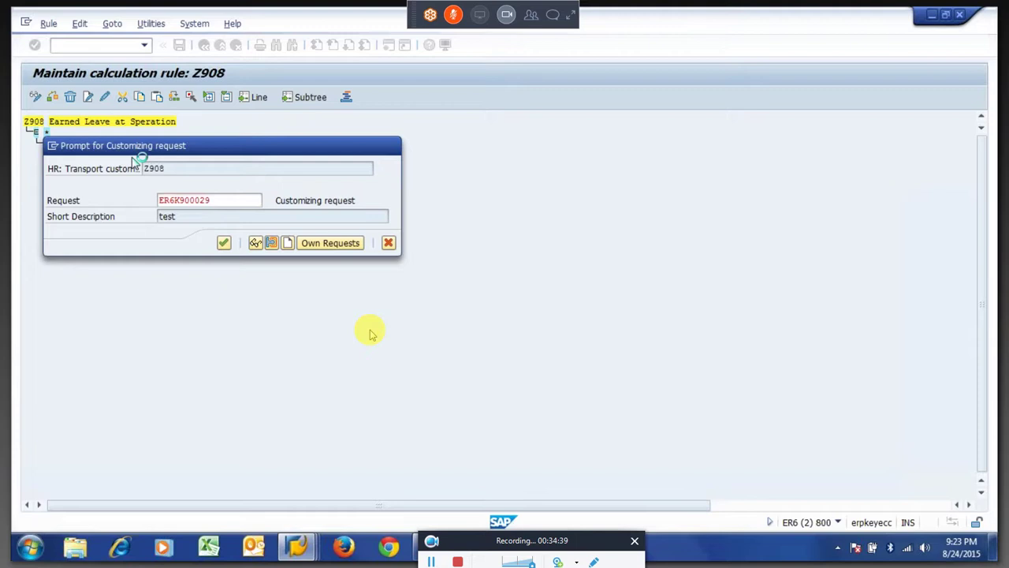
pyautogui.press('Return')
pyautogui.moveTo(88, 158)
pyautogui.mouseDown()
pyautogui.moveTo(118, 160)
pyautogui.moveTo(107, 161)
pyautogui.mouseUp()
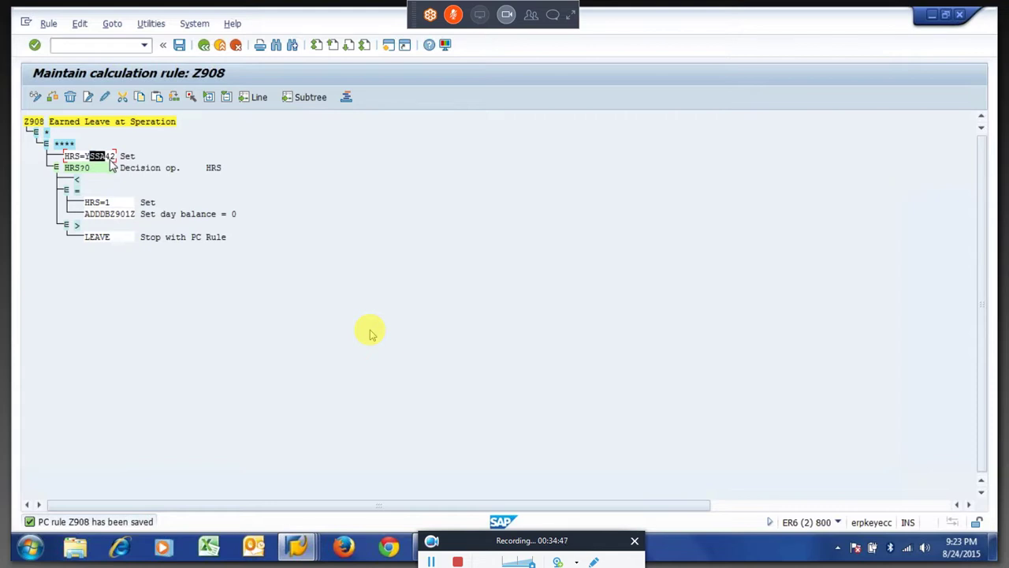
pyautogui.click(110, 161)
pyautogui.moveTo(91, 162); pyautogui.dragTo(116, 161)
# Rerun the time evaluation for the employee from the selection screen.
pyautogui.moveTo(300, 550)
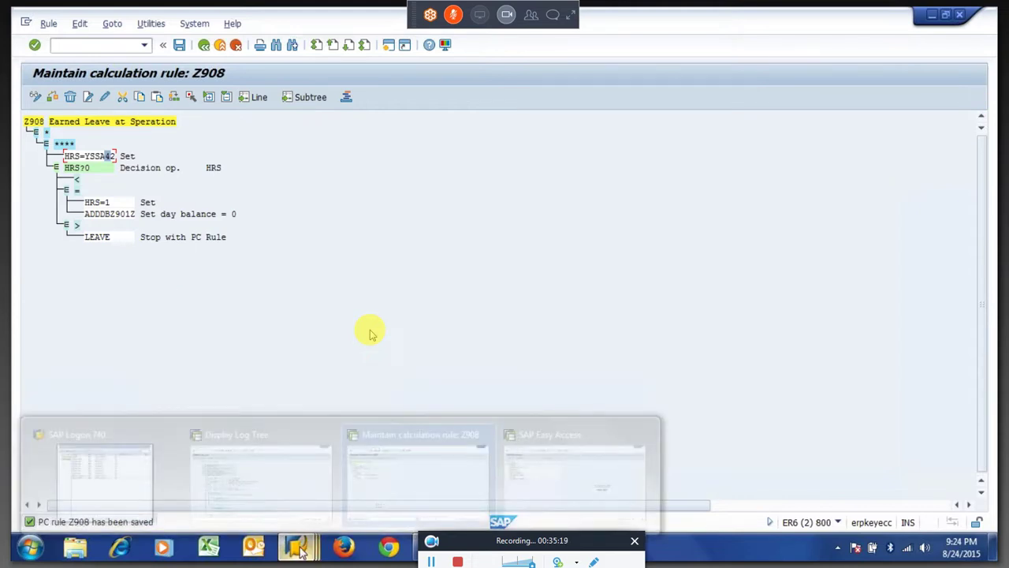
pyautogui.click(260, 473)
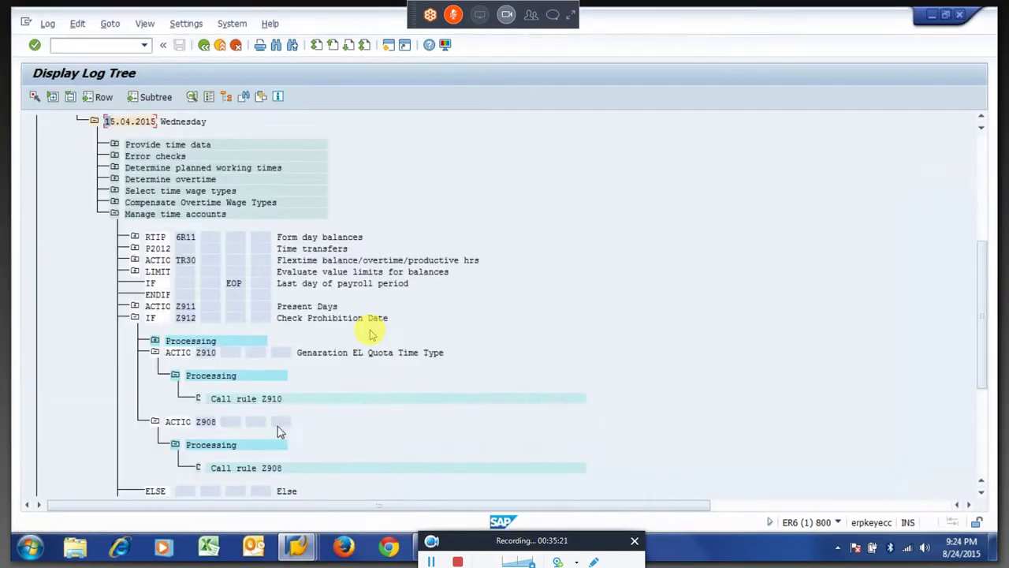
pyautogui.press('F3')
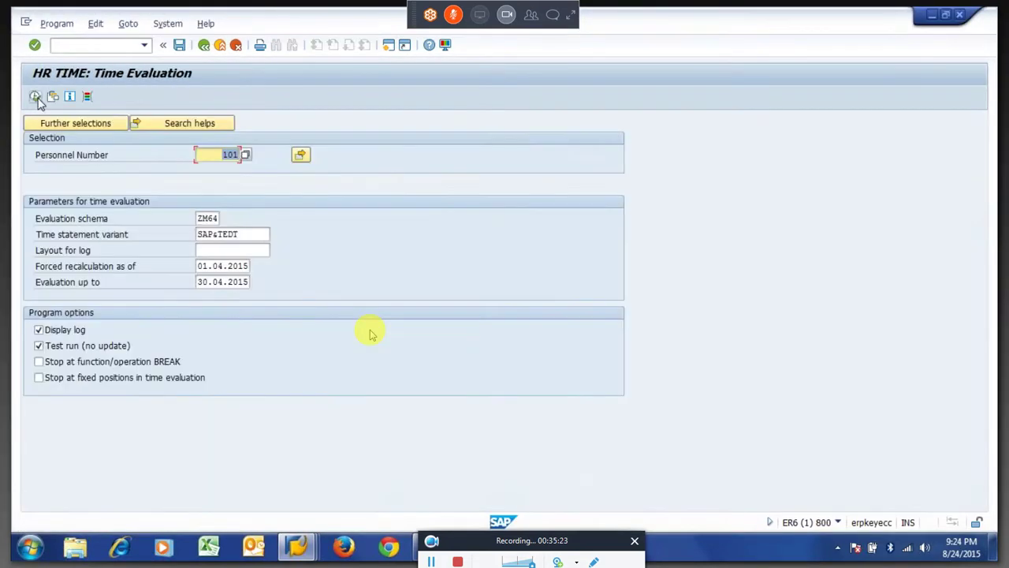
pyautogui.press('F8')
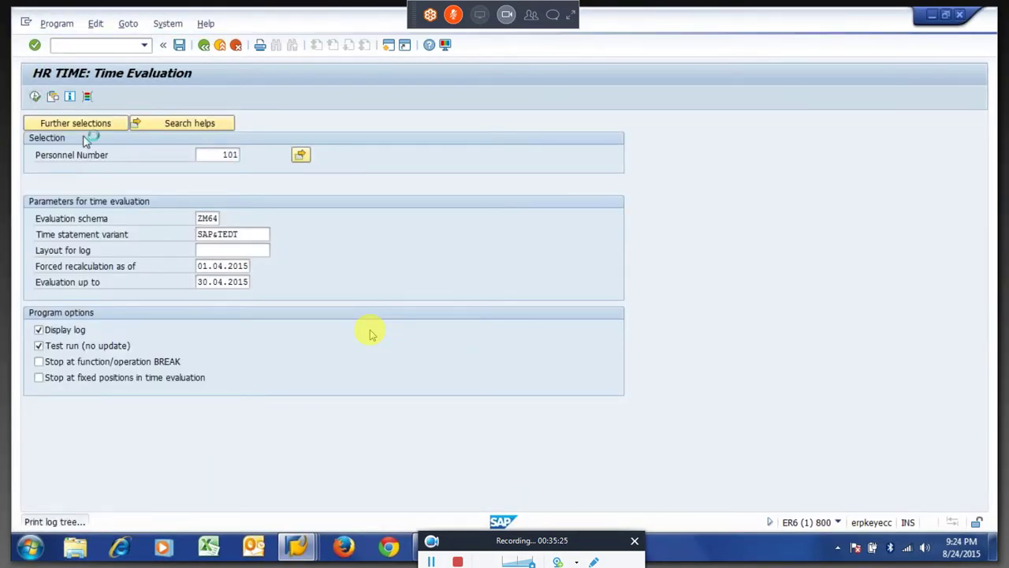
# Expand 15.04.2015 > Manage time accounts > IF Z912 > ACTIO Z908 and open Call rule Z908.
pyautogui.click(53, 167)
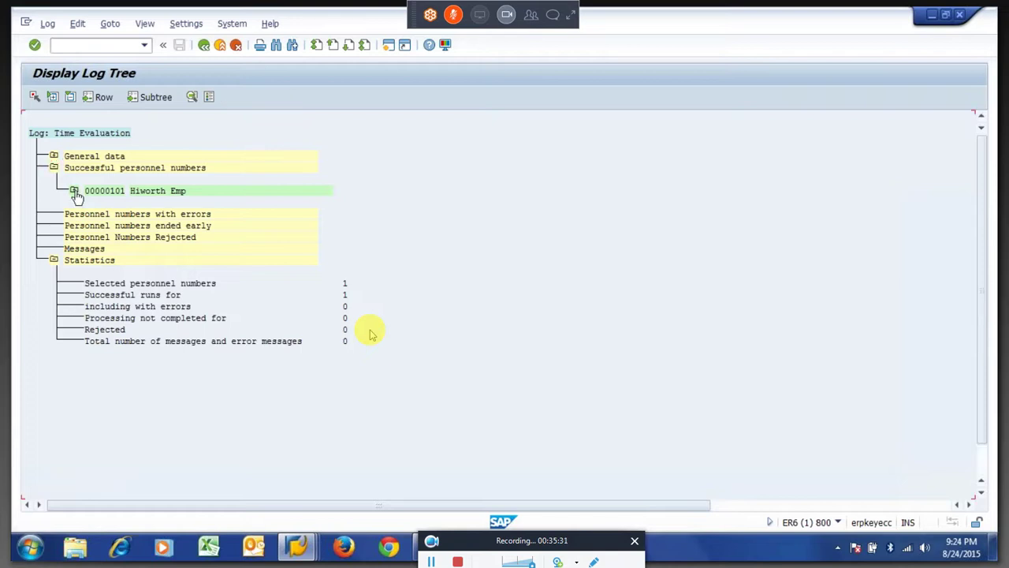
pyautogui.click(75, 194)
pyautogui.click(115, 468)
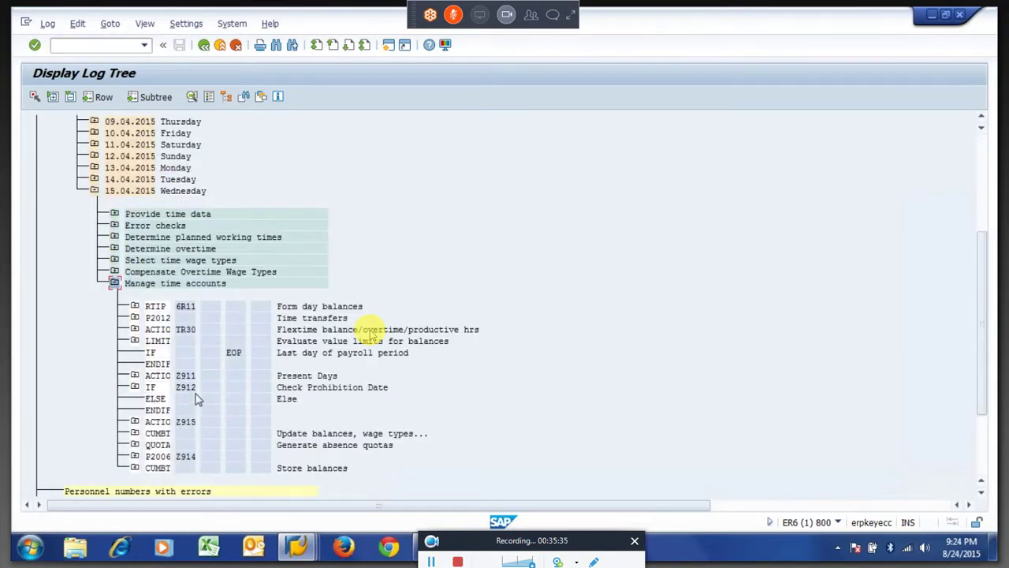
pyautogui.click(135, 387)
pyautogui.click(135, 387)
pyautogui.click(155, 422)
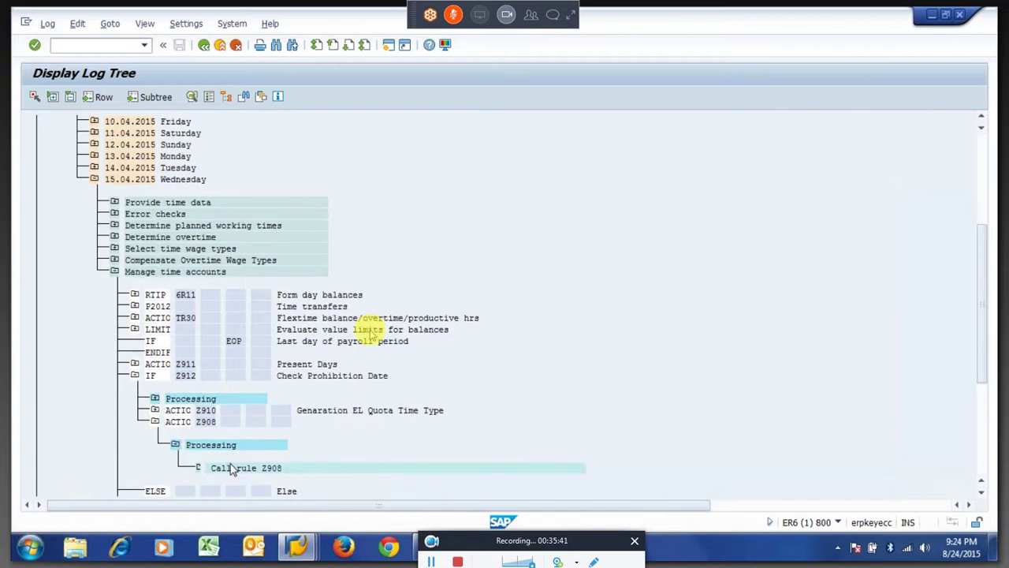
pyautogui.doubleClick(232, 468)
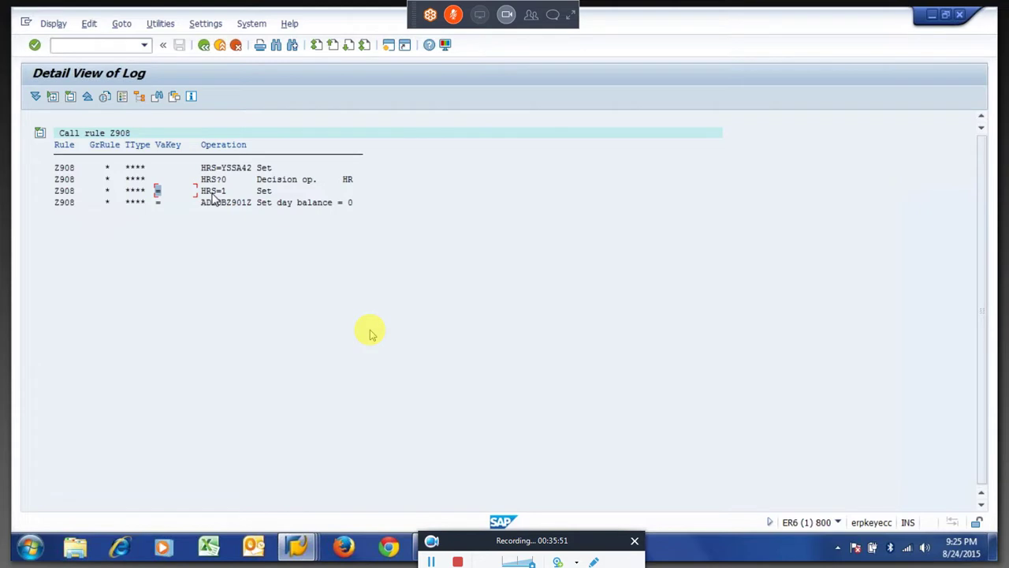
pyautogui.moveTo(222, 168); pyautogui.dragTo(256, 174)
pyautogui.hotkey('ctrl', 'c')
pyautogui.click(78, 146)
pyautogui.click(244, 168)
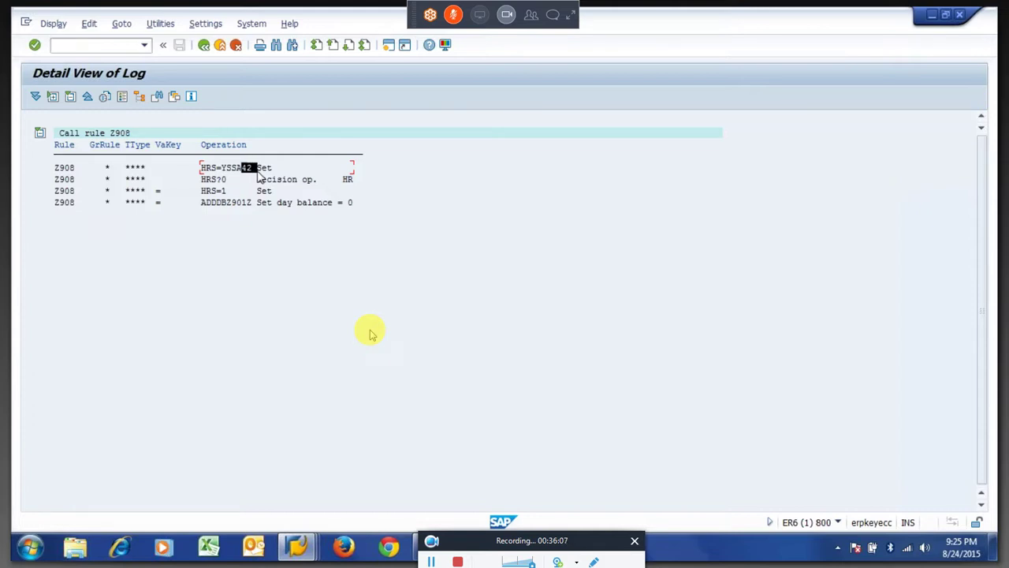
pyautogui.click(161, 190)
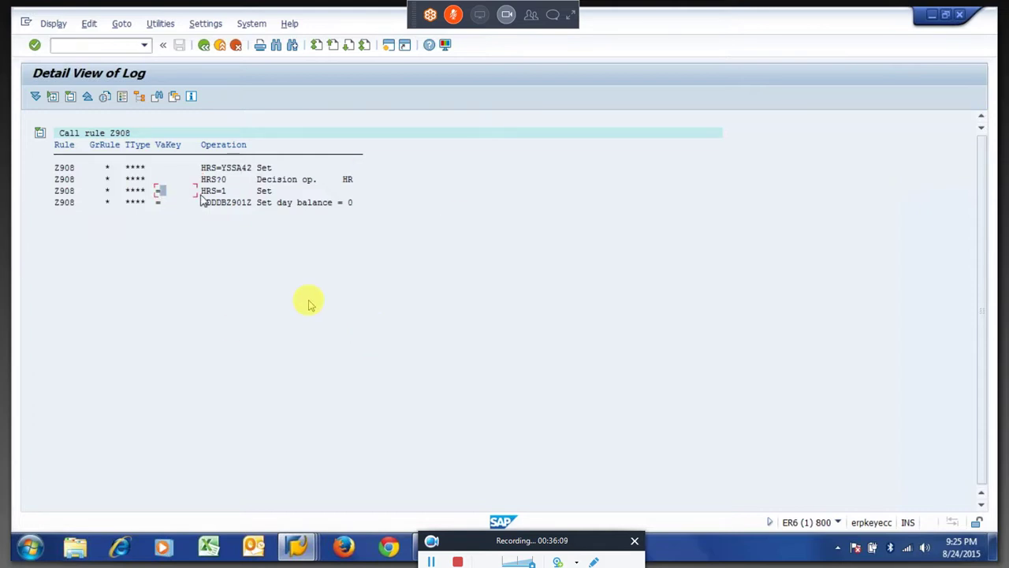
pyautogui.moveTo(199, 192); pyautogui.dragTo(260, 209)
pyautogui.hotkey('ctrl', 'c')
pyautogui.click(224, 192)
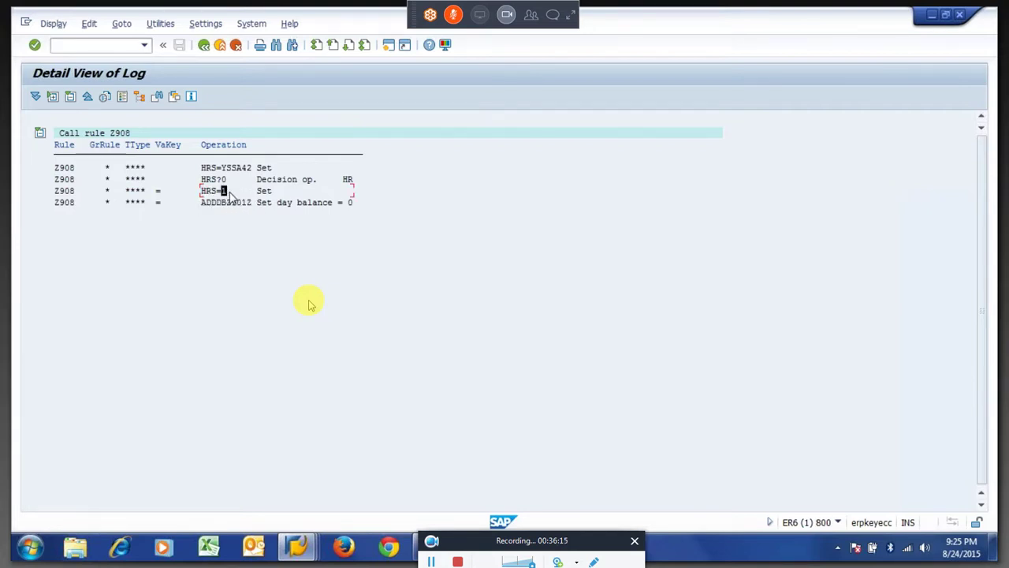
# Collapse IF Z912 and open the ABWKONTI table under QUOTA > Output.
pyautogui.click(204, 47)
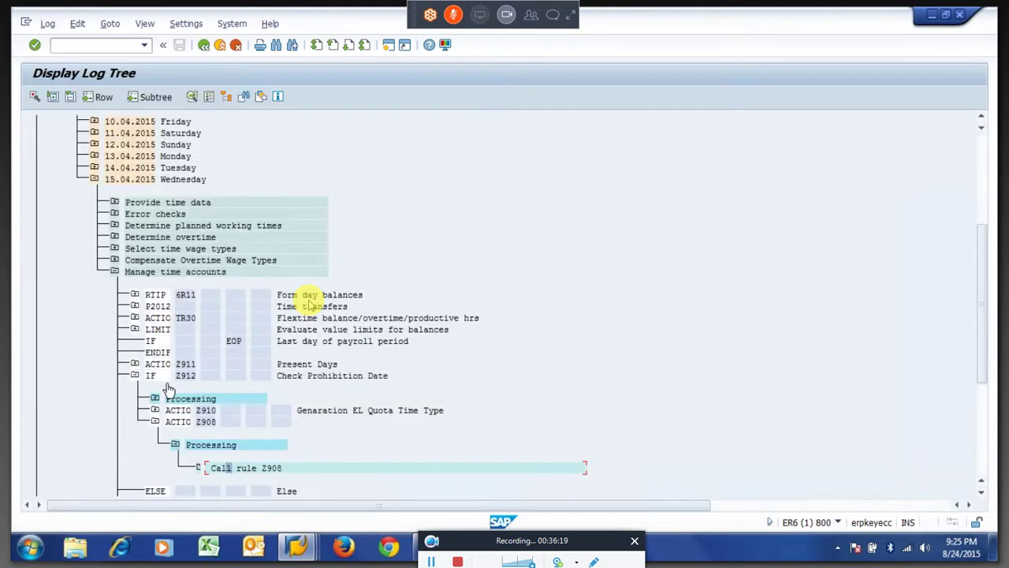
pyautogui.click(134, 375)
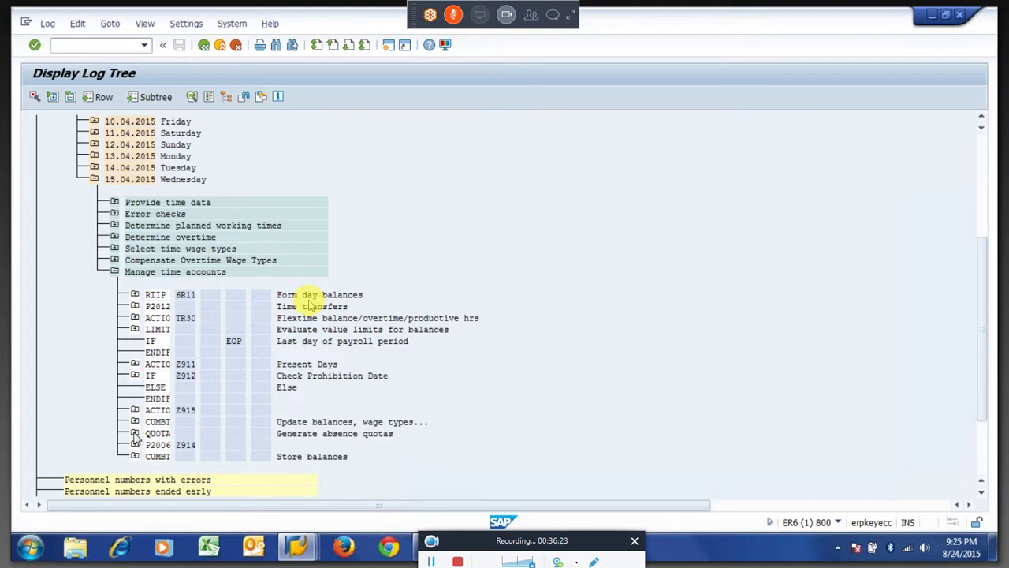
pyautogui.click(134, 433)
pyautogui.click(155, 468)
pyautogui.doubleClick(209, 433)
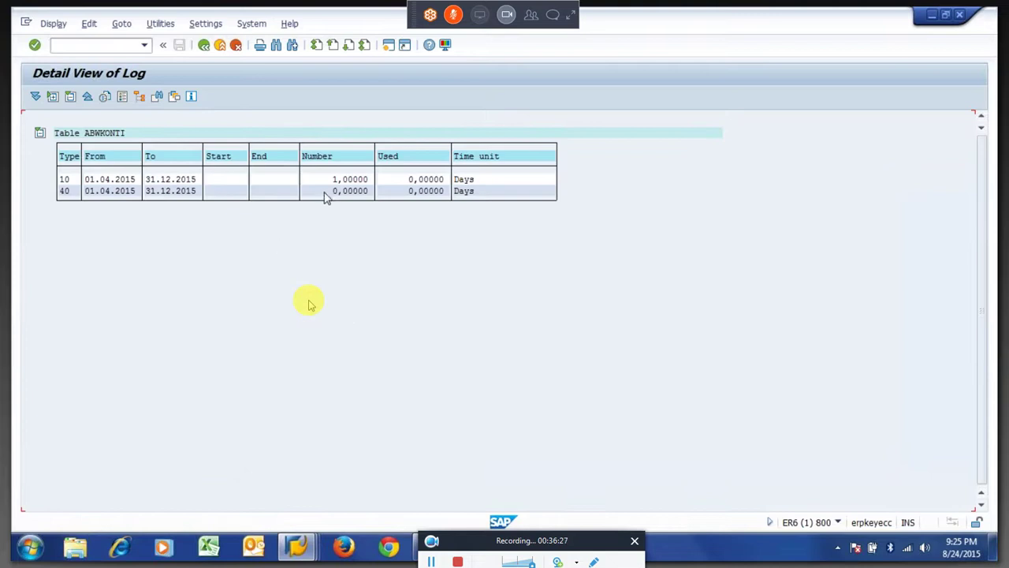
# Copy the generated quota number 1,00000 and return to the Z908 editor.
pyautogui.moveTo(356, 181); pyautogui.dragTo(367, 181)
pyautogui.hotkey('ctrl', 'c')
pyautogui.click(204, 46)
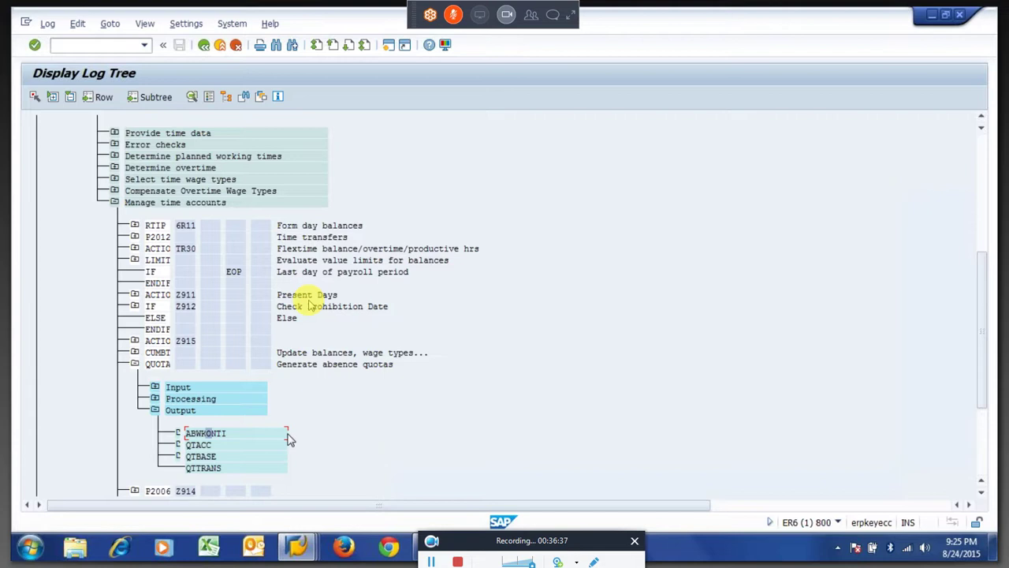
pyautogui.hotkey('alt', 'Tab')
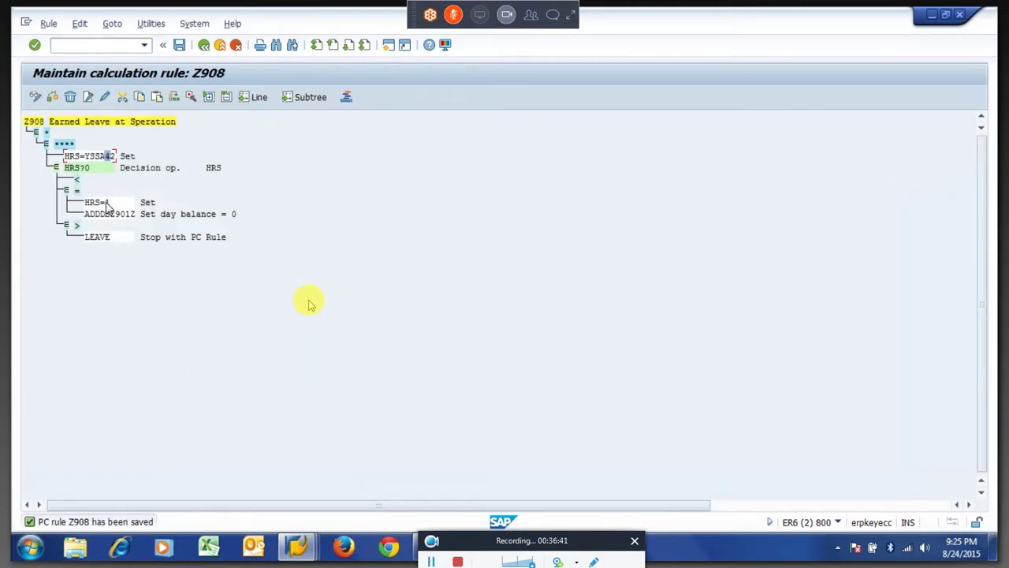
# Delete HRS=1 and ADDDBZ901Z so Z908's '=' branch is left empty.
pyautogui.click(107, 203)
pyautogui.click(71, 97)
pyautogui.click(70, 96)
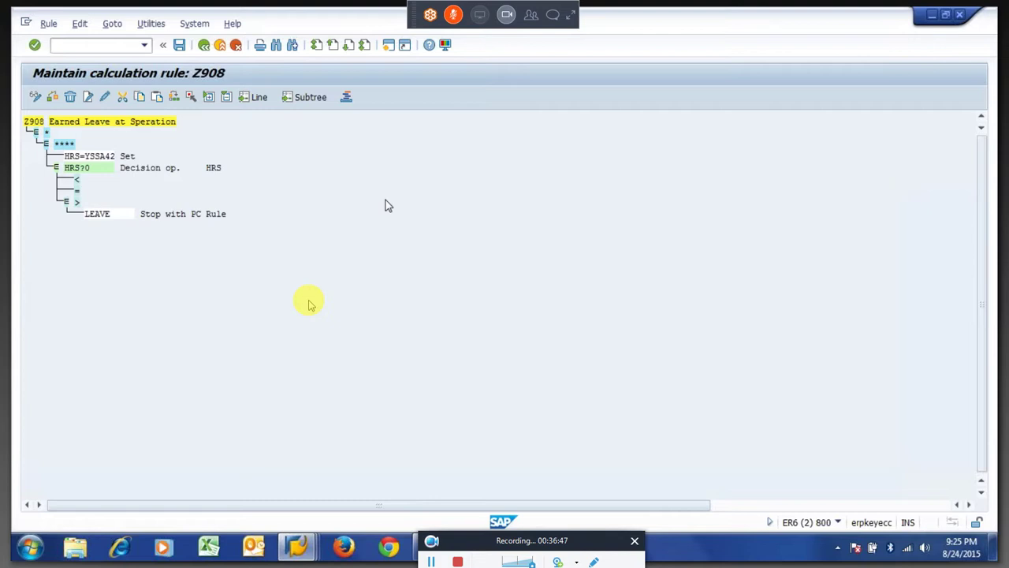
# In a new session, start PE02 and load rule Z901.
pyautogui.hotkey('shift', 'F3')
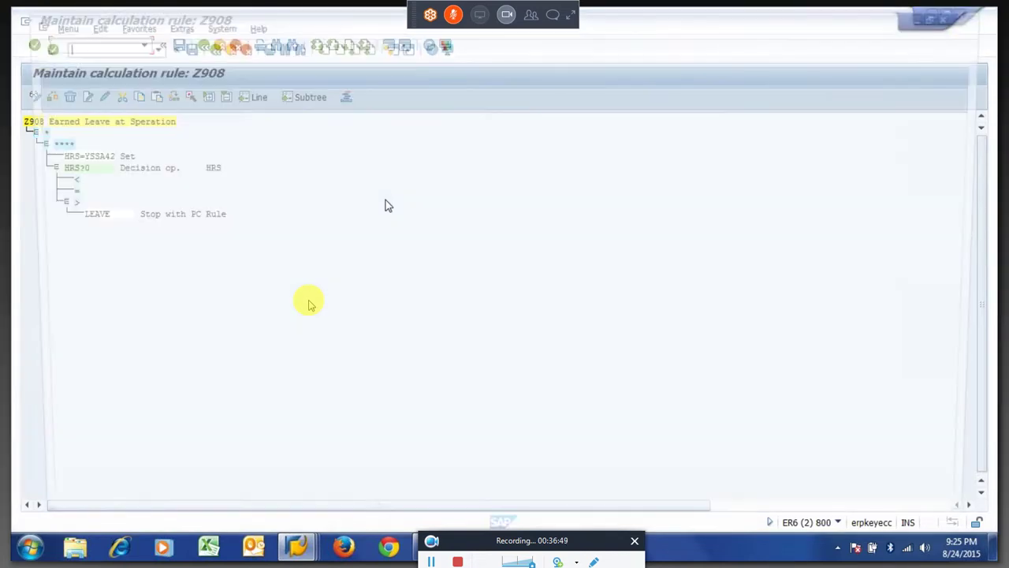
pyautogui.write('pe0')
pyautogui.write('2')
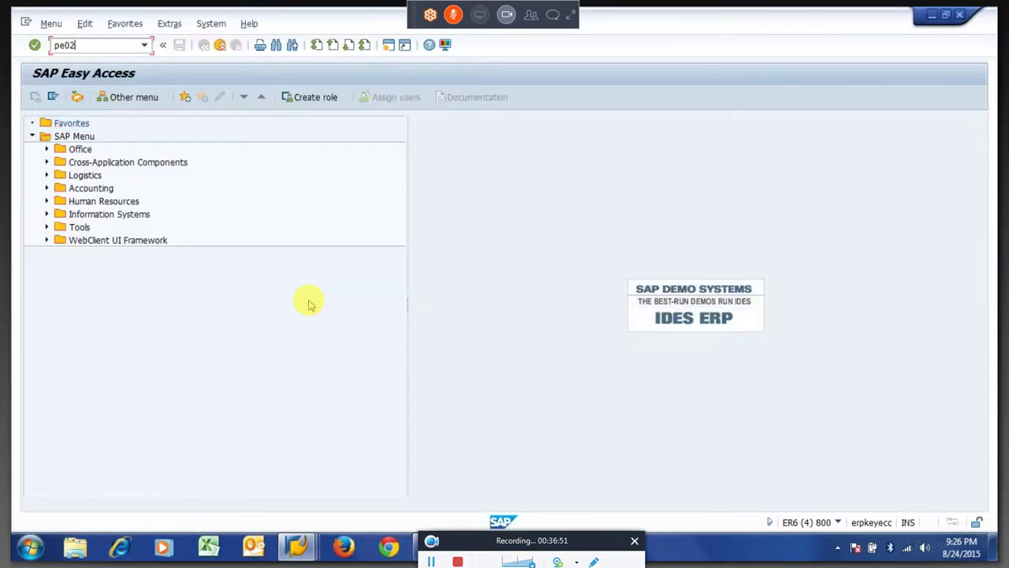
pyautogui.press('Return')
pyautogui.write('Z901')
pyautogui.press('Return')
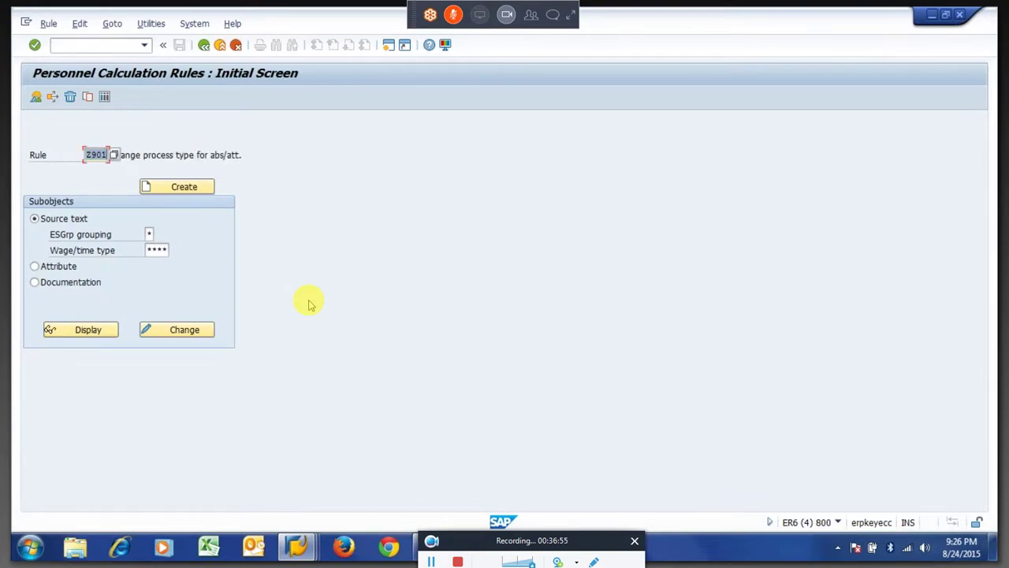
# Choose rule Z902 from the history list, then go to the session with rule Z910.
pyautogui.press('BackSpace')
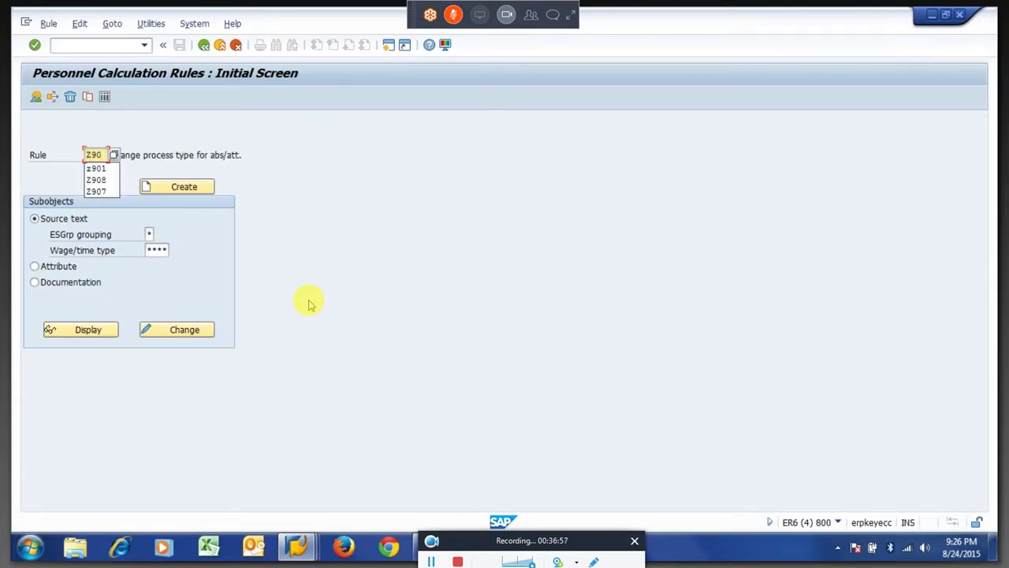
pyautogui.write('2')
pyautogui.press('Return')
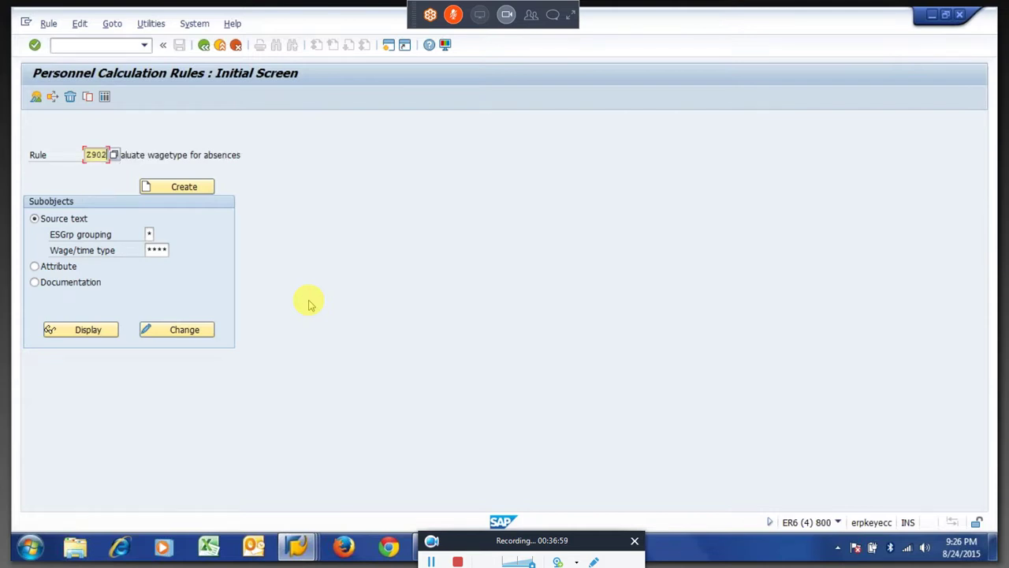
pyautogui.press('BackSpace')
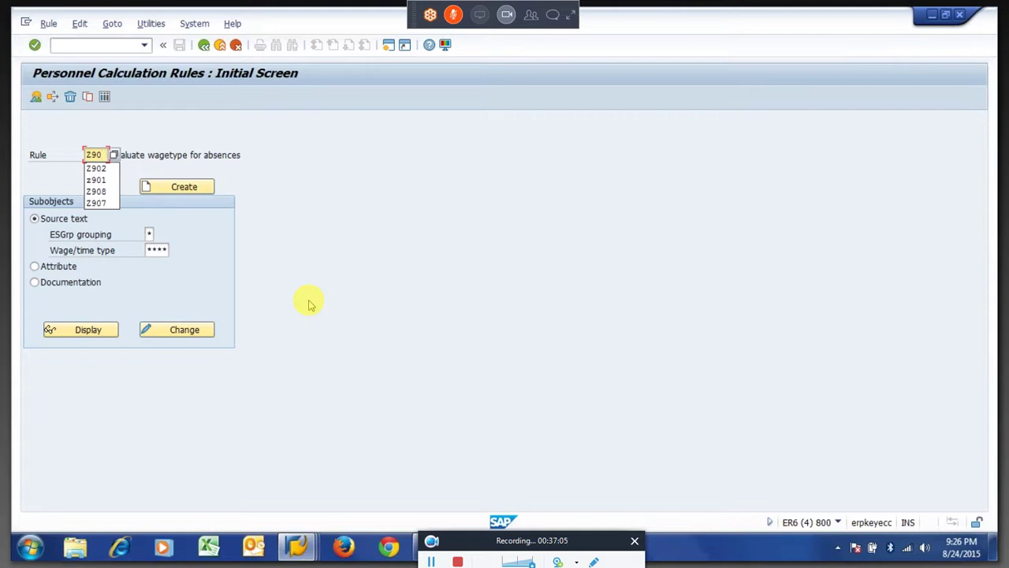
pyautogui.hotkey('alt', 'Tab')
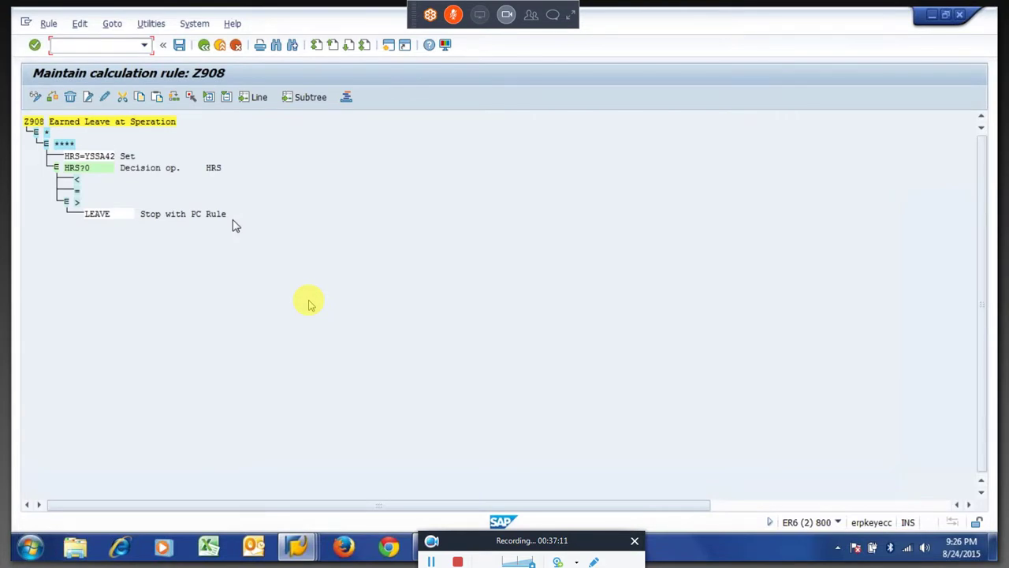
pyautogui.hotkey('alt', 'Tab')
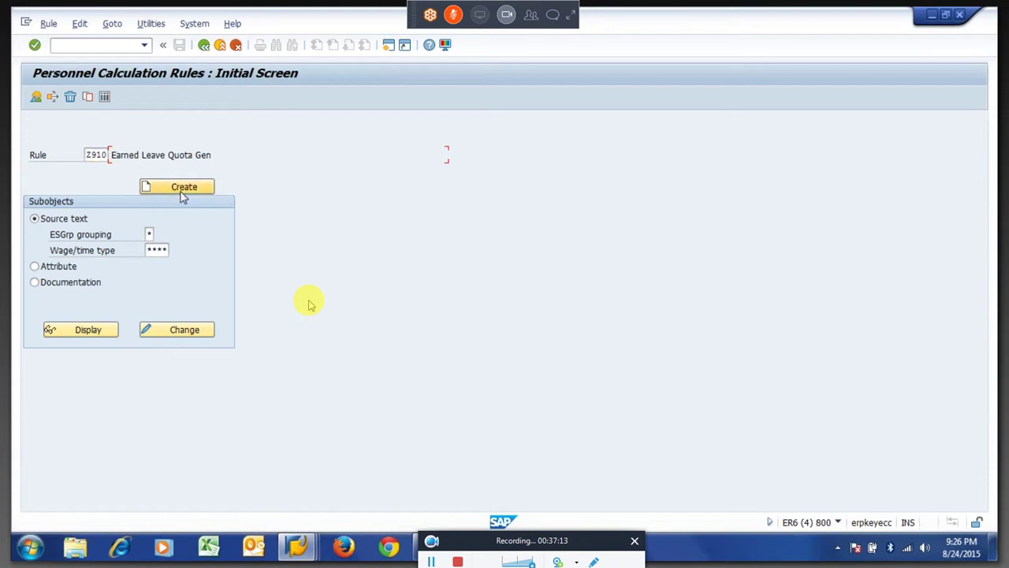
# Open Z910 for editing and copy its Y-branch block from HRS=MZ902 to the buffer.
pyautogui.click(183, 330)
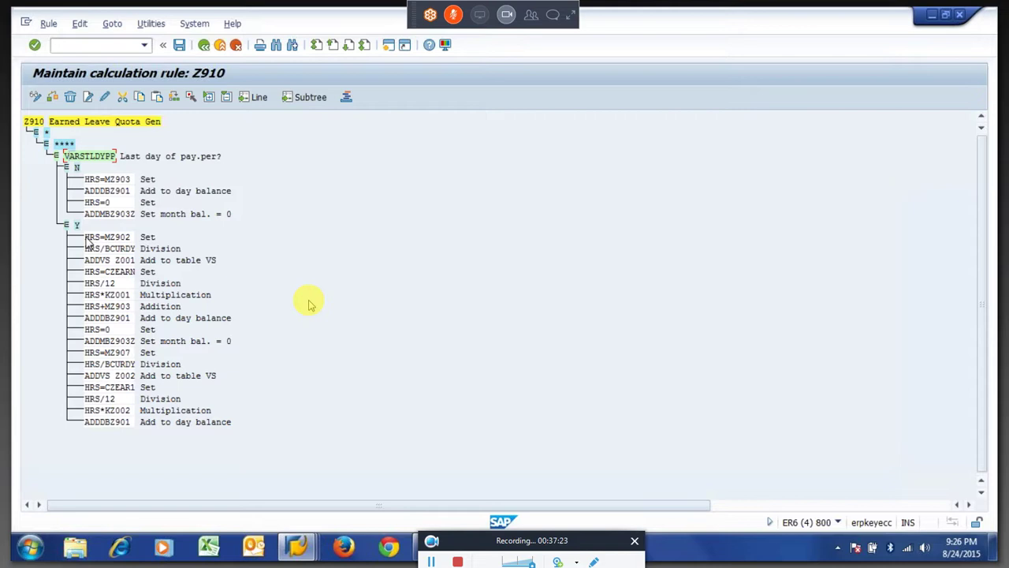
pyautogui.moveTo(89, 242); pyautogui.dragTo(146, 428)
pyautogui.click(117, 237)
pyautogui.click(118, 240)
pyautogui.hotkey('shift', 'Down')
pyautogui.hotkey('shift', 'Down')
pyautogui.hotkey('shift', 'Down')
pyautogui.hotkey('shift', 'Down')
pyautogui.hotkey('shift', 'Down')
pyautogui.hotkey('shift', 'Down')
pyautogui.hotkey('shift', 'Down')
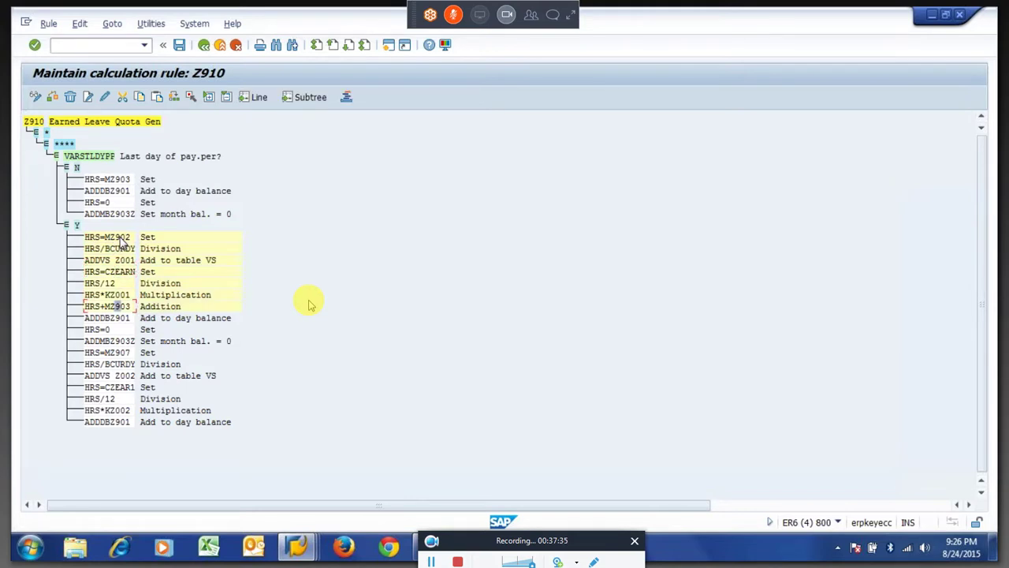
pyautogui.hotkey('shift', 'Down')
pyautogui.hotkey('shift', 'Down')
pyautogui.hotkey('shift', 'Down')
pyautogui.hotkey('shift', 'Down')
pyautogui.hotkey('shift', 'Down')
pyautogui.hotkey('shift', 'Down')
pyautogui.hotkey('shift', 'Down')
pyautogui.hotkey('shift', 'Down')
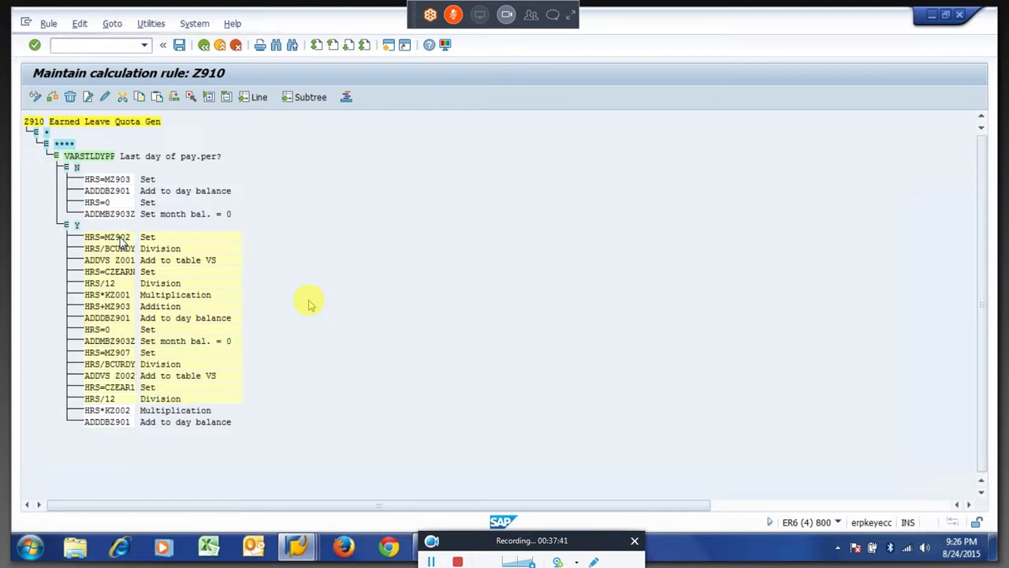
pyautogui.hotkey('shift', 'Down')
pyautogui.hotkey('shift', 'Down')
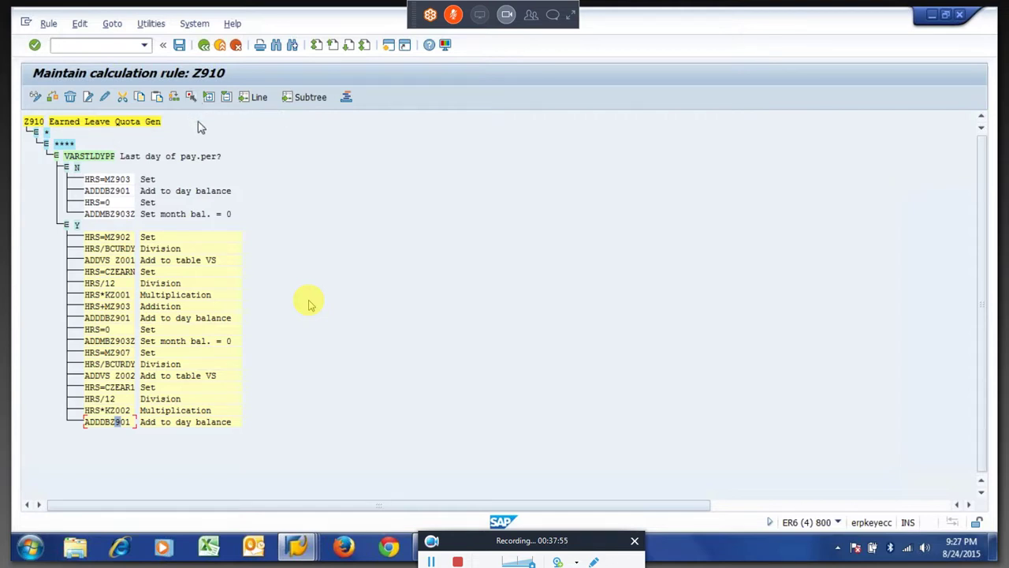
pyautogui.click(144, 104)
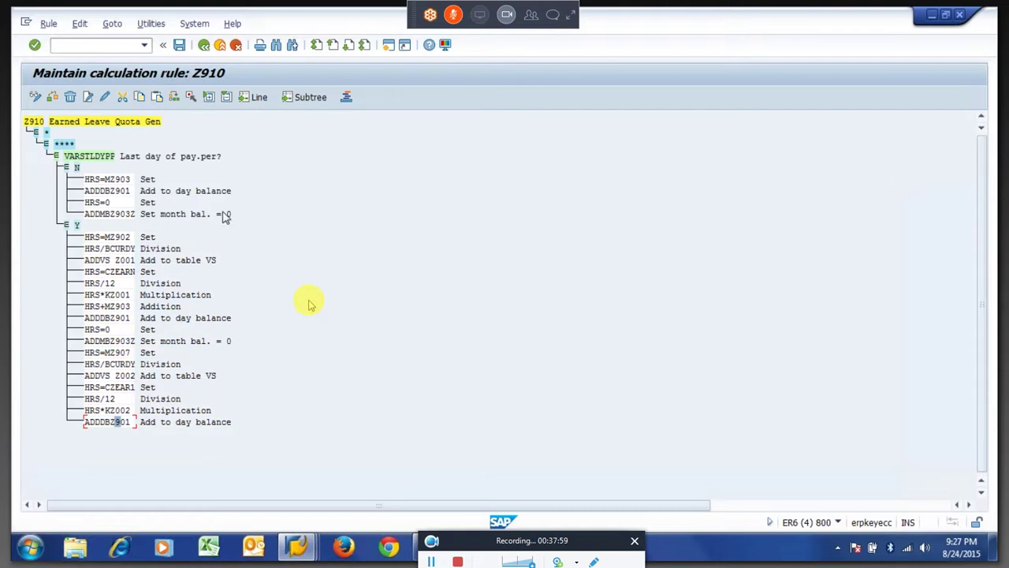
pyautogui.press('F3')
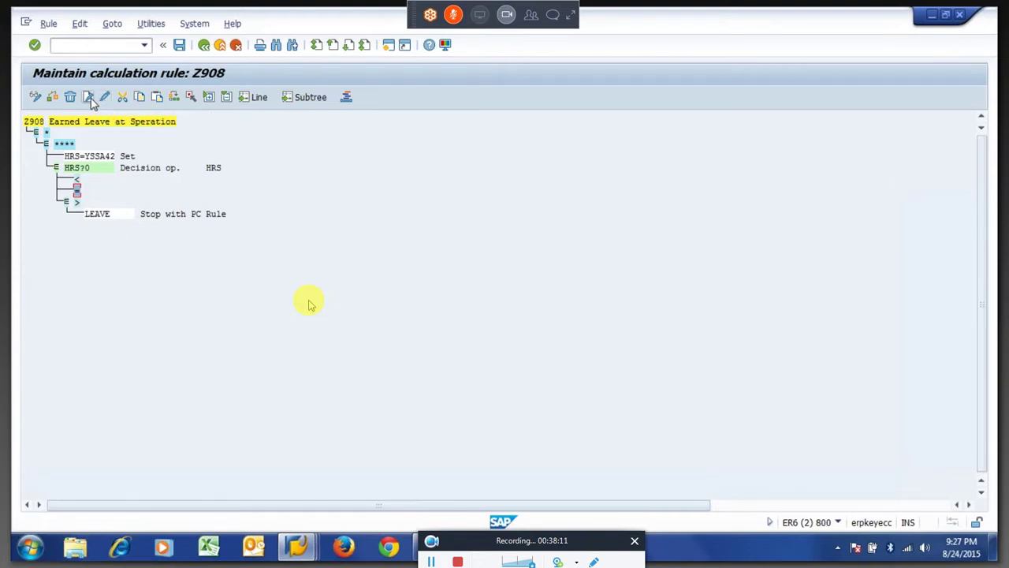
# Add an empty line under Z908's '=' branch and paste HRS=MZ902 copied from Z910.
pyautogui.click(89, 97)
pyautogui.hotkey('alt', 'Tab')
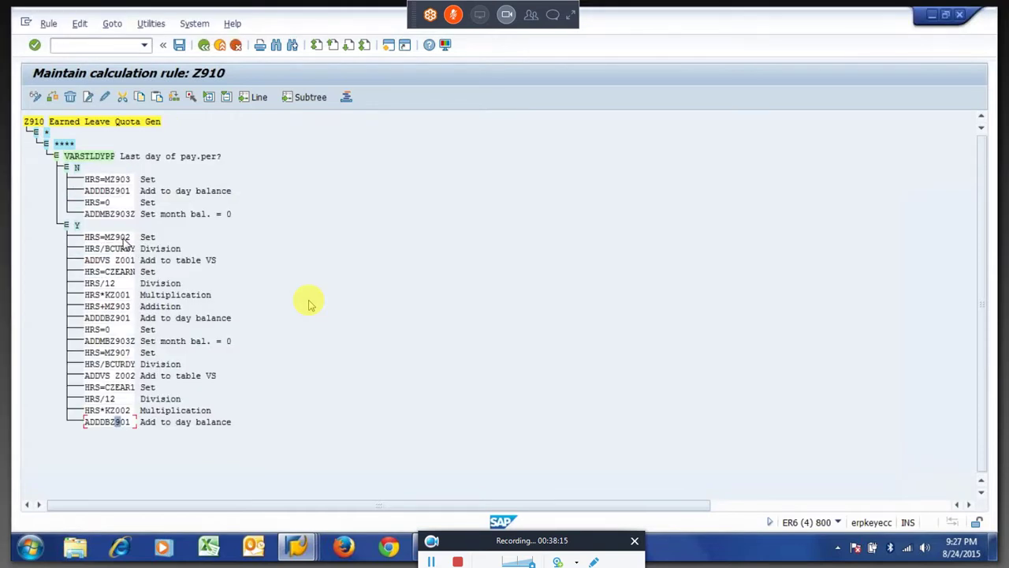
pyautogui.moveTo(85, 237); pyautogui.dragTo(142, 240)
pyautogui.hotkey('ctrl', 'c')
pyautogui.hotkey('alt', 'Tab')
pyautogui.hotkey('ctrl', 'v')
pyautogui.press('Return')
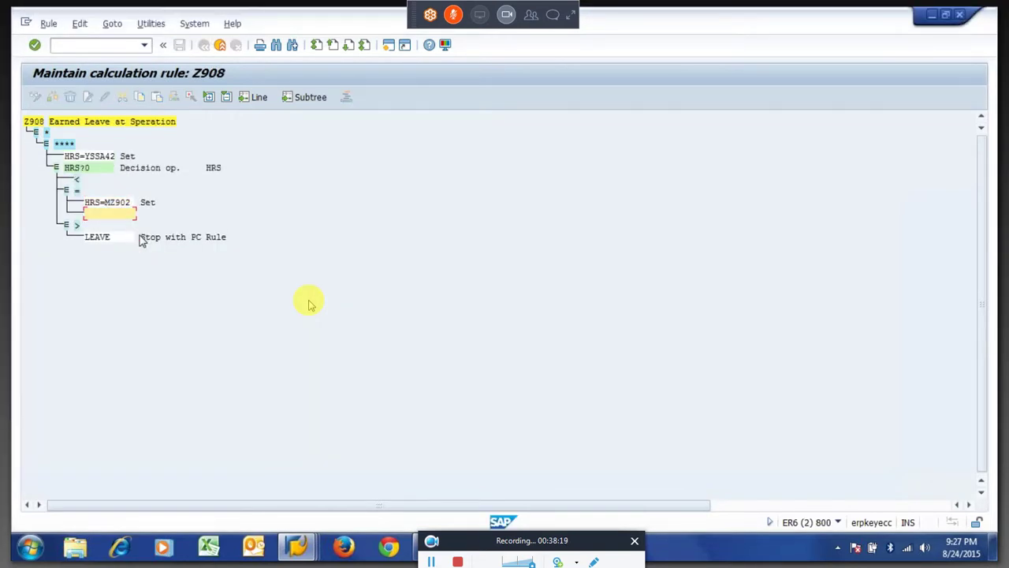
pyautogui.hotkey('alt', 'Tab')
# Copy HRS/BCURDY and ADDVS Z001 from Z910 into Z908's '=' branch.
pyautogui.moveTo(85, 249); pyautogui.dragTo(144, 253)
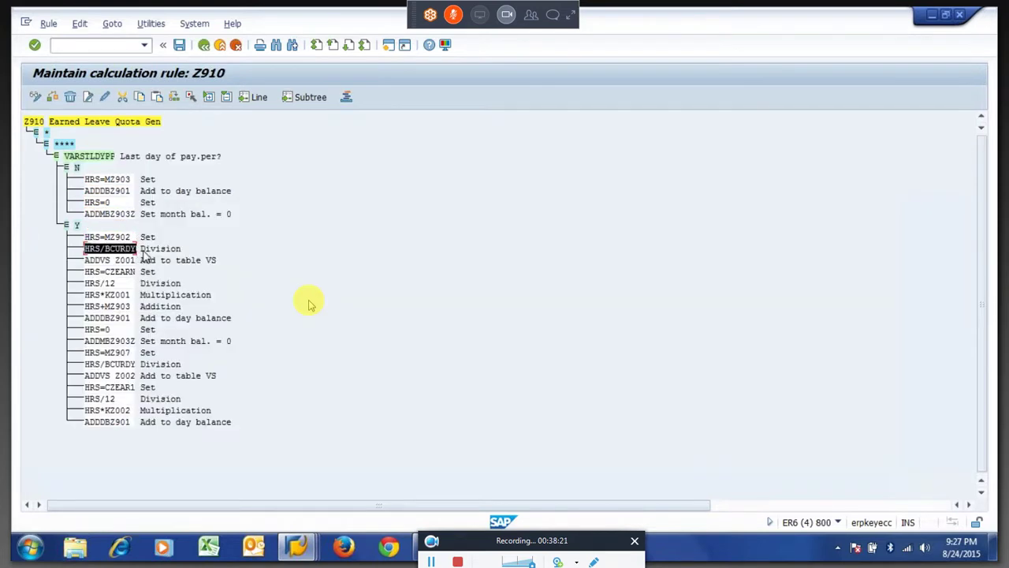
pyautogui.hotkey('alt', 'Tab')
pyautogui.hotkey('ctrl', 'v')
pyautogui.press('Return')
pyautogui.hotkey('alt', 'Tab')
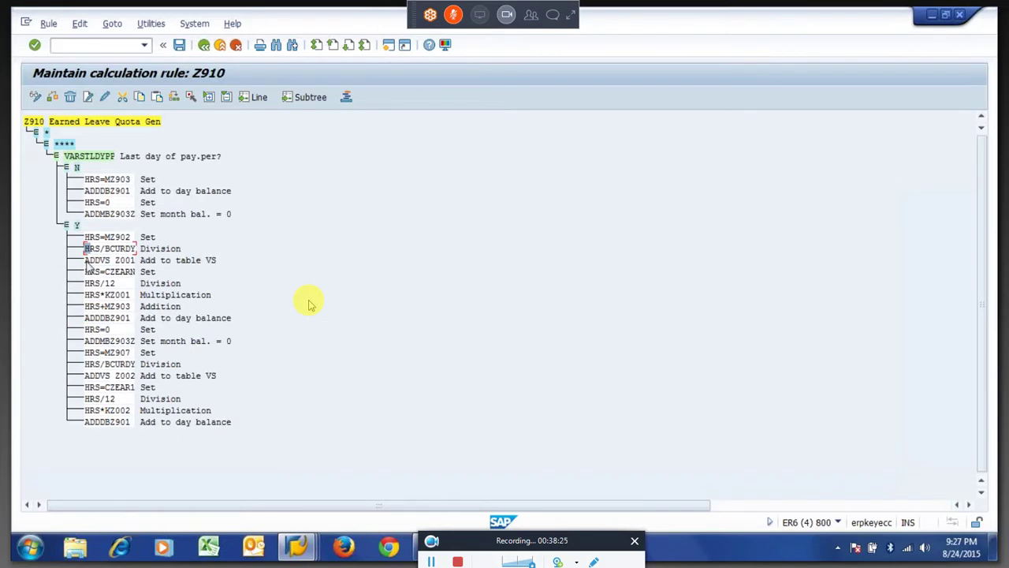
pyautogui.moveTo(85, 260); pyautogui.dragTo(140, 269)
pyautogui.hotkey('alt', 'Tab')
pyautogui.hotkey('ctrl', 'v')
pyautogui.press('Return')
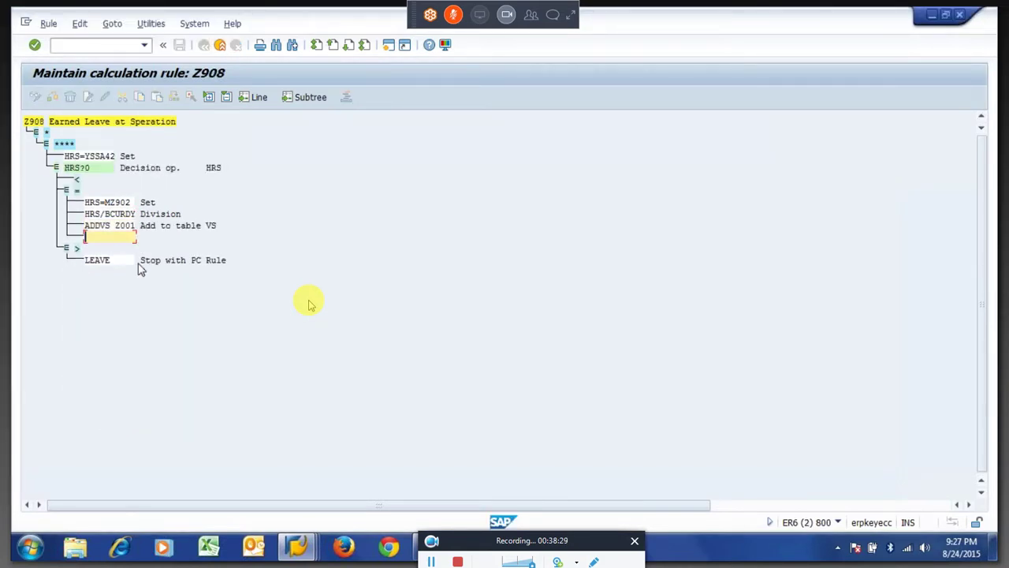
pyautogui.hotkey('alt', 'Tab')
# Add HRS=CZEARN and HRS/12 from Z910 to Z908's '=' branch.
pyautogui.moveTo(85, 272); pyautogui.dragTo(146, 288)
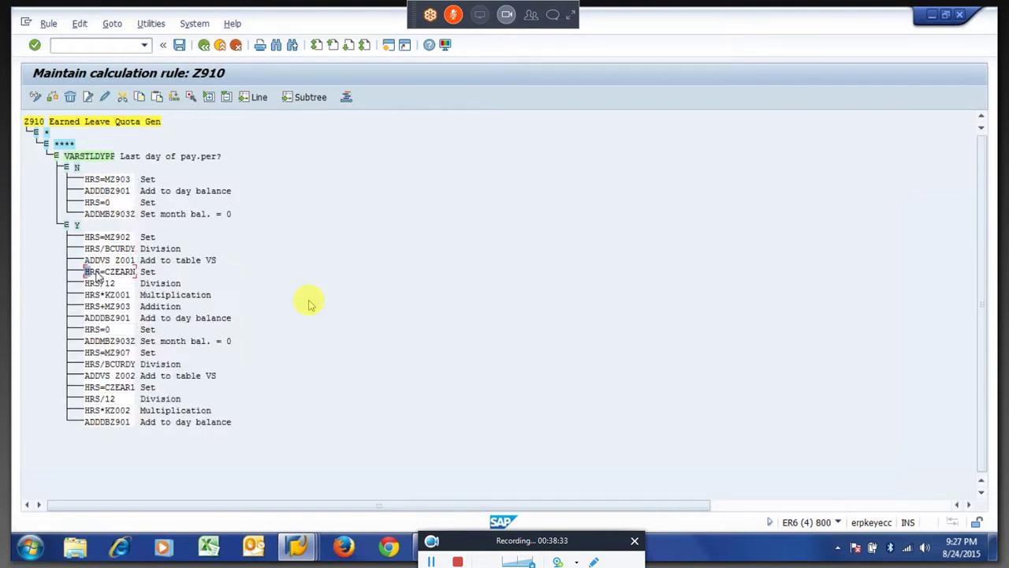
pyautogui.hotkey('ctrl', 'c')
pyautogui.hotkey('alt', 'Tab')
pyautogui.hotkey('ctrl', 'v')
pyautogui.press('Return')
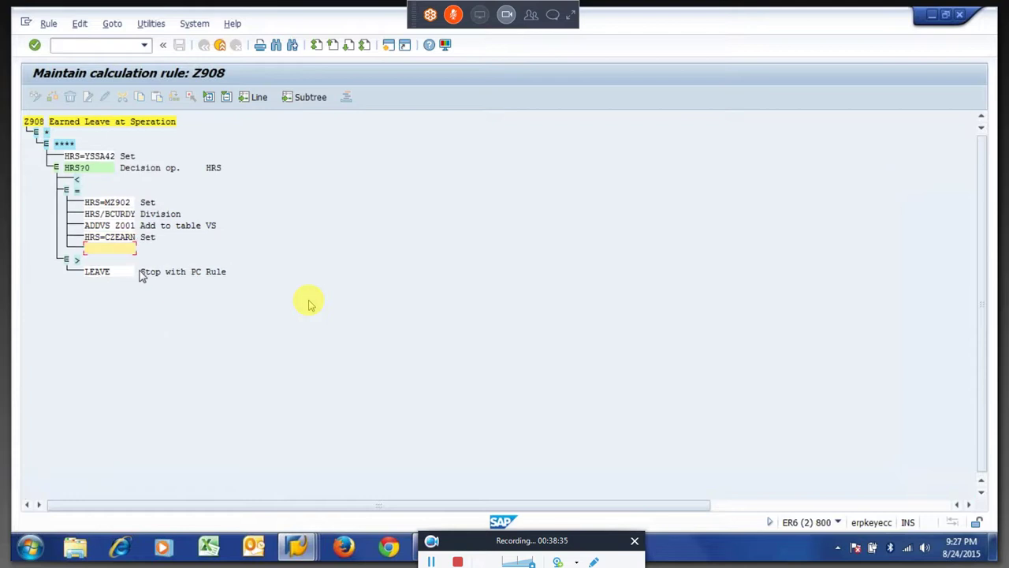
pyautogui.hotkey('alt', 'Tab')
pyautogui.click(93, 283)
pyautogui.hotkey('ctrl', 'c')
pyautogui.hotkey('alt', 'Tab')
pyautogui.hotkey('ctrl', 'v')
pyautogui.press('Return')
pyautogui.hotkey('alt', 'Tab')
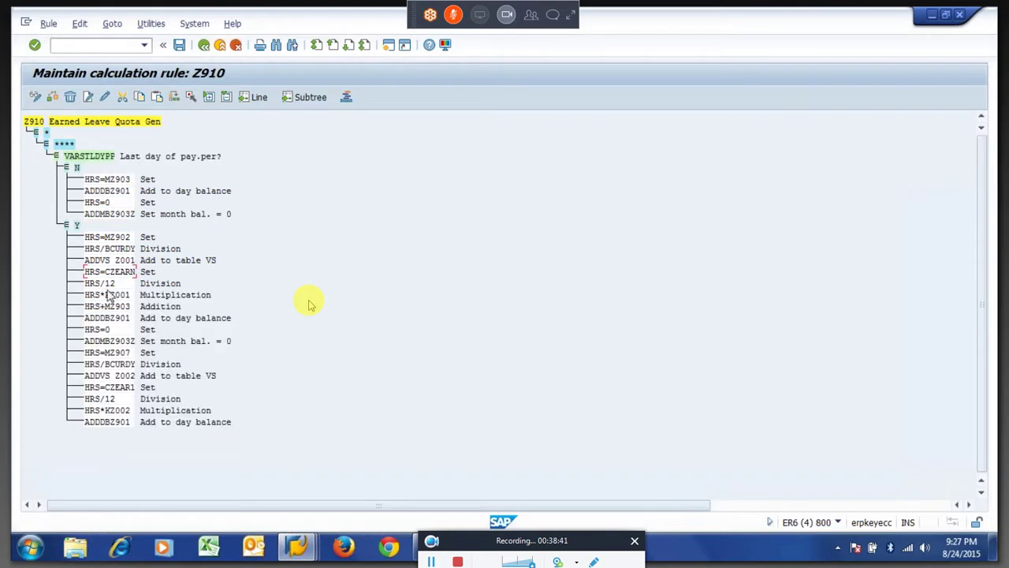
# Paste the next Z910 operation as HRS+MZ903 and enter HRS=0 as a new Z908 line.
pyautogui.moveTo(85, 294); pyautogui.dragTo(135, 302)
pyautogui.hotkey('alt', 'Tab')
pyautogui.hotkey('ctrl', 'v')
pyautogui.press('Return')
pyautogui.hotkey('alt', 'Tab')
pyautogui.moveTo(85, 318); pyautogui.dragTo(119, 322)
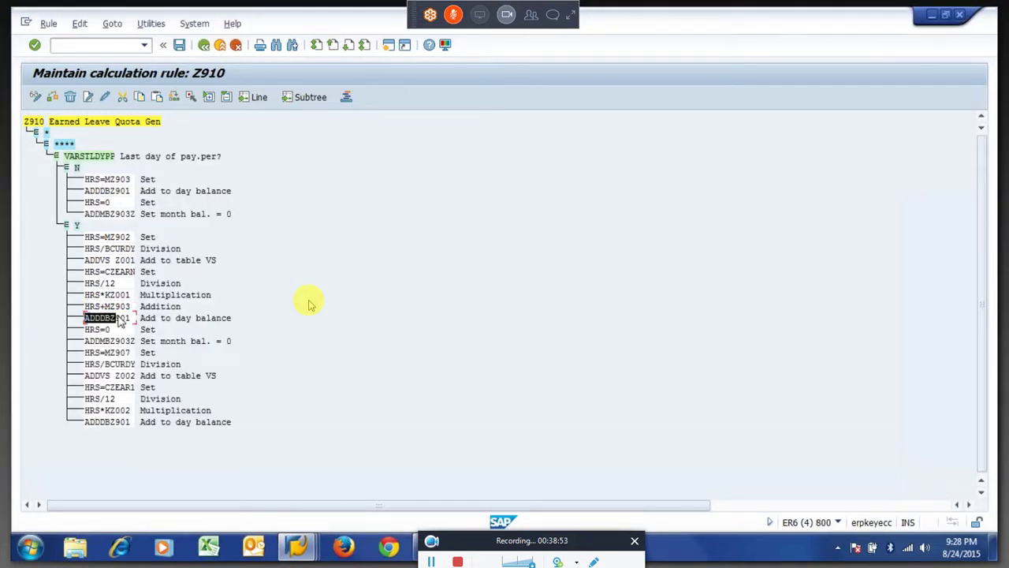
pyautogui.moveTo(120, 321); pyautogui.dragTo(124, 321)
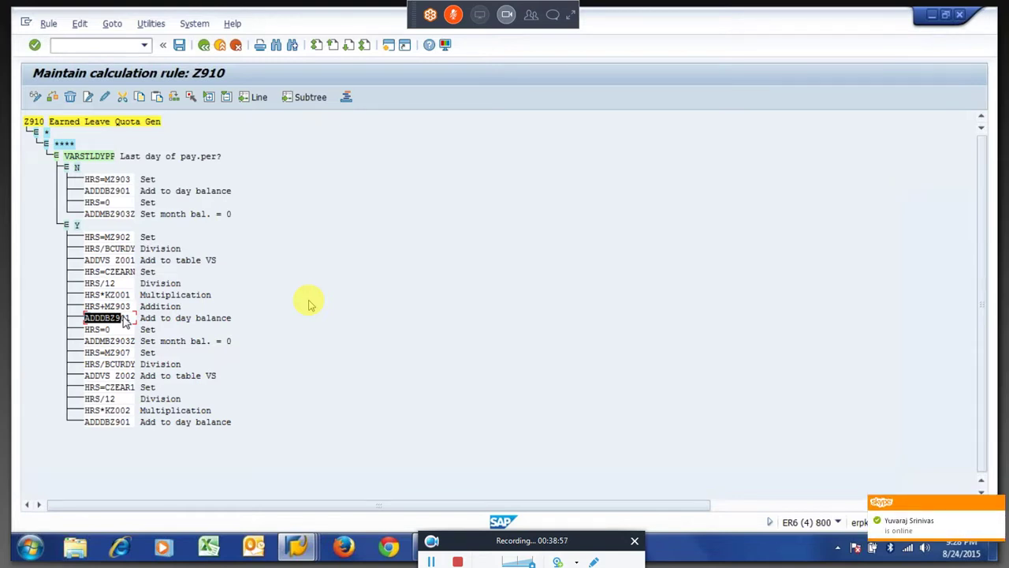
pyautogui.hotkey('alt', 'Tab')
pyautogui.write('HRS=0')
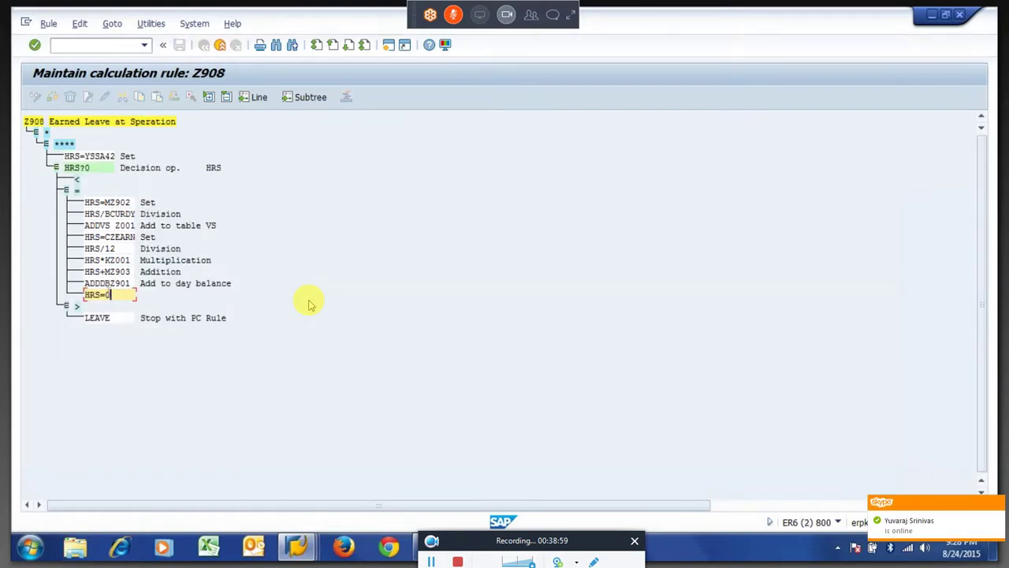
pyautogui.press('Return')
pyautogui.hotkey('alt', 'Tab')
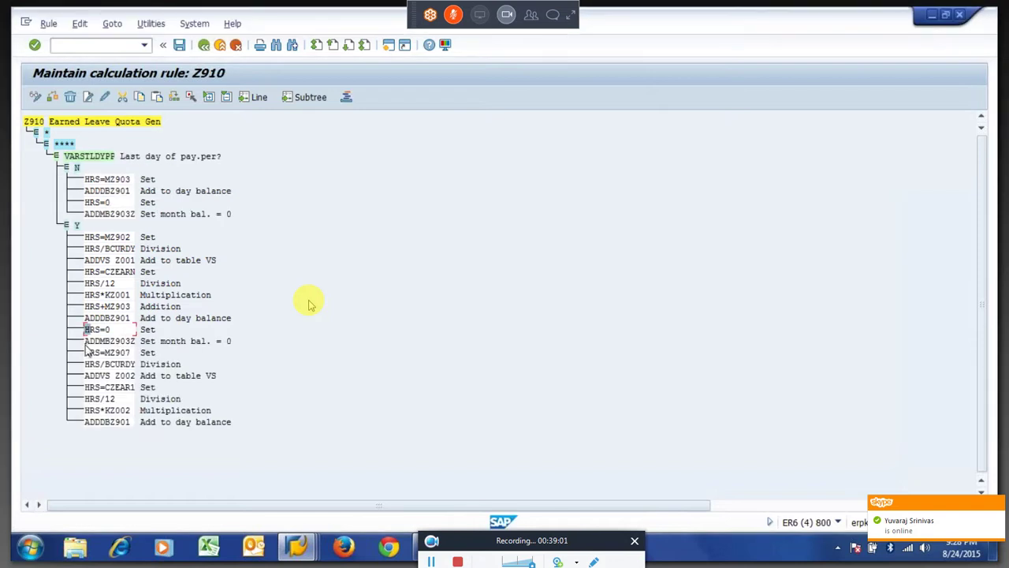
# Copy ADDMBZ903Z and HRS=MZ907 from Z910 into Z908's '=' branch.
pyautogui.moveTo(85, 340); pyautogui.dragTo(142, 348)
pyautogui.hotkey('ctrl', 'c')
pyautogui.hotkey('ctrl', 'c')
pyautogui.hotkey('alt', 'Tab')
pyautogui.hotkey('ctrl', 'v')
pyautogui.hotkey('alt', 'Tab')
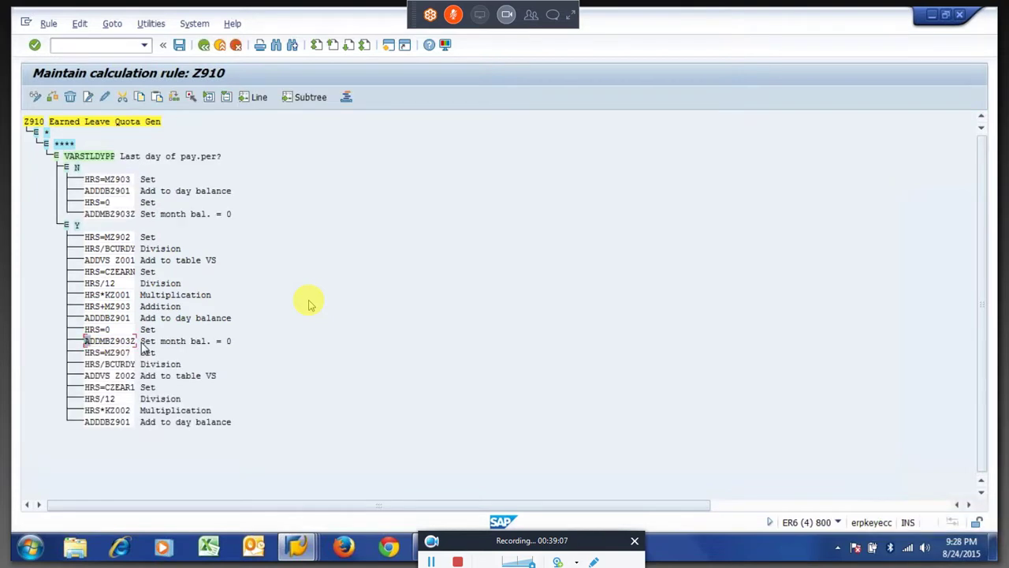
pyautogui.moveTo(85, 354); pyautogui.dragTo(135, 359)
pyautogui.hotkey('ctrl', 'c')
pyautogui.hotkey('alt', 'Tab')
pyautogui.hotkey('ctrl', 'v')
pyautogui.press('Return')
pyautogui.hotkey('alt', 'Tab')
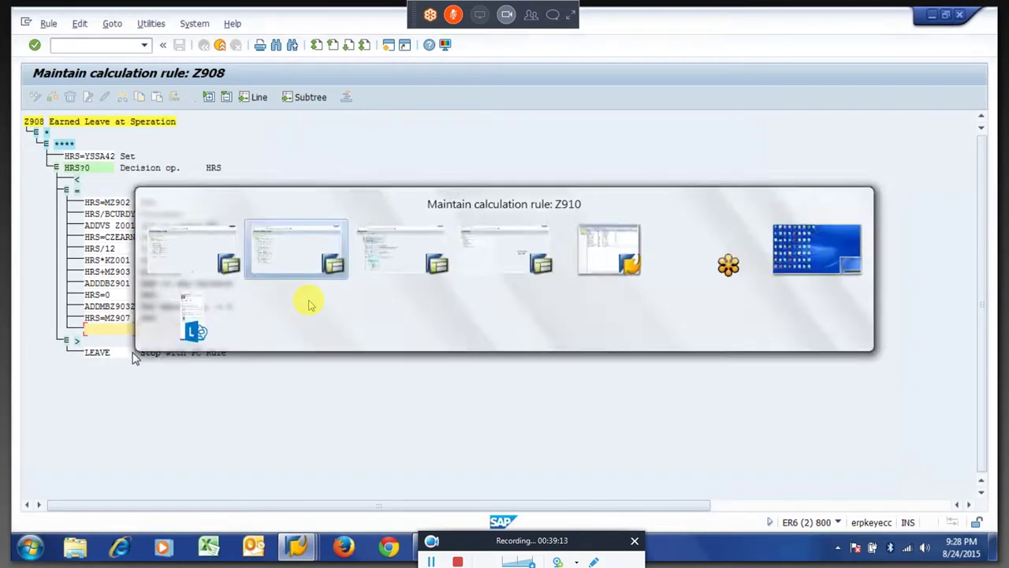
# Copy the second HRS/BCURDY and ADDVS Z002 from Z910 into Z908.
pyautogui.moveTo(85, 365); pyautogui.dragTo(136, 367)
pyautogui.hotkey('ctrl', 'c')
pyautogui.hotkey('alt', 'Tab')
pyautogui.hotkey('ctrl', 'v')
pyautogui.press('Return')
pyautogui.hotkey('alt', 'Tab')
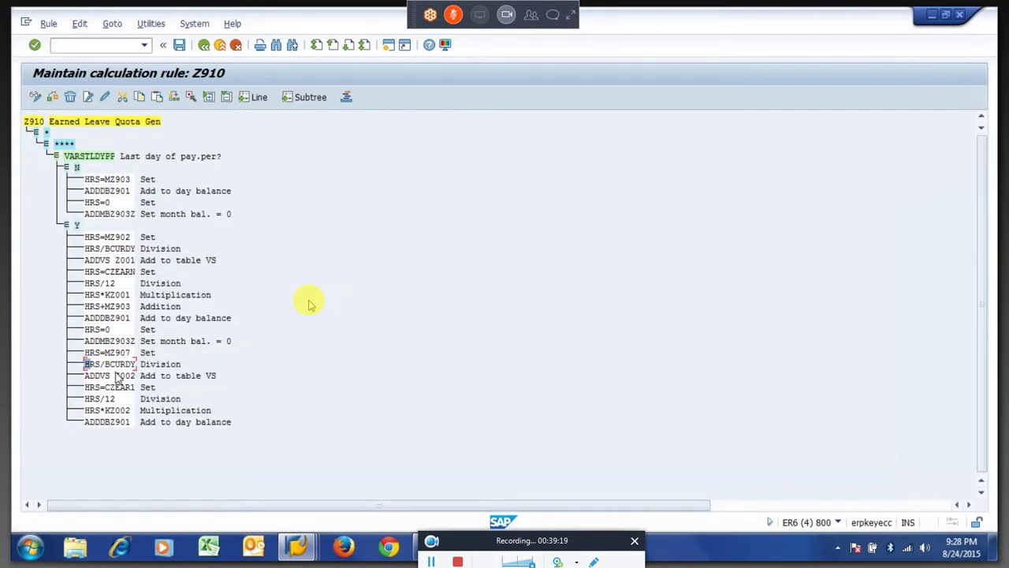
pyautogui.moveTo(85, 377); pyautogui.dragTo(135, 383)
pyautogui.hotkey('ctrl', 'c')
pyautogui.hotkey('alt', 'Tab')
pyautogui.hotkey('ctrl', 'v')
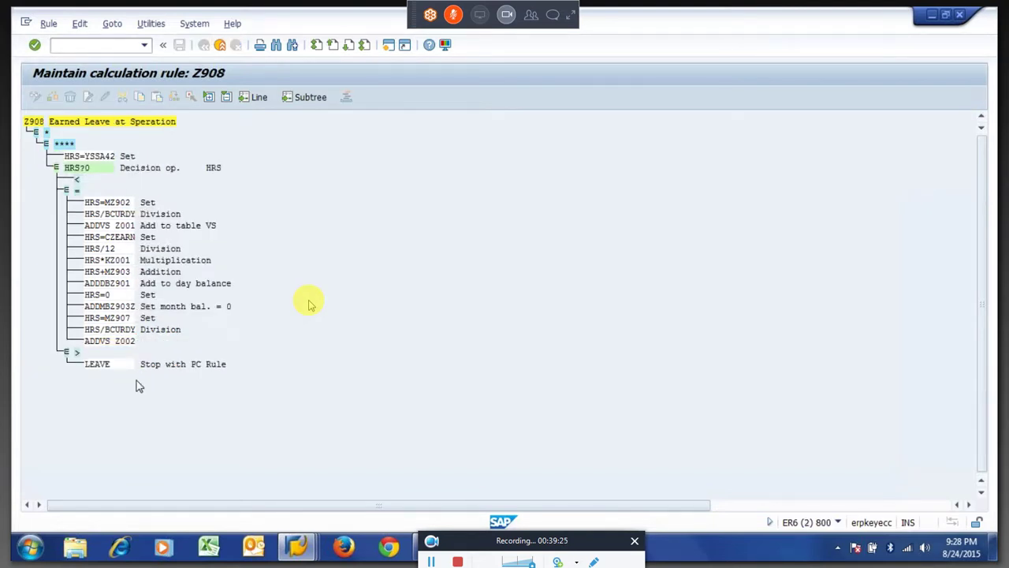
pyautogui.hotkey('alt', 'Tab')
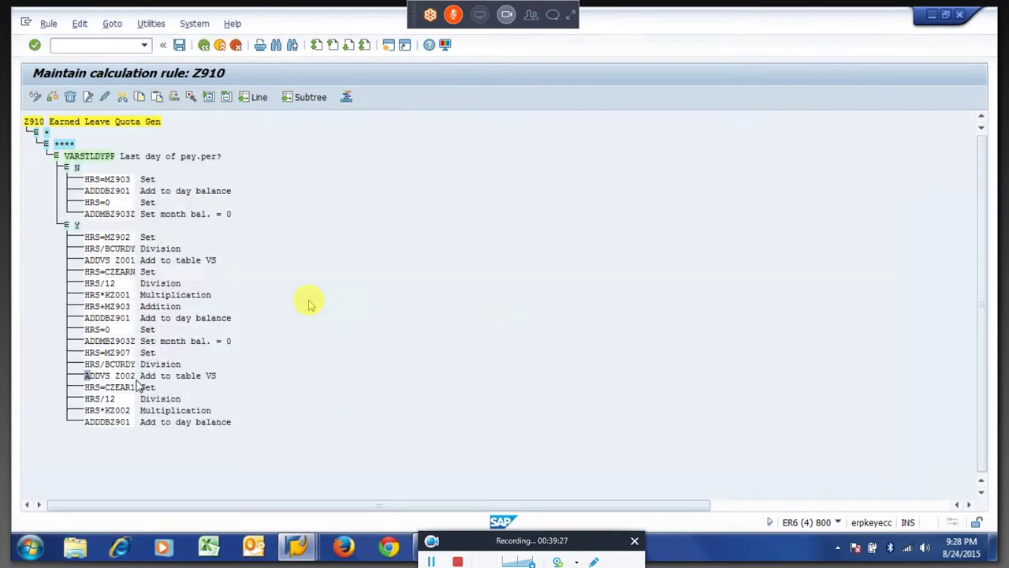
# Select HRS=CZEAR1 and HRS/12 in Z910, and paste HRS*KZ002 into Z908.
pyautogui.moveTo(85, 387); pyautogui.dragTo(136, 387)
pyautogui.hotkey('ctrl', 'c')
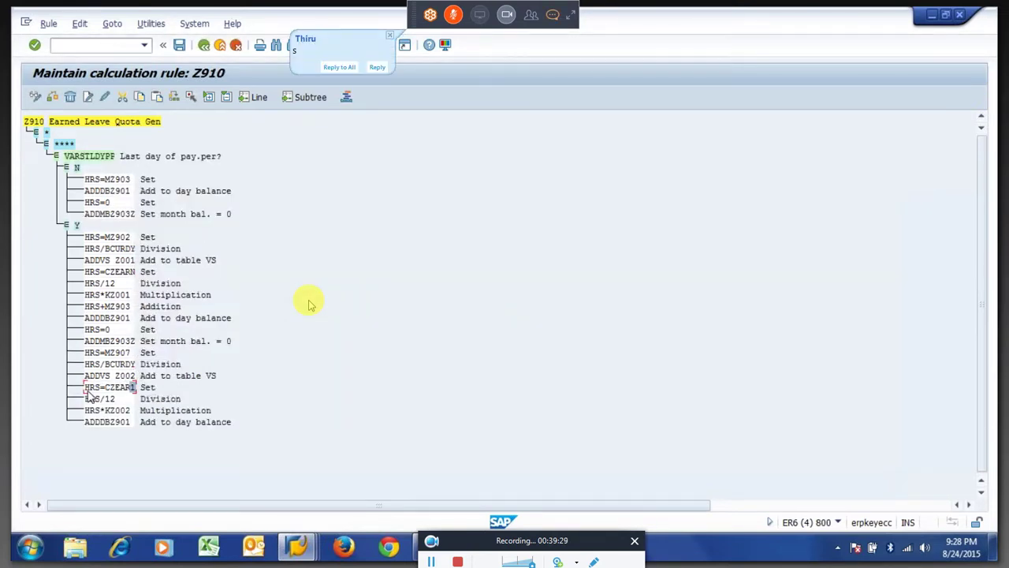
pyautogui.click(87, 389)
pyautogui.moveTo(89, 390); pyautogui.dragTo(135, 387)
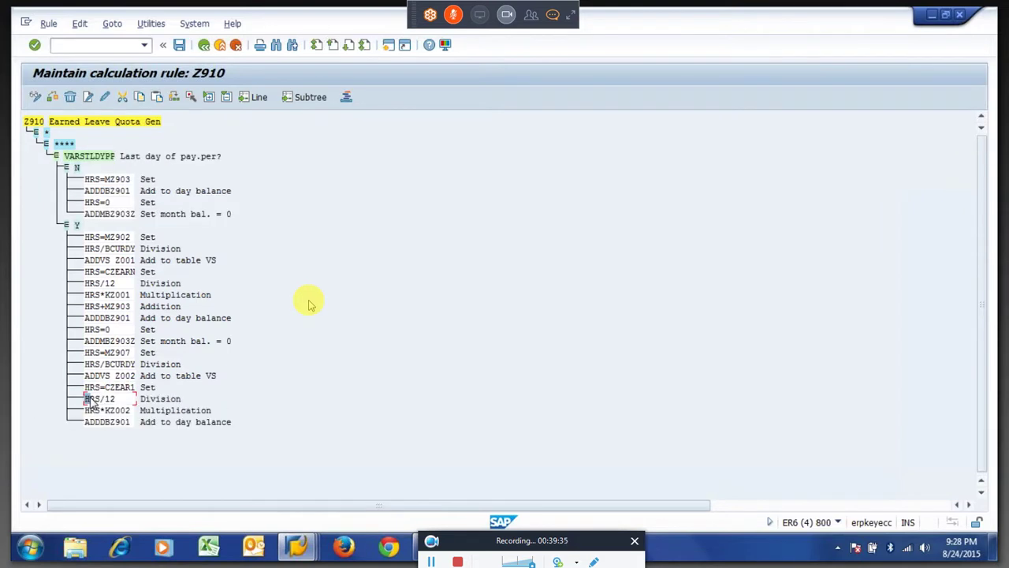
pyautogui.moveTo(85, 399); pyautogui.dragTo(101, 399)
pyautogui.click(88, 399)
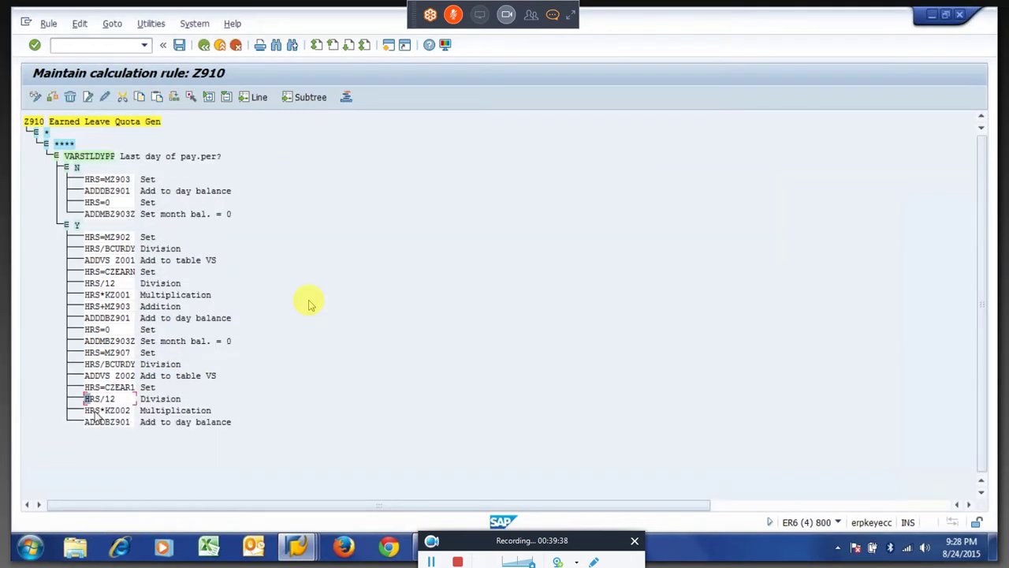
pyautogui.moveTo(86, 411); pyautogui.dragTo(136, 416)
pyautogui.click(136, 415)
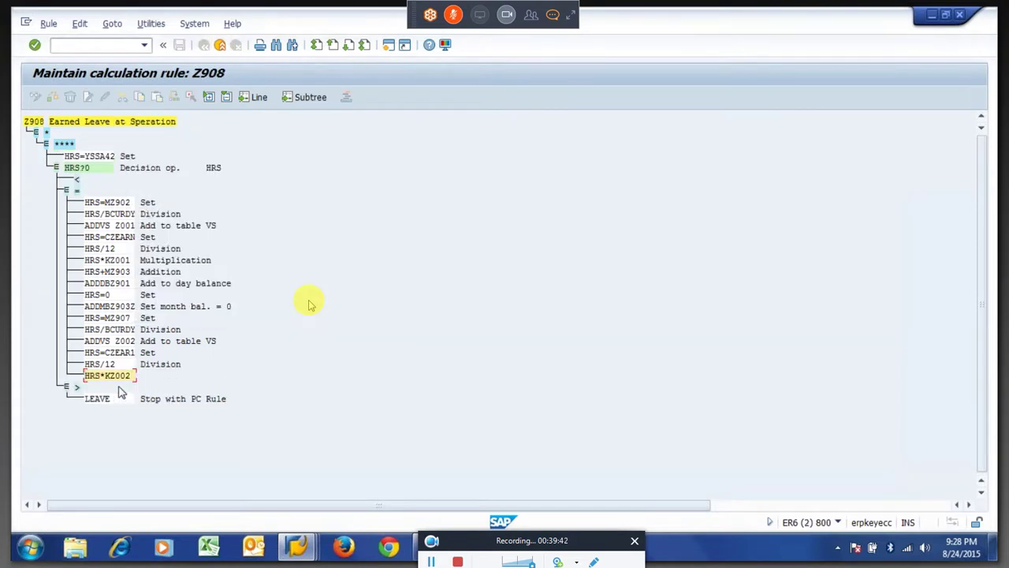
pyautogui.hotkey('ctrl', 'v')
pyautogui.press('Return')
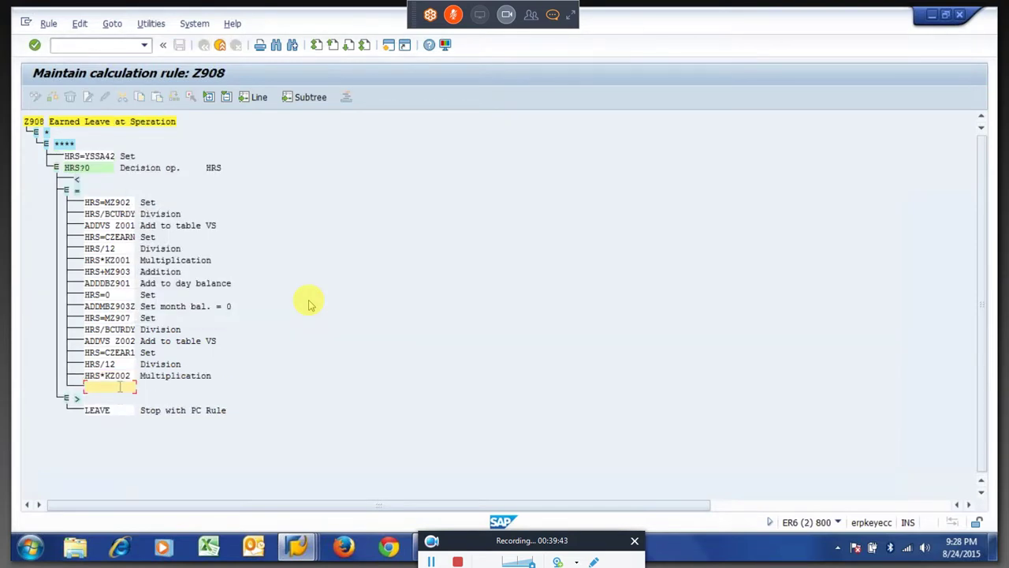
pyautogui.hotkey('alt', 'Tab')
# Paste the final ADDDBZ901 as Add to day balance and select Z908's '=' branch.
pyautogui.moveTo(89, 426); pyautogui.dragTo(133, 426)
pyautogui.hotkey('ctrl', 'c')
pyautogui.hotkey('alt', 'Tab')
pyautogui.hotkey('ctrl', 'v')
pyautogui.press('Return')
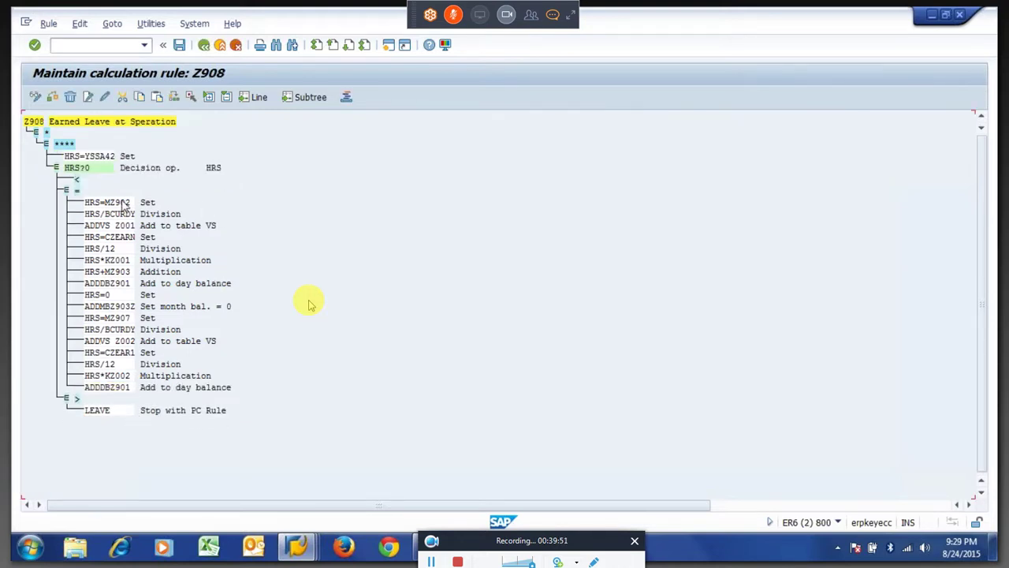
pyautogui.click(72, 189)
# Save rule Z908 under the customizing request, keeping the copied HRS=MZ902 and HRS/BCURDY operations.
pyautogui.click(117, 203)
pyautogui.click(121, 216)
pyautogui.doubleClick(180, 263)
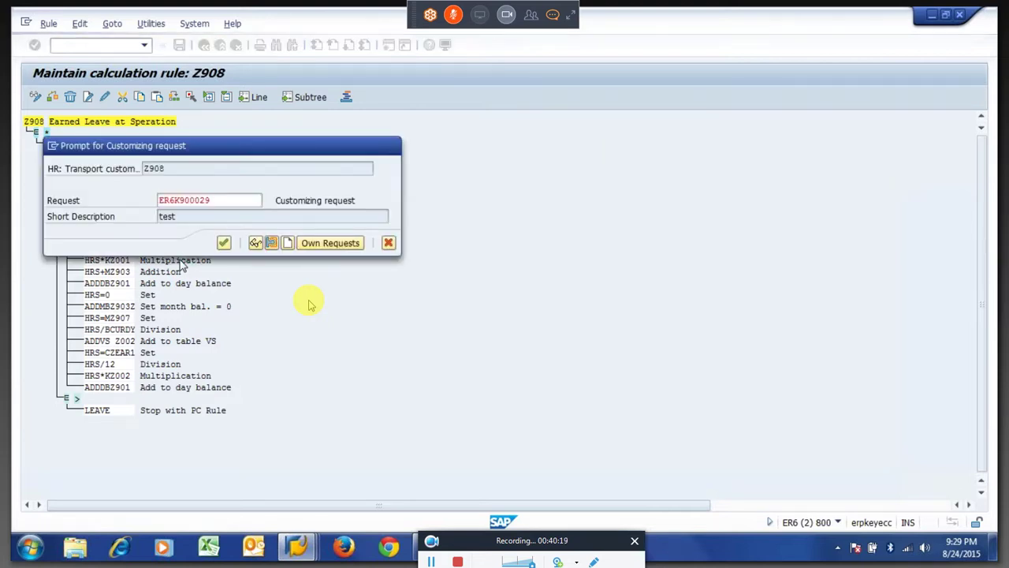
pyautogui.press('Return')
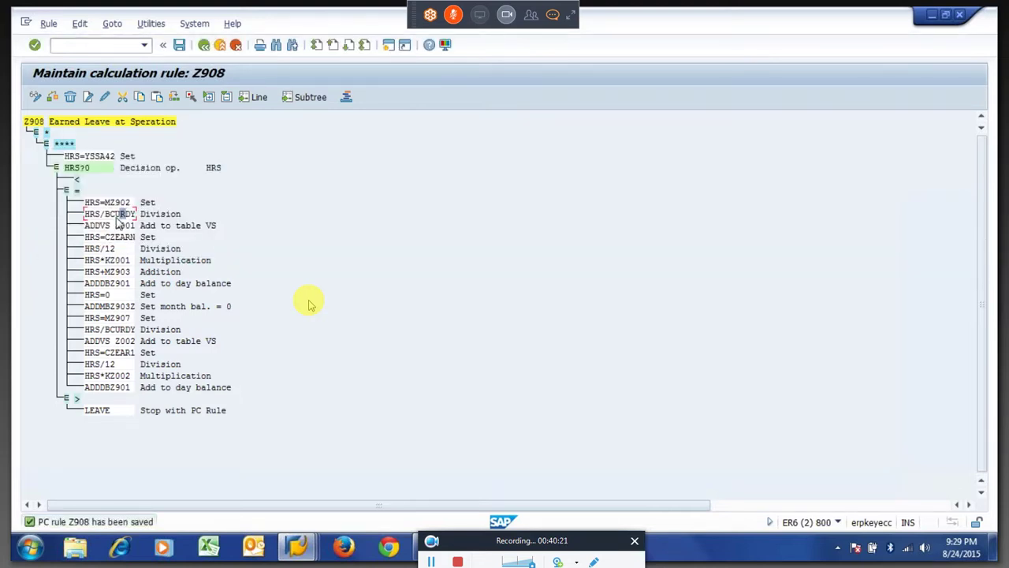
pyautogui.click(114, 214)
# Review the HRS/BCURDY divisor and the ADDVS Z001 operation in rule Z908.
pyautogui.click(109, 213)
pyautogui.click(117, 225)
pyautogui.moveTo(117, 225); pyautogui.dragTo(136, 227)
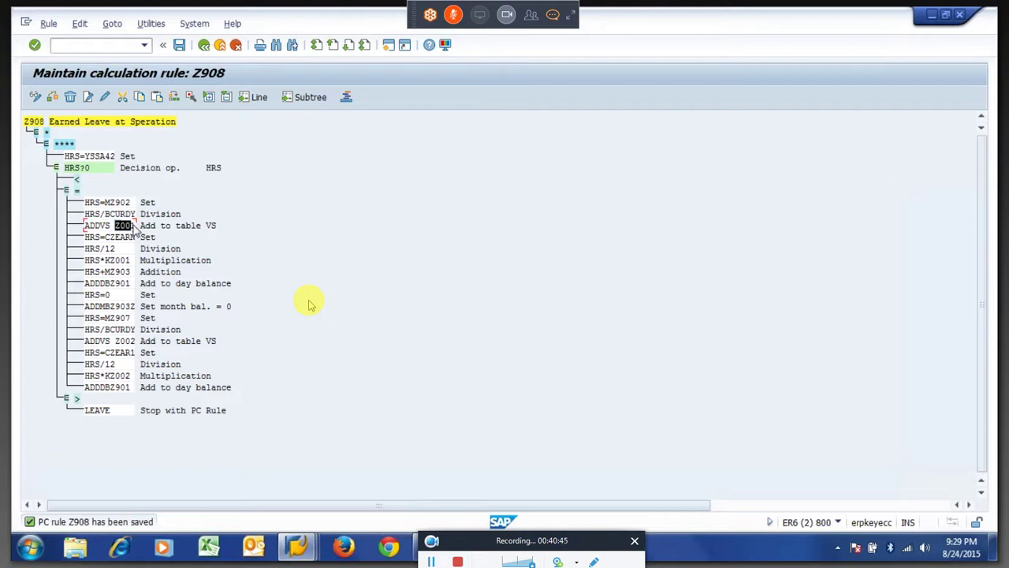
pyautogui.press('Up')
pyautogui.click(310, 304)
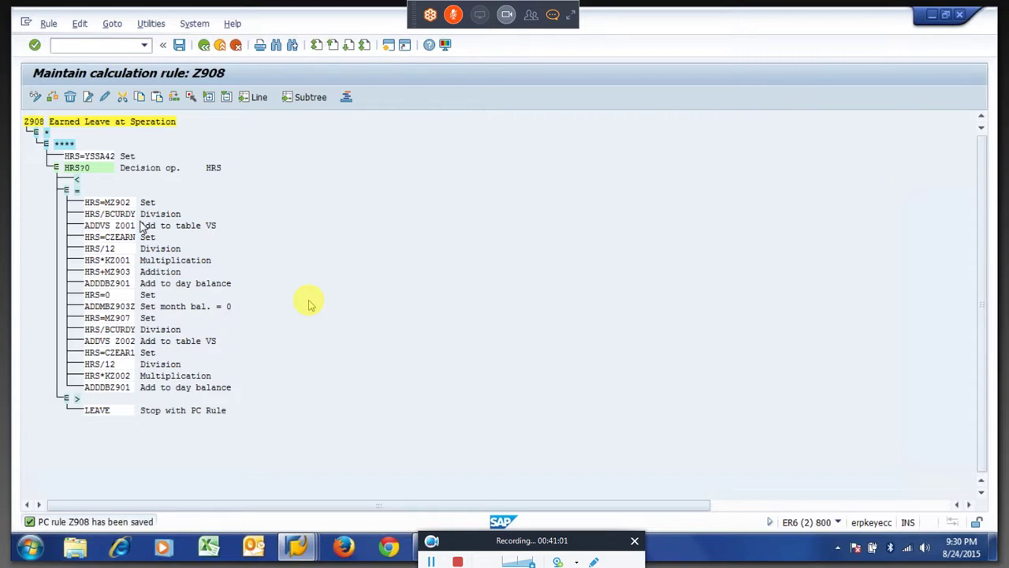
# Save Z908 again under the customizing request and switch to the time-evaluation log session.
pyautogui.hotkey('ctrl', 'F3')
pyautogui.press('Return')
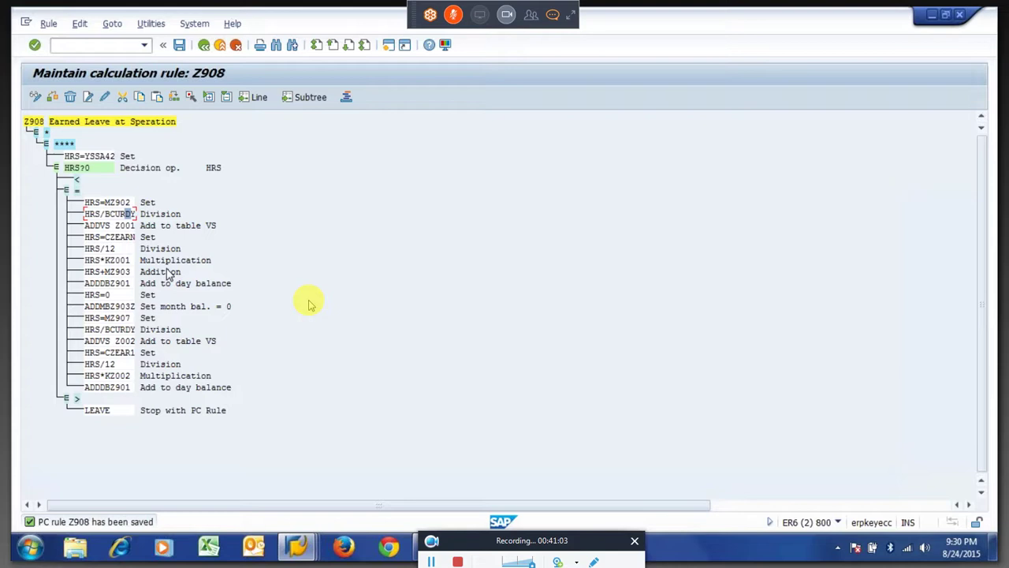
pyautogui.hotkey('alt', 'Tab')
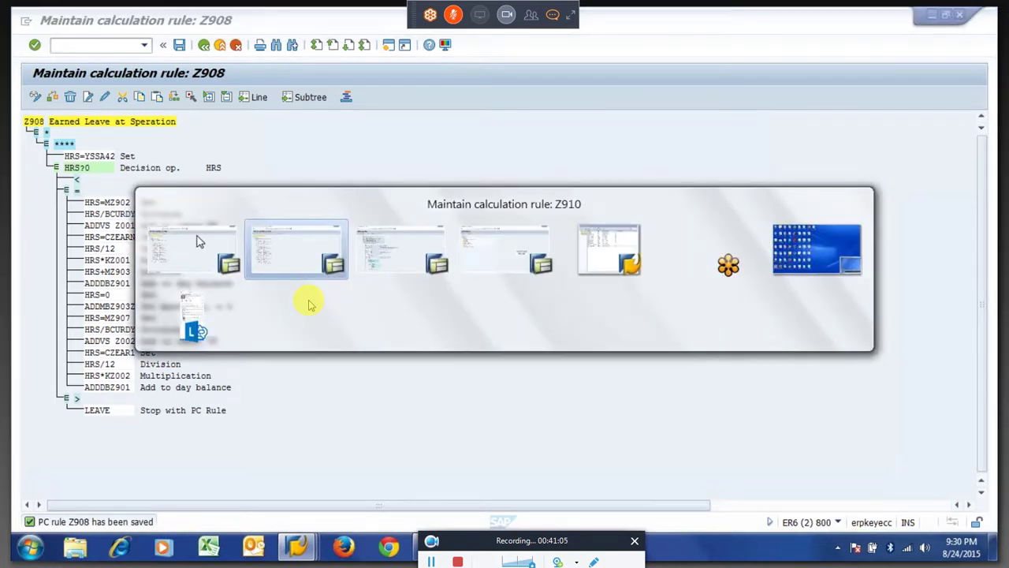
pyautogui.press('Tab')
# Expand the personnel number's daily log entries and briefly use the meeting chat window.
pyautogui.click(74, 192)
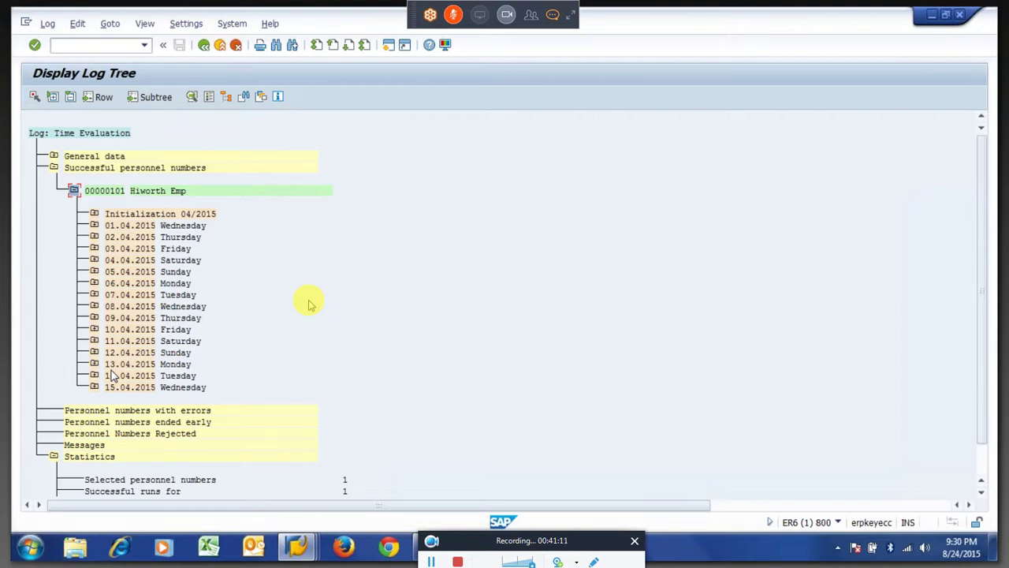
pyautogui.click(552, 14)
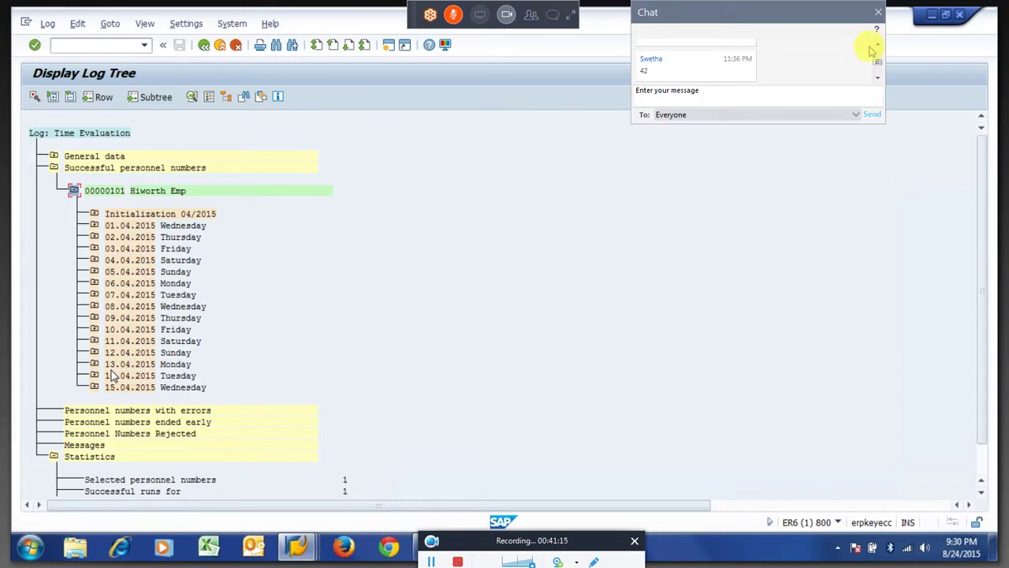
pyautogui.click(878, 77)
pyautogui.click(878, 79)
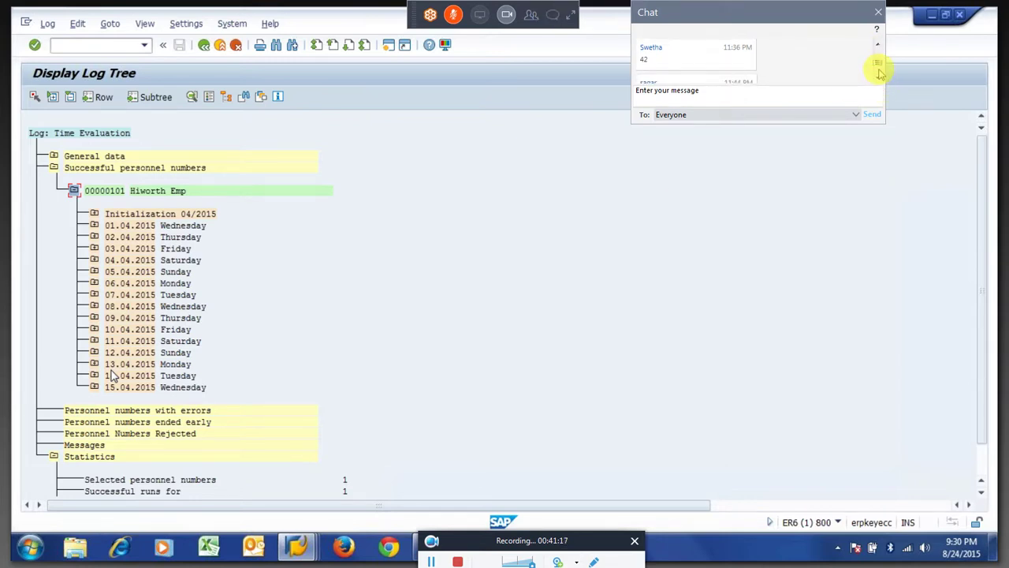
pyautogui.click(877, 78)
pyautogui.click(878, 78)
pyautogui.click(877, 79)
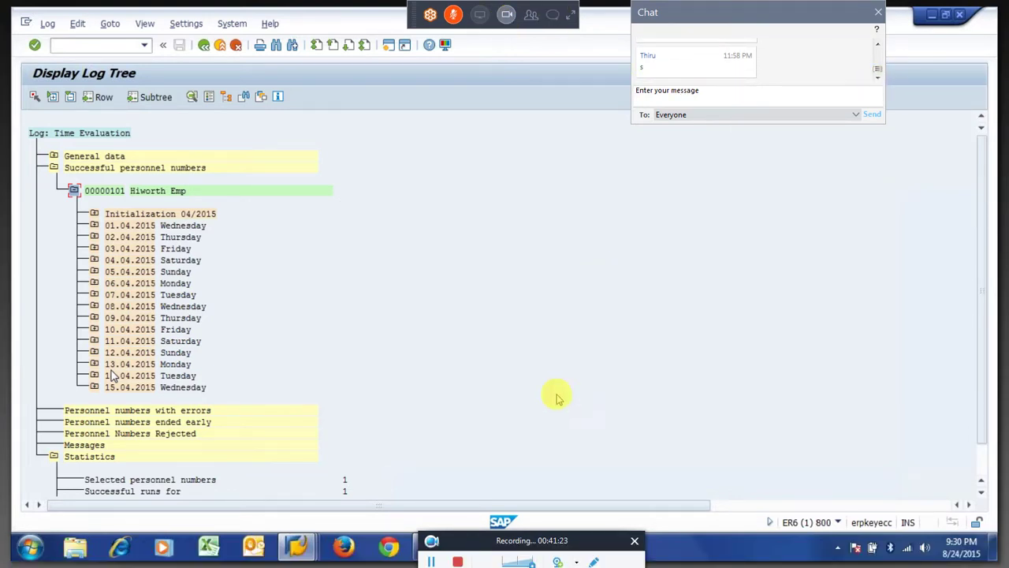
pyautogui.click(549, 17)
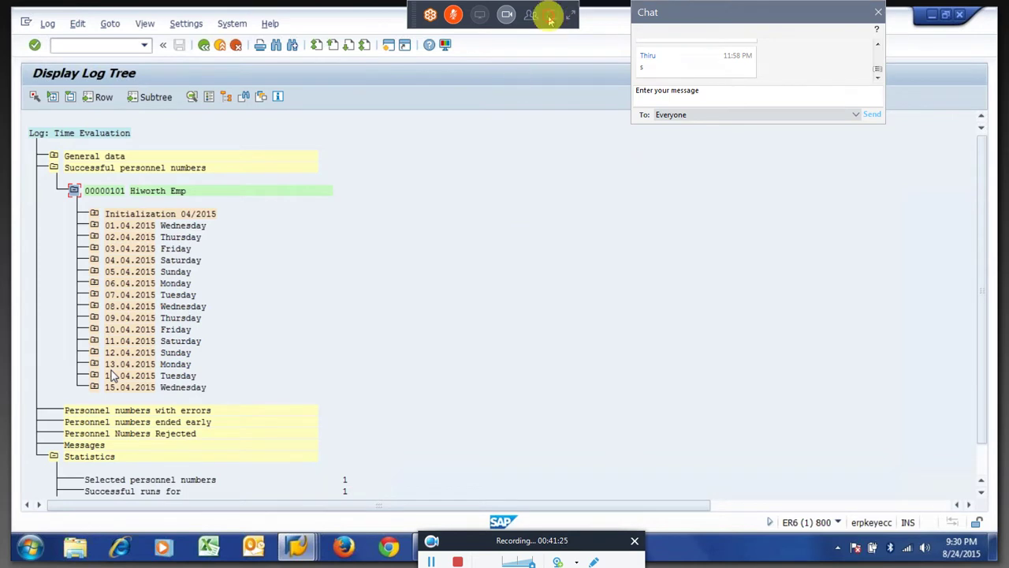
# Expand 15.04.2015 and its Manage time accounts step, then return to rule Z908.
pyautogui.click(94, 387)
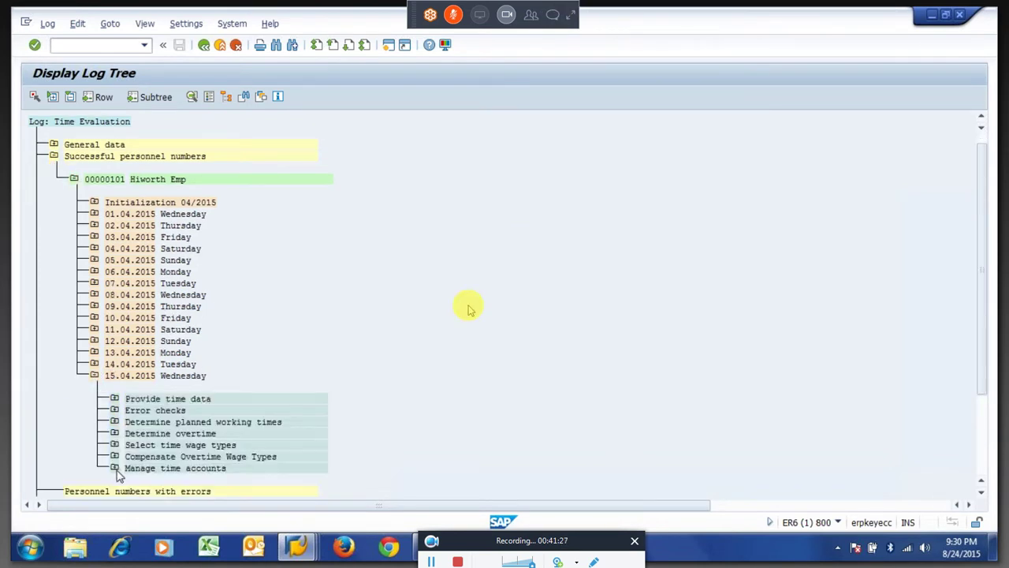
pyautogui.click(115, 470)
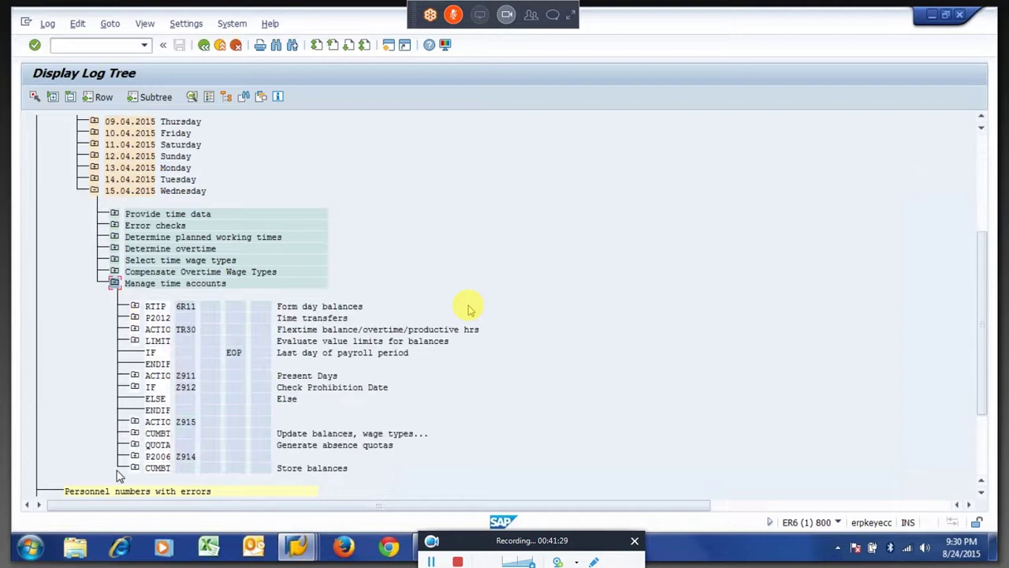
pyautogui.press('F3')
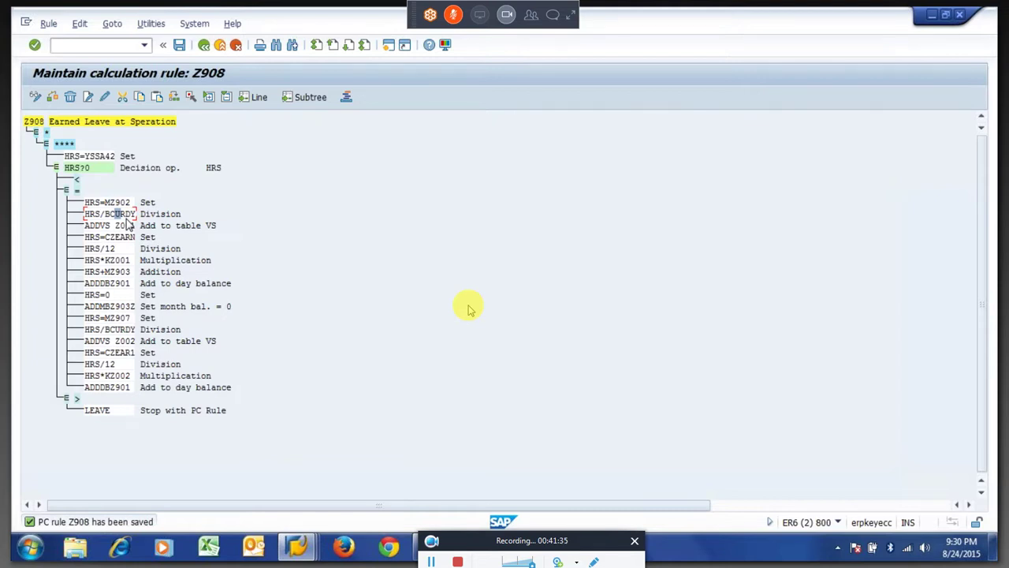
pyautogui.press('F3')
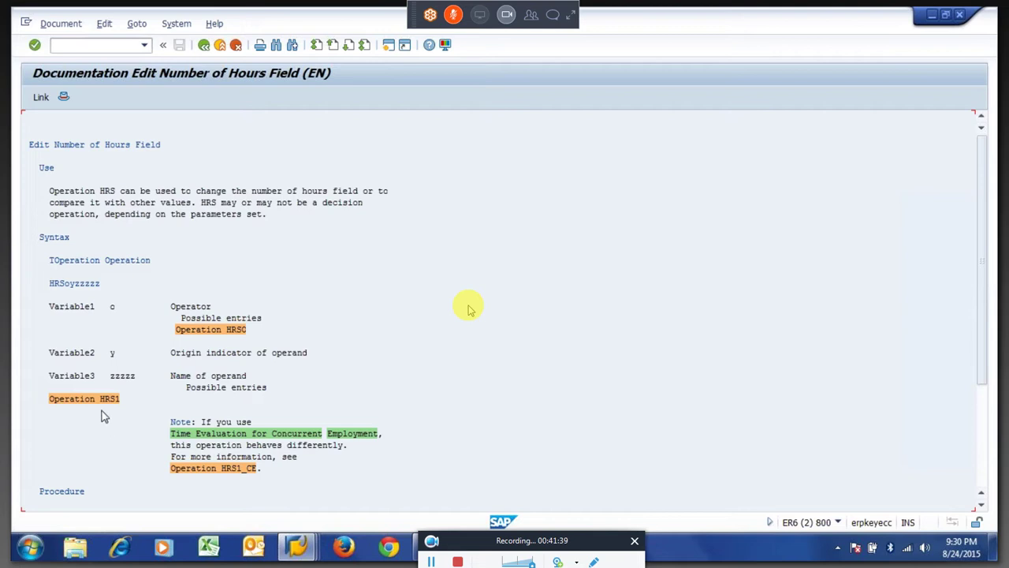
pyautogui.click(95, 406)
pyautogui.scroll(-10, 469, 310)
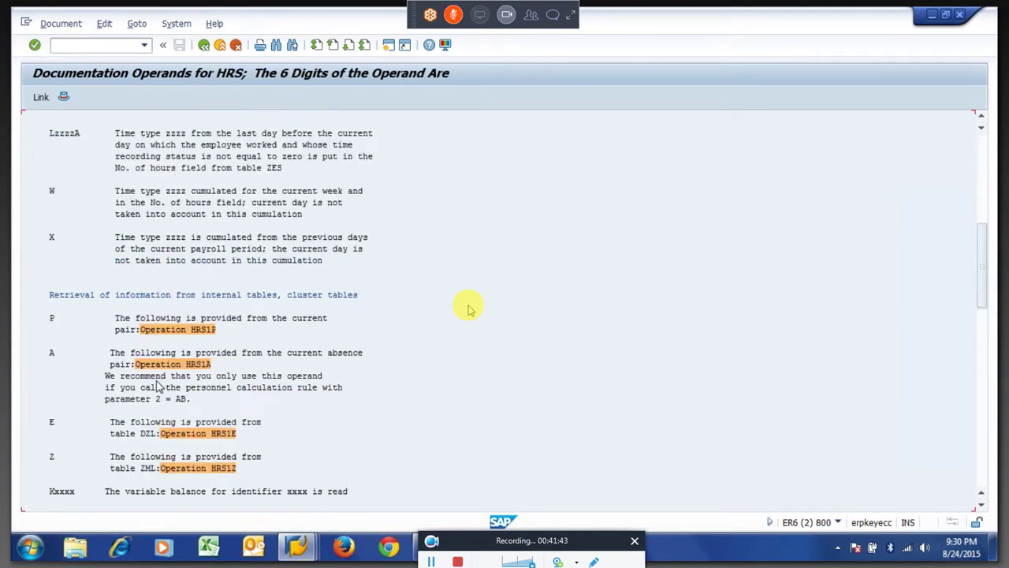
pyautogui.scroll(-5, 469, 310)
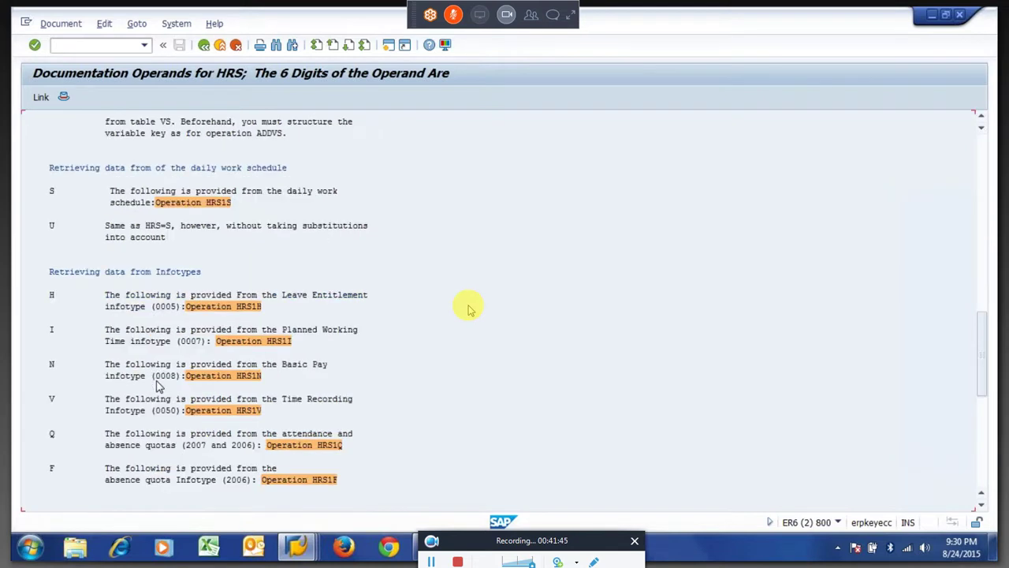
pyautogui.scroll(-9, 470, 310)
pyautogui.scroll(9, 469, 310)
pyautogui.scroll(5, 469, 310)
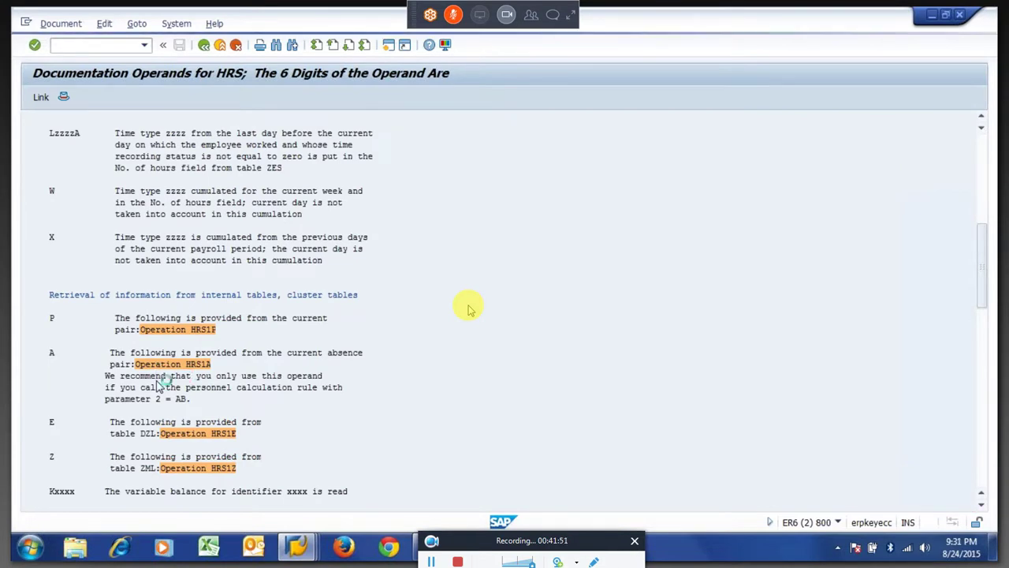
pyautogui.scroll(-5, 469, 310)
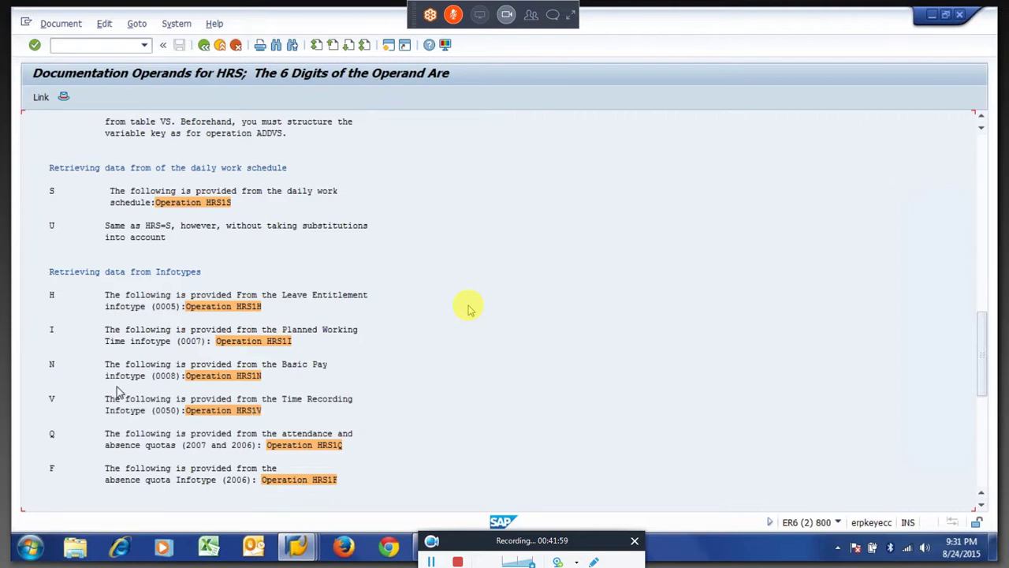
pyautogui.press('F3')
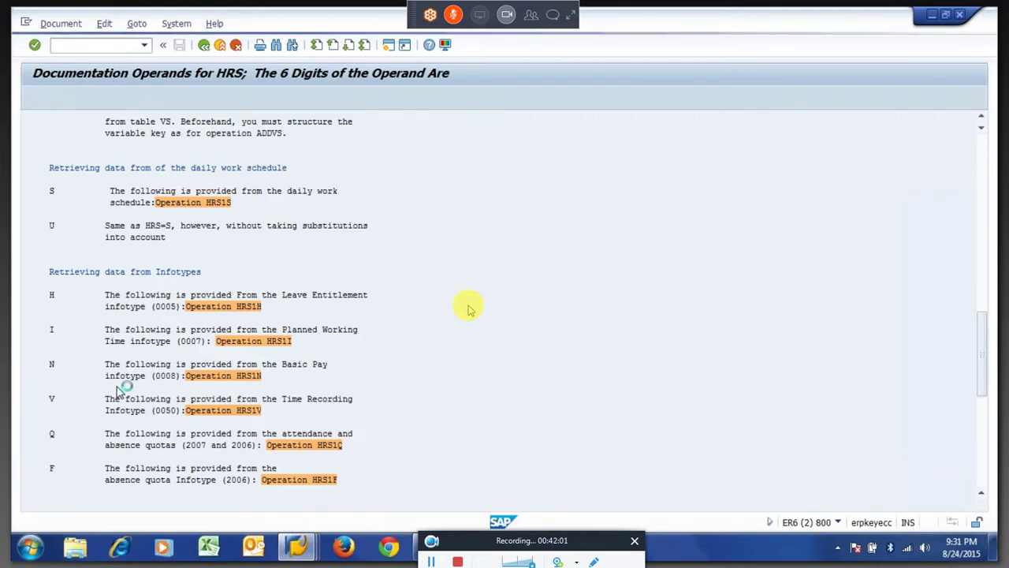
# Inspect Z908's HRS=MZ902 and HRS/BCURDY lines, then bring up the Excel workbook Book1.
pyautogui.click(124, 202)
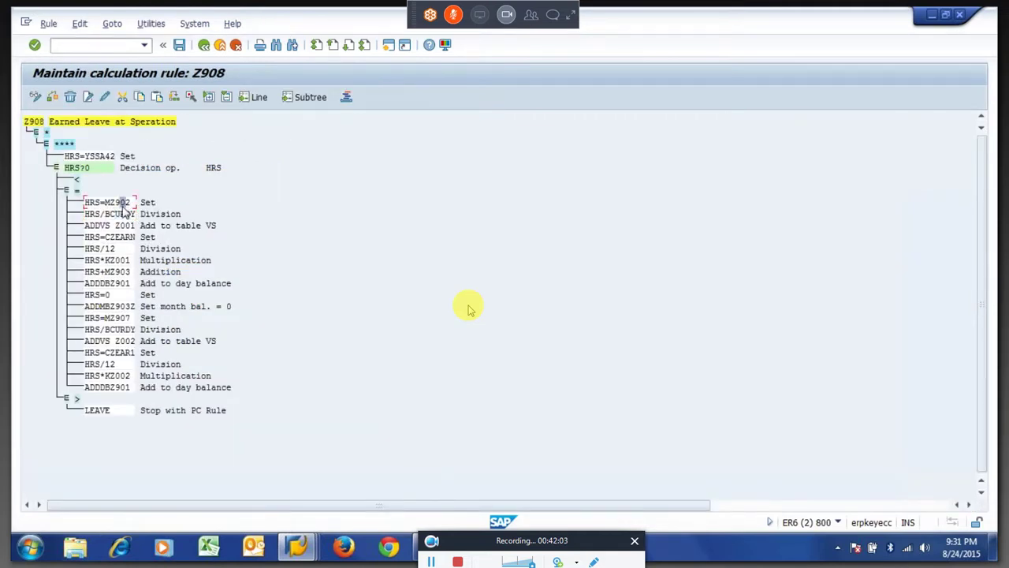
pyautogui.click(122, 214)
pyautogui.click(570, 16)
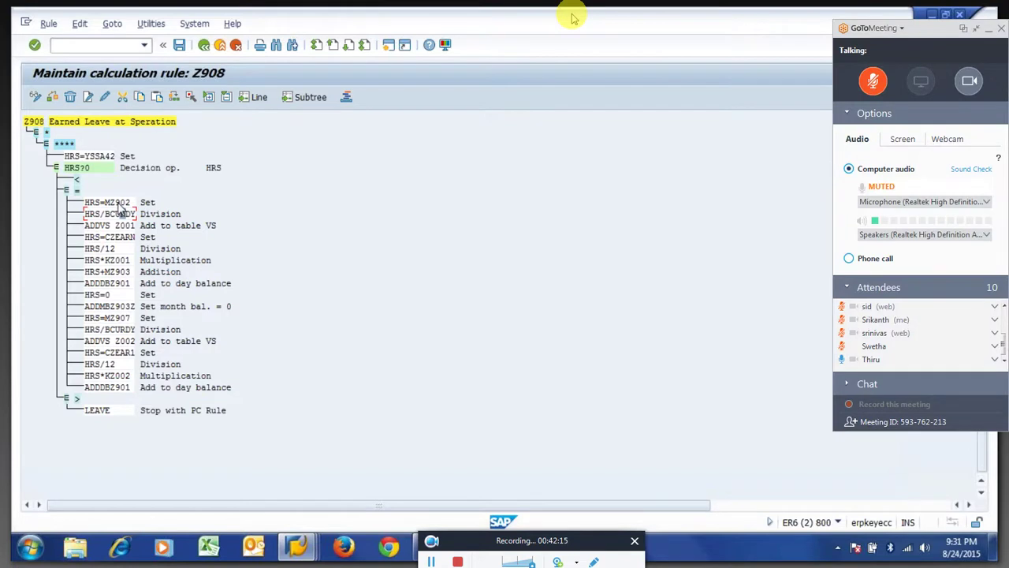
pyautogui.click(118, 203)
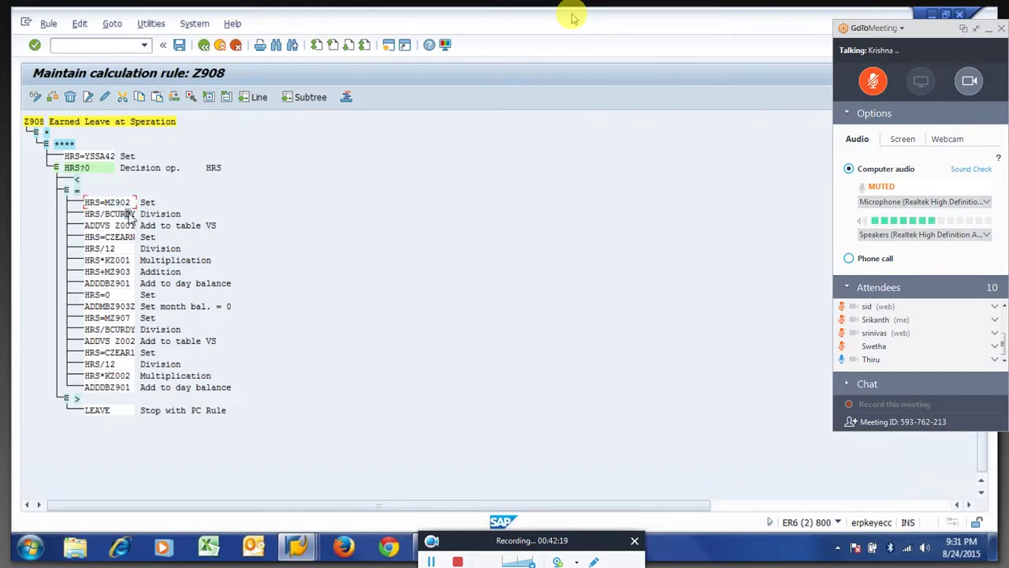
pyautogui.click(134, 214)
pyautogui.click(210, 547)
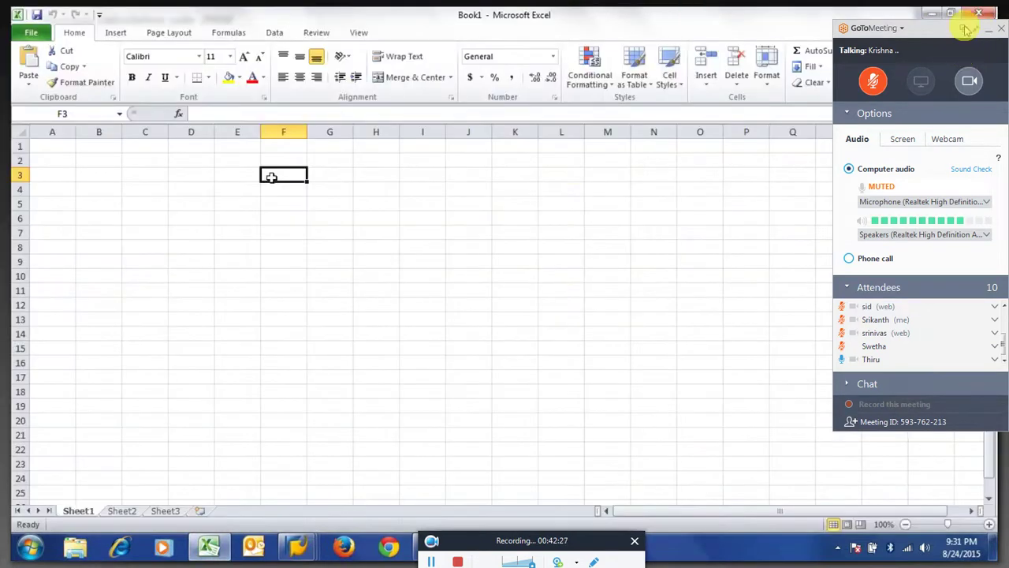
# Enter scratch values 15 in F3, 30 in F2 and 2.5 in G2.
pyautogui.click(976, 30)
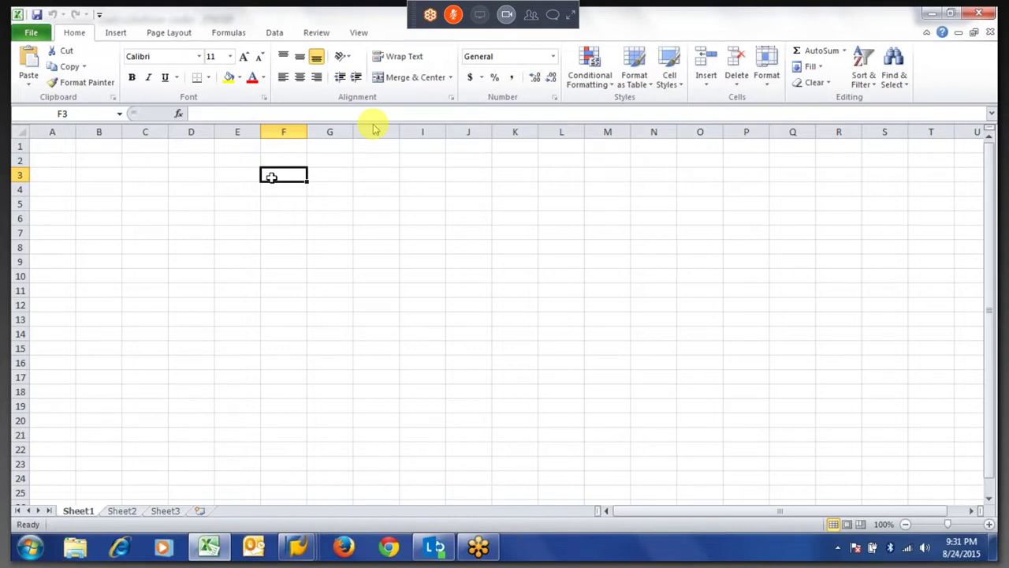
pyautogui.write('15')
pyautogui.press('Tab')
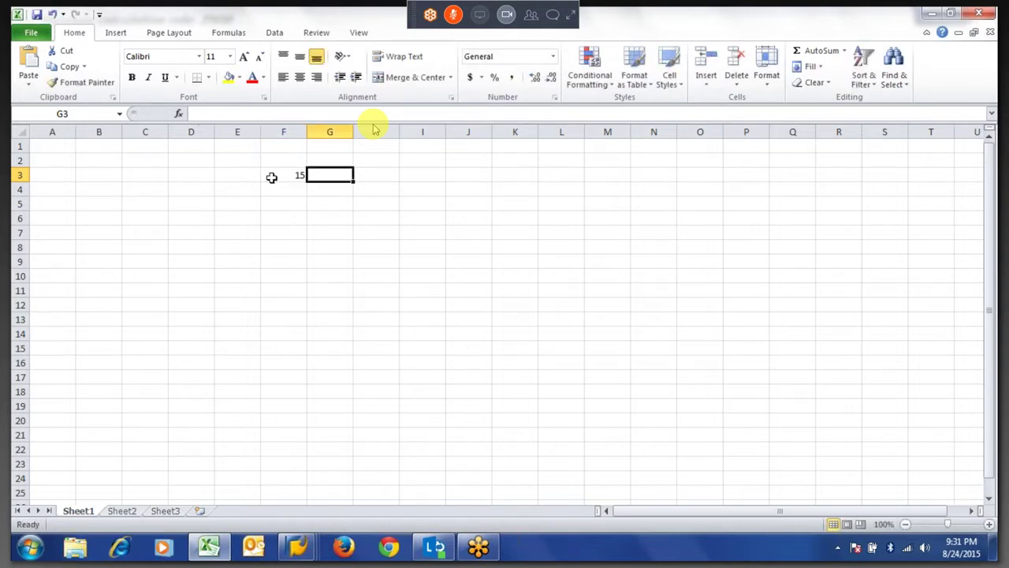
pyautogui.press('Up')
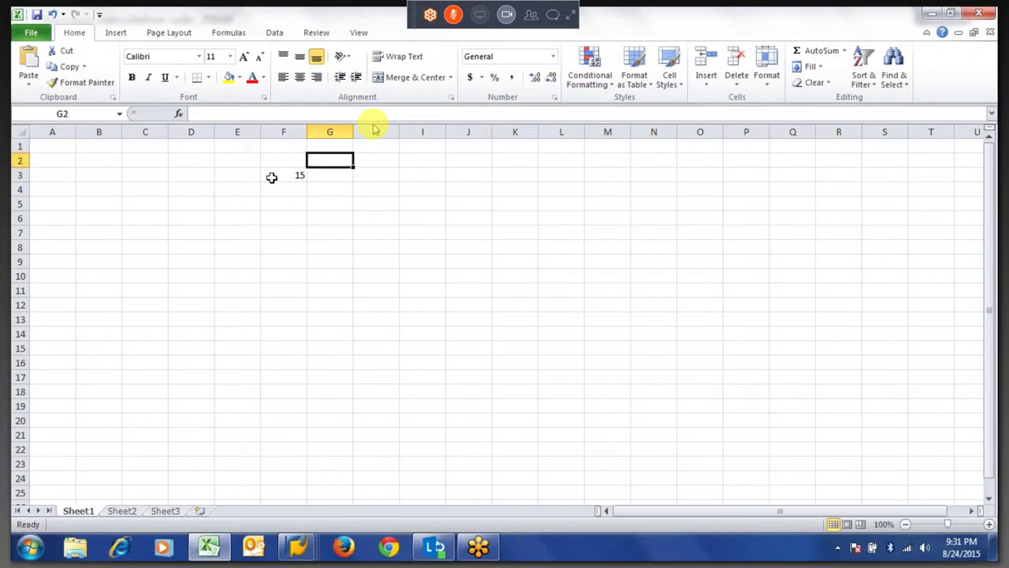
pyautogui.write('30')
pyautogui.press('Tab')
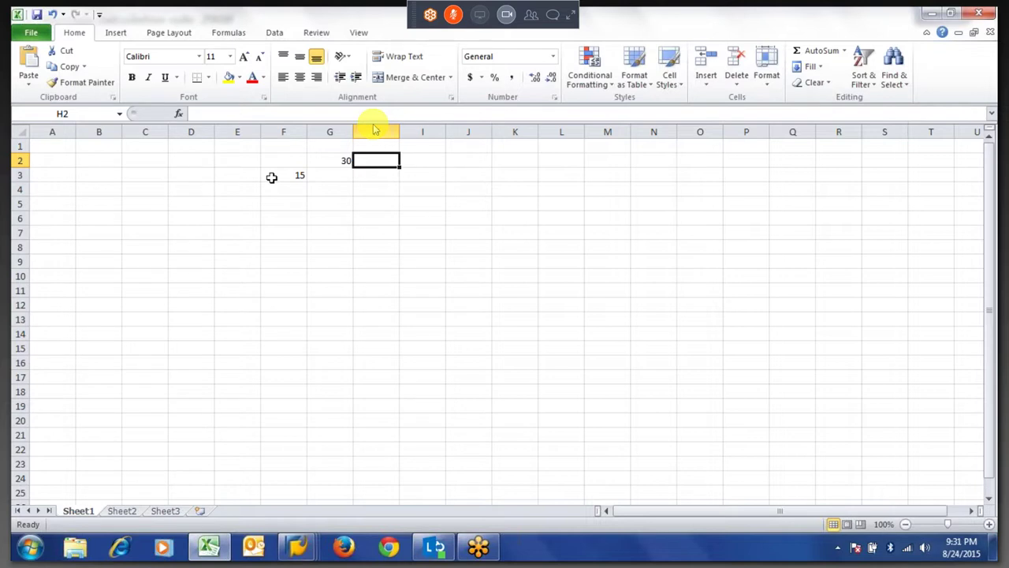
pyautogui.hotkey('ctrl', 'z')
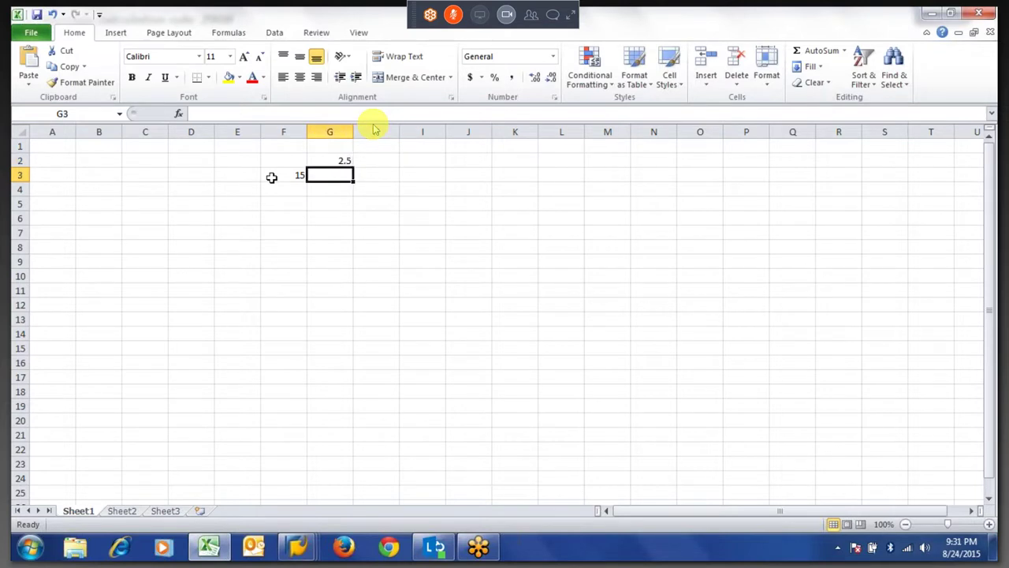
pyautogui.press('Left')
pyautogui.press('Up')
pyautogui.write('30')
pyautogui.press('Tab')
pyautogui.press('Down')
# Enter =F3/F2 in G3, giving 0.5.
pyautogui.write('=')
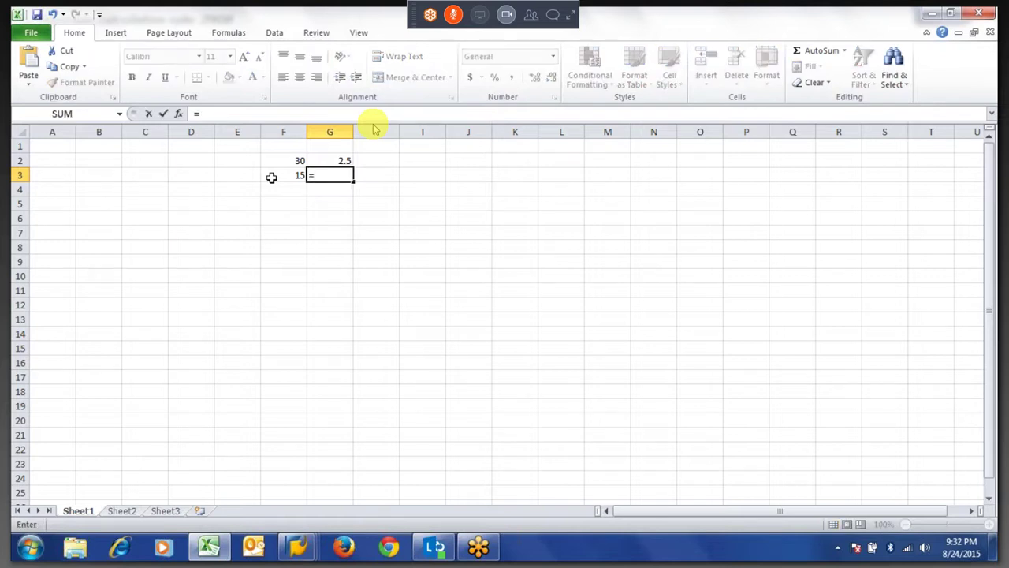
pyautogui.press('Escape')
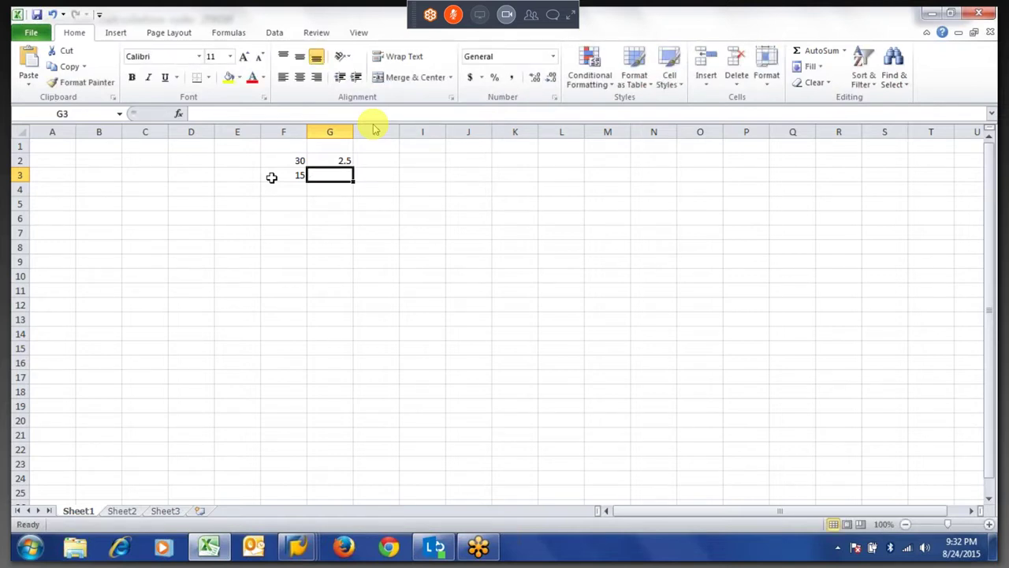
pyautogui.click(271, 177)
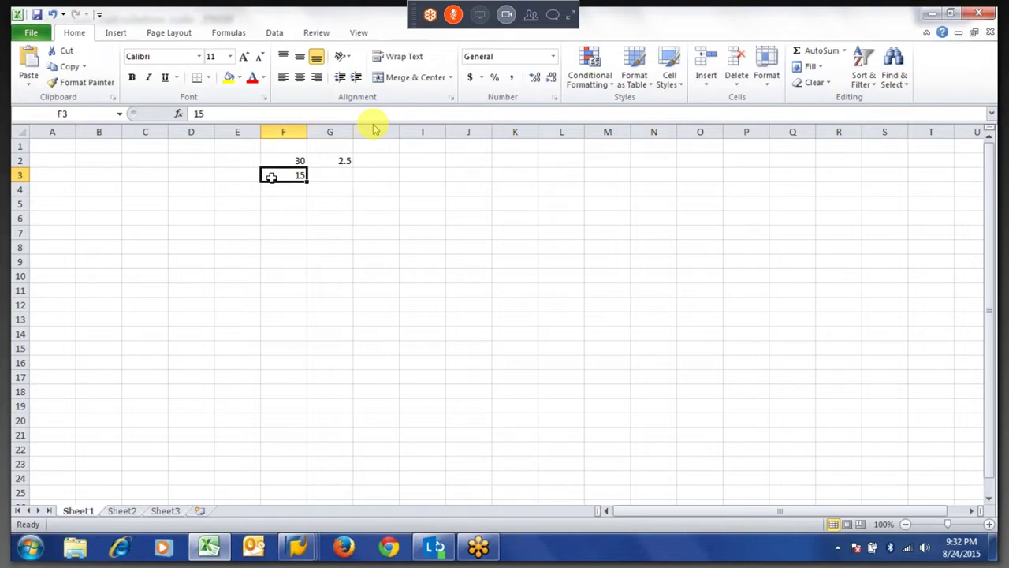
pyautogui.write('=')
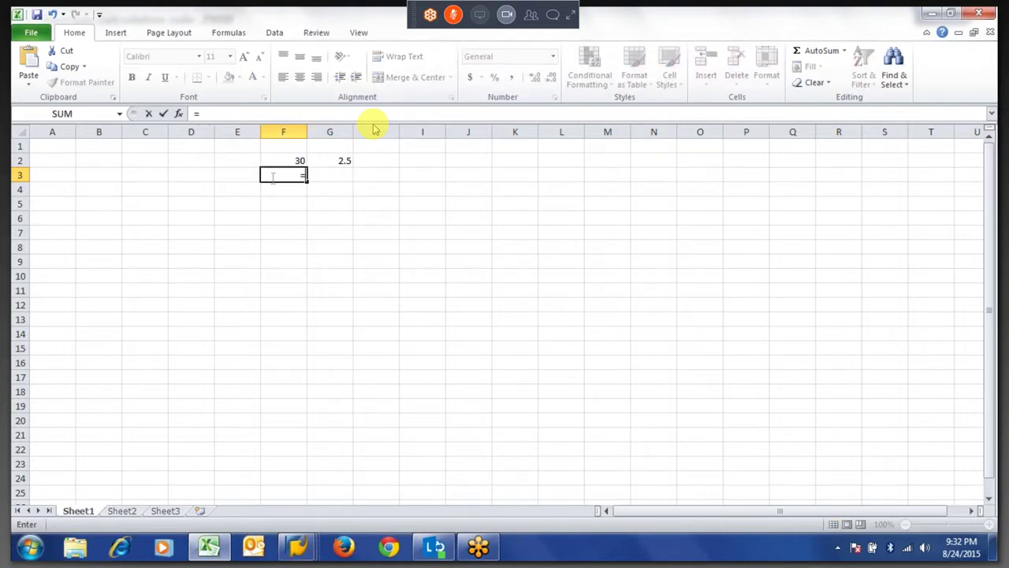
pyautogui.press('Escape')
pyautogui.press('Right')
pyautogui.write('=')
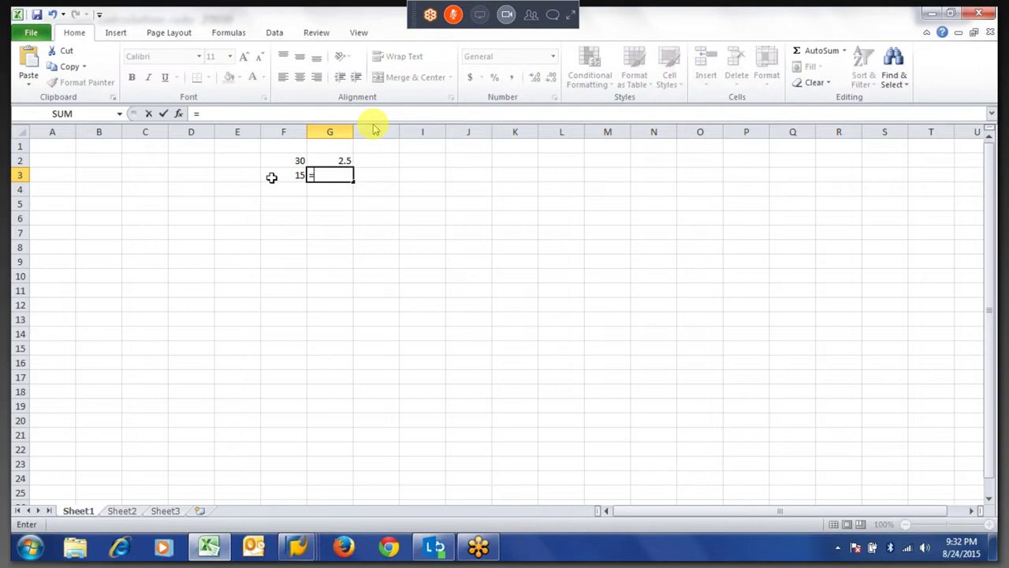
pyautogui.click(271, 177)
pyautogui.write('/')
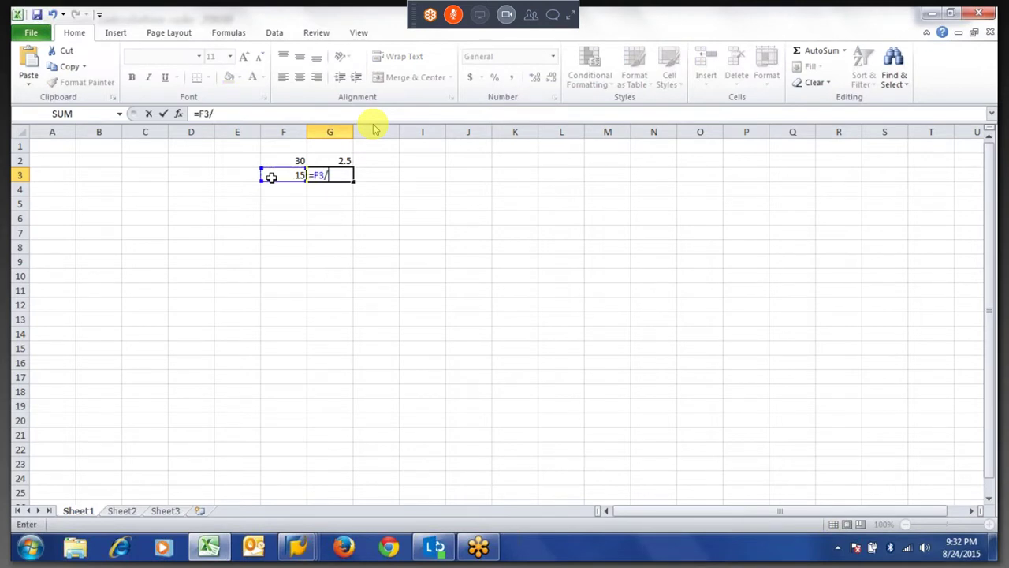
pyautogui.press('Up')
pyautogui.press('Left')
pyautogui.press('Return')
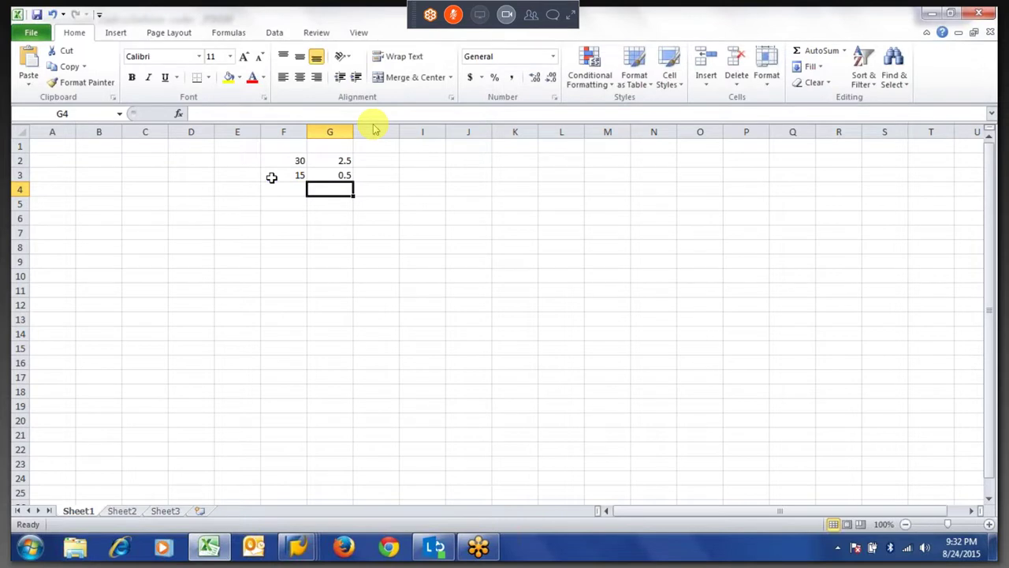
# Enter =G3*G2 in G4, giving 1.25.
pyautogui.write('=')
pyautogui.press('Up')
pyautogui.write('*')
pyautogui.press('Up')
pyautogui.press('Up')
pyautogui.press('Return')
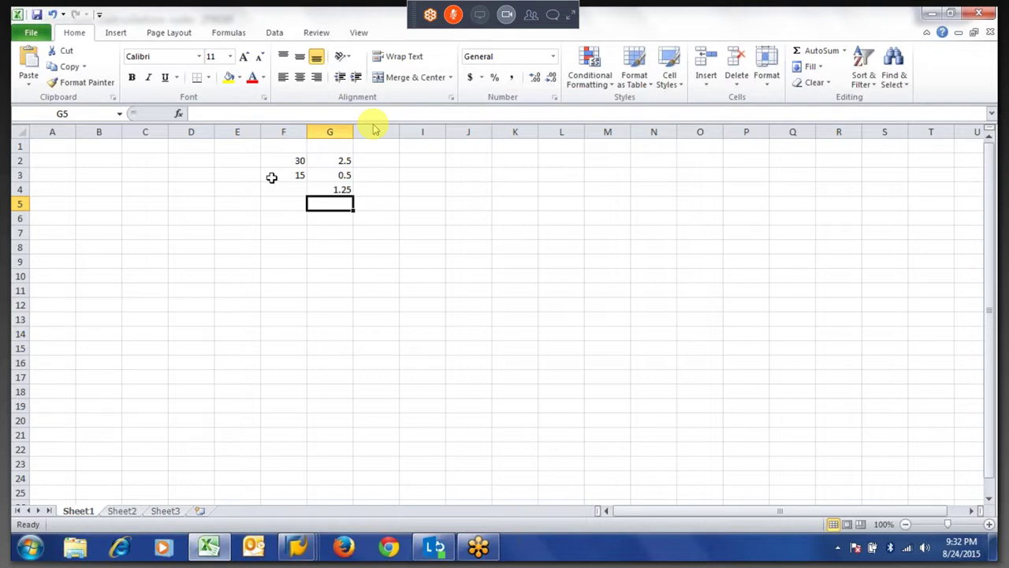
# Recheck the F2 and F3 values, then return to SAP and select the MZ902 operand.
pyautogui.press('Left')
pyautogui.press('Up')
pyautogui.press('Up')
pyautogui.press('Up')
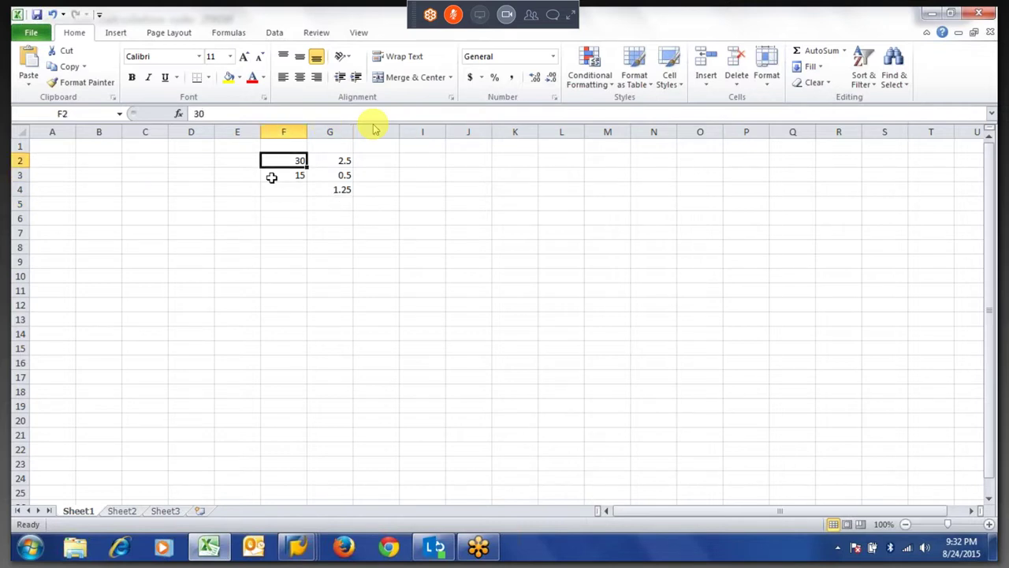
pyautogui.press('Down')
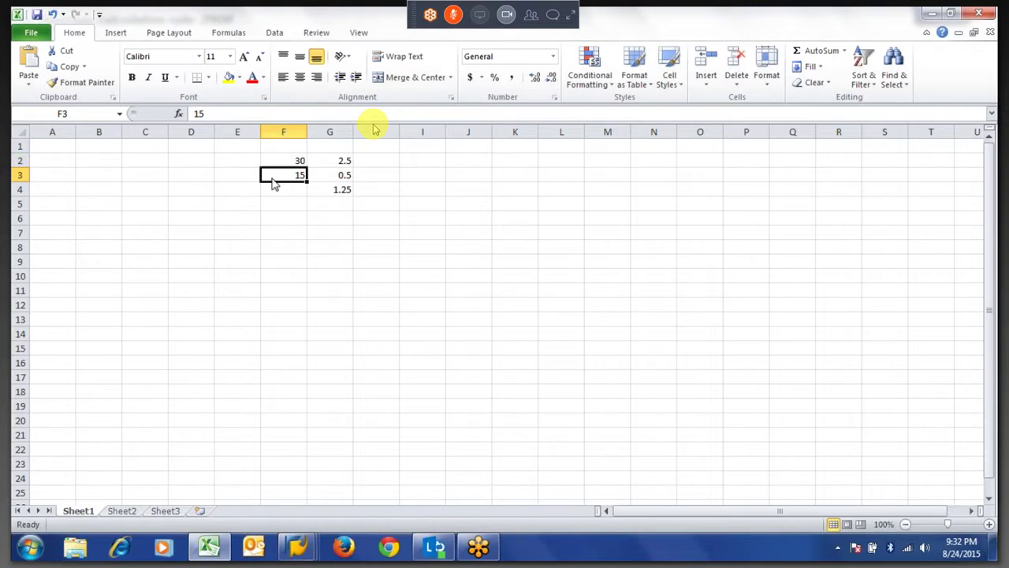
pyautogui.hotkey('alt', 'Tab')
pyautogui.moveTo(129, 203); pyautogui.dragTo(134, 206)
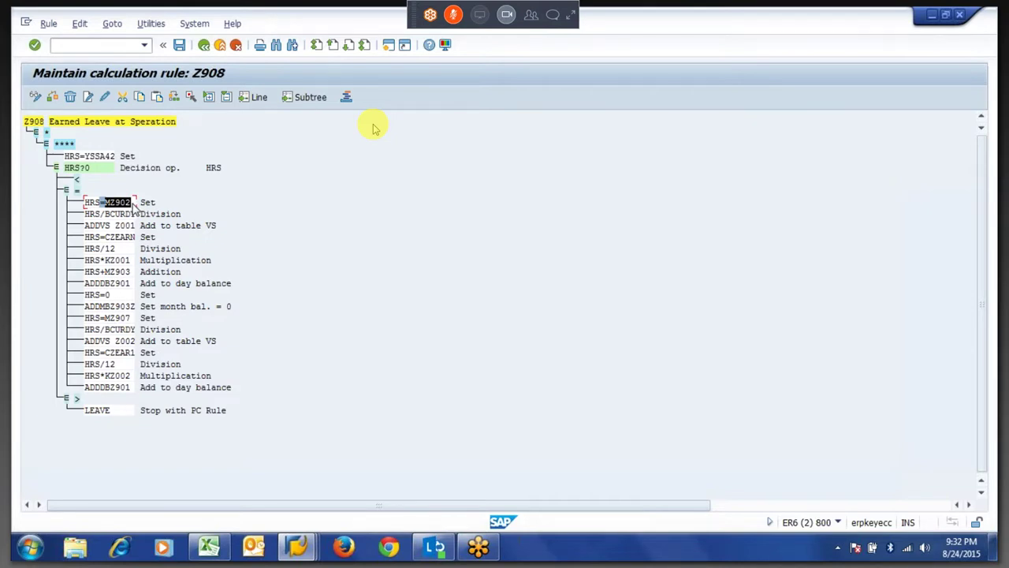
# Replace BCURDY with 30 so the '=' branch division reads HRS/30.
pyautogui.click(107, 217)
pyautogui.moveTo(110, 223); pyautogui.dragTo(141, 225)
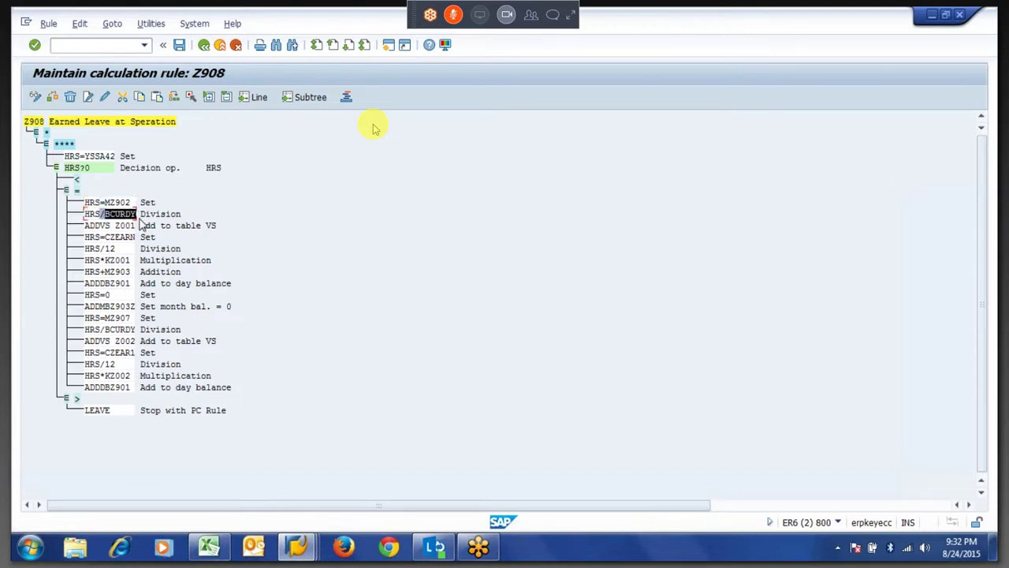
pyautogui.click(140, 225)
pyautogui.click(124, 214)
pyautogui.click(104, 96)
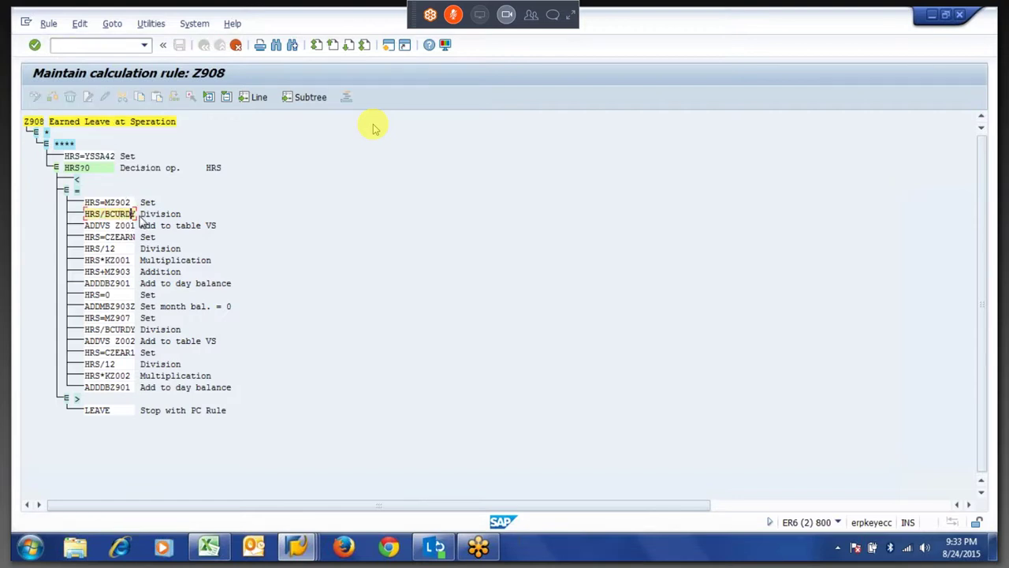
pyautogui.press('BackSpace')
pyautogui.press('BackSpace')
pyautogui.press('BackSpace')
pyautogui.press('BackSpace')
pyautogui.press('BackSpace')
pyautogui.press('BackSpace')
pyautogui.write('30')
pyautogui.press('Return')
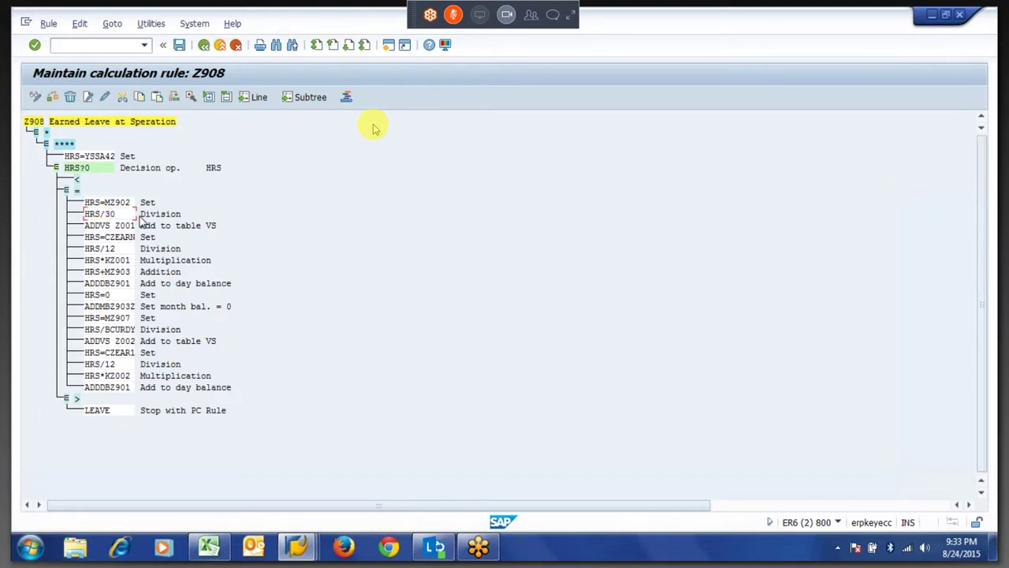
# Save Z908 under the change request and leave the rule editor.
pyautogui.hotkey('ctrl', 's')
pyautogui.press('Return')
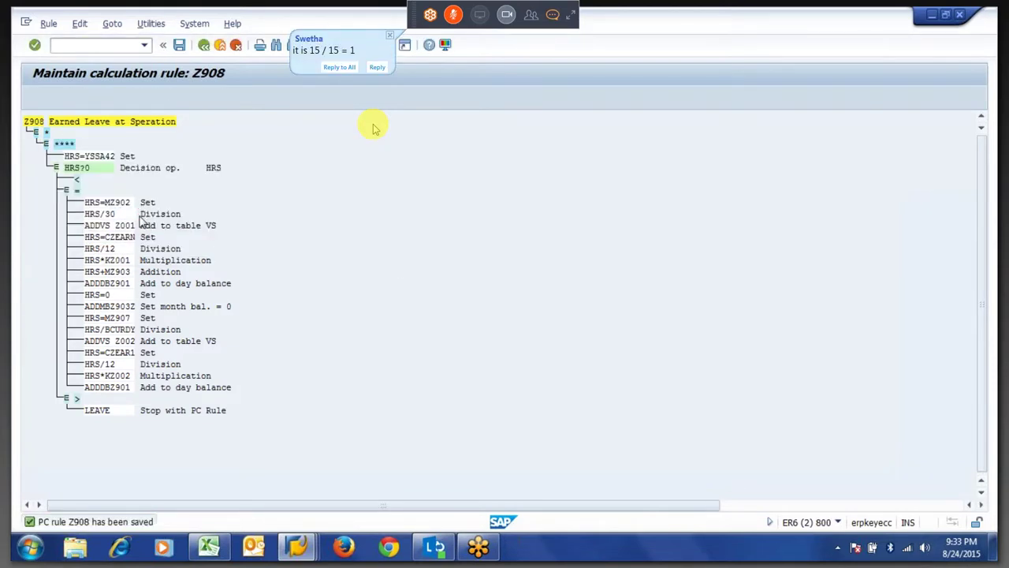
pyautogui.press('F3')
pyautogui.hotkey('alt', 'Tab')
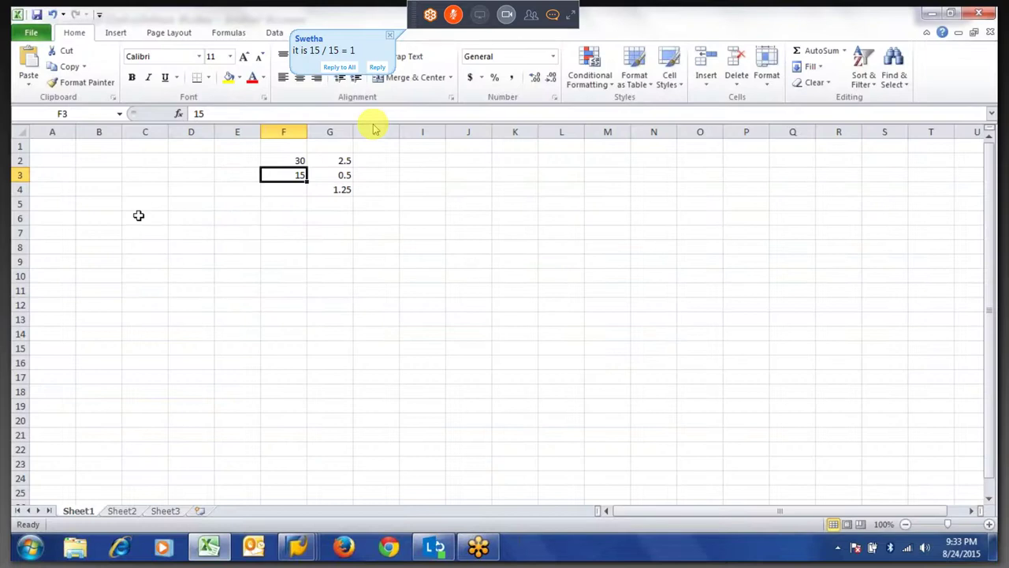
# Back out of the quota detail to the PT60 selection screen to rerun time evaluation.
pyautogui.hotkey('alt', 'Tab')
pyautogui.hotkey('alt', 'Tab')
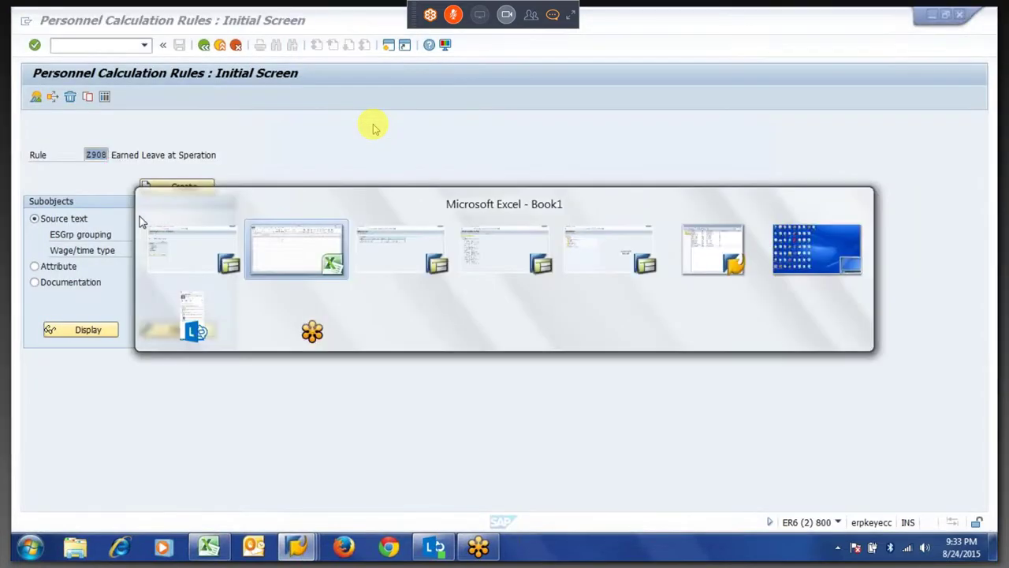
pyautogui.hotkey('alt', 'Tab')
pyautogui.press('F3')
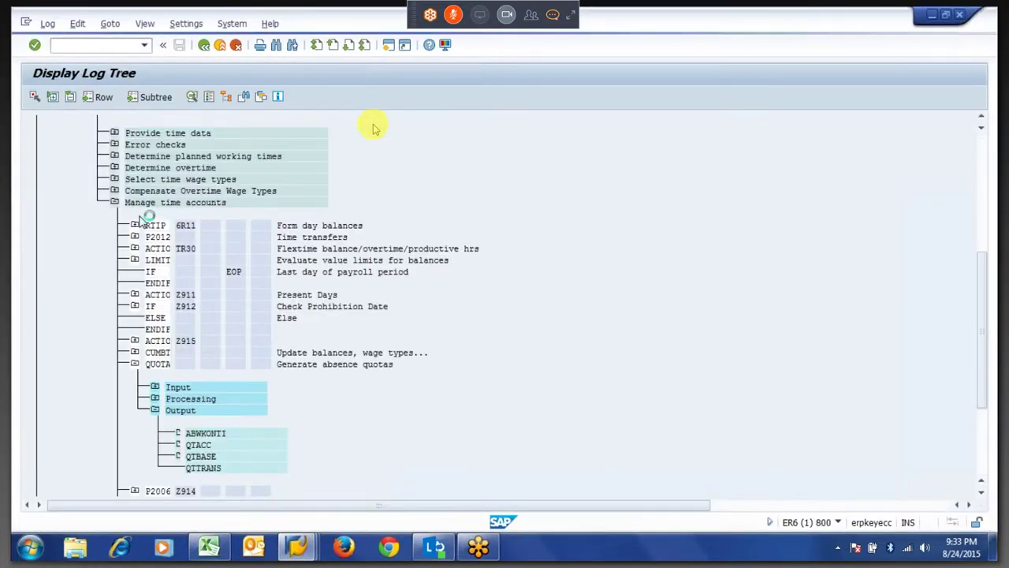
pyautogui.press('F3')
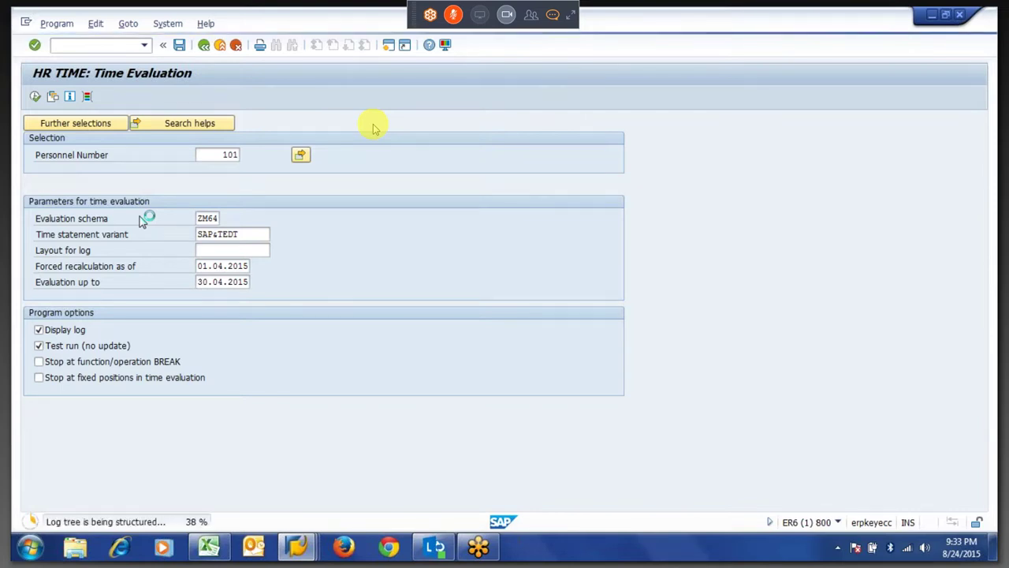
# Expand 15.04.2015 > Manage time accounts > QUOTA > Output and open ABWKONTI, showing 1,25000 days.
pyautogui.click(95, 389)
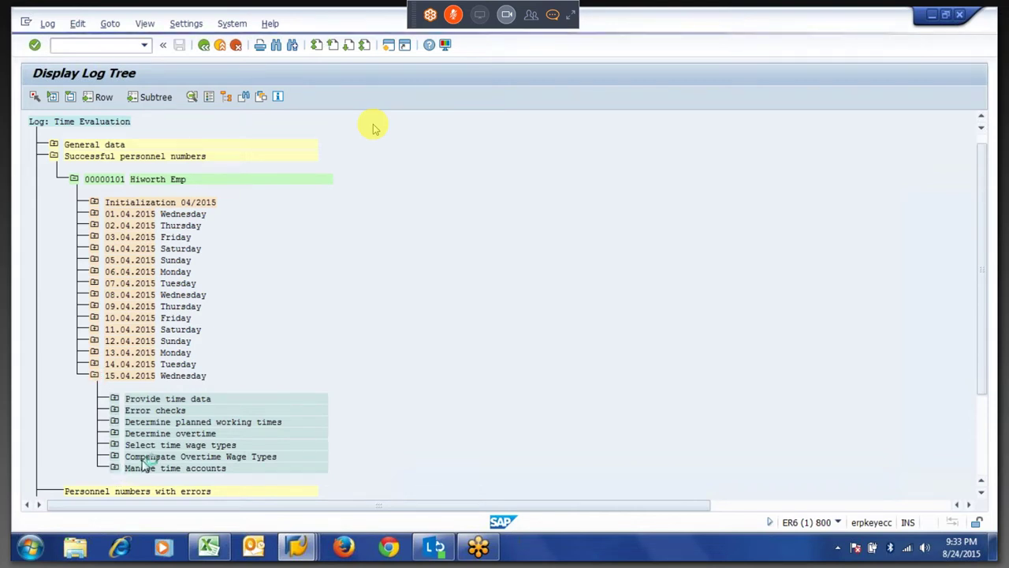
pyautogui.doubleClick(145, 468)
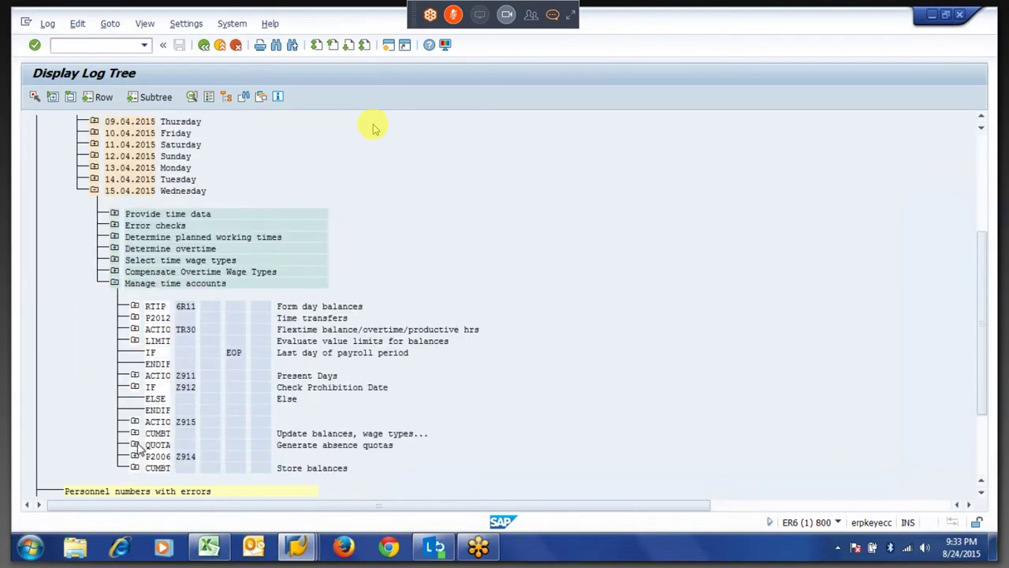
pyautogui.click(134, 445)
pyautogui.doubleClick(210, 463)
pyautogui.doubleClick(211, 434)
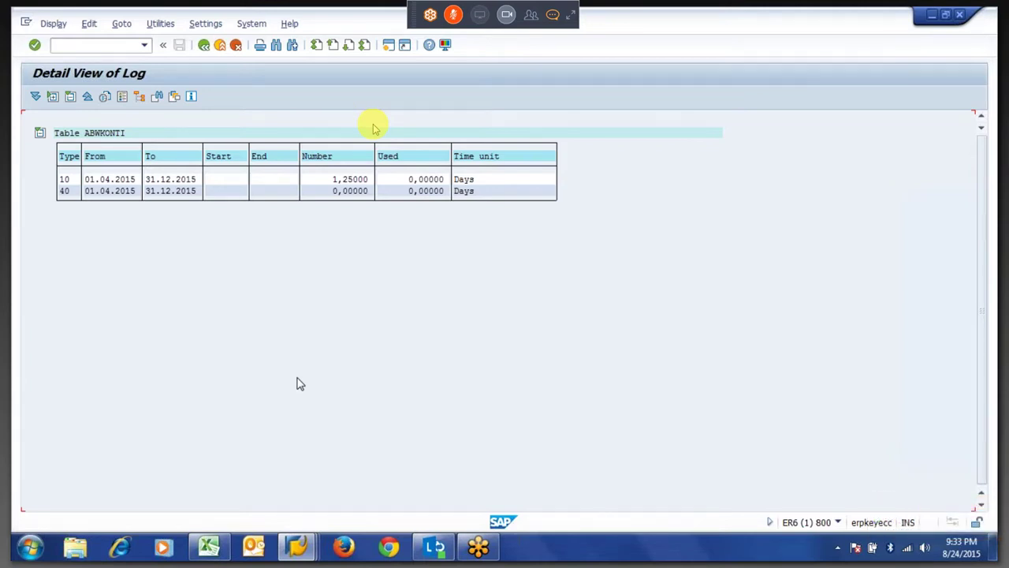
# Set the Excel divisor F2 to 28, check G3 and G4 (1.339286), then return to the SAP log.
pyautogui.hotkey('alt', 'Tab')
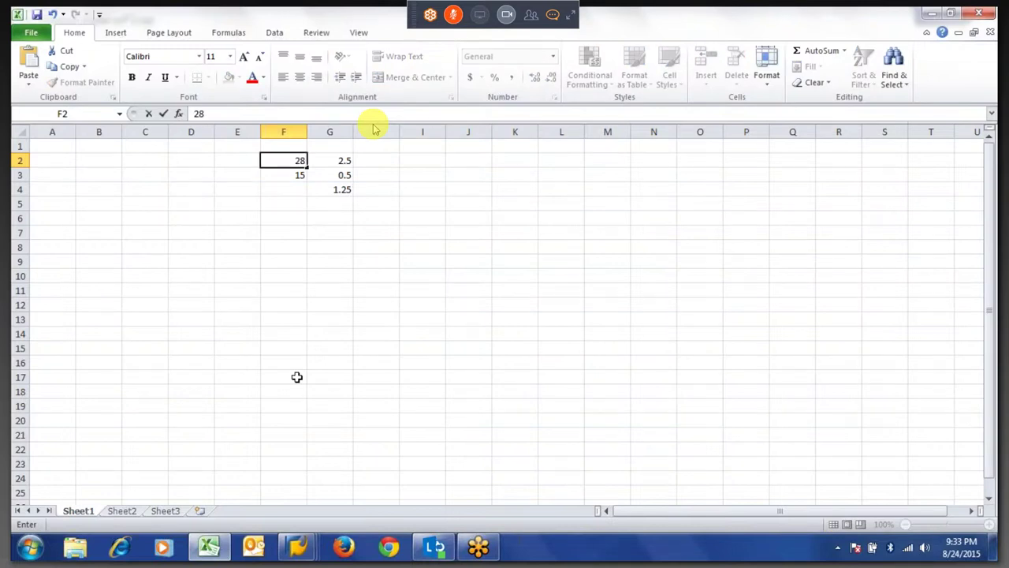
pyautogui.press('Return')
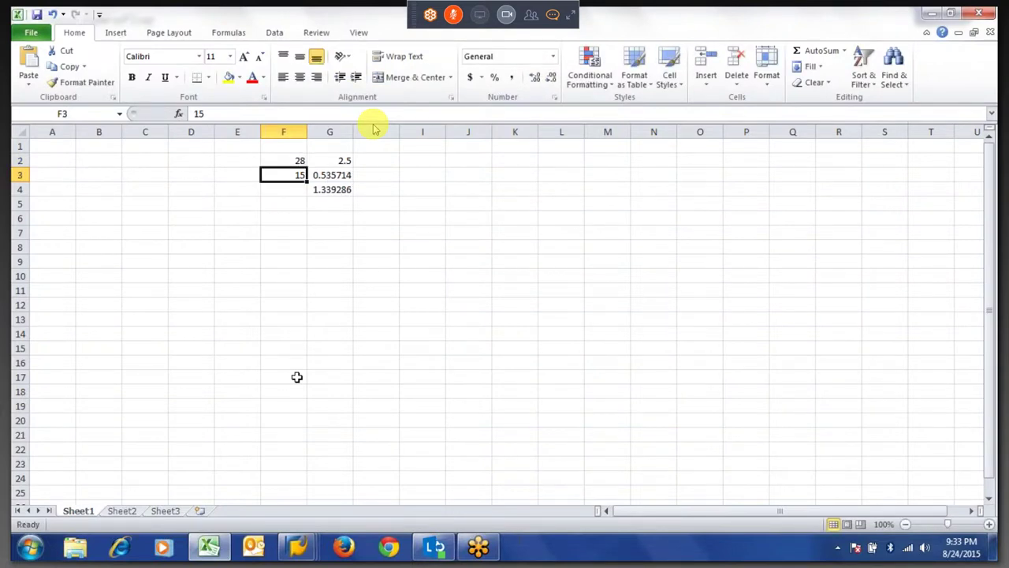
pyautogui.press('Right')
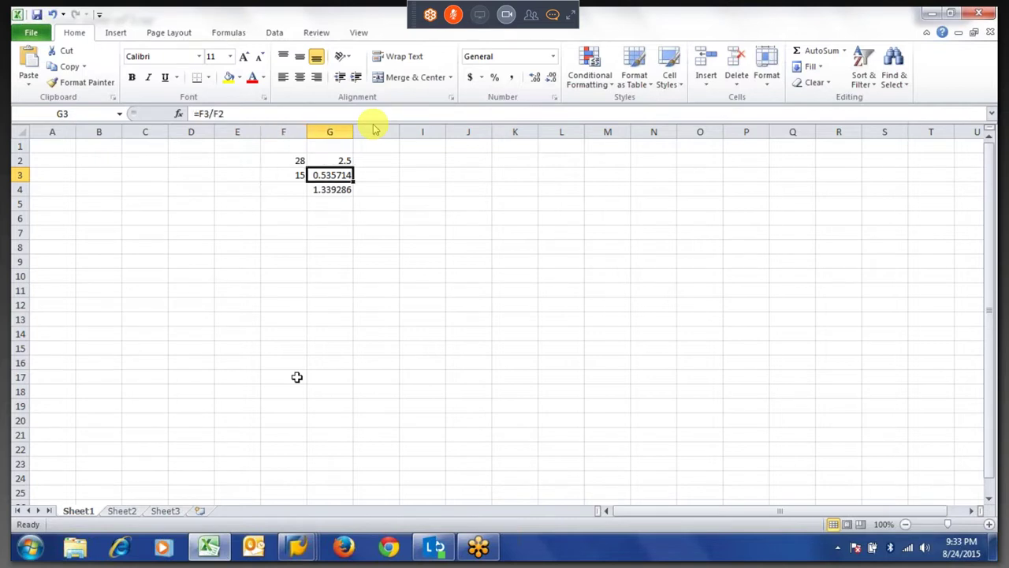
pyautogui.press('Down')
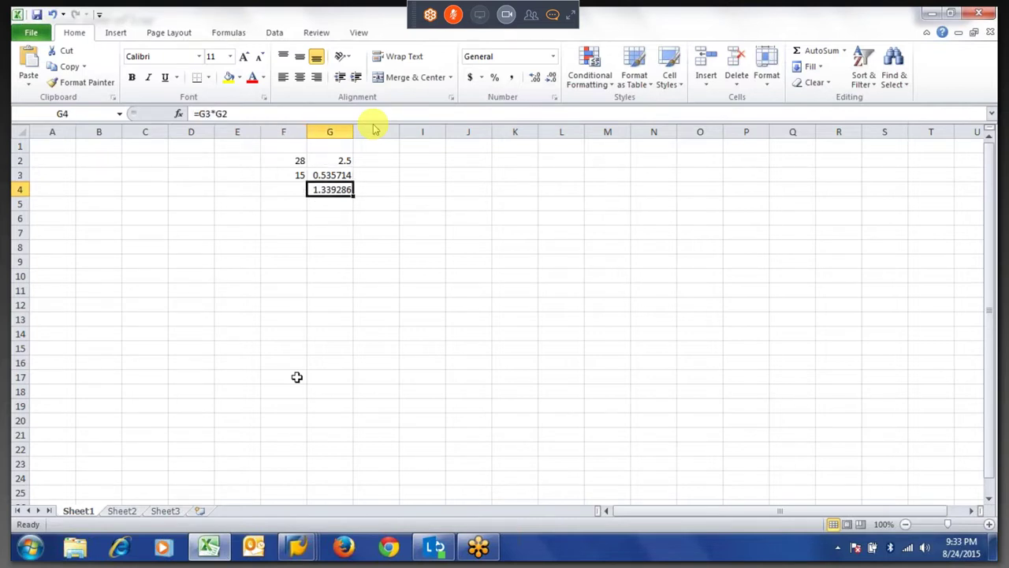
pyautogui.press('Up')
pyautogui.press('Up')
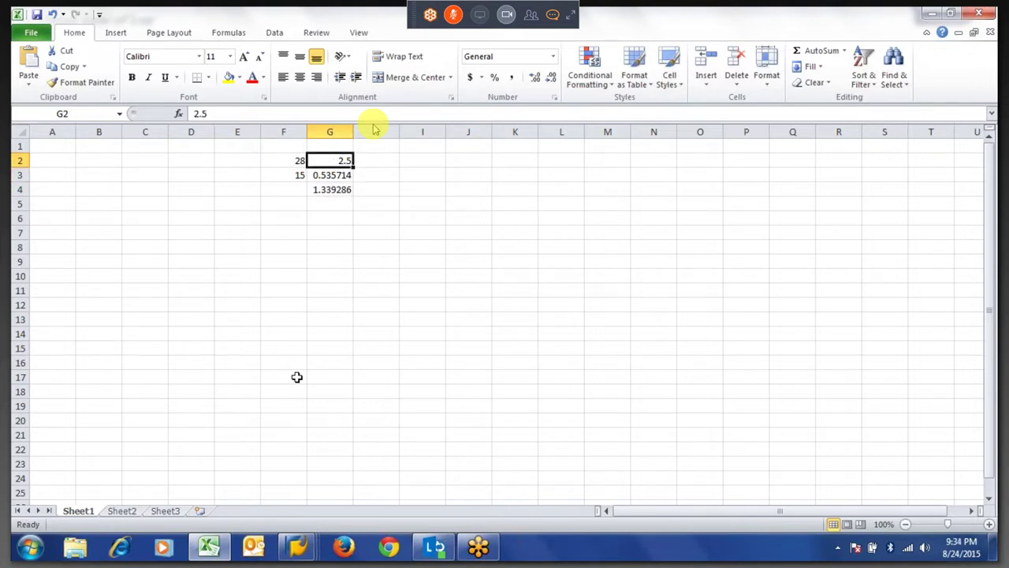
pyautogui.hotkey('alt', 'Tab')
pyautogui.press('F3')
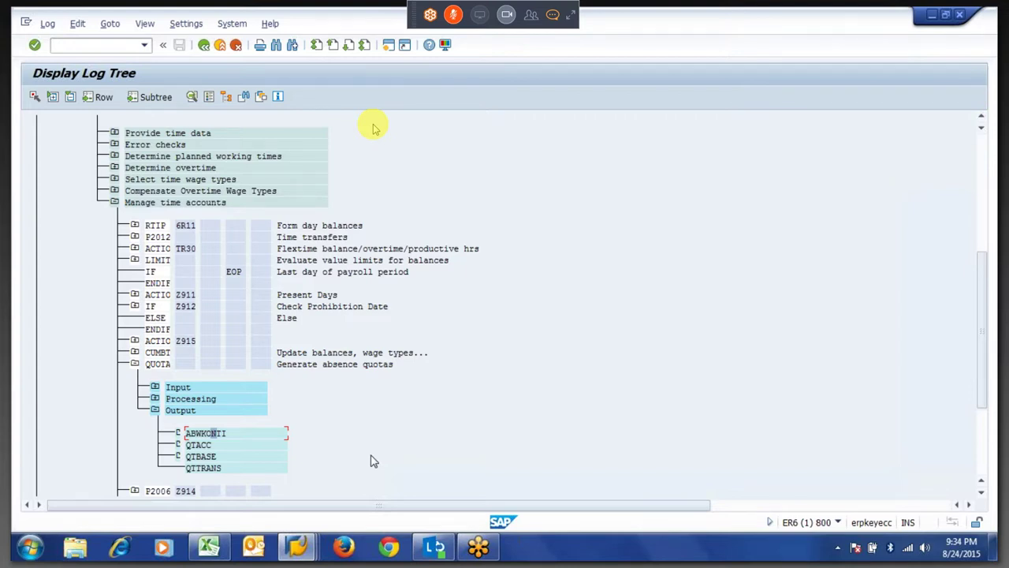
# Go to the Personnel Calculation Rules screen and load rule Z909.
pyautogui.hotkey('alt', 'Tab')
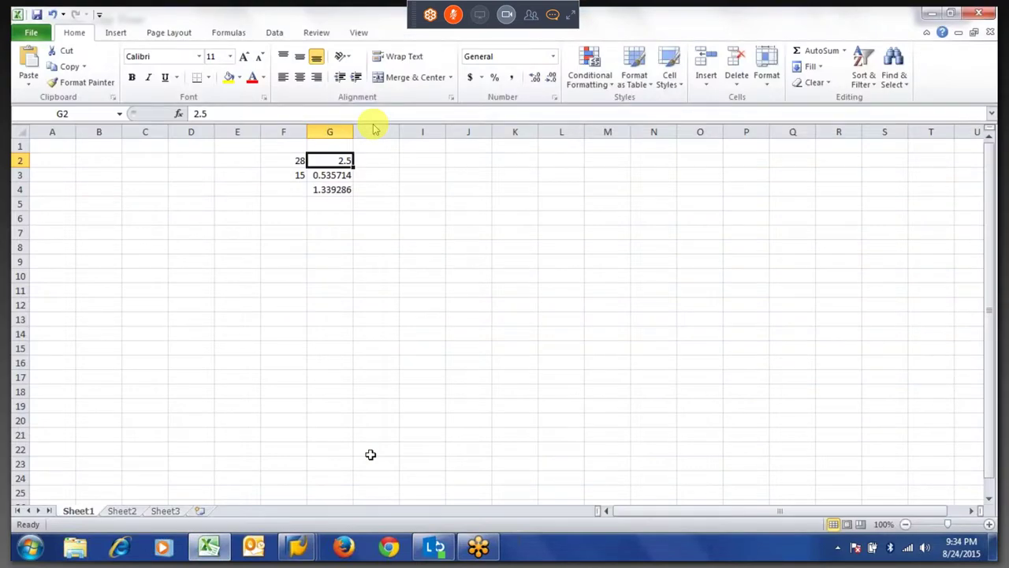
pyautogui.hotkey('alt', 'Tab')
pyautogui.hotkey('alt', 'Tab')
pyautogui.press('Tab')
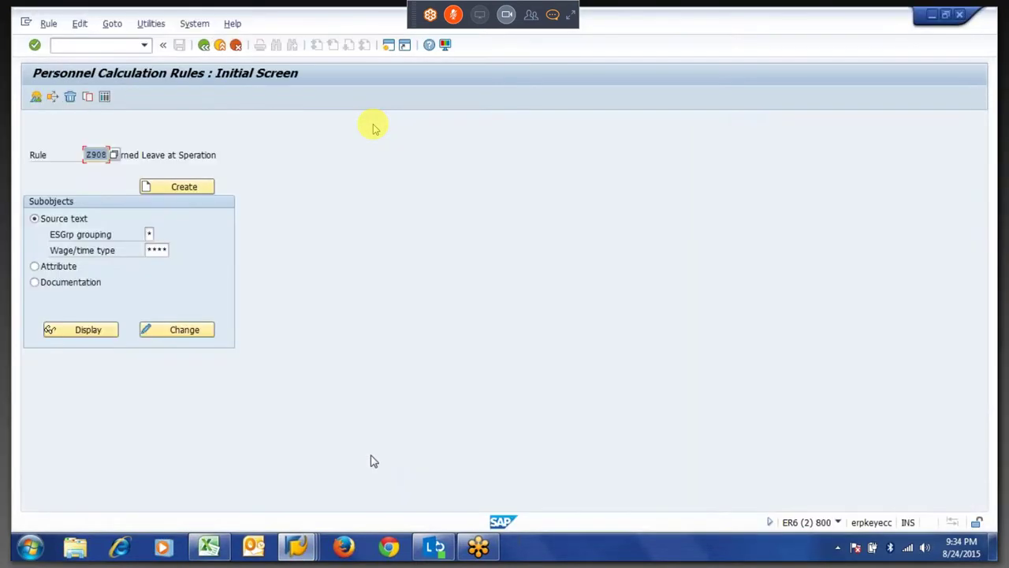
pyautogui.write('Z909')
pyautogui.press('Return')
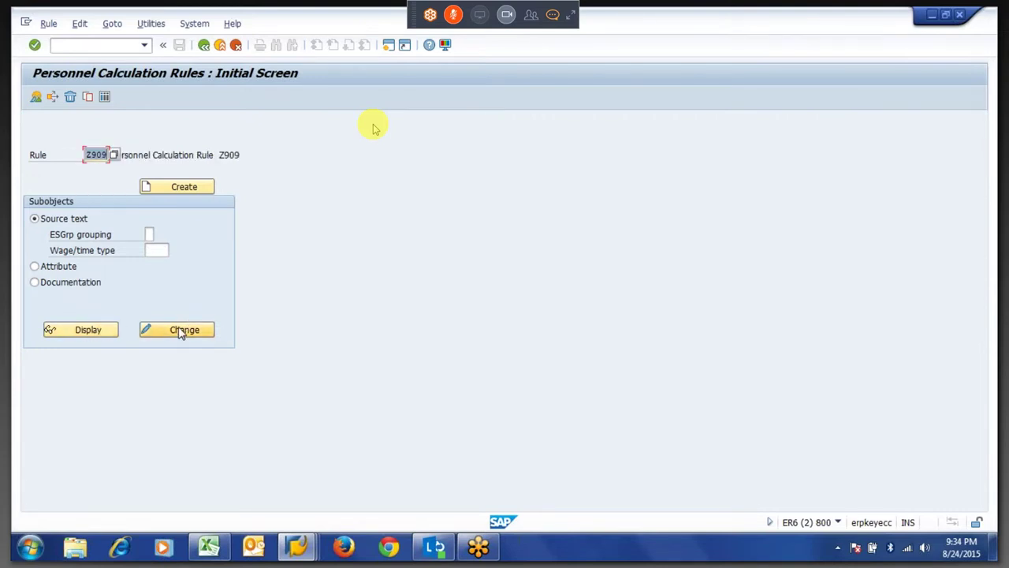
# Load rule Z908 and open it in change mode.
pyautogui.write('Z90')
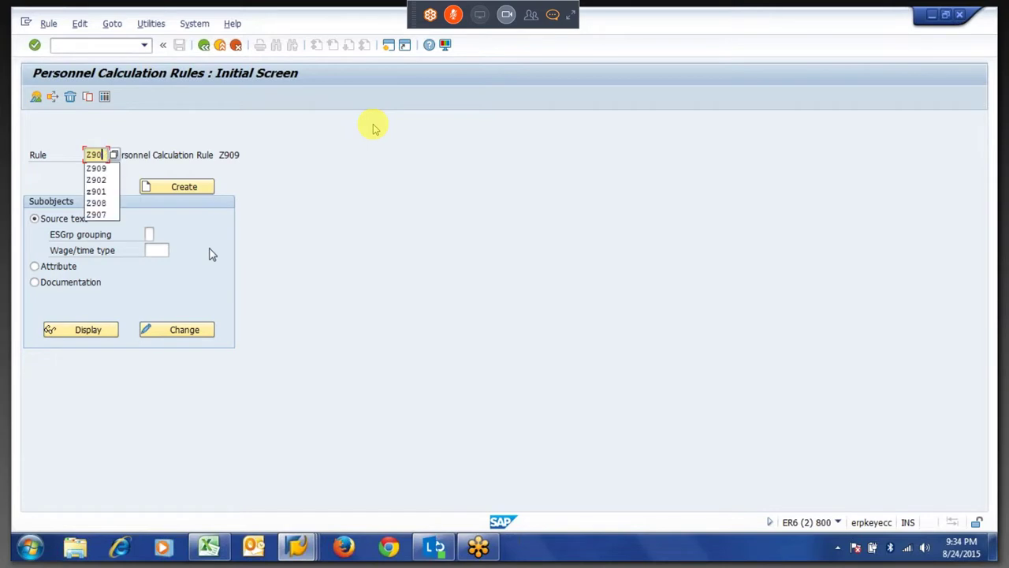
pyautogui.write('8')
pyautogui.press('Return')
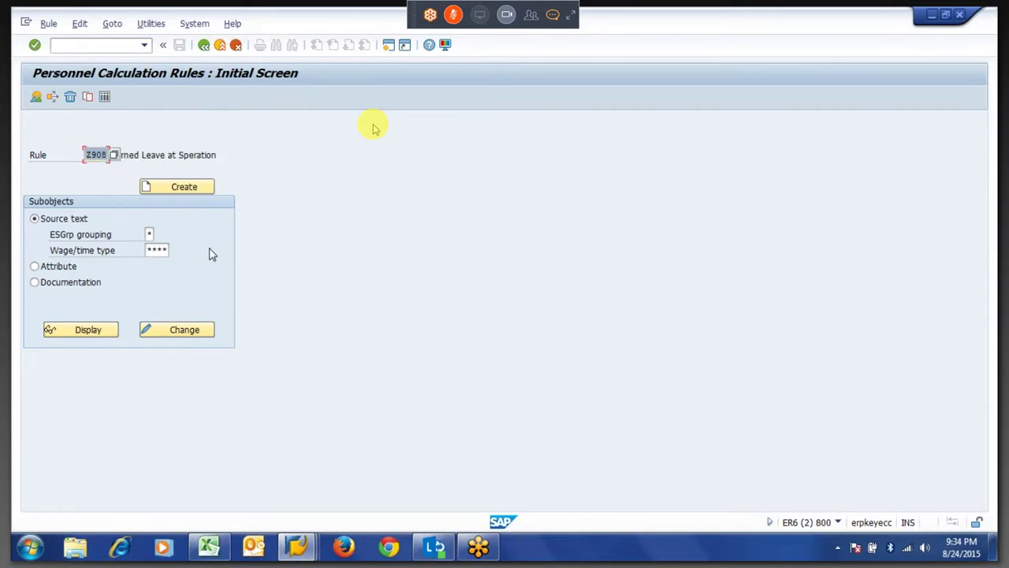
pyautogui.click(185, 331)
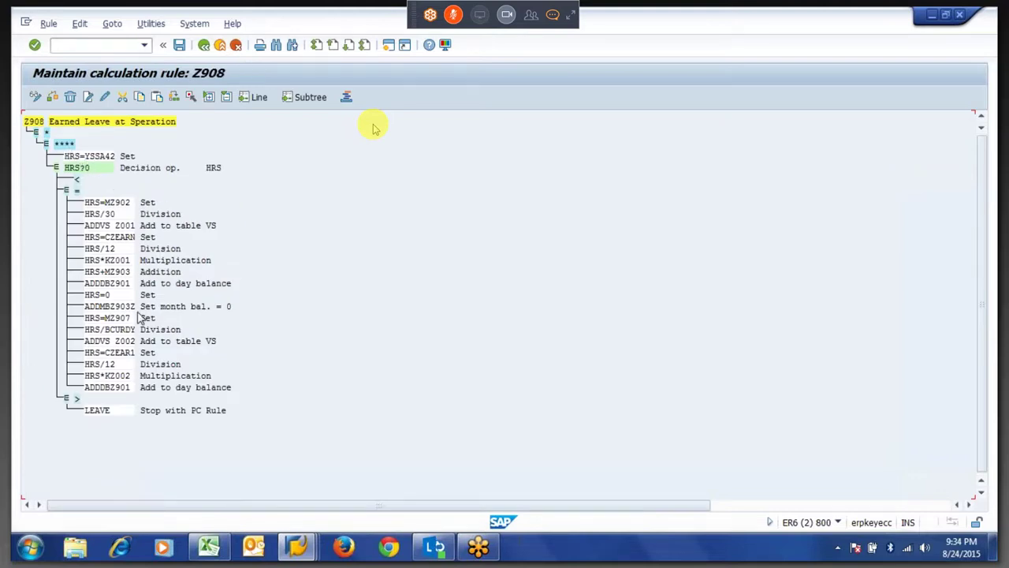
pyautogui.click(103, 416)
# Open the HRS operands documentation from the HRS=CZEARN line and scroll to its infotype entries.
pyautogui.click(113, 237)
pyautogui.doubleClick(115, 239)
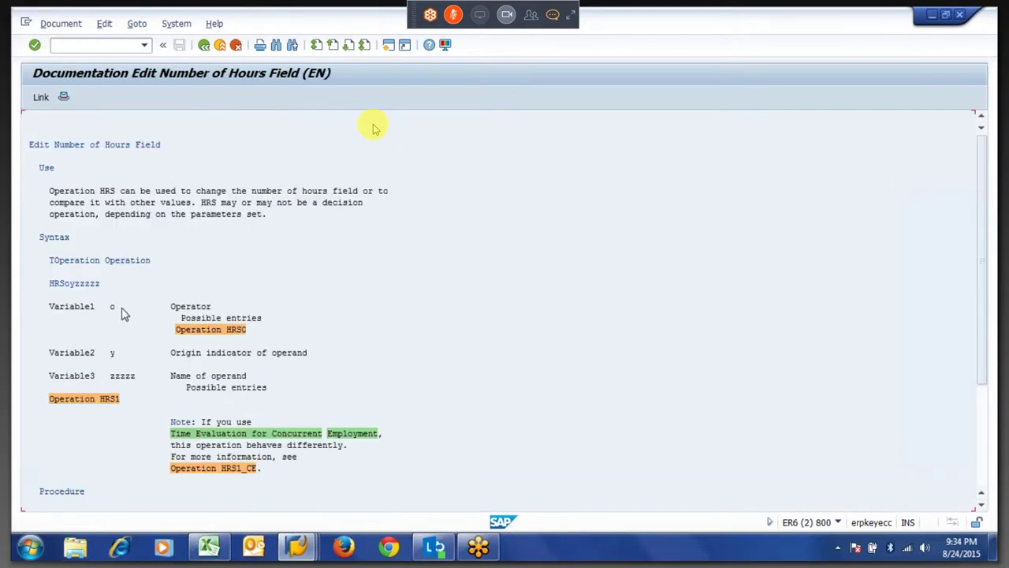
pyautogui.click(110, 400)
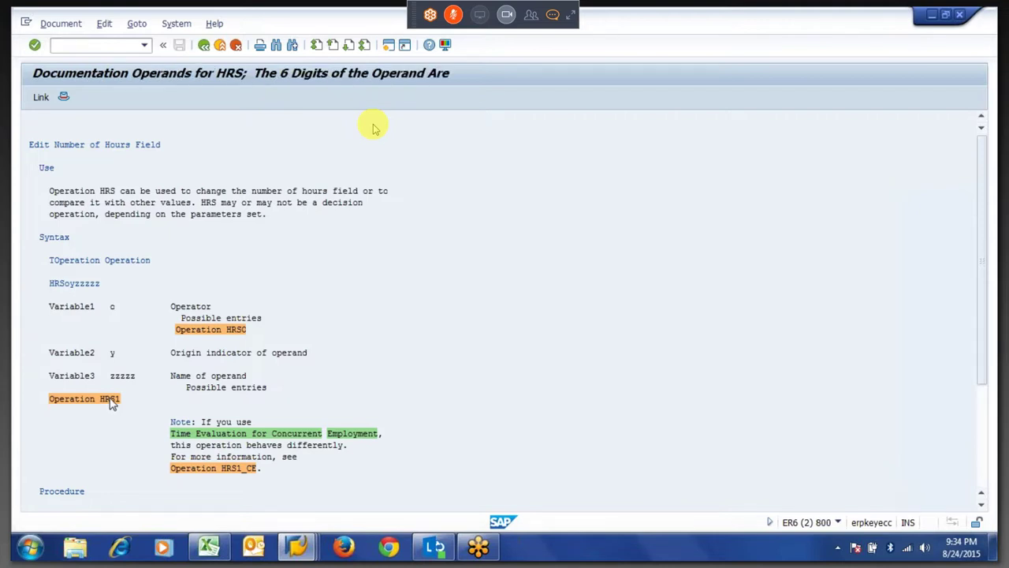
pyautogui.scroll(-10, 178, 296)
pyautogui.scroll(-5, 177, 296)
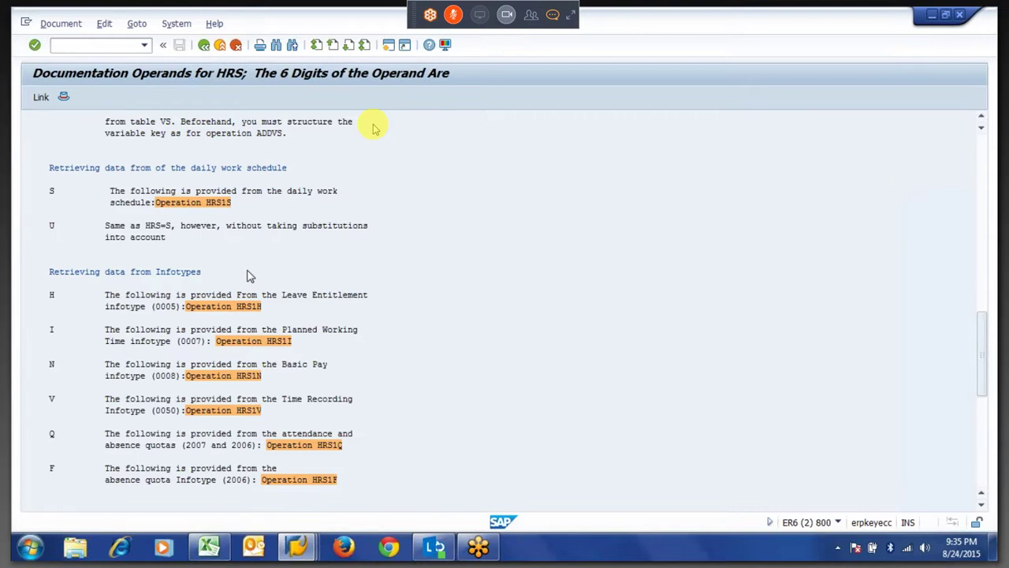
# Leave the documentation, switch back to SAP and start transaction SM30.
pyautogui.press('F3')
pyautogui.hotkey('alt', 'Tab')
pyautogui.hotkey('alt', 'Tab')
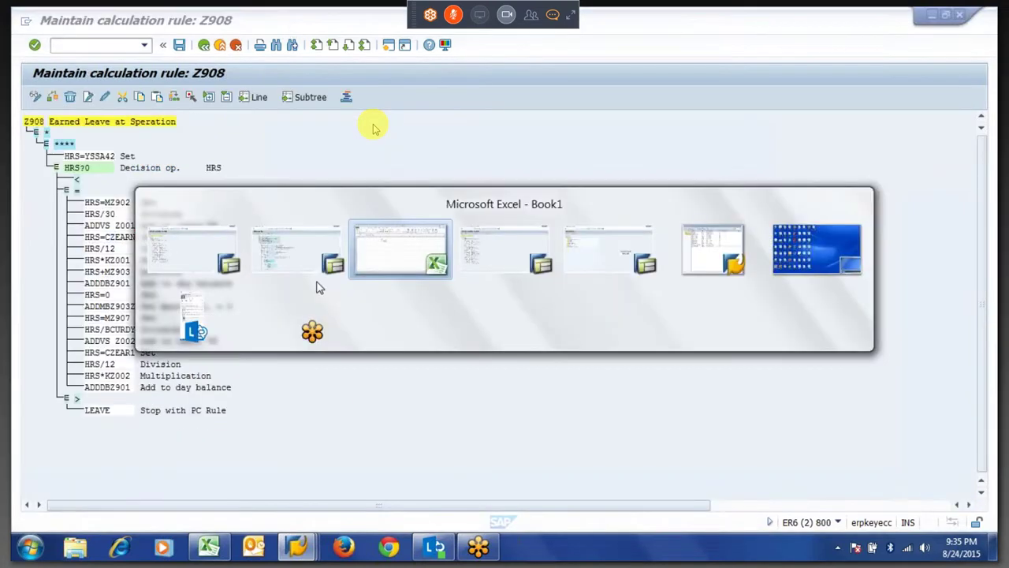
pyautogui.hotkey('alt', 'Tab')
pyautogui.hotkey('alt', 'Tab')
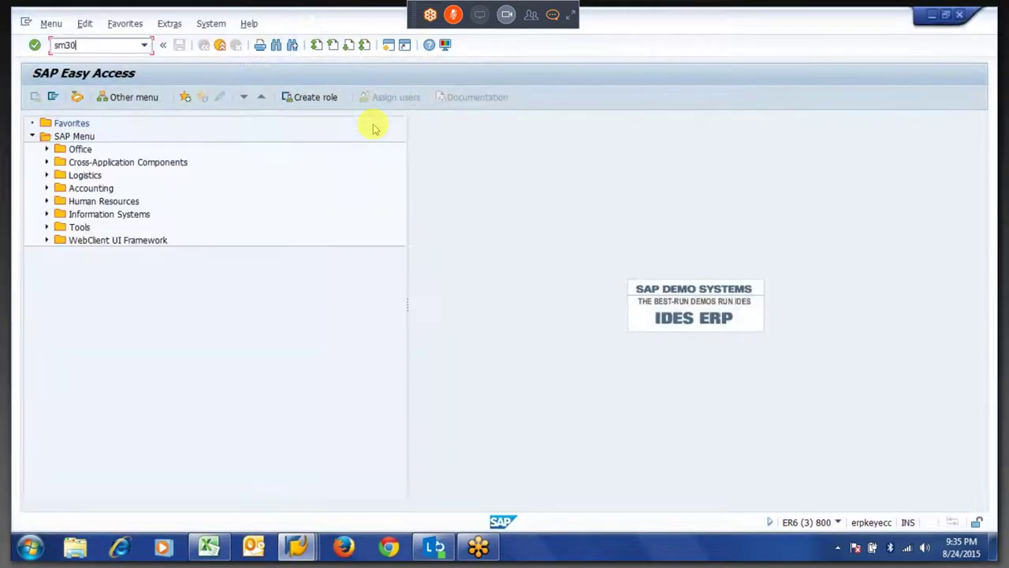
pyautogui.press('Return')
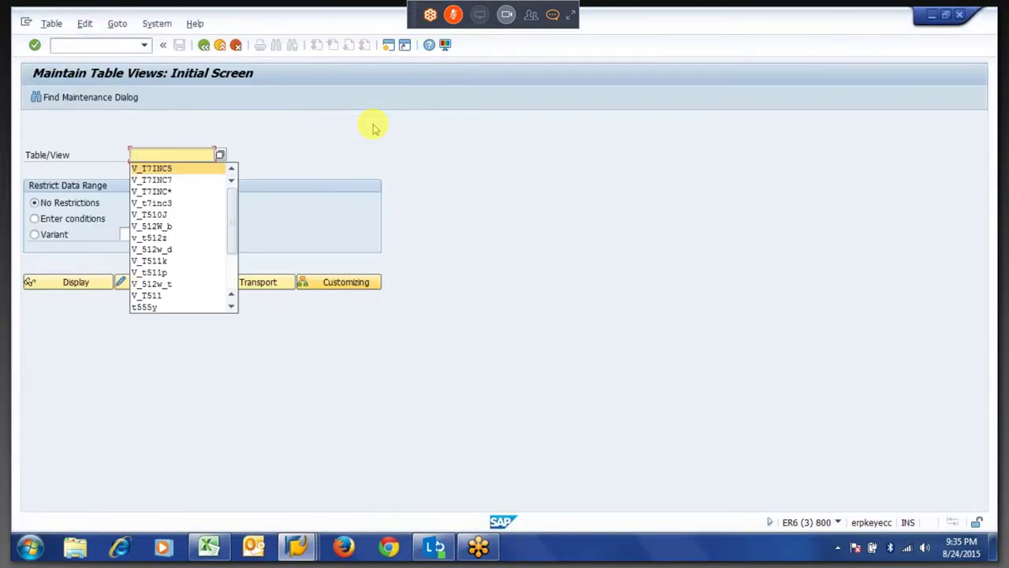
# Enter V_T511K as the table/view to maintain.
pyautogui.write('V_')
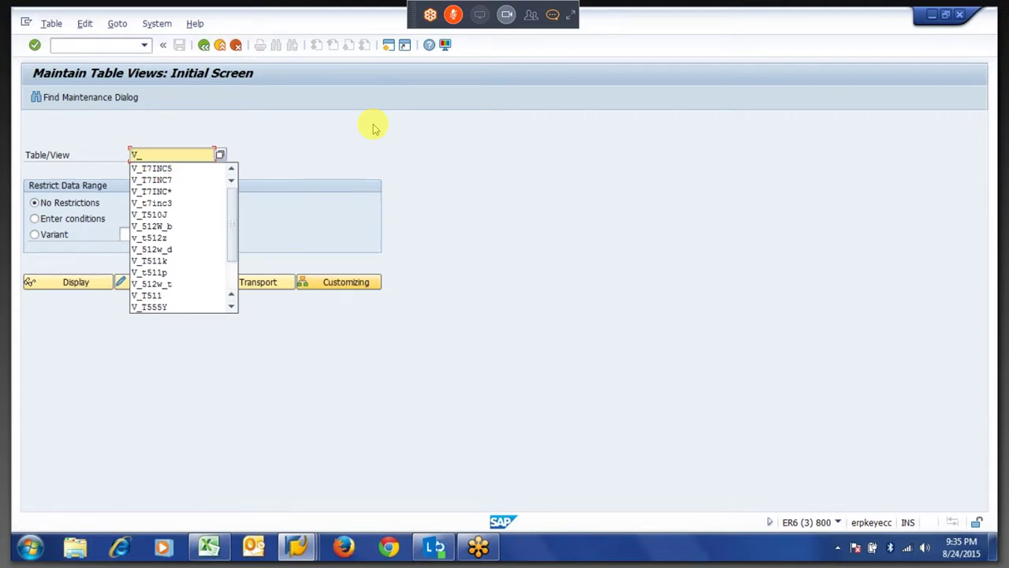
pyautogui.write('511')
pyautogui.press('BackSpace')
pyautogui.press('BackSpace')
pyautogui.press('BackSpace')
pyautogui.write('t')
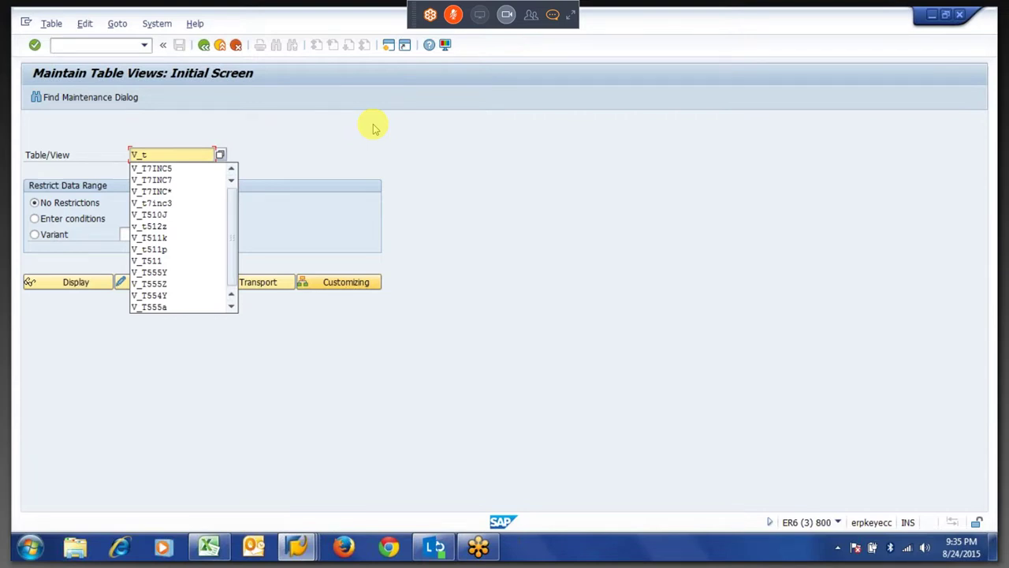
pyautogui.write('511k')
pyautogui.press('Return')
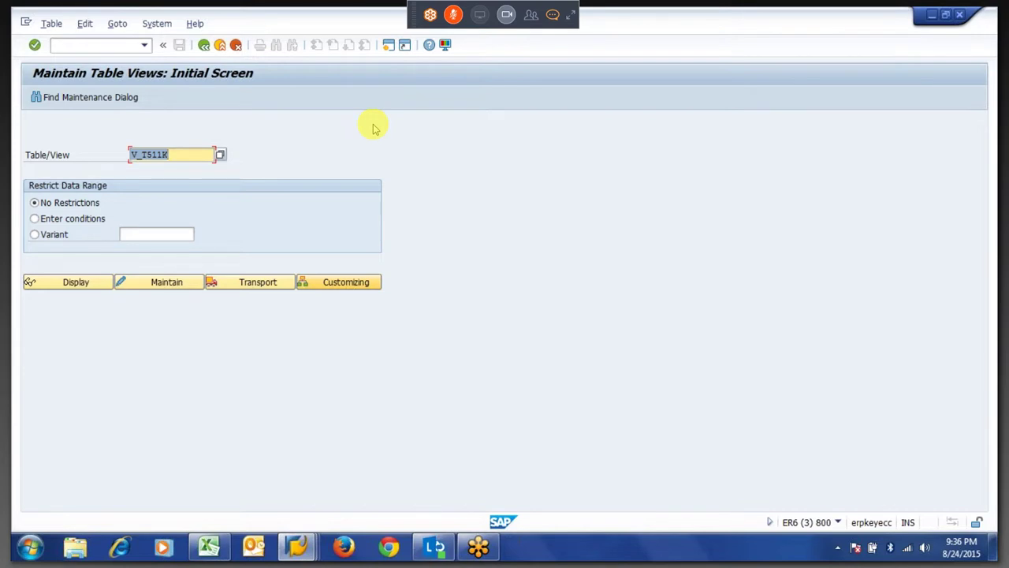
# Open V_T511K for maintenance with country grouping 40 as work area.
pyautogui.click(149, 286)
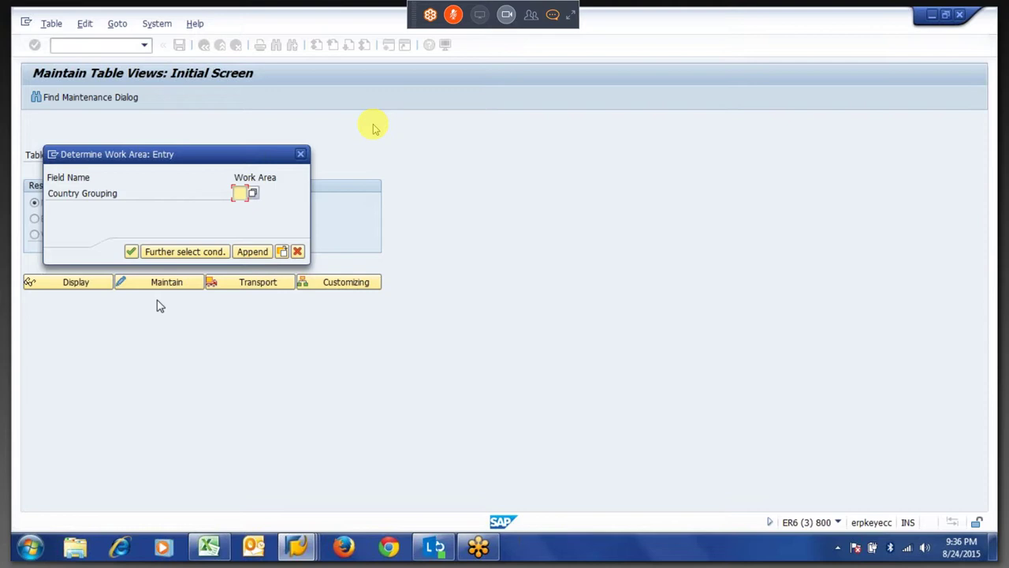
pyautogui.write('40')
pyautogui.press('Return')
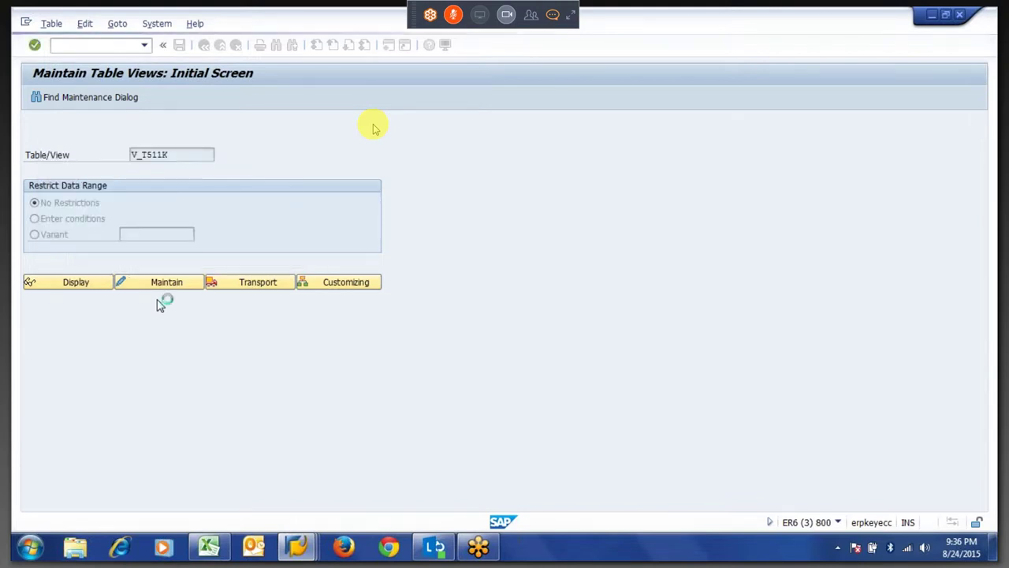
# Position the payroll parameters list on constant ZFEB to check whether it exists.
pyautogui.click(169, 488)
pyautogui.write('zfeb')
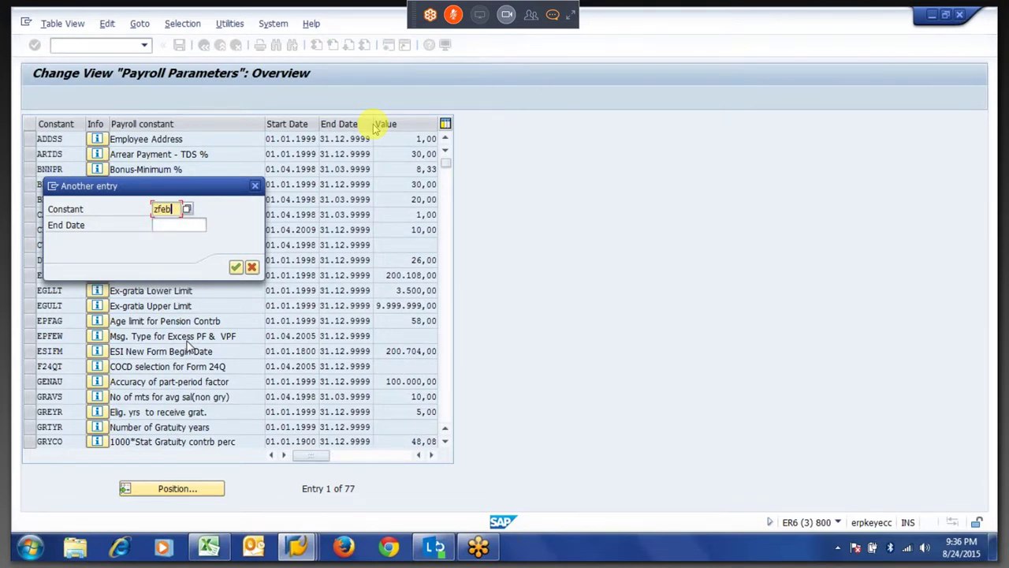
pyautogui.press('Return')
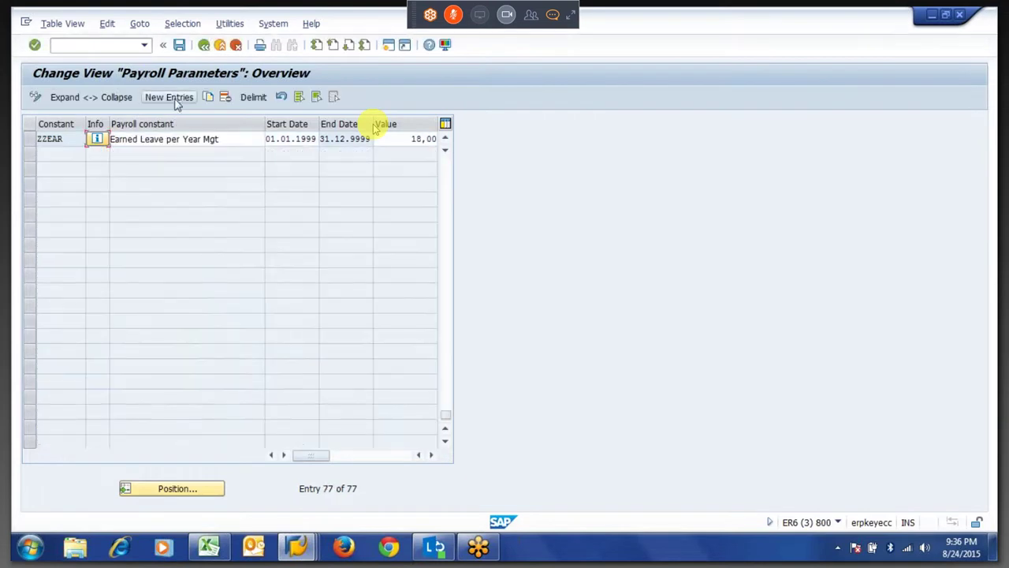
pyautogui.click(175, 100)
# Enter constant ZFEB named FEB, valid 01.01.1999–31.12.9999 with value 28,00, and select its row.
pyautogui.write('zfe')
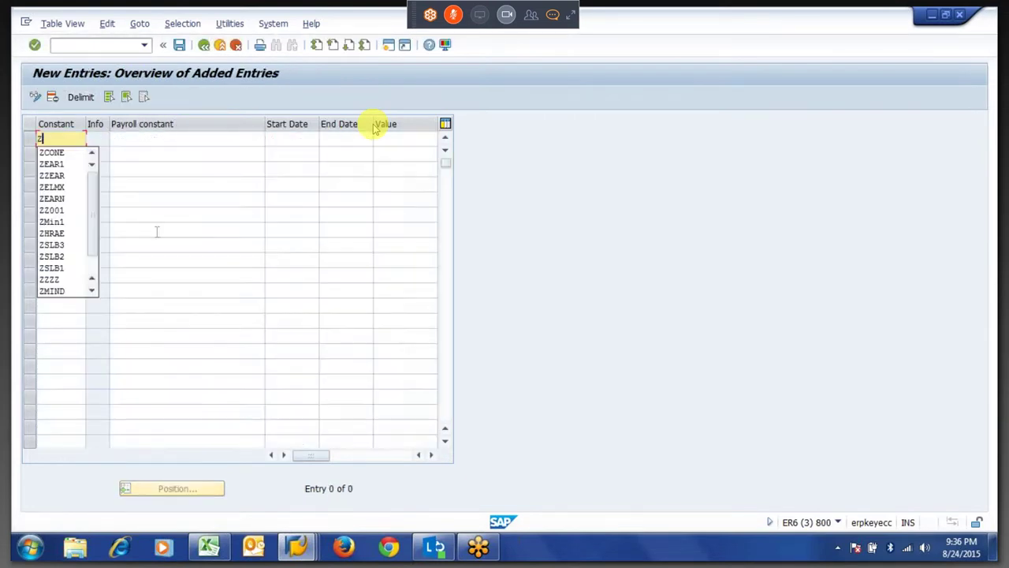
pyautogui.write('b')
pyautogui.press('Tab')
pyautogui.write('FEb')
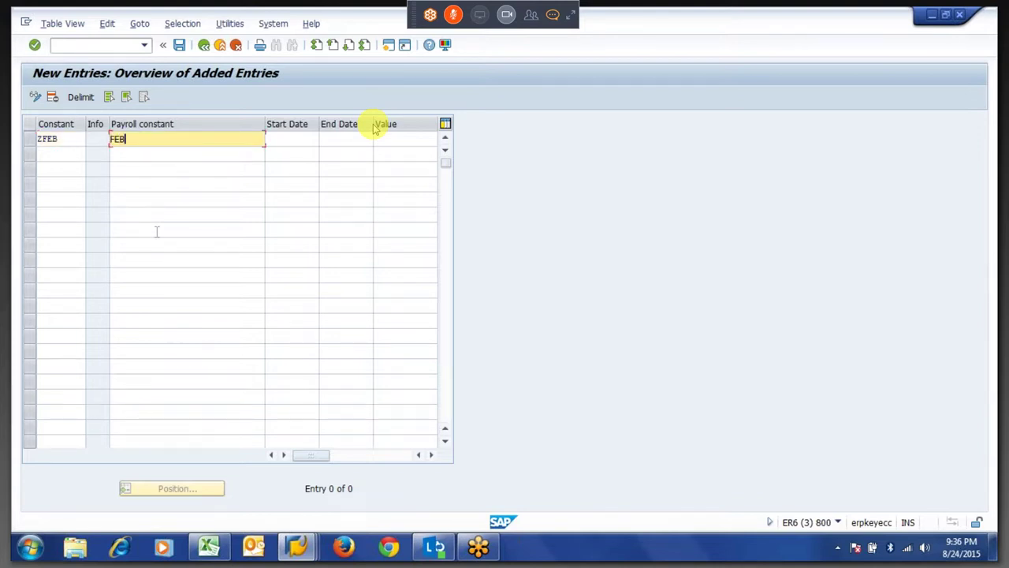
pyautogui.press('Tab')
pyautogui.press('Tab')
pyautogui.press('Down')
pyautogui.press('Tab')
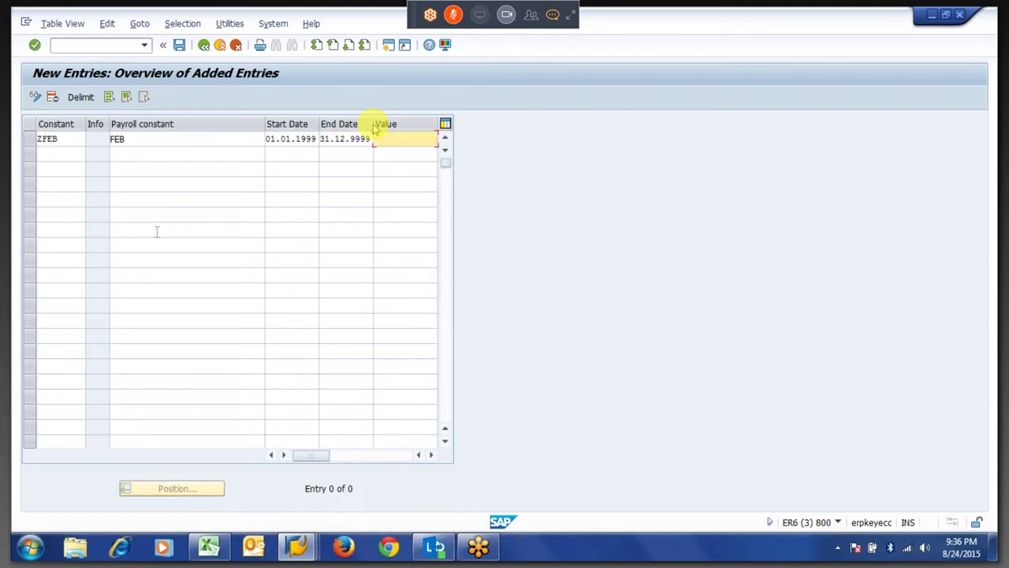
pyautogui.write('8')
pyautogui.press('Return')
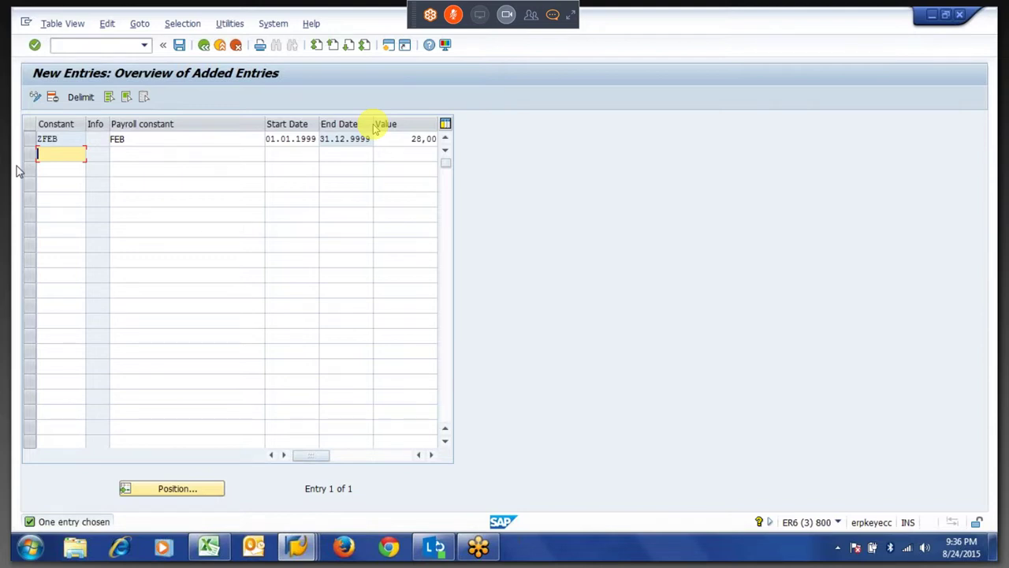
pyautogui.click(35, 140)
pyautogui.click(34, 140)
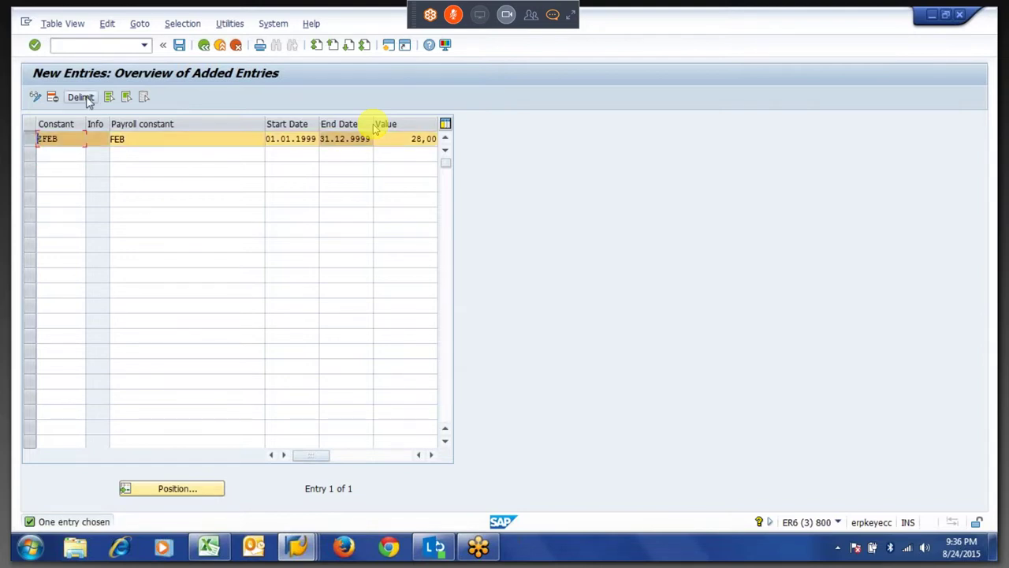
# Delimit ZFEB with a new validity period starting 01.01.2018.
pyautogui.click(81, 97)
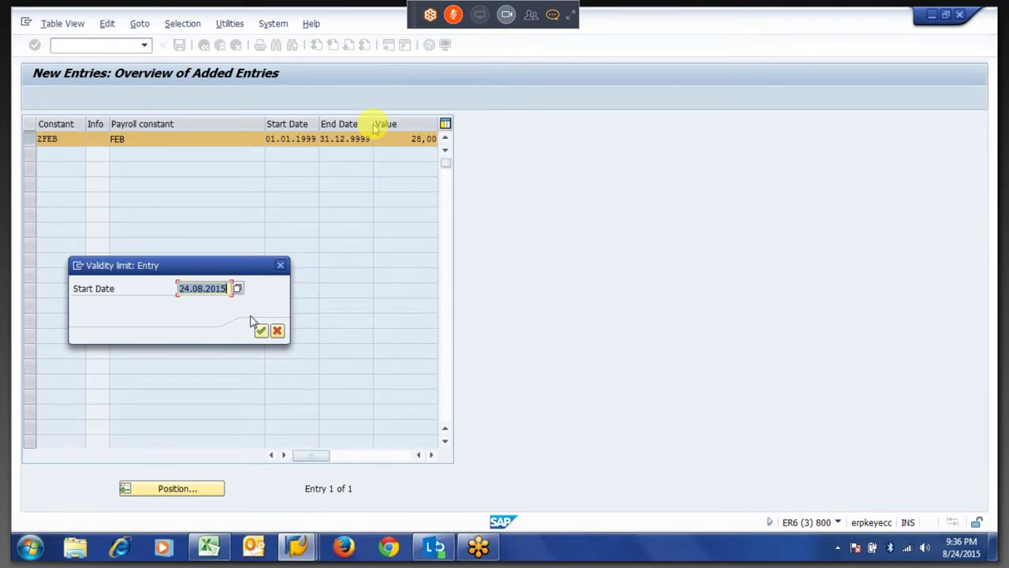
pyautogui.write('01')
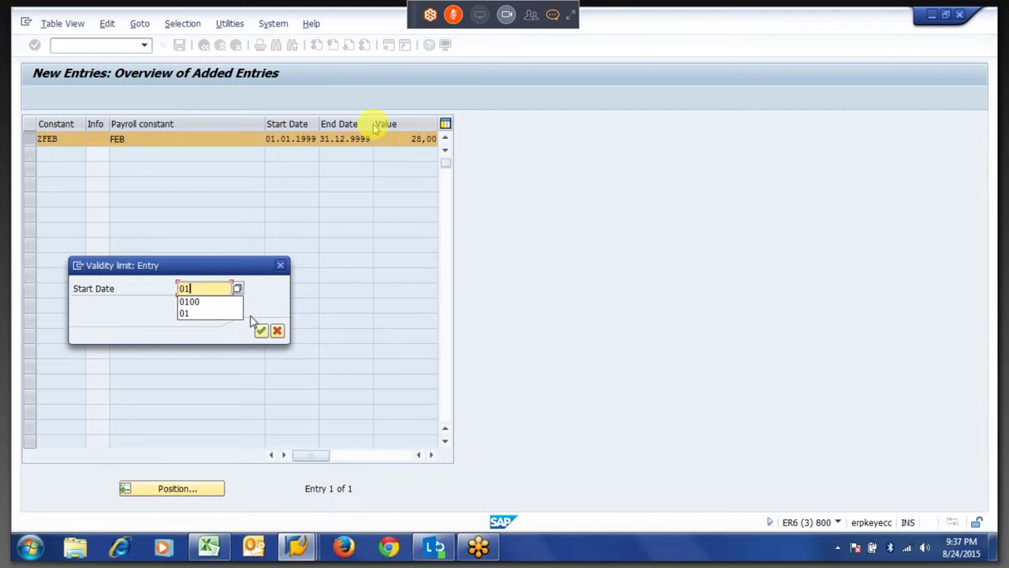
pyautogui.write('0')
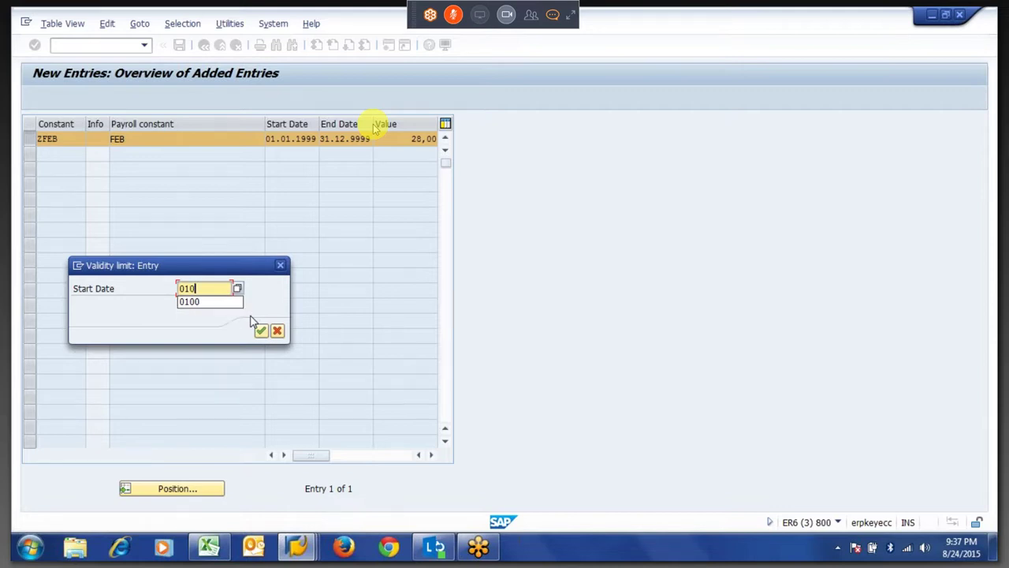
pyautogui.write('120')
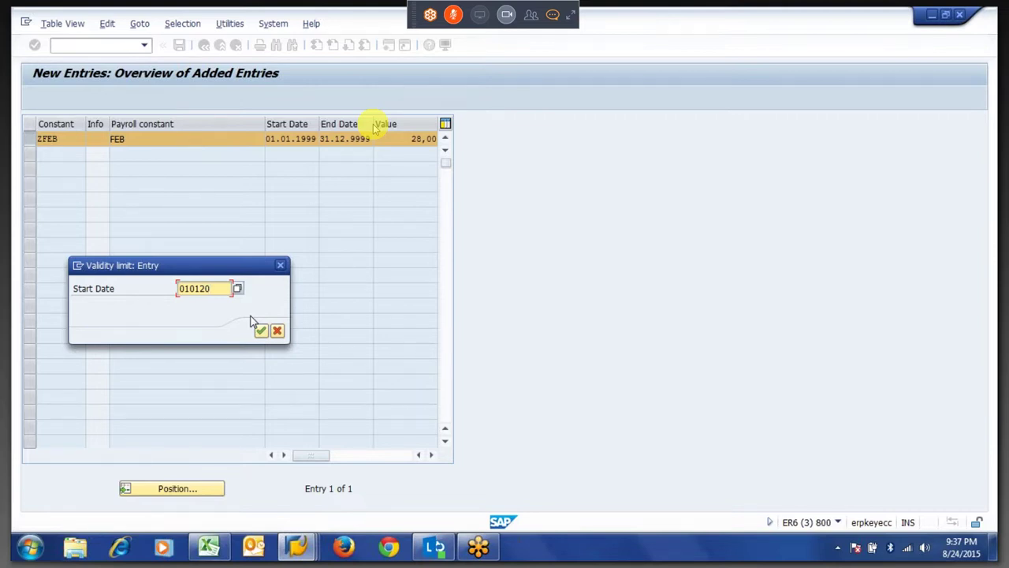
pyautogui.write('18')
pyautogui.press('Return')
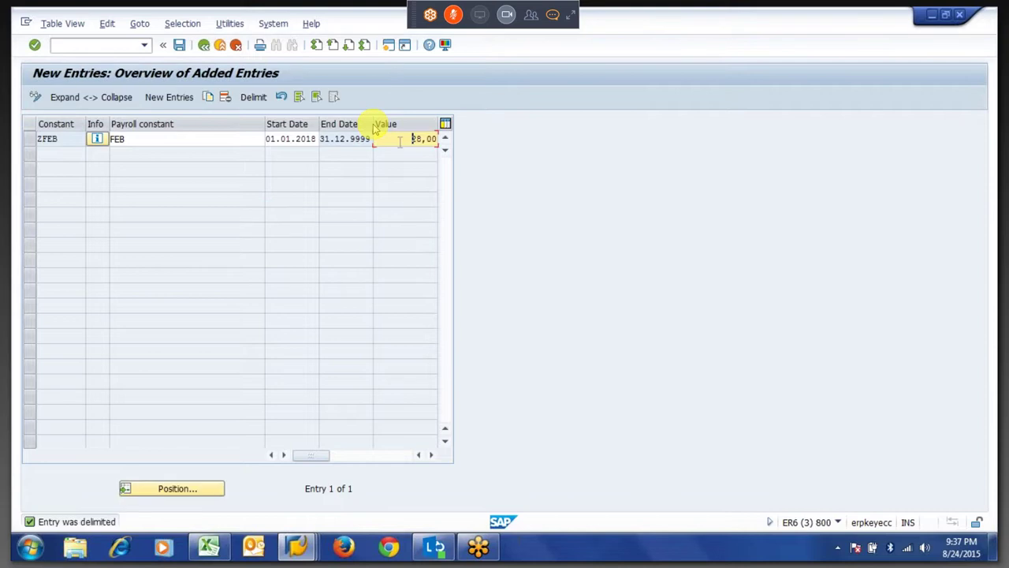
# Change the new period's value to 29,00 and save the constant.
pyautogui.write('29')
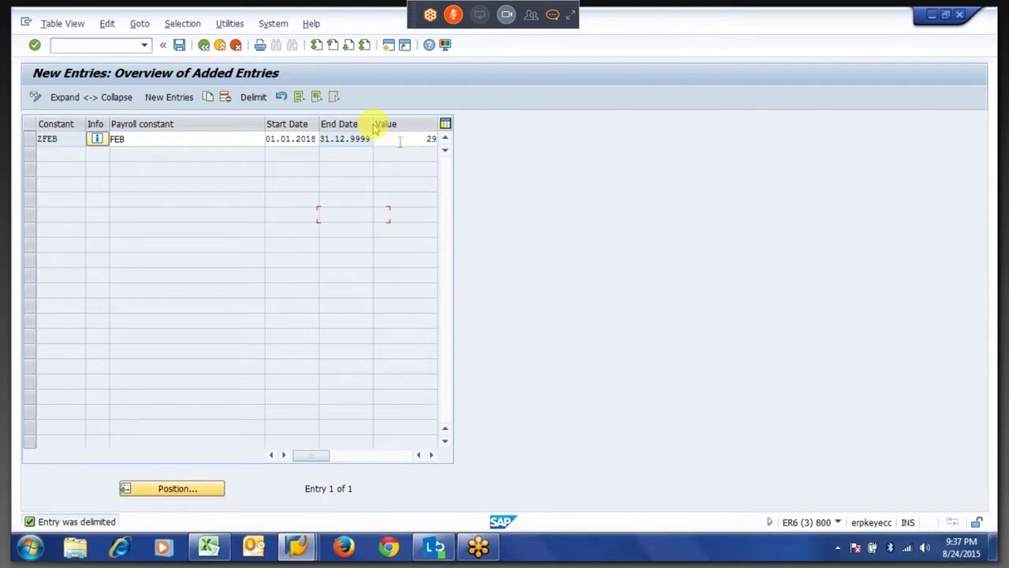
pyautogui.press('Return')
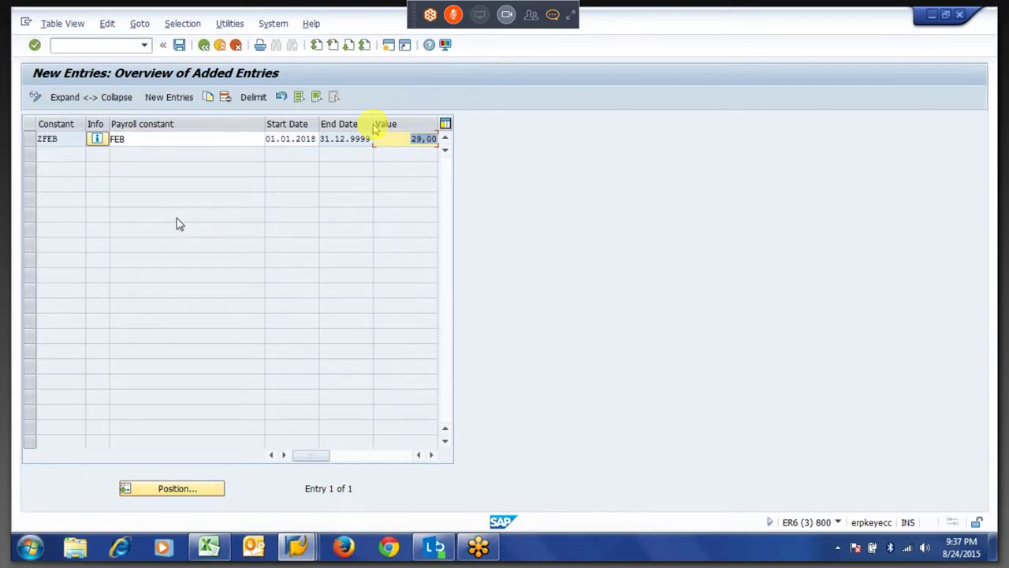
pyautogui.hotkey('ctrl', 's')
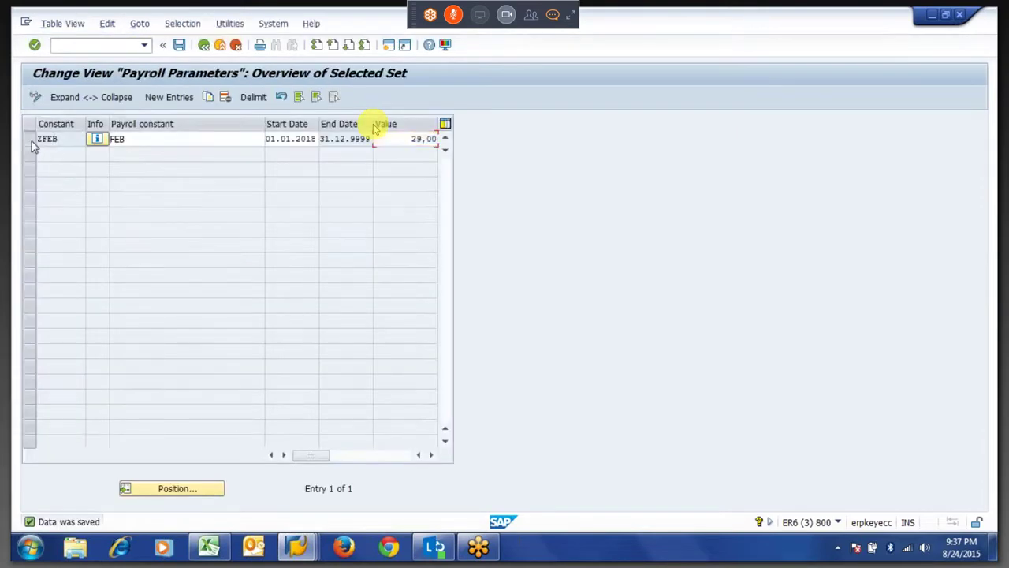
pyautogui.click(30, 139)
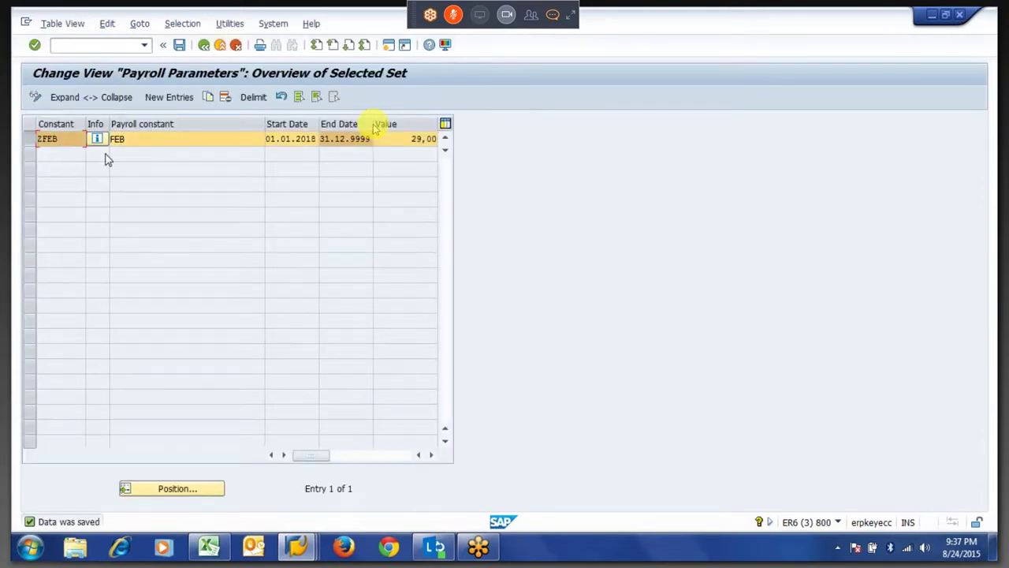
# Delimit ZFEB again from 01.01.2019 with value 28,00 and save.
pyautogui.click(250, 101)
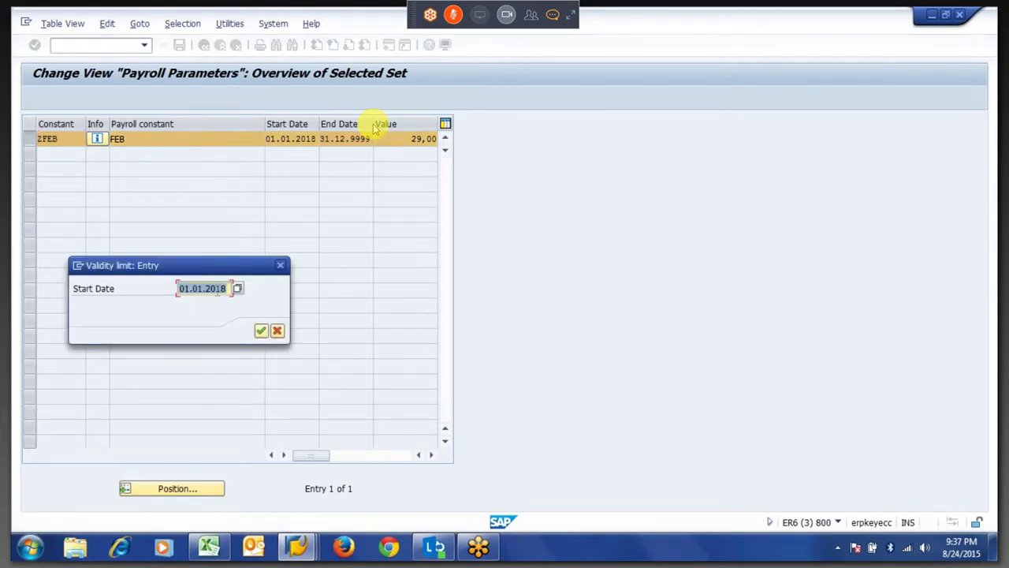
pyautogui.press('End')
pyautogui.press('BackSpace')
pyautogui.write('9')
pyautogui.press('Return')
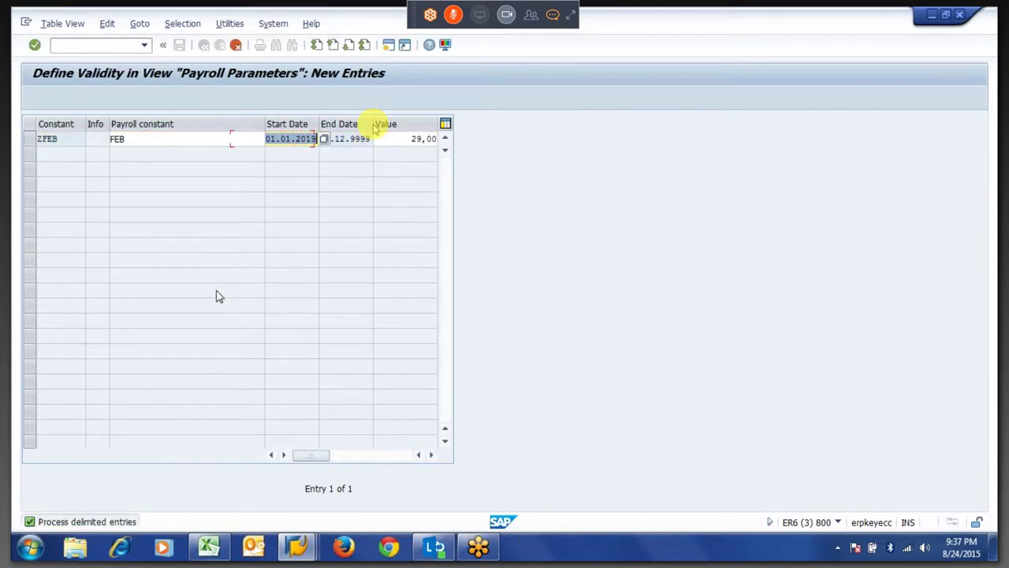
pyautogui.press('Return')
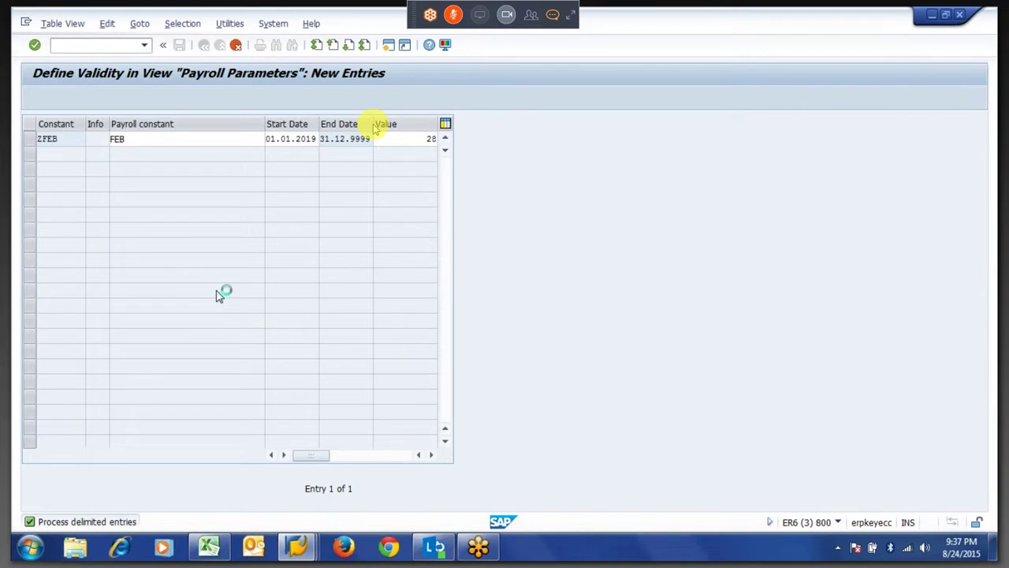
pyautogui.hotkey('ctrl', 's')
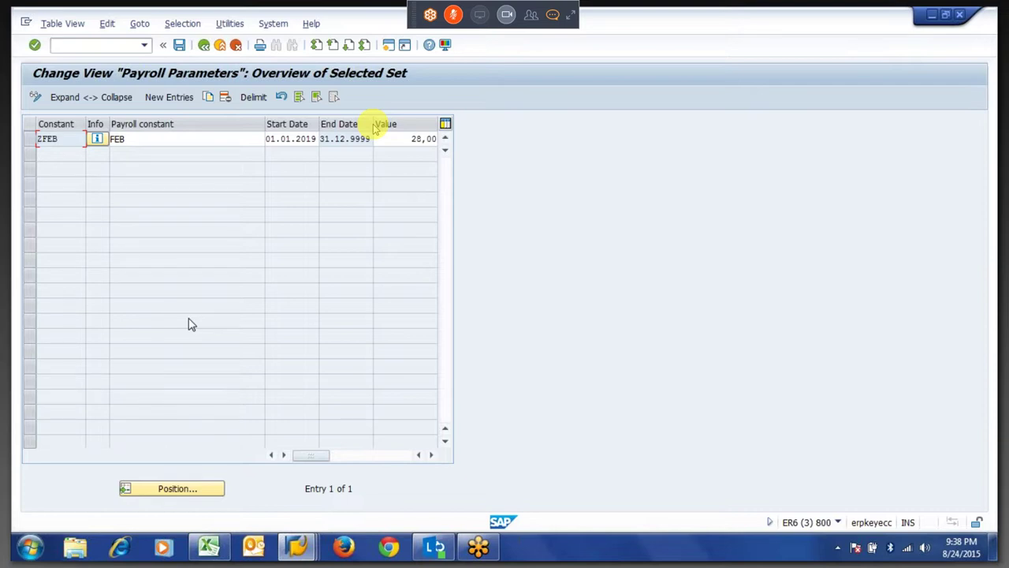
# Leave the table view screen and bring the Display Log Tree window forward.
pyautogui.hotkey('ctrl', 's')
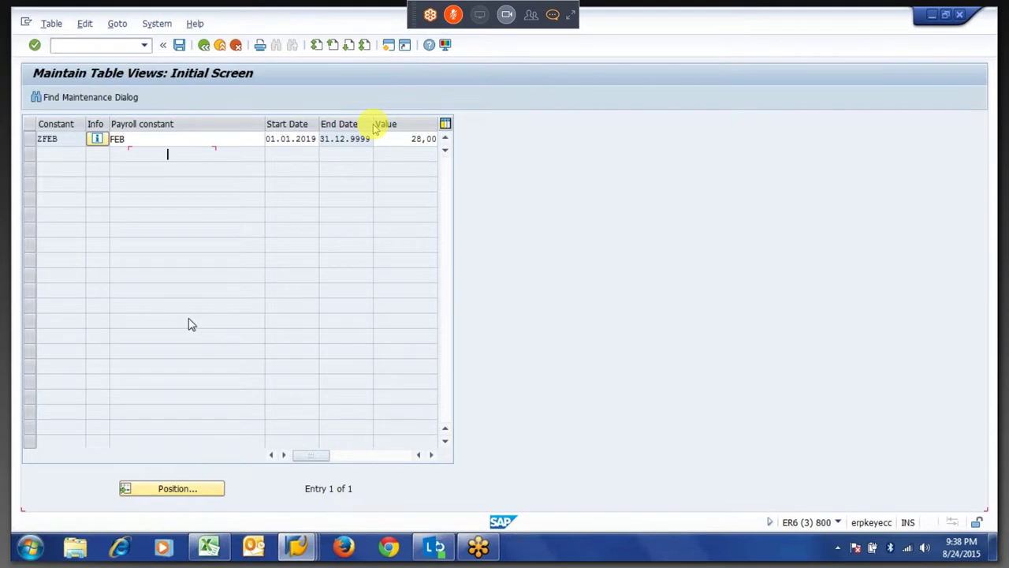
pyautogui.rightClick(304, 554)
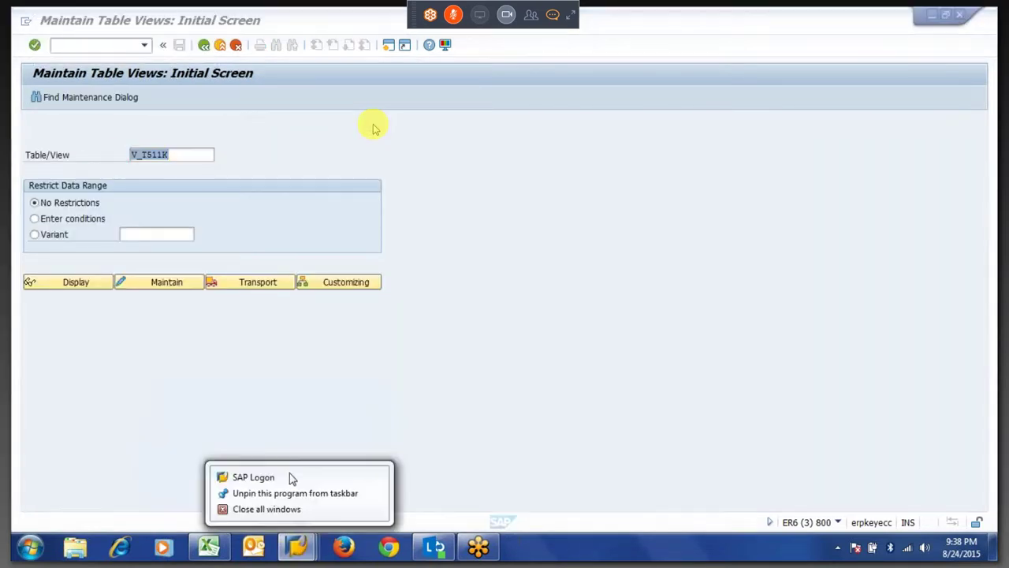
pyautogui.click(310, 364)
pyautogui.moveTo(308, 551)
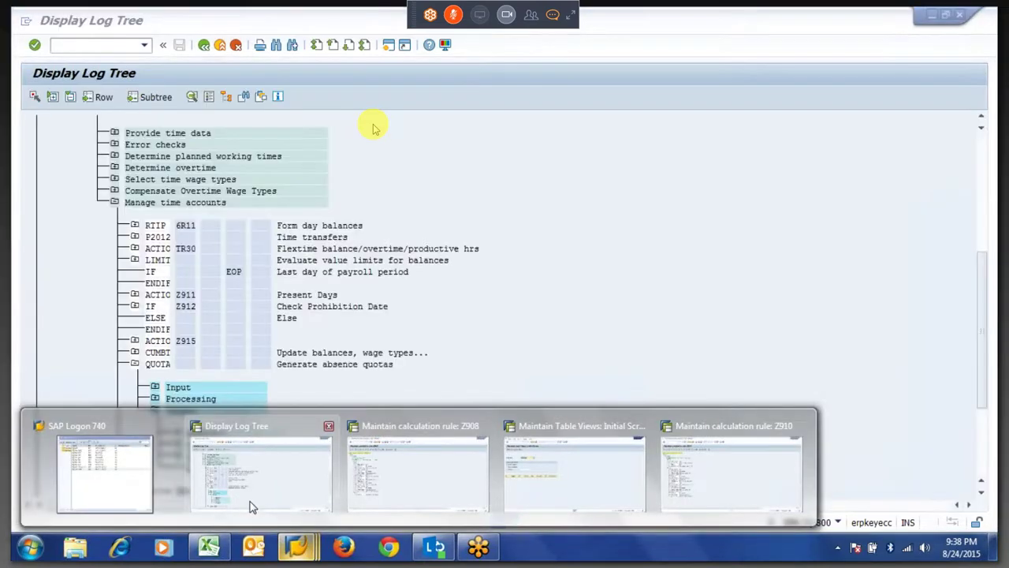
pyautogui.click(250, 505)
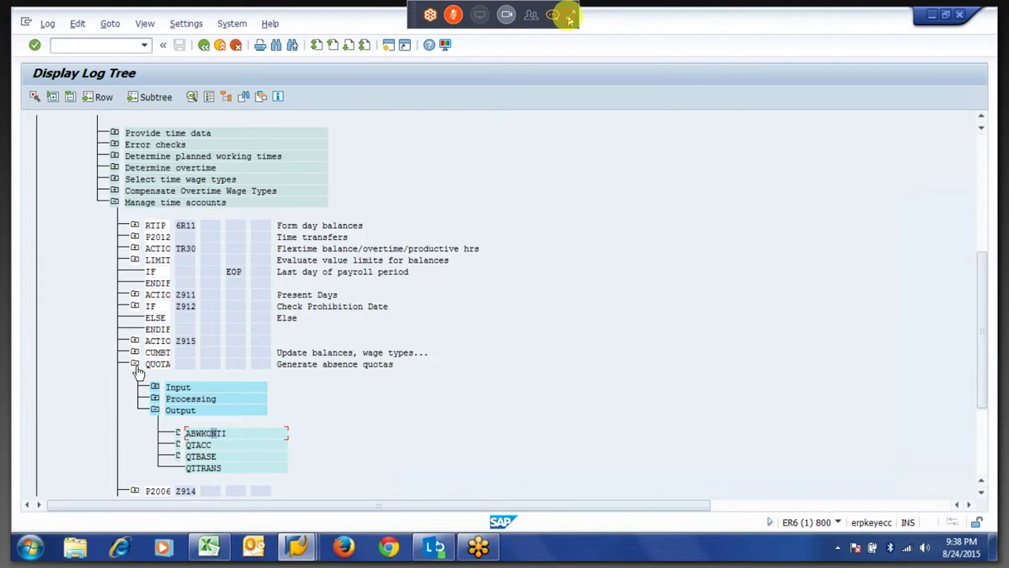
# Expand the meeting control panel and browse its chat and attendee list.
pyautogui.click(567, 15)
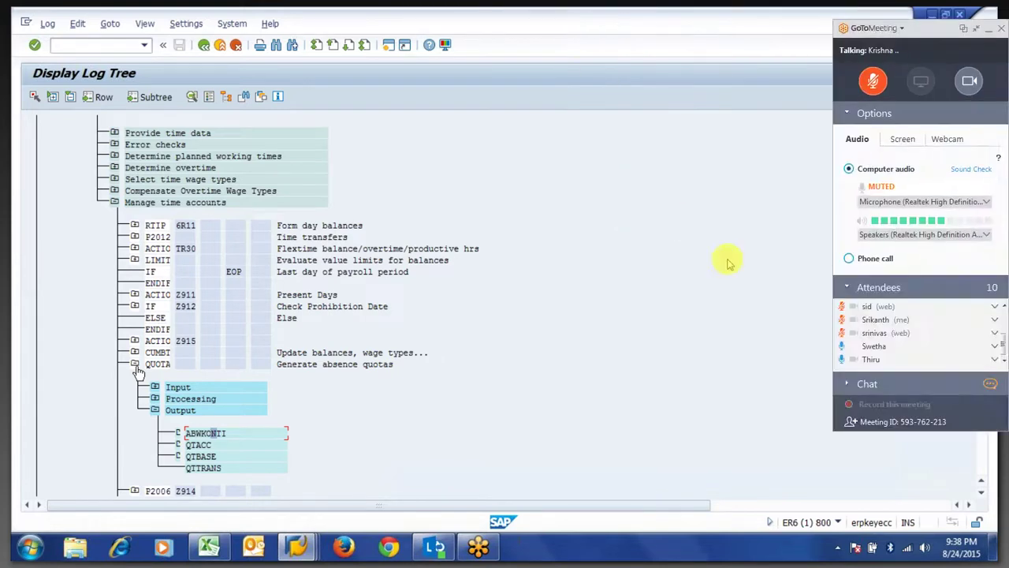
pyautogui.click(941, 385)
pyautogui.moveTo(1000, 292); pyautogui.dragTo(997, 222)
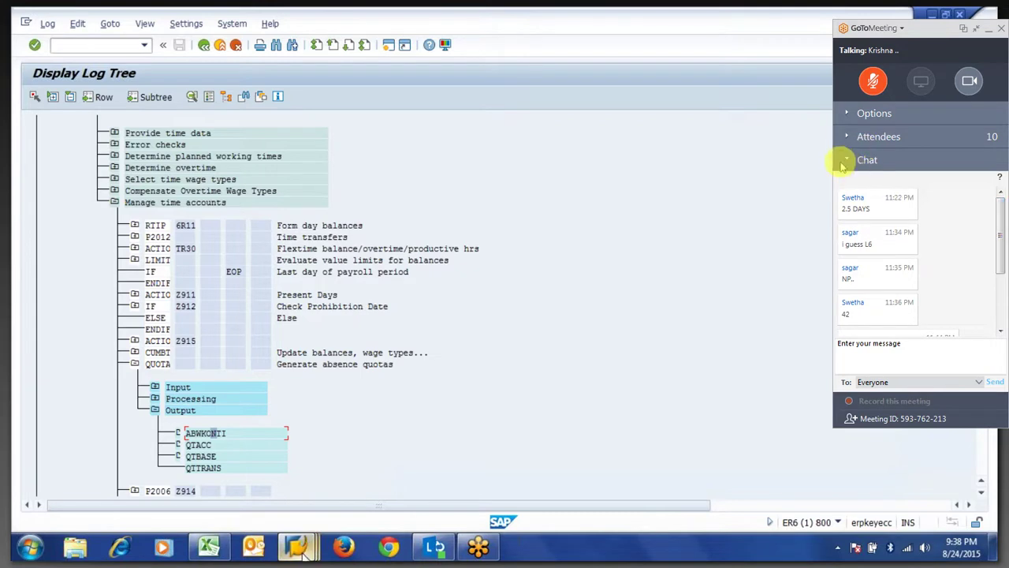
pyautogui.moveTo(298, 550)
pyautogui.click(844, 159)
pyautogui.click(845, 136)
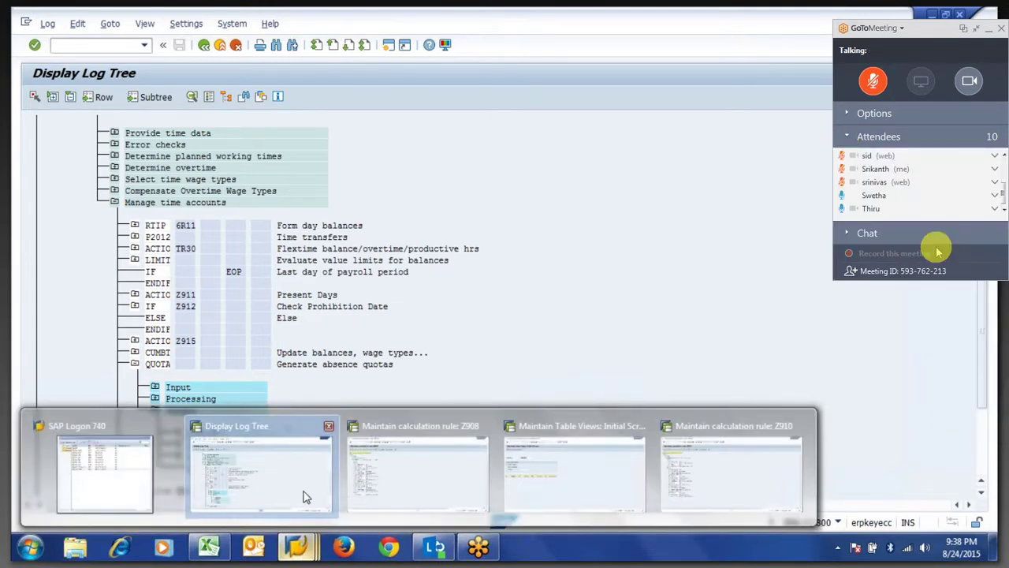
pyautogui.moveTo(1002, 195); pyautogui.dragTo(1000, 163)
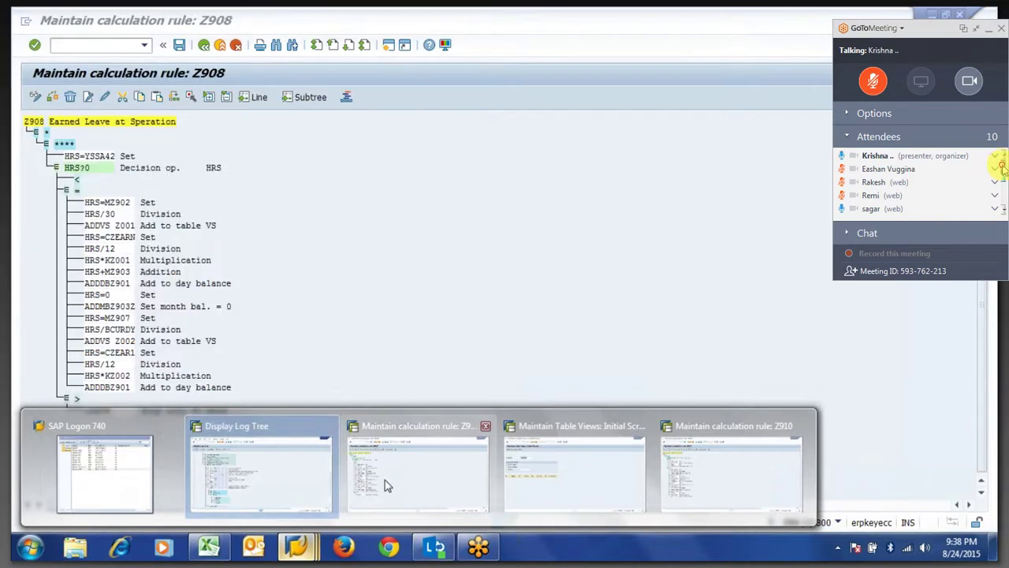
# Bring up calculation rule Z908 and shrink the meeting panel to a compact bar.
pyautogui.click(385, 479)
pyautogui.moveTo(1001, 170); pyautogui.dragTo(1003, 204)
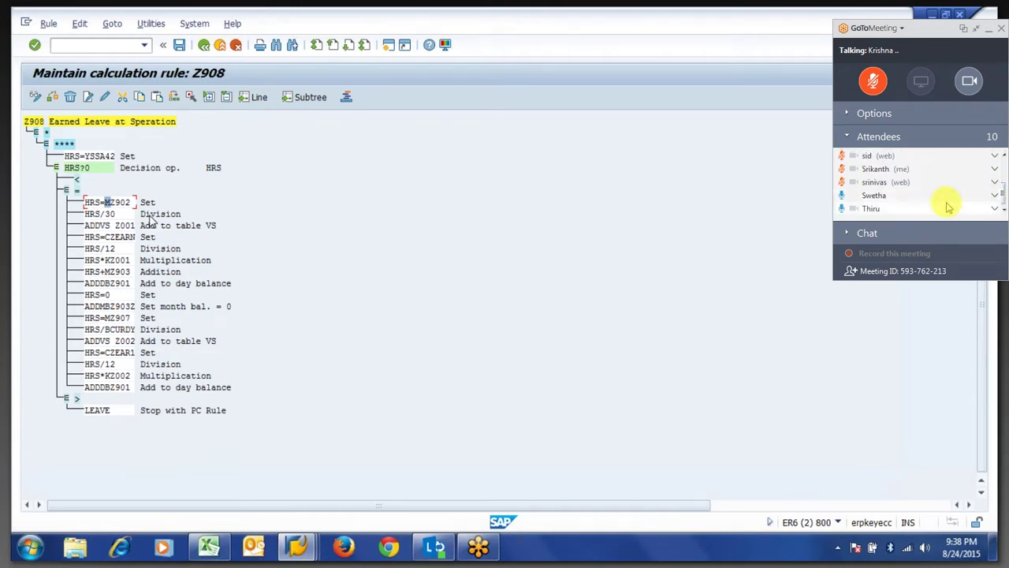
pyautogui.click(850, 139)
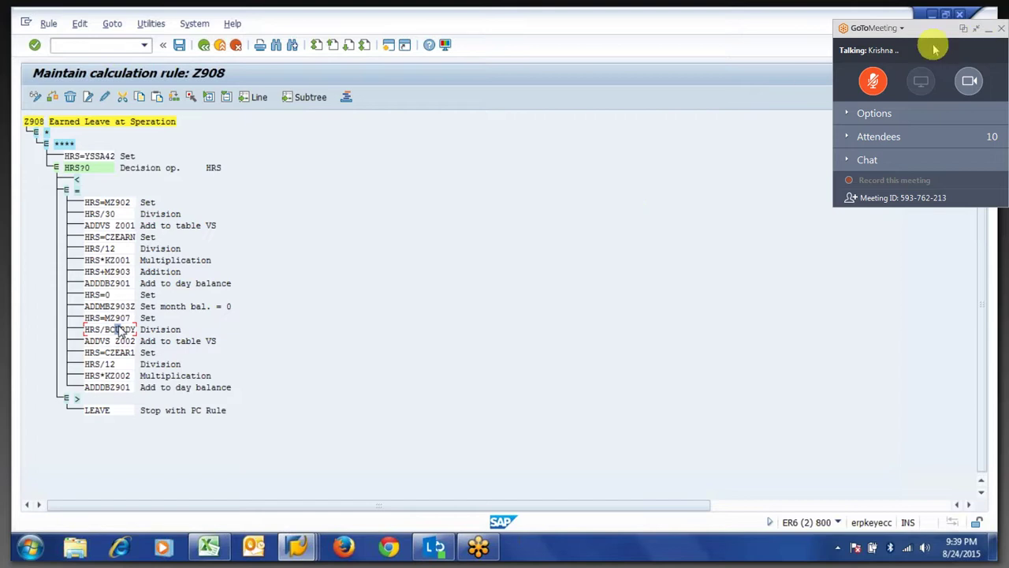
pyautogui.click(977, 29)
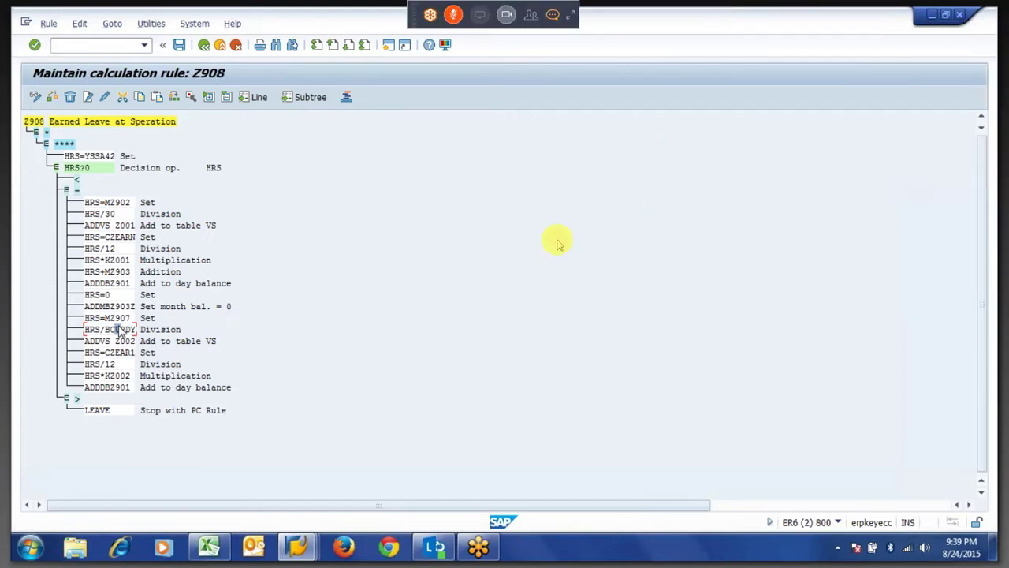
# Toggle the meeting chat, then point out Z908's Add to table VS and Earned Leave title lines.
pyautogui.click(552, 14)
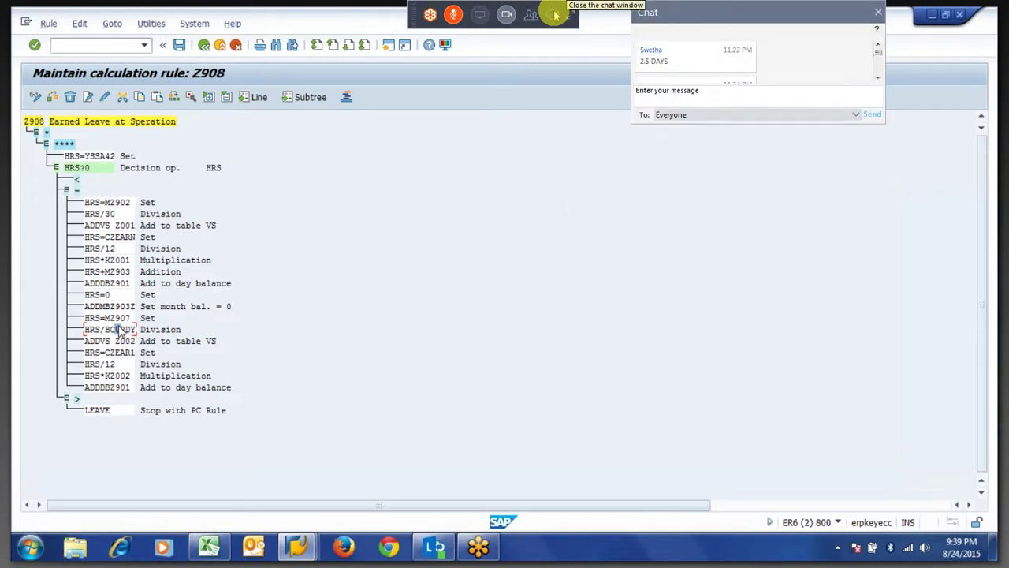
pyautogui.click(879, 76)
pyautogui.moveTo(878, 53); pyautogui.dragTo(877, 77)
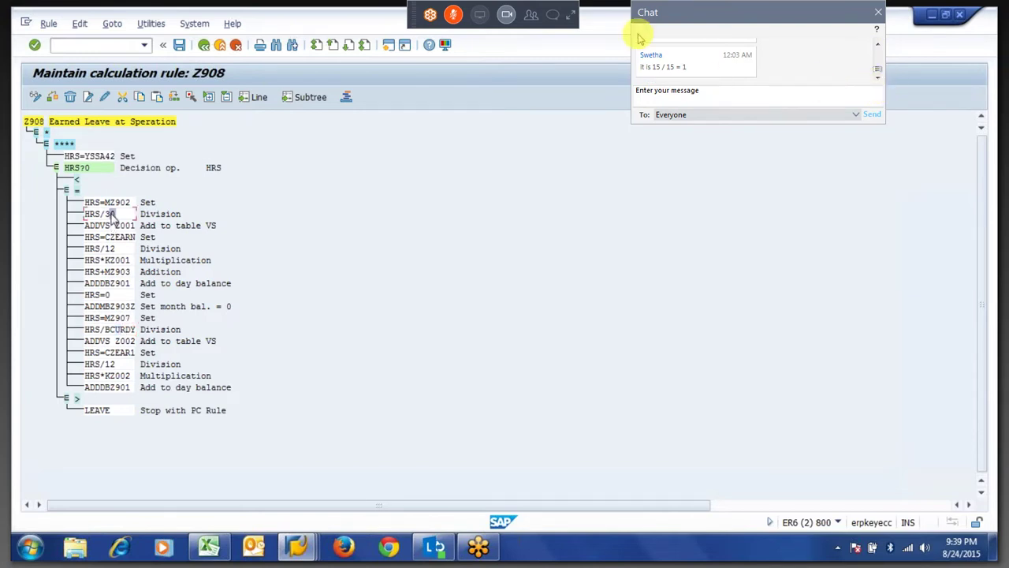
pyautogui.click(552, 18)
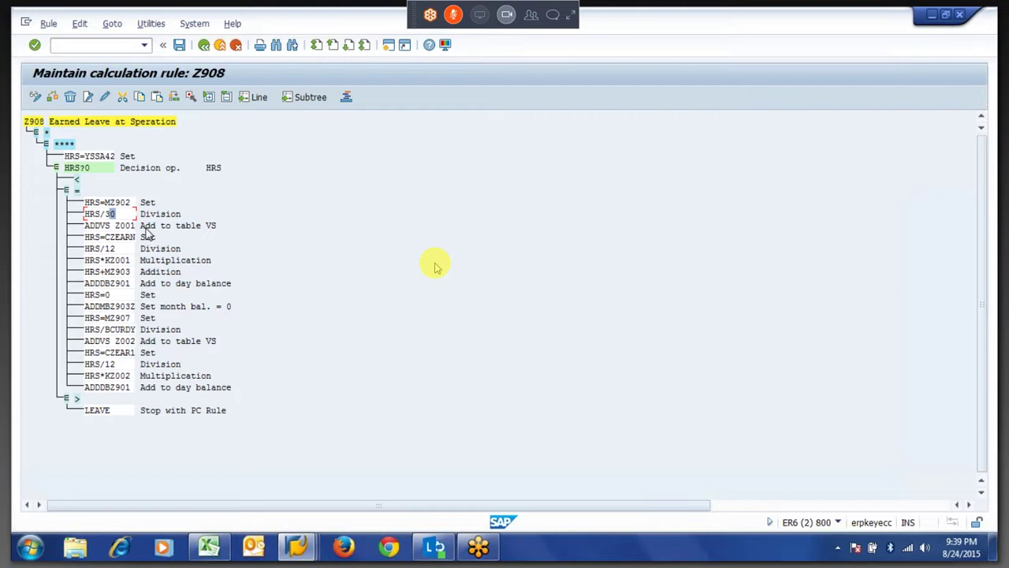
pyautogui.click(551, 14)
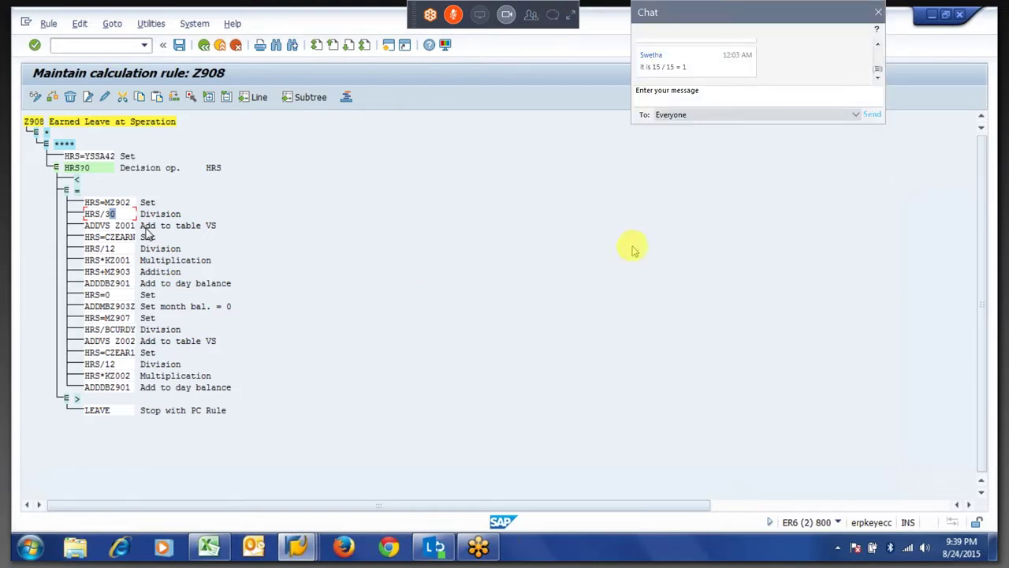
pyautogui.click(684, 98)
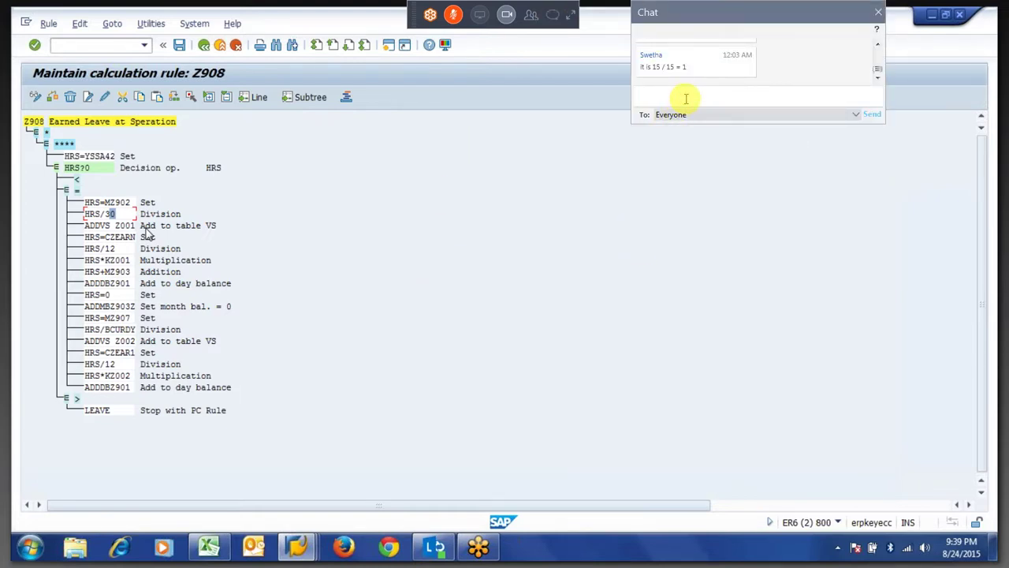
pyautogui.click(552, 14)
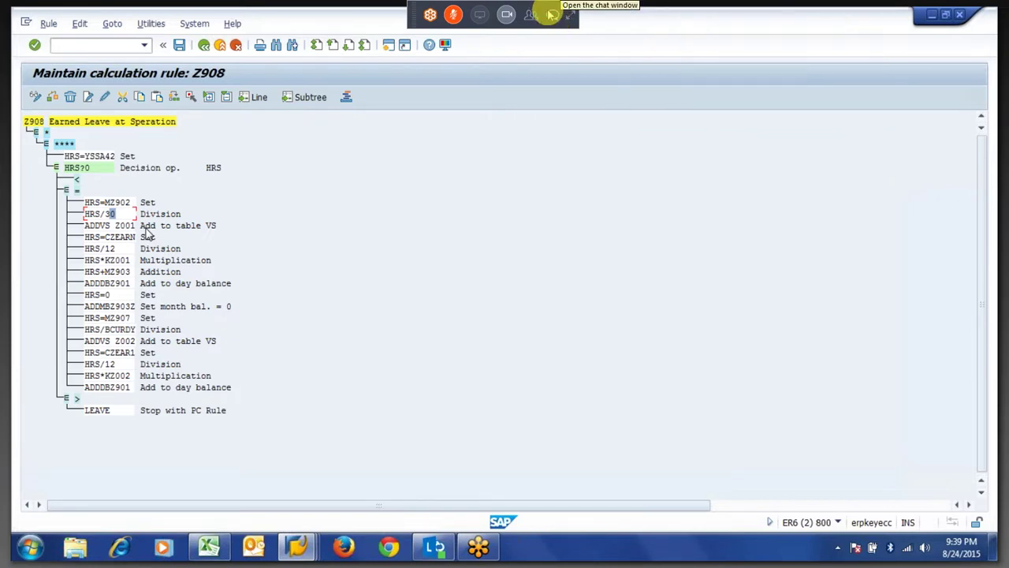
pyautogui.click(552, 14)
pyautogui.click(551, 14)
pyautogui.click(145, 227)
pyautogui.click(51, 126)
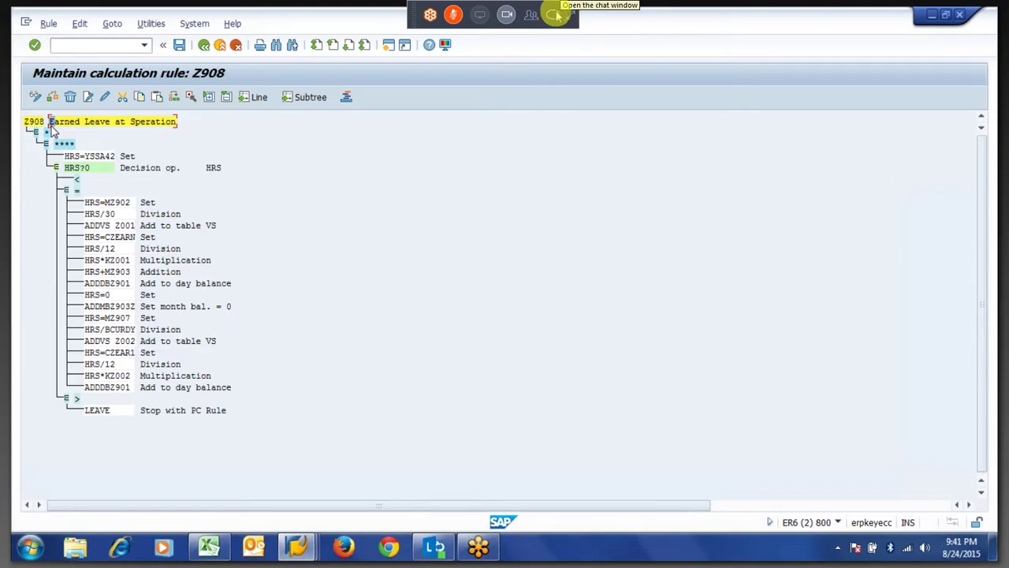
# Send the chat questions 'in real time how it works ... i mean' and 'how it is treated...'.
pyautogui.click(556, 14)
pyautogui.click(698, 88)
pyautogui.write('in real t')
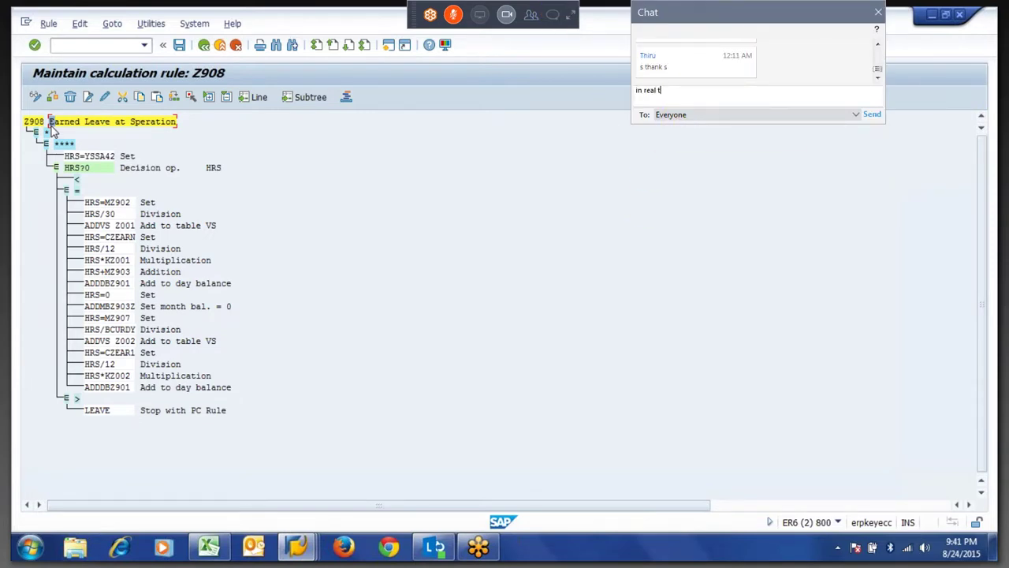
pyautogui.write('ime how it works .')
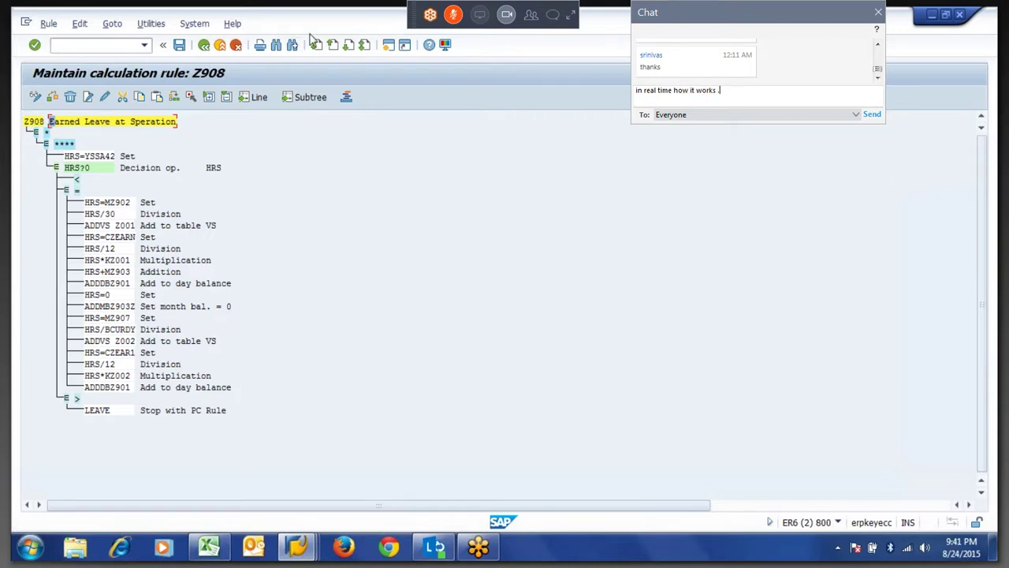
pyautogui.write('.. i mean')
pyautogui.press('Return')
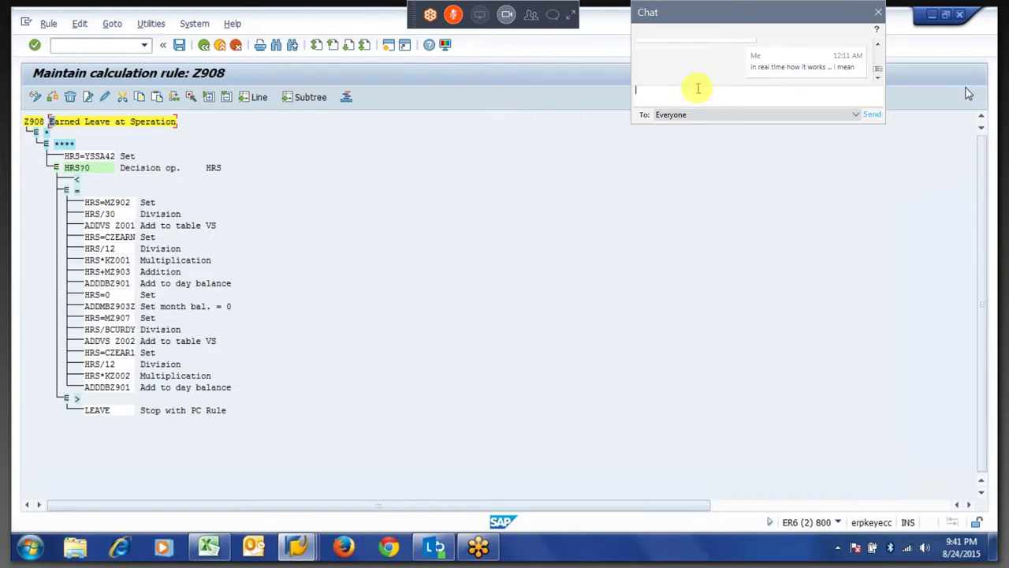
pyautogui.write('how it is ')
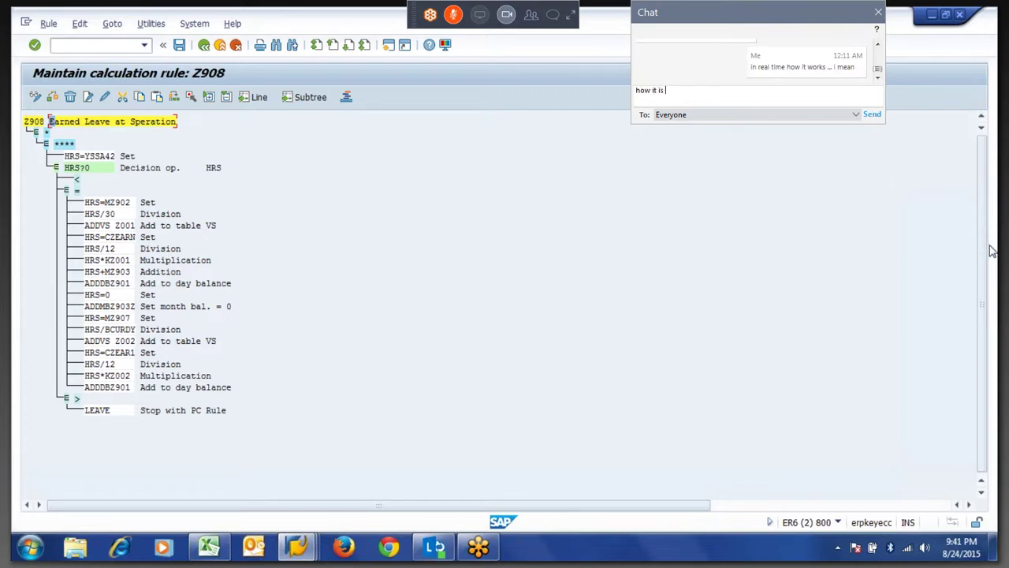
pyautogui.write('treated...')
pyautogui.click(698, 88)
pyautogui.press('Return')
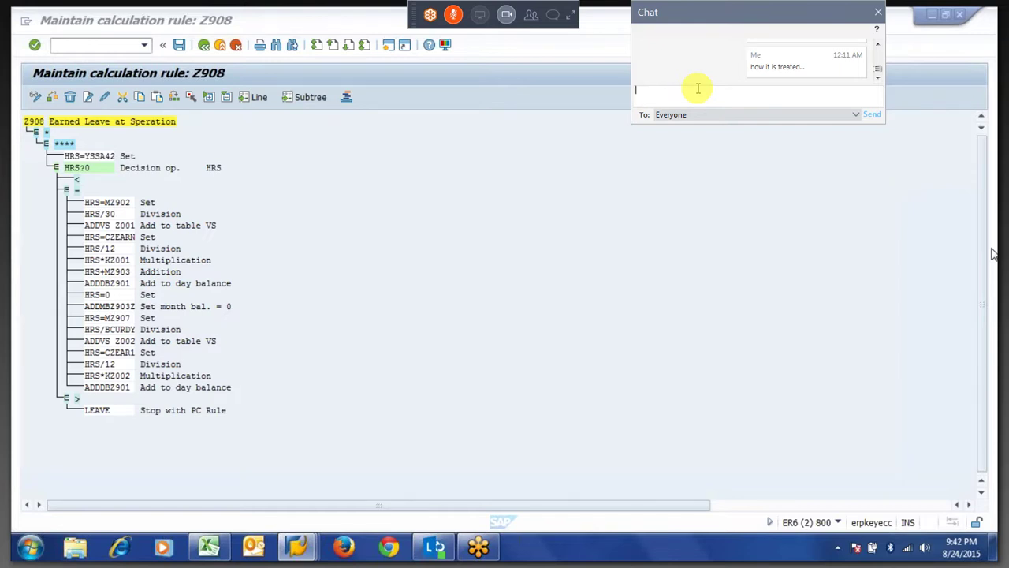
# Reopen the meeting chat, browse its messages, and close it again.
pyautogui.click(551, 16)
pyautogui.click(551, 16)
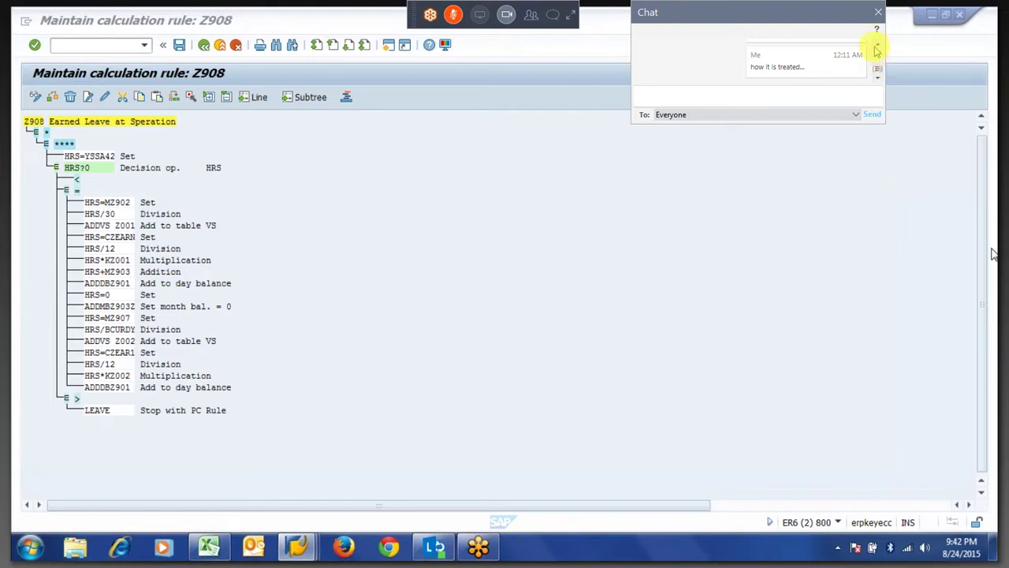
pyautogui.click(878, 45)
pyautogui.click(877, 46)
pyautogui.click(879, 46)
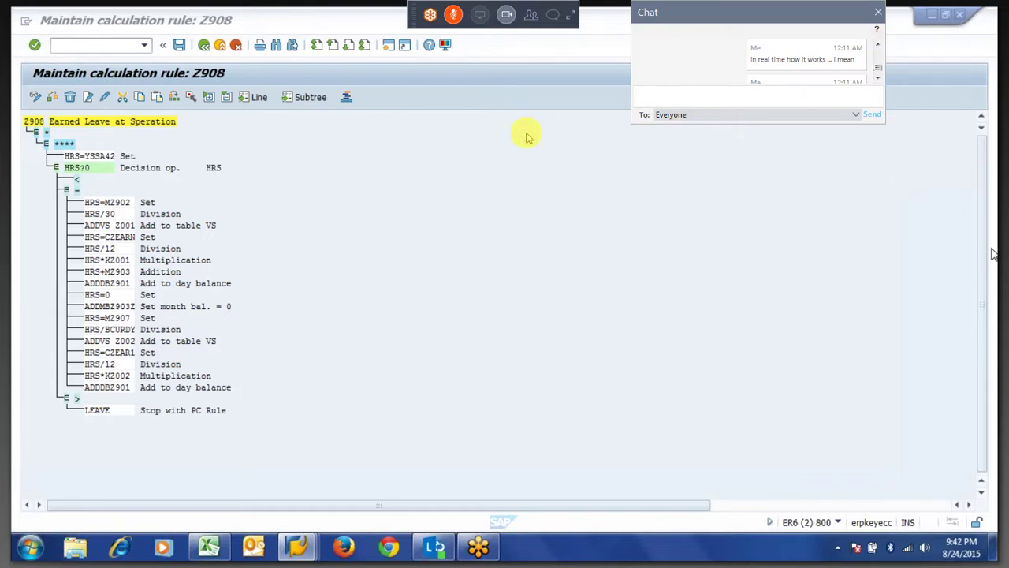
pyautogui.click(877, 79)
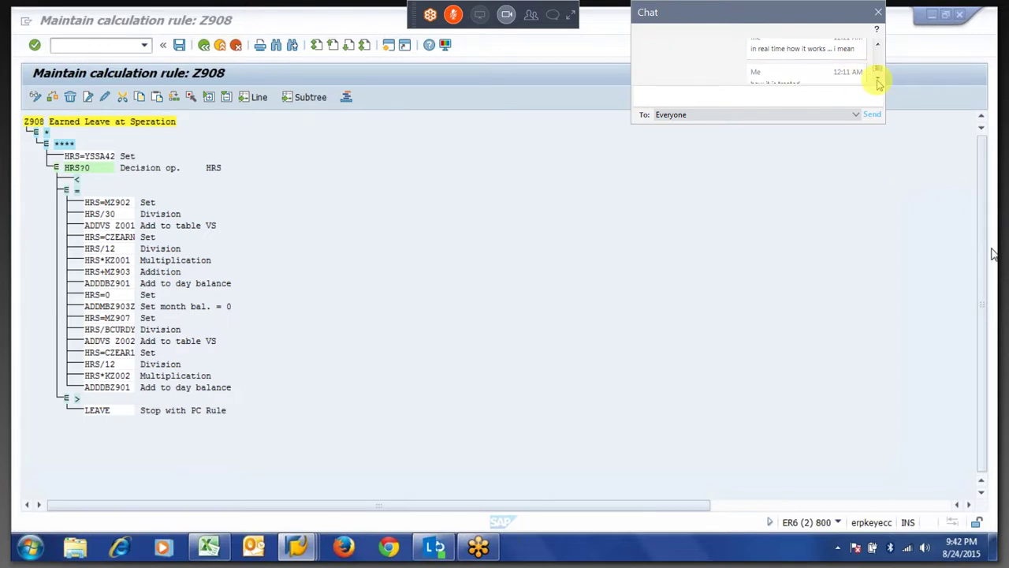
pyautogui.click(879, 81)
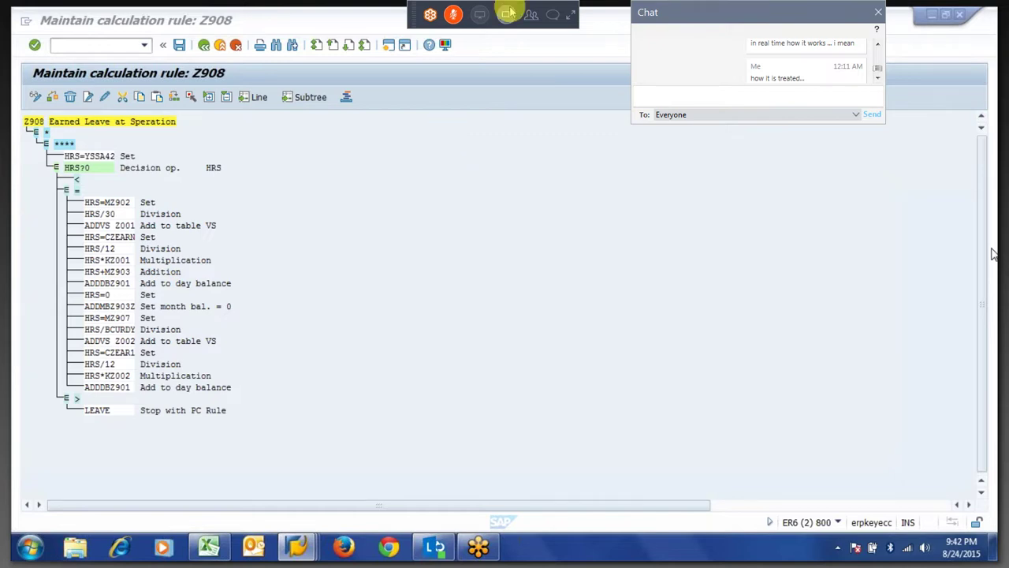
pyautogui.click(553, 14)
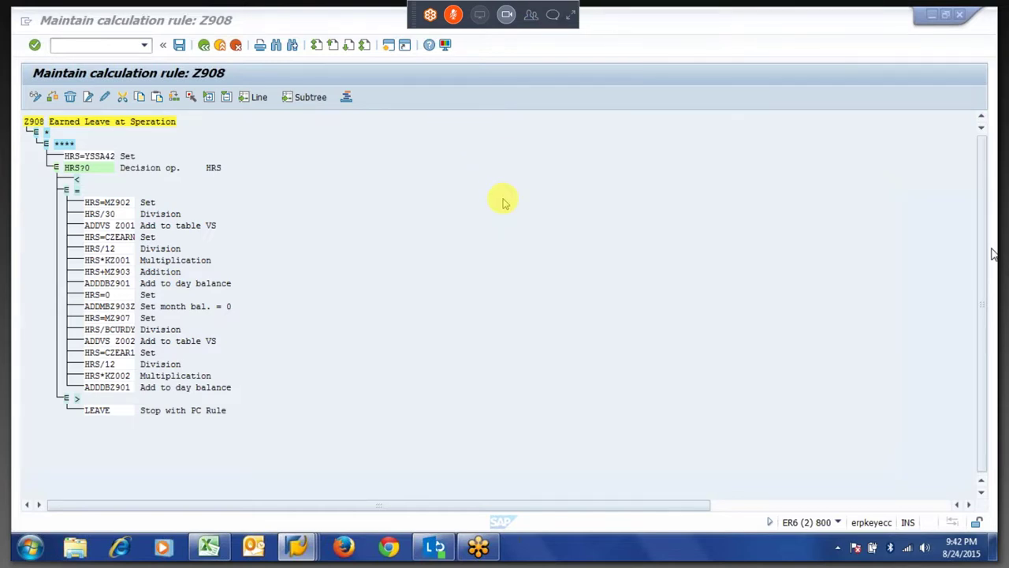
# Leave and re-enter full-screen viewing of the shared Z908 screen, dismissing the licence notice.
pyautogui.press('Escape')
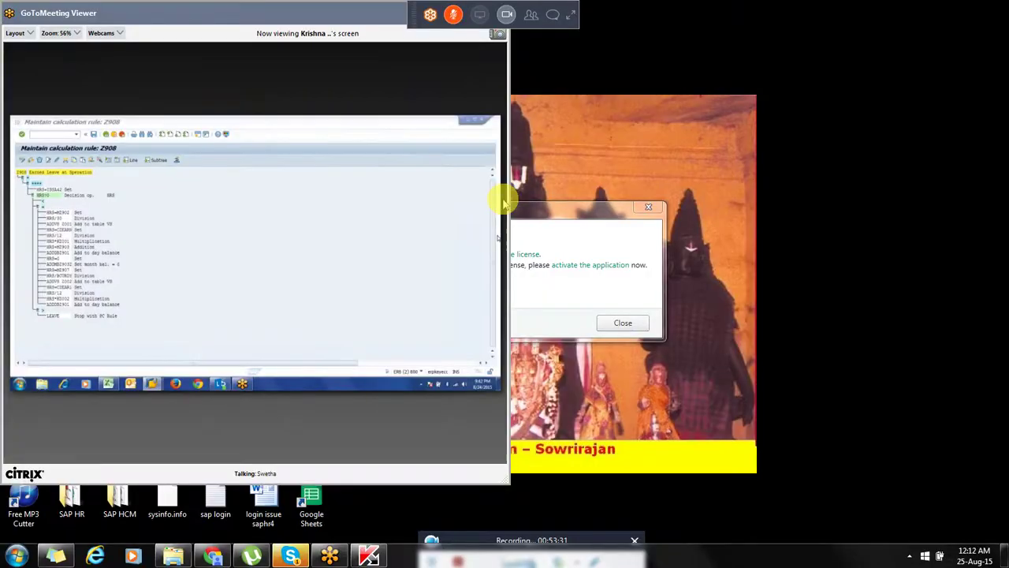
pyautogui.click(623, 324)
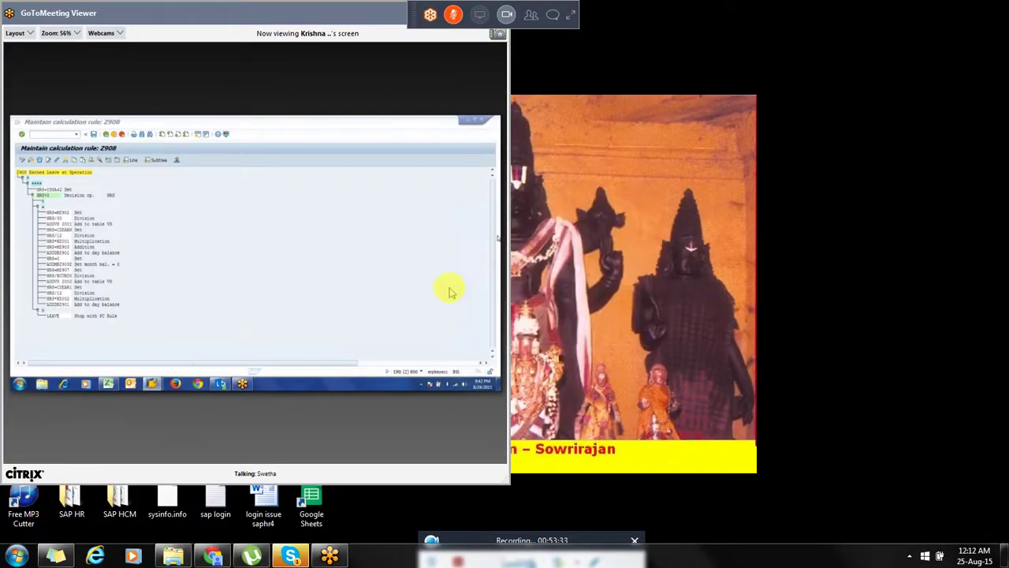
pyautogui.doubleClick(286, 13)
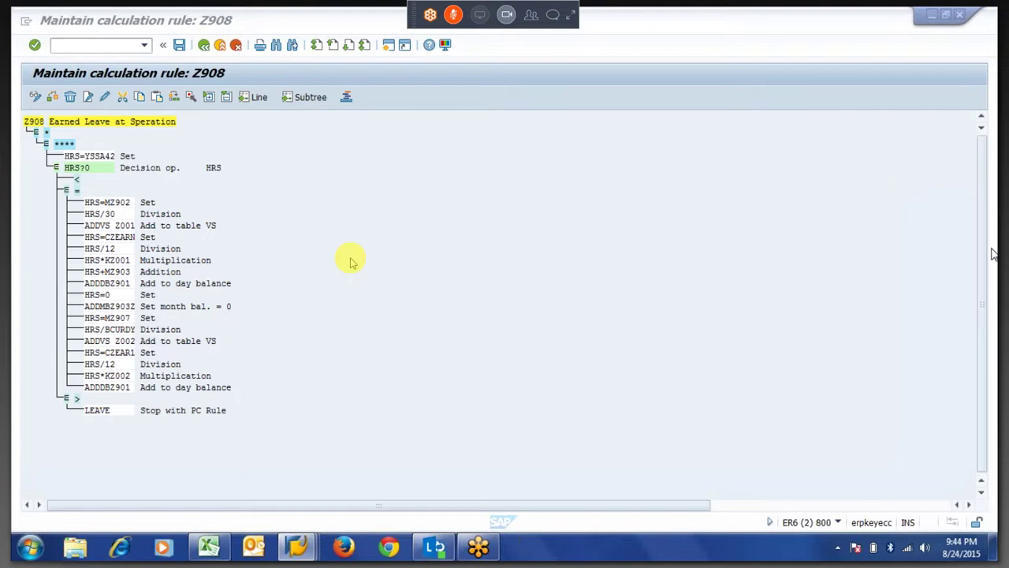
pyautogui.press('Escape')
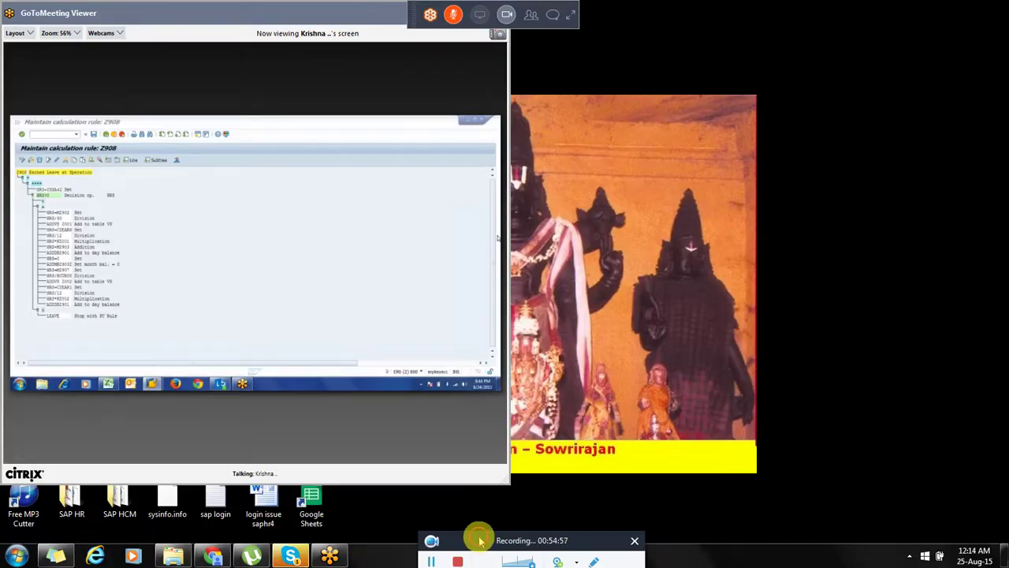
pyautogui.moveTo(479, 540); pyautogui.dragTo(479, 513)
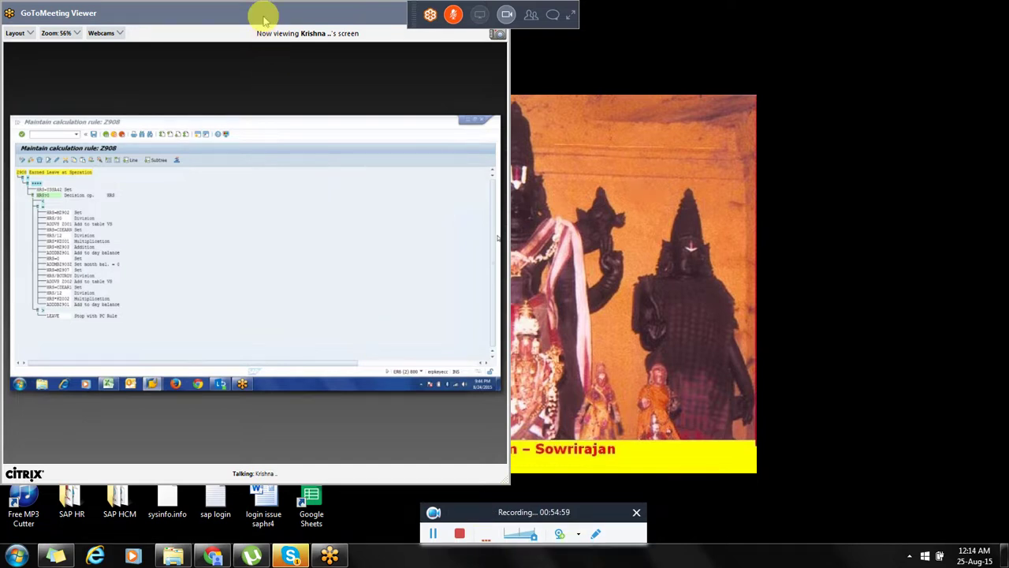
pyautogui.doubleClick(264, 22)
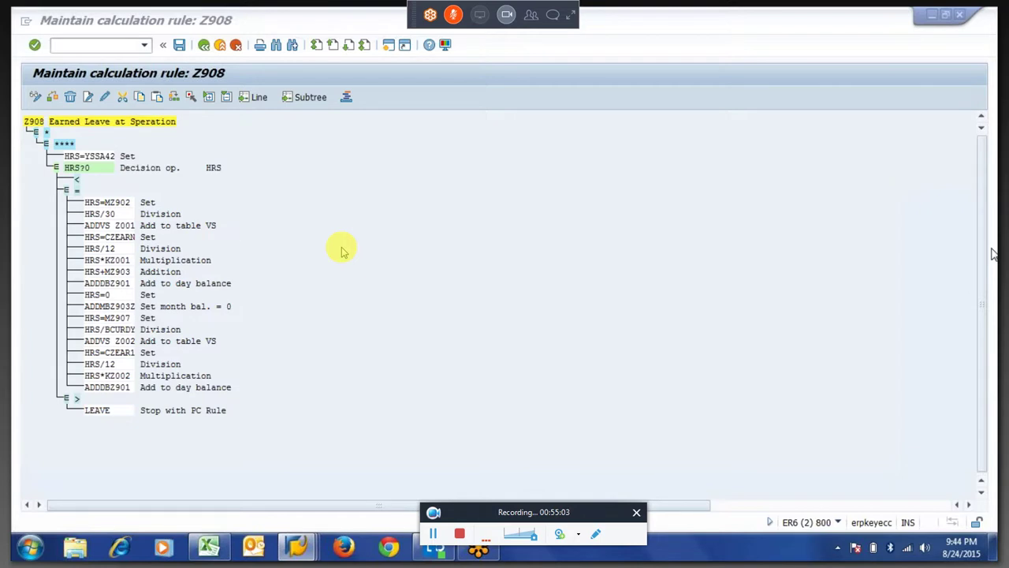
# From the HRS F1 help, follow Operation HRS1 to the Process Date Specifications documentation.
pyautogui.click(124, 211)
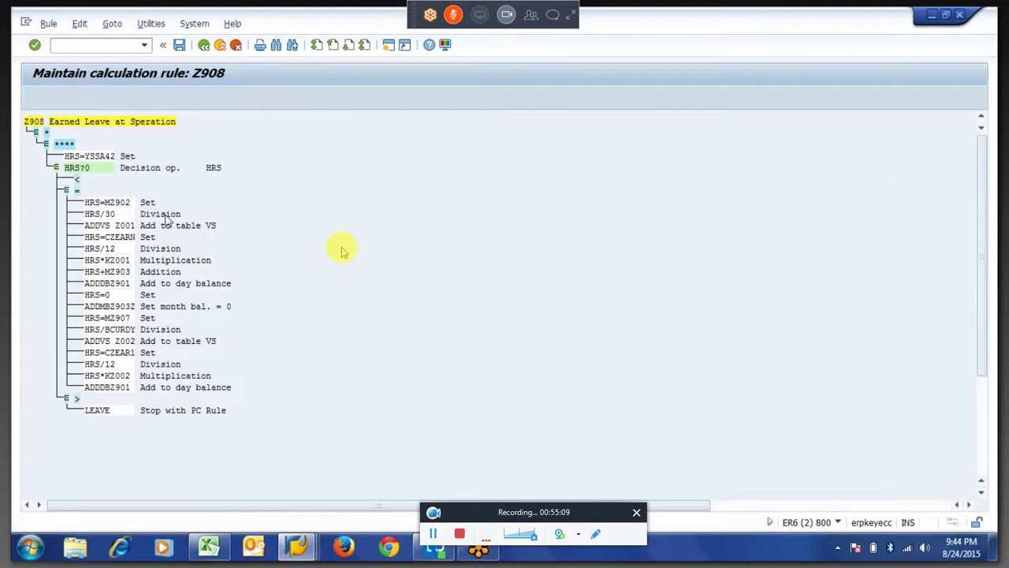
pyautogui.press('F1')
pyautogui.click(97, 401)
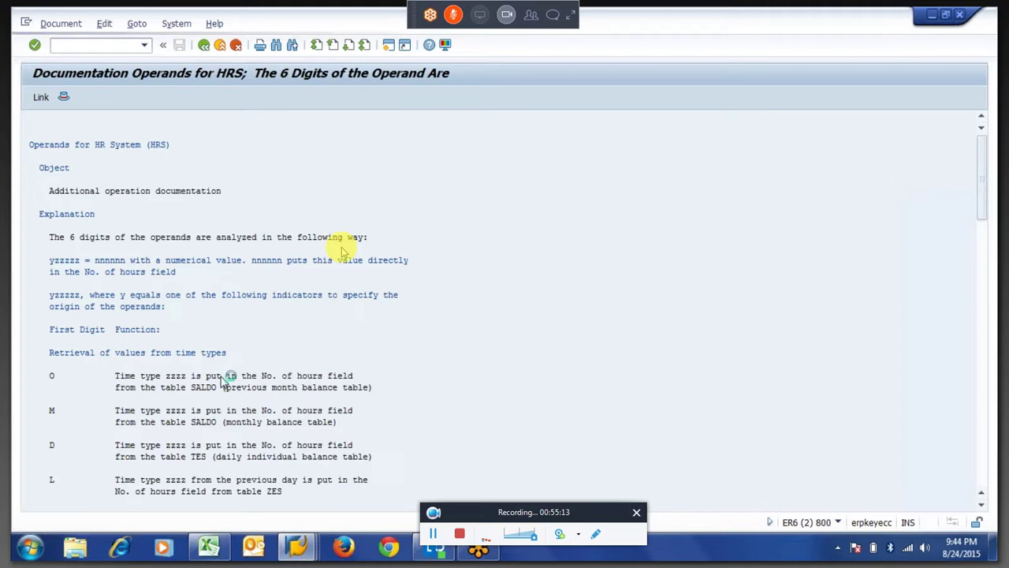
pyautogui.scroll(-5, 343, 252)
pyautogui.scroll(-5, 343, 252)
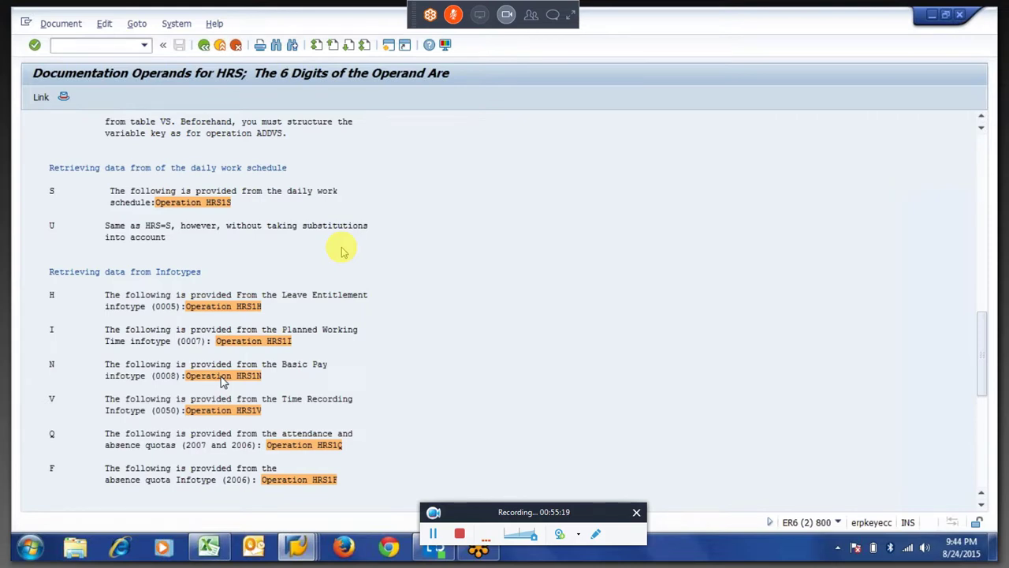
pyautogui.scroll(-5, 223, 381)
pyautogui.click(207, 367)
pyautogui.click(204, 365)
pyautogui.press('Down')
pyautogui.press('Down')
pyautogui.press('Down')
pyautogui.press('Down')
pyautogui.press('Down')
pyautogui.press('Down')
pyautogui.press('Down')
pyautogui.press('Down')
pyautogui.press('Down')
pyautogui.press('Down')
pyautogui.press('Down')
pyautogui.press('Down')
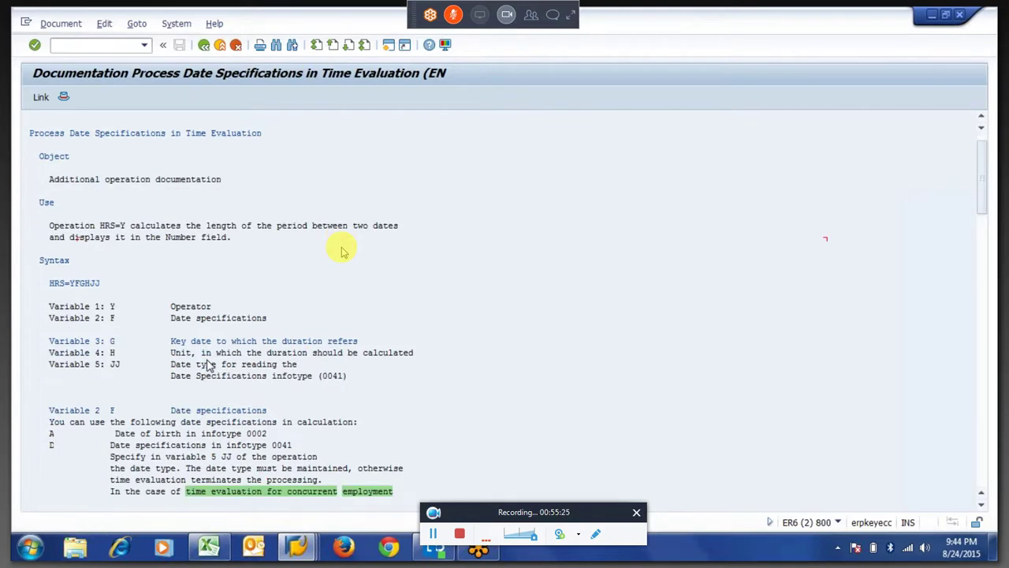
# Mark the 'Date of birth in infotype 0002' line and the variable 5 JJ explanation.
pyautogui.press('Down')
pyautogui.press('Down')
pyautogui.press('Down')
pyautogui.press('Down')
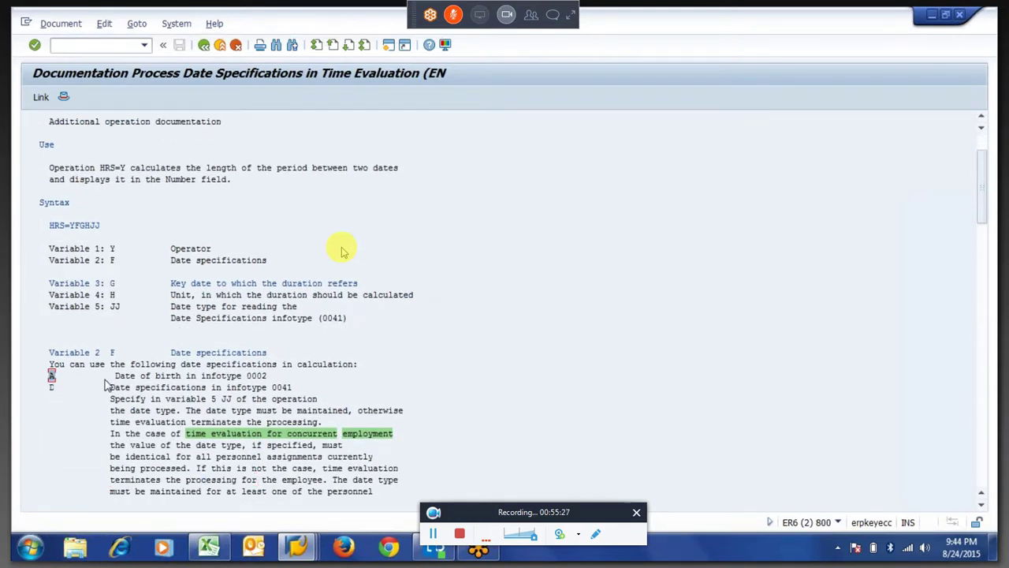
pyautogui.click(126, 378)
pyautogui.moveTo(127, 377); pyautogui.dragTo(282, 382)
pyautogui.click(220, 400)
pyautogui.press('Down')
pyautogui.press('Down')
pyautogui.press('Down')
pyautogui.press('Down')
pyautogui.press('Down')
pyautogui.press('Down')
pyautogui.press('Down')
pyautogui.press('Down')
pyautogui.press('Down')
pyautogui.press('Down')
pyautogui.press('Down')
pyautogui.press('Down')
pyautogui.press('Down')
pyautogui.press('Down')
pyautogui.press('Down')
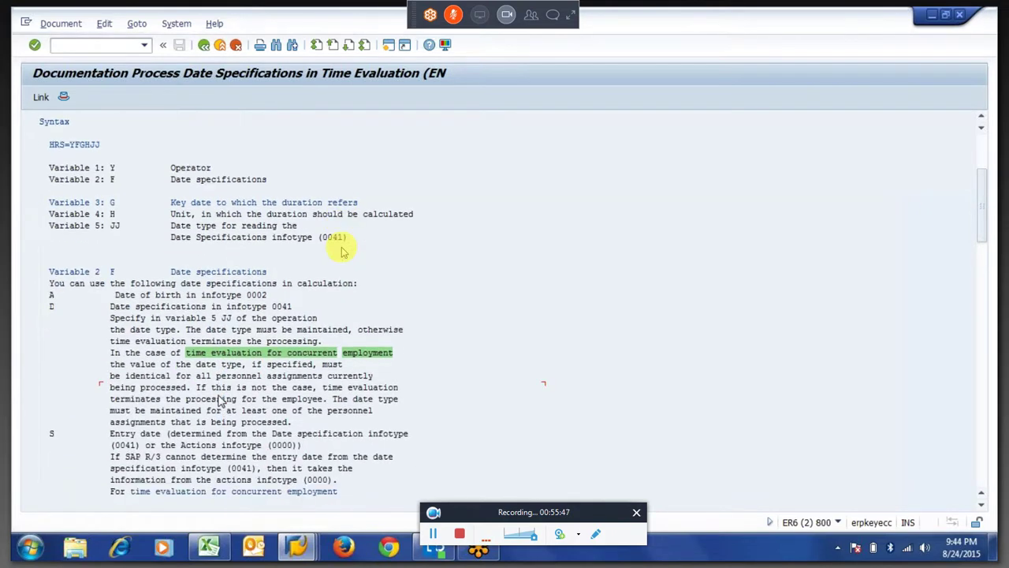
pyautogui.press('Down')
pyautogui.press('Down')
# Highlight the S entry date option, the Actions (0000) and (0041) references, and JJ.
pyautogui.moveTo(50, 410); pyautogui.dragTo(300, 424)
pyautogui.hotkey('ctrl', 'c')
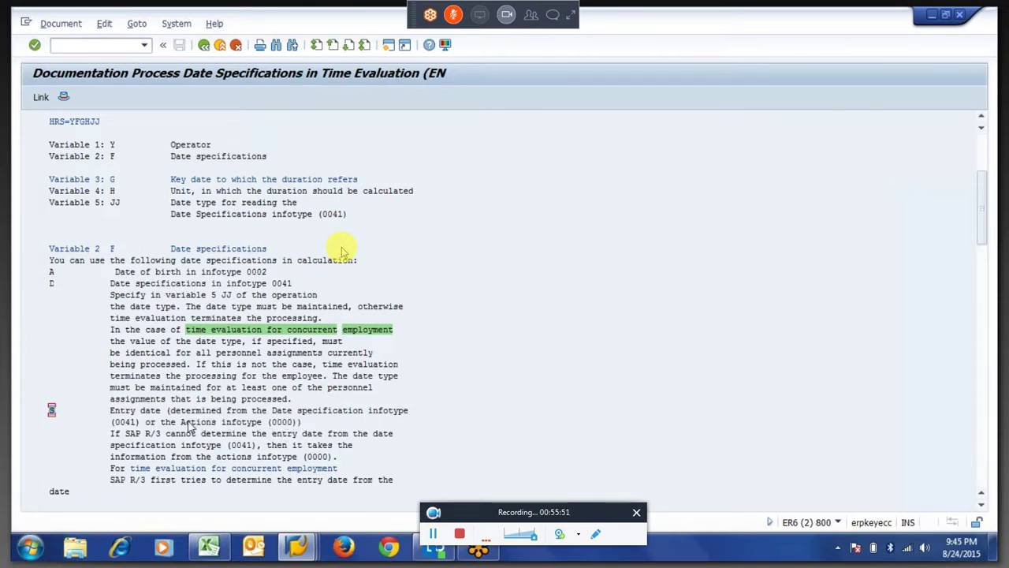
pyautogui.moveTo(180, 422); pyautogui.dragTo(308, 424)
pyautogui.hotkey('ctrl', 'c')
pyautogui.click(51, 410)
pyautogui.click(120, 422)
pyautogui.moveTo(121, 426); pyautogui.dragTo(303, 430)
pyautogui.moveTo(111, 203); pyautogui.dragTo(121, 204)
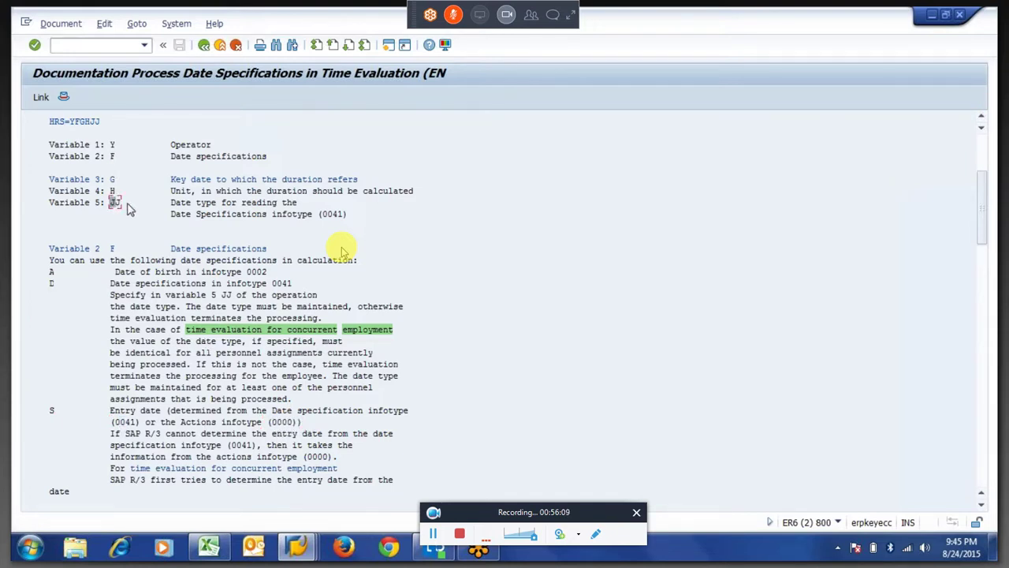
pyautogui.moveTo(272, 426); pyautogui.dragTo(309, 430)
# Read further to mark the S option under Variable 3, then move to Excel.
pyautogui.scroll(-1, 343, 251)
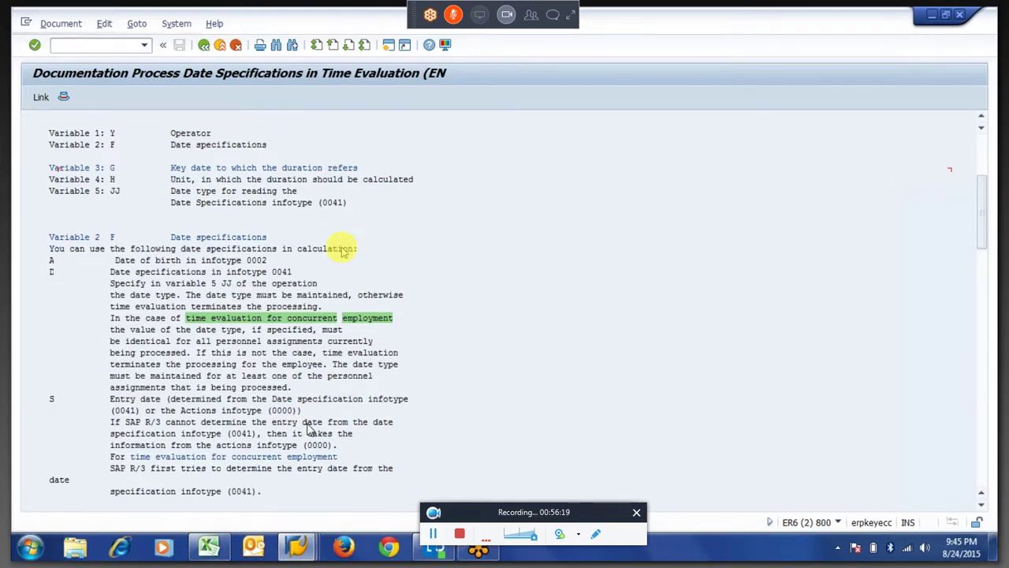
pyautogui.scroll(-1, 343, 250)
pyautogui.scroll(-1, 343, 251)
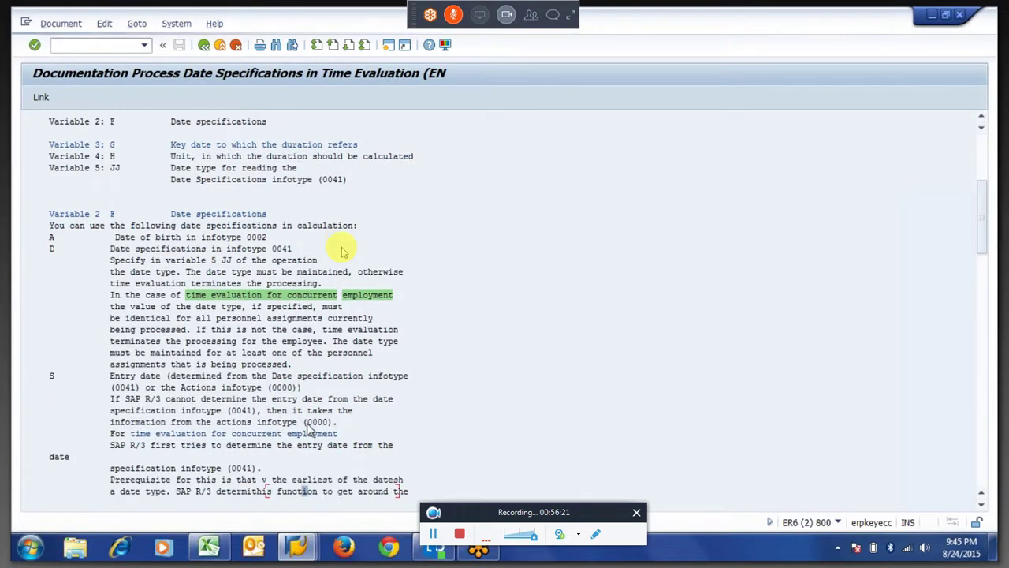
pyautogui.scroll(-3, 343, 250)
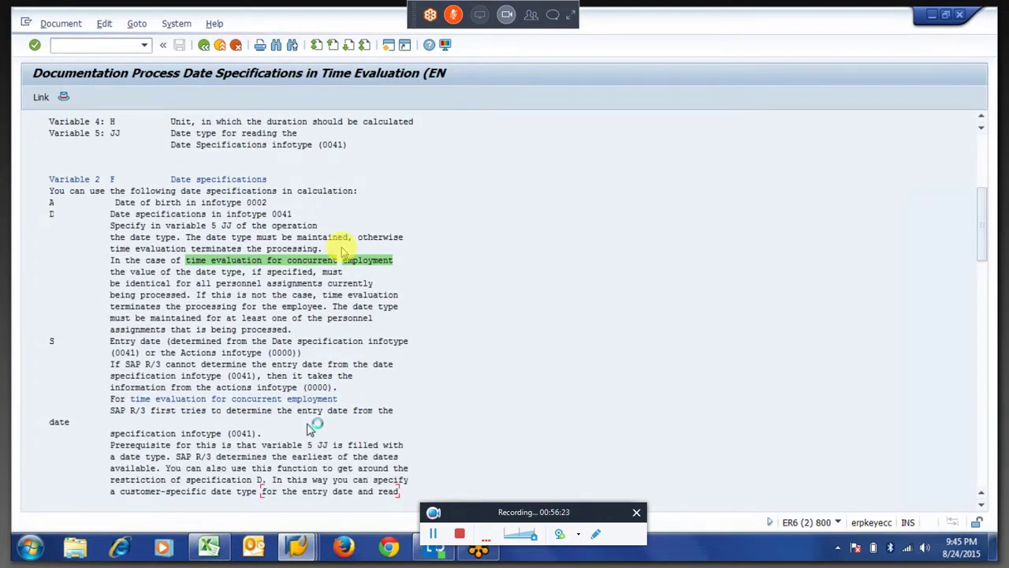
pyautogui.scroll(-3, 343, 252)
pyautogui.scroll(-2, 343, 252)
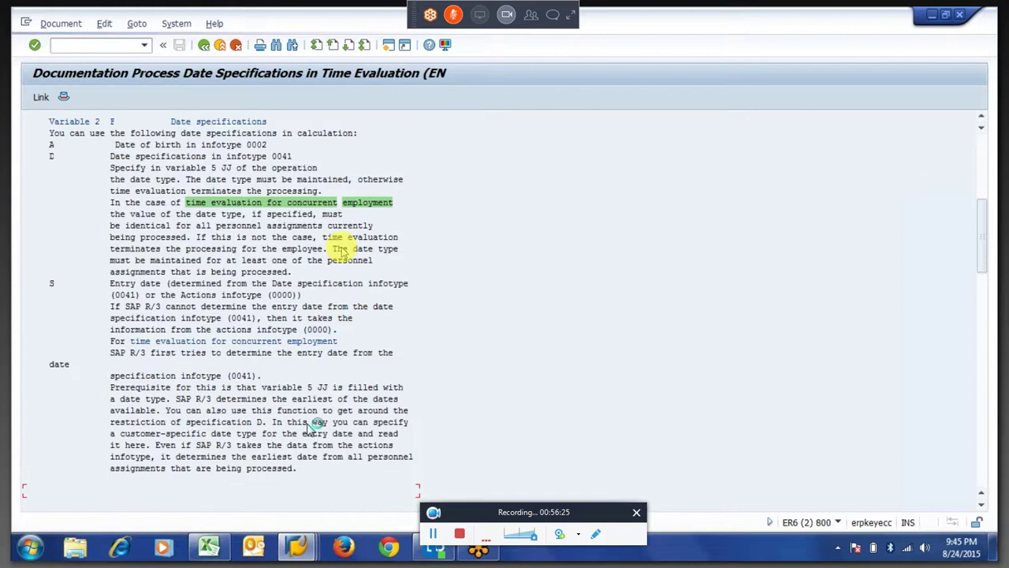
pyautogui.scroll(-3, 343, 250)
pyautogui.scroll(-2, 343, 251)
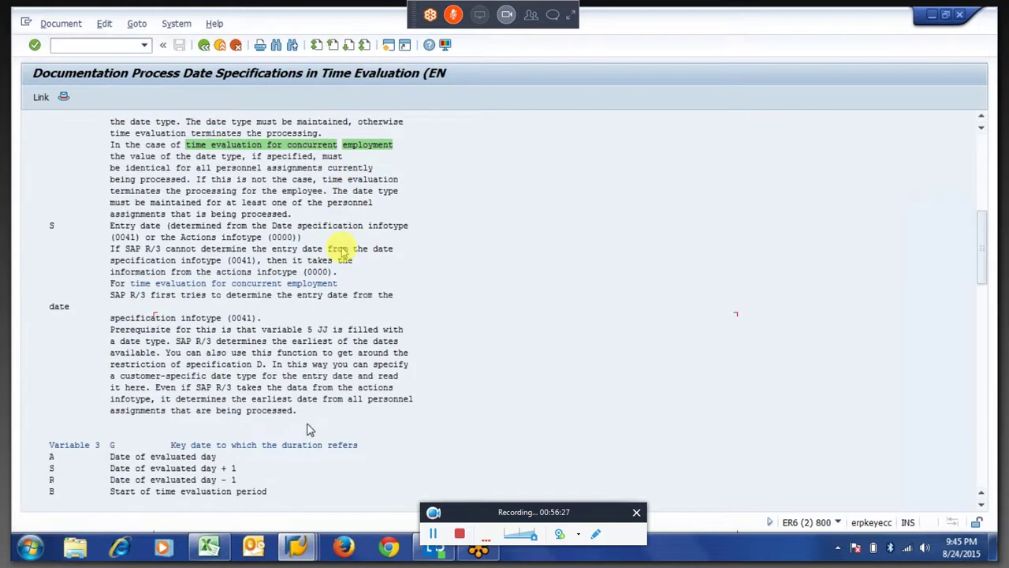
pyautogui.scroll(-4, 343, 252)
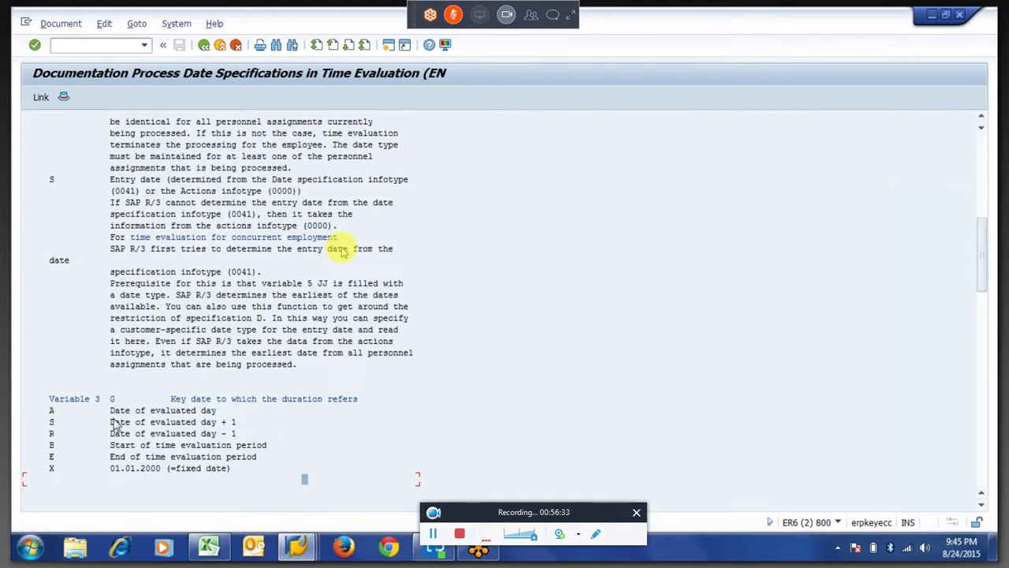
pyautogui.click(50, 421)
pyautogui.scroll(-1, 95, 422)
pyautogui.scroll(-3, 94, 418)
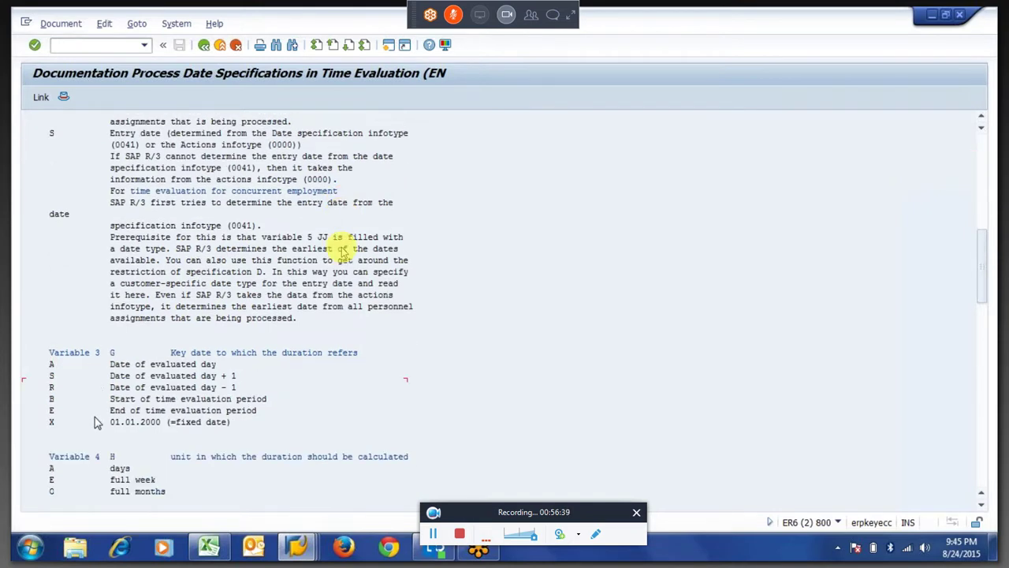
pyautogui.scroll(-2, 94, 421)
pyautogui.scroll(-1, 94, 421)
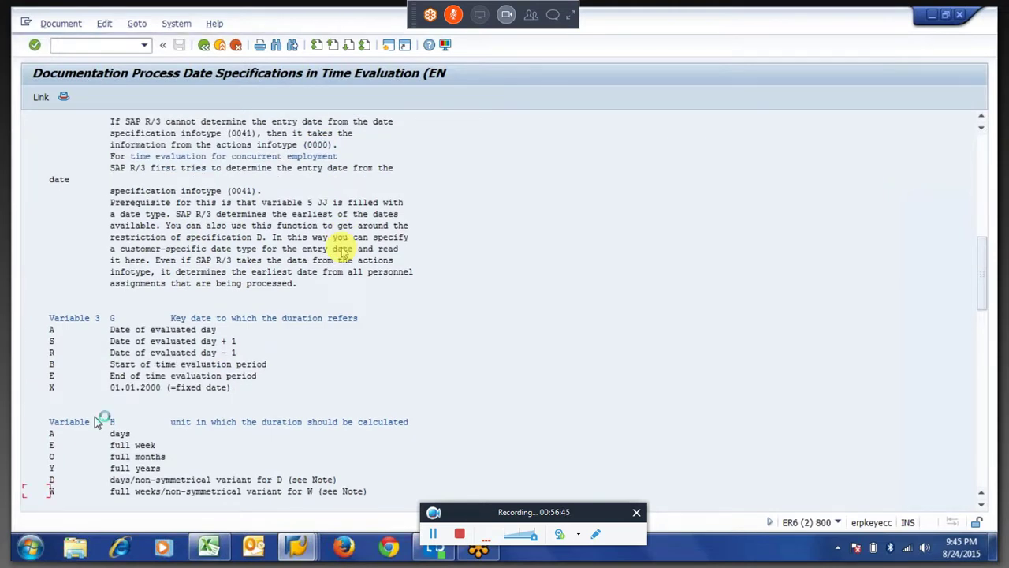
pyautogui.scroll(-2, 94, 422)
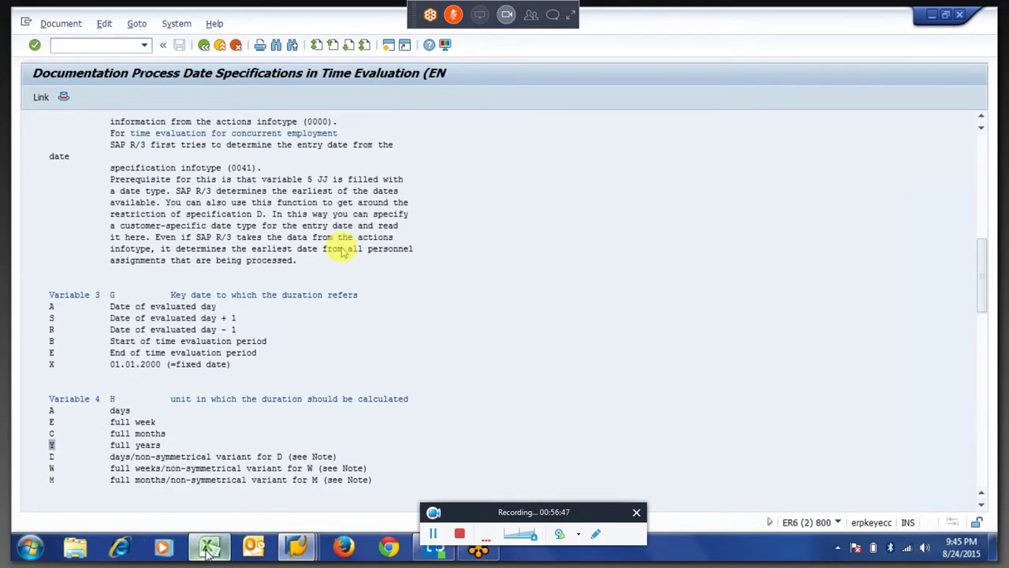
pyautogui.hotkey('alt', 'Tab')
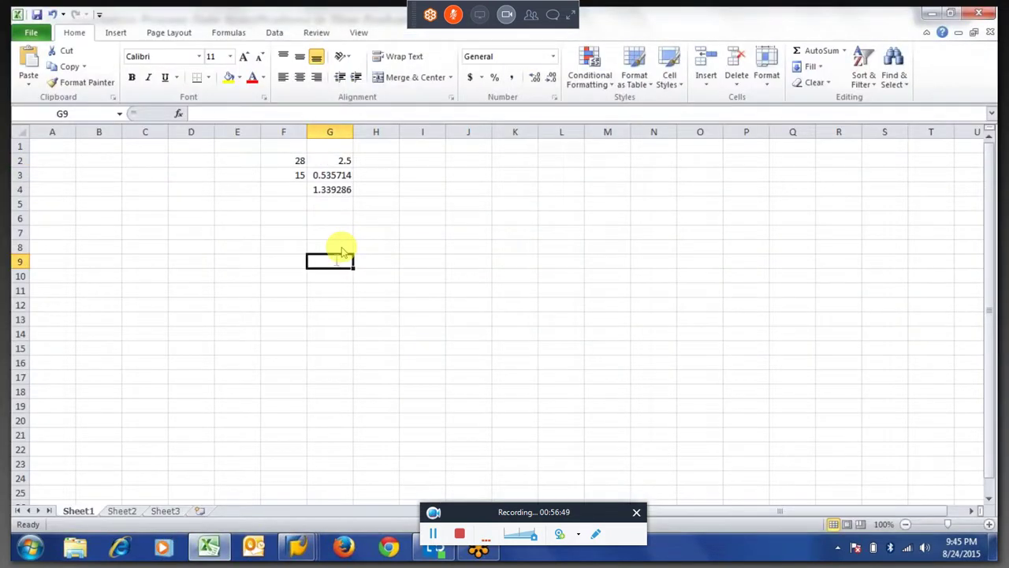
# Enter HRS=YSAAY in cell G9, then autofit and widen column G.
pyautogui.write('HRS')
pyautogui.write('=YSA')
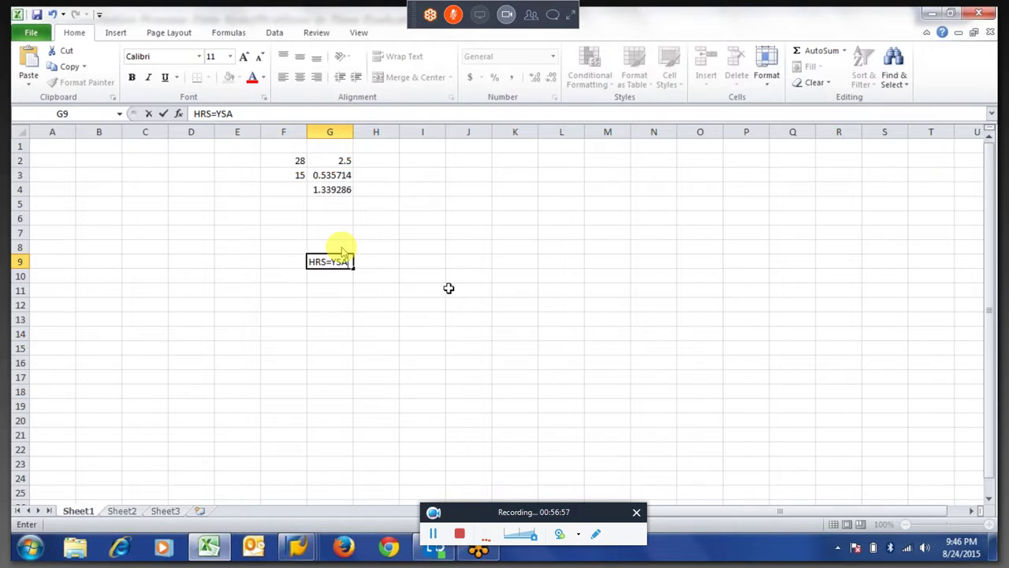
pyautogui.write('AY')
pyautogui.press('Tab')
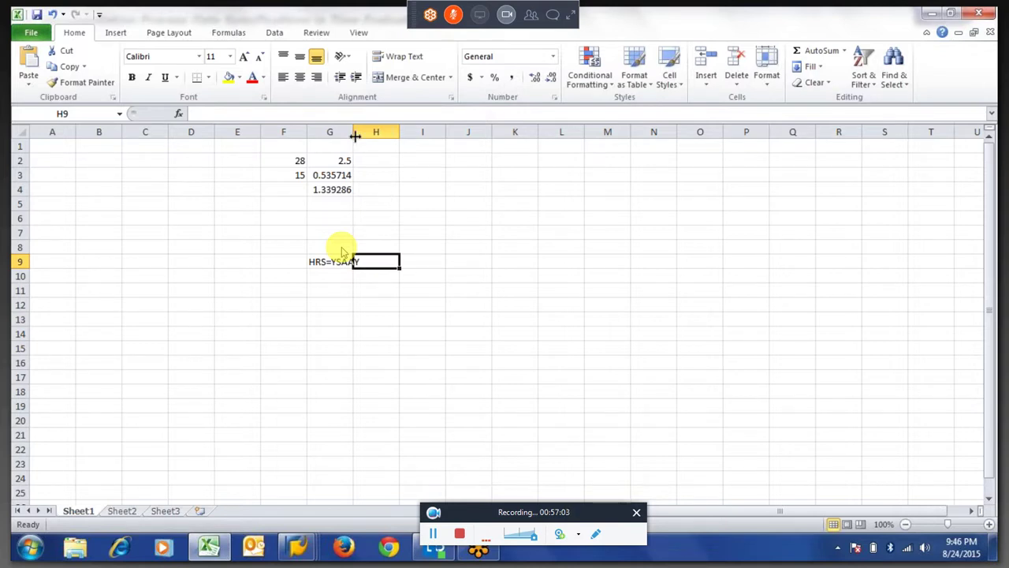
pyautogui.doubleClick(355, 135)
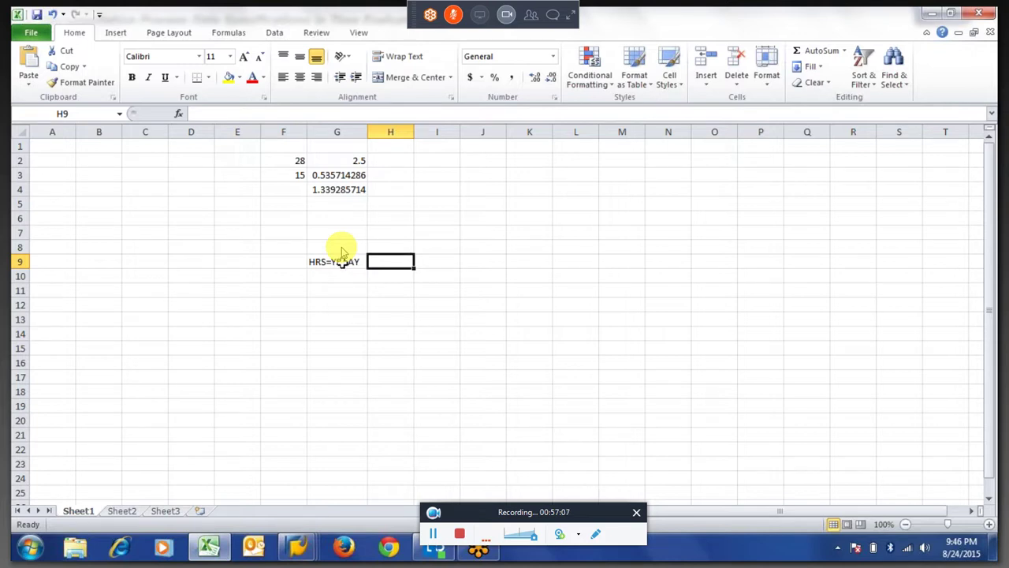
pyautogui.click(342, 263)
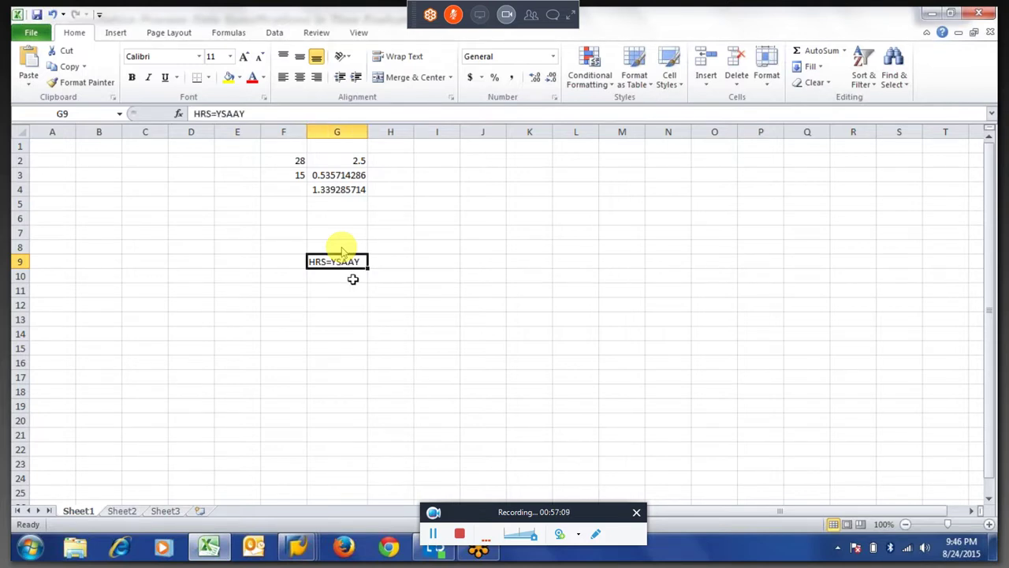
pyautogui.moveTo(370, 131); pyautogui.dragTo(414, 132)
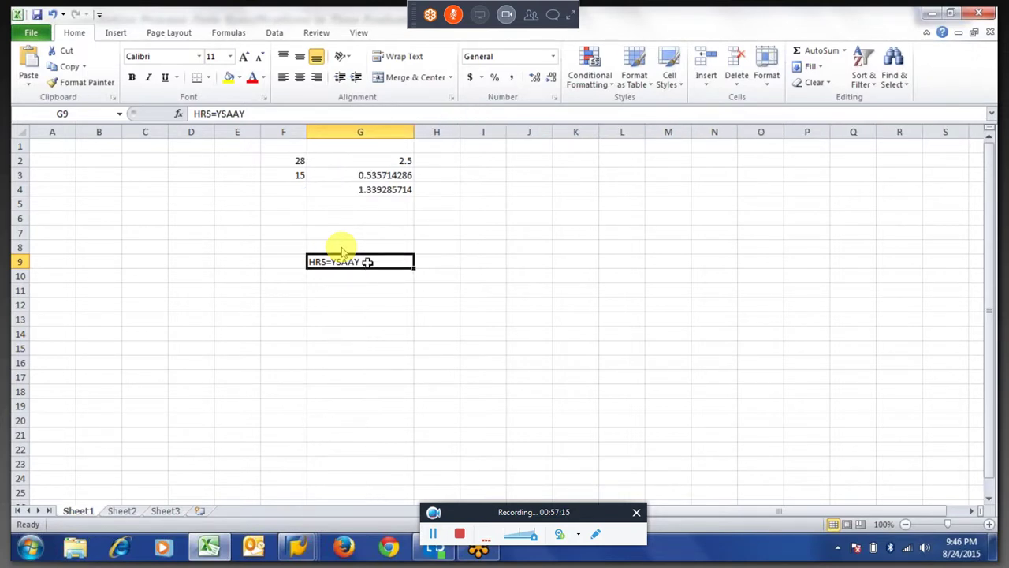
# Correct G9 to HRS=YSAY and return to the SAP documentation.
pyautogui.doubleClick(378, 262)
pyautogui.press('BackSpace')
pyautogui.press('BackSpace')
pyautogui.write('Y')
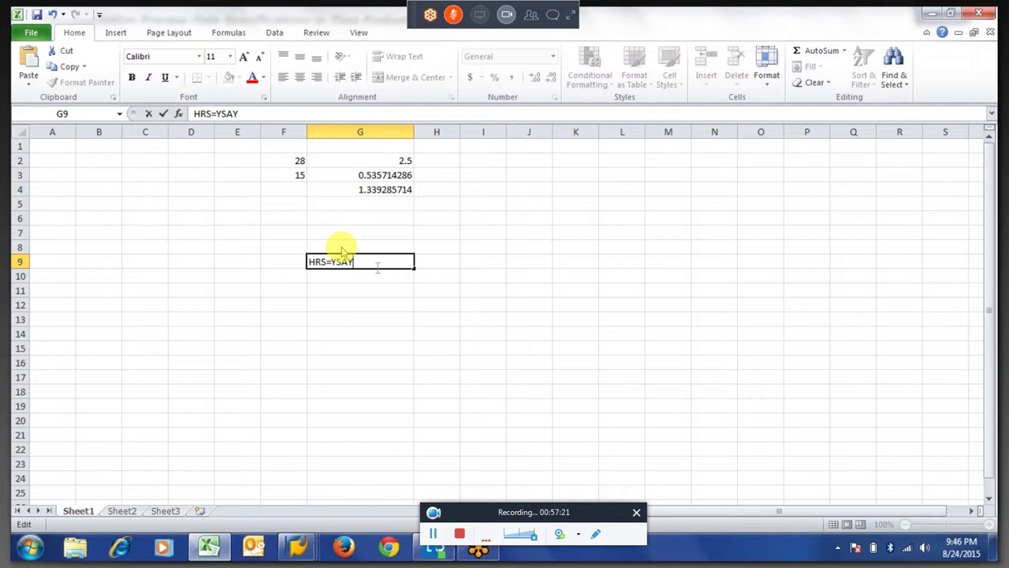
pyautogui.hotkey('alt', 'Tab')
pyautogui.scroll(5, 341, 251)
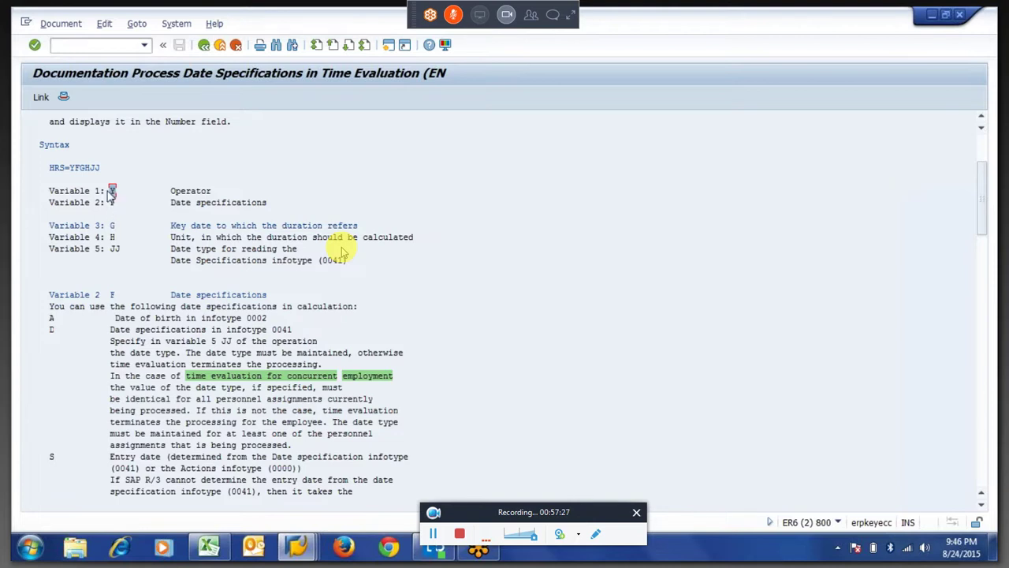
# Highlight the FG positions in the HRS=YFGHJJ syntax line, then return to Excel.
pyautogui.click(72, 170)
pyautogui.moveTo(79, 175); pyautogui.dragTo(92, 175)
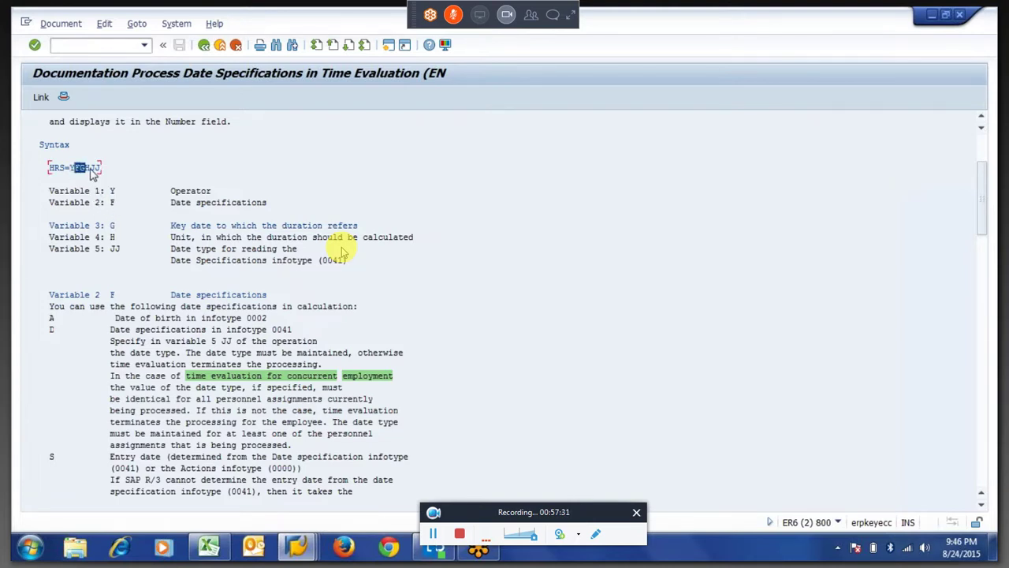
pyautogui.click(92, 175)
pyautogui.hotkey('alt', 'Tab')
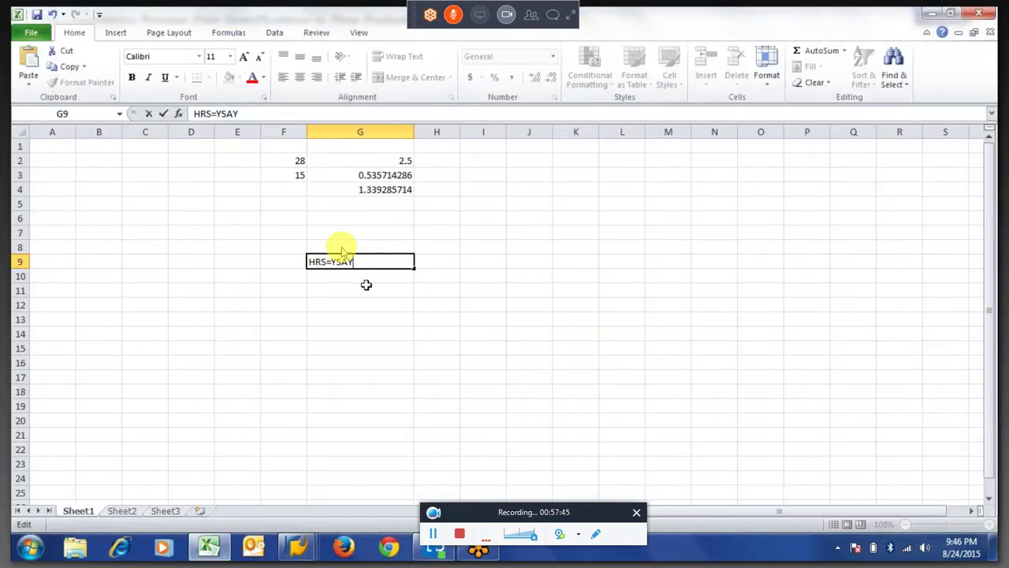
# Enter HRS?10 in cell G10 below HRS=YSAY.
pyautogui.click(367, 286)
pyautogui.press('Up')
pyautogui.press('Up')
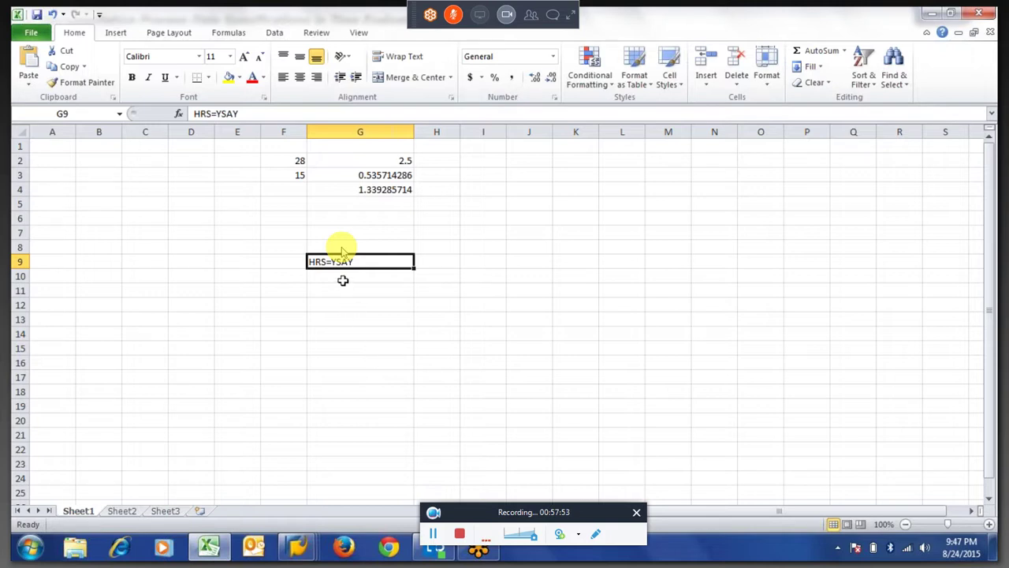
pyautogui.click(345, 278)
pyautogui.write('HRS?')
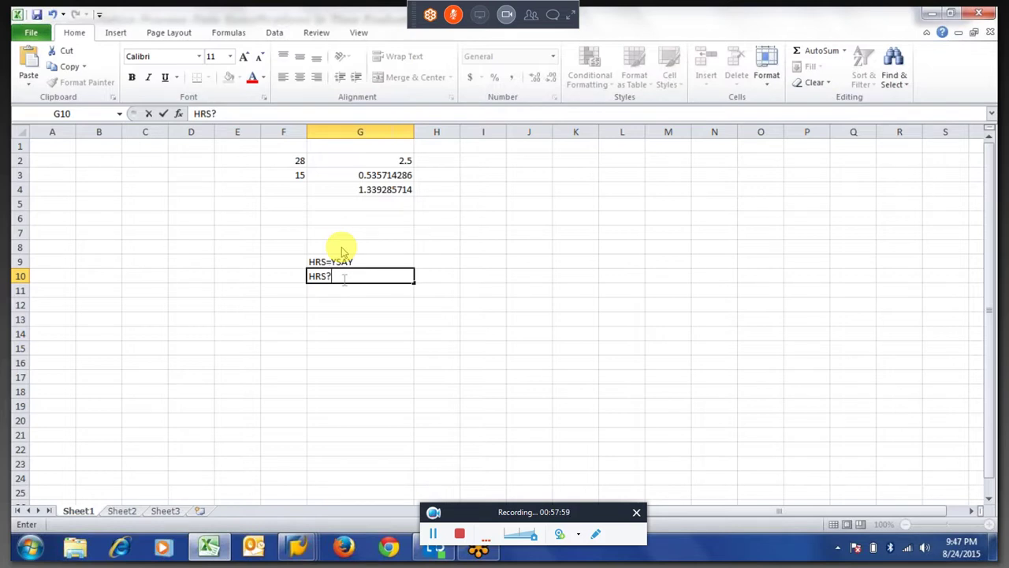
pyautogui.write('10')
pyautogui.press('Return')
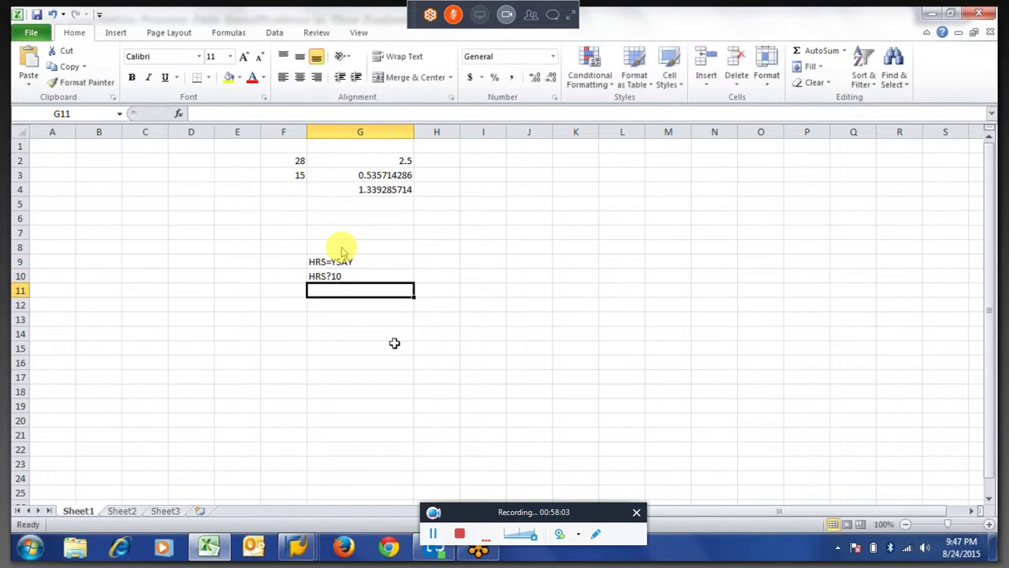
# Enter *, < and > in cells G11 to G13 and select that range.
pyautogui.write('*')
pyautogui.press('Return')
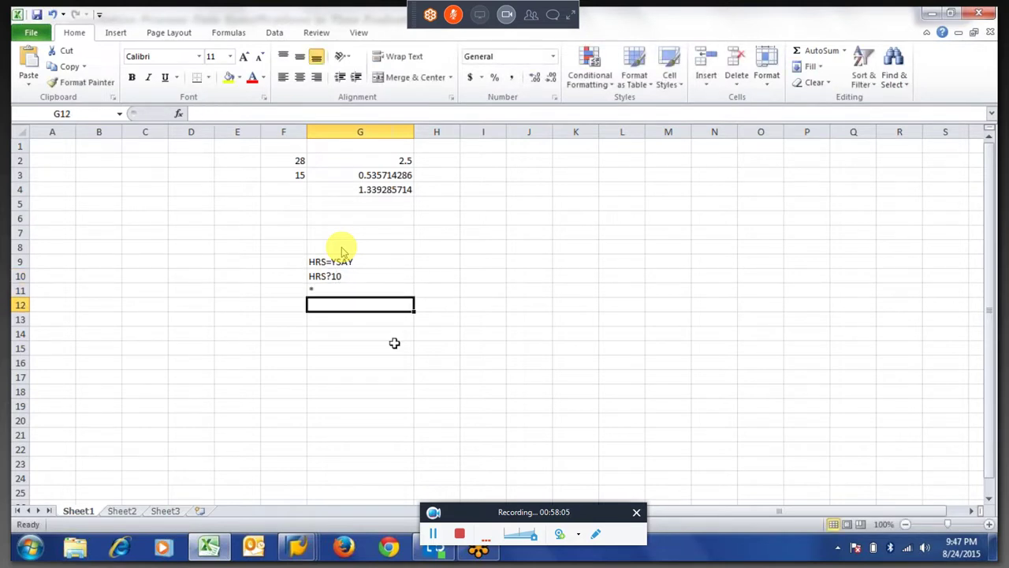
pyautogui.write('<')
pyautogui.press('Return')
pyautogui.write('>')
pyautogui.press('Return')
pyautogui.moveTo(323, 289); pyautogui.dragTo(328, 323)
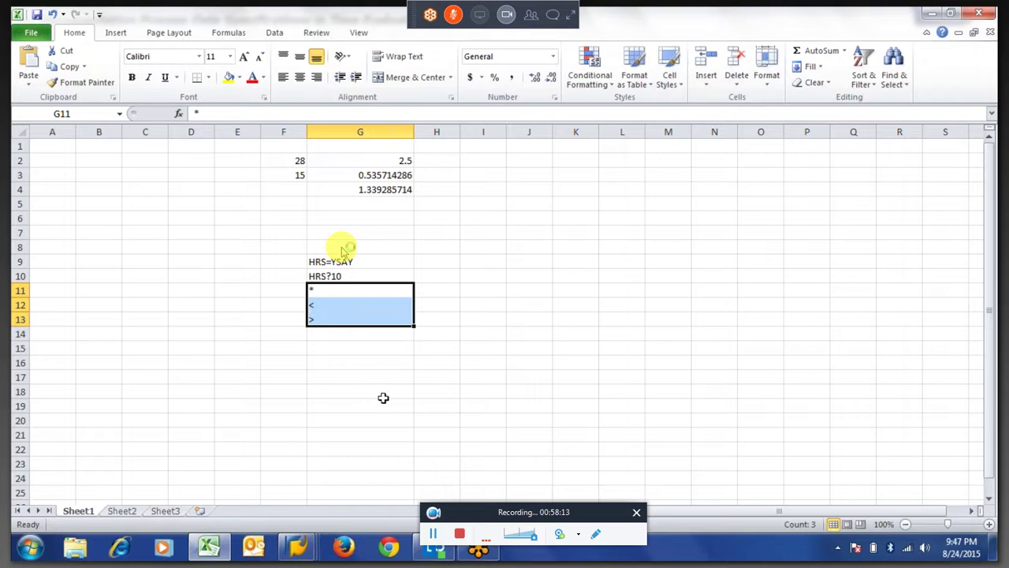
pyautogui.click(337, 276)
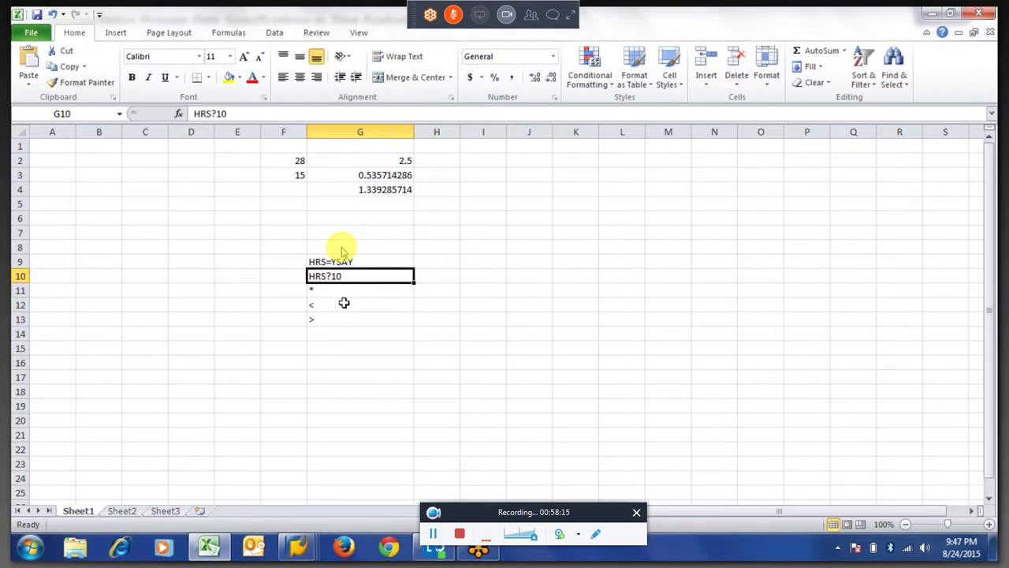
pyautogui.moveTo(339, 290); pyautogui.dragTo(347, 335)
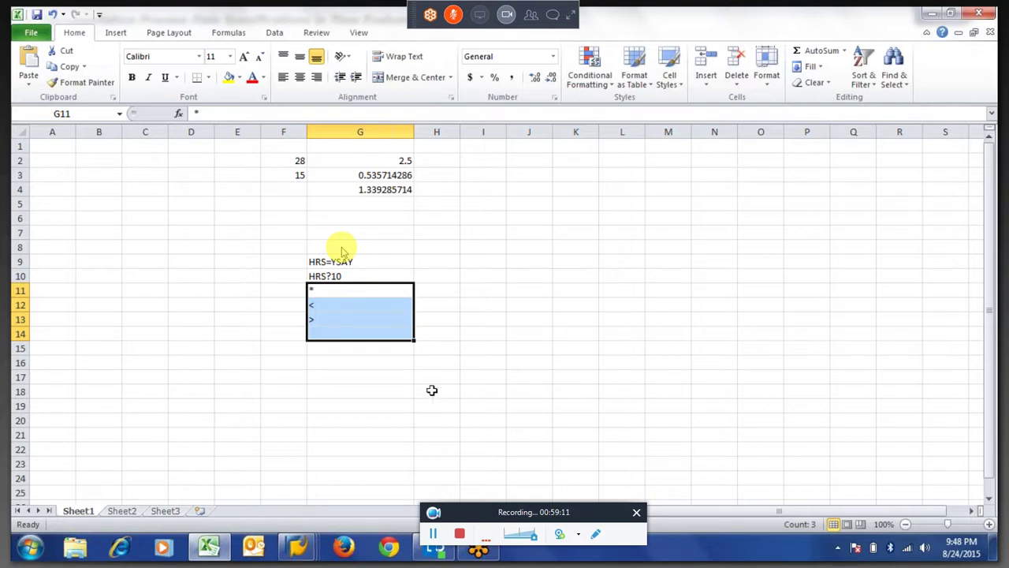
pyautogui.click(555, 324)
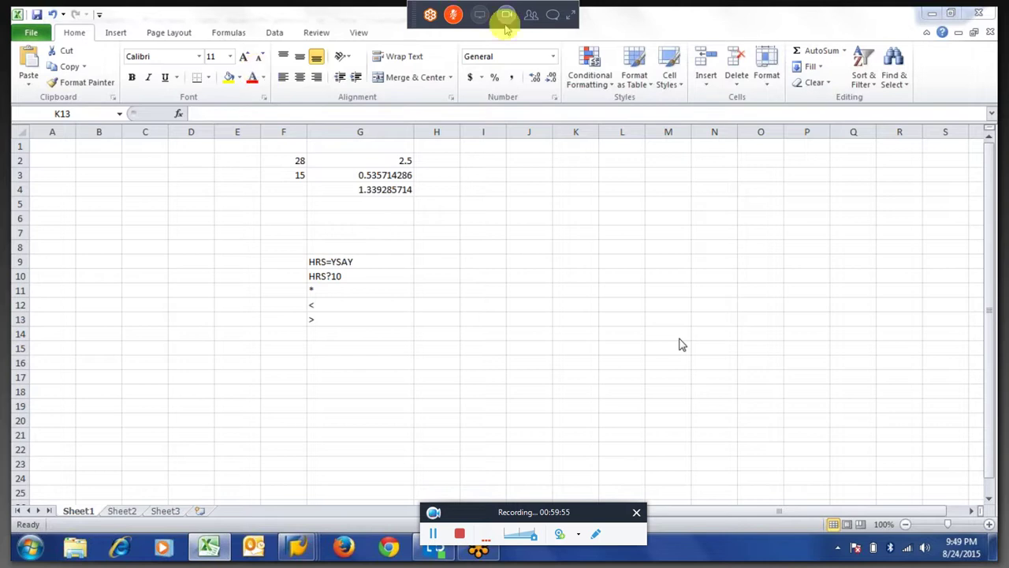
# Send 'ok thanks :)' to everyone in the meeting chat, close it, and exit full screen.
pyautogui.click(553, 15)
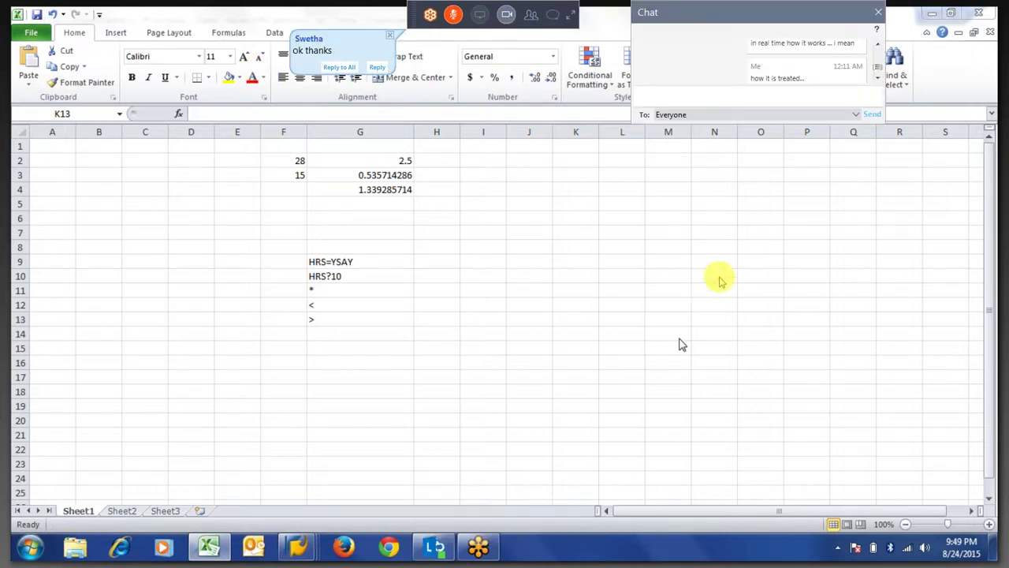
pyautogui.write('ok thanks ')
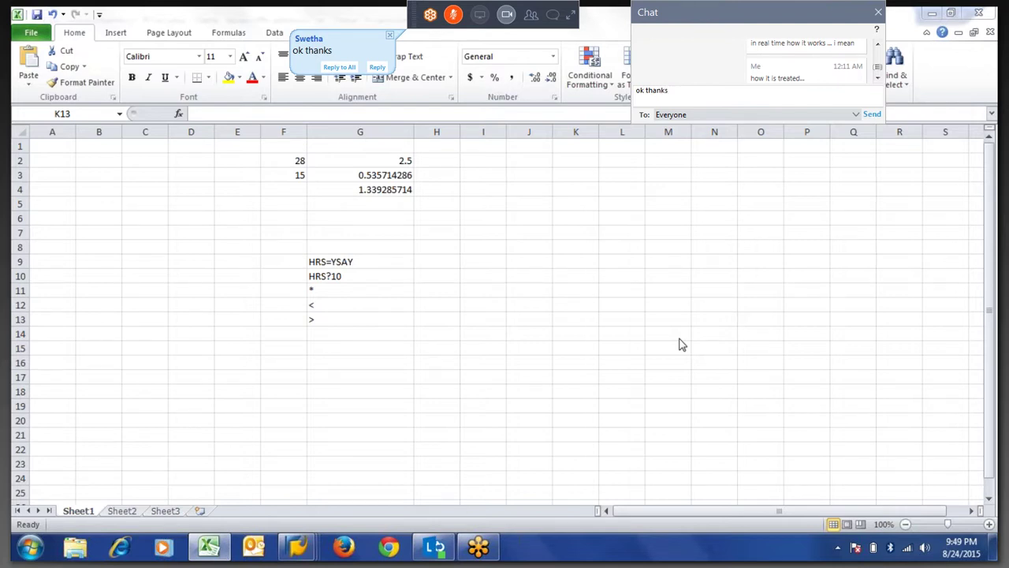
pyautogui.write(':)')
pyautogui.press('Return')
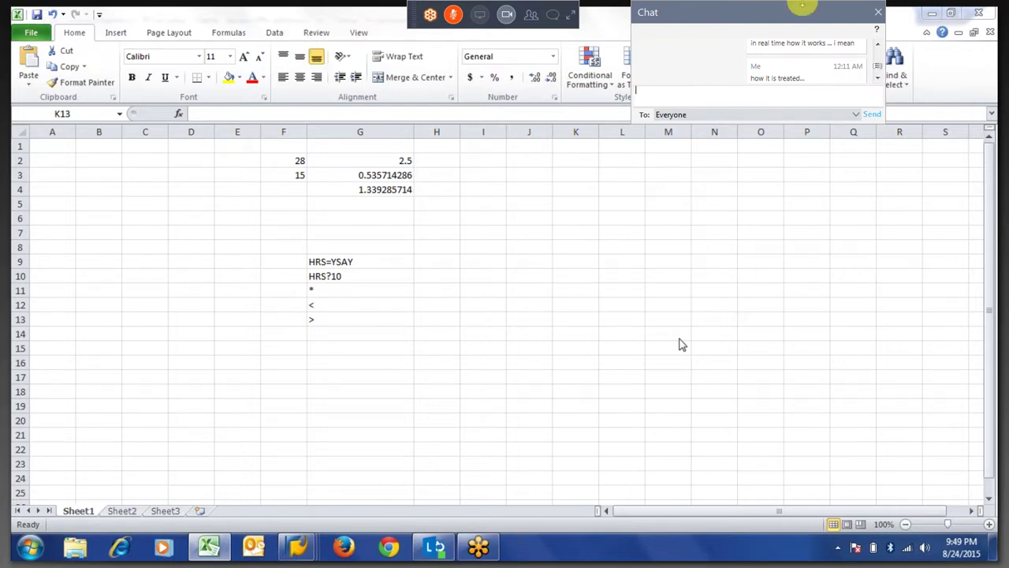
pyautogui.moveTo(878, 72); pyautogui.dragTo(878, 91)
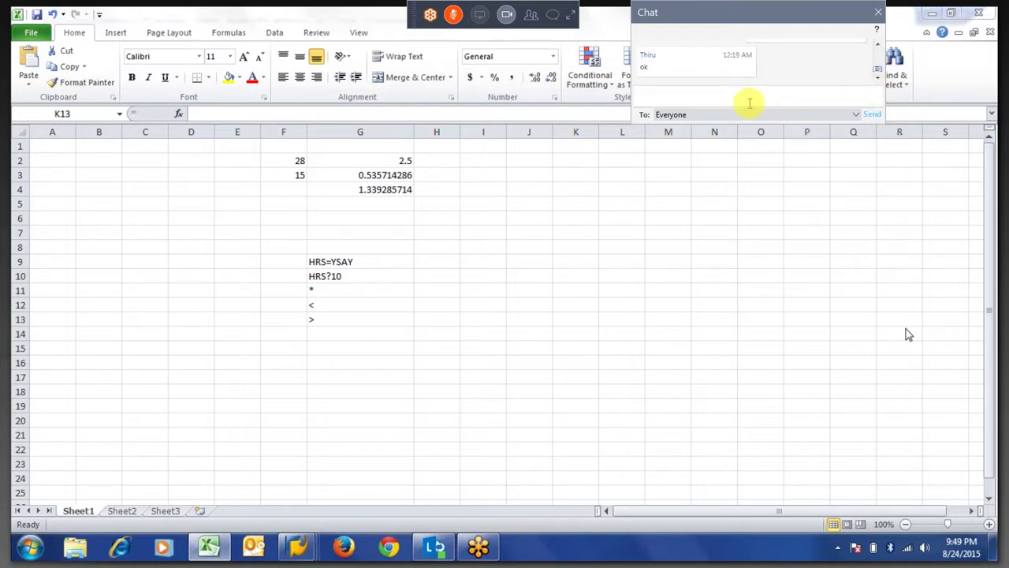
pyautogui.click(549, 17)
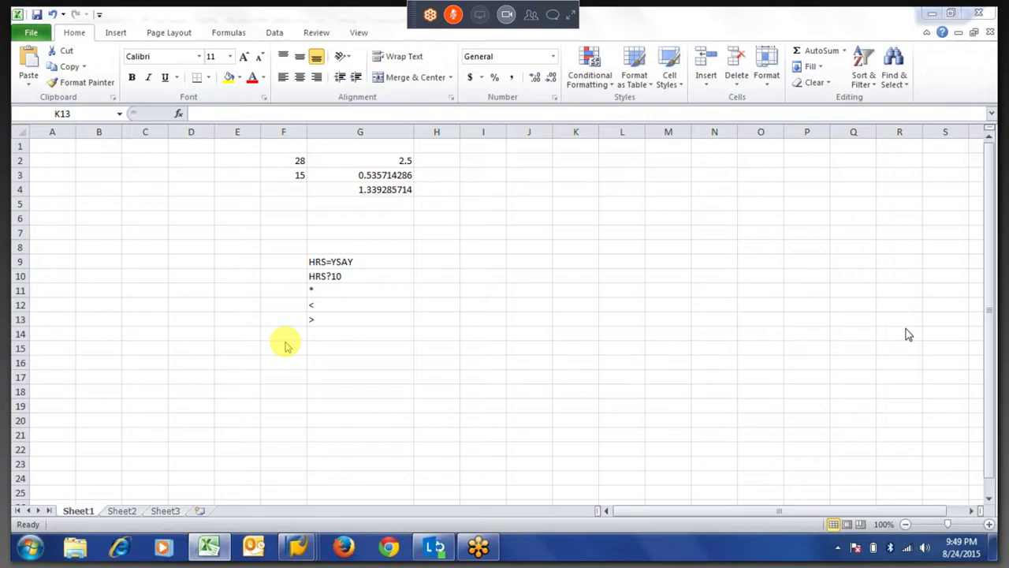
pyautogui.press('Escape')
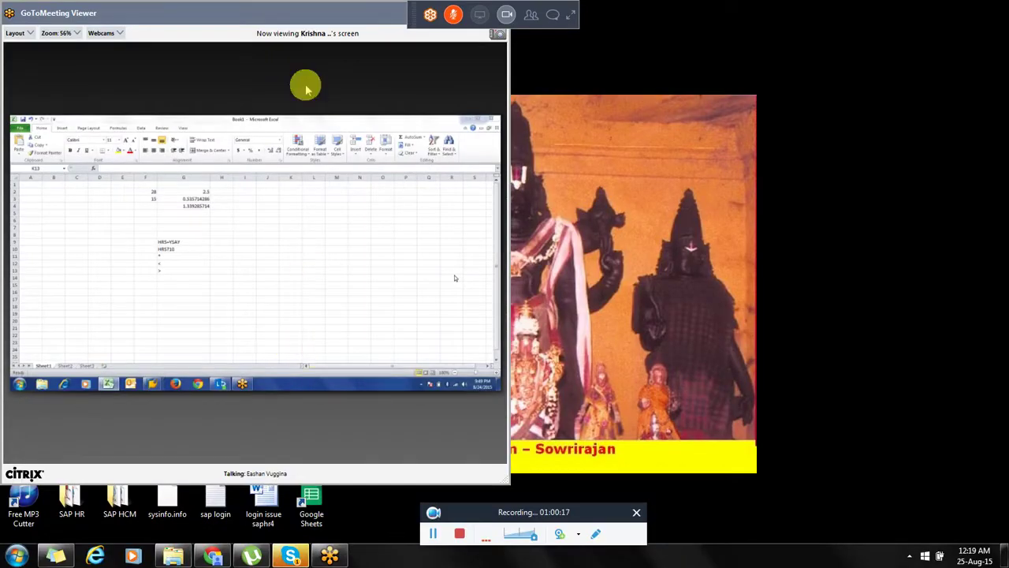
# Return the presenter's shared Excel screen to full-screen view.
pyautogui.doubleClick(256, 17)
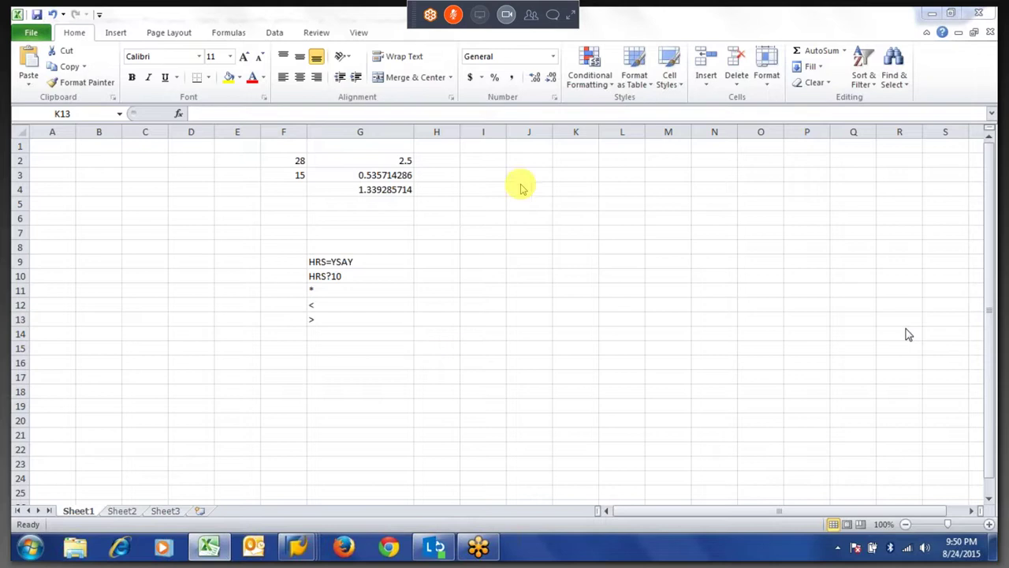
# Expand the meeting panel, show Attendees and Chat, and send ':)' to everyone.
pyautogui.click(571, 15)
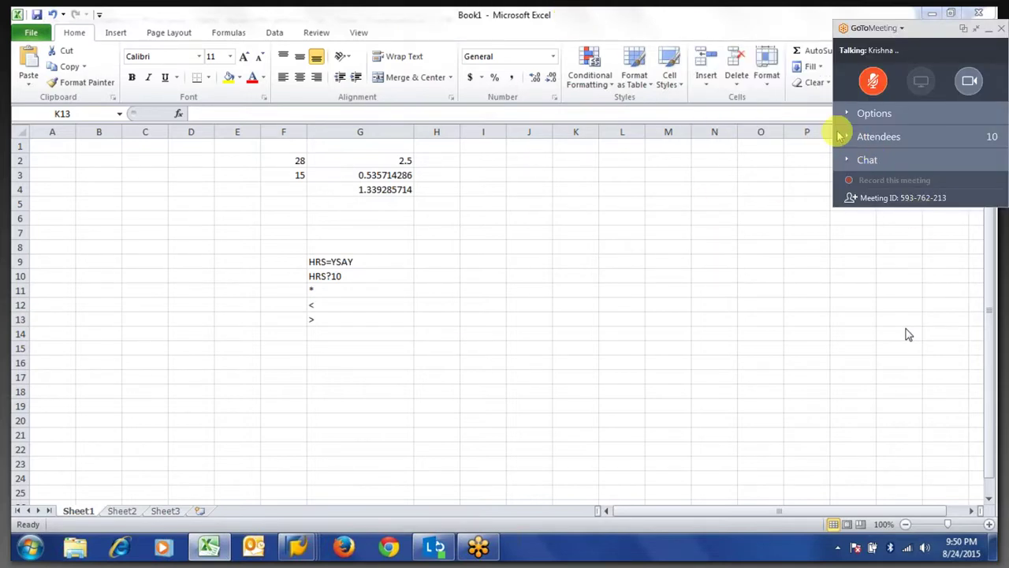
pyautogui.click(848, 139)
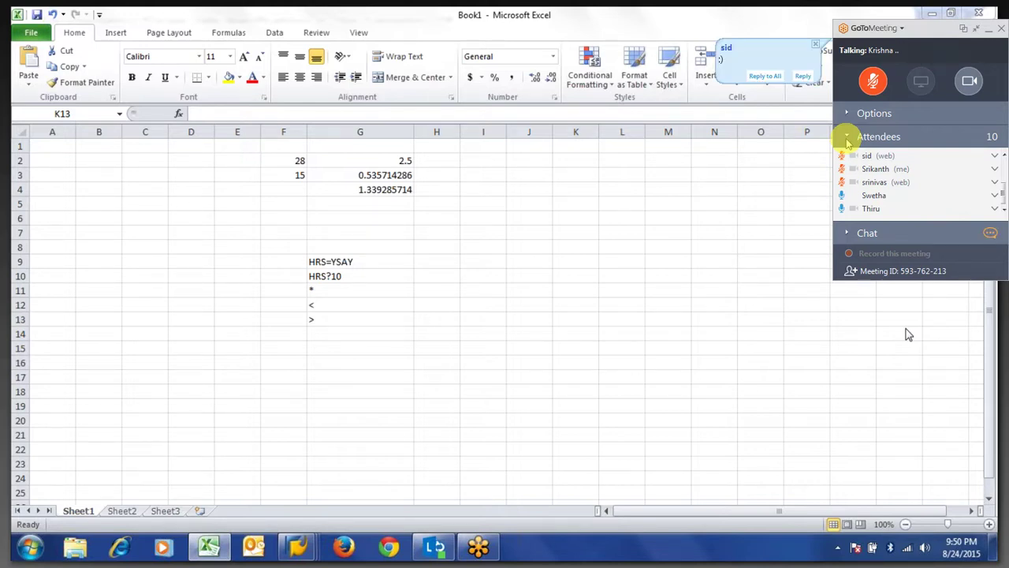
pyautogui.click(848, 234)
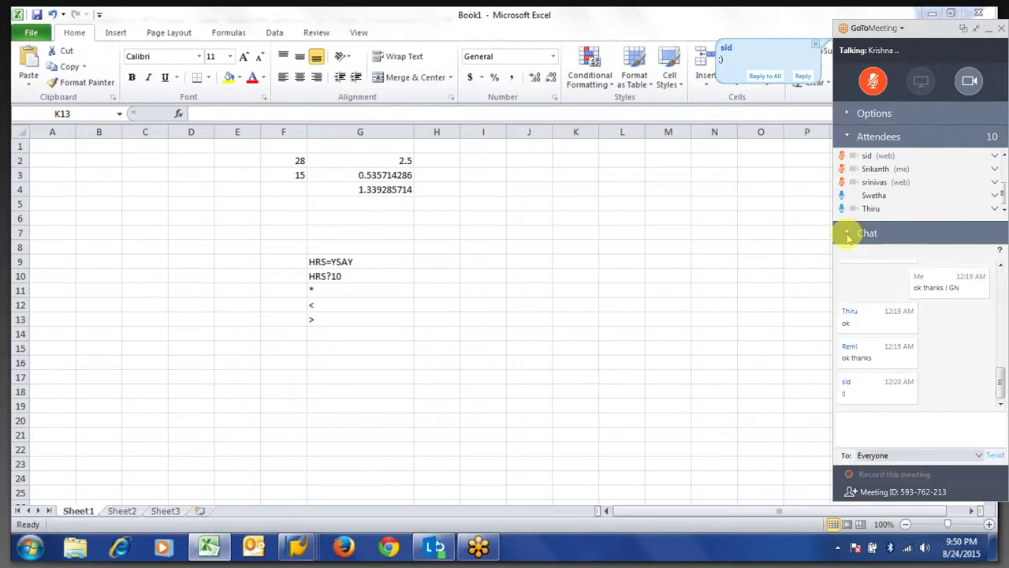
pyautogui.click(894, 423)
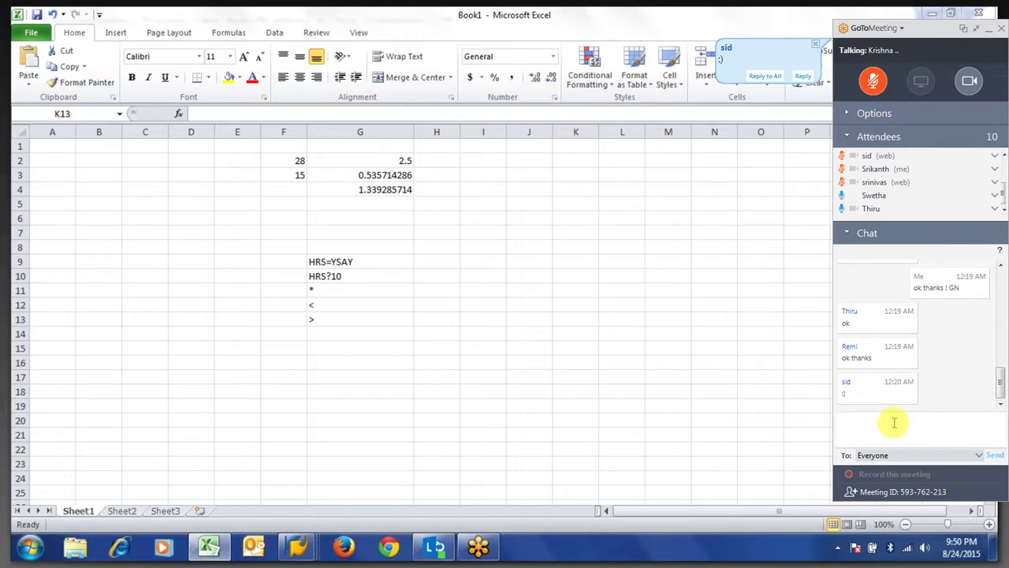
pyautogui.write(':)')
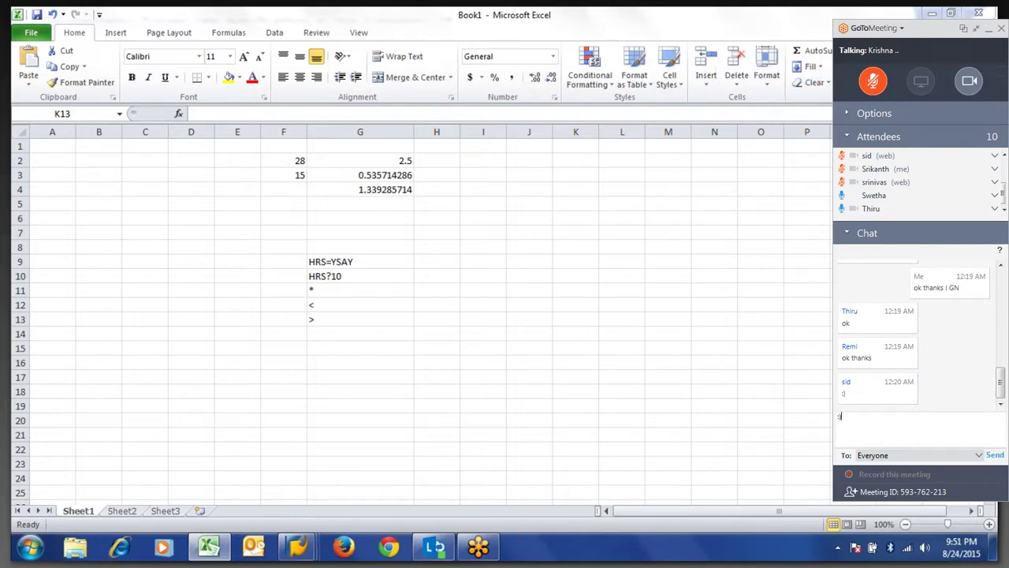
pyautogui.press('Return')
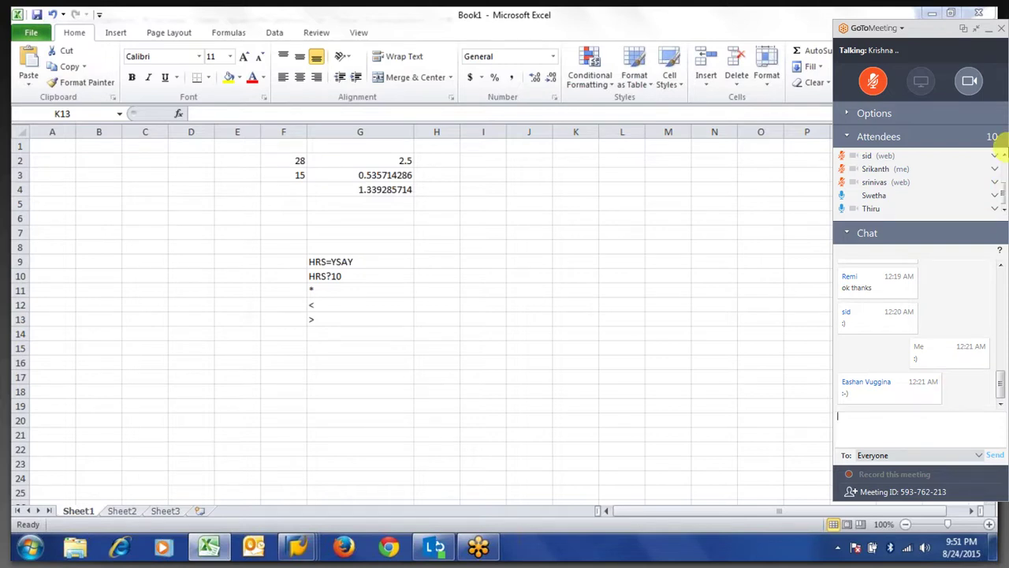
# Scroll the attendee list and collapse the meeting panel to its compact form.
pyautogui.click(1001, 164)
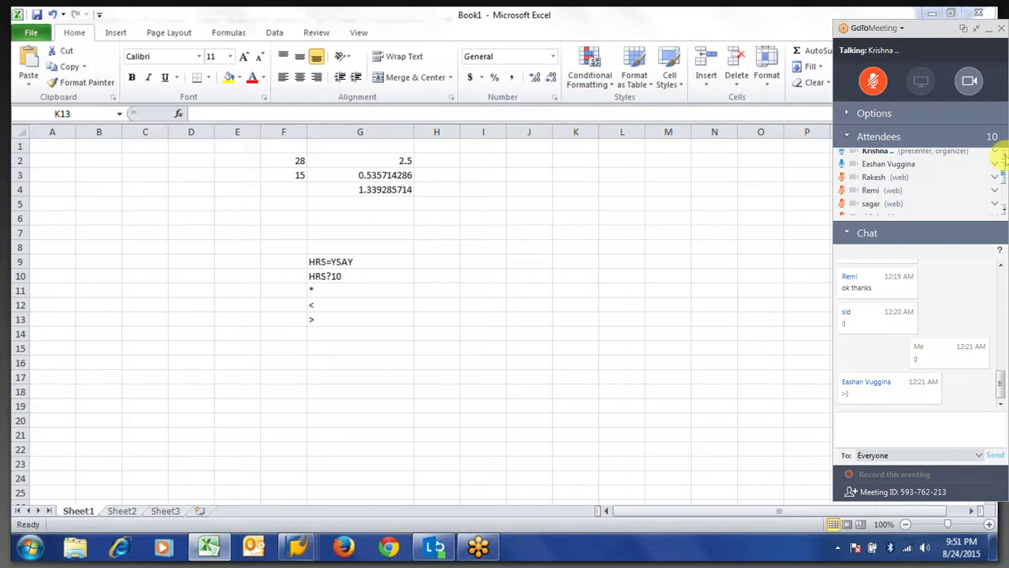
pyautogui.click(1000, 148)
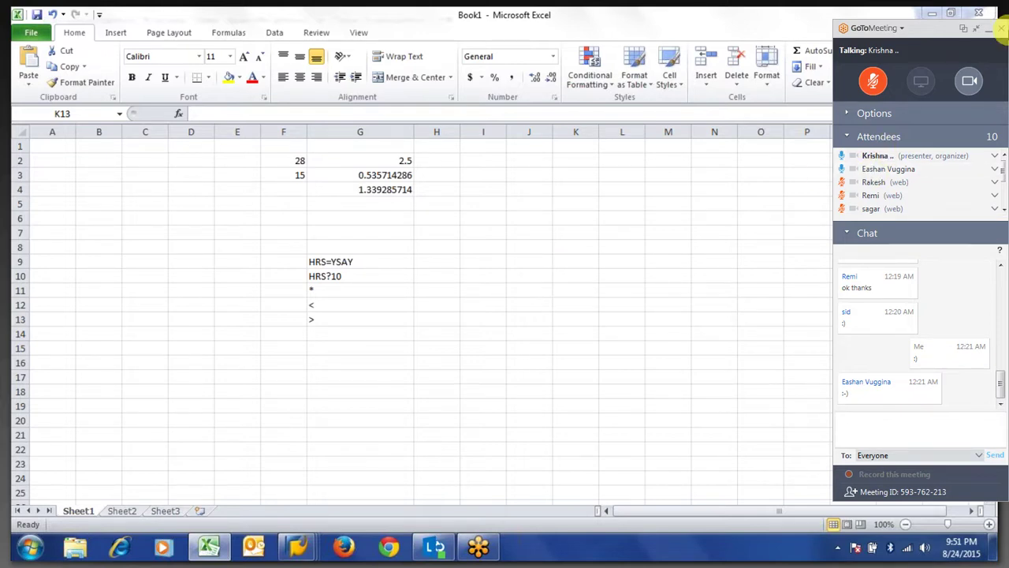
pyautogui.click(976, 30)
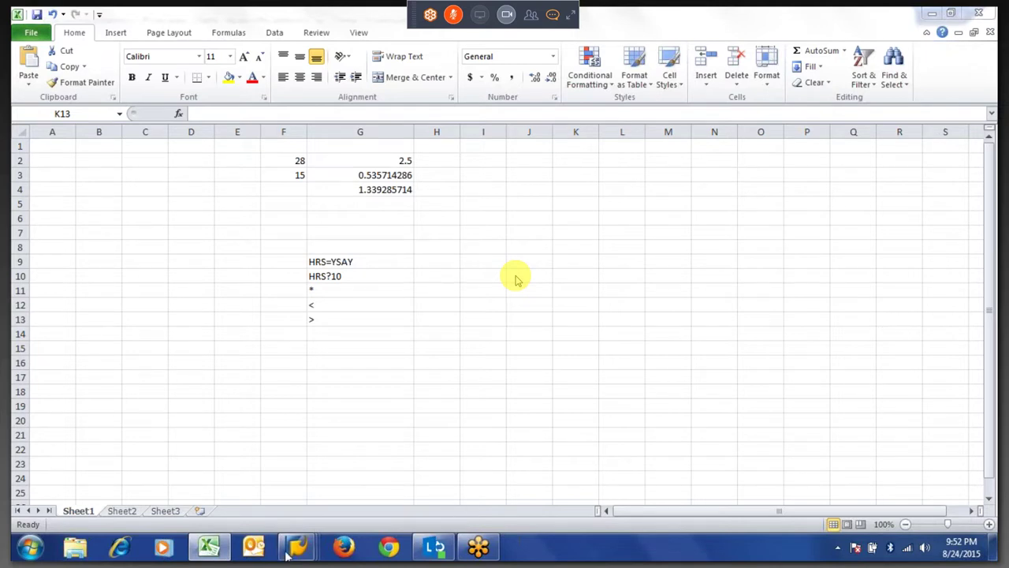
pyautogui.moveTo(298, 556)
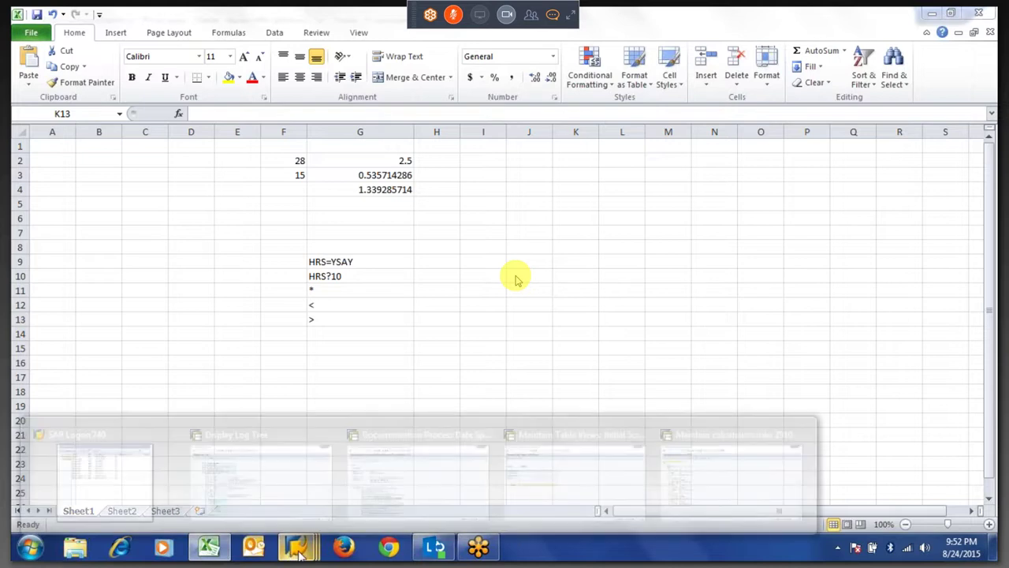
pyautogui.moveTo(260, 491)
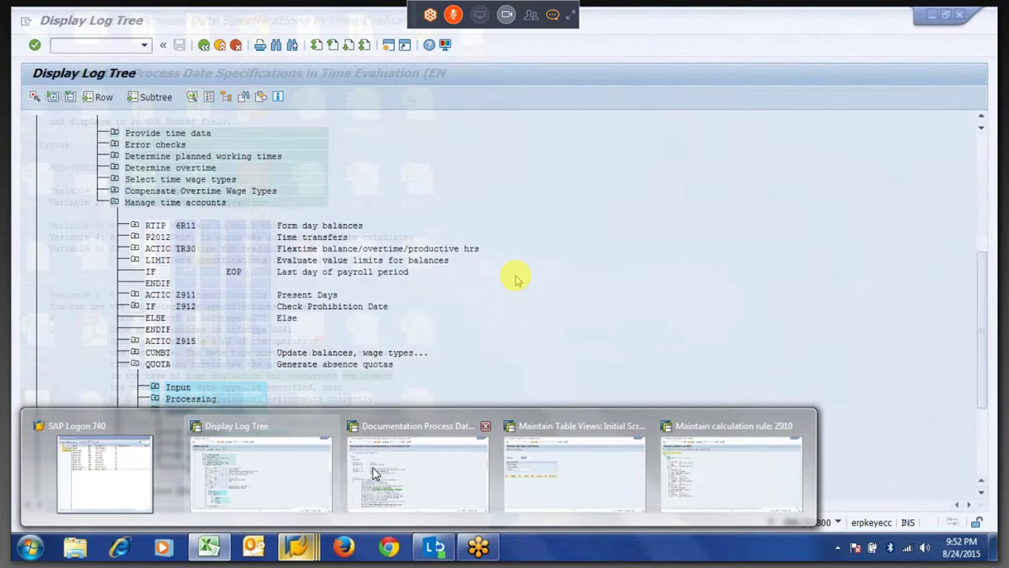
# Leave the documentation, save rule Z908 under its customizing request, and exit to the main menu.
pyautogui.click(375, 473)
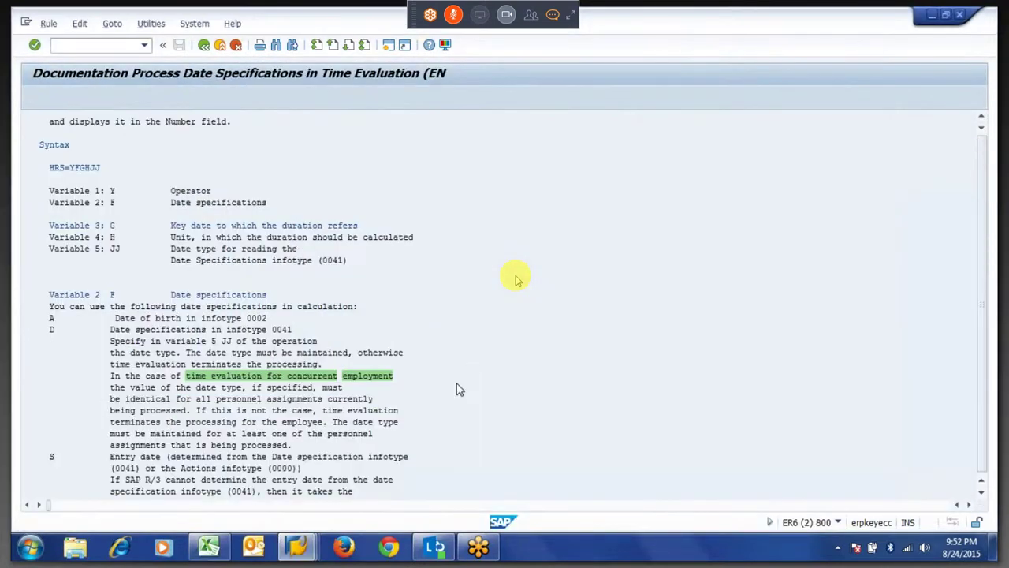
pyautogui.press('F3')
pyautogui.press('F12')
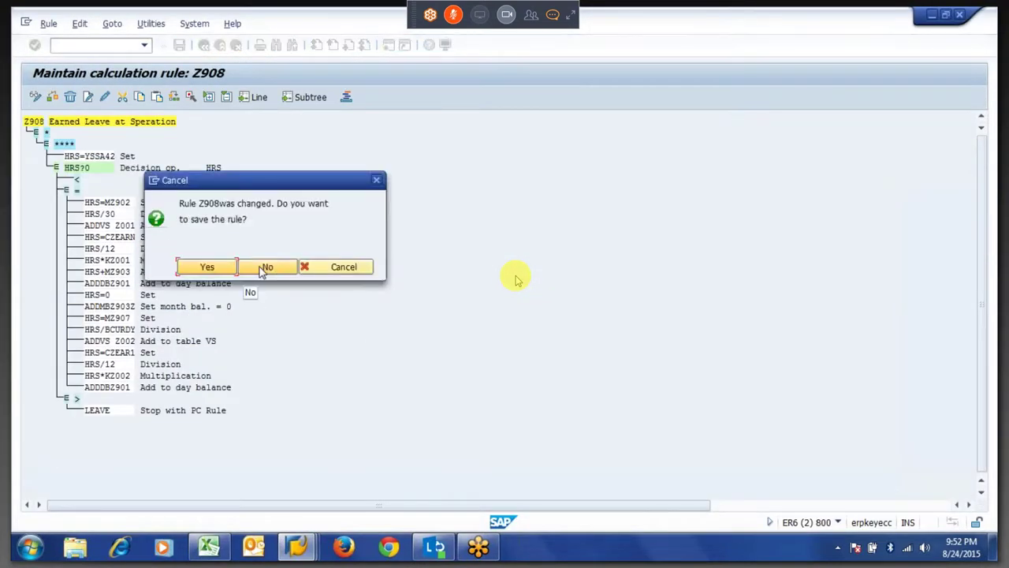
pyautogui.click(203, 268)
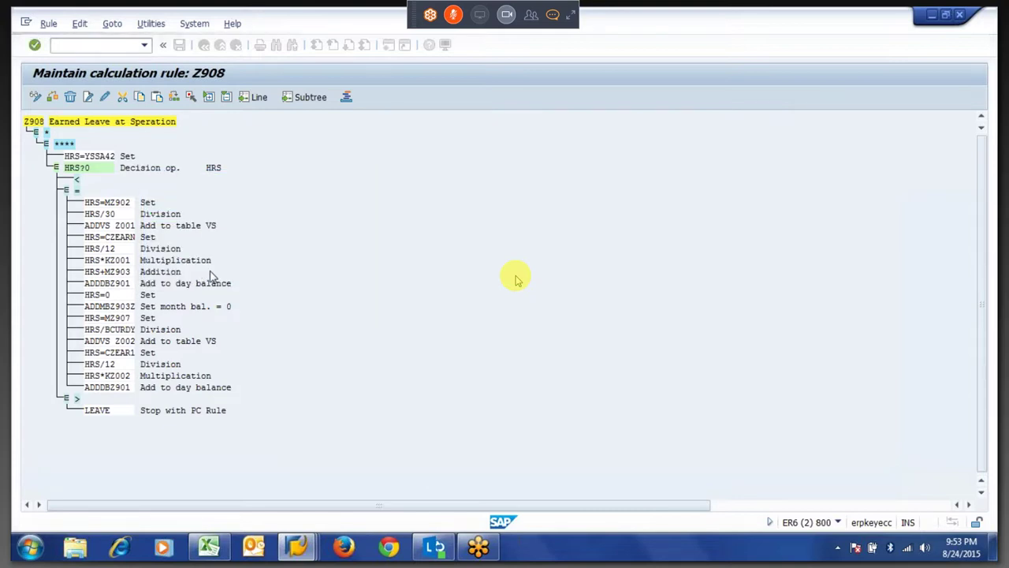
pyautogui.press('Return')
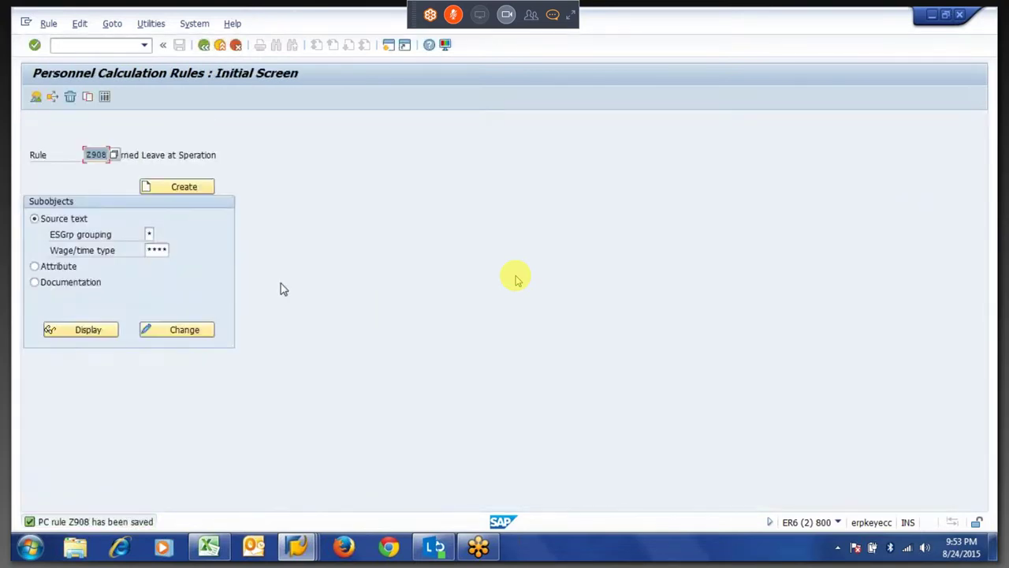
pyautogui.press('F3')
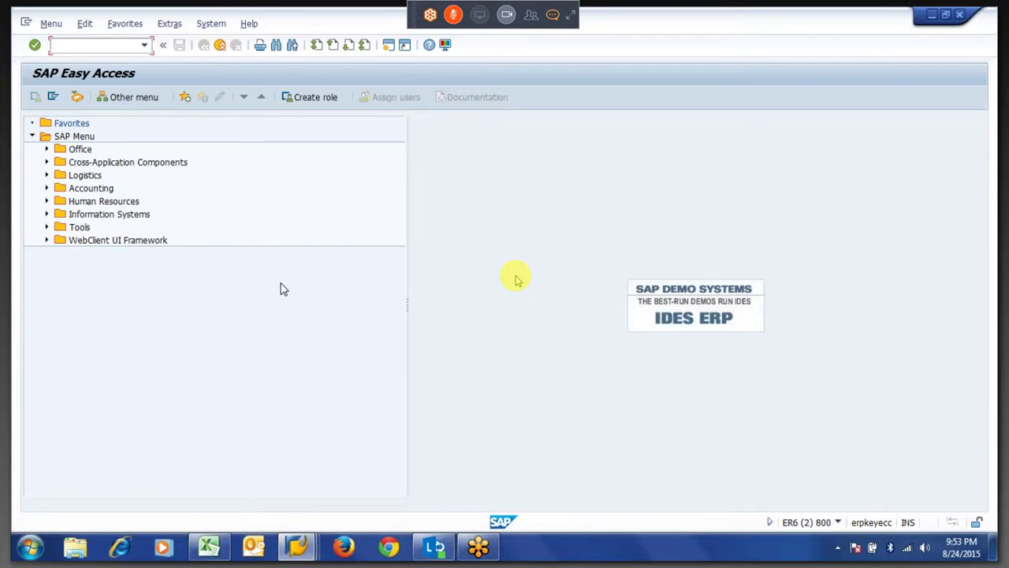
# Display employee 101's Actions infotype via PA20 and select the Termination row.
pyautogui.write('pa20')
pyautogui.press('Return')
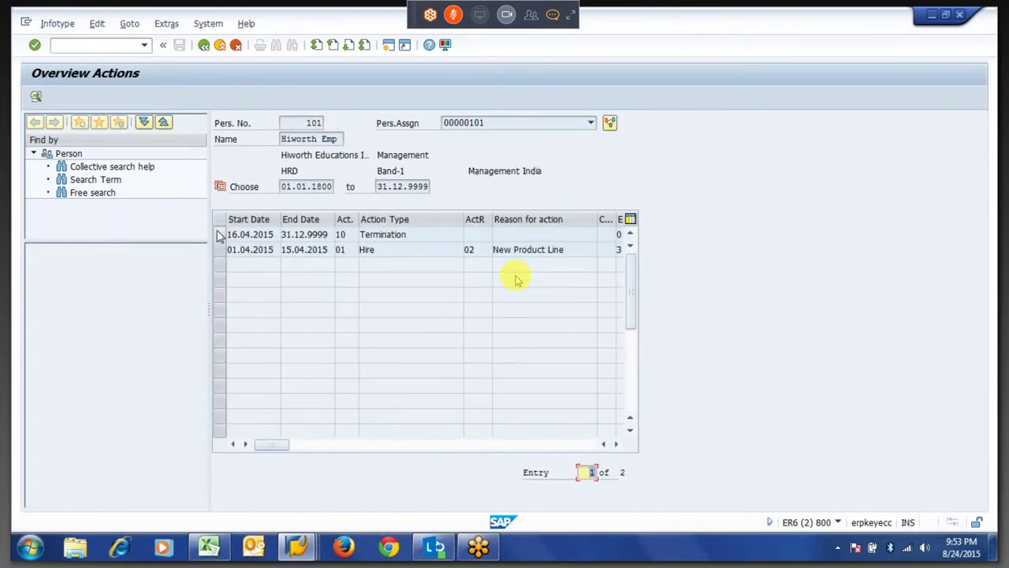
pyautogui.click(349, 237)
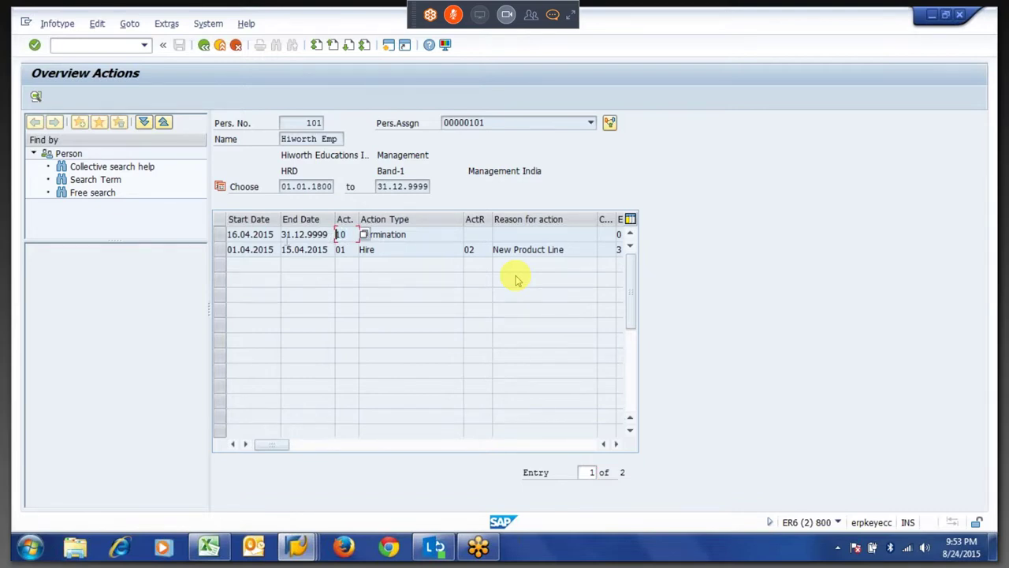
pyautogui.click(220, 237)
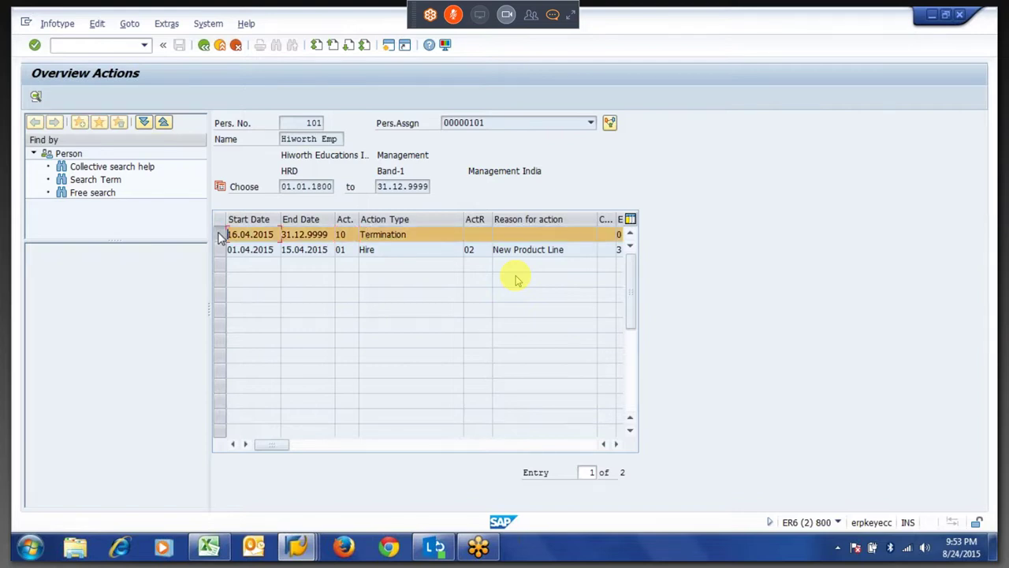
pyautogui.press('Tab')
pyautogui.press('Tab')
# Check the Hire row's end date 15.04.2015 and compare Termination and Hire action codes.
pyautogui.moveTo(283, 249); pyautogui.dragTo(329, 249)
pyautogui.click(329, 249)
pyautogui.moveTo(281, 249); pyautogui.dragTo(287, 249)
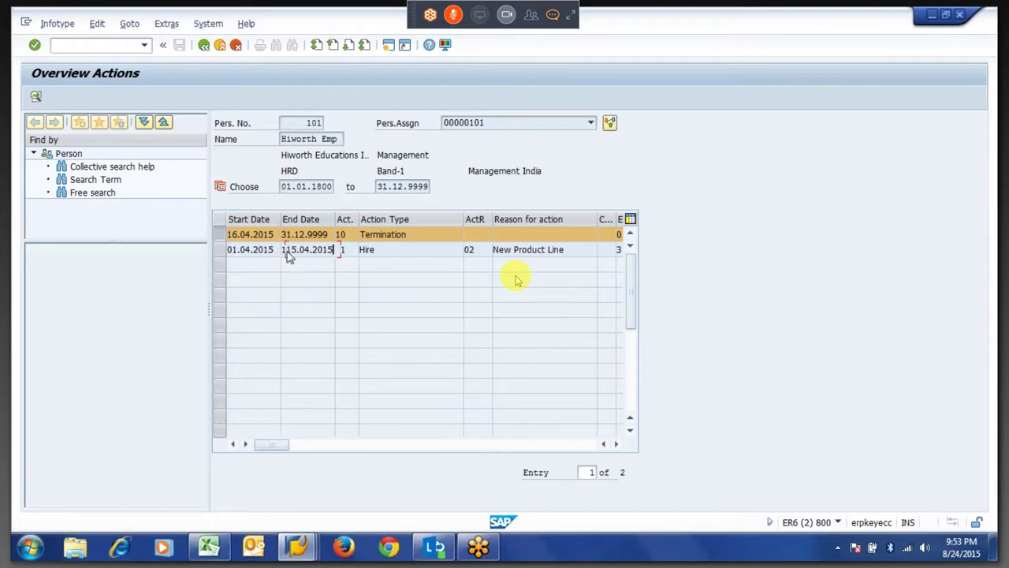
pyautogui.moveTo(353, 249); pyautogui.dragTo(340, 254)
pyautogui.press('Up')
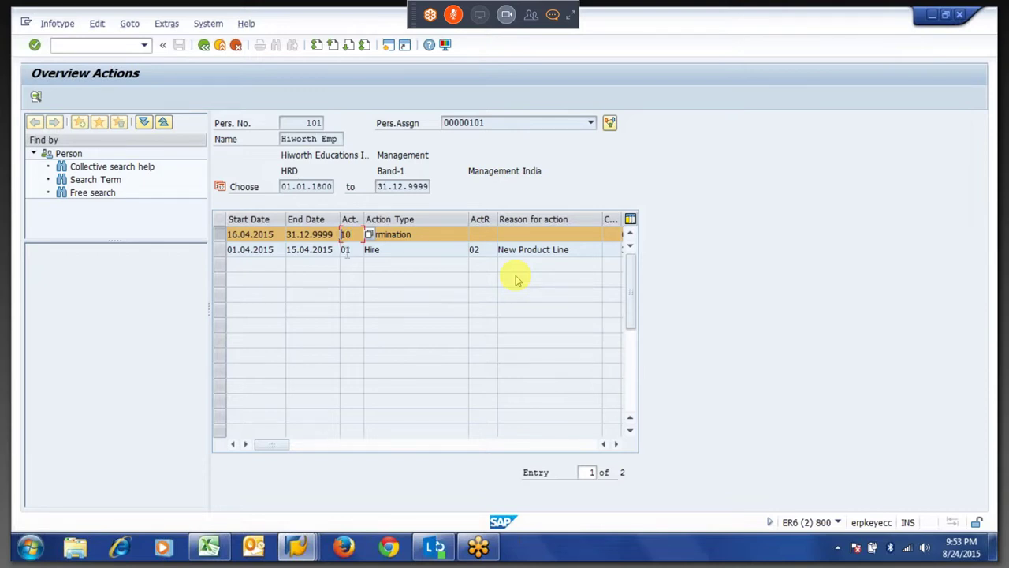
pyautogui.press('Down')
pyautogui.click(553, 14)
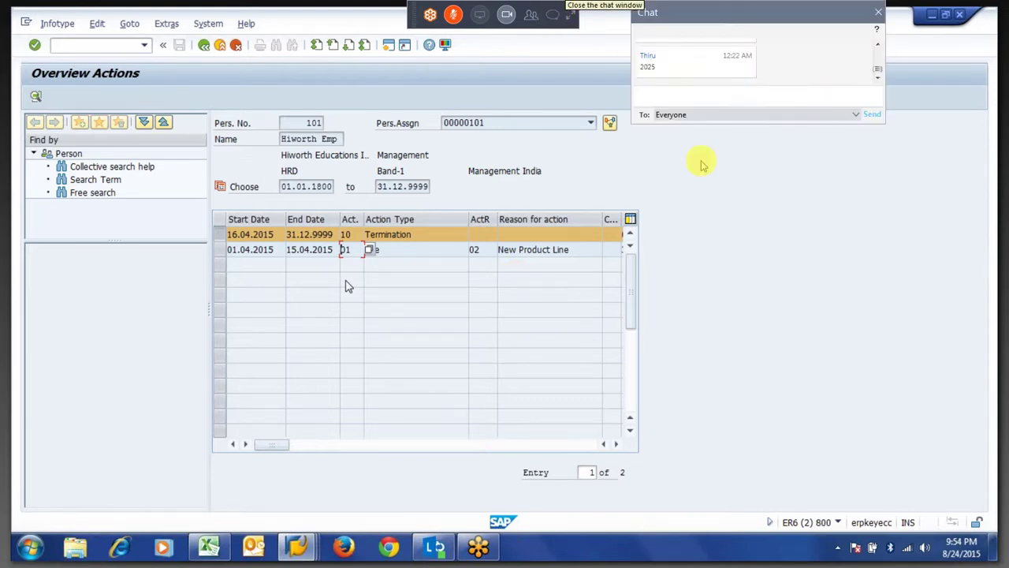
pyautogui.click(710, 114)
pyautogui.click(716, 94)
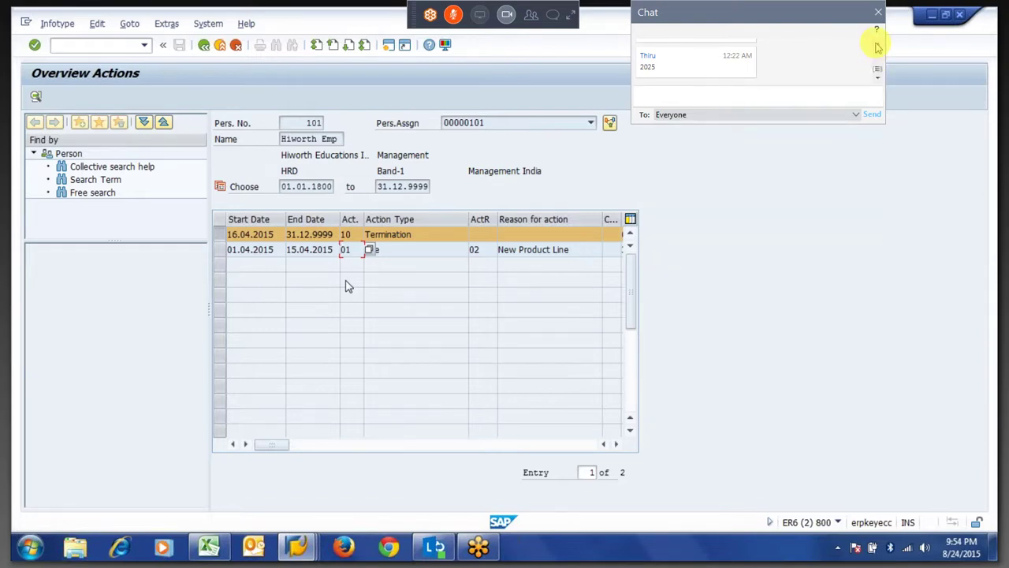
pyautogui.scroll(2, 878, 47)
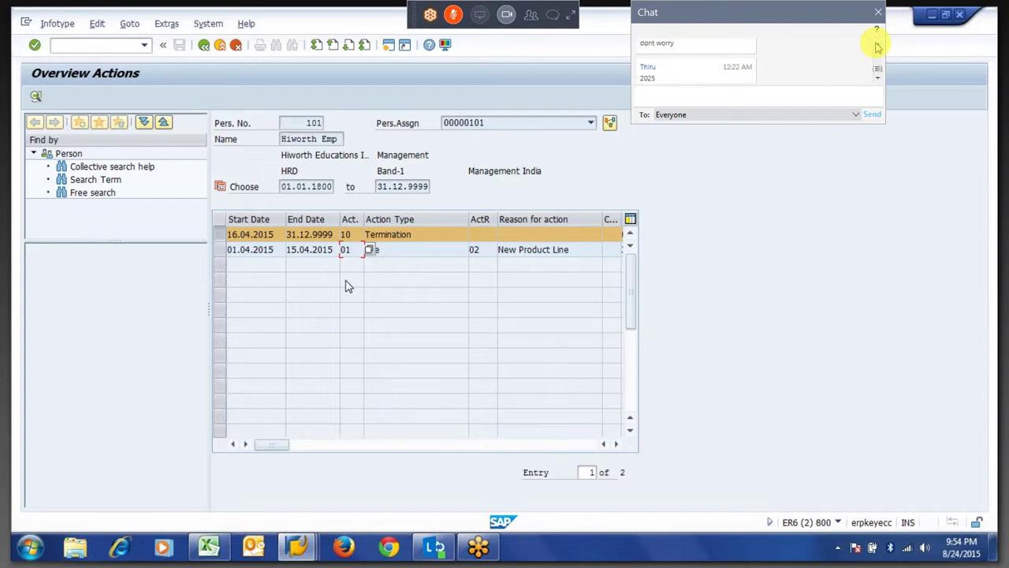
pyautogui.click(878, 78)
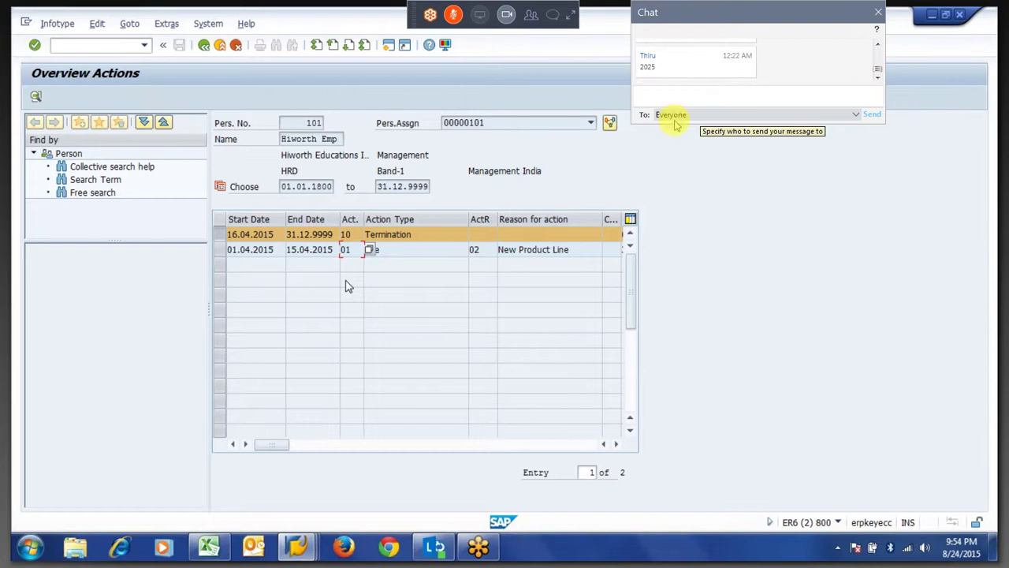
pyautogui.click(689, 89)
pyautogui.write('that answa')
pyautogui.press('BackSpace')
pyautogui.write('er was ')
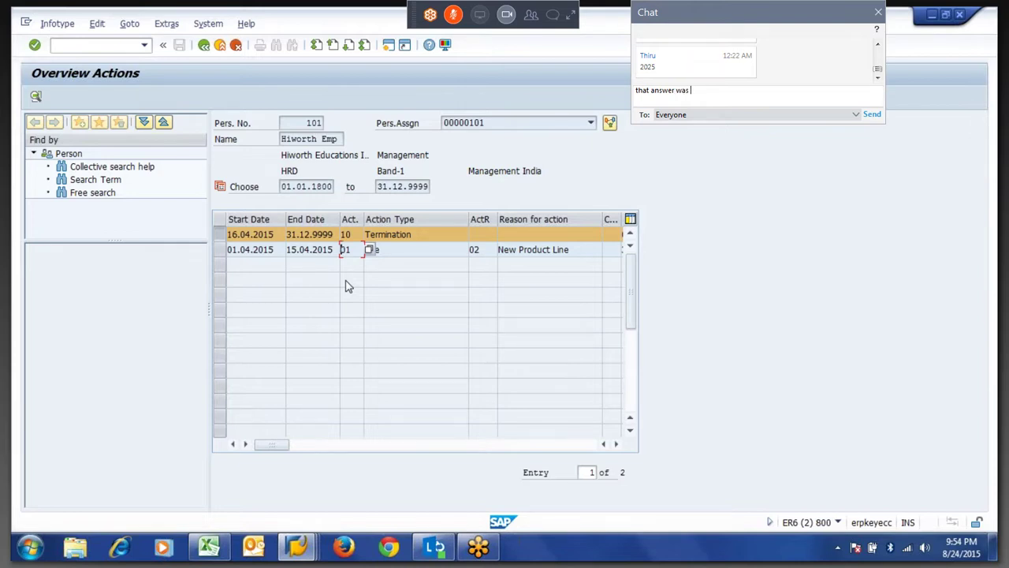
pyautogui.write('v')
pyautogui.press('BackSpace')
pyautogui.write('to the point... Krishna.. i really appreciate')
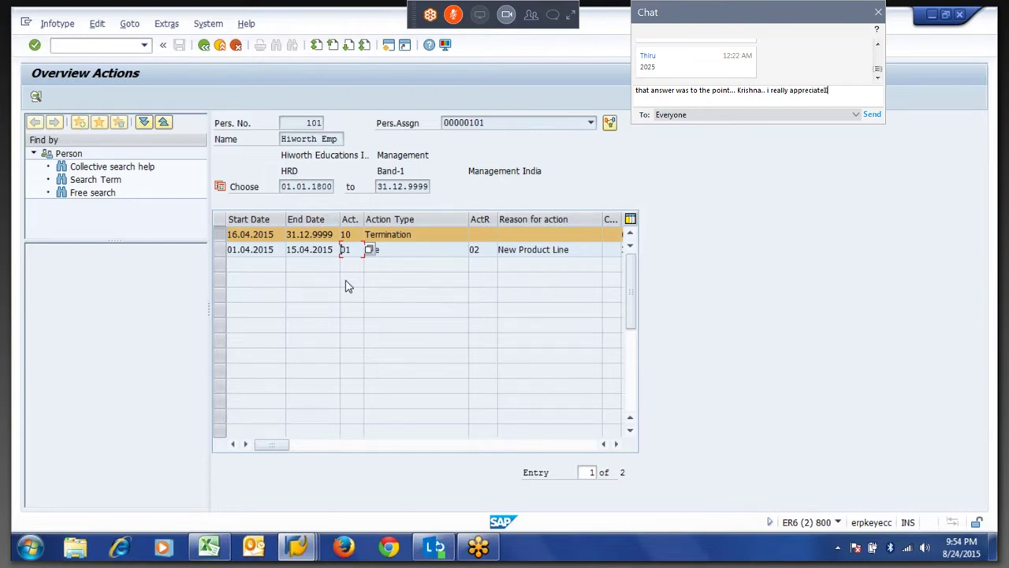
pyautogui.press('BackSpace')
pyautogui.press('BackSpace')
pyautogui.press('BackSpace')
pyautogui.press('BackSpace')
pyautogui.press('BackSpace')
pyautogui.press('BackSpace')
pyautogui.press('BackSpace')
pyautogui.press('BackSpace')
pyautogui.press('BackSpace')
pyautogui.press('BackSpace')
pyautogui.press('BackSpace')
pyautogui.press('BackSpace')
pyautogui.press('BackSpace')
pyautogui.press('BackSpace')
pyautogui.press('BackSpace')
pyautogui.press('BackSpace')
pyautogui.press('BackSpace')
pyautogui.press('BackSpace')
pyautogui.press('BackSpace')
pyautogui.press('Return')
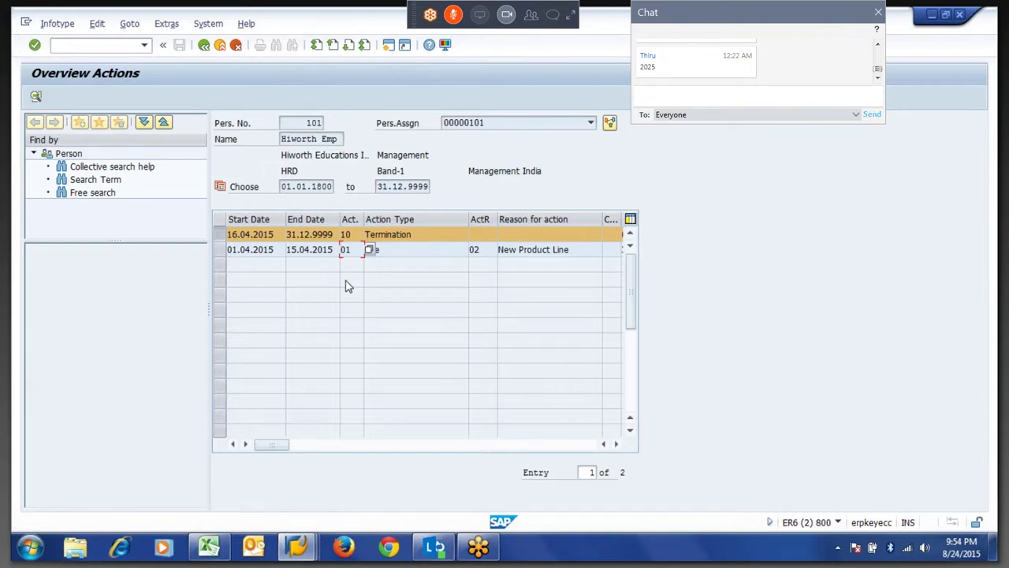
pyautogui.write('answer fo')
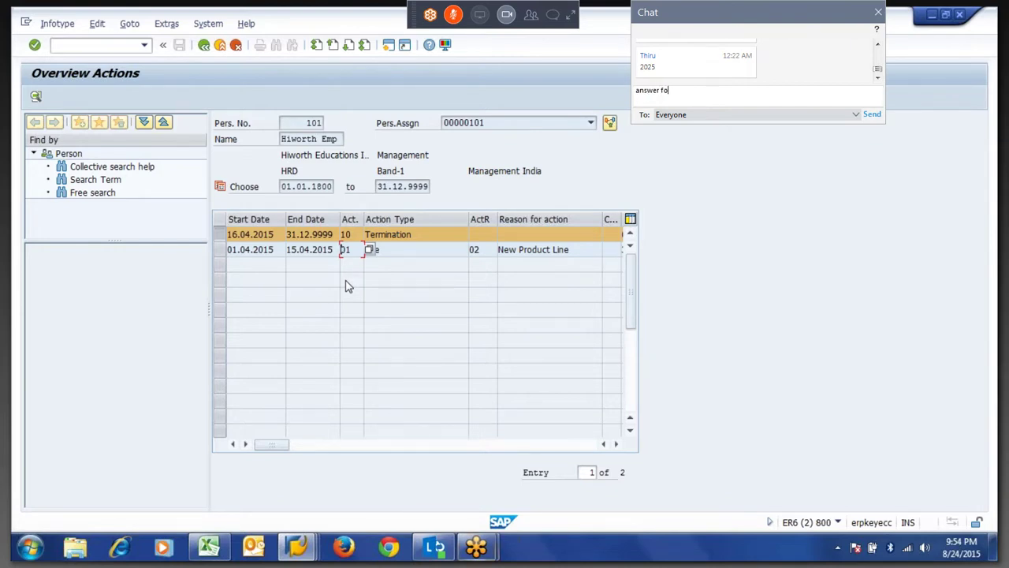
pyautogui.write('r the action was to the point !! i had same doubt')
pyautogui.press('Return')
pyautogui.write('thanks for explaining')
pyautogui.press('Return')
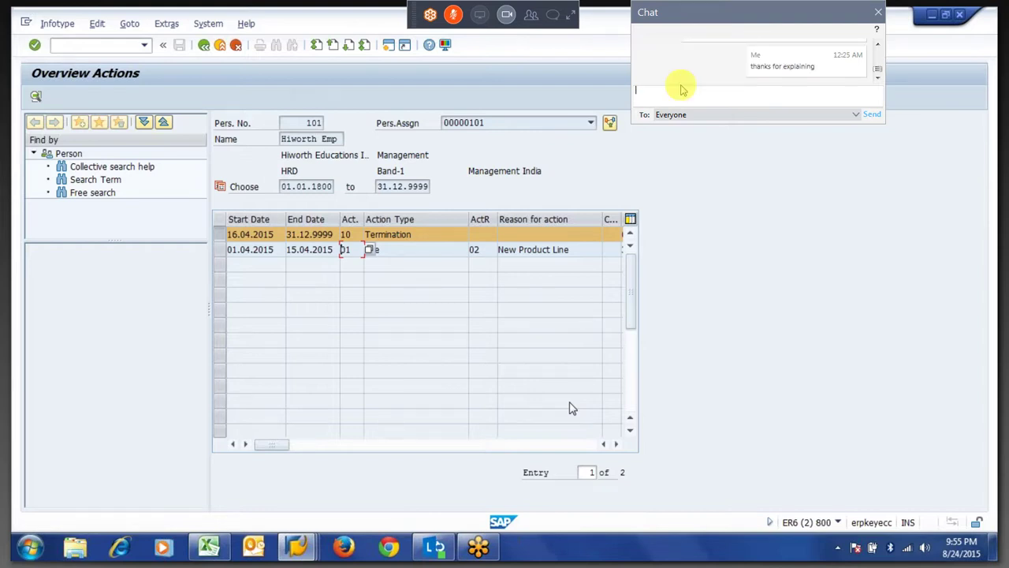
pyautogui.scroll(1, 878, 47)
pyautogui.scroll(2, 878, 47)
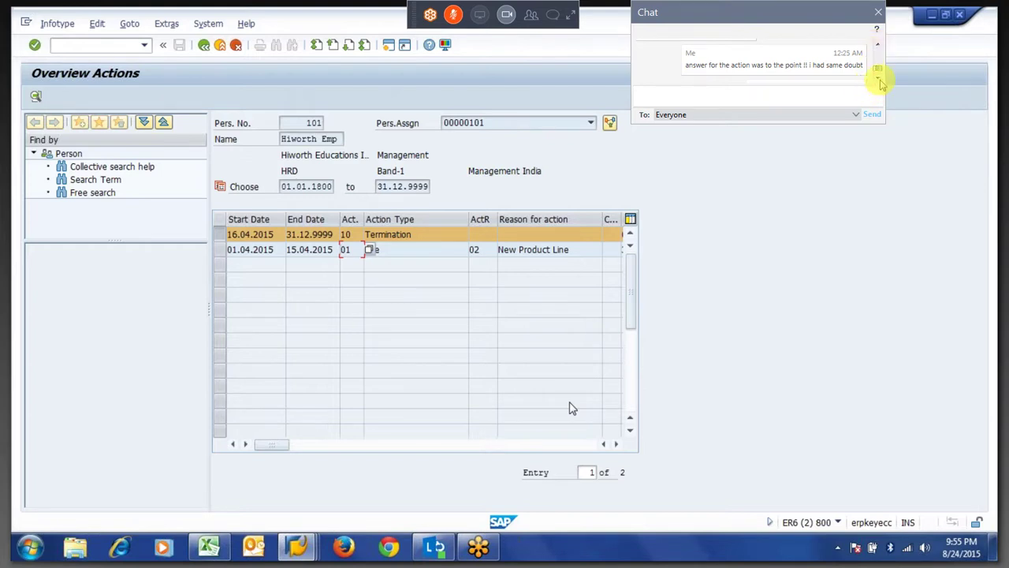
pyautogui.scroll(-2, 880, 81)
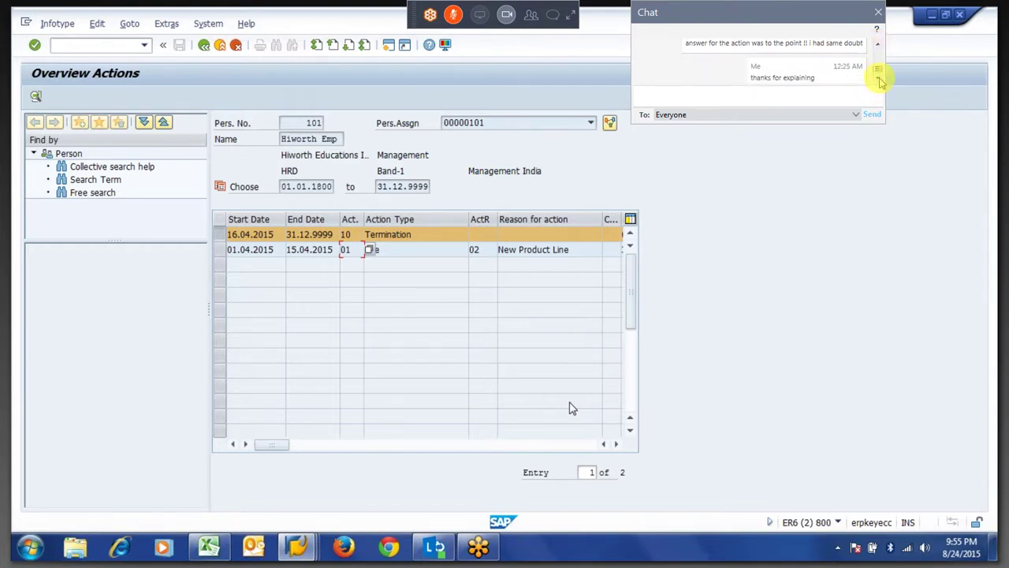
pyautogui.click(554, 20)
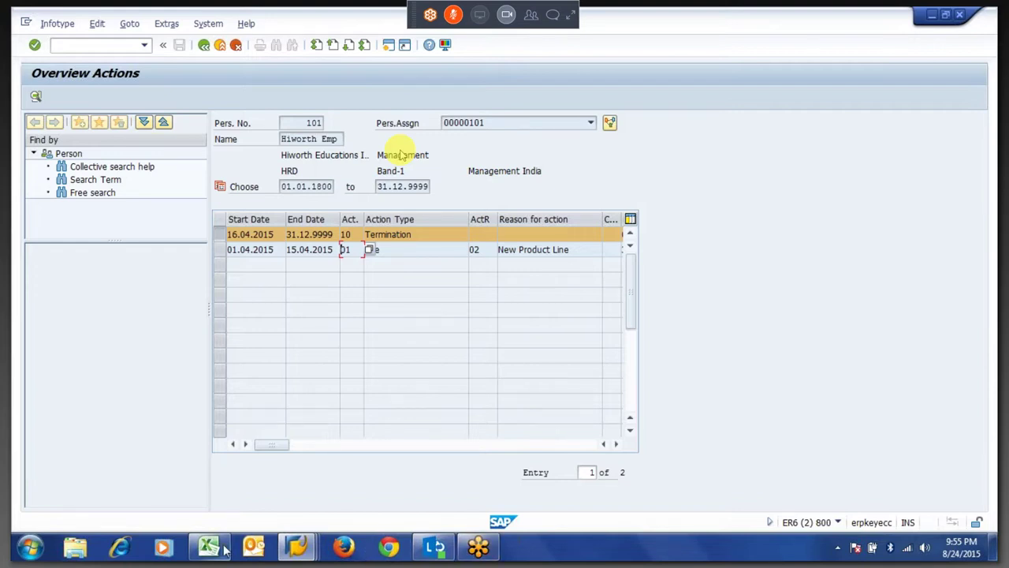
# Open SAP Training.xlsx from Excel's recent list and browse the Out of Scope topics.
pyautogui.moveTo(207, 549)
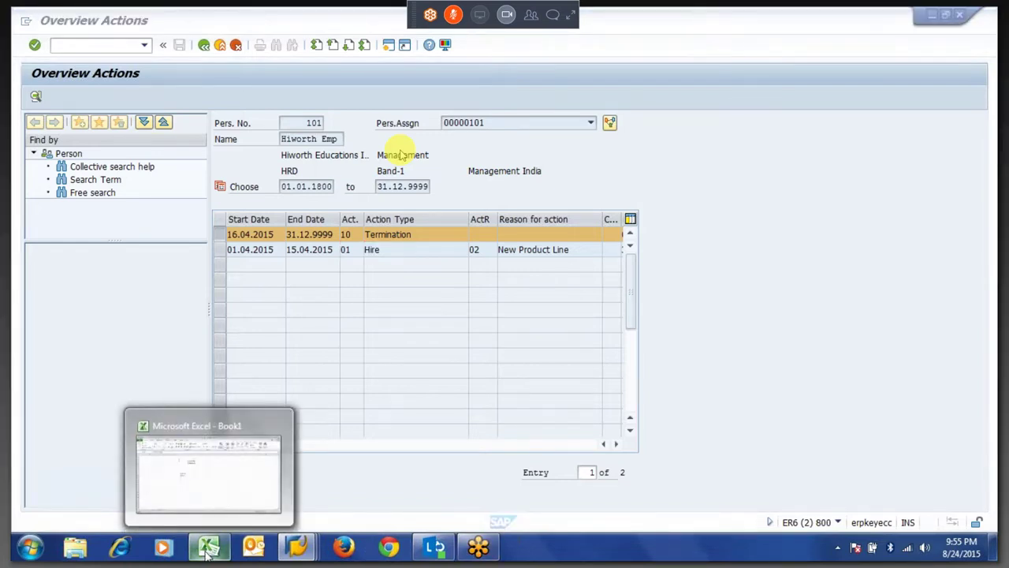
pyautogui.rightClick(206, 552)
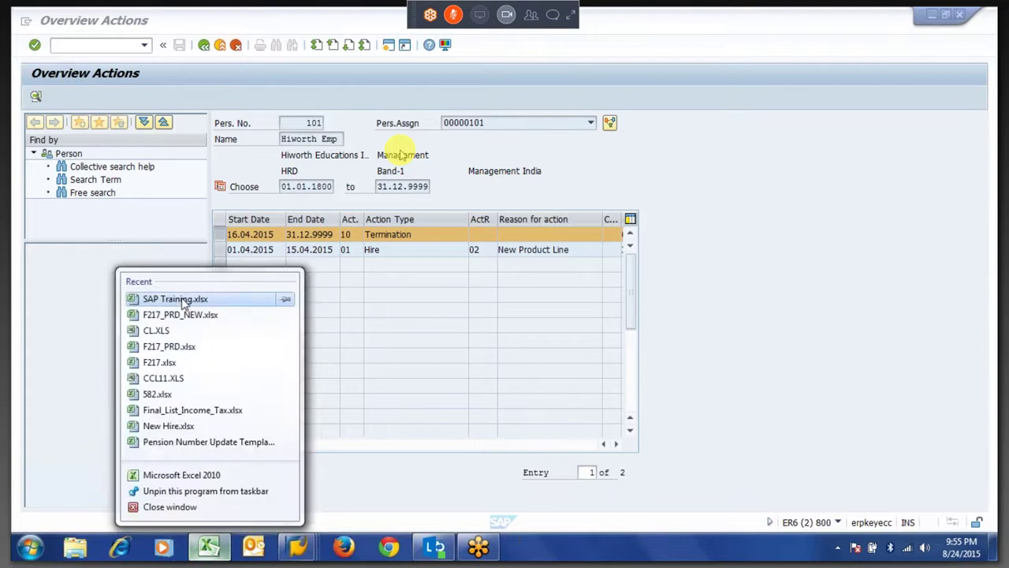
pyautogui.click(175, 299)
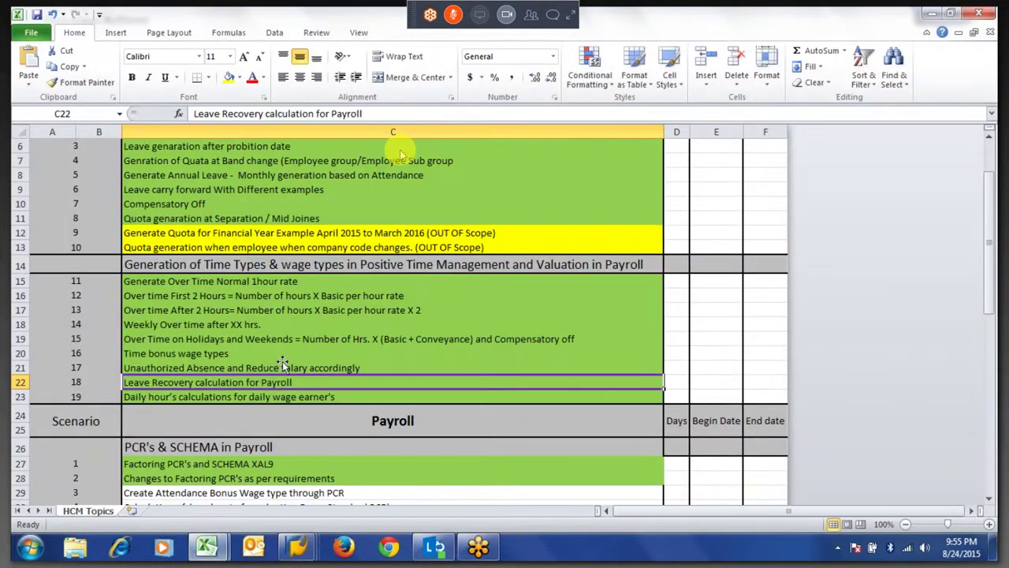
pyautogui.hotkey('ctrl', 'Down')
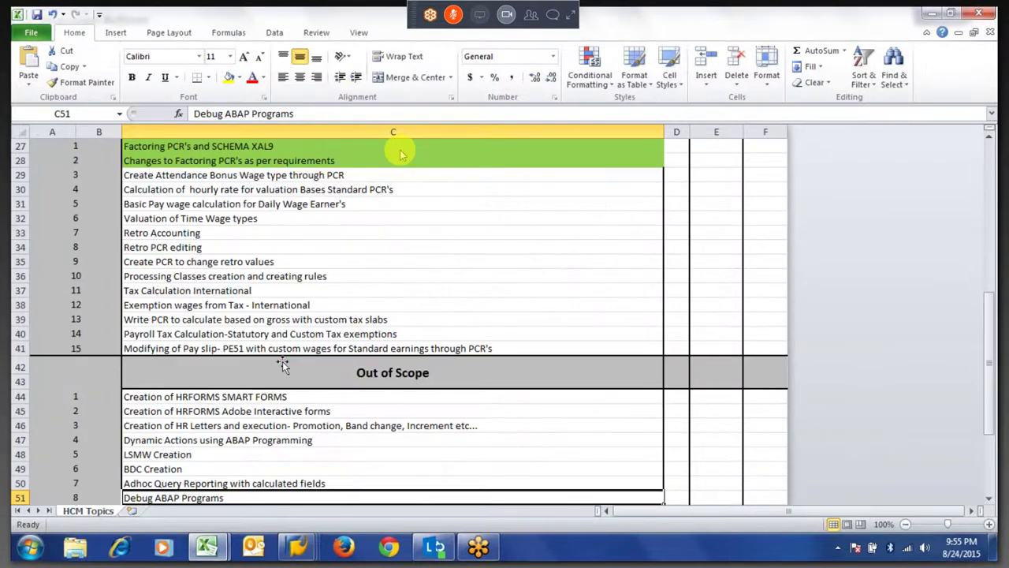
pyautogui.scroll(-3, 400, 154)
pyautogui.press('Down')
pyautogui.press('Down')
pyautogui.press('Down')
pyautogui.press('Down')
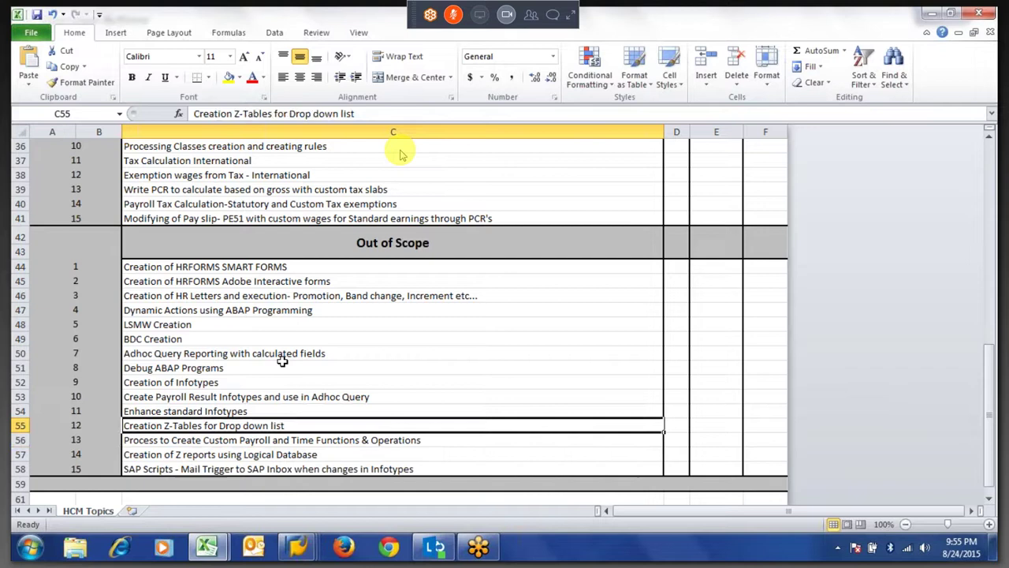
pyautogui.press('Up')
pyautogui.press('Up')
pyautogui.press('Up')
pyautogui.press('Up')
pyautogui.press('Up')
pyautogui.press('Up')
pyautogui.press('Up')
pyautogui.press('Up')
pyautogui.press('Up')
pyautogui.press('Up')
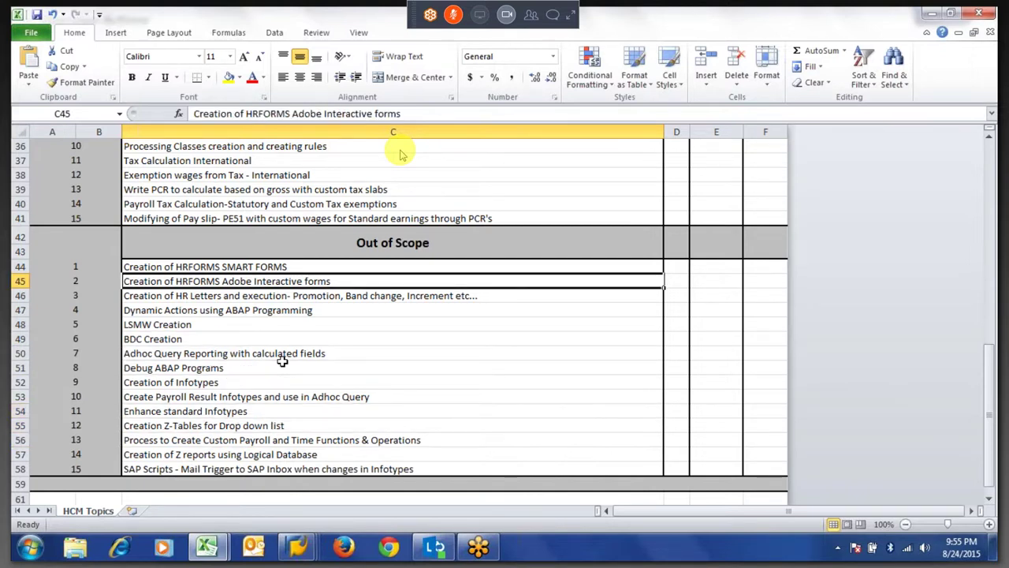
pyautogui.press('Up')
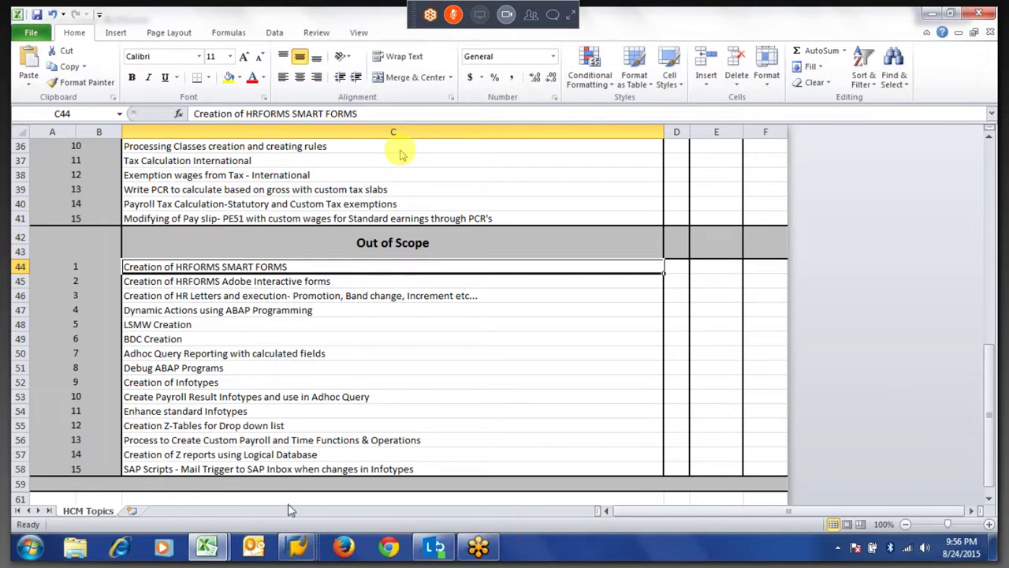
pyautogui.moveTo(304, 551)
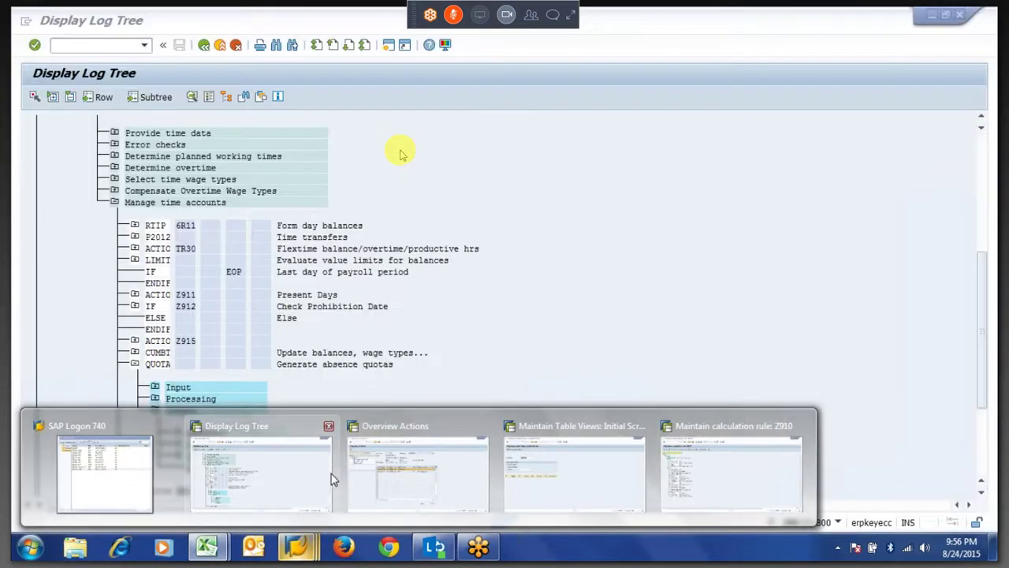
# Go from rule Z910 back to the calculation rule initial screen and load rule Z908.
pyautogui.moveTo(400, 482)
pyautogui.moveTo(570, 479)
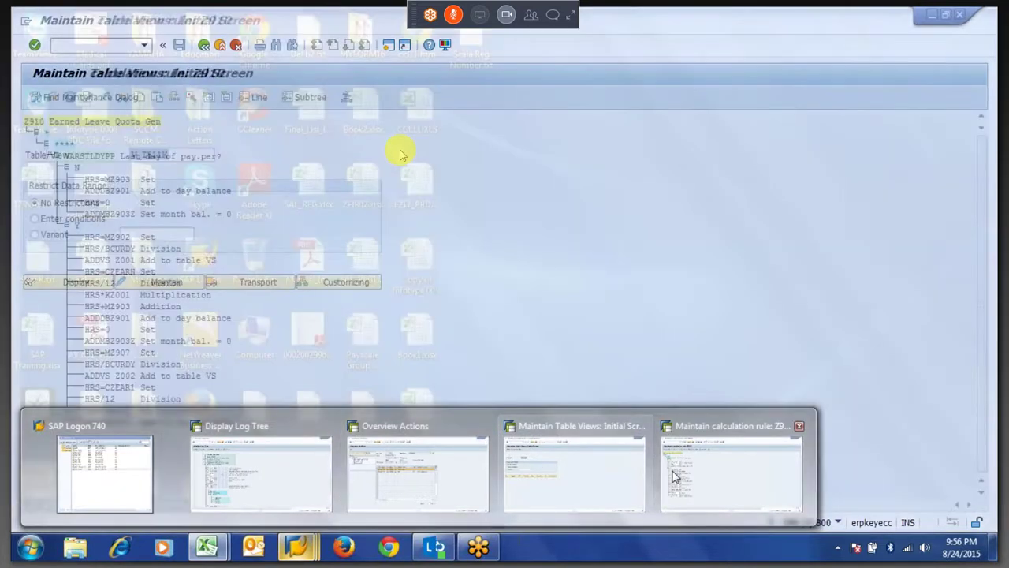
pyautogui.click(672, 473)
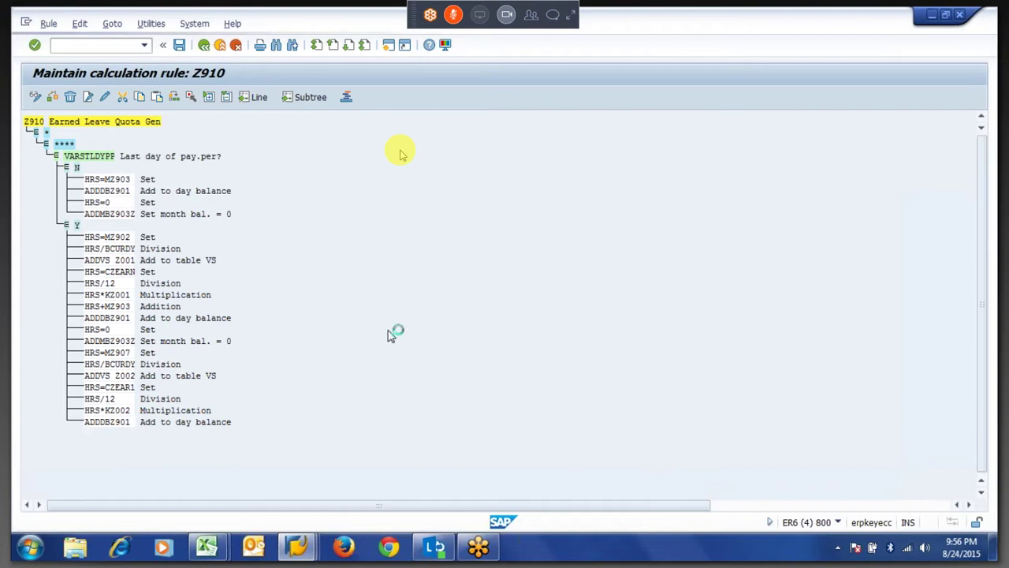
pyautogui.press('F3')
pyautogui.press('Up')
pyautogui.press('Return')
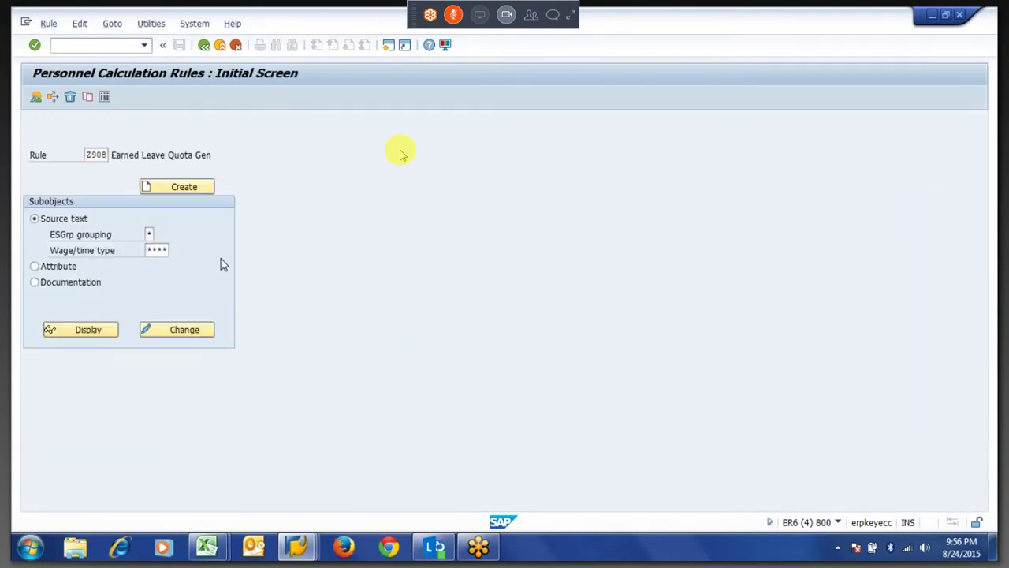
pyautogui.press('Return')
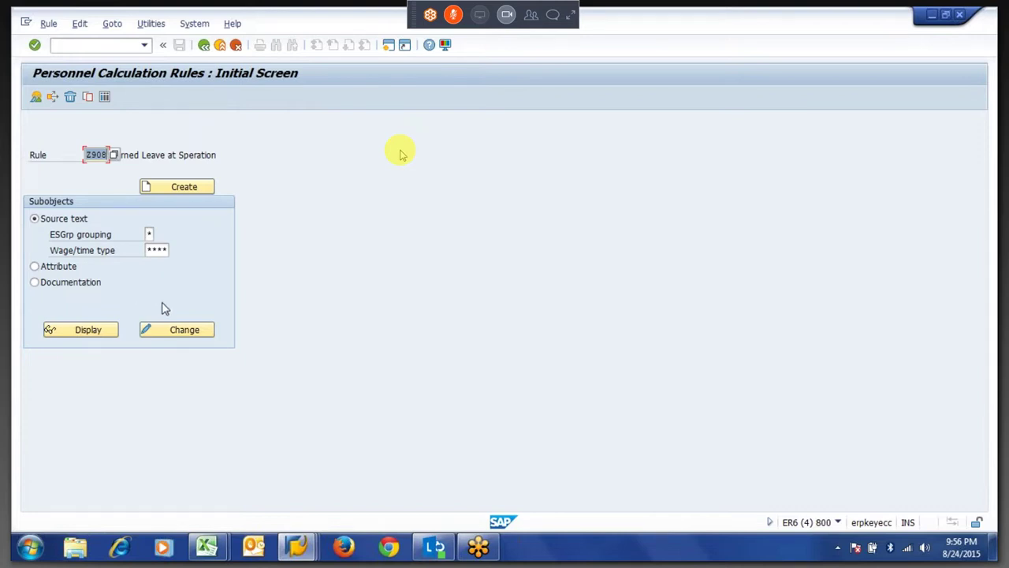
# Open rule Z908 in change mode and expand, then collapse, its = branch.
pyautogui.click(175, 335)
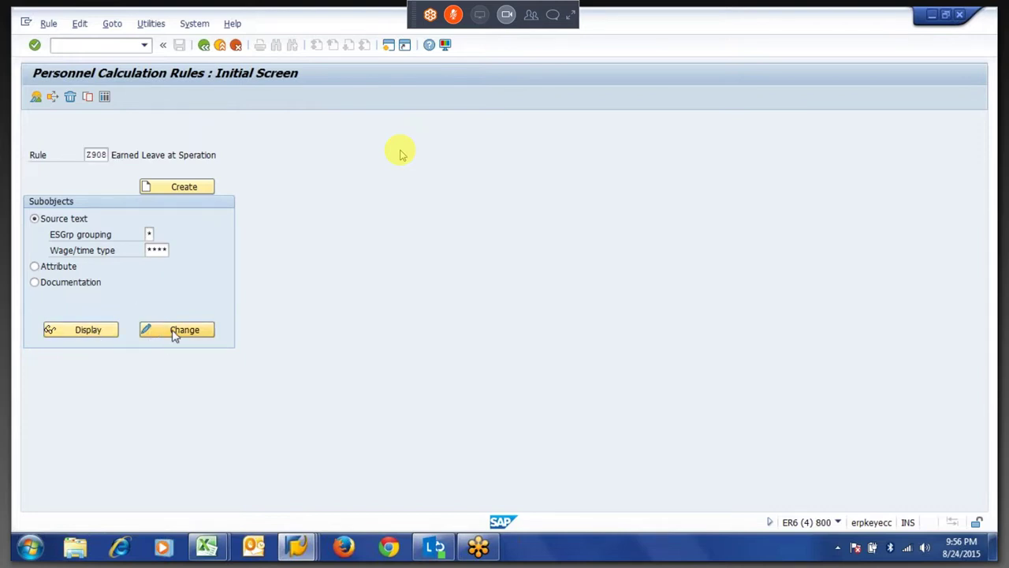
pyautogui.press('F3')
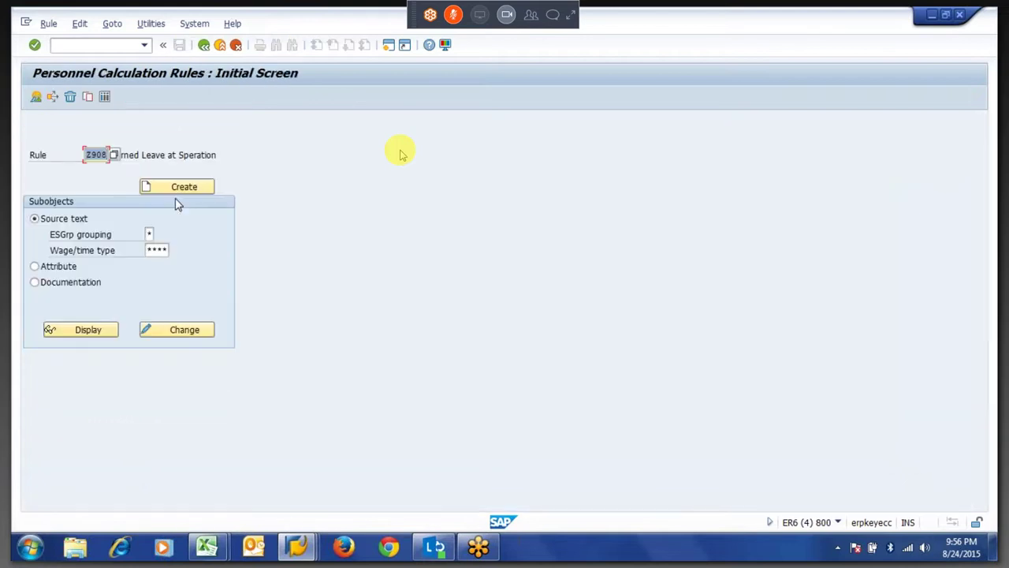
pyautogui.click(169, 337)
pyautogui.click(169, 338)
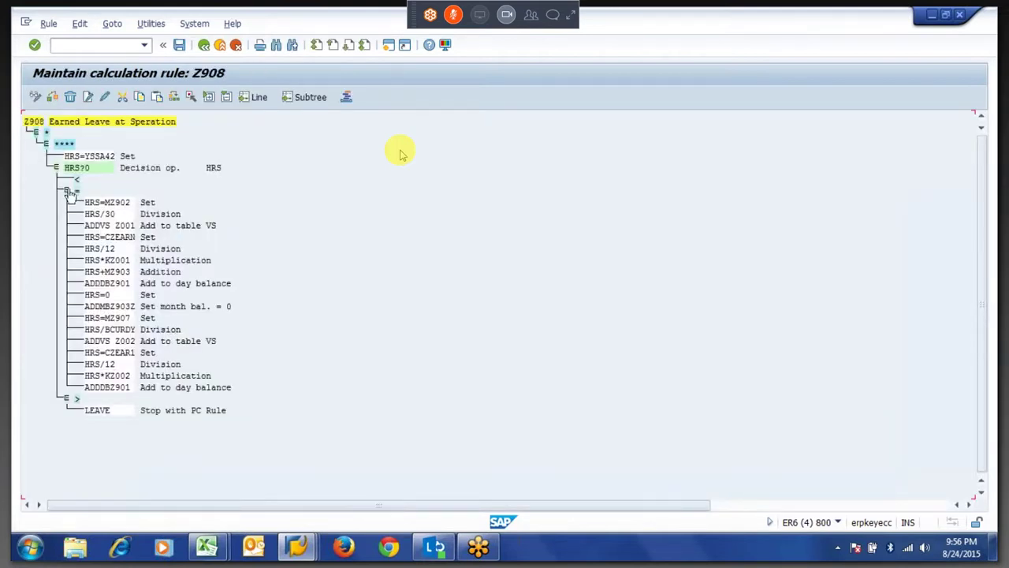
pyautogui.click(67, 192)
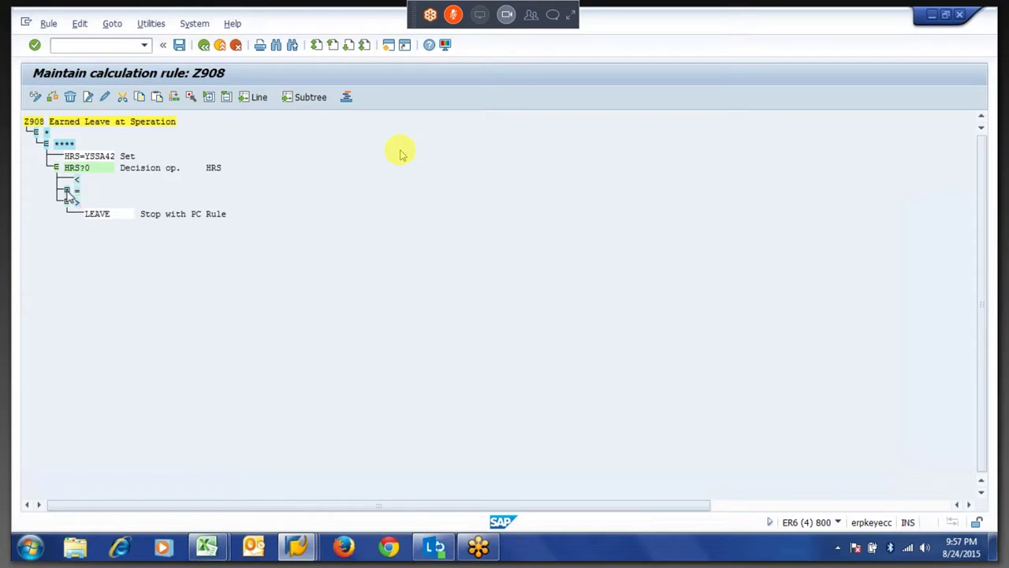
pyautogui.click(67, 192)
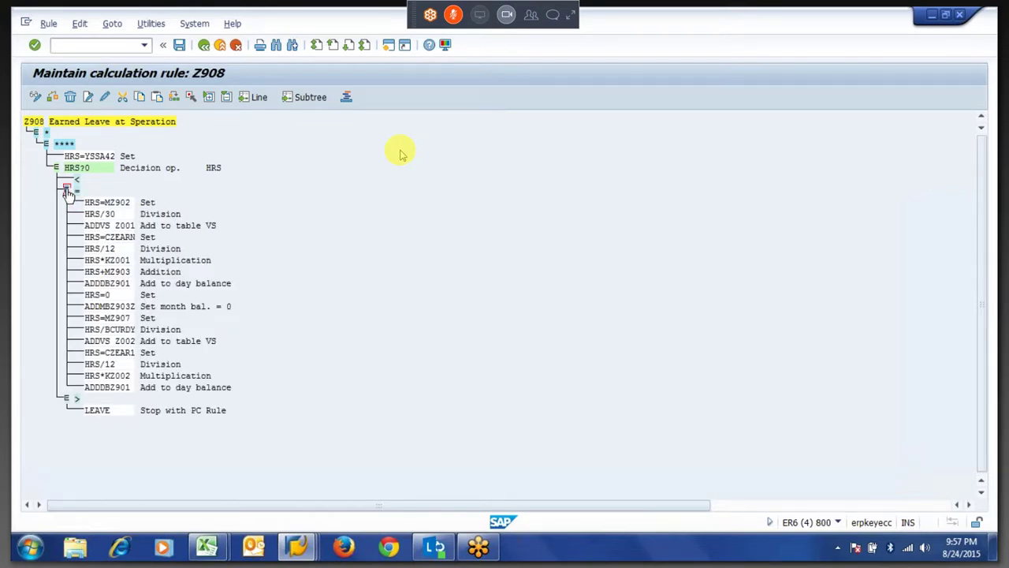
pyautogui.click(67, 192)
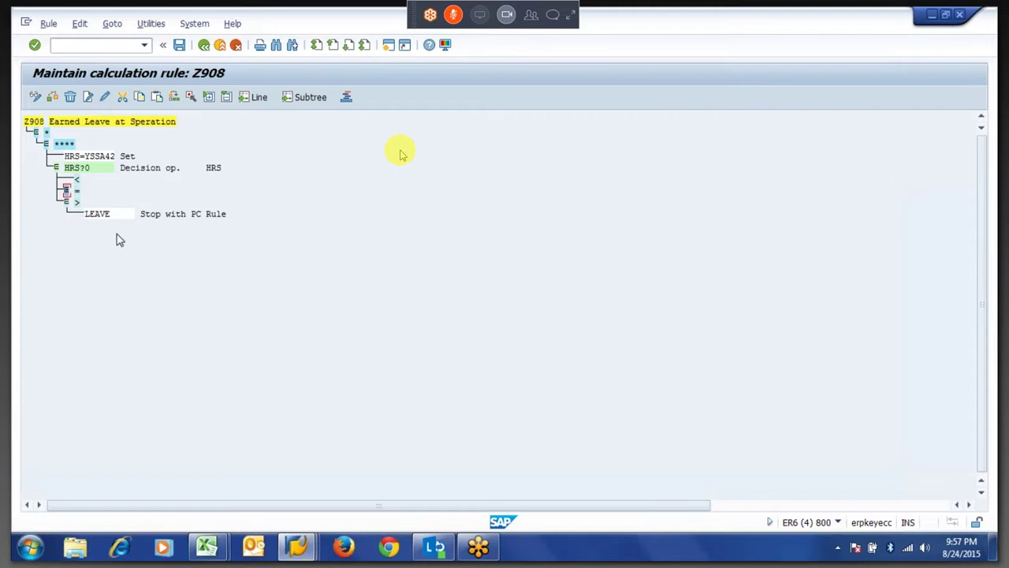
# Leave the rule editor for SAP Easy Access and start transaction PA30.
pyautogui.hotkey('alt', 'Tab')
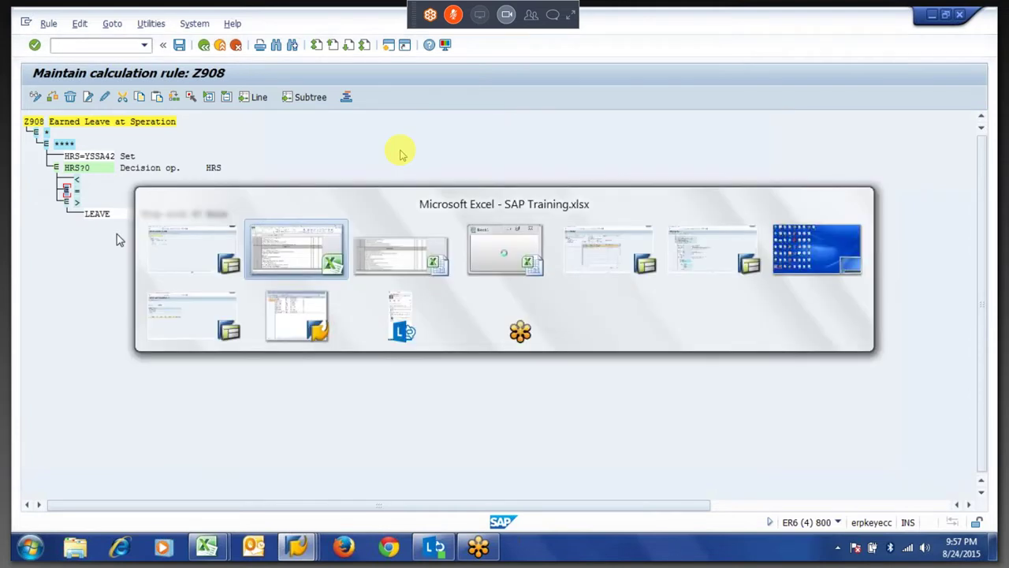
pyautogui.hotkey('alt', 'Tab')
pyautogui.press('F3')
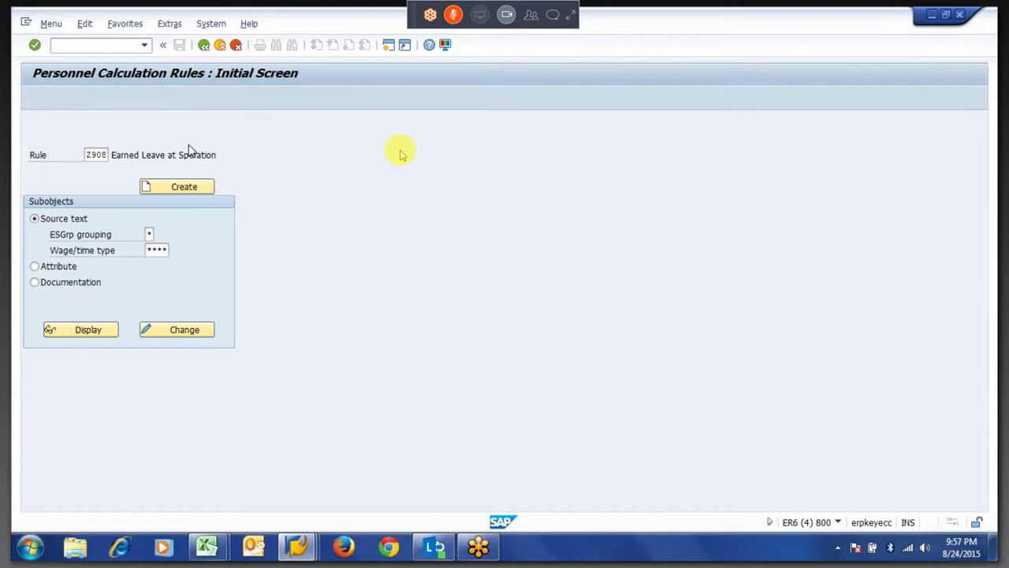
pyautogui.press('F3')
pyautogui.write('pa30')
pyautogui.press('Return')
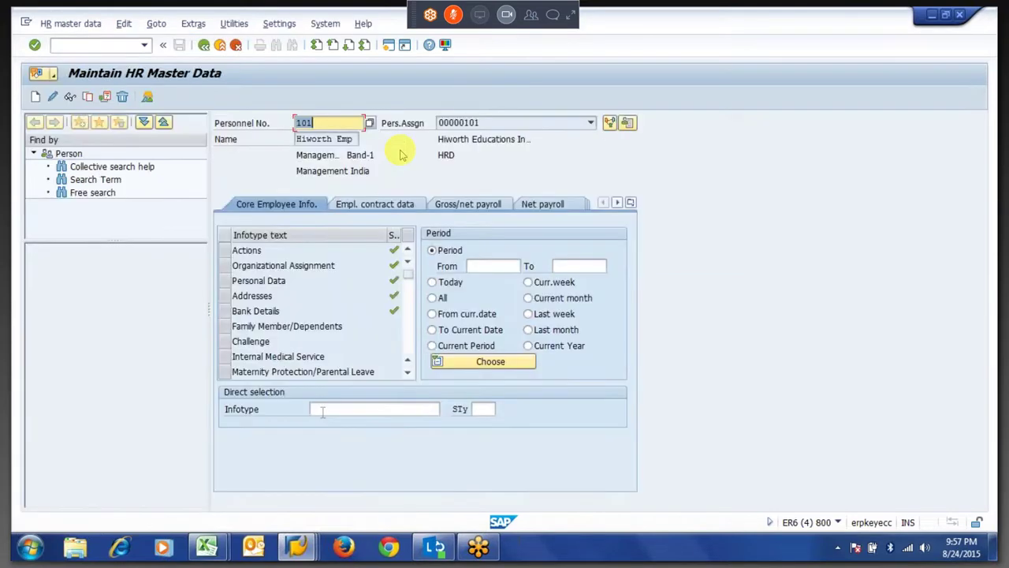
# Open infotype 41 Date Specifications for employee 101 in change mode.
pyautogui.click(323, 410)
pyautogui.write('41')
pyautogui.press('Return')
pyautogui.click(53, 97)
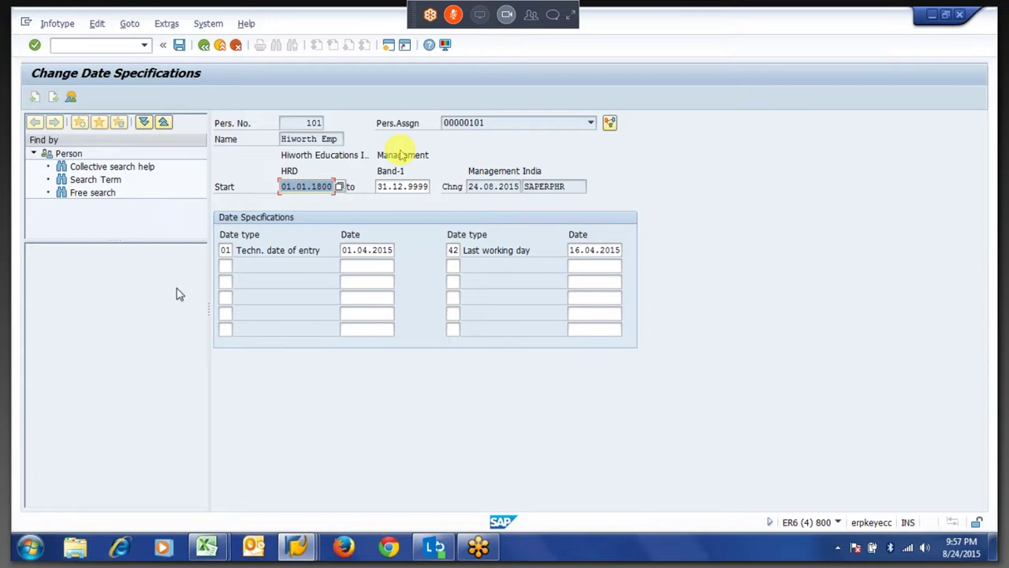
# Review the Date Specifications table's technical entry date type and personnel number 101.
pyautogui.click(229, 266)
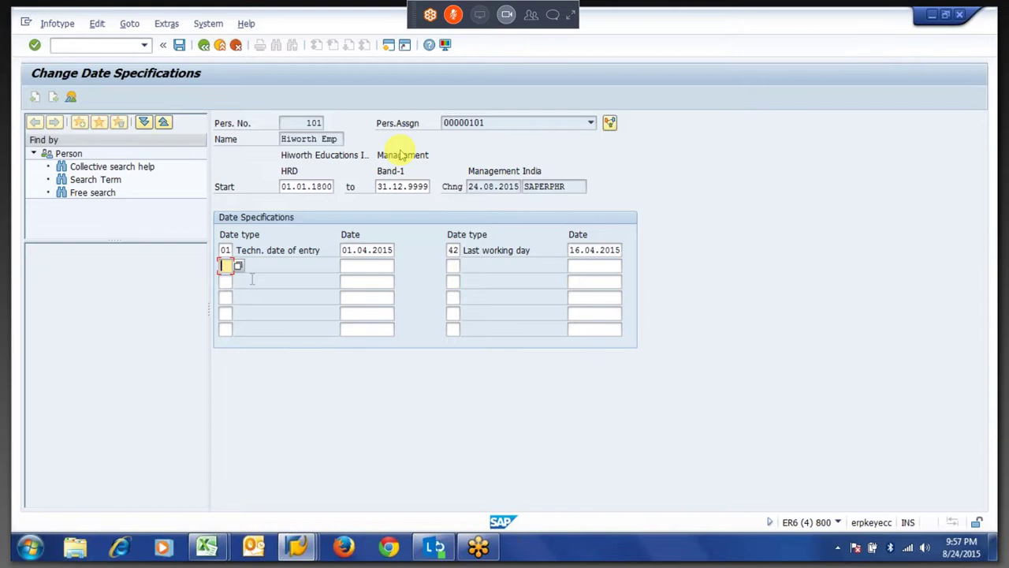
pyautogui.moveTo(329, 250); pyautogui.dragTo(236, 250)
pyautogui.moveTo(305, 124); pyautogui.dragTo(351, 126)
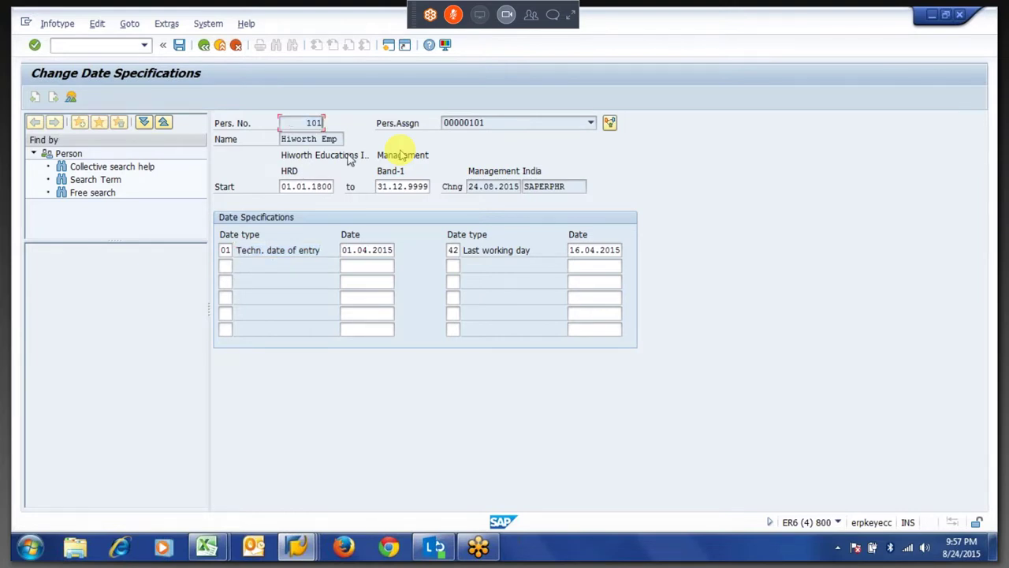
pyautogui.click(229, 266)
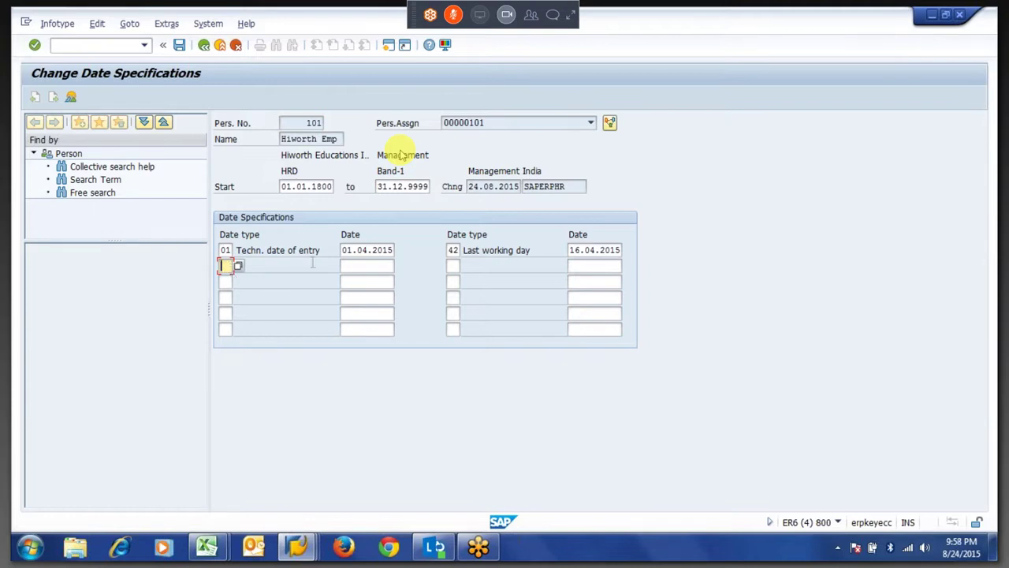
pyautogui.moveTo(324, 249); pyautogui.dragTo(252, 249)
pyautogui.click(241, 250)
pyautogui.click(226, 266)
pyautogui.click(455, 265)
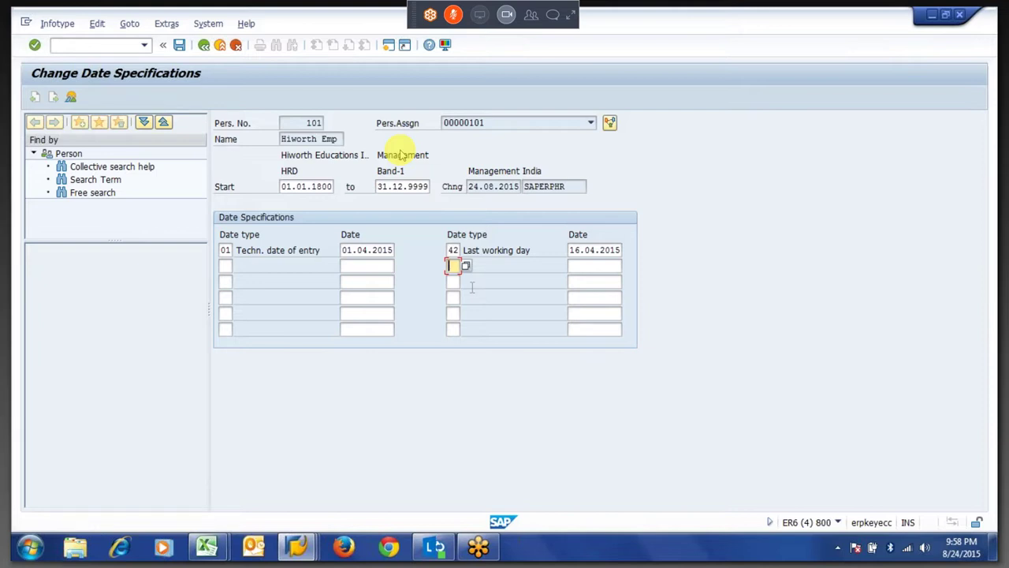
# Check date type 01 (01.04.2015) and type 42 Last working day, then validate the record.
pyautogui.click(226, 250)
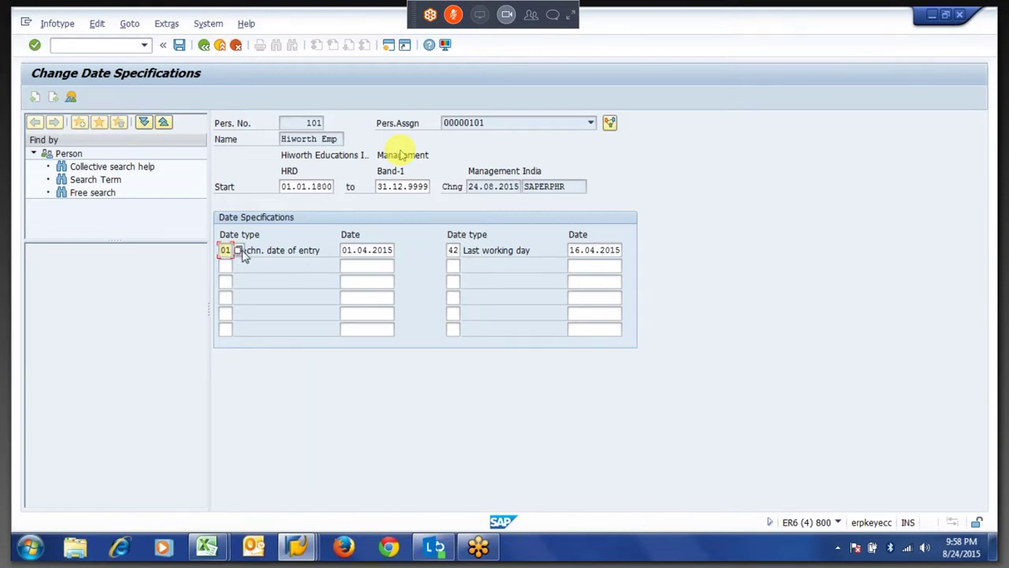
pyautogui.click(345, 250)
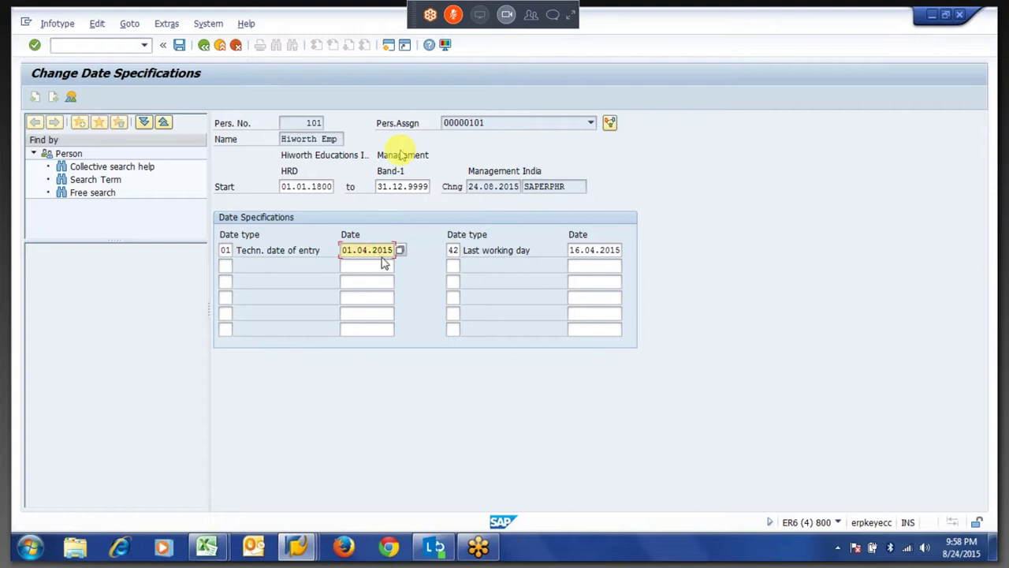
pyautogui.click(451, 250)
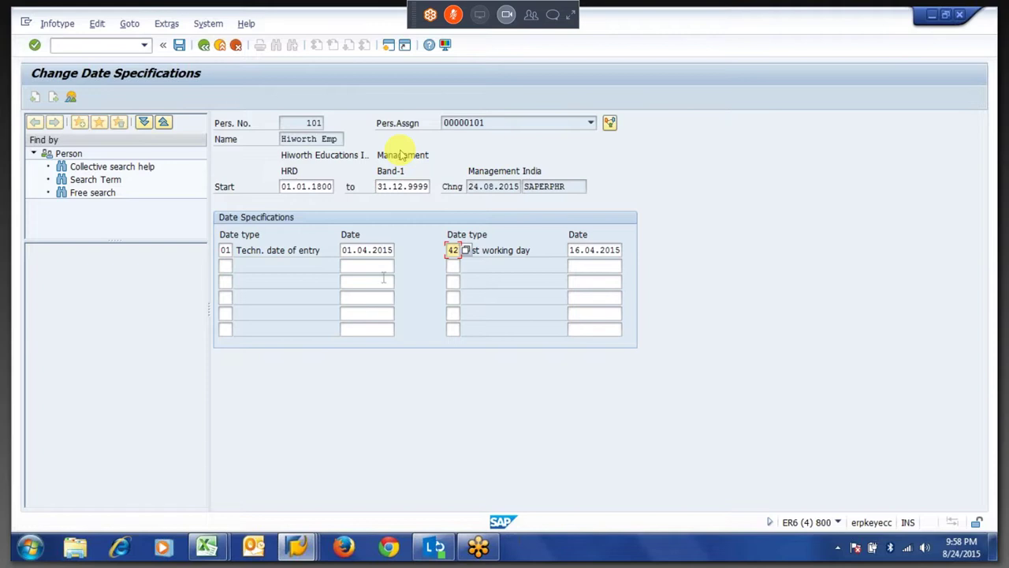
pyautogui.click(225, 267)
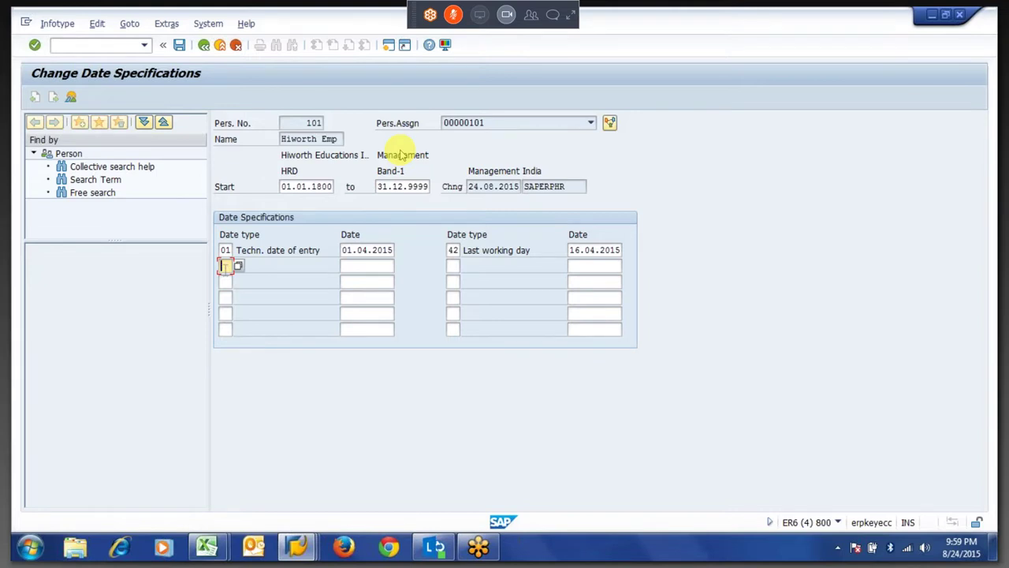
pyautogui.click(446, 269)
pyautogui.click(236, 282)
pyautogui.click(369, 281)
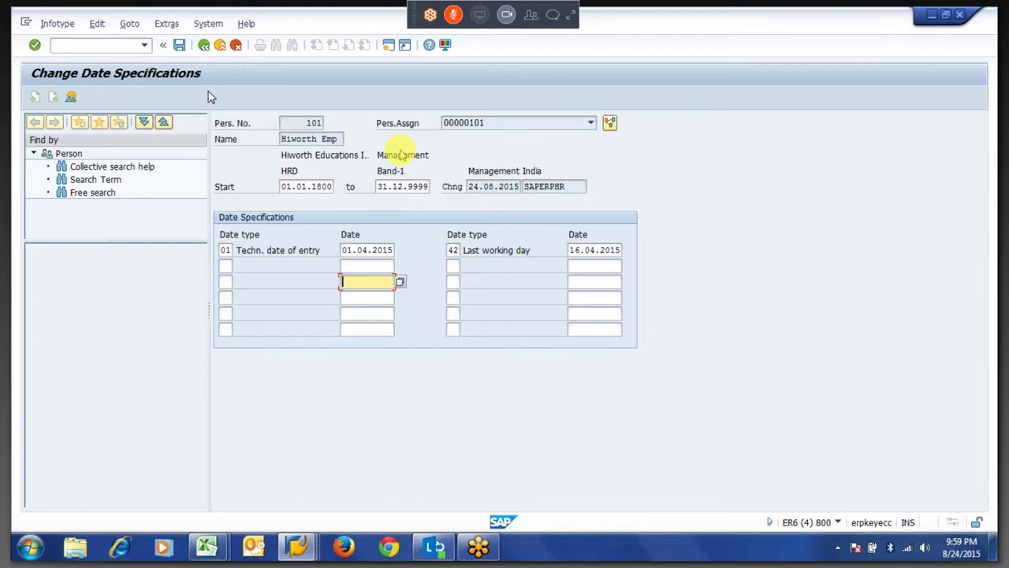
pyautogui.press('Return')
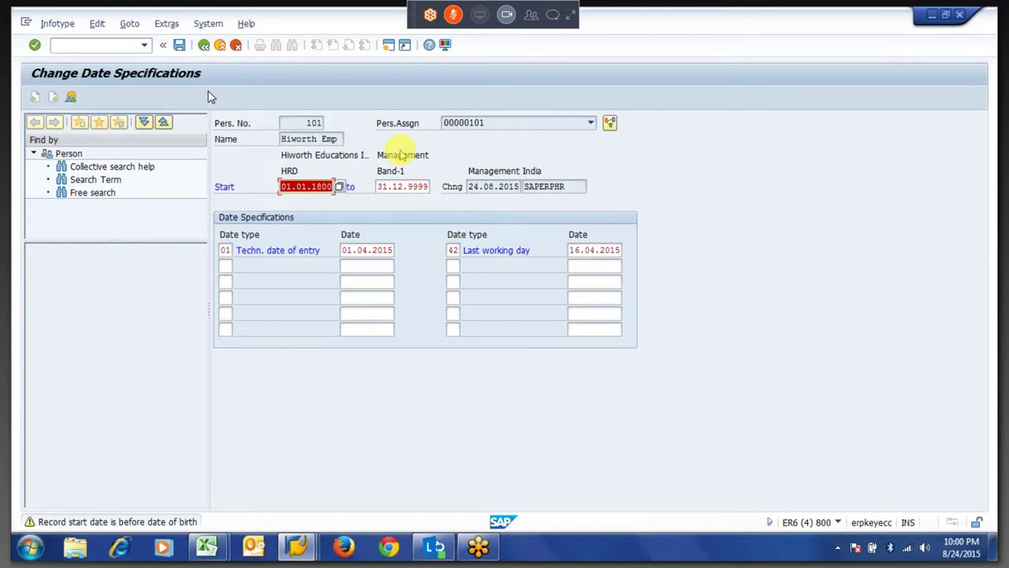
# In the time evaluation log, copy and expand the 01.04.2015 day's processing steps.
pyautogui.hotkey('alt', 'Tab')
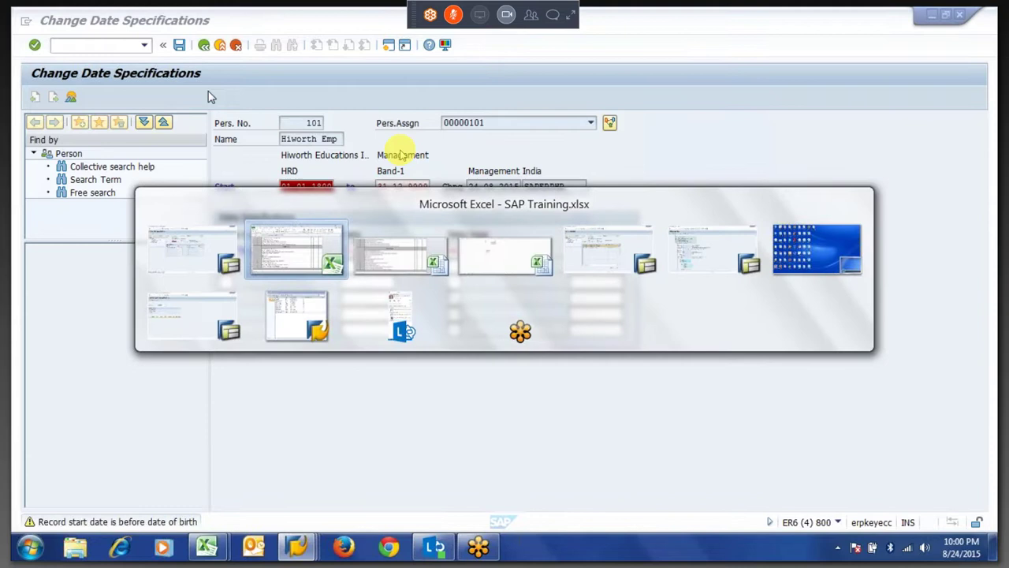
pyautogui.hotkey('alt', 'Tab')
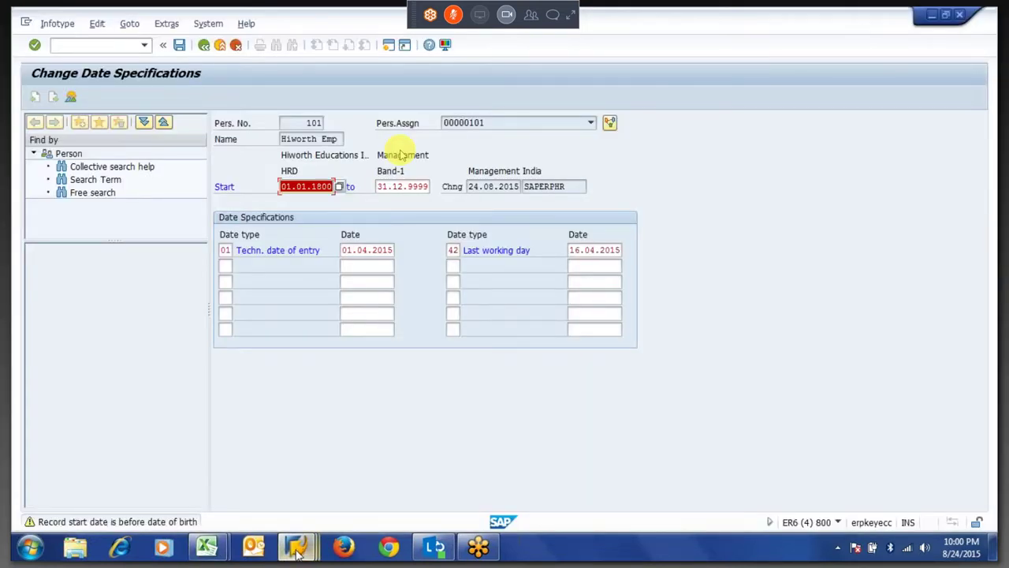
pyautogui.moveTo(297, 550)
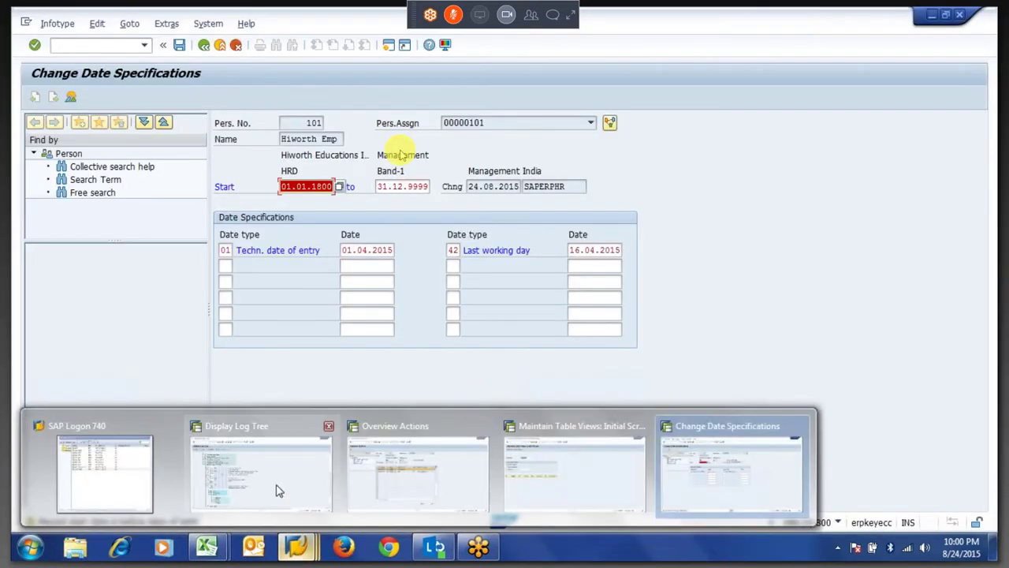
pyautogui.click(276, 490)
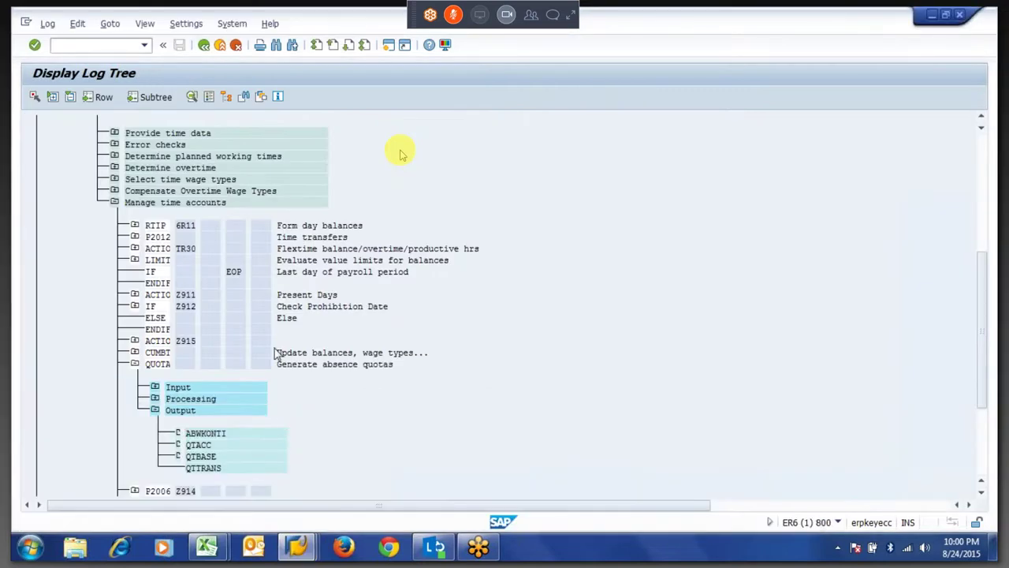
pyautogui.scroll(8, 268, 354)
pyautogui.moveTo(105, 226); pyautogui.dragTo(170, 230)
pyautogui.hotkey('ctrl', 'c')
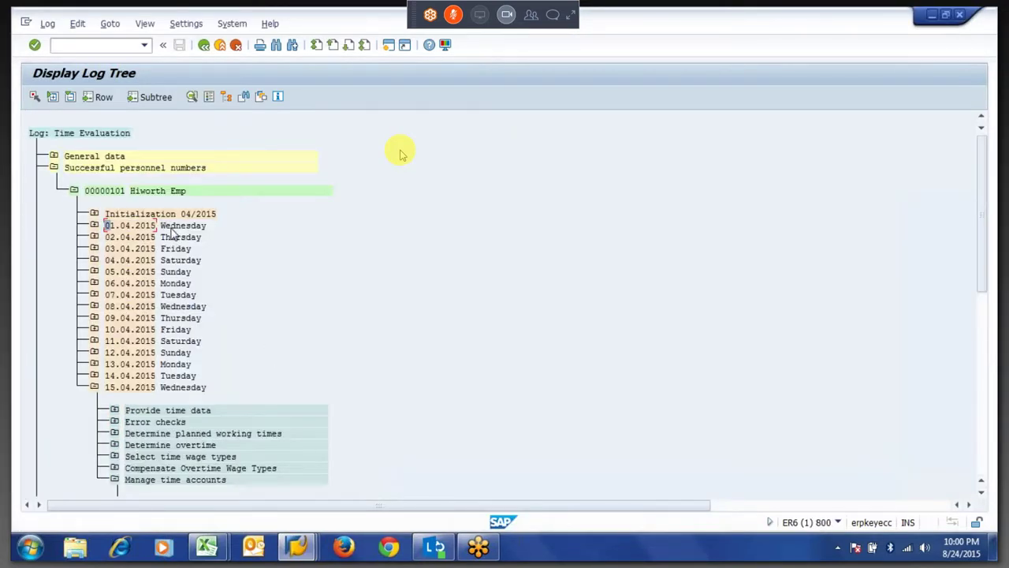
pyautogui.click(94, 227)
pyautogui.click(94, 227)
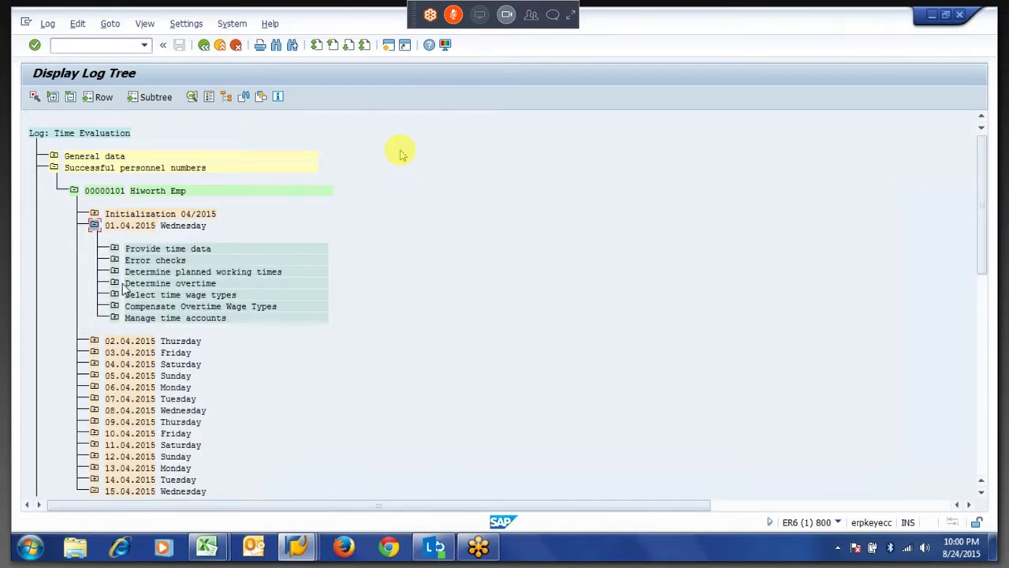
pyautogui.press('F3')
# Review the record's start date, end date 31.12.9999 and empty date rows, then exit.
pyautogui.click(294, 186)
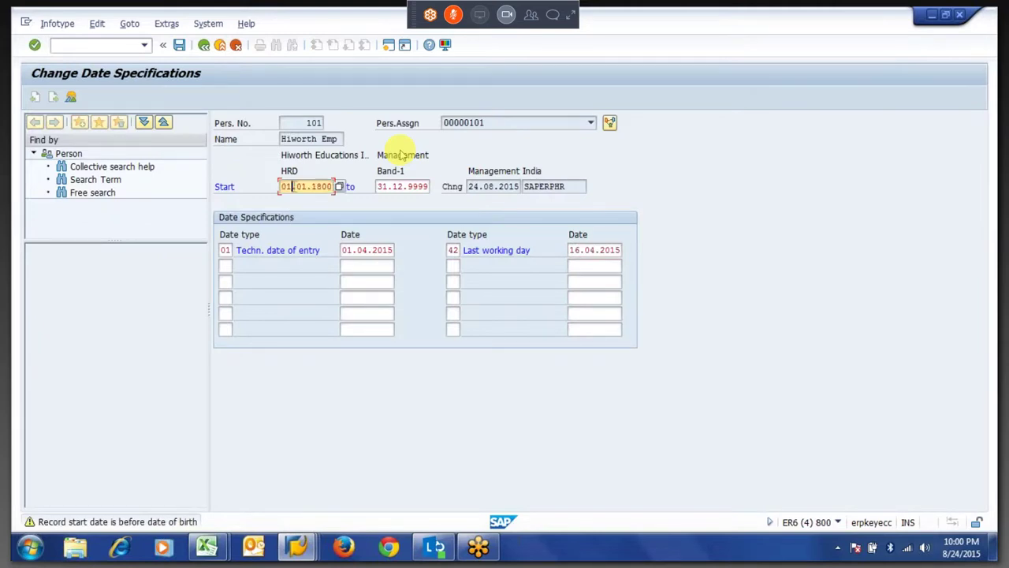
pyautogui.click(397, 187)
pyautogui.click(369, 281)
pyautogui.click(369, 302)
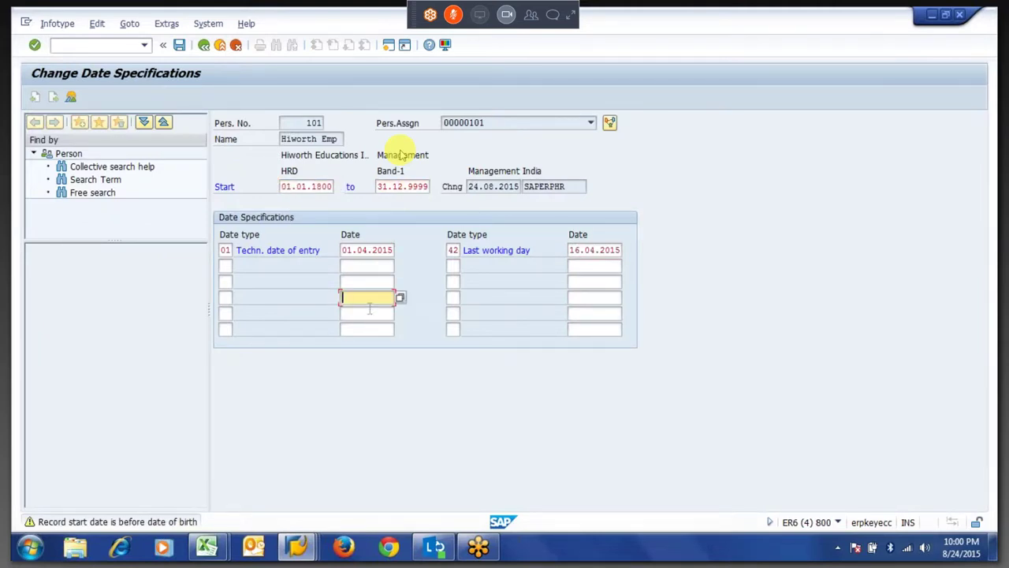
pyautogui.press('Return')
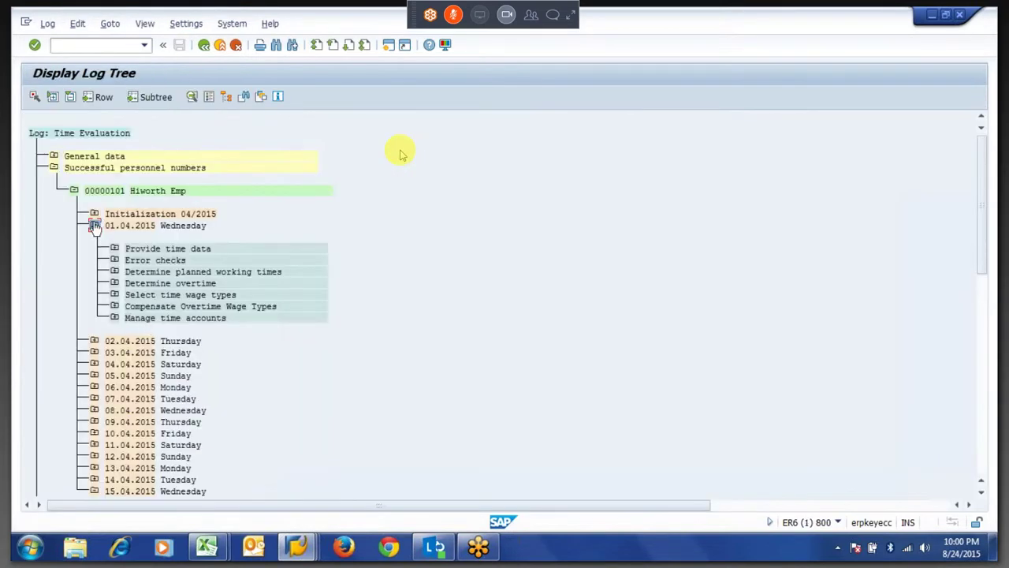
# Mark the 15.04.2015 day in the log and reopen Date Specifications for editing.
pyautogui.click(94, 225)
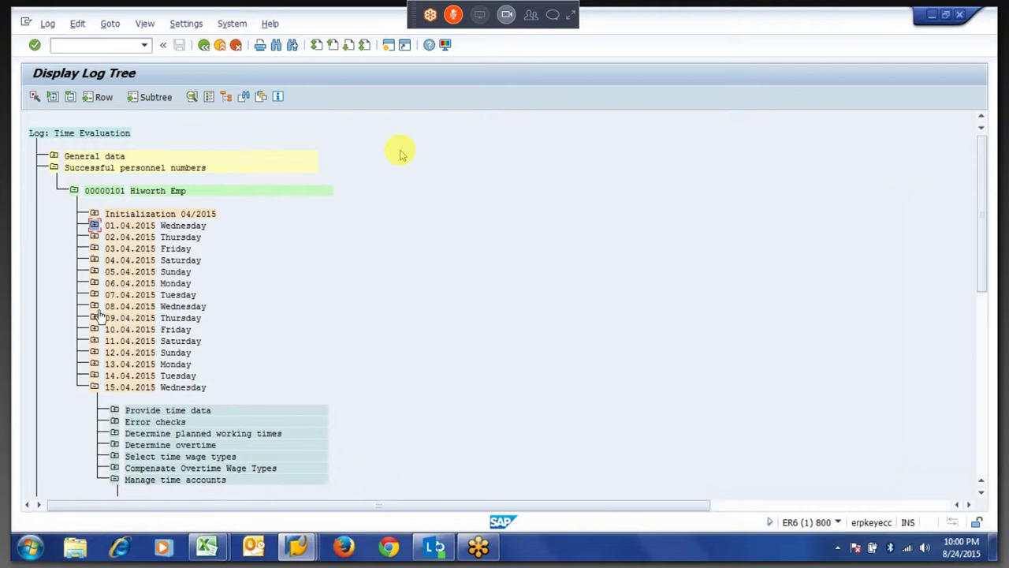
pyautogui.click(95, 387)
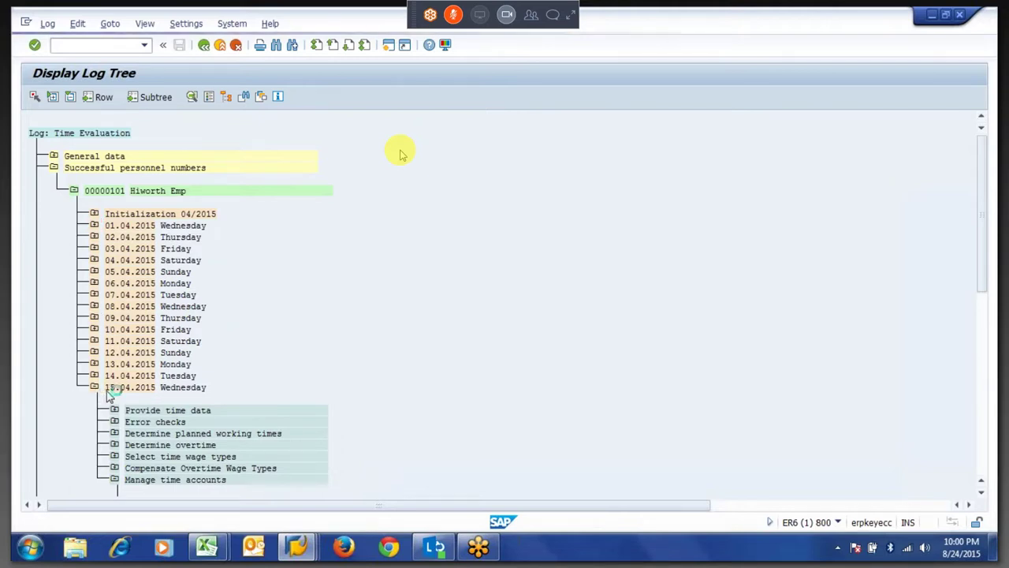
pyautogui.moveTo(134, 397); pyautogui.dragTo(189, 399)
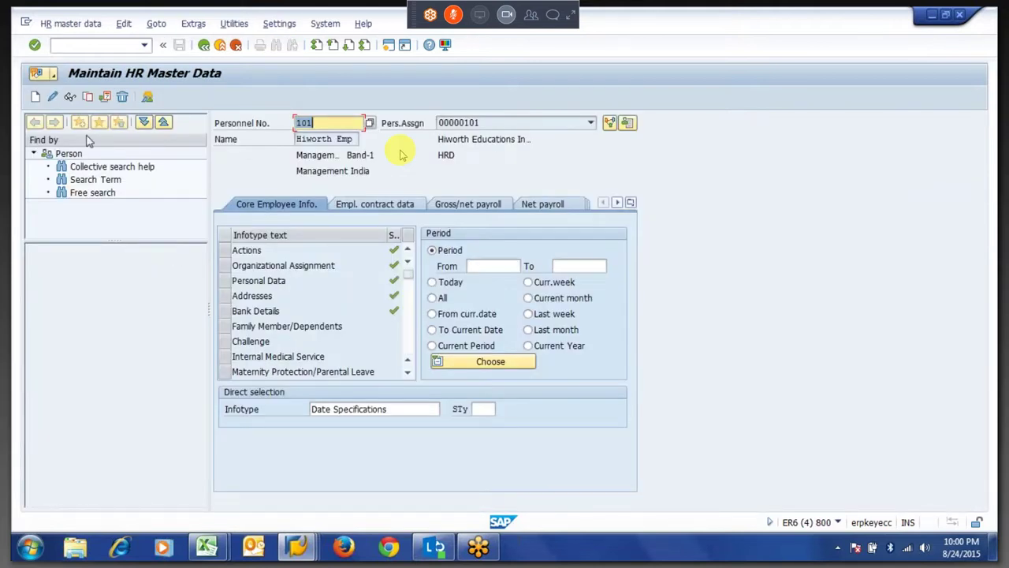
pyautogui.doubleClick(147, 170)
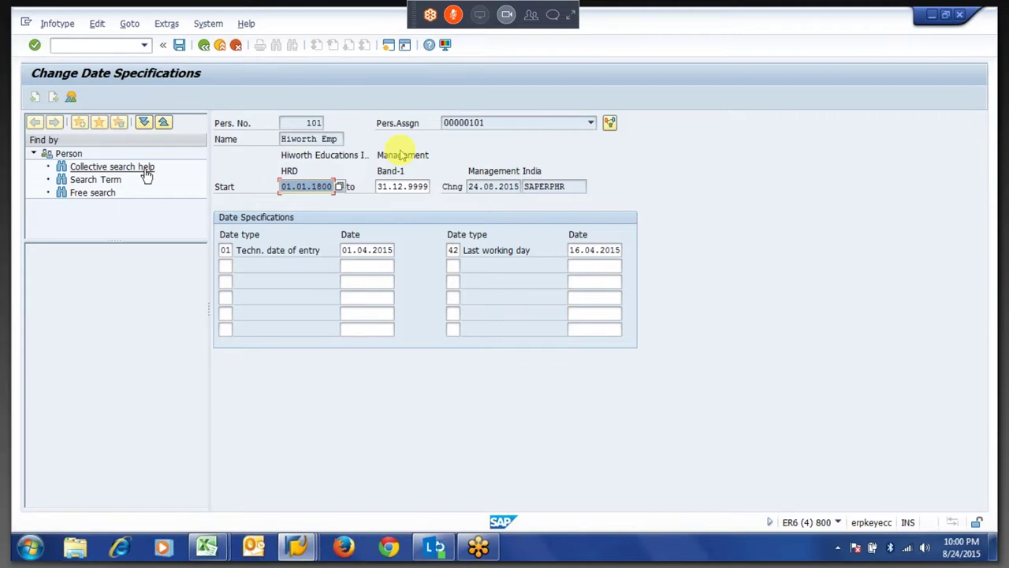
# Try adding a duplicate date type 01, delete it and leave without saving.
pyautogui.click(225, 266)
pyautogui.write('01')
pyautogui.press('Return')
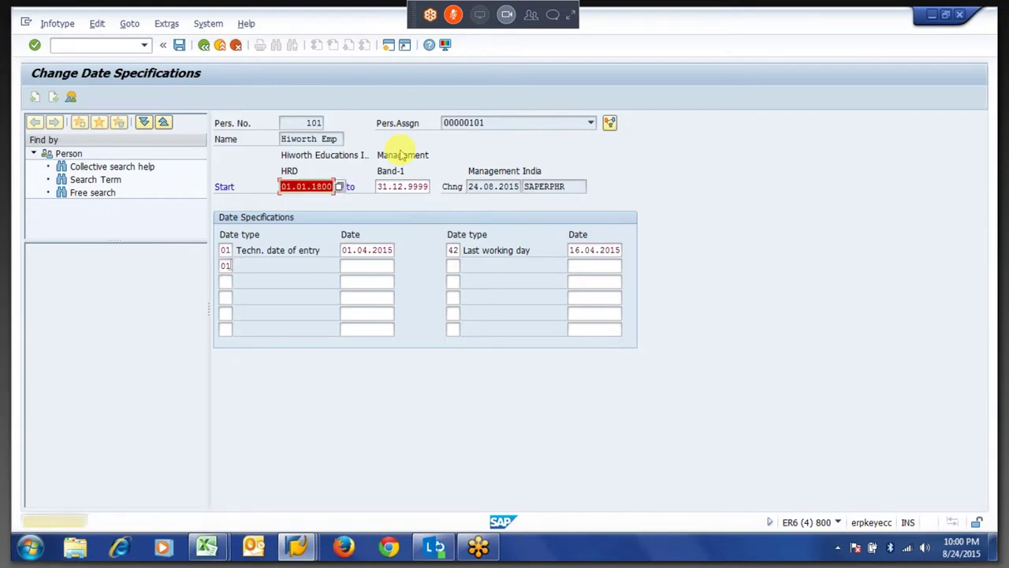
pyautogui.press('Return')
pyautogui.press('Return')
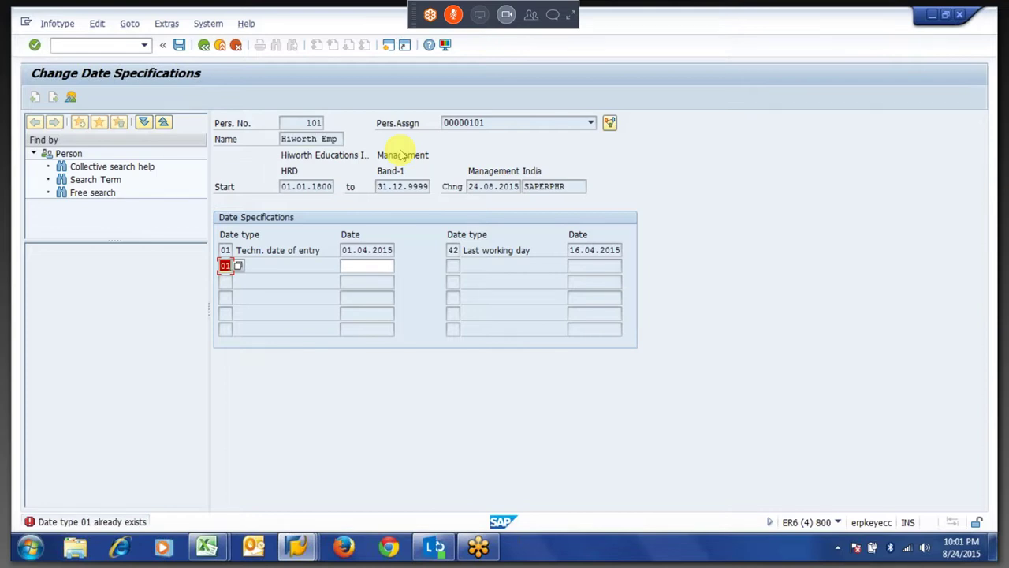
pyautogui.click(230, 268)
pyautogui.press('BackSpace')
pyautogui.press('BackSpace')
pyautogui.press('F3')
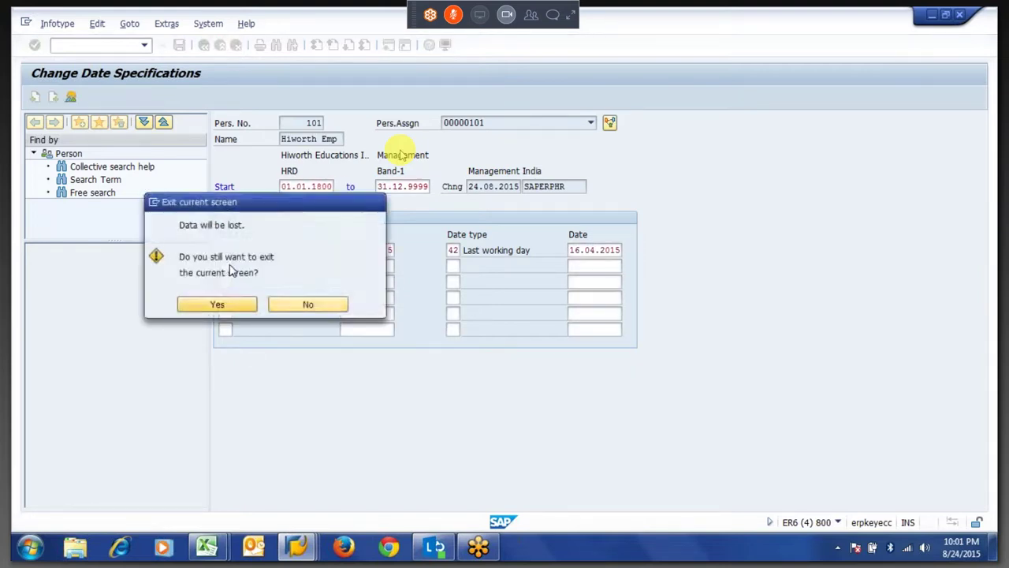
pyautogui.press('Return')
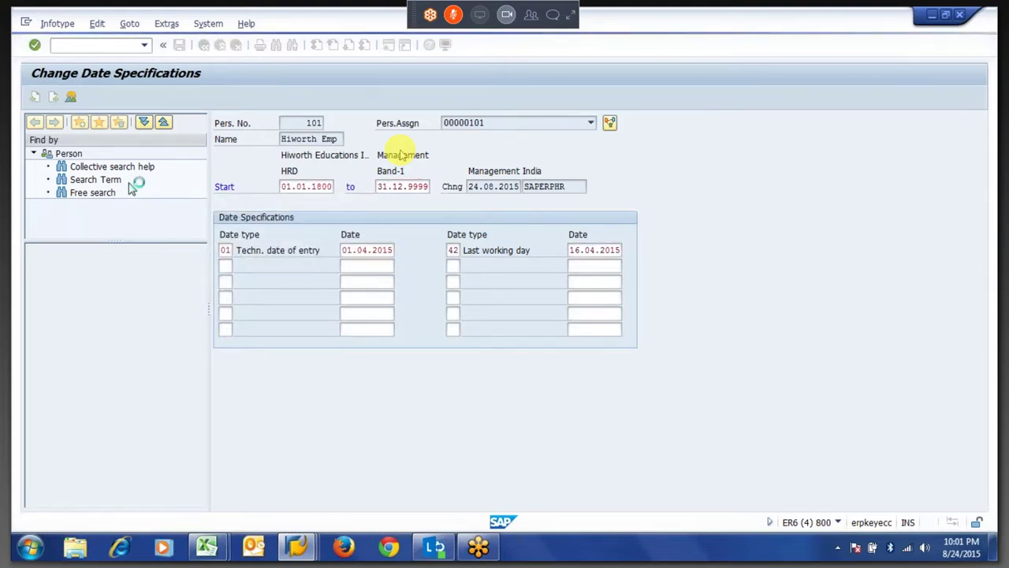
# Reopen the record, set its start to 01.01.2018, save, and return to HR master data.
pyautogui.click(52, 99)
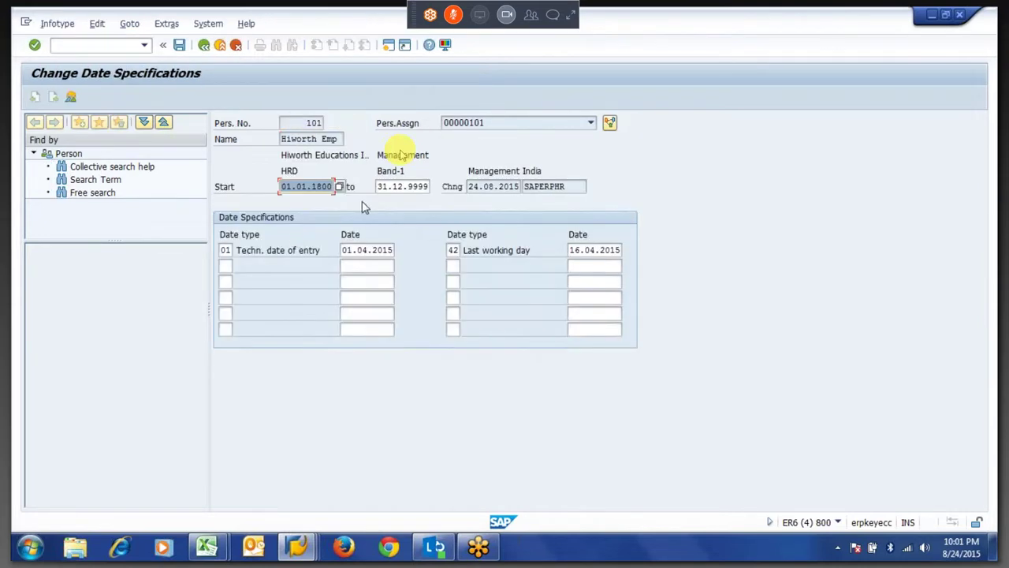
pyautogui.write('01.01.2')
pyautogui.write('018')
pyautogui.press('Return')
pyautogui.hotkey('ctrl', 's')
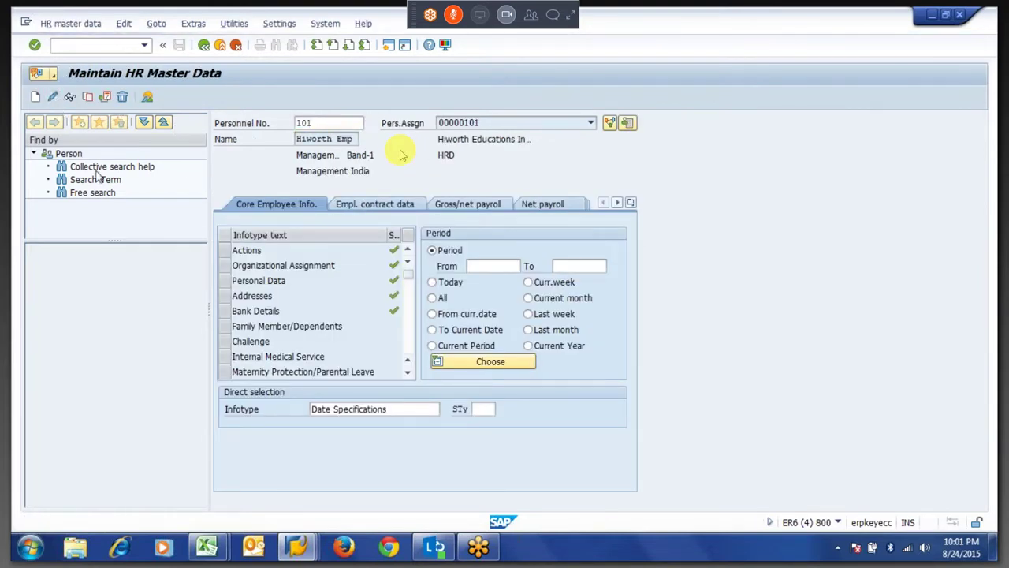
pyautogui.press('F6')
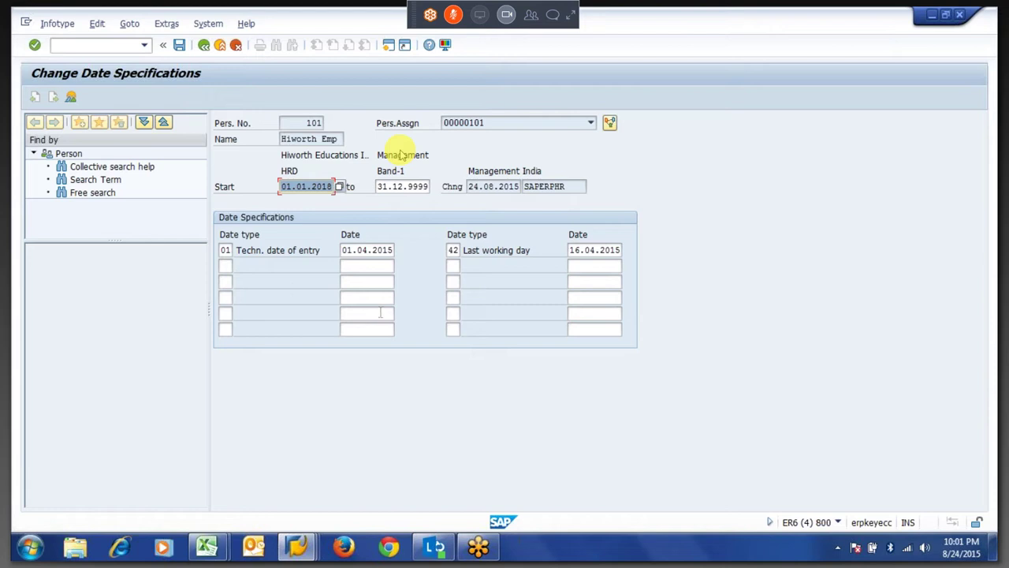
pyautogui.press('F3')
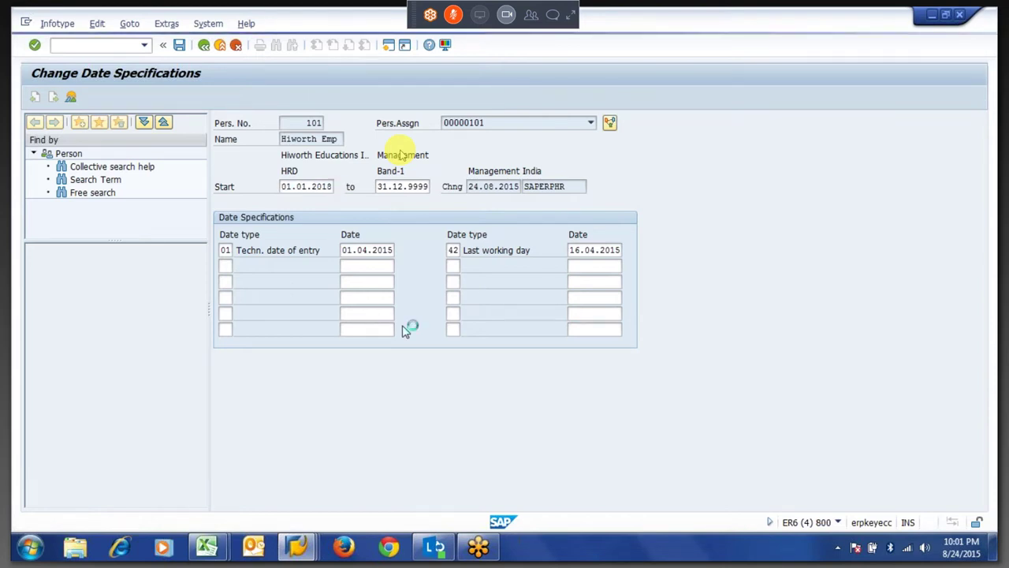
pyautogui.hotkey('alt', 'Tab')
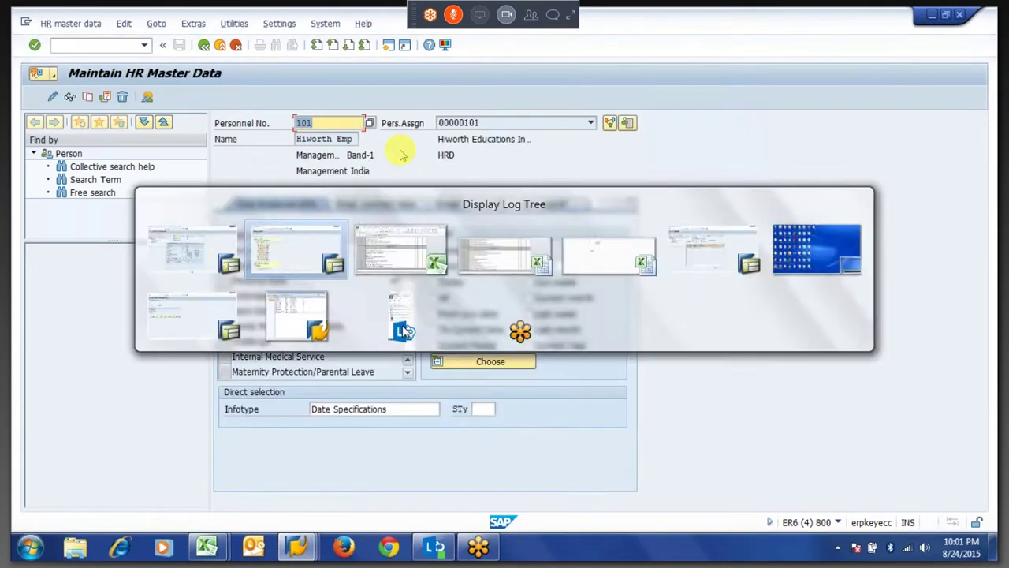
pyautogui.hotkey('alt', 'Tab')
pyautogui.hotkey('alt', 'Tab')
pyautogui.hotkey('alt', 'Tab')
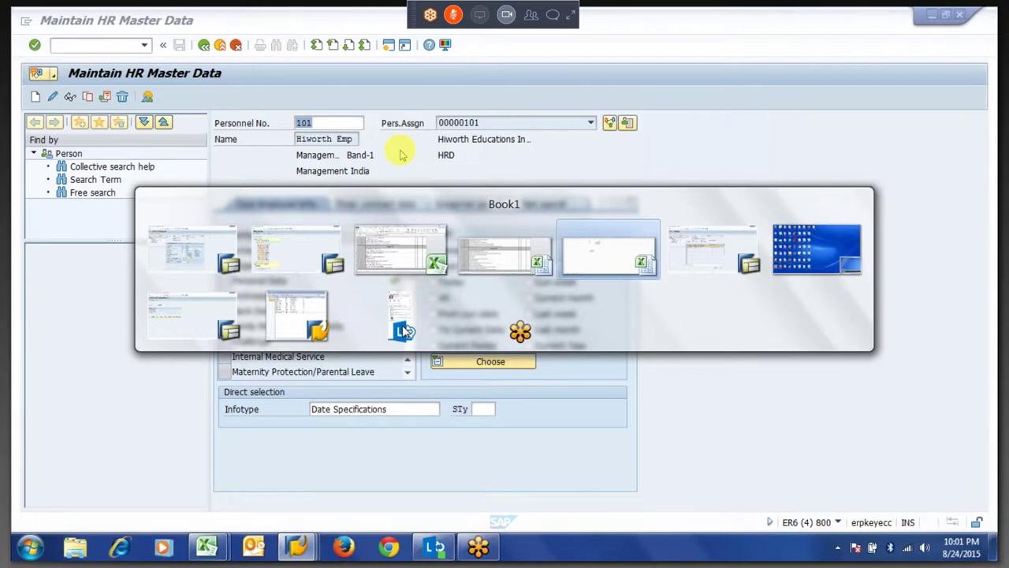
pyautogui.hotkey('alt', 'Tab')
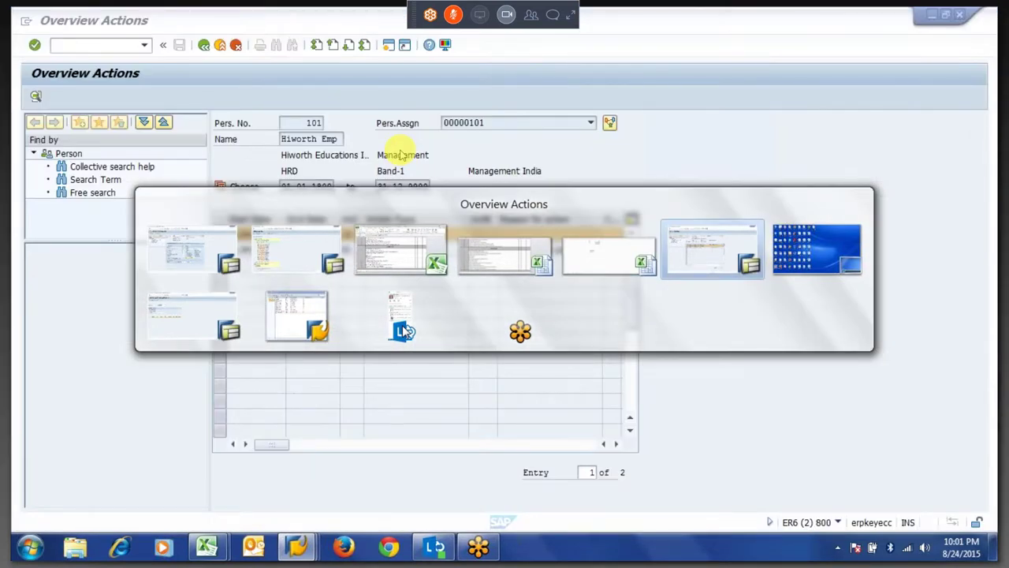
# Switch to the PT60 session and re-run time evaluation to show its log.
pyautogui.hotkey('alt', 'Tab')
pyautogui.hotkey('alt', 'Tab')
pyautogui.hotkey('alt', 'Tab')
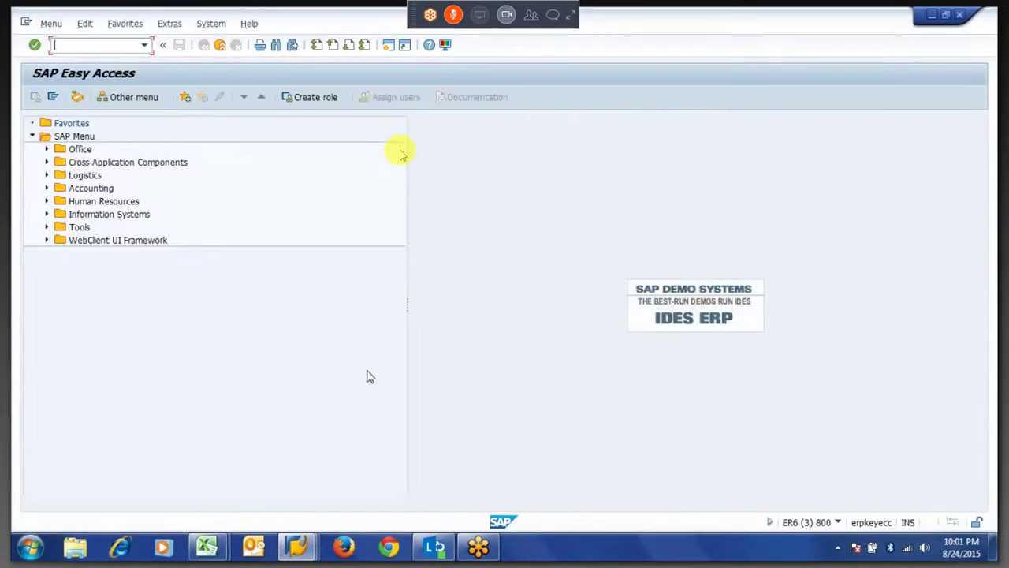
pyautogui.moveTo(297, 547)
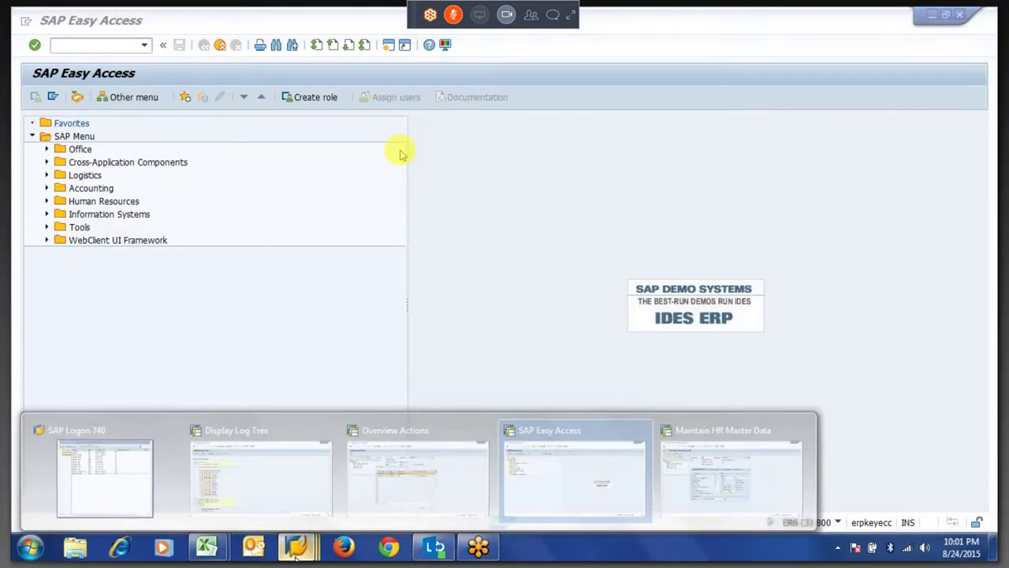
pyautogui.click(266, 477)
pyautogui.press('F3')
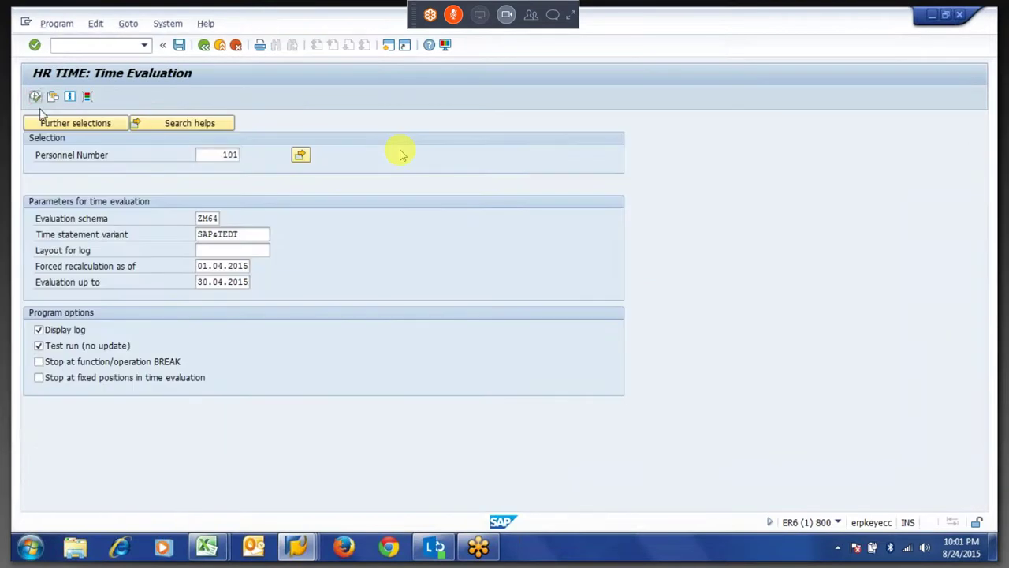
pyautogui.click(54, 167)
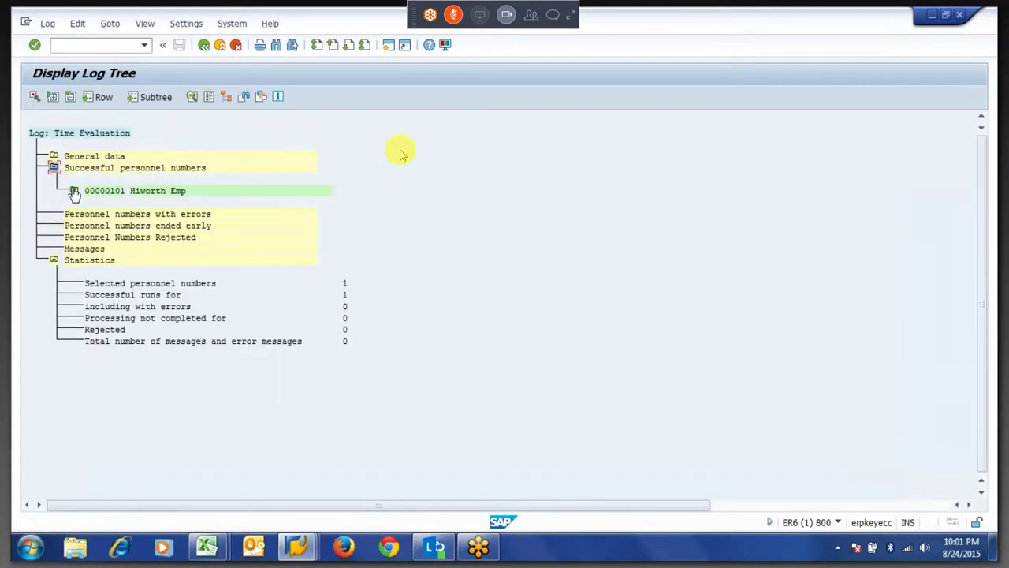
# Expand 101 > 15.04.2015 > Manage time accounts and inspect the Call rule Z908 detail.
pyautogui.click(74, 191)
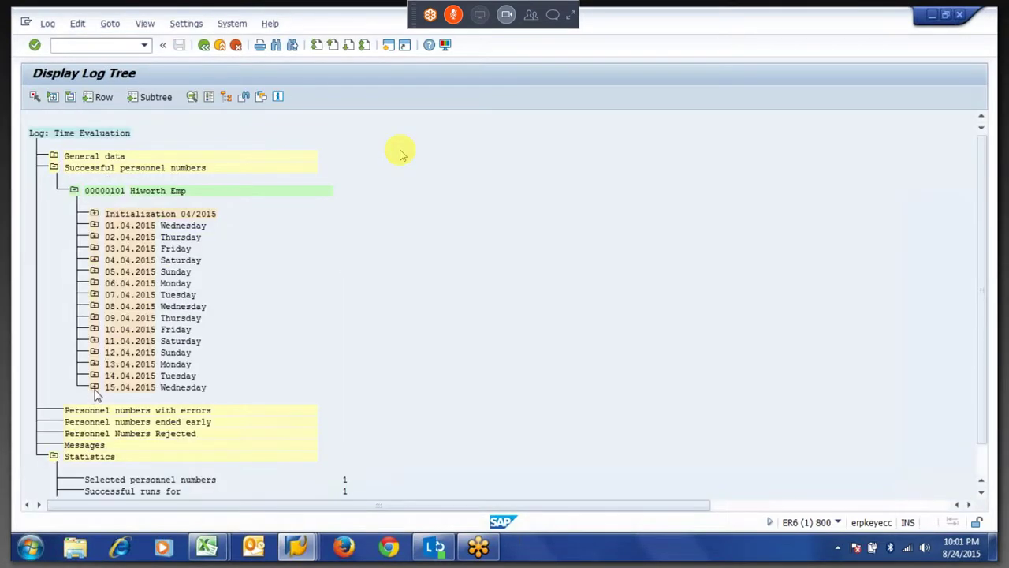
pyautogui.click(94, 387)
pyautogui.click(114, 468)
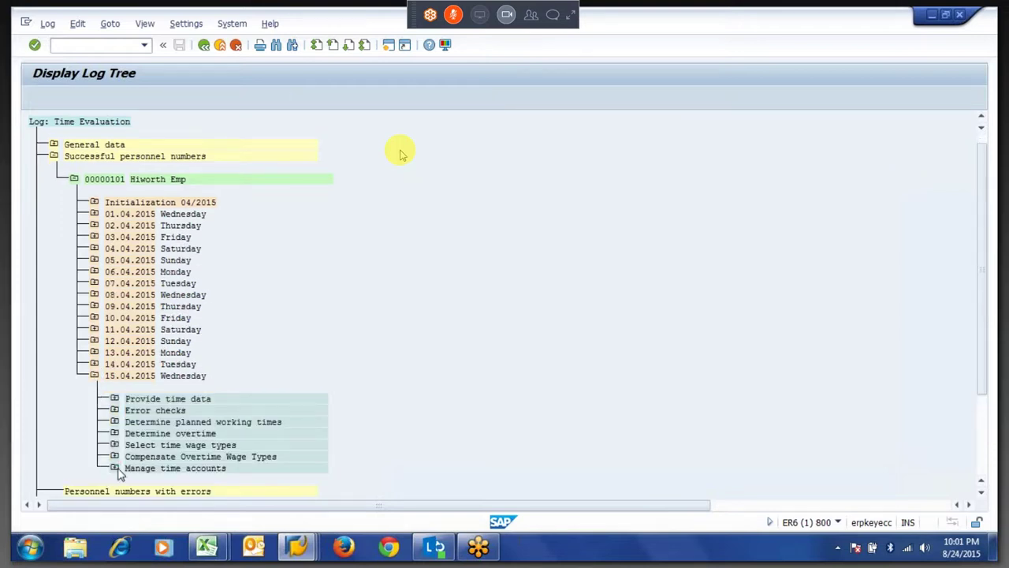
pyautogui.click(196, 427)
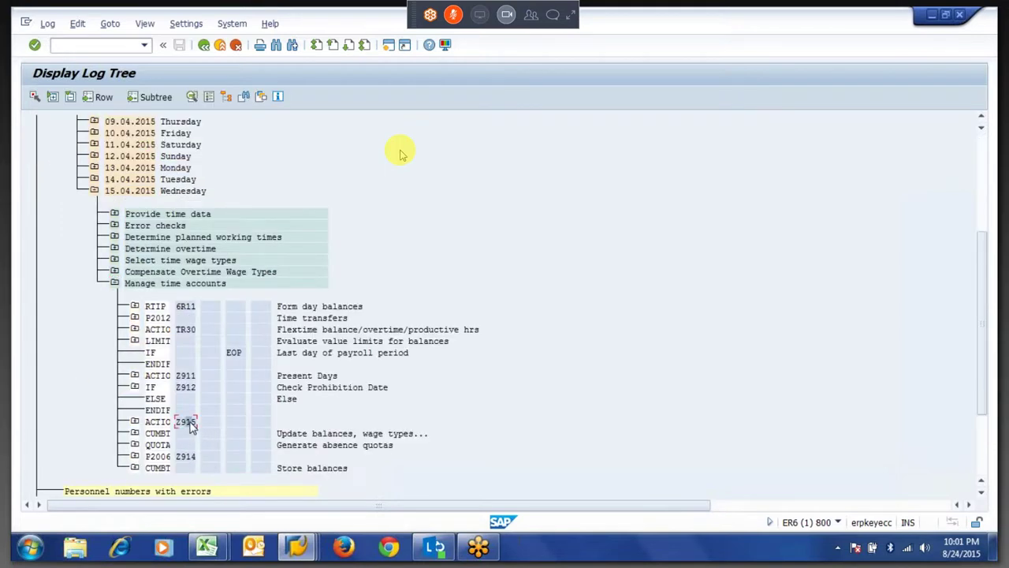
pyautogui.click(134, 387)
pyautogui.click(156, 432)
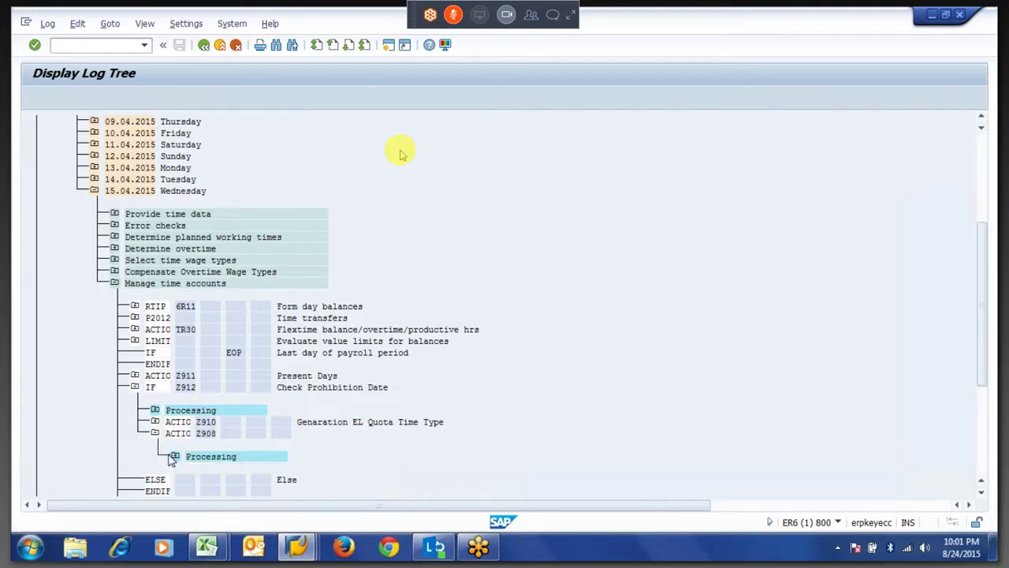
pyautogui.click(174, 456)
pyautogui.doubleClick(249, 468)
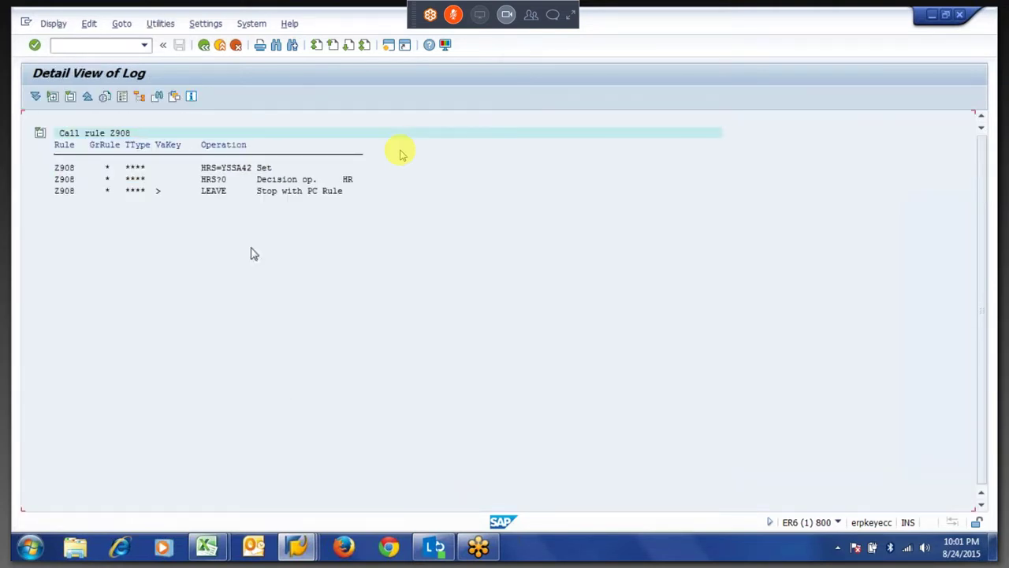
pyautogui.click(221, 194)
pyautogui.press('F3')
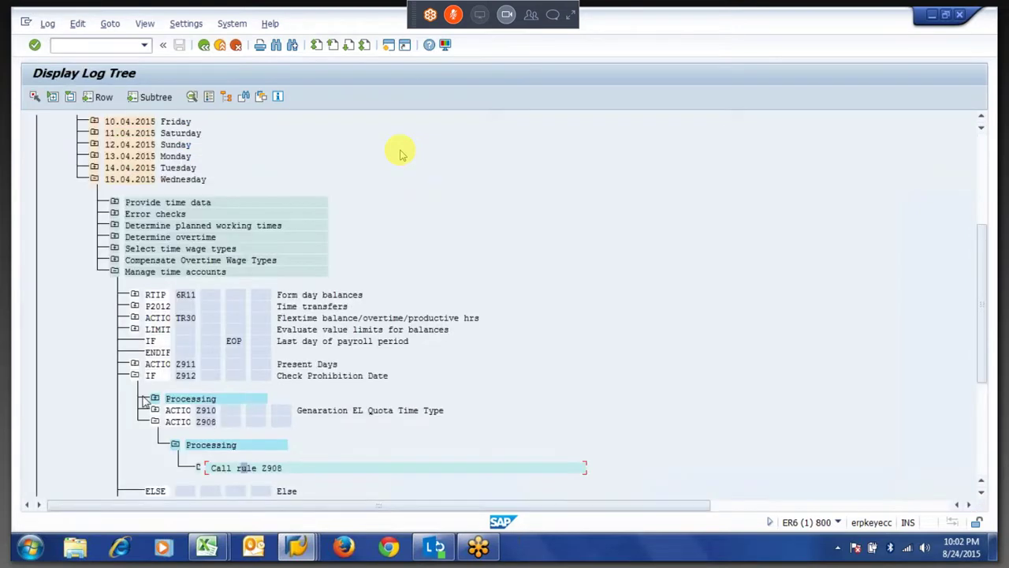
# Expand Generate absence quotas > Output and view the ABWKONTI quota table.
pyautogui.click(135, 375)
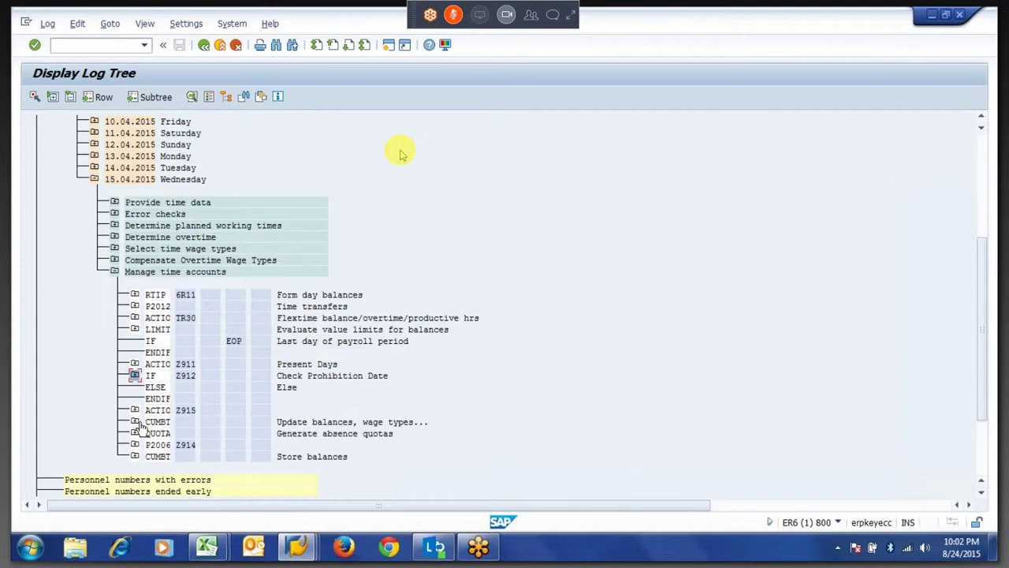
pyautogui.click(135, 433)
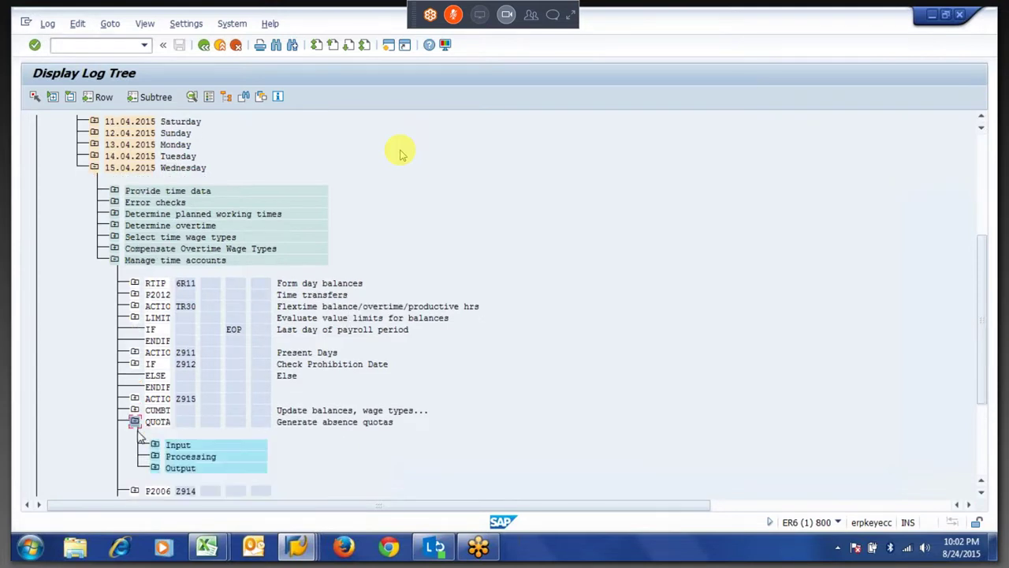
pyautogui.click(155, 468)
pyautogui.doubleClick(211, 431)
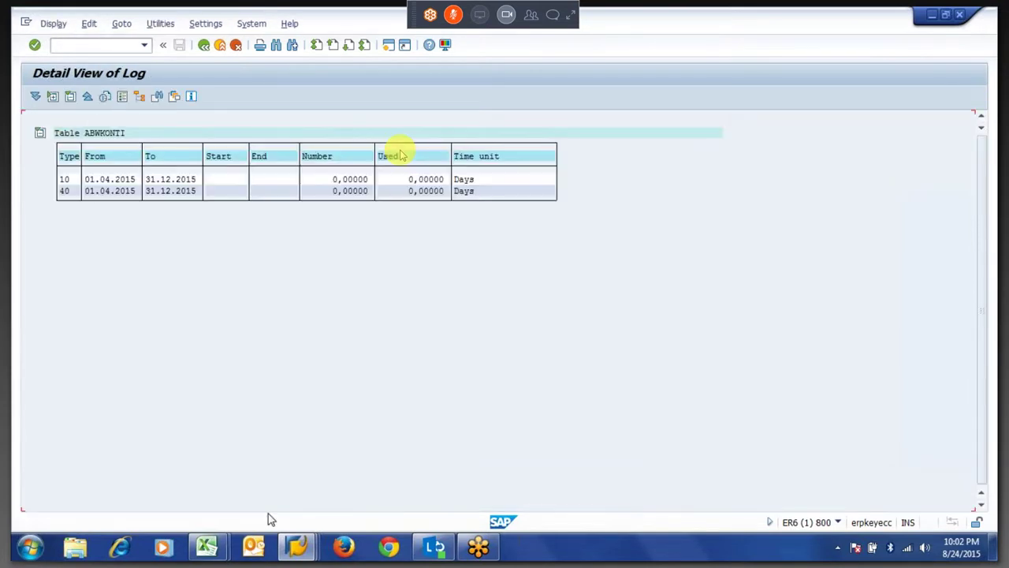
pyautogui.press('F3')
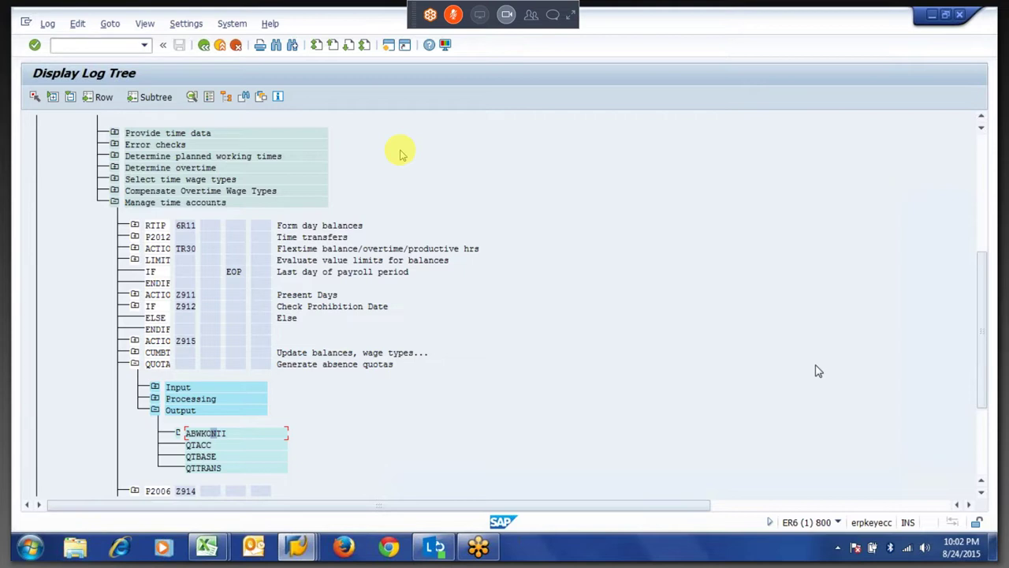
# Expand the full GoToMeeting control panel and leave the time evaluation log tree with F3.
pyautogui.click(567, 17)
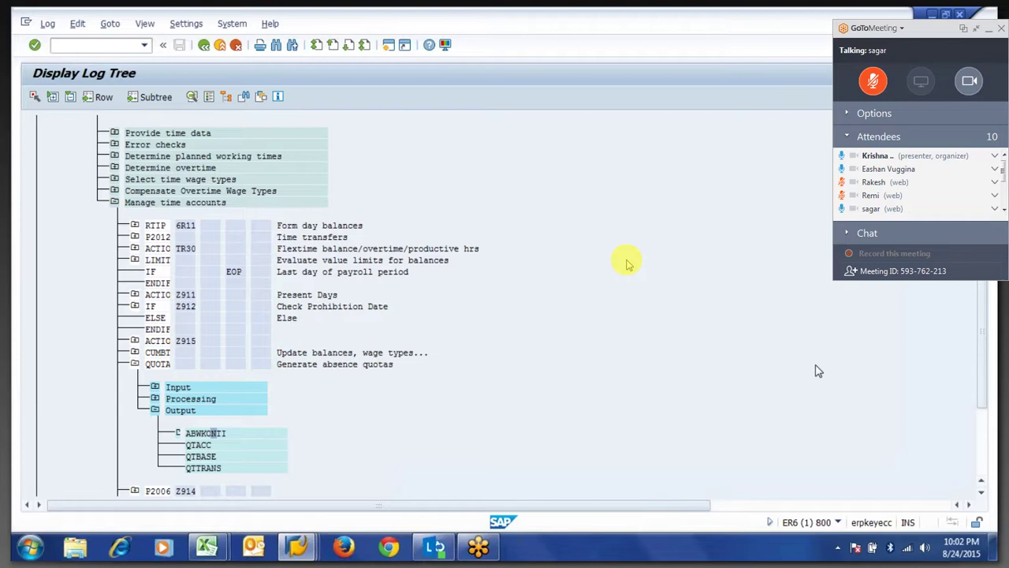
pyautogui.press('F3')
# Start SM30 and try displaying table view V_T555Y, which is rejected as not in the Dictionary.
pyautogui.write('sm30')
pyautogui.press('Return')
pyautogui.press('End')
pyautogui.press('BackSpace')
pyautogui.press('BackSpace')
pyautogui.press('BackSpace')
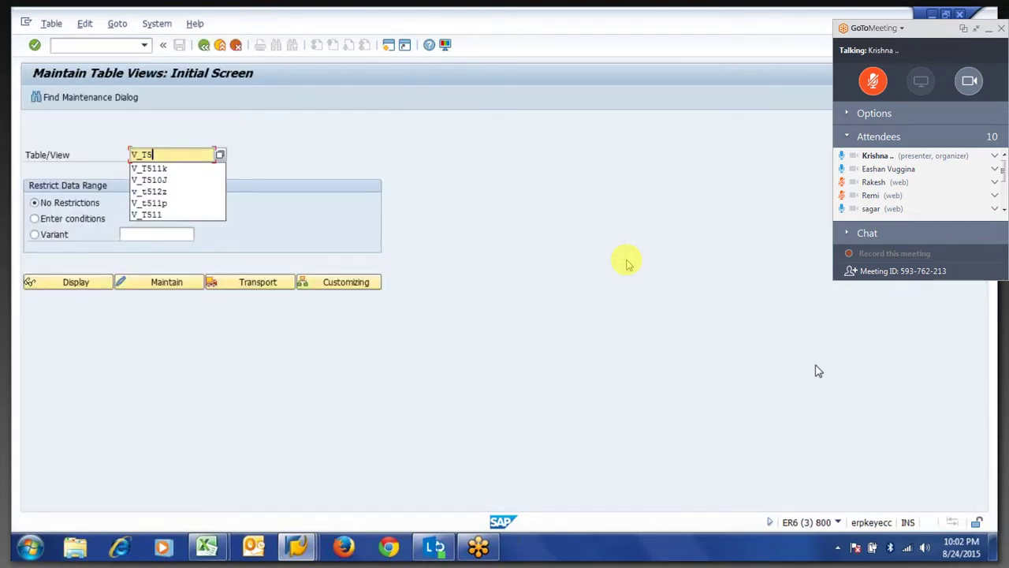
pyautogui.press('BackSpace')
pyautogui.press('BackSpace')
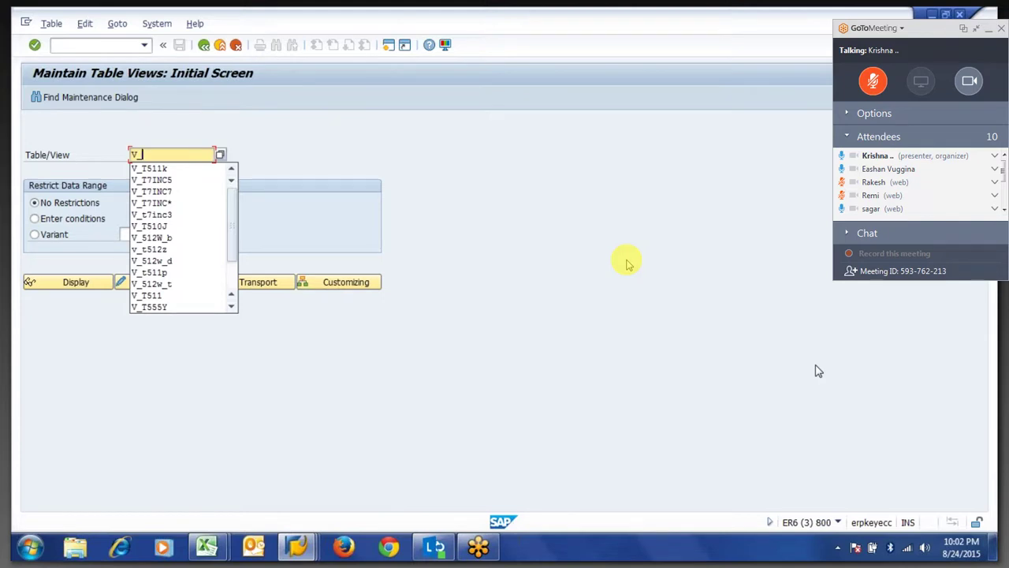
pyautogui.write('t')
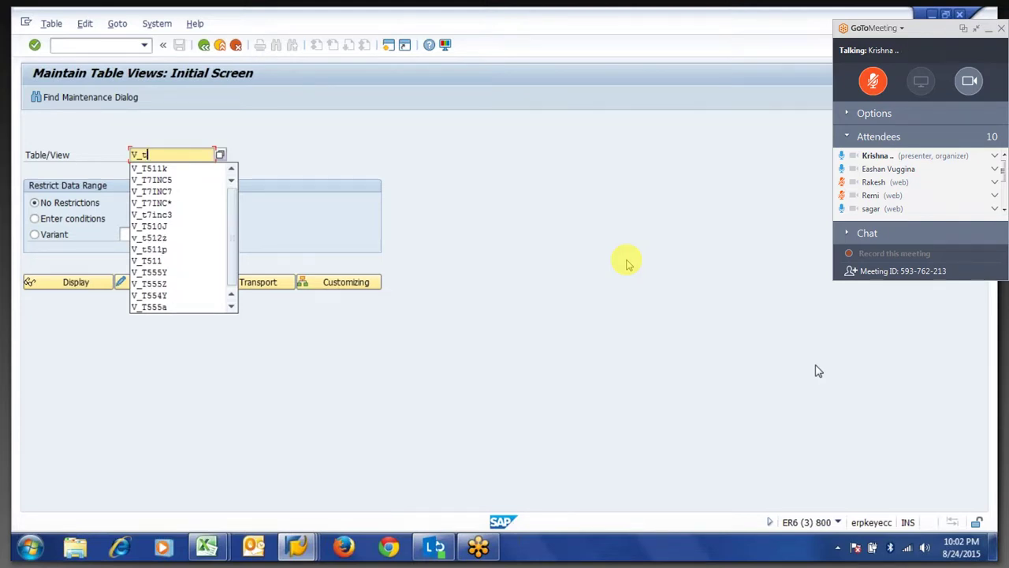
pyautogui.write('5')
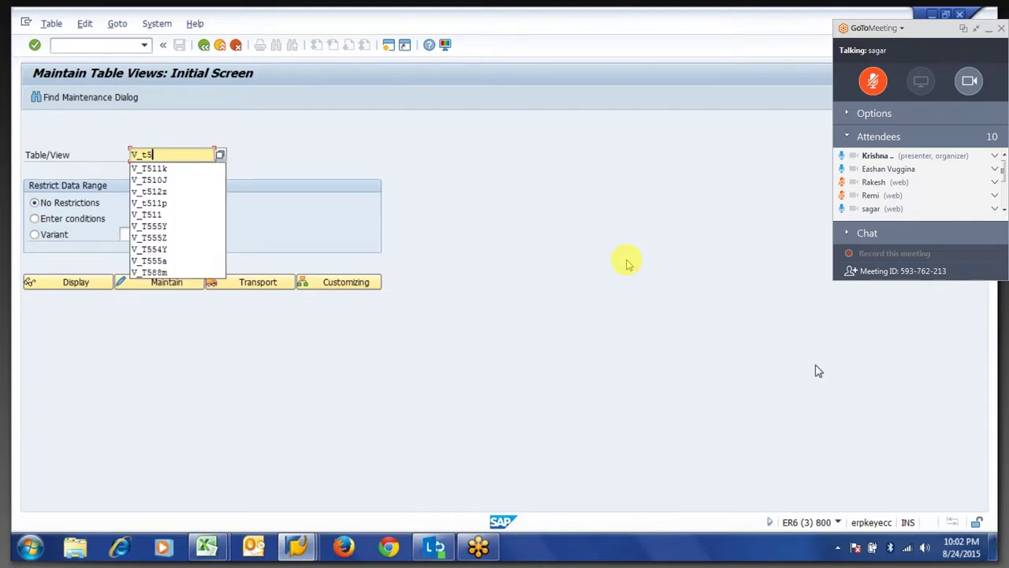
pyautogui.write('1')
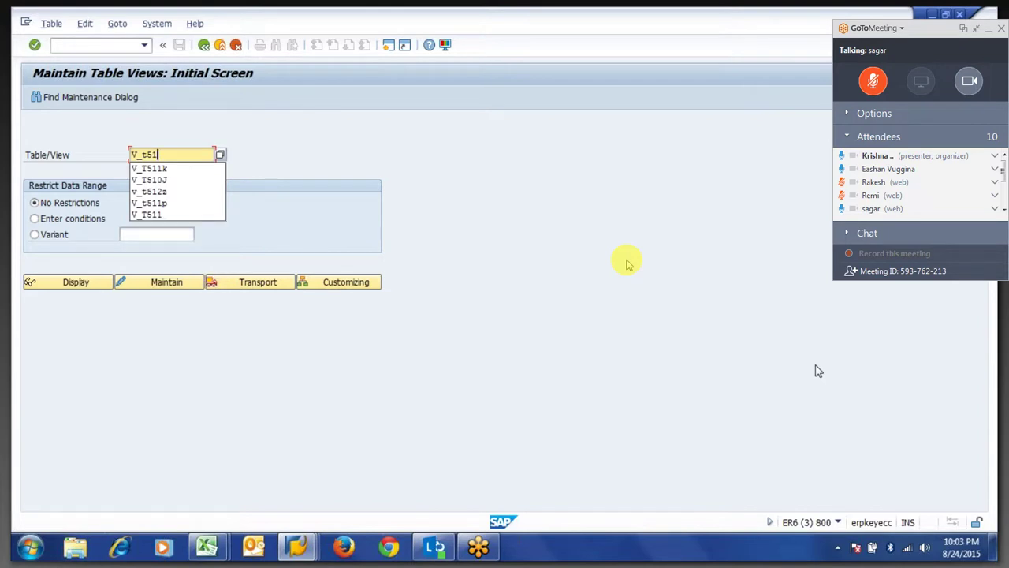
pyautogui.press('BackSpace')
pyautogui.write('1')
pyautogui.press('BackSpace')
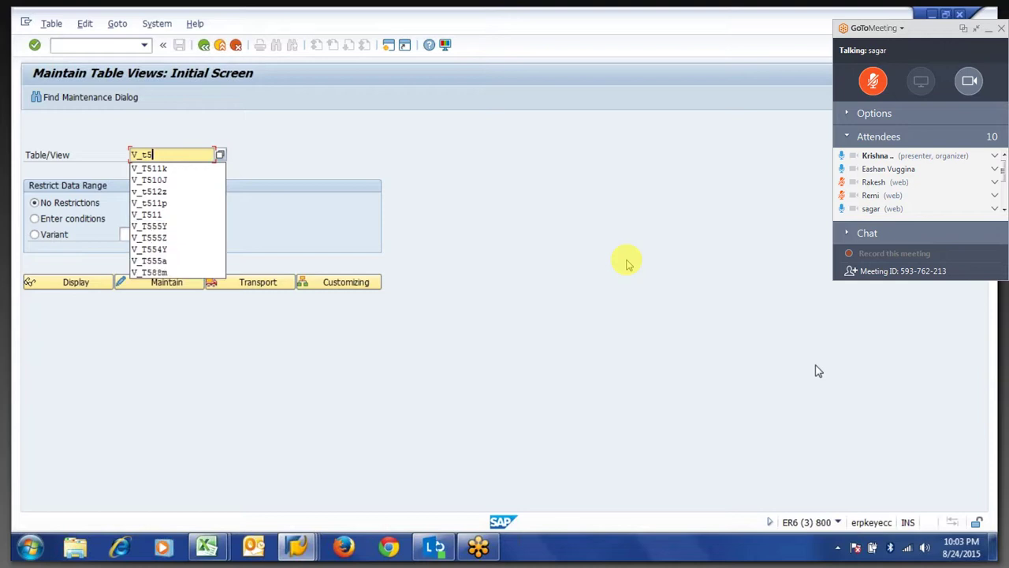
pyautogui.write('55Y')
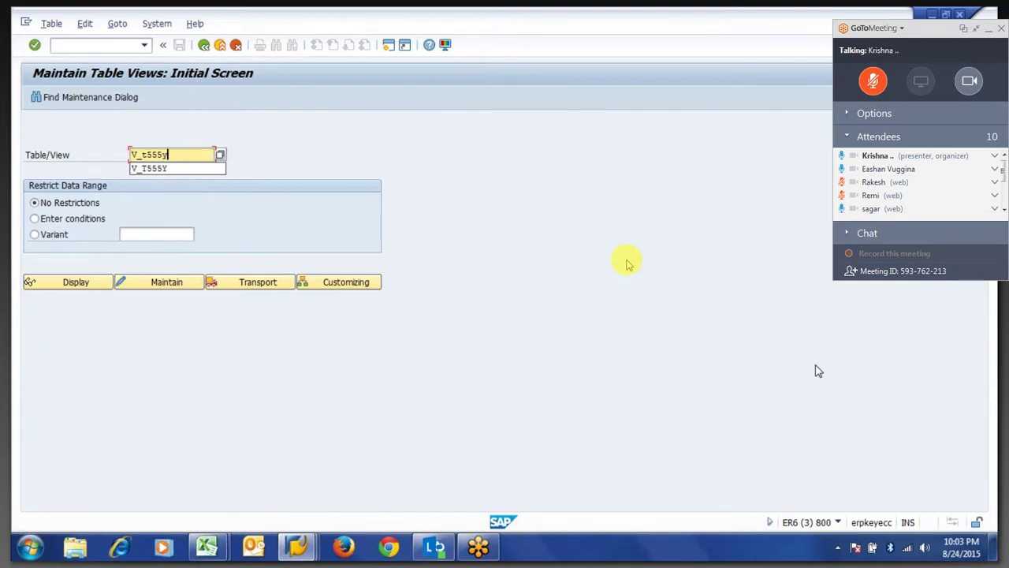
pyautogui.press('Return')
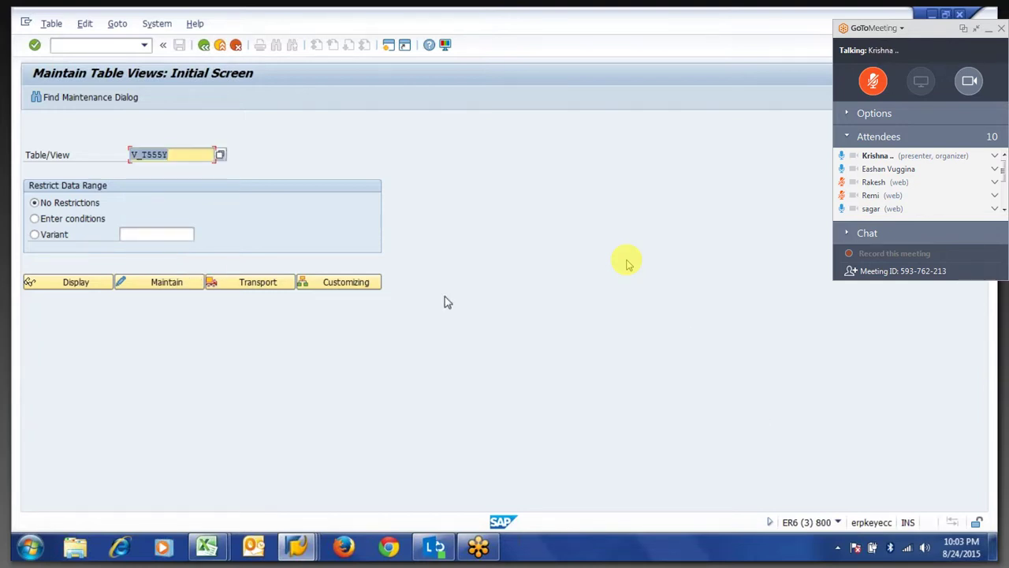
pyautogui.click(68, 288)
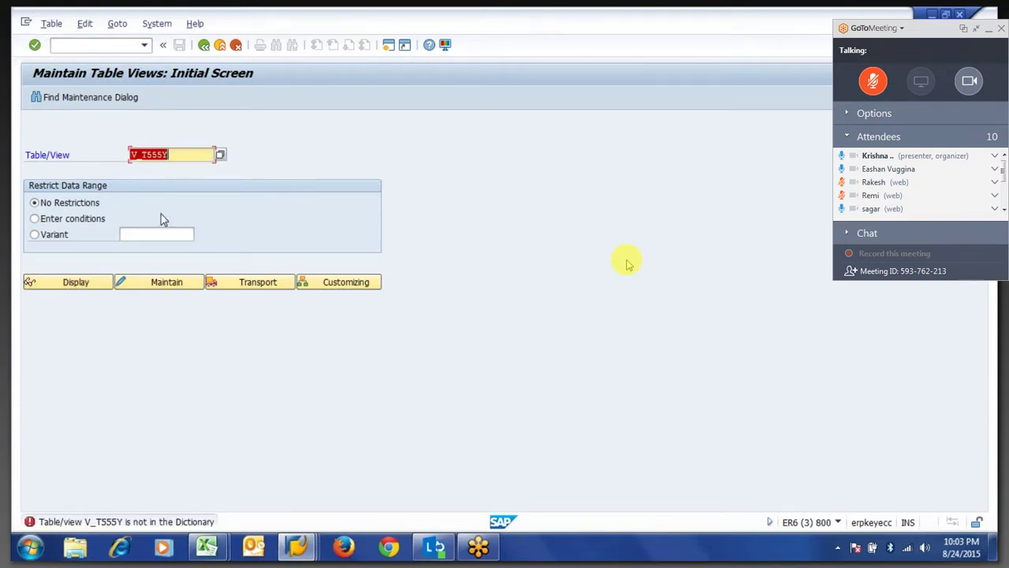
# Correct the table name to T555Y and display its 33 entries.
pyautogui.click(141, 155)
pyautogui.press('BackSpace')
pyautogui.press('BackSpace')
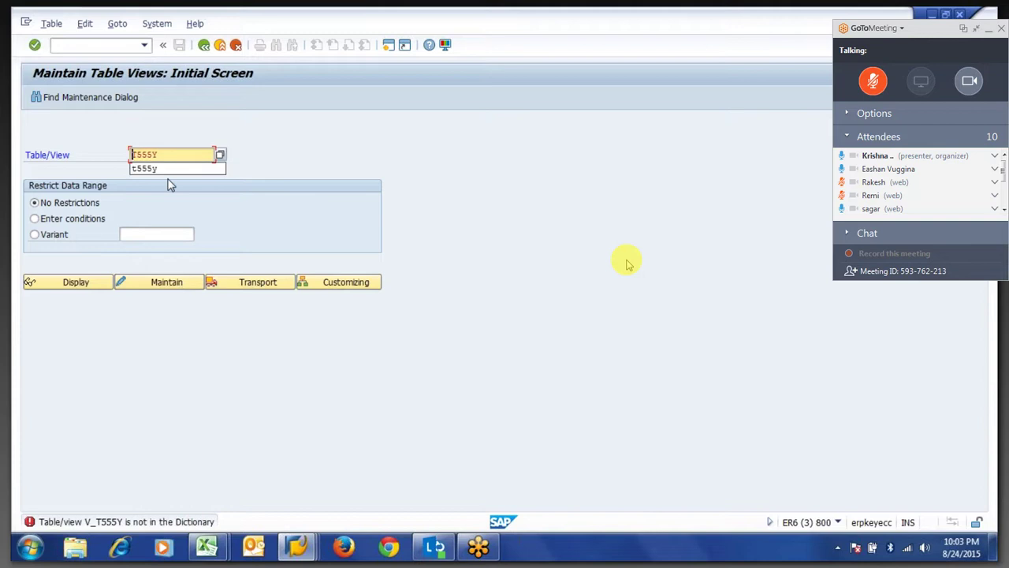
pyautogui.click(86, 283)
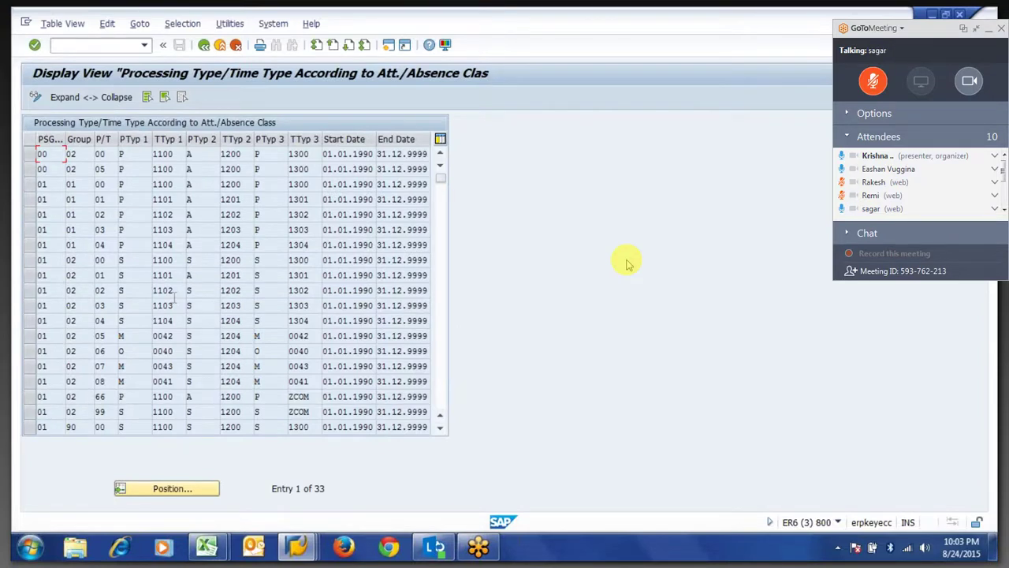
# Position T555Y on PS grouping 01, time determination group 02, P/T type class 99.
pyautogui.click(168, 490)
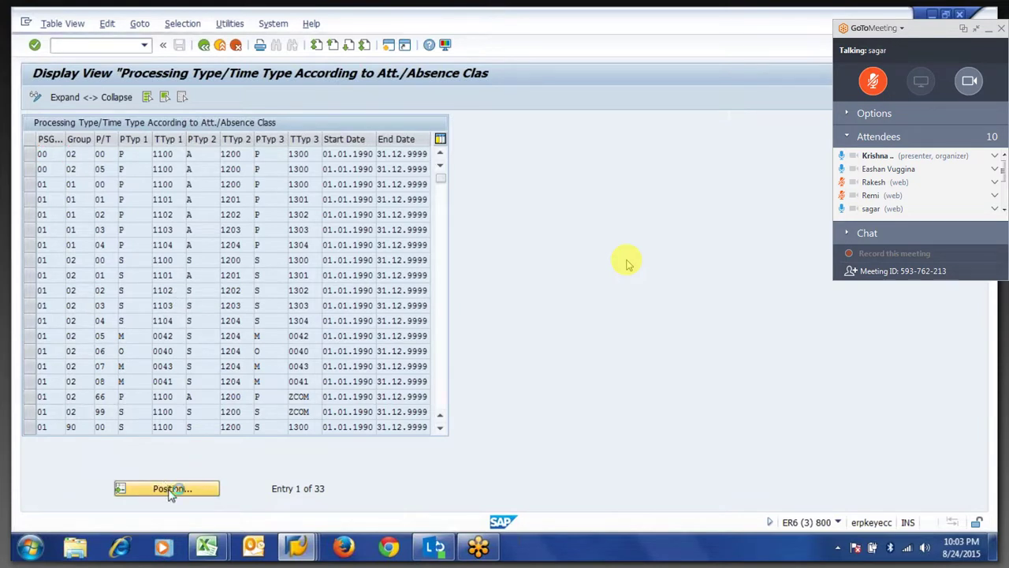
pyautogui.write('01')
pyautogui.press('Tab')
pyautogui.write('02')
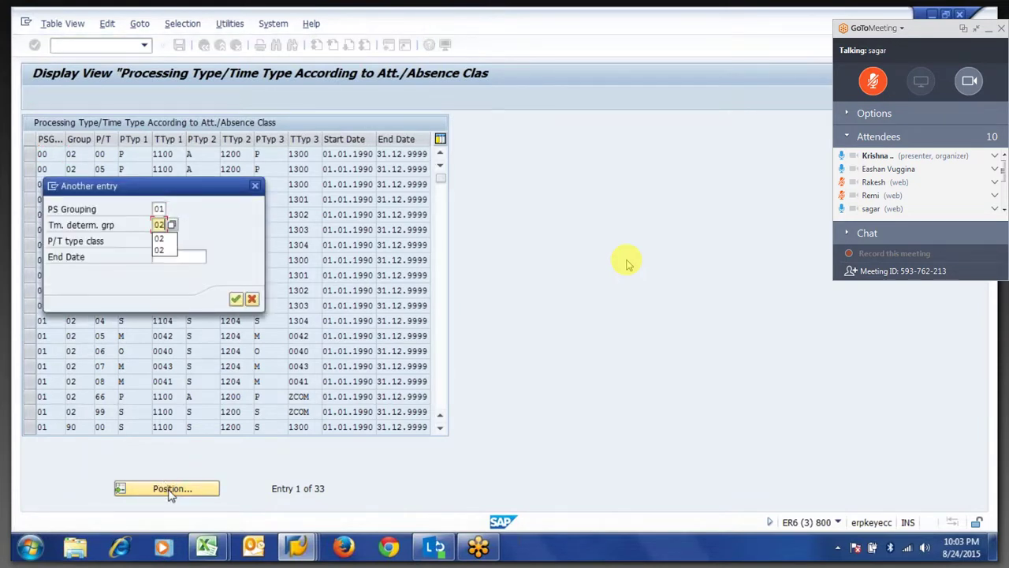
pyautogui.press('Tab')
pyautogui.write('01')
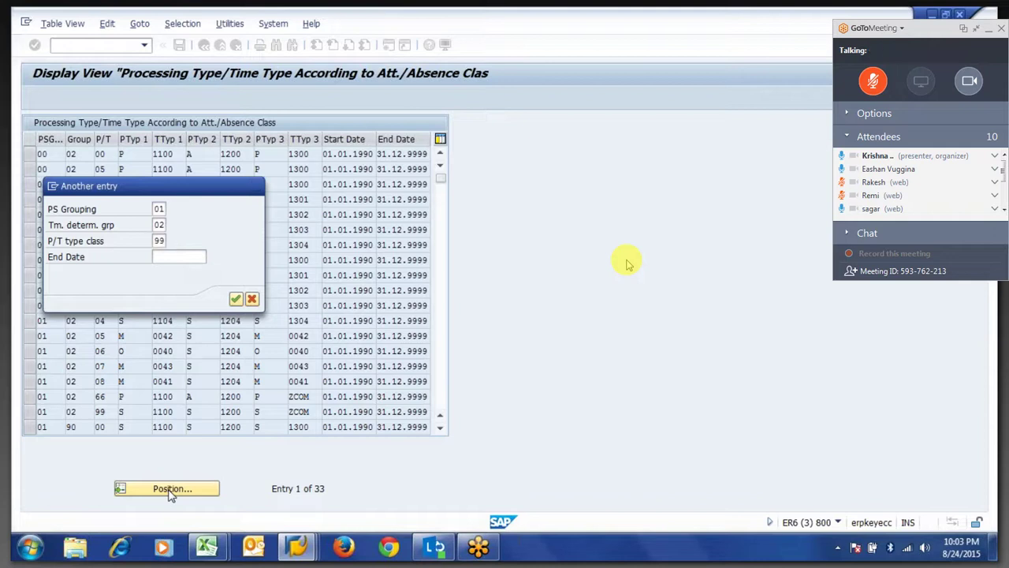
pyautogui.press('Return')
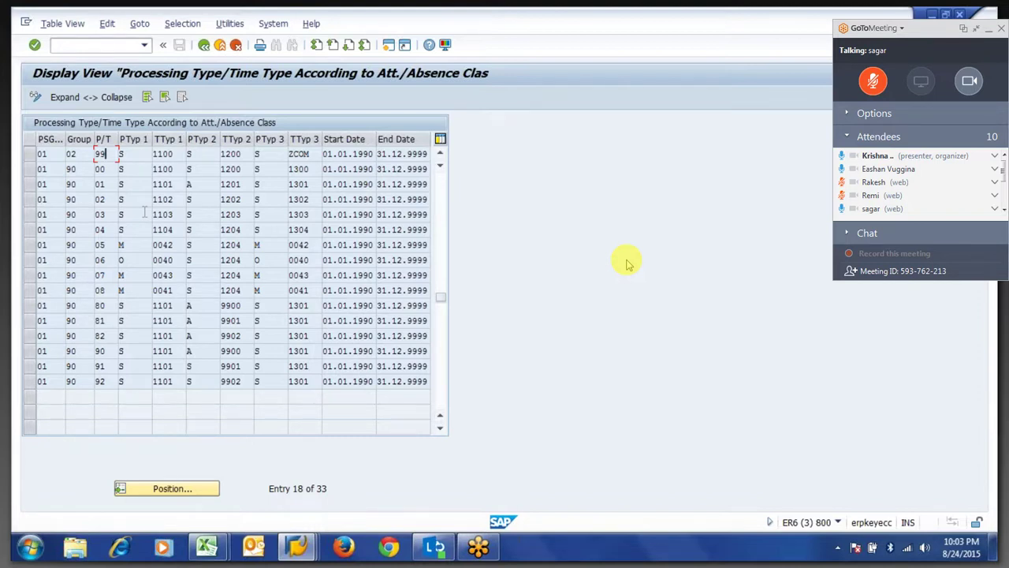
# Show the F1 help for the first row's pair type 3 processing type cell.
pyautogui.click(275, 153)
pyautogui.press('Return')
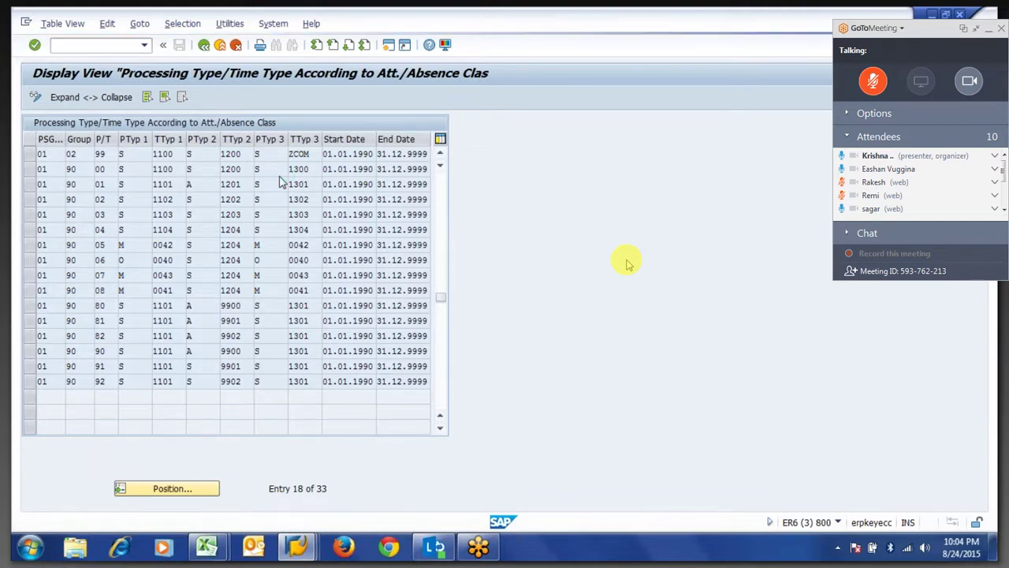
pyautogui.press('F1')
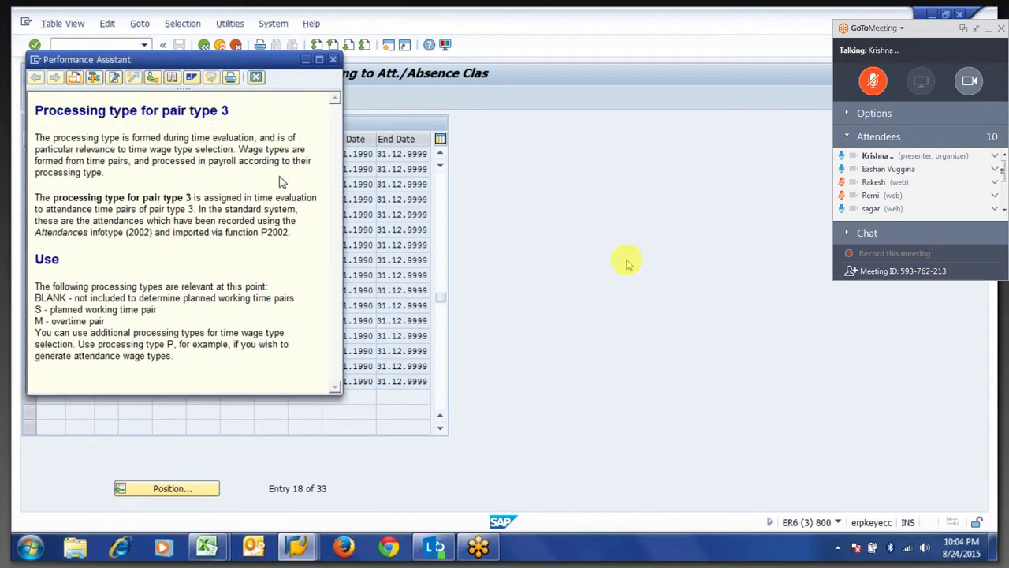
# Read the pair type 3 processing type help, highlighting its 'Use' section, then close it.
pyautogui.moveTo(34, 321); pyautogui.dragTo(50, 310)
pyautogui.moveTo(166, 343)
pyautogui.mouseDown()
pyautogui.moveTo(178, 345)
pyautogui.moveTo(175, 357)
pyautogui.mouseUp()
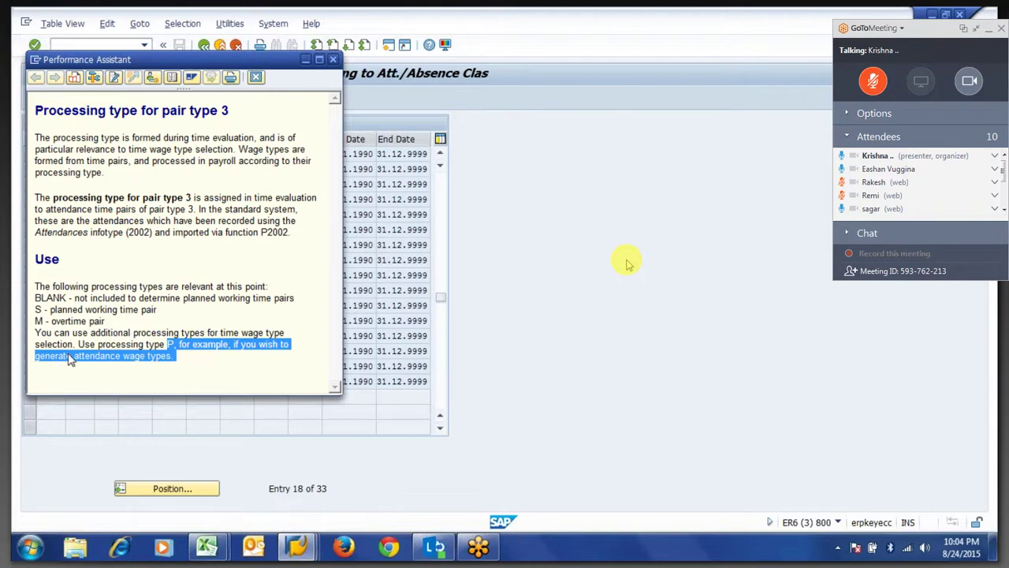
pyautogui.click(162, 364)
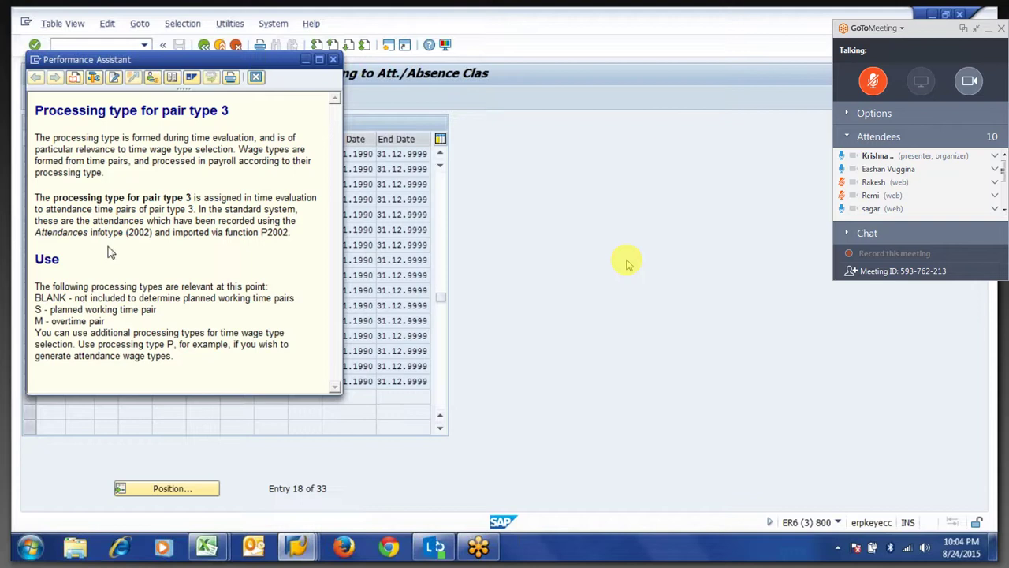
pyautogui.moveTo(35, 259); pyautogui.dragTo(65, 259)
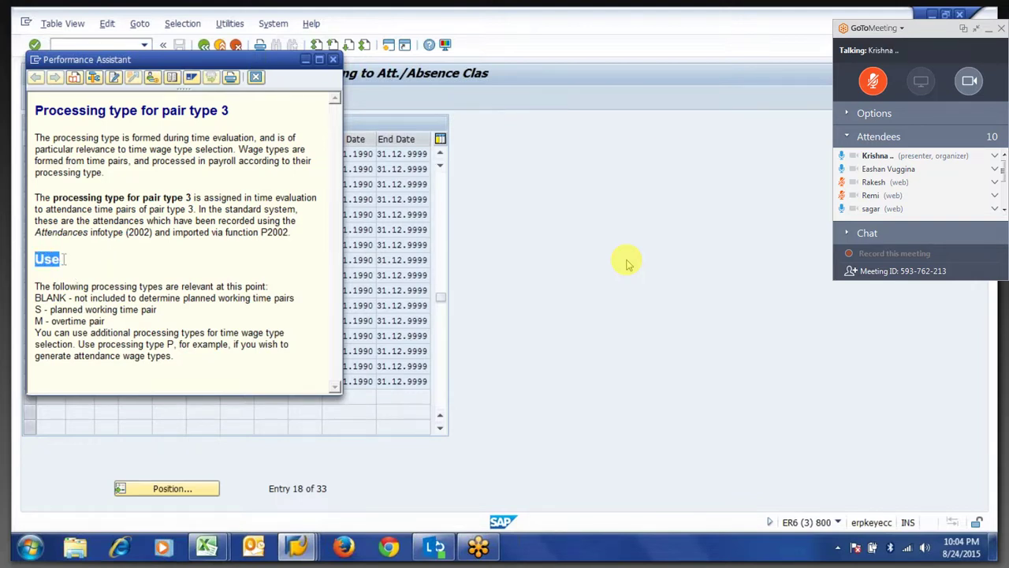
pyautogui.moveTo(65, 259); pyautogui.dragTo(93, 271)
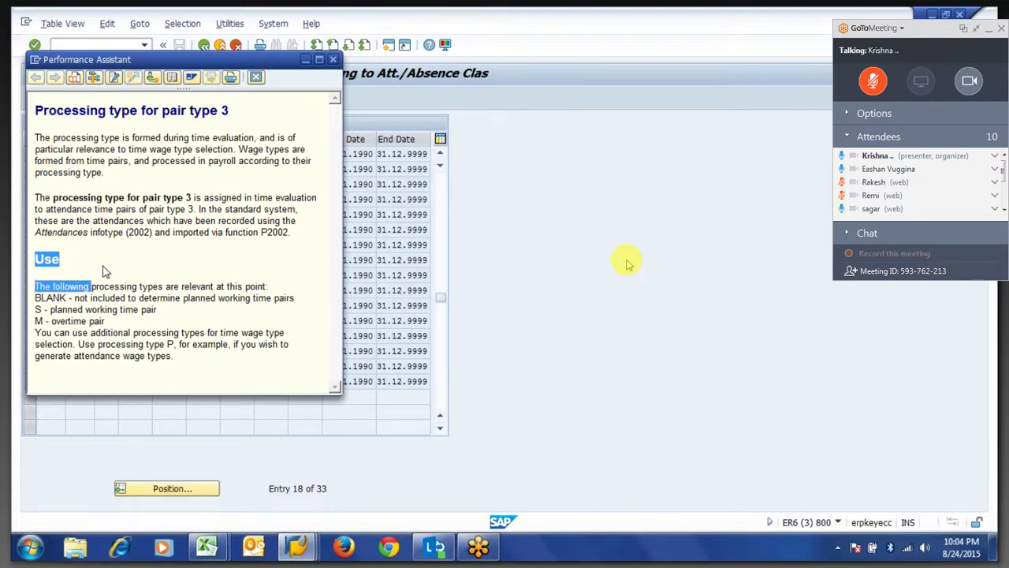
pyautogui.click(256, 76)
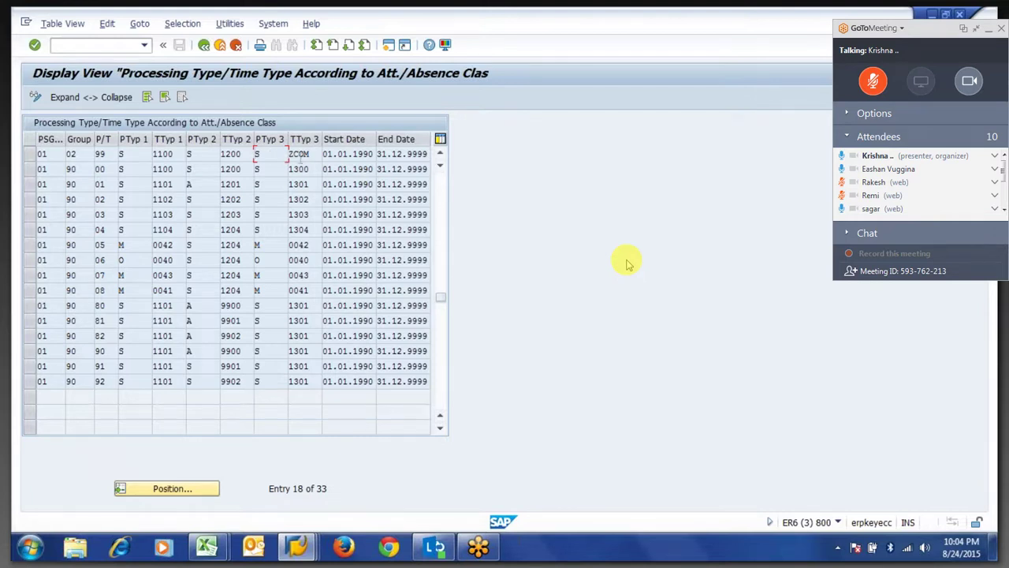
pyautogui.moveTo(315, 157); pyautogui.dragTo(287, 161)
pyautogui.click(287, 157)
pyautogui.click(269, 157)
pyautogui.click(313, 155)
pyautogui.moveTo(311, 155); pyautogui.dragTo(289, 155)
pyautogui.press('Left')
pyautogui.press('Left')
# In the log tree, open the TIP input table of the planned-work GWT step.
pyautogui.hotkey('alt', 'Tab')
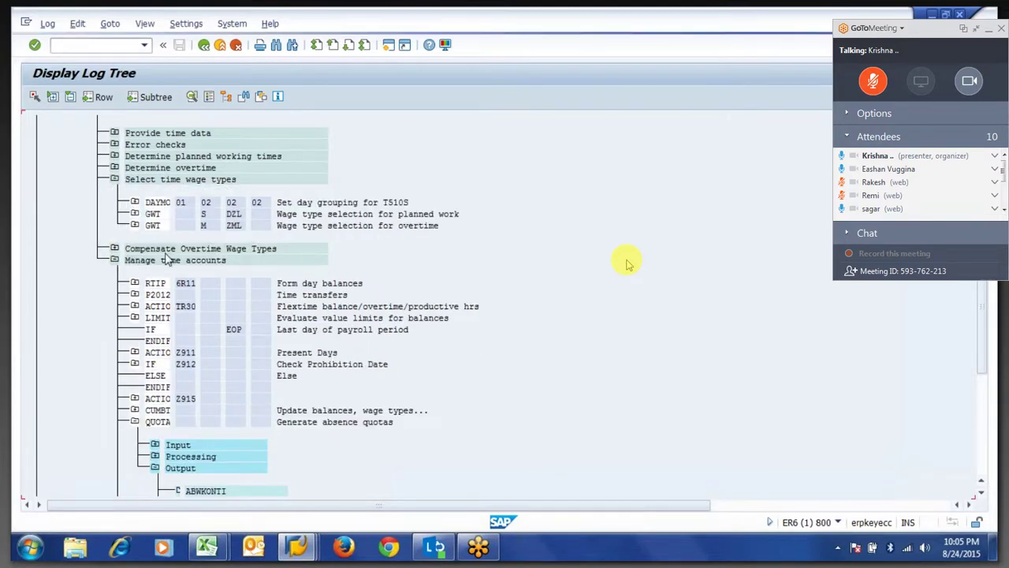
pyautogui.doubleClick(205, 218)
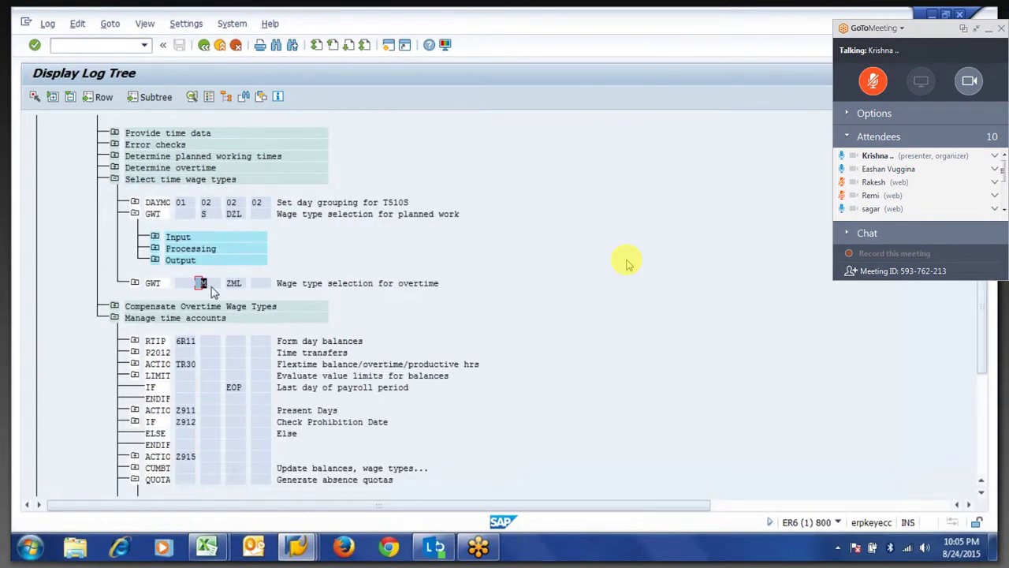
pyautogui.click(156, 237)
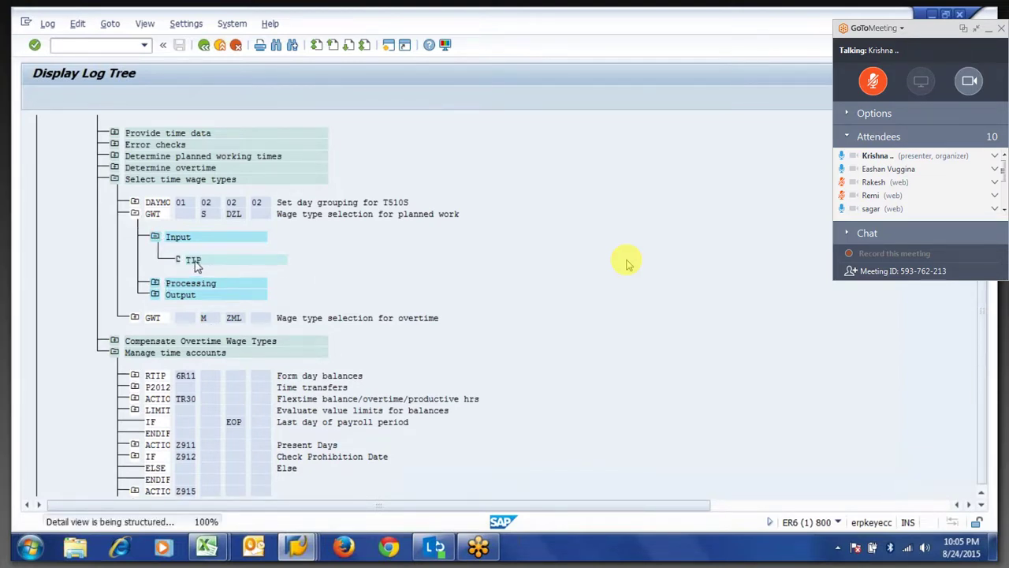
pyautogui.doubleClick(194, 261)
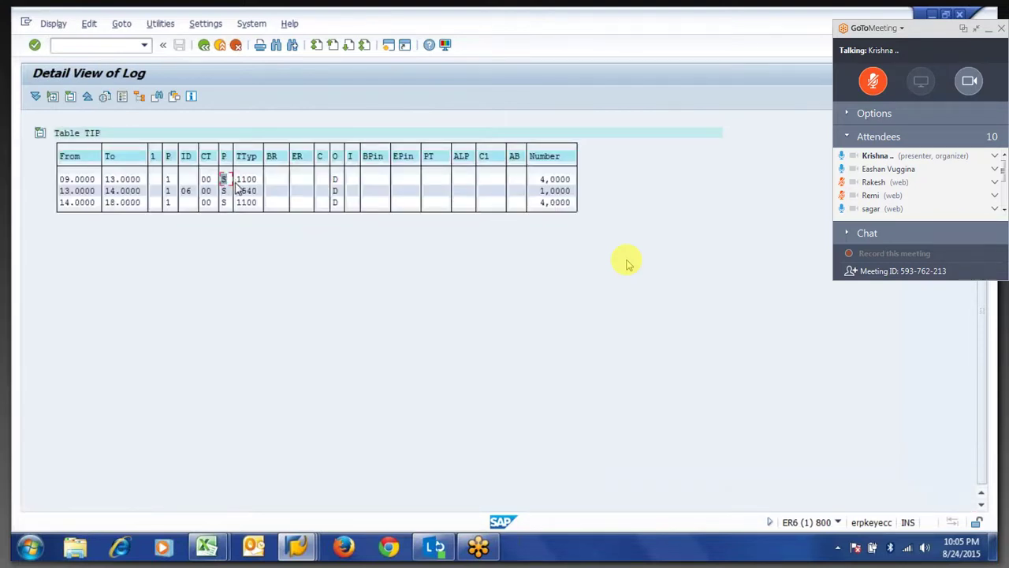
# Return from the TIP detail and confirm exiting the time evaluation log display.
pyautogui.click(224, 191)
pyautogui.click(203, 45)
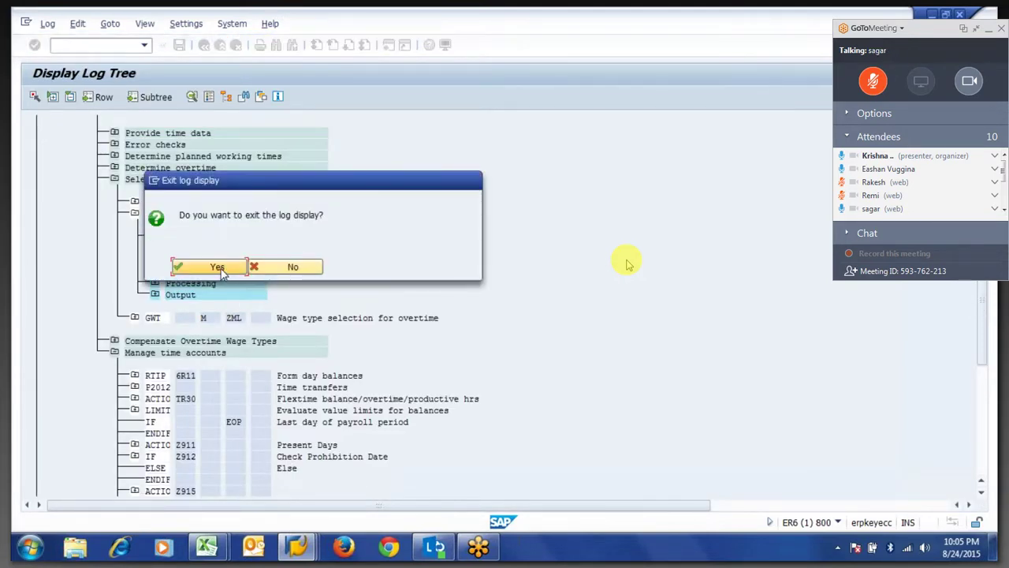
pyautogui.click(221, 267)
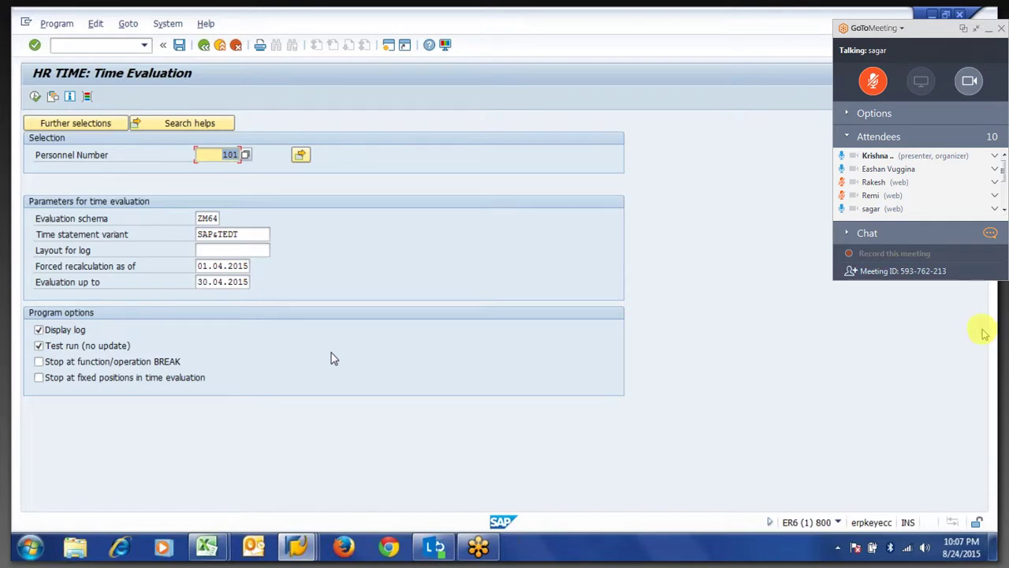
# Expand the Chat section of the GoToMeeting panel.
pyautogui.click(851, 234)
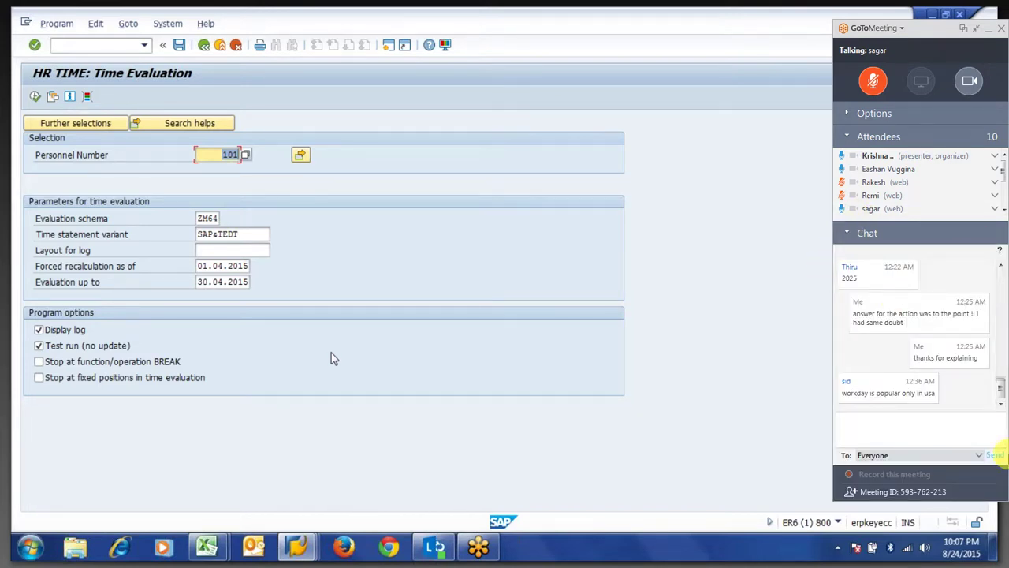
# Collapse the chat, shrink the meeting controls, then restore the full panel.
pyautogui.click(849, 234)
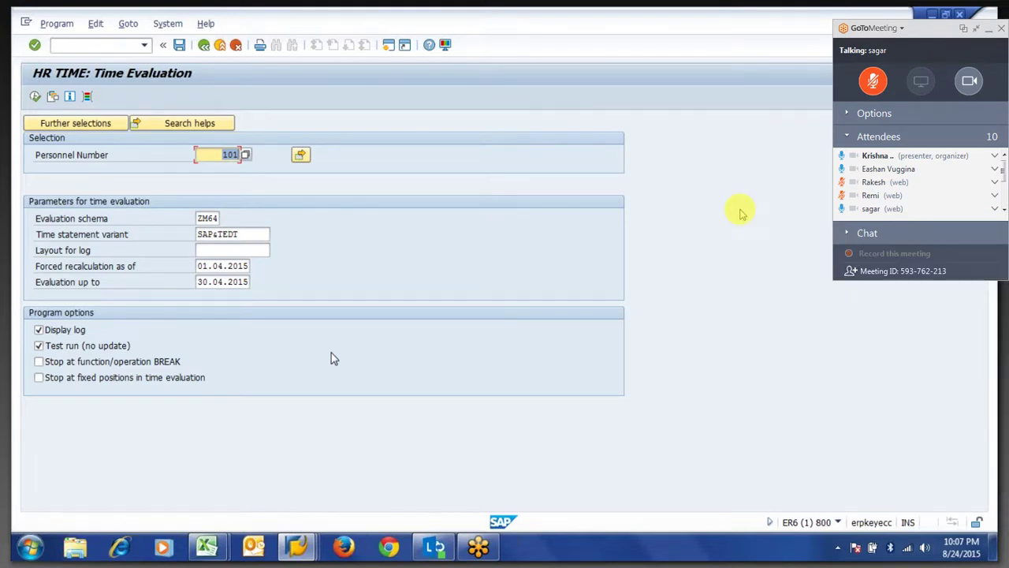
pyautogui.click(974, 30)
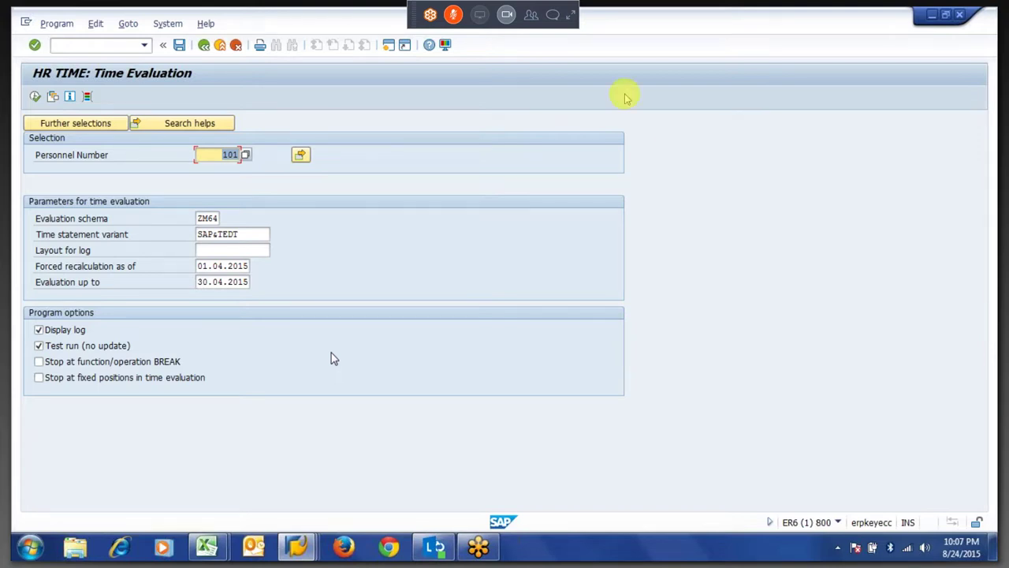
pyautogui.click(571, 16)
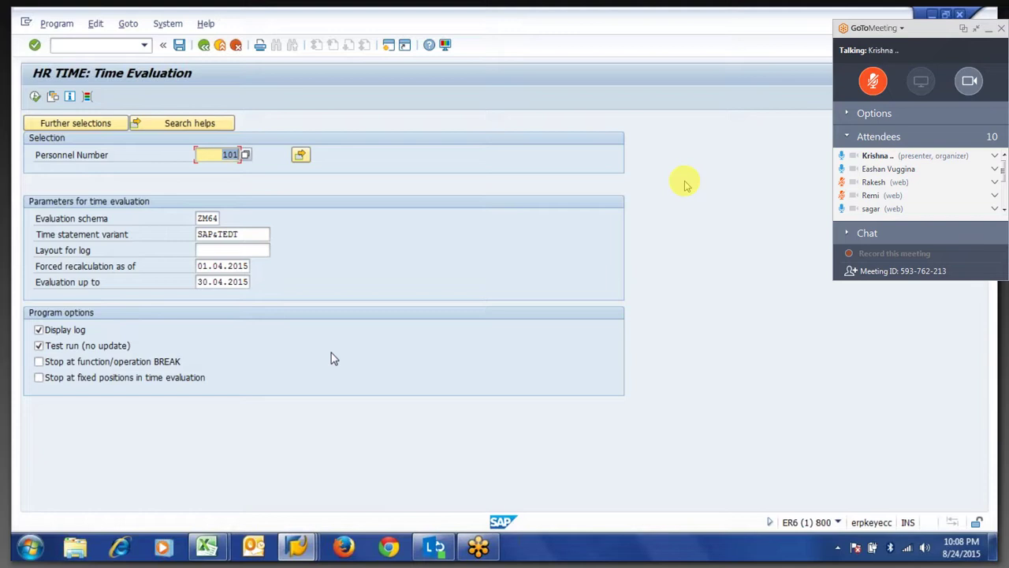
# Send 'yes.. sir.. Good night' to everyone, then shrink the controls and exit full screen.
pyautogui.click(846, 233)
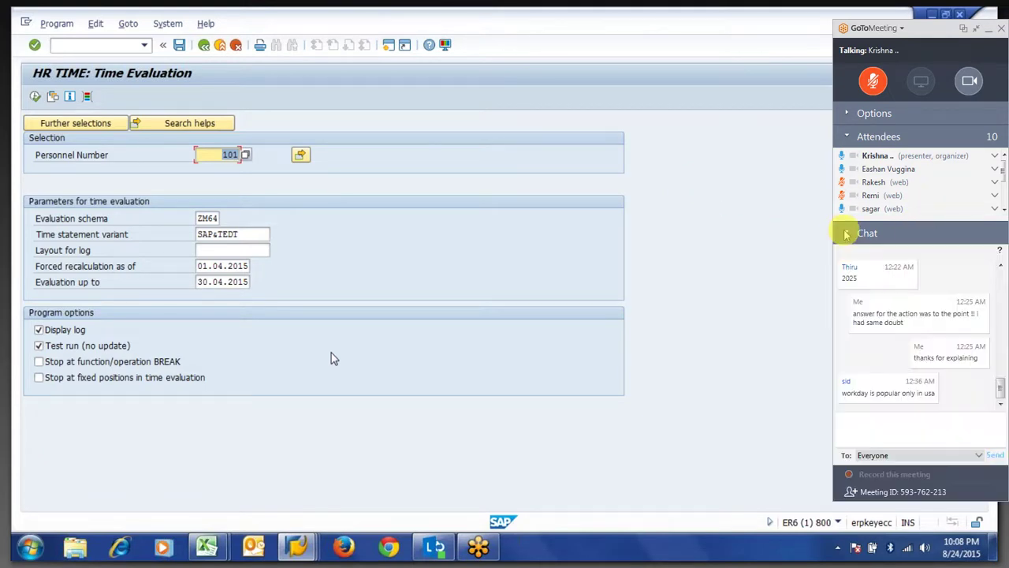
pyautogui.click(867, 438)
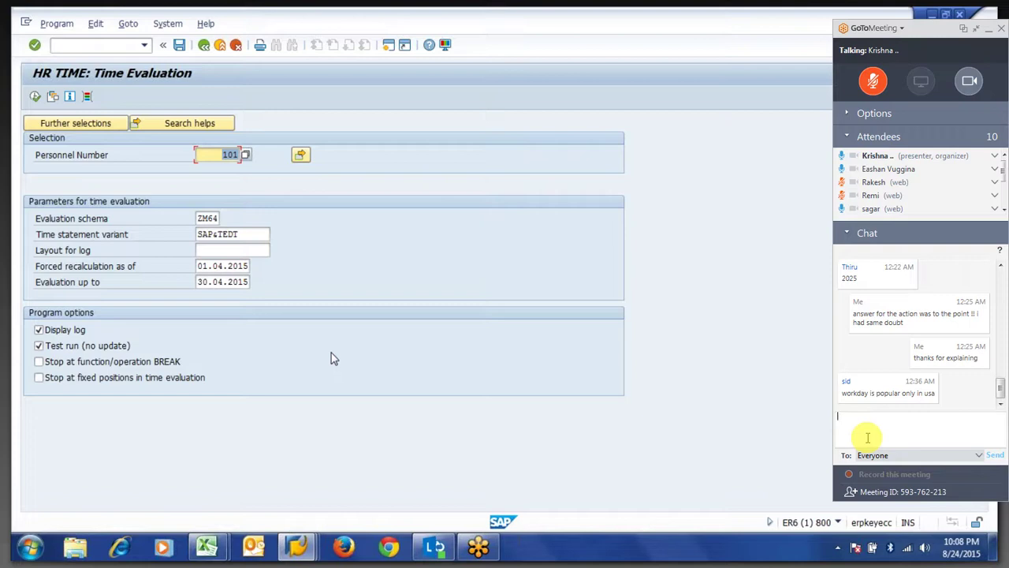
pyautogui.write('yes..')
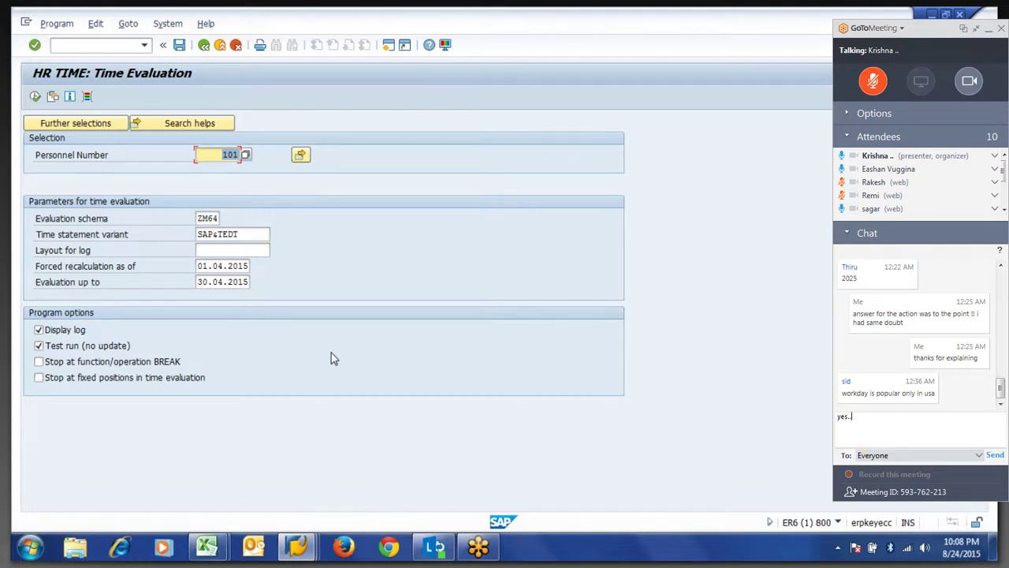
pyautogui.write(' sir.. Good night')
pyautogui.press('Return')
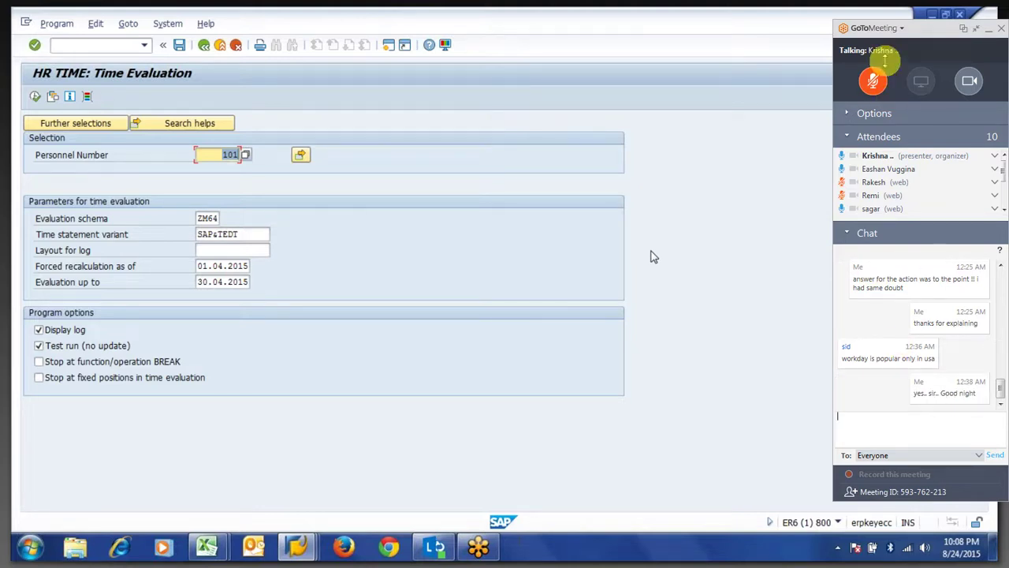
pyautogui.click(976, 32)
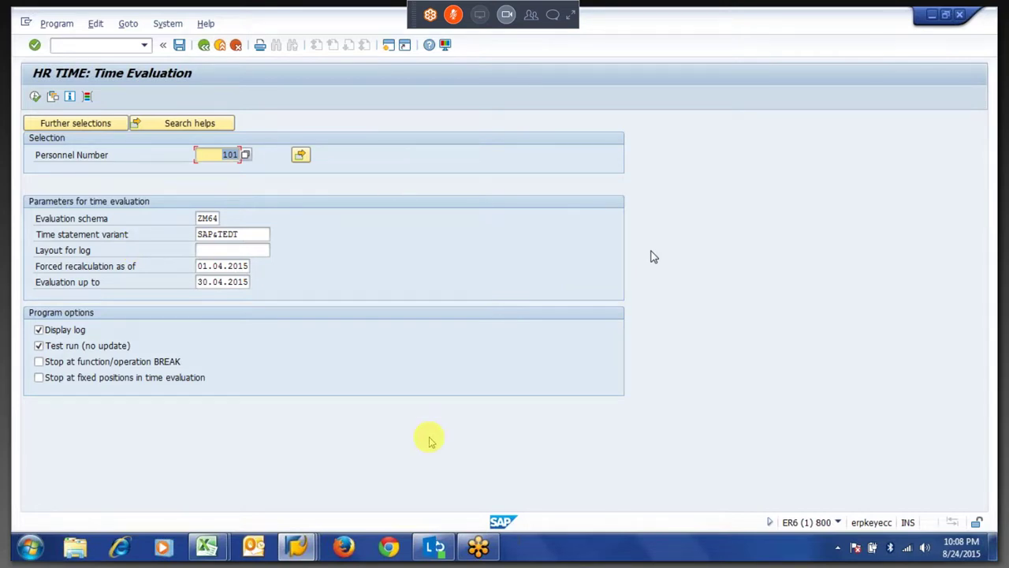
pyautogui.press('Escape')
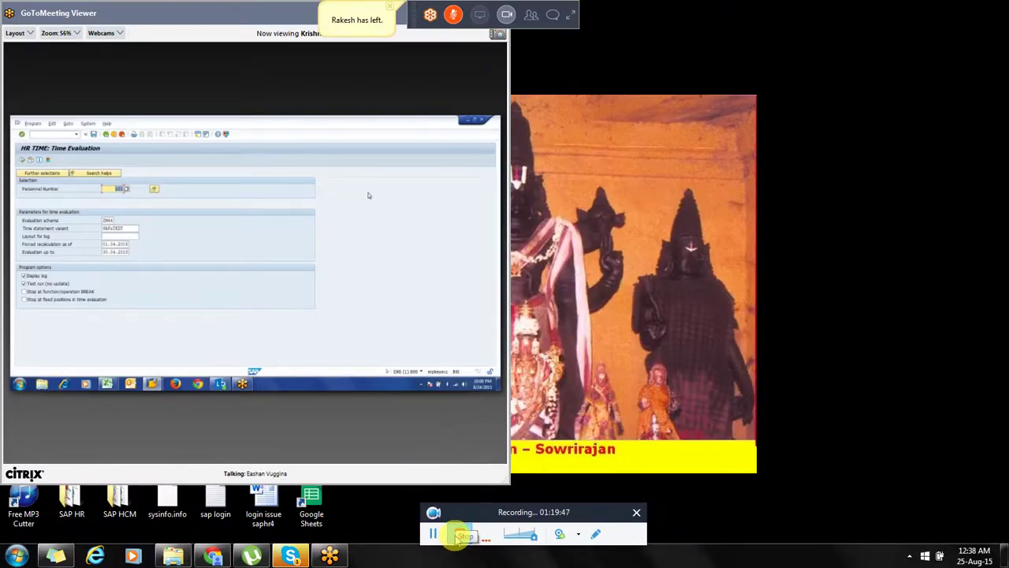